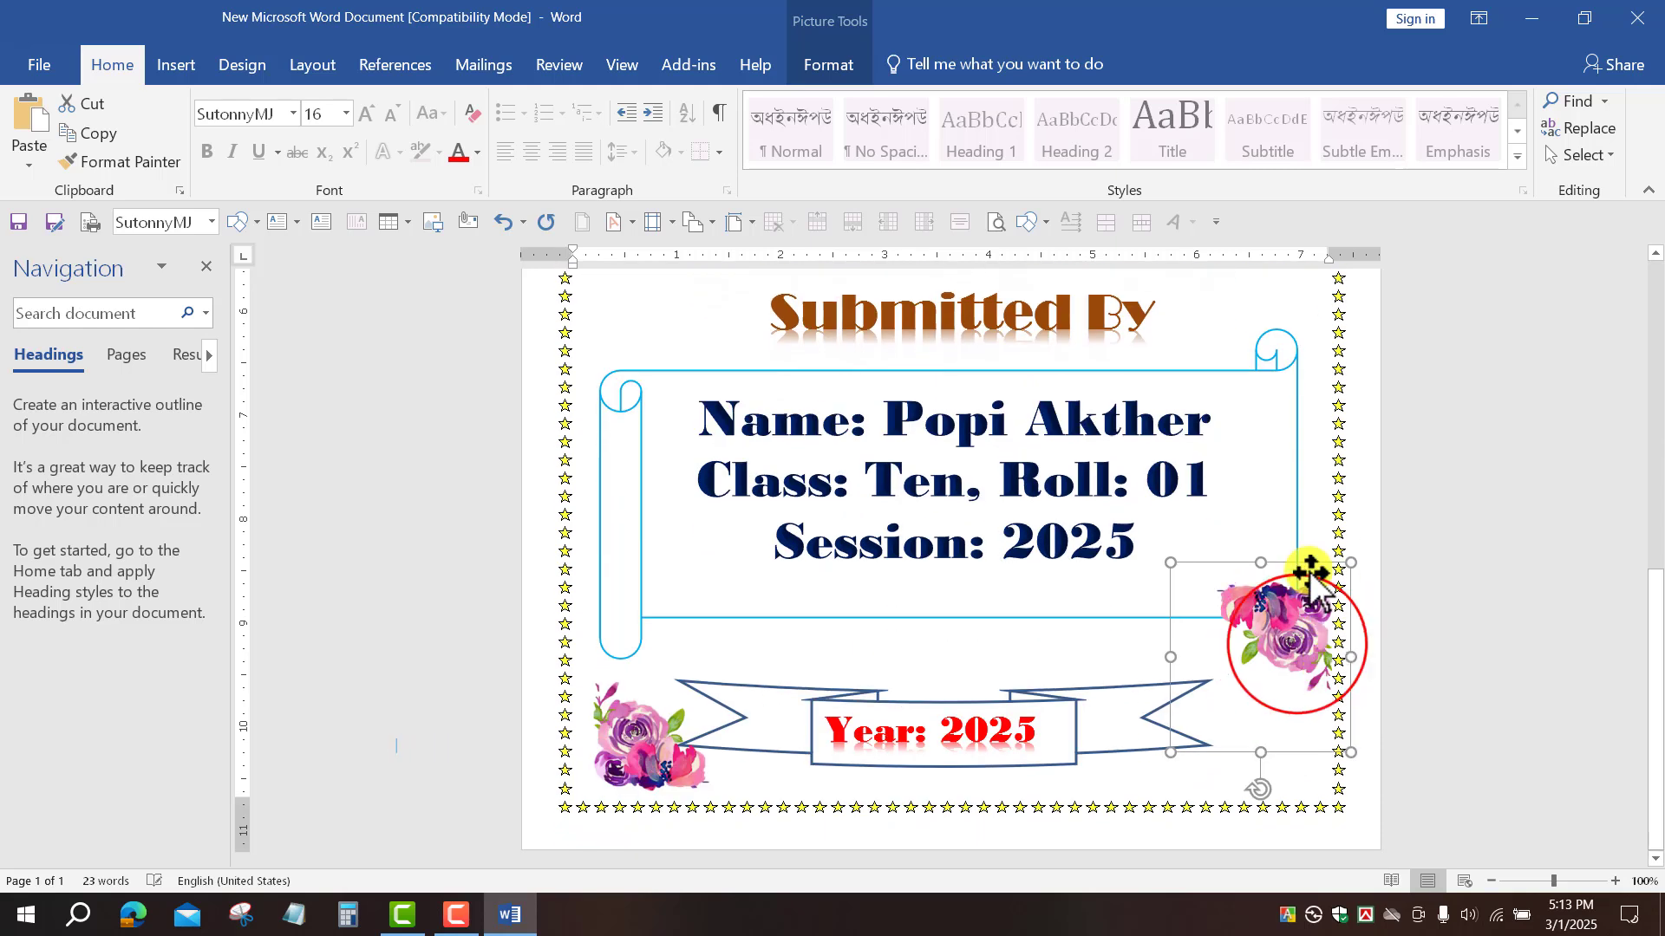
# Step: Nudge the bottom-right flower picture slightly down and left inside the star border
pyautogui.moveTo(1291, 683); pyautogui.dragTo(1282, 694)
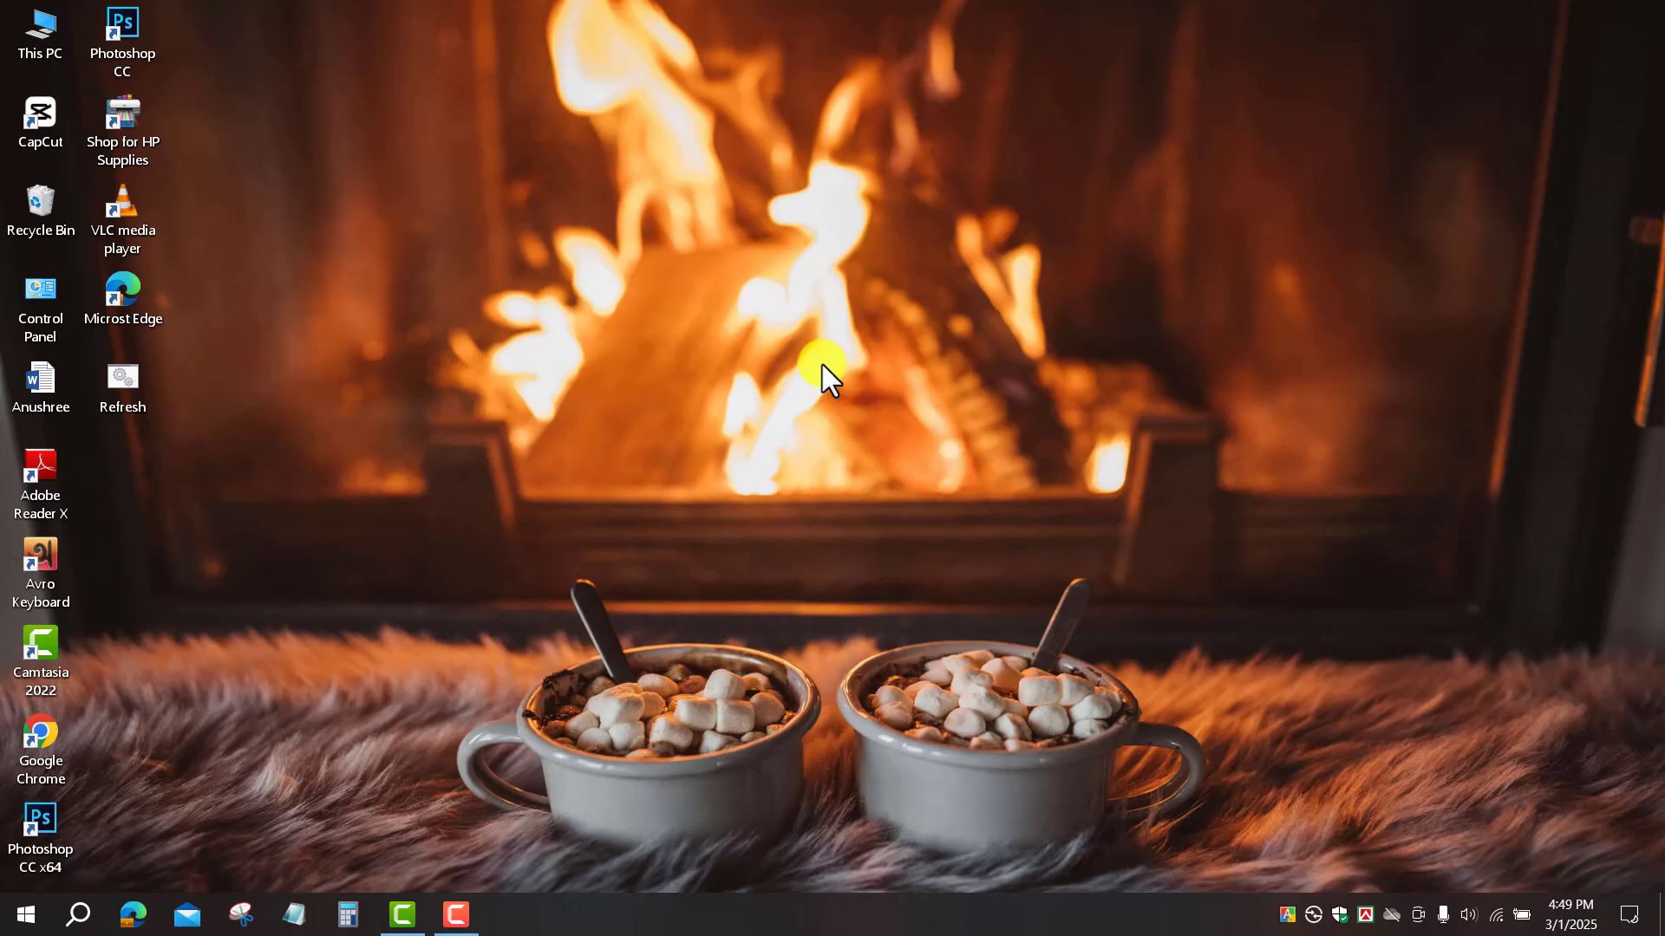
# Step: Create a new Microsoft Word Document on the desktop and open it in Word
pyautogui.rightClick(822, 366)
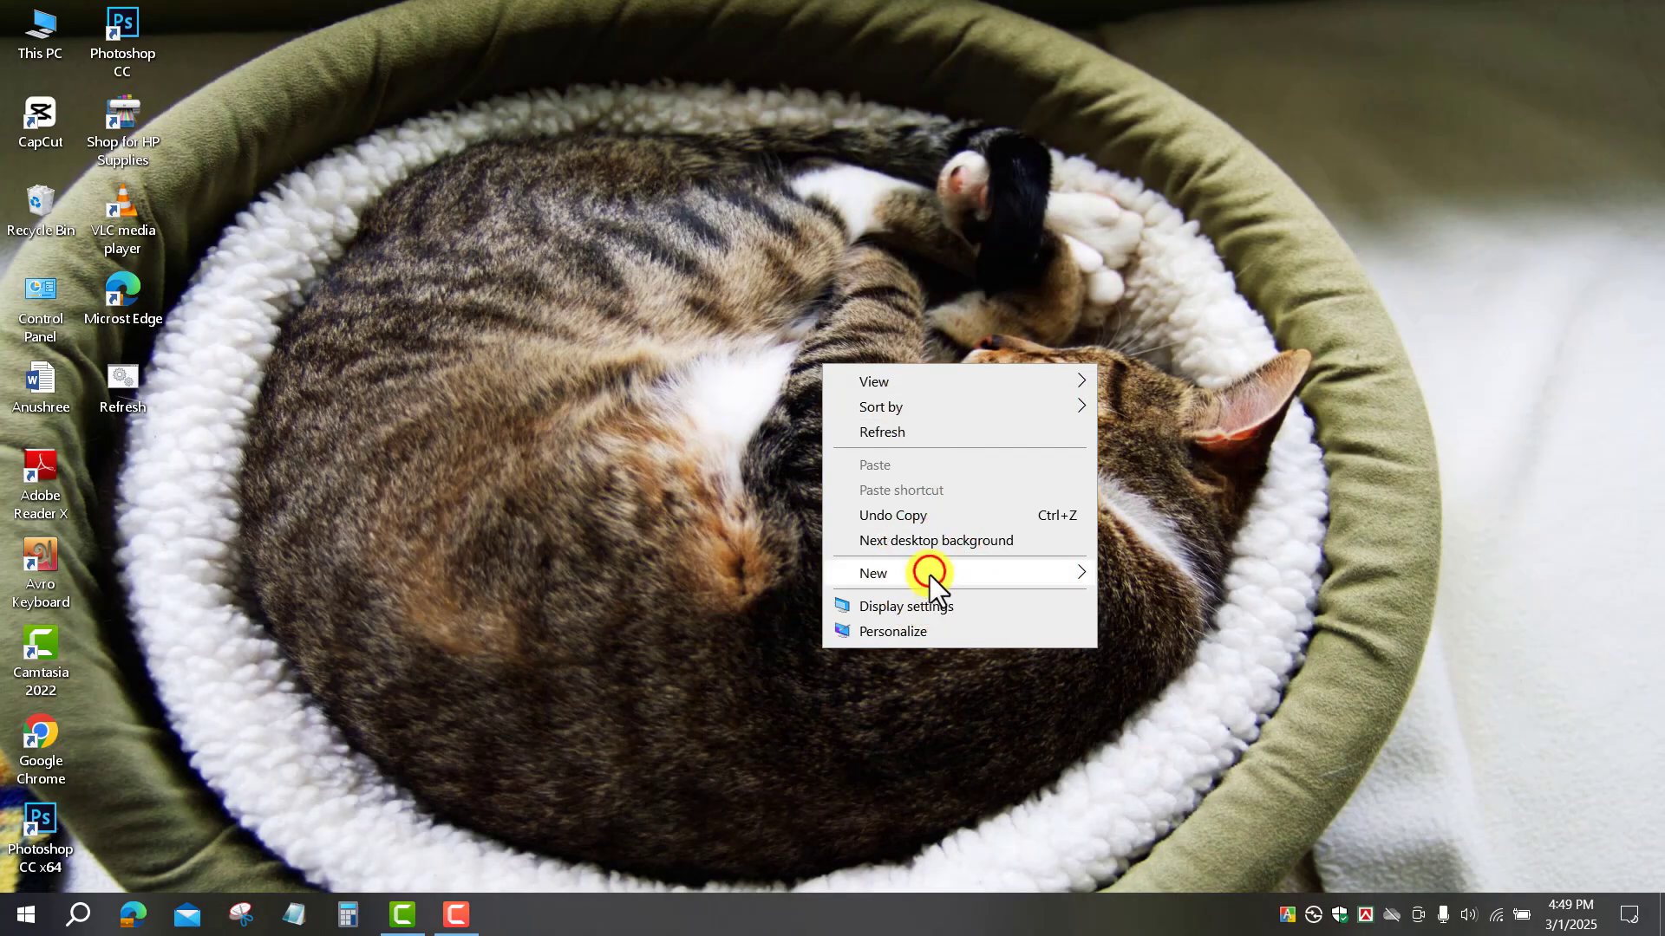
pyautogui.moveTo(930, 573)
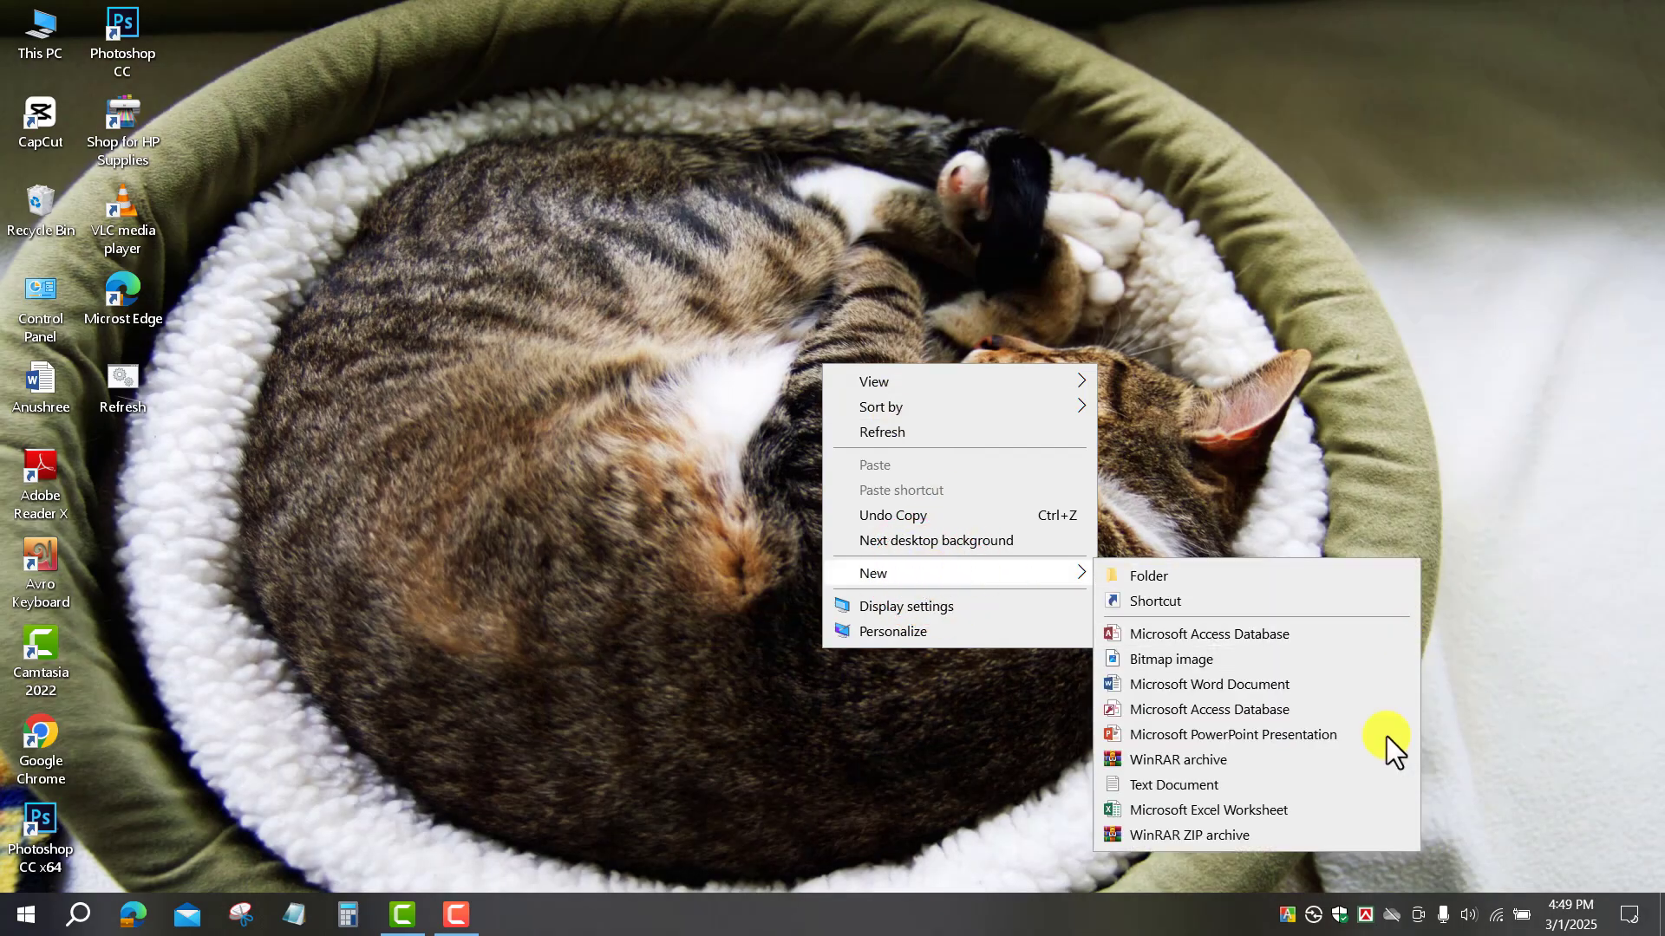
pyautogui.click(1178, 684)
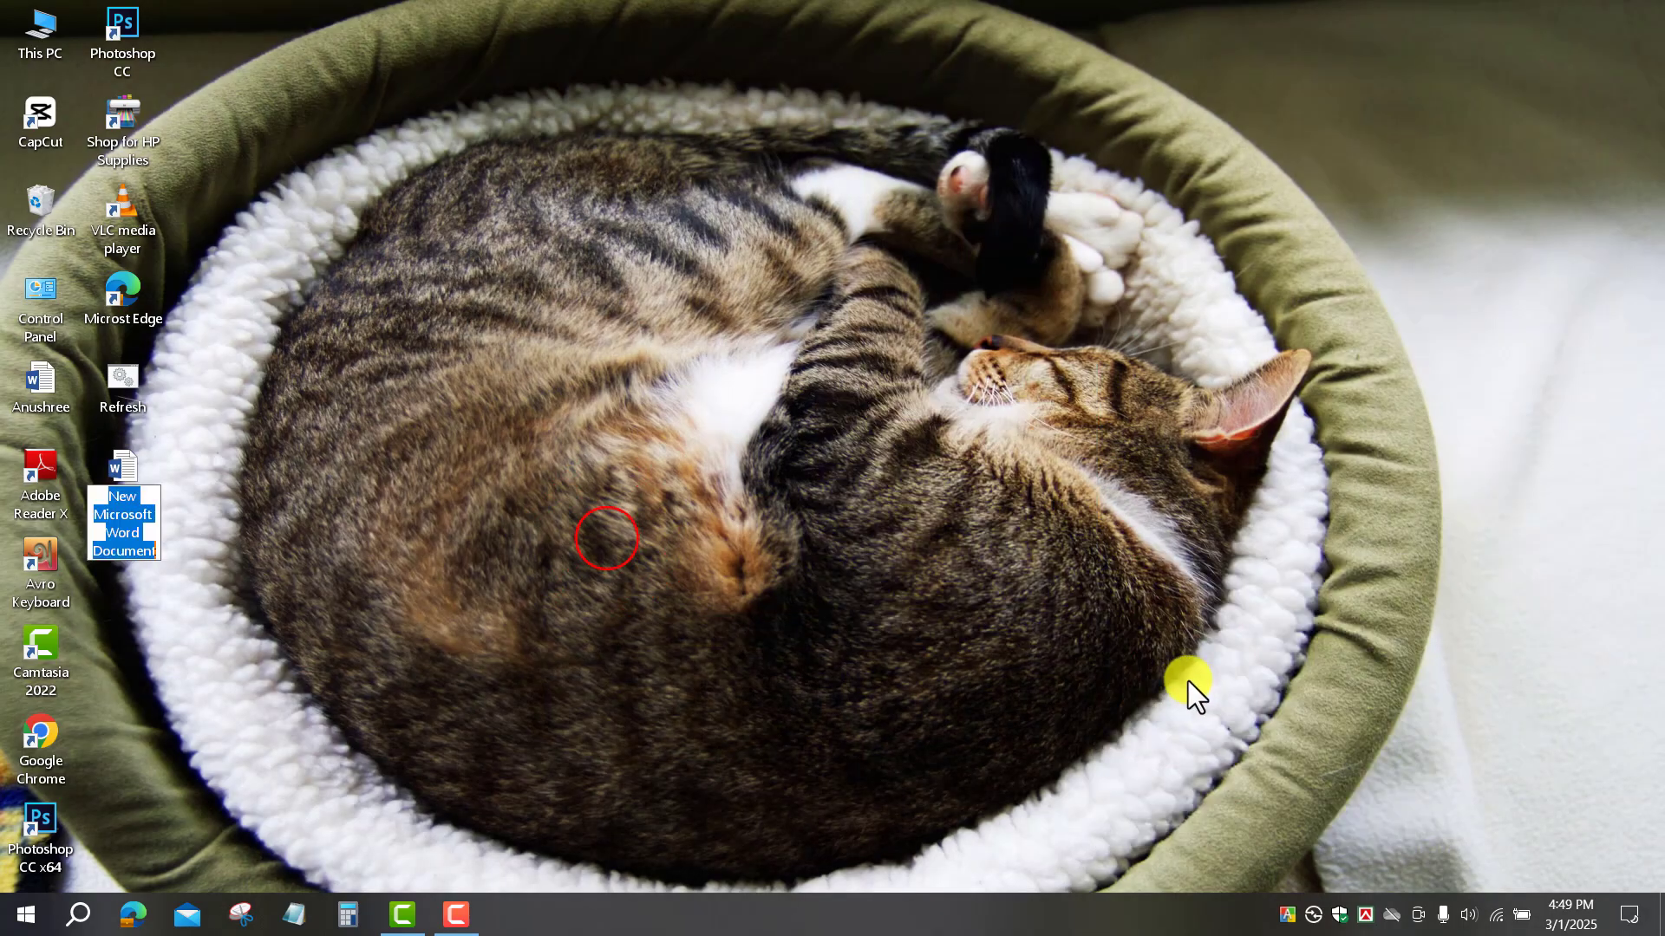
pyautogui.click(134, 480)
pyautogui.doubleClick(123, 481)
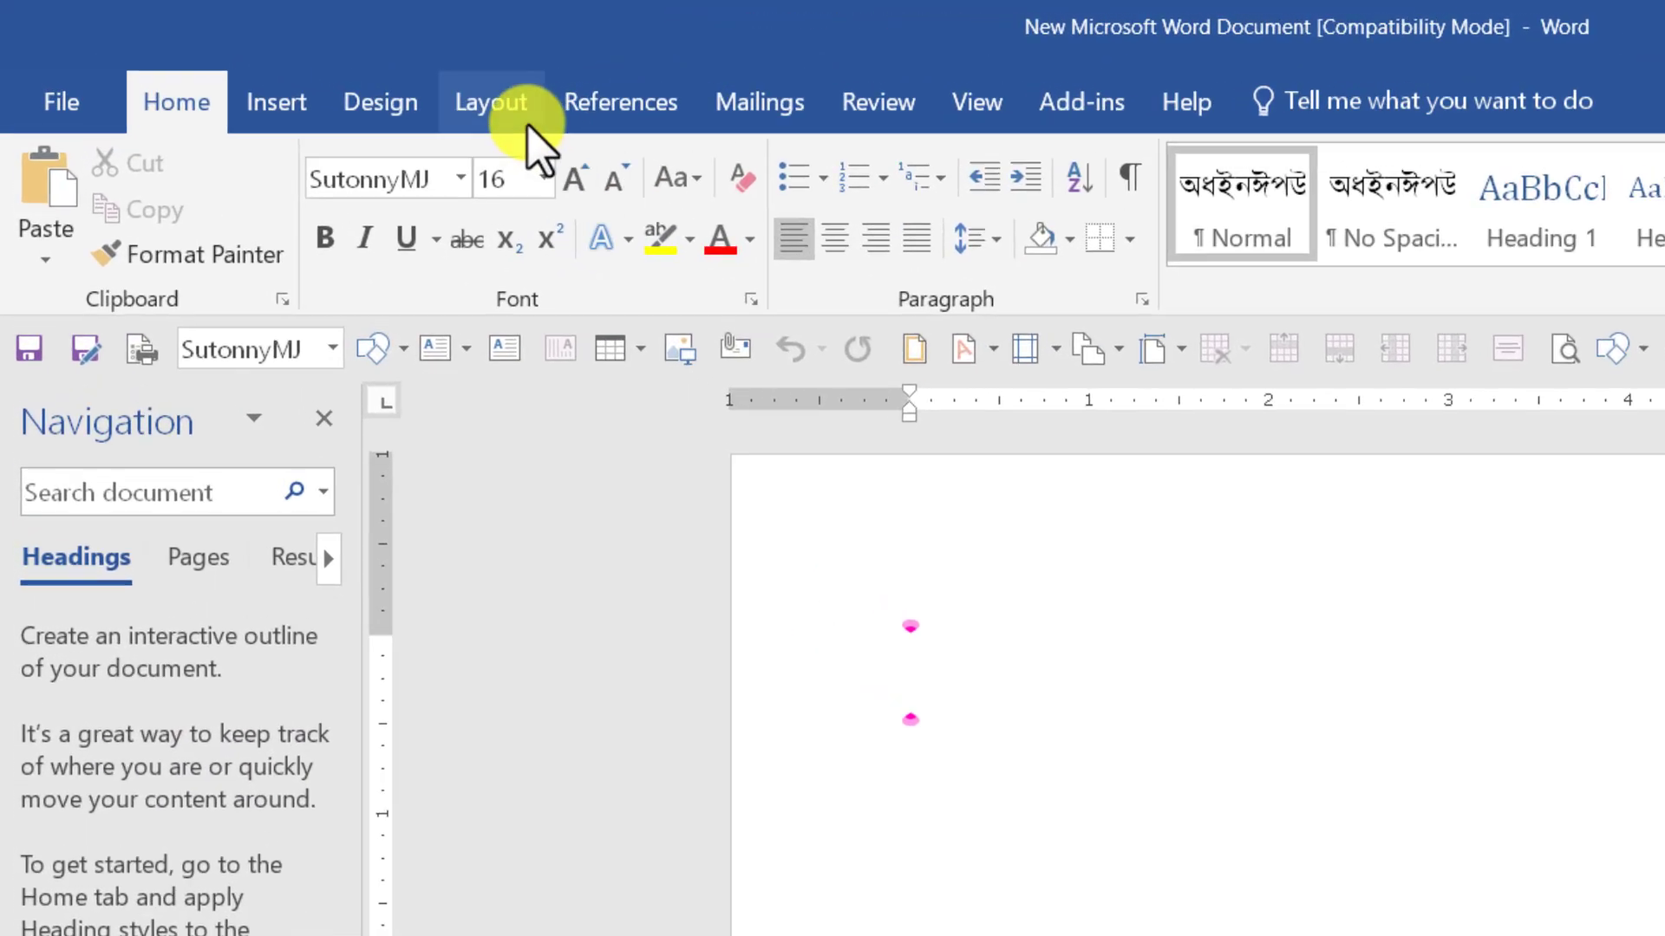
# Step: Give the blank page A4 size, portrait orientation and Narrow 0.5-inch margins
pyautogui.click(313, 69)
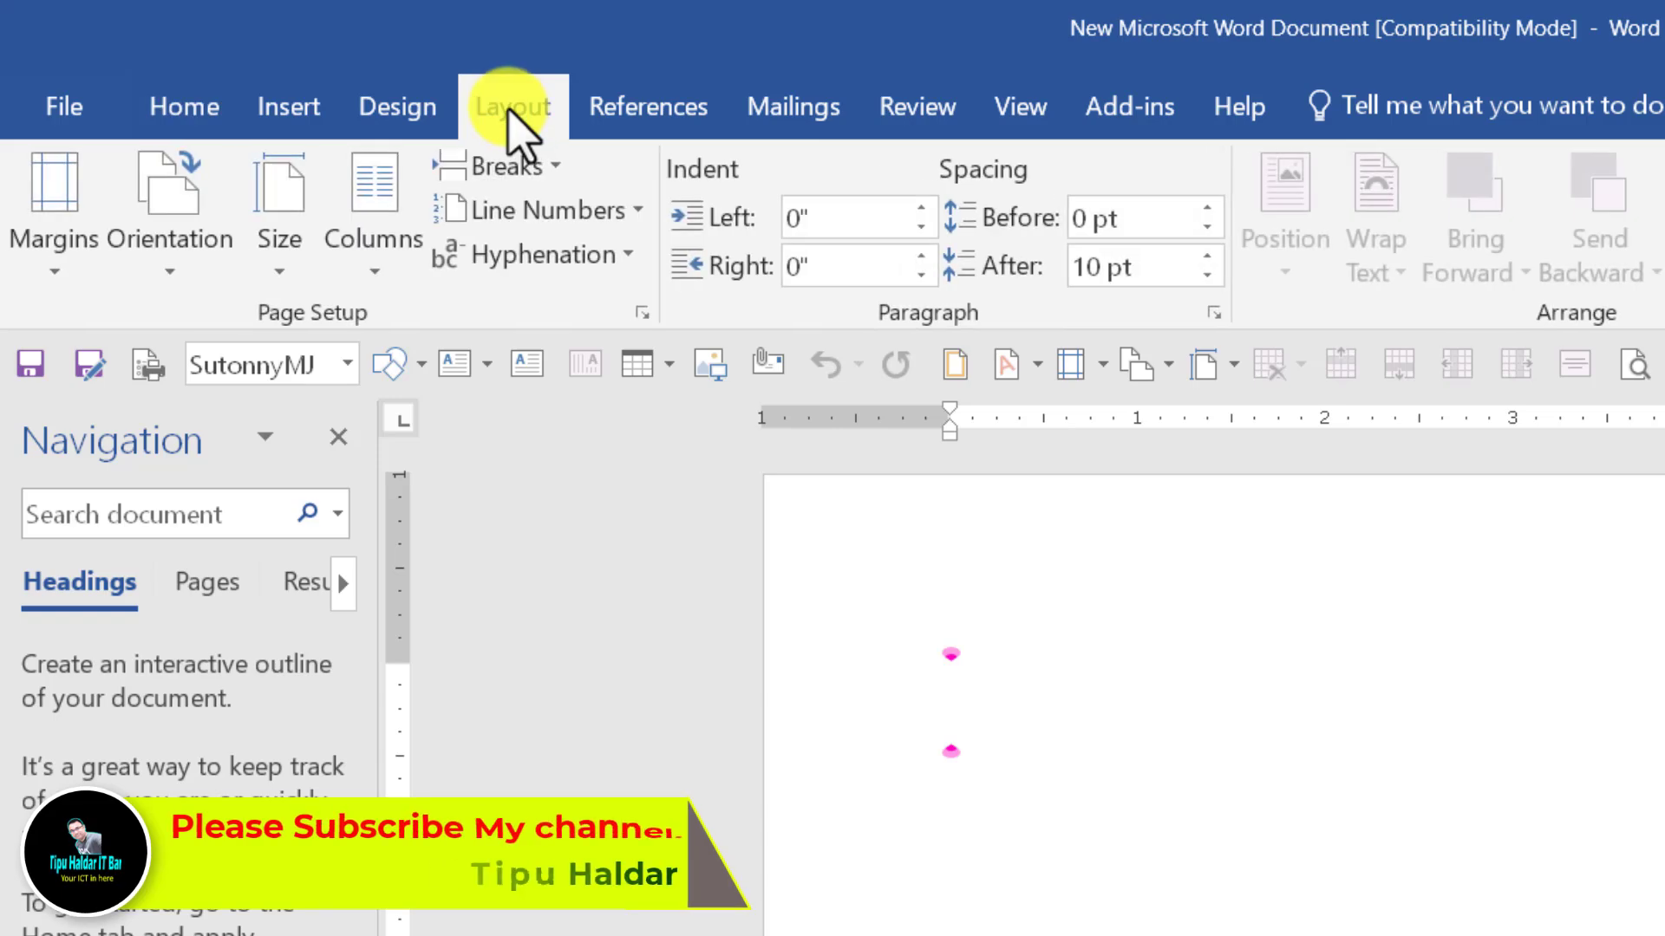
pyautogui.click(283, 277)
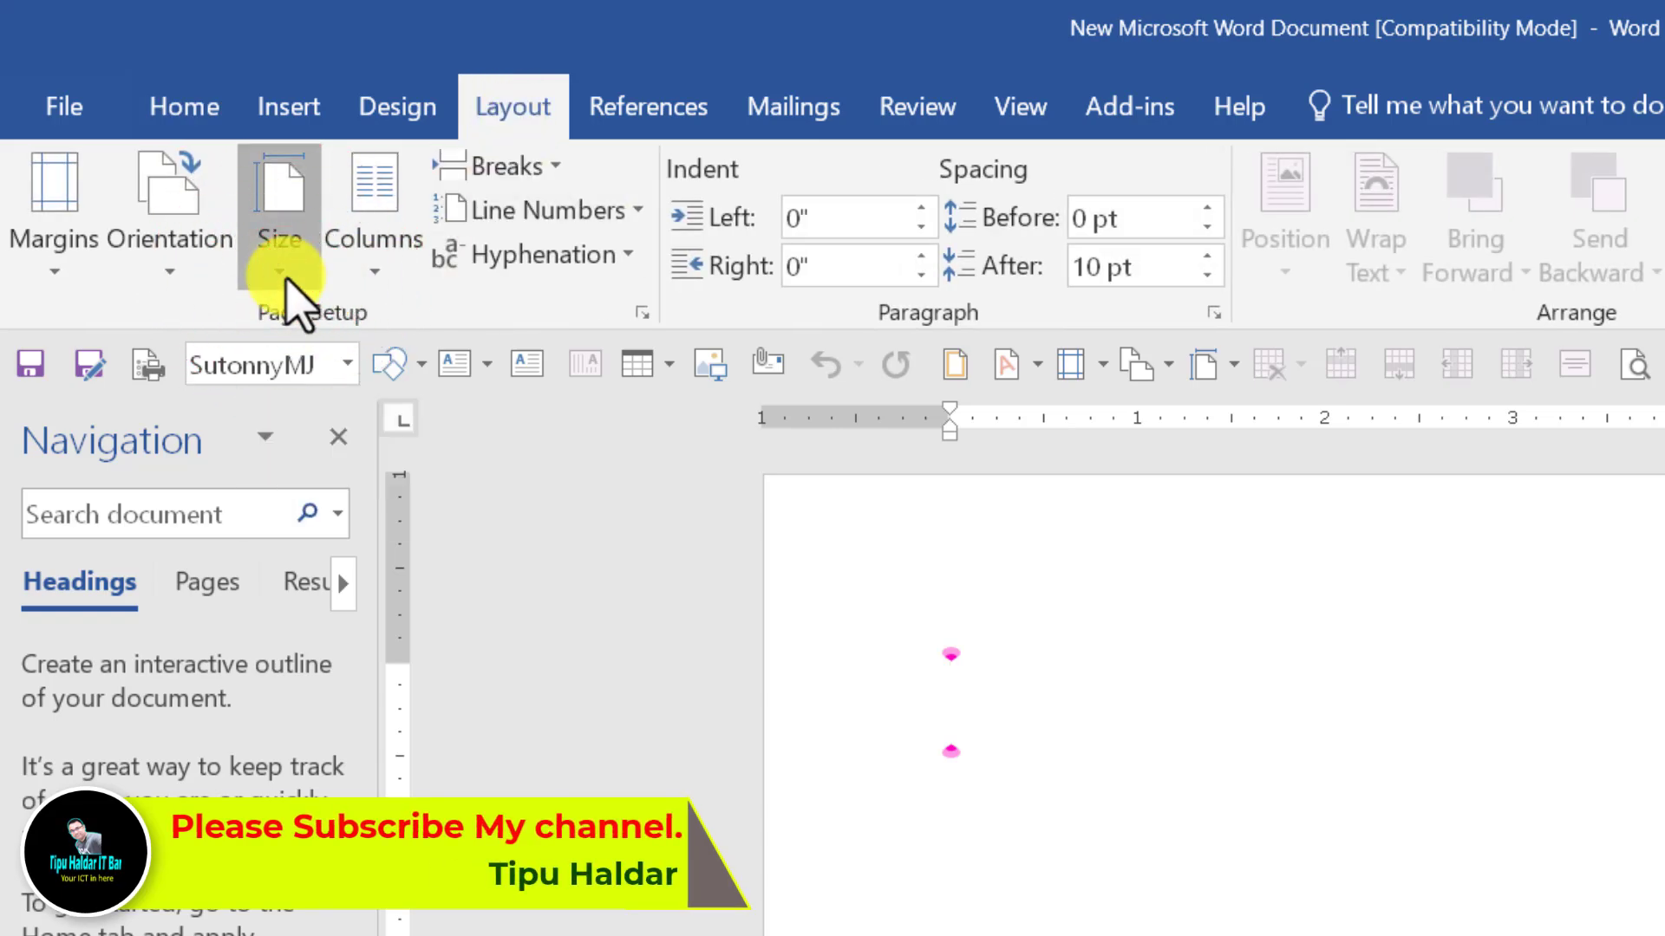
pyautogui.click(377, 861)
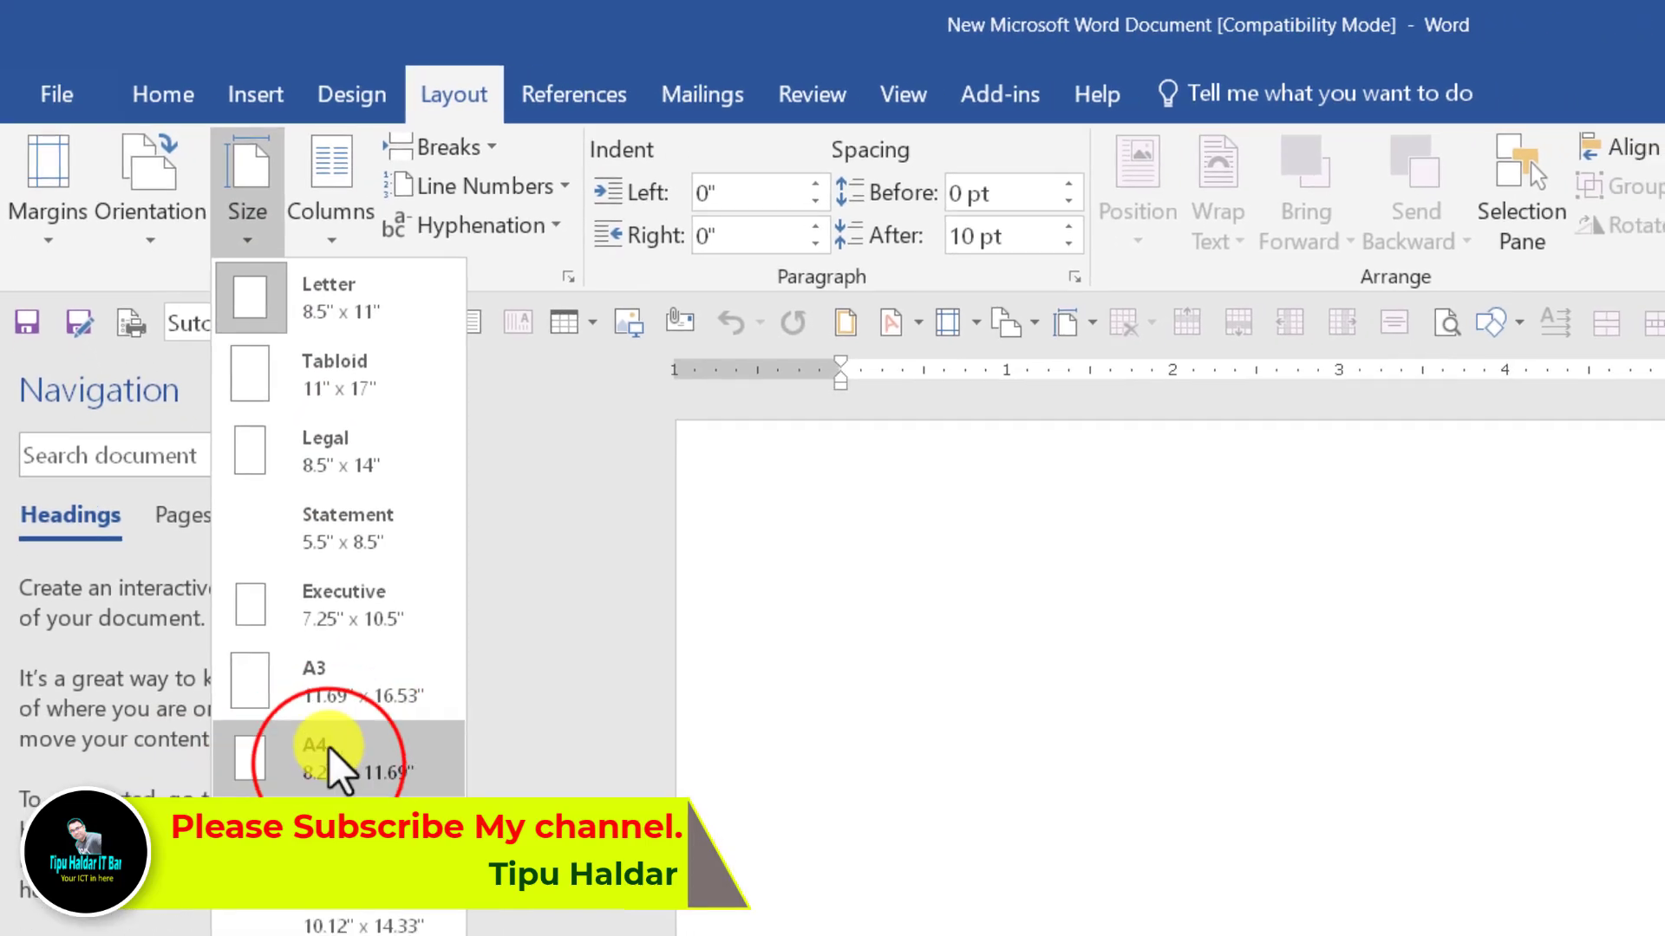
pyautogui.click(149, 247)
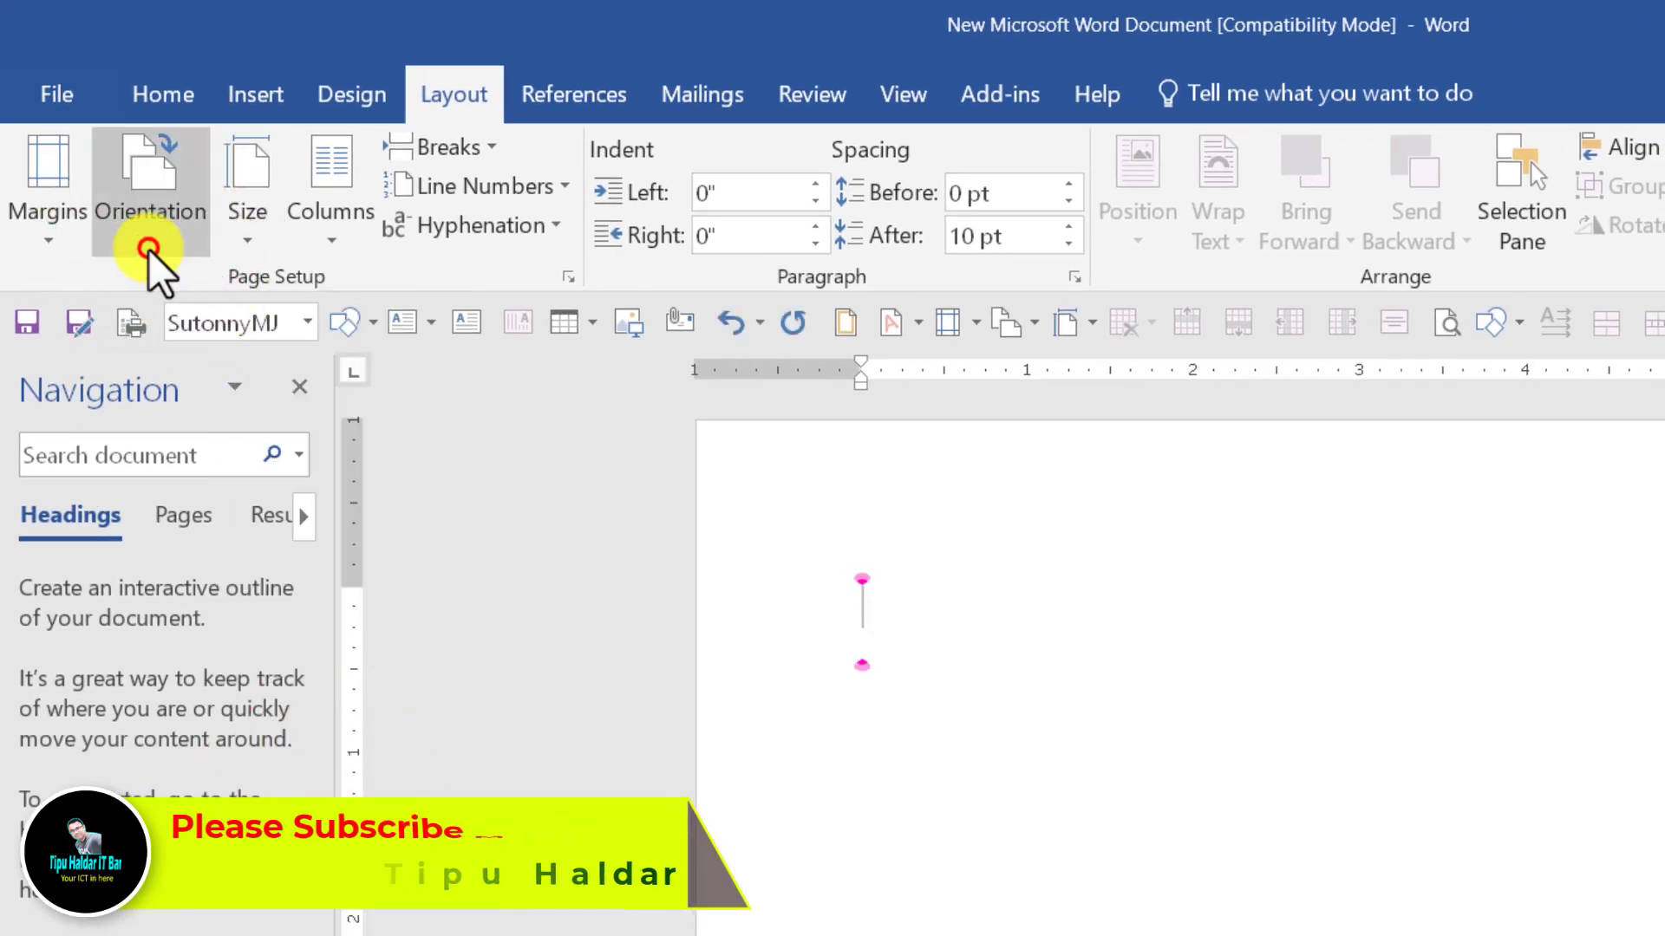
pyautogui.click(160, 308)
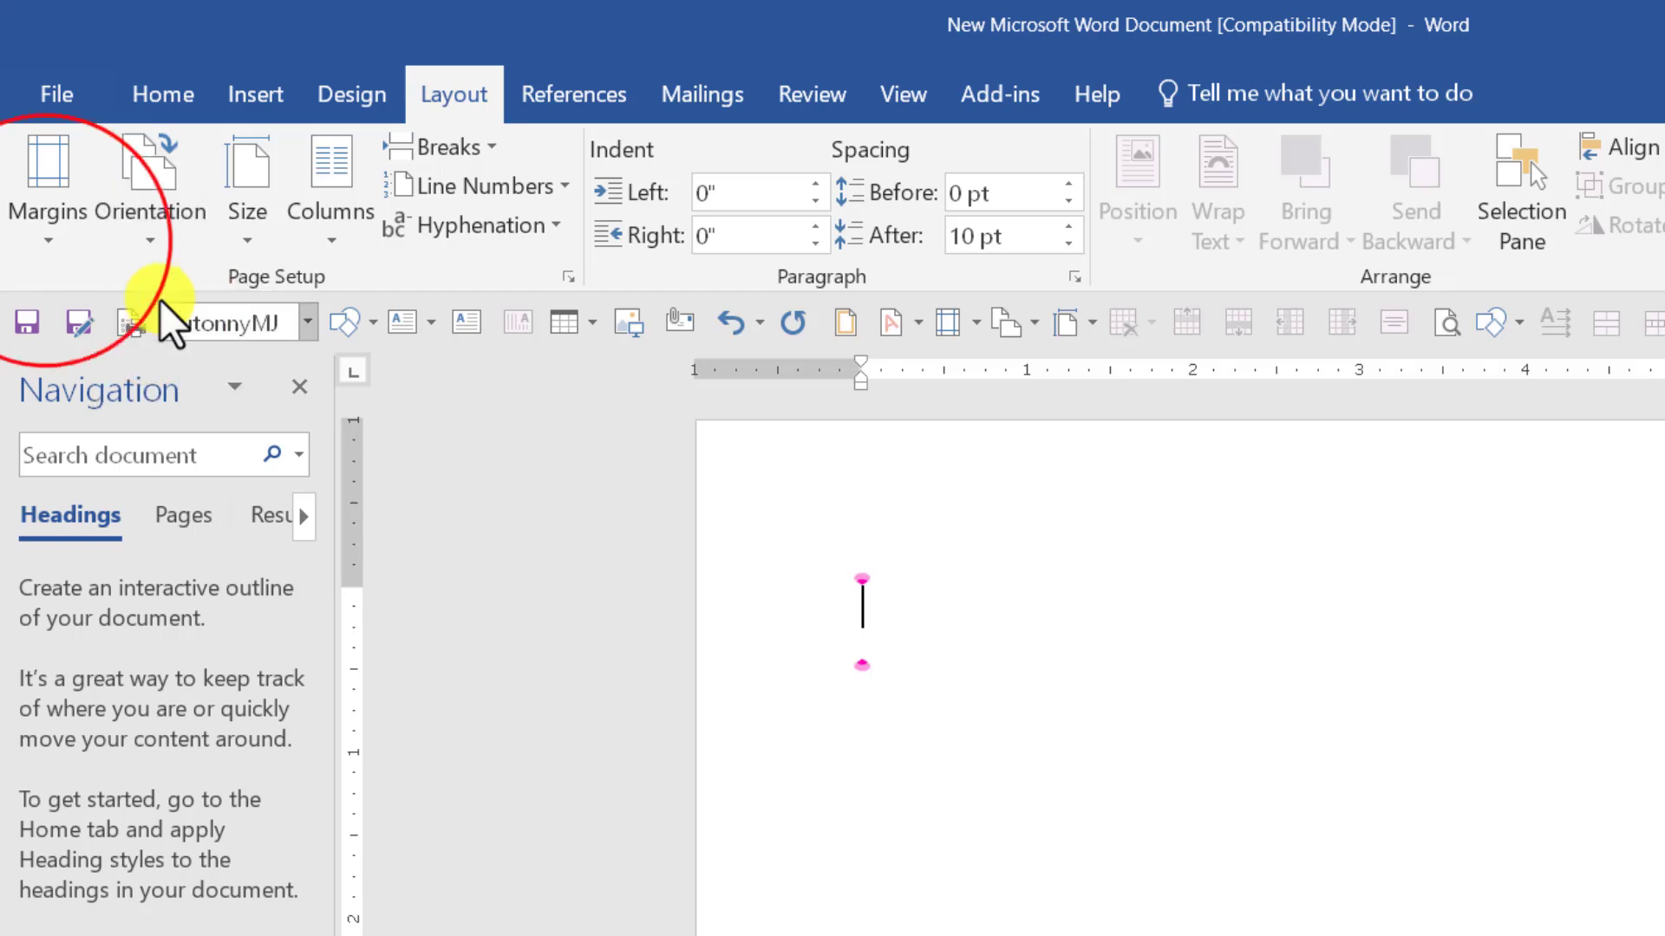
pyautogui.click(45, 242)
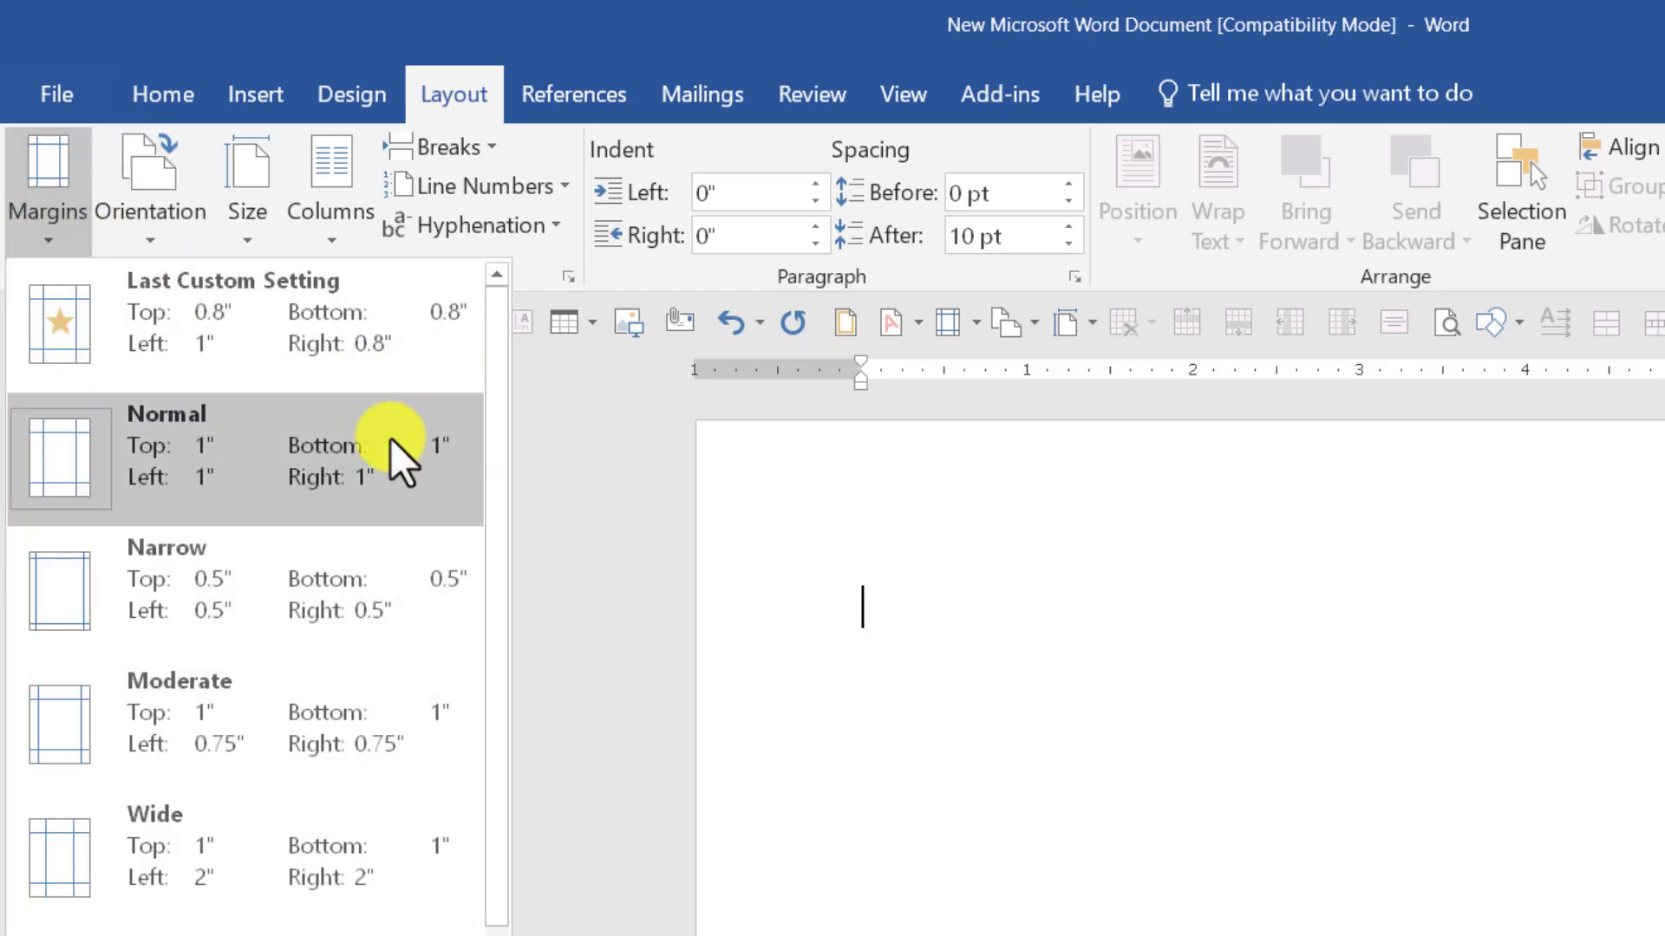
pyautogui.click(276, 590)
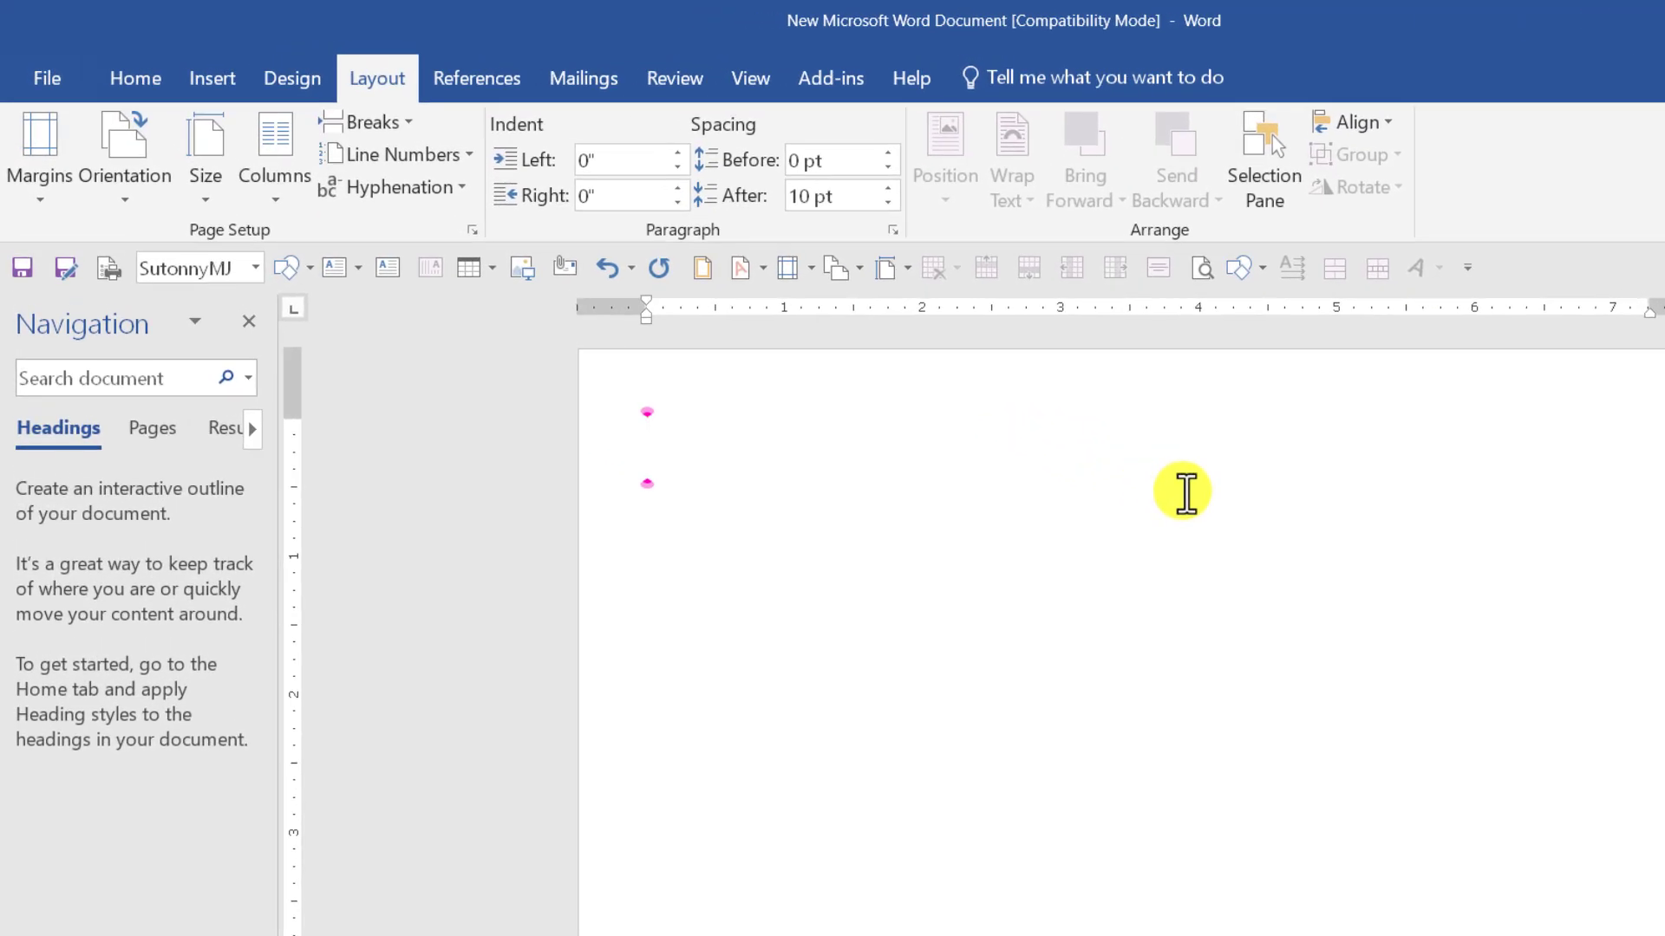
pyautogui.click(295, 79)
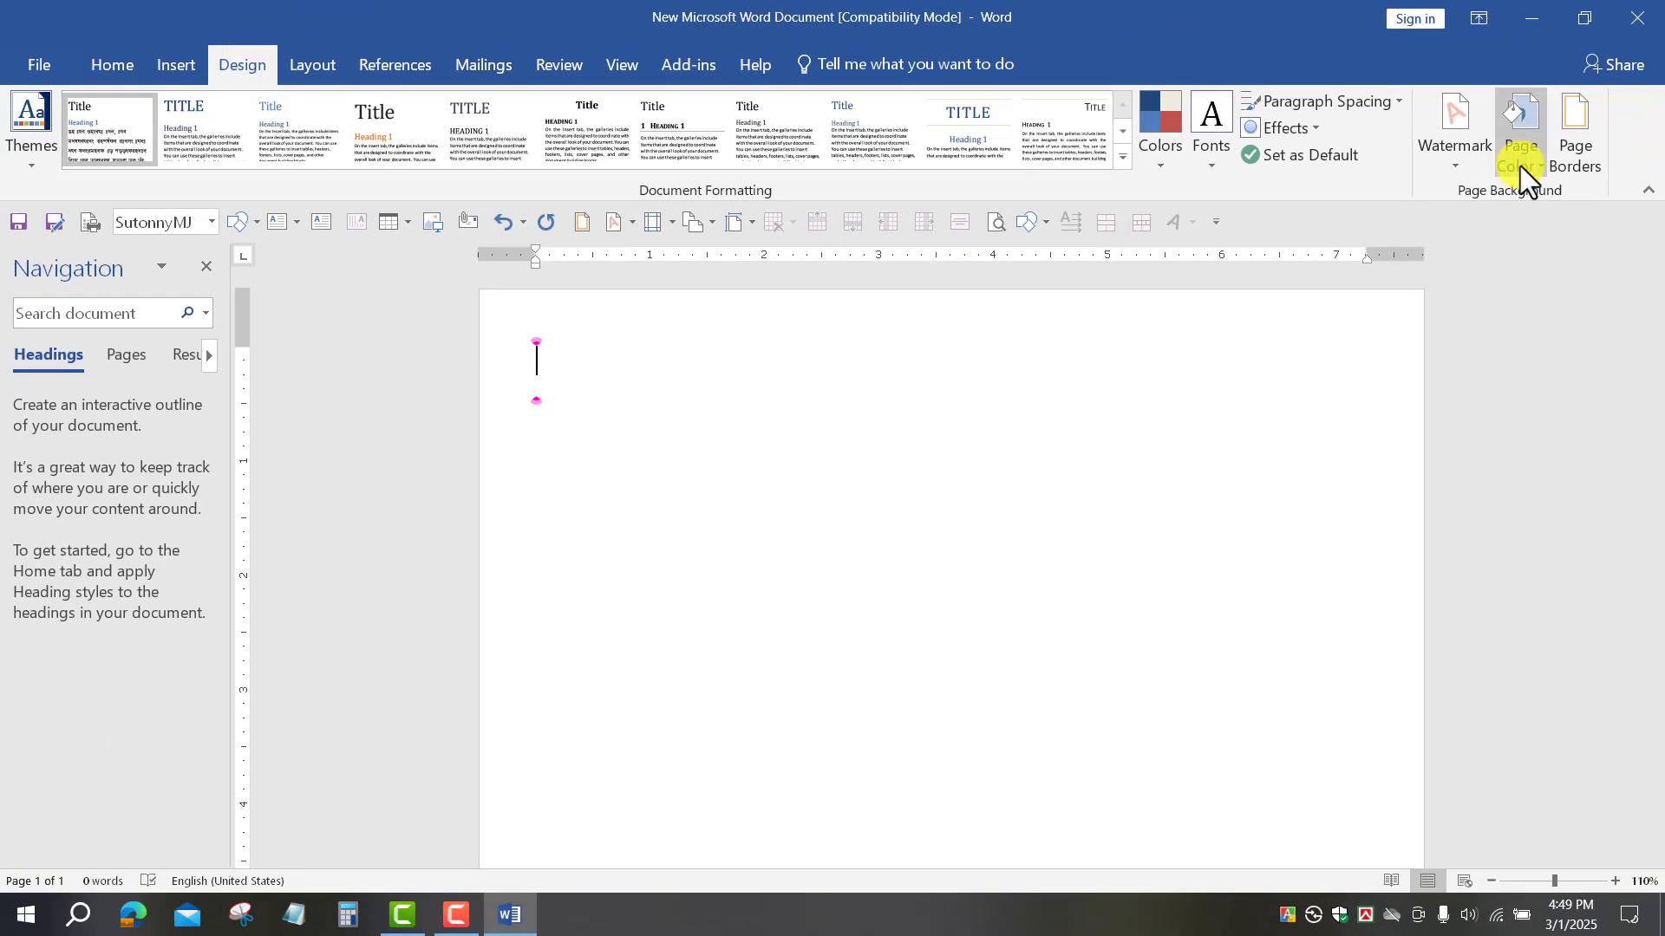
# Step: Choose a Box page border using the yellow-stars art
pyautogui.click(1565, 154)
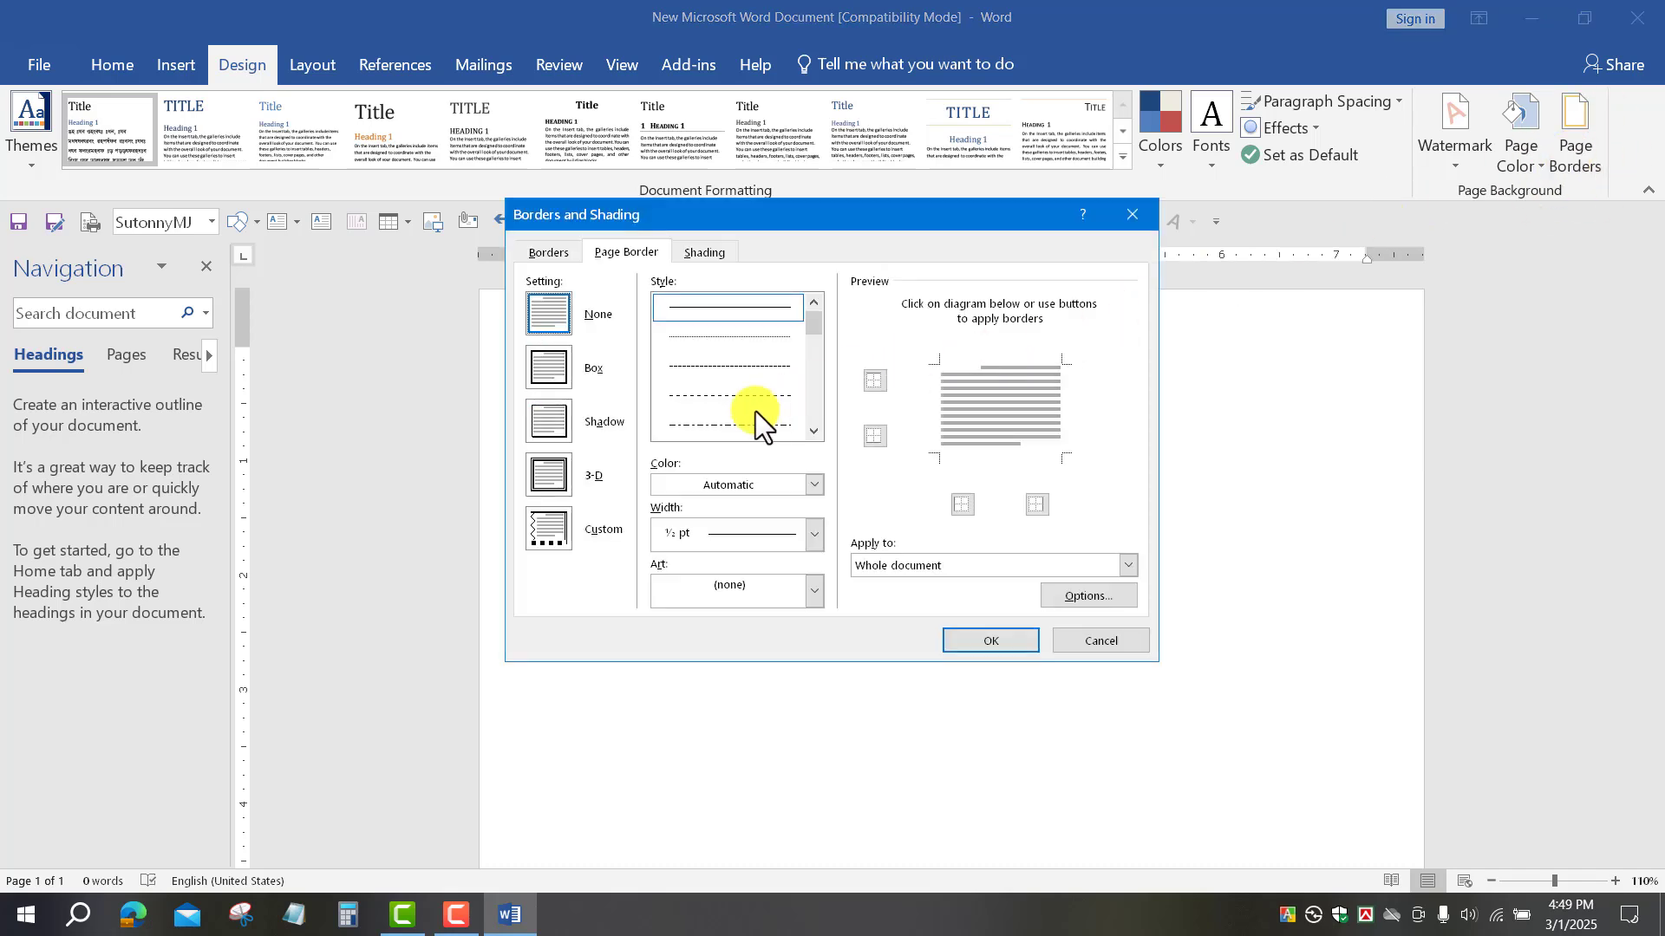
pyautogui.click(557, 368)
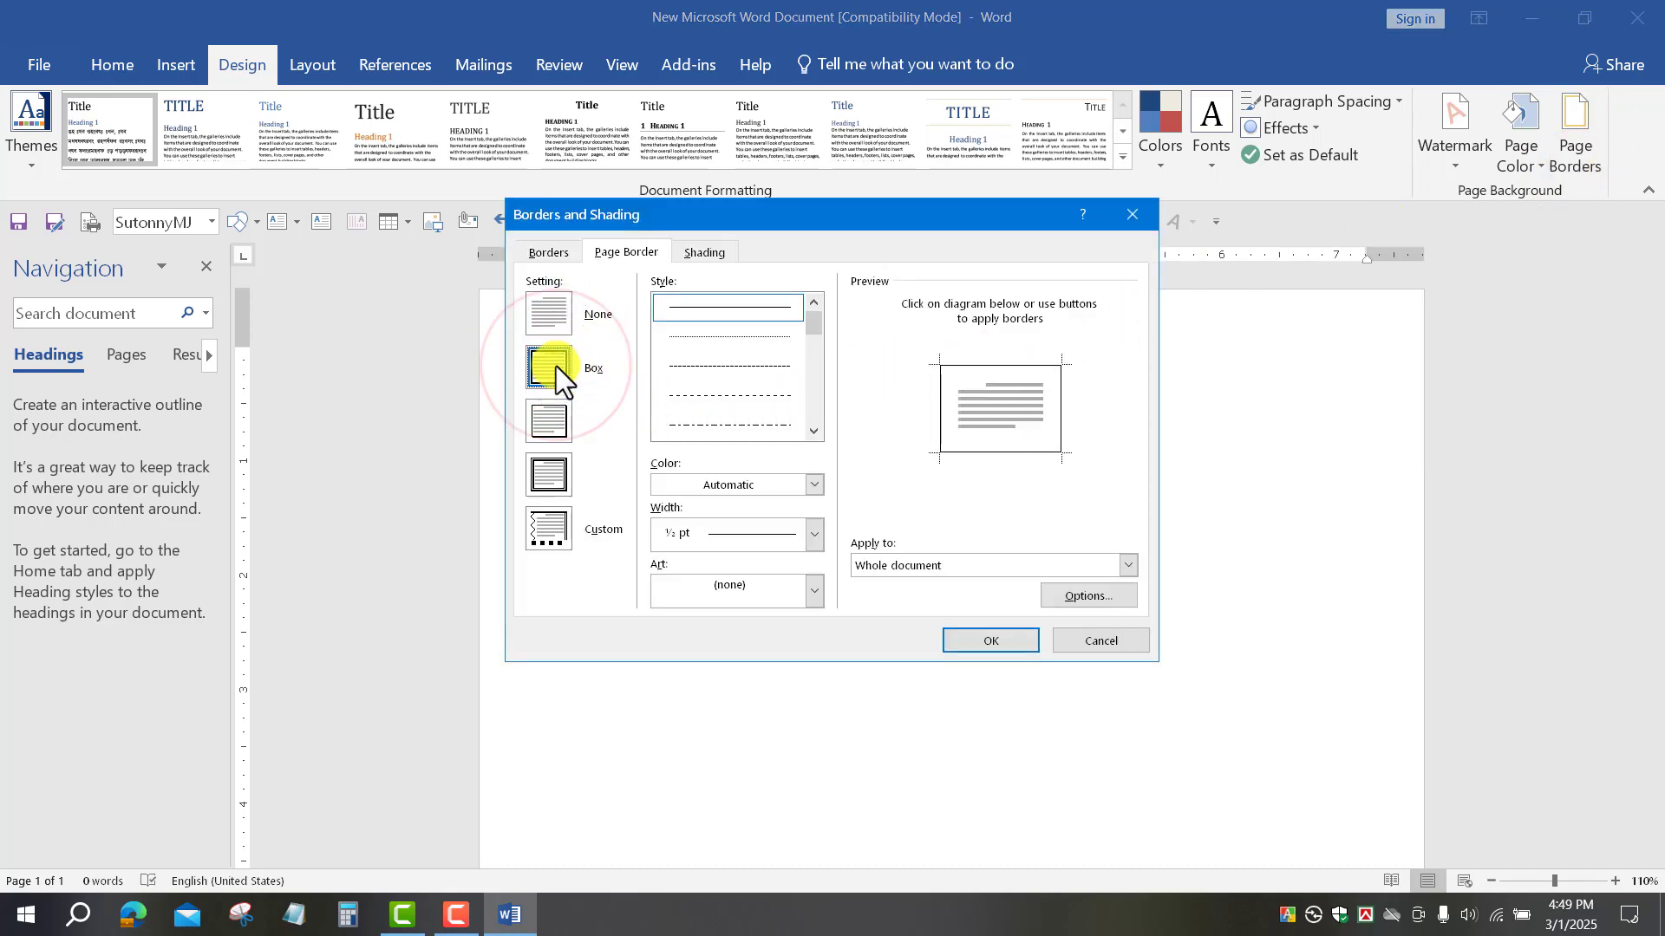
pyautogui.click(784, 603)
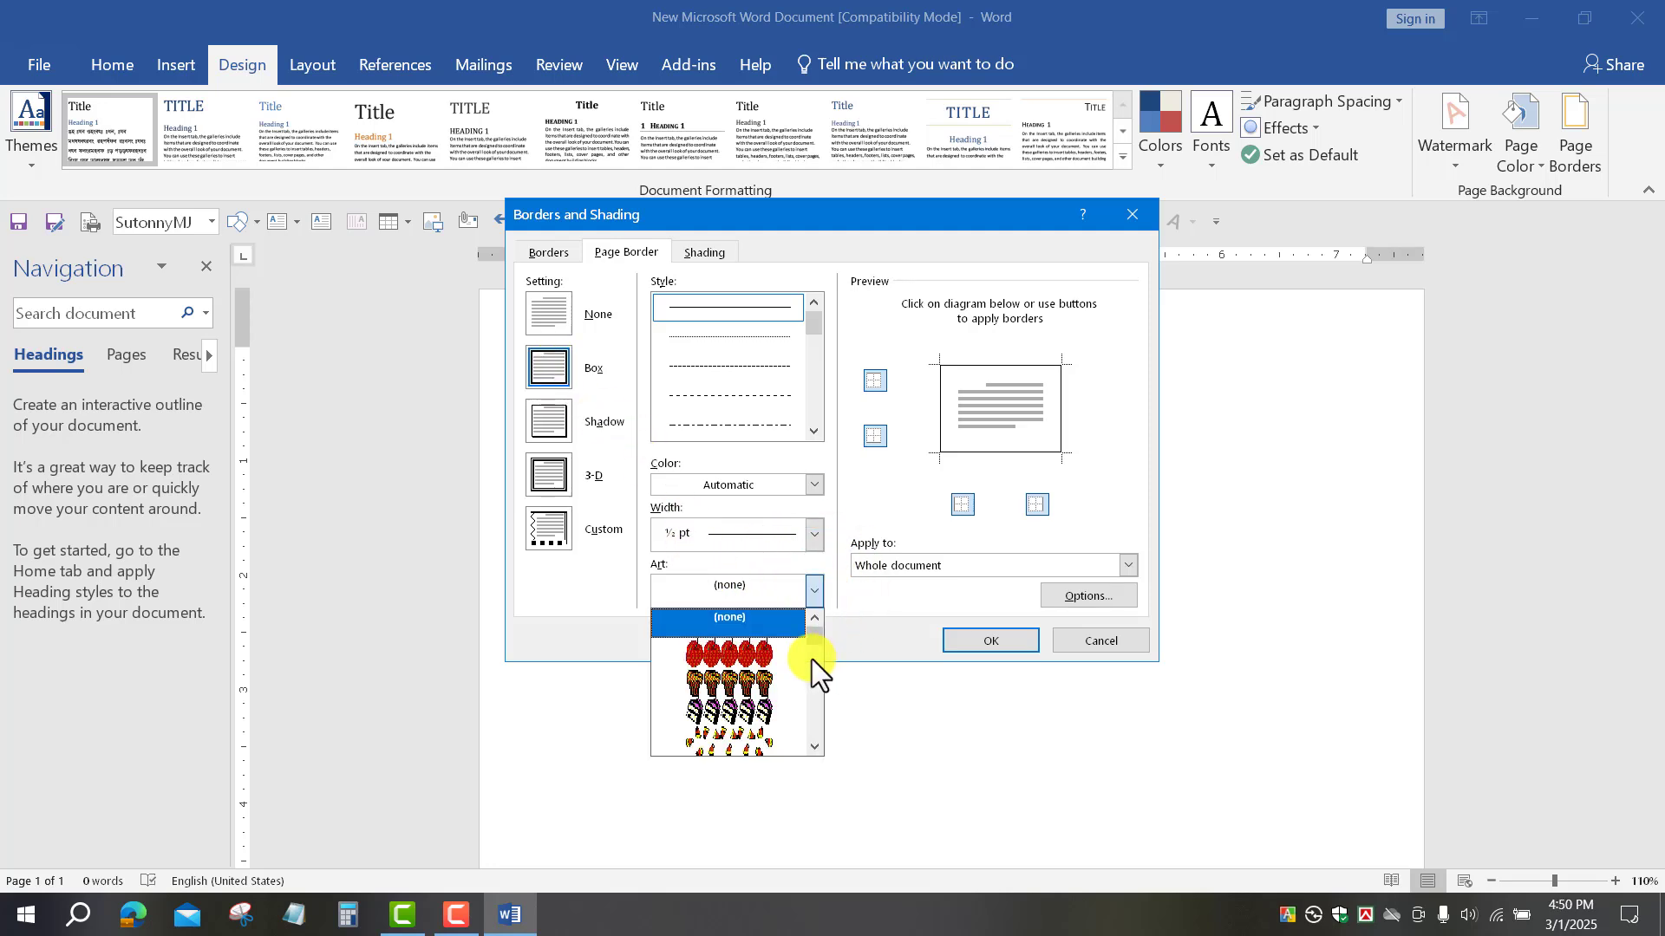
pyautogui.scroll(-5, 798, 668)
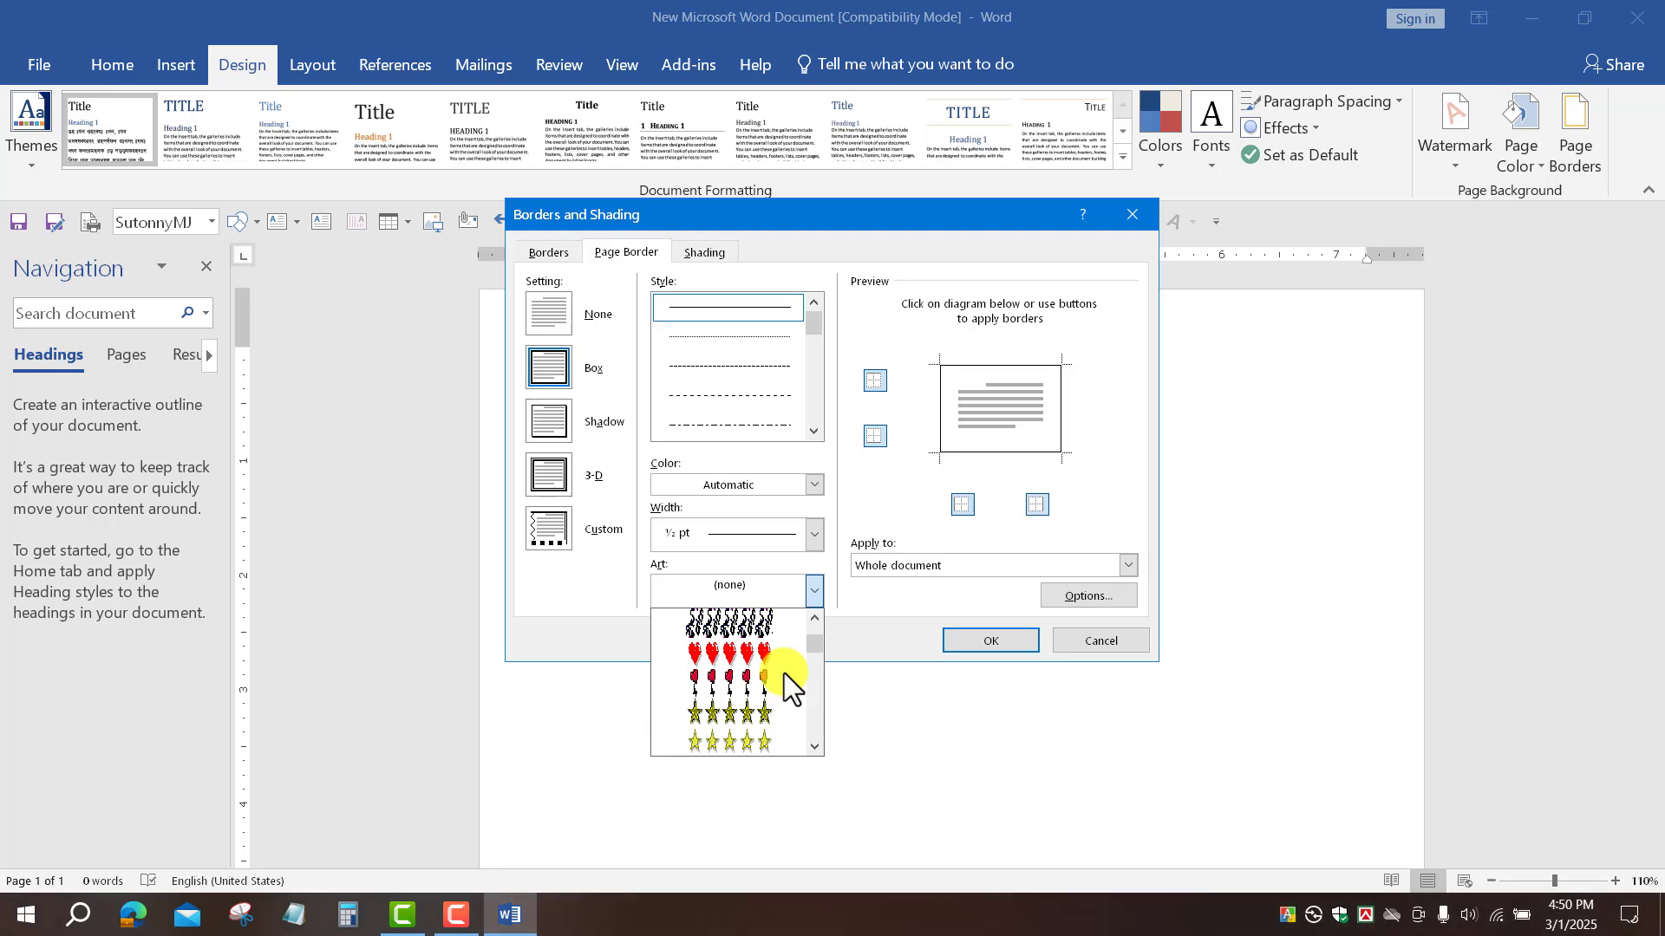
pyautogui.scroll(-1, 783, 684)
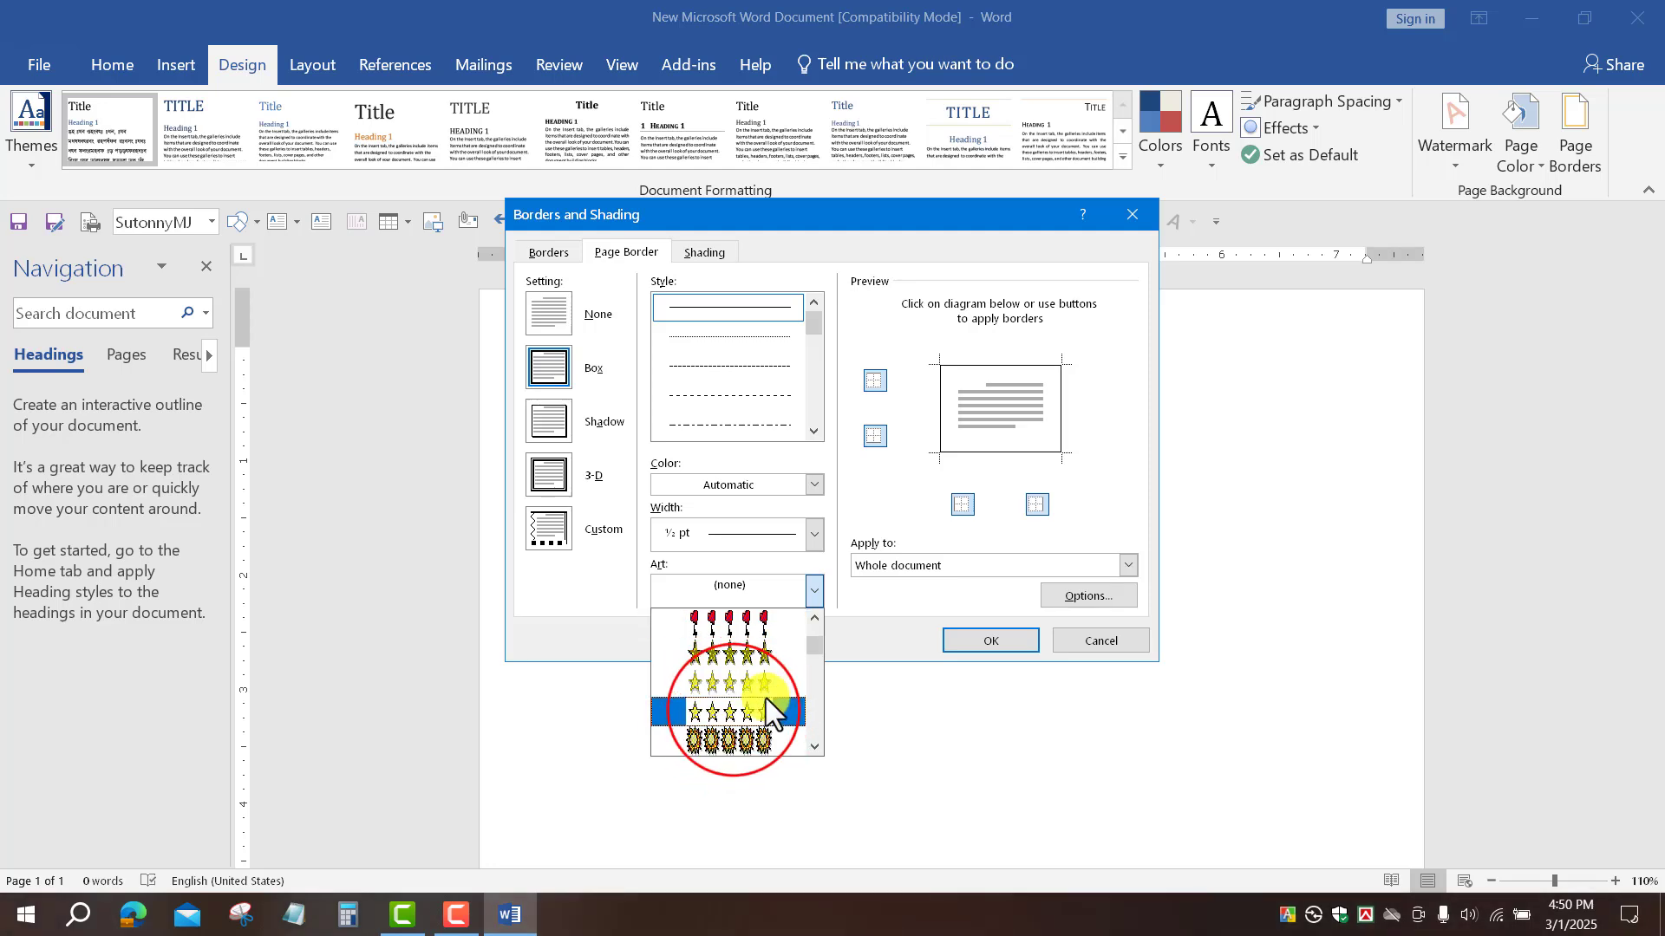
pyautogui.click(733, 711)
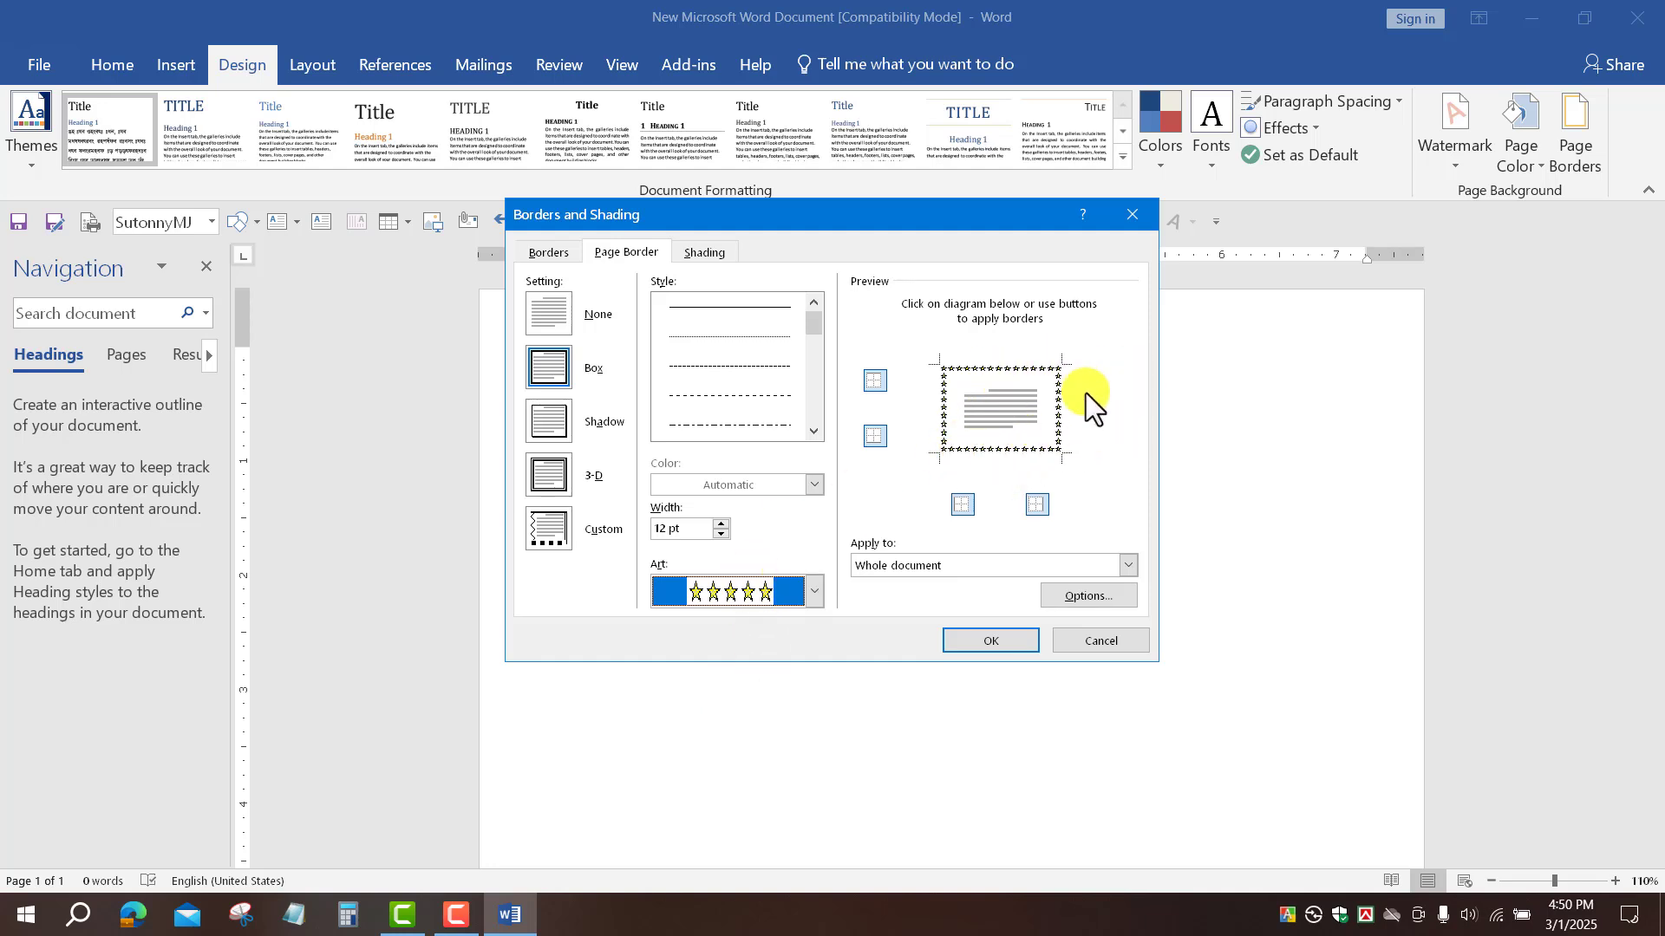
# Step: Set the star border width to 12 pt and apply it to the page
pyautogui.click(725, 523)
pyautogui.click(725, 523)
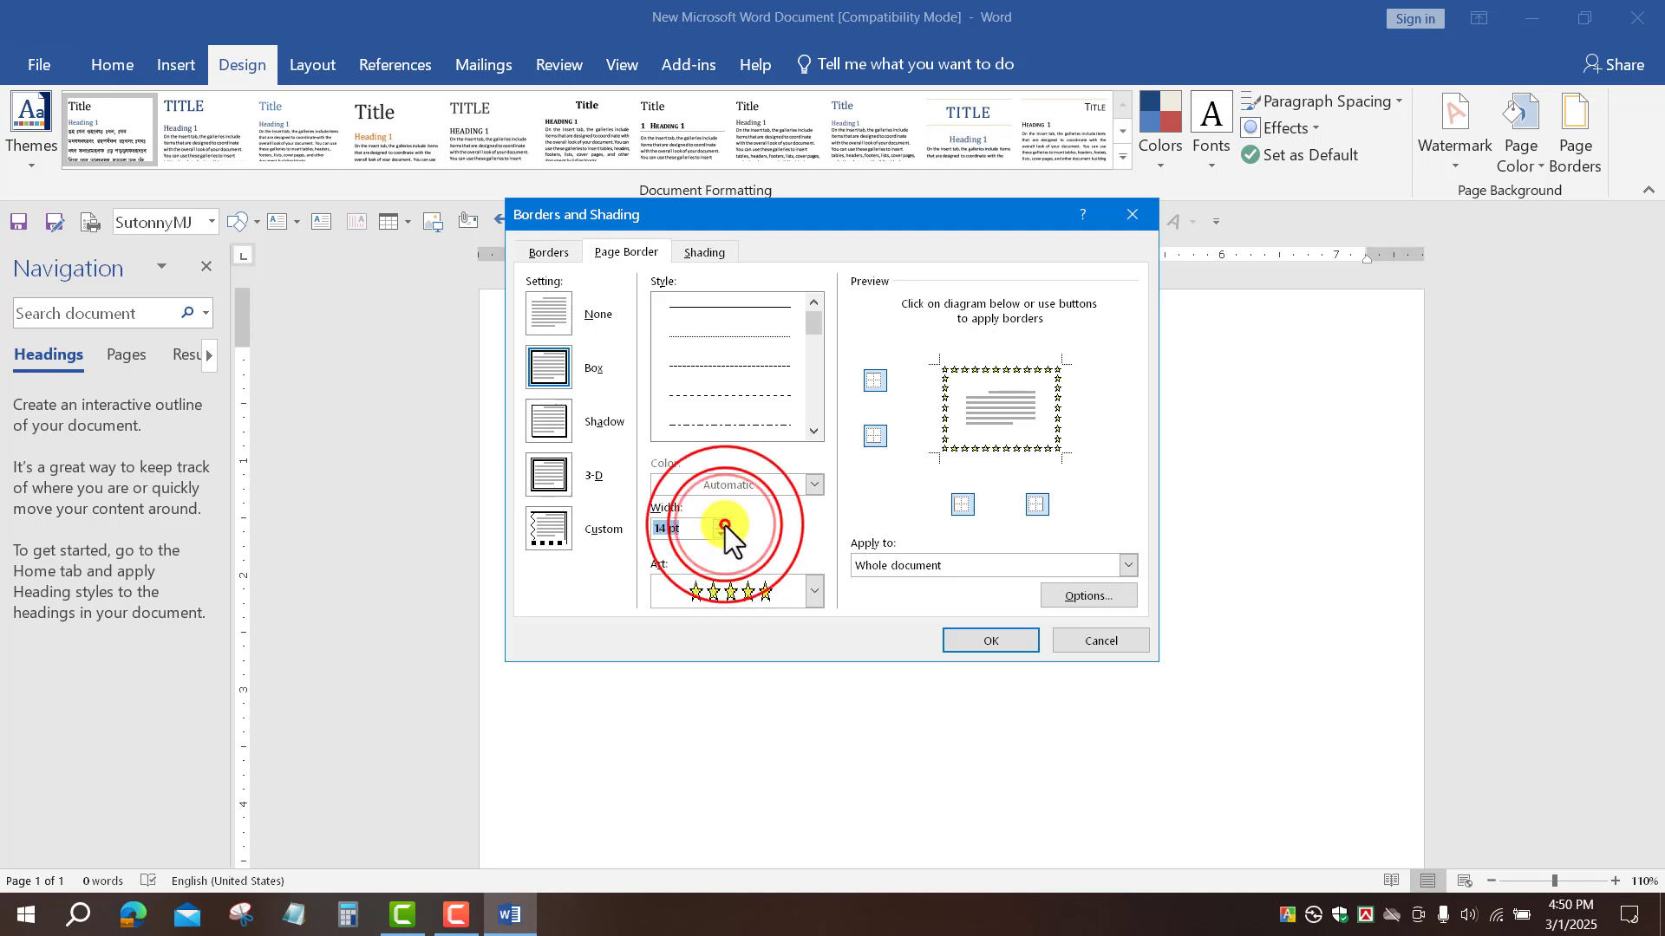
pyautogui.click(725, 523)
pyautogui.click(725, 524)
pyautogui.click(725, 524)
pyautogui.click(725, 523)
pyautogui.click(725, 524)
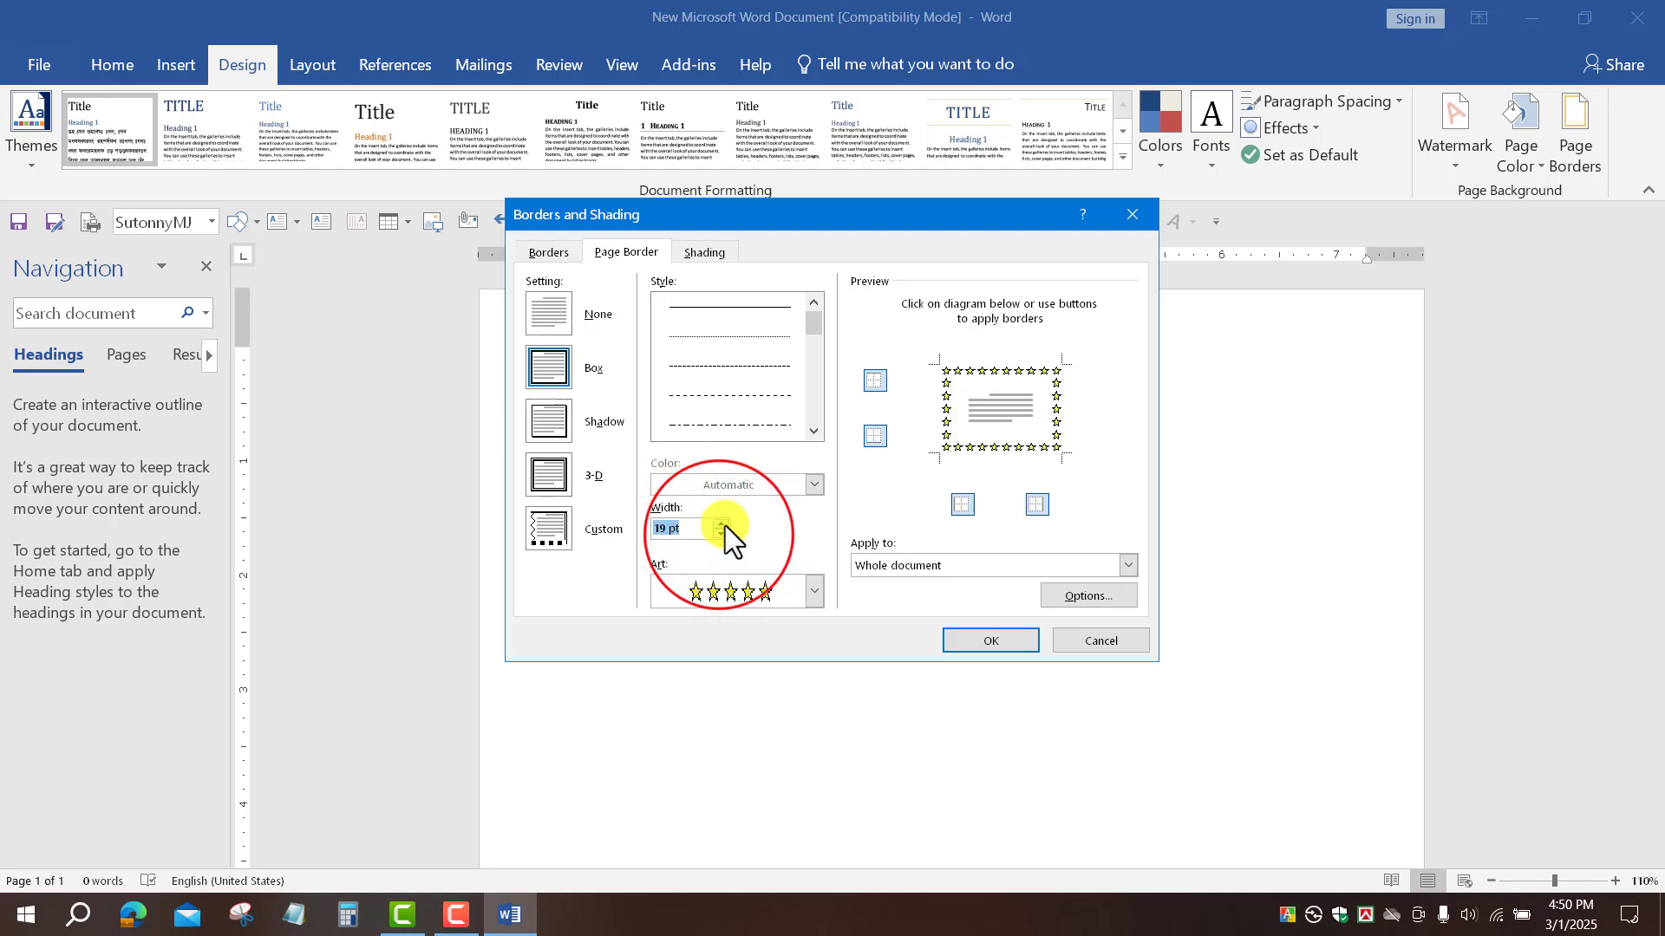
pyautogui.click(720, 534)
pyautogui.click(720, 534)
pyautogui.click(720, 534)
pyautogui.click(719, 534)
pyautogui.click(720, 534)
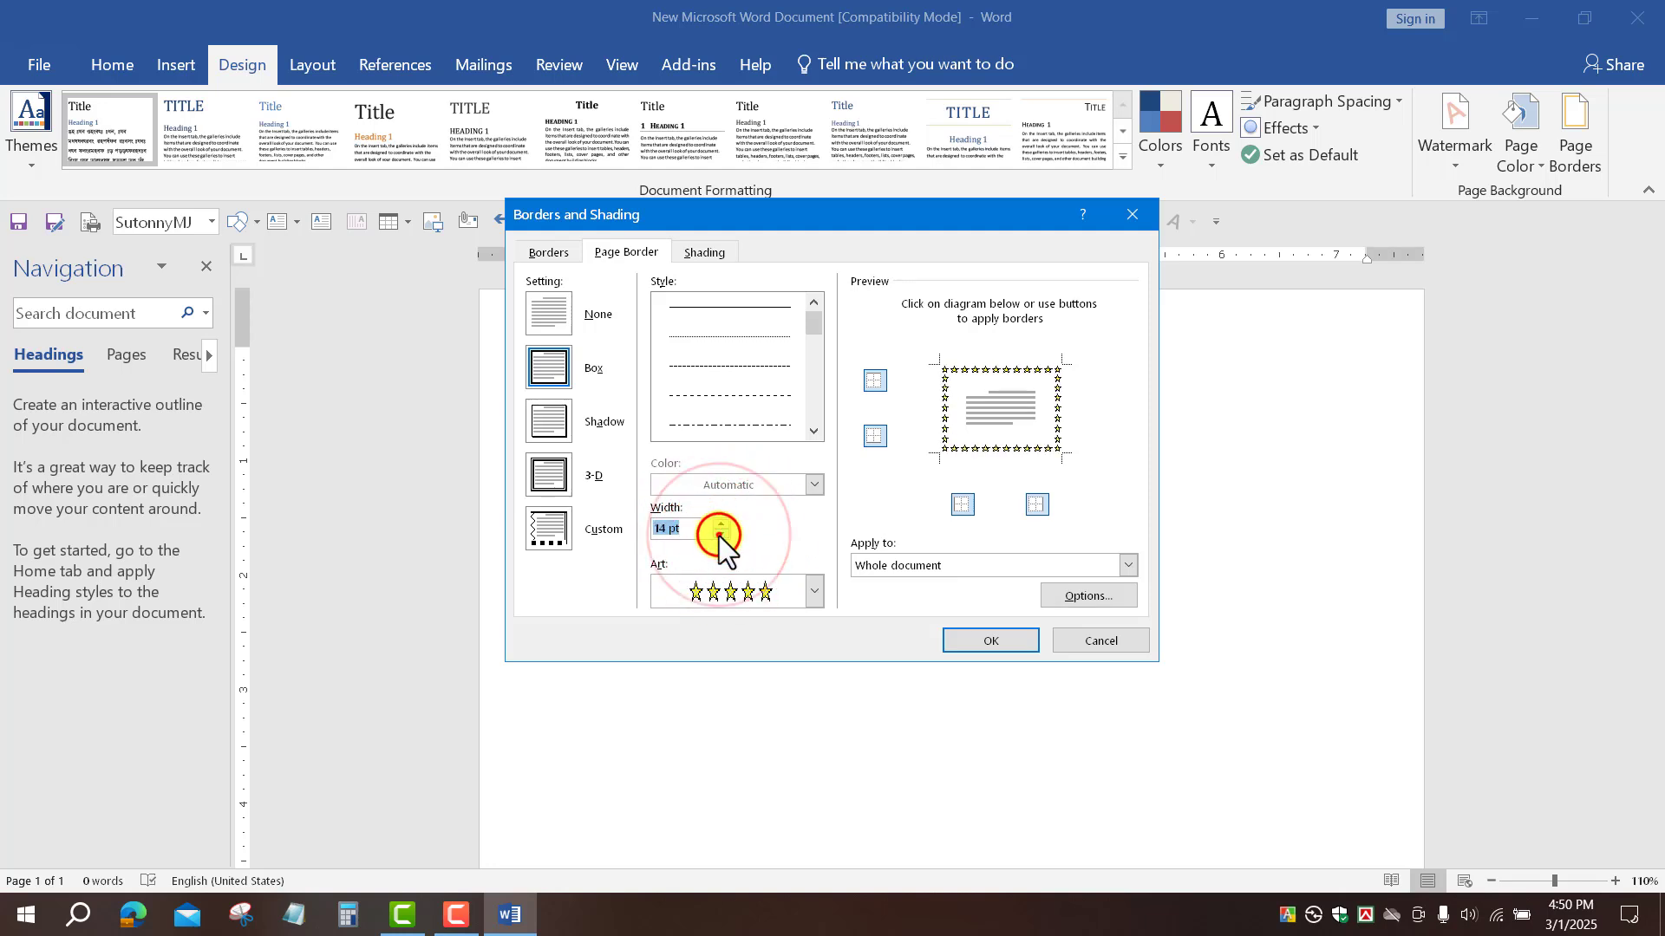
pyautogui.click(720, 534)
pyautogui.click(719, 534)
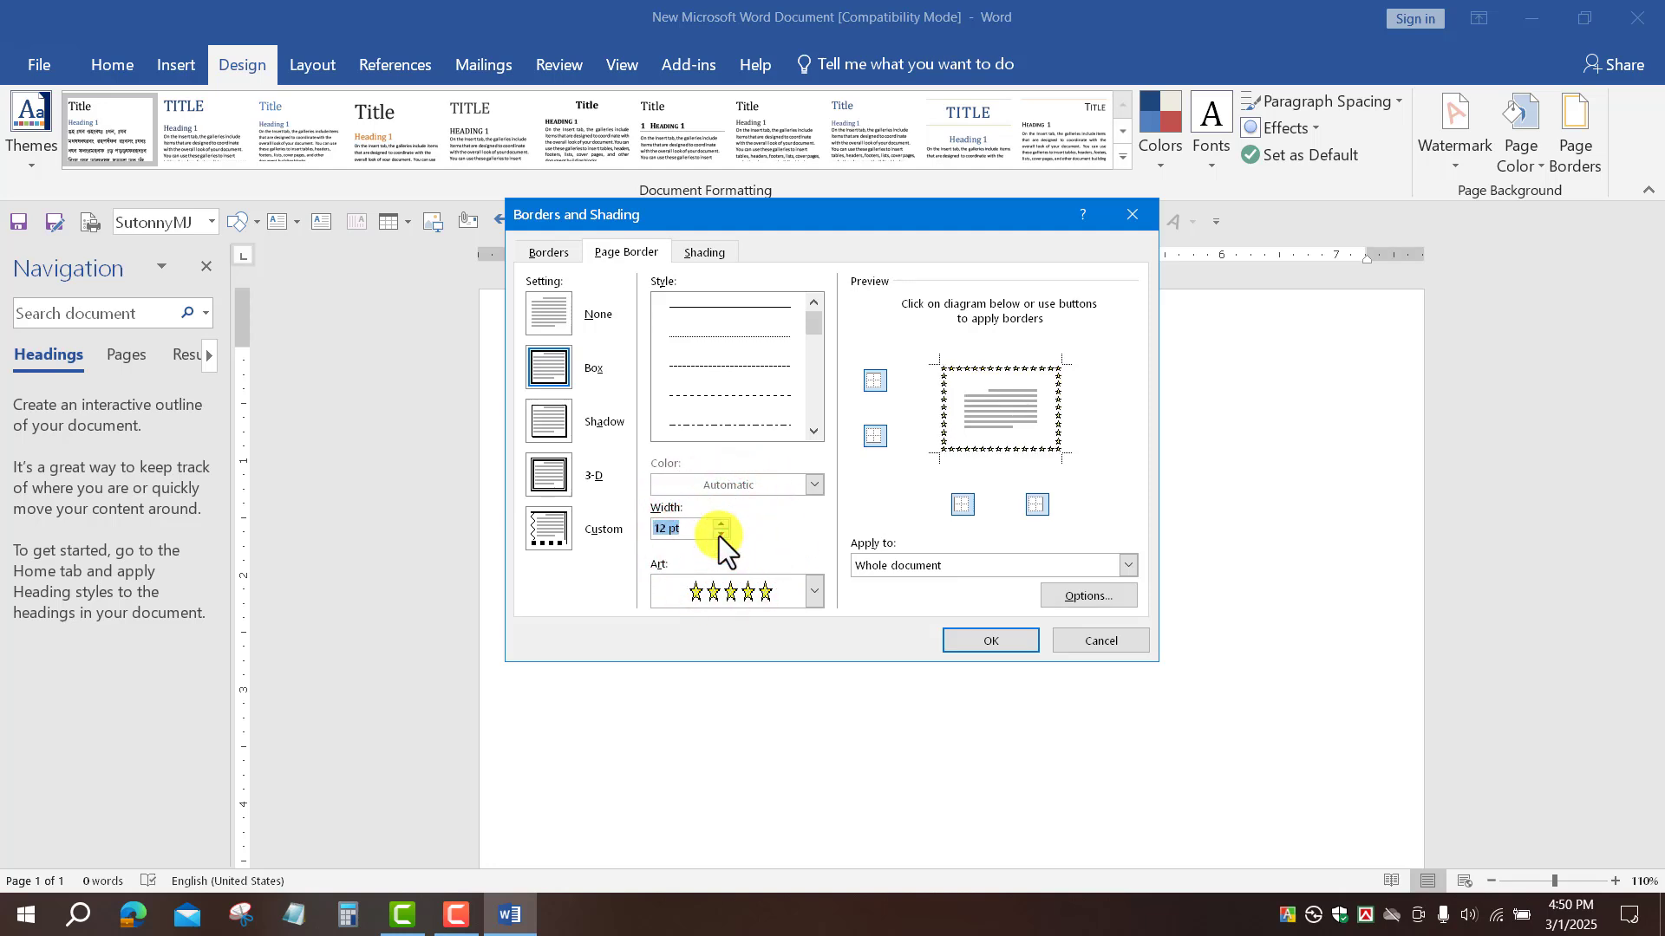
pyautogui.click(988, 642)
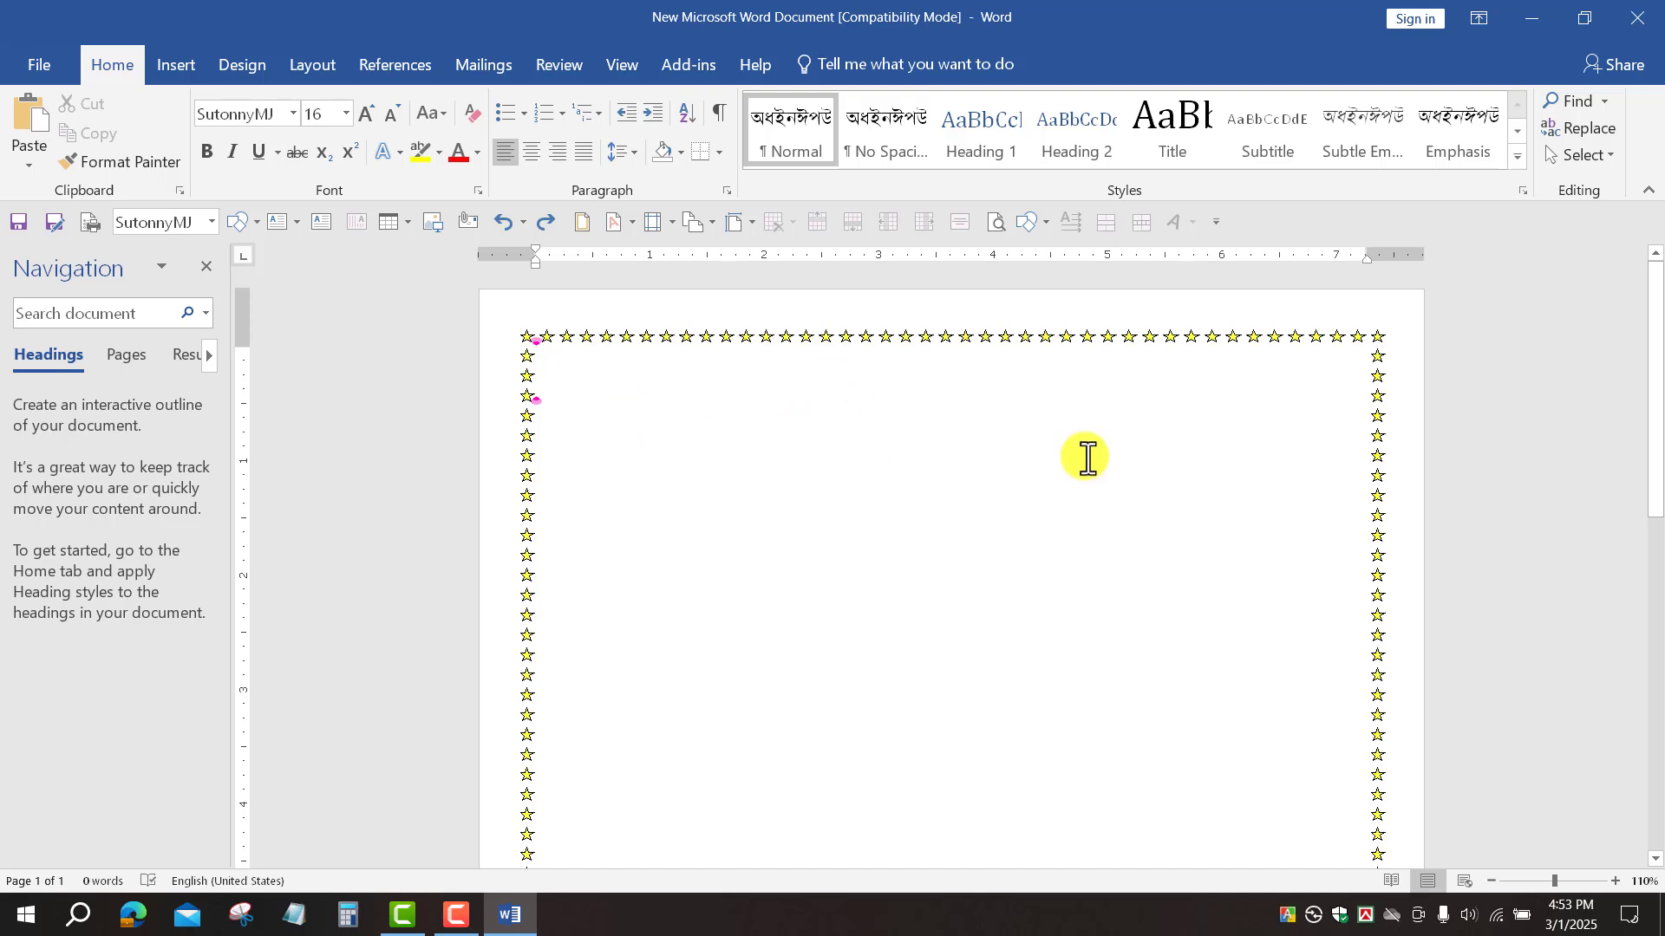
# Step: Insert an olive green sharp-bevel style WordArt placeholder onto the page
pyautogui.click(174, 66)
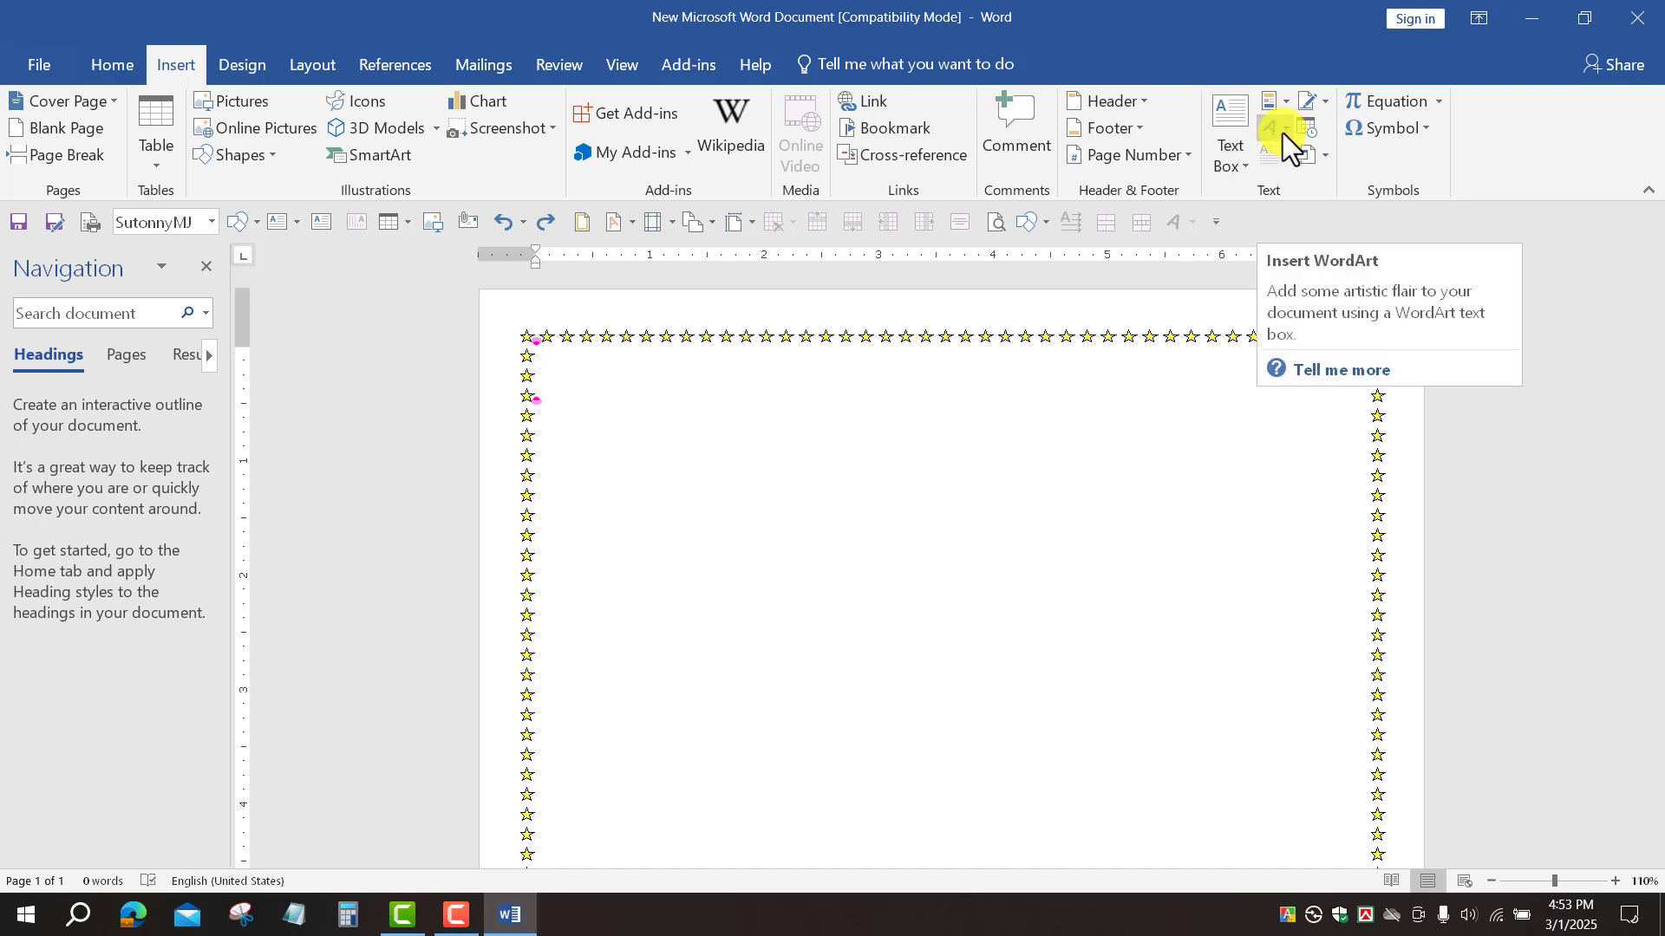
pyautogui.click(1283, 134)
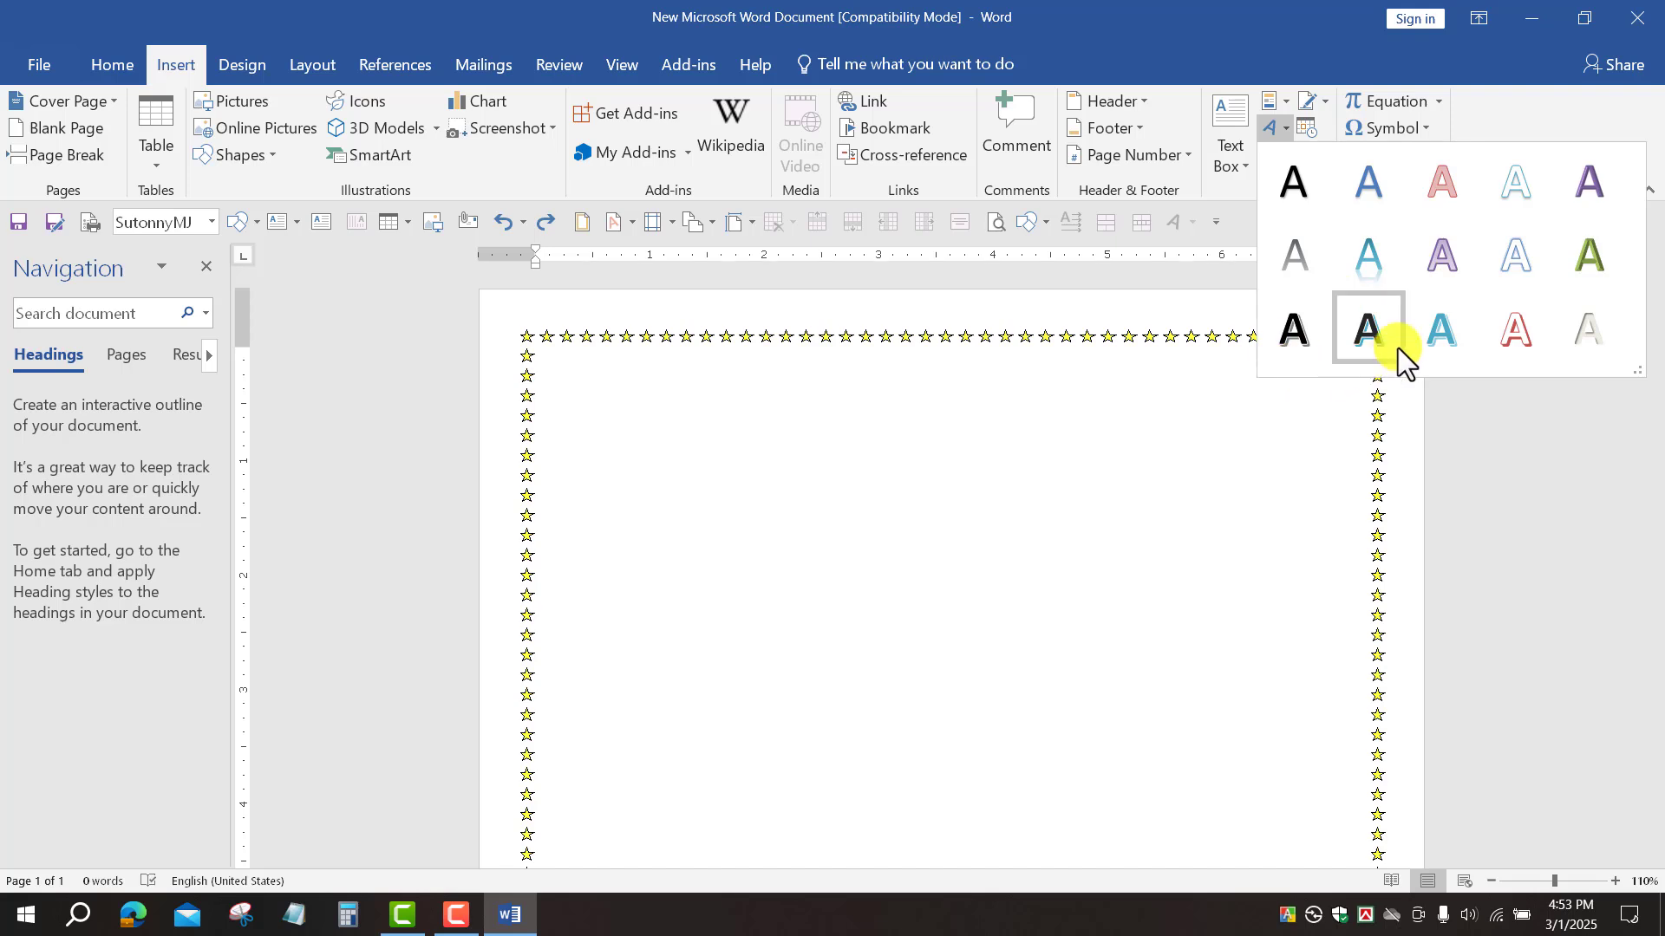
pyautogui.click(1584, 256)
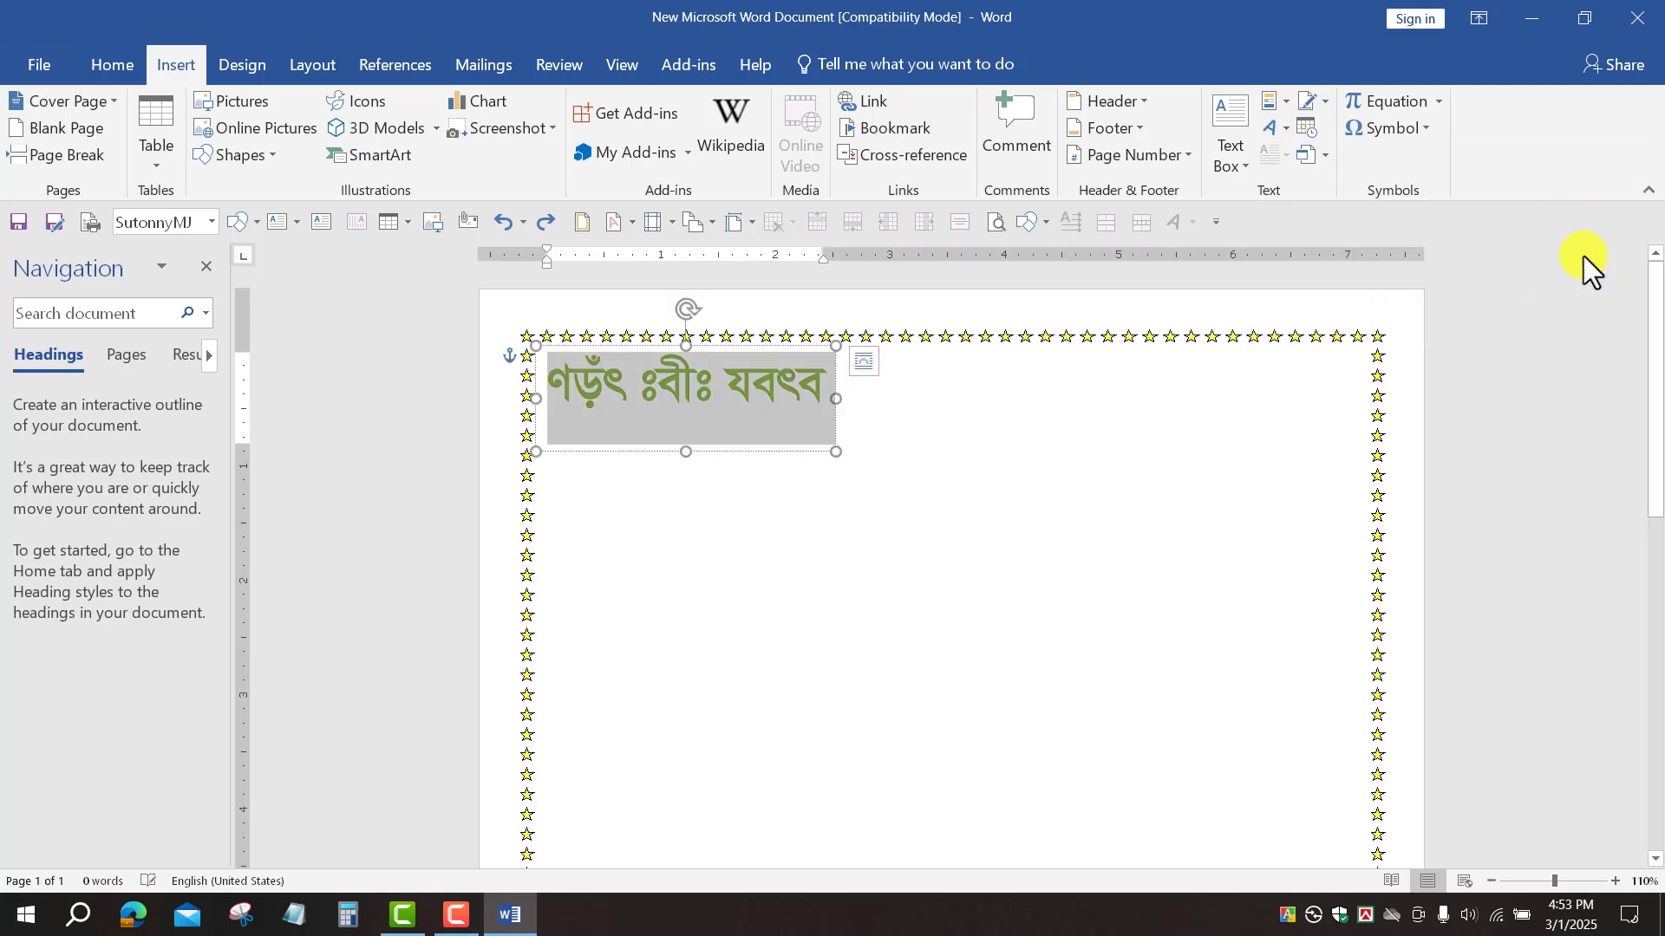
# Step: Set the WordArt font to Berlin Sans FB Demi
pyautogui.click(138, 71)
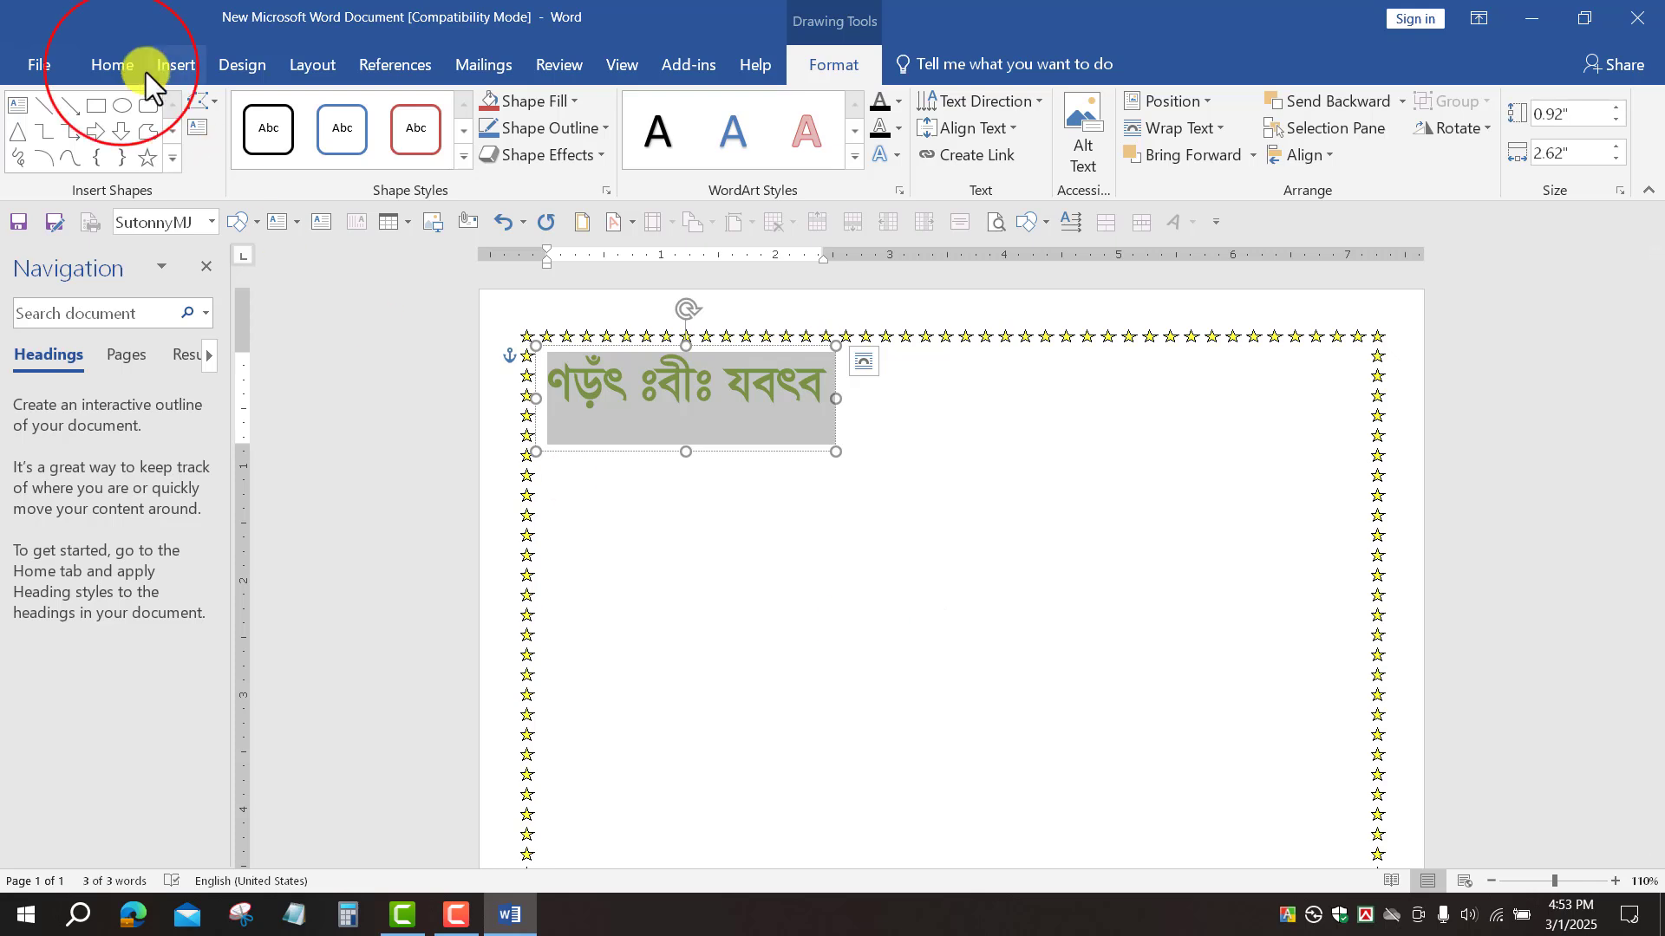
pyautogui.click(295, 119)
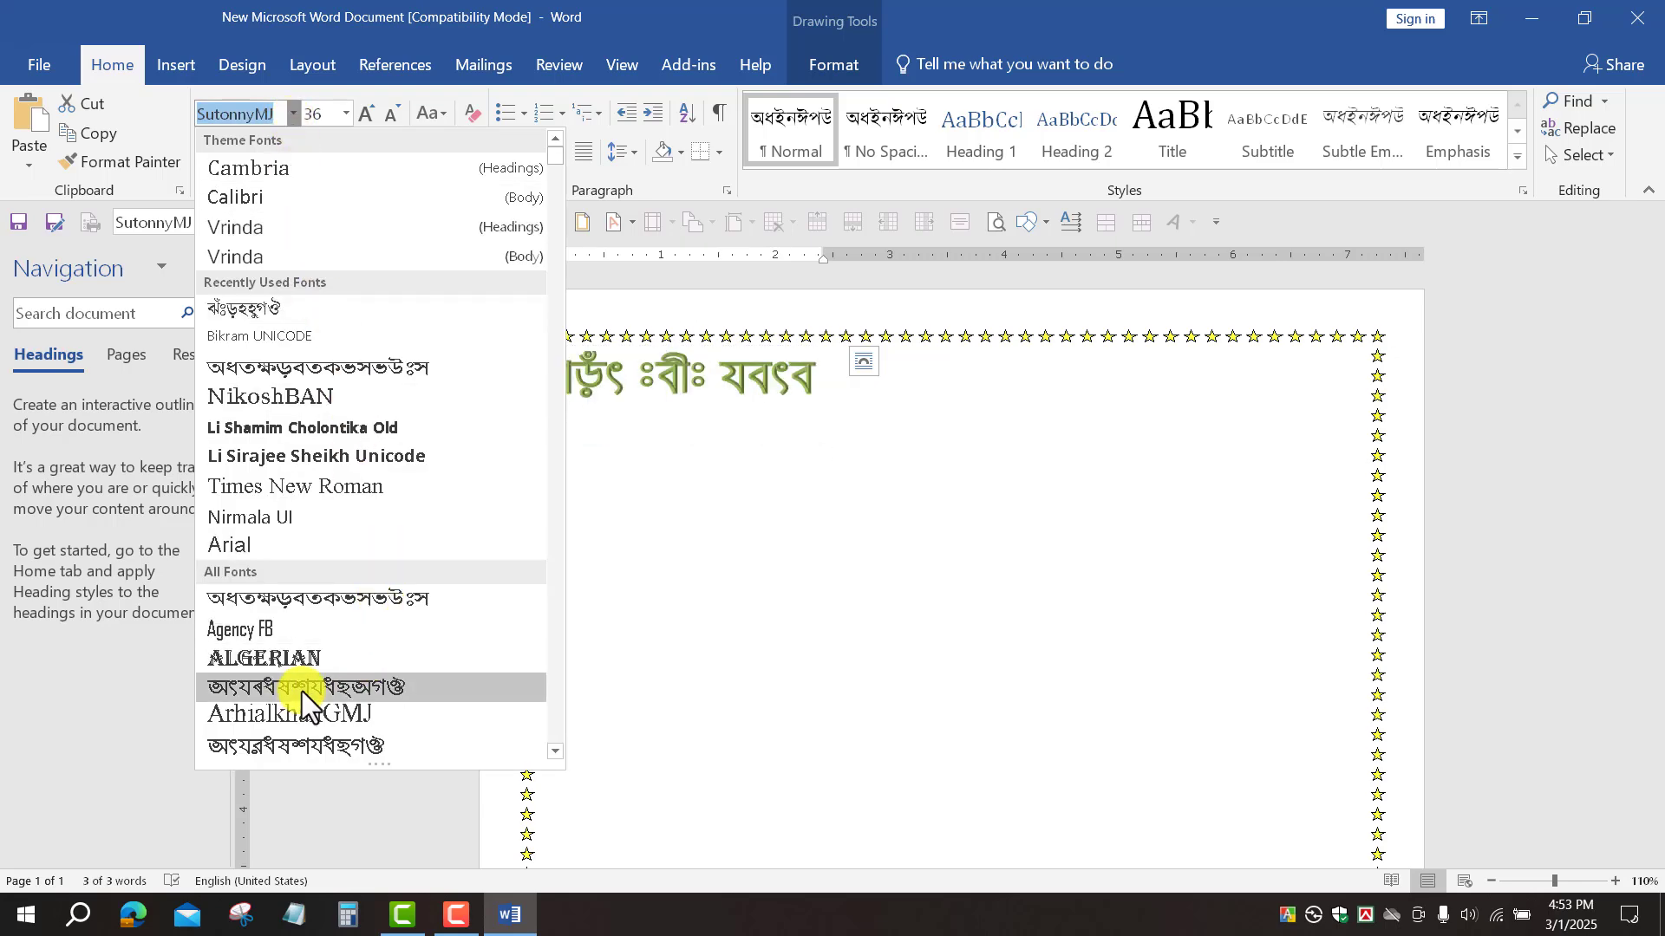
pyautogui.scroll(-8, 302, 690)
pyautogui.click(315, 652)
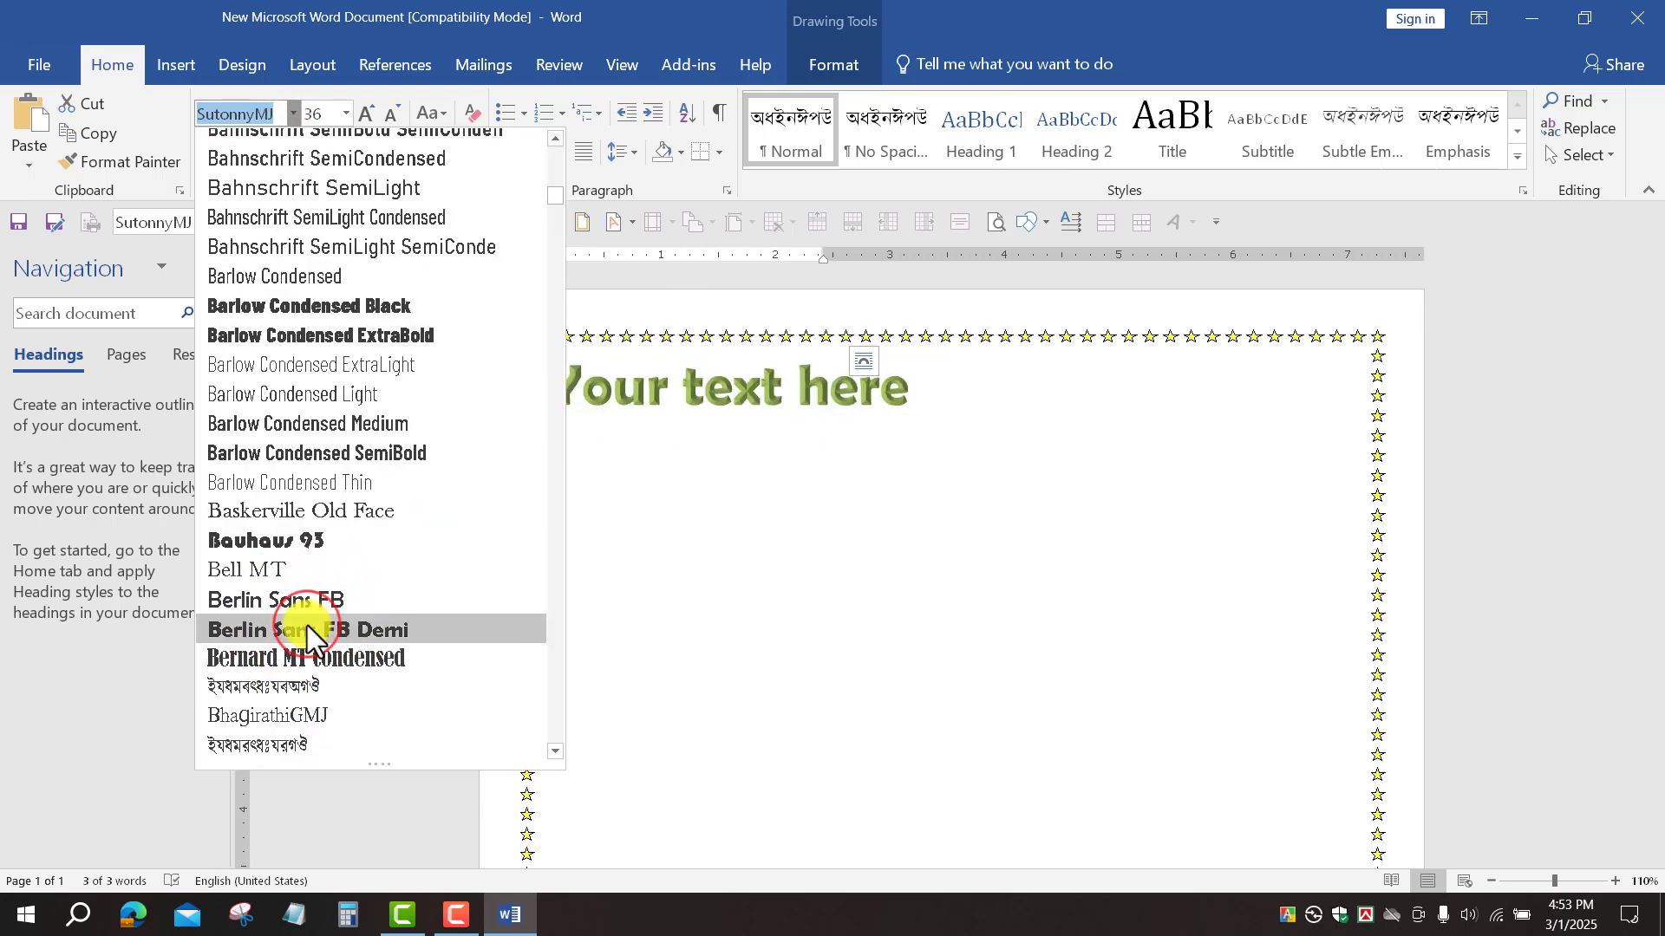
pyautogui.click(307, 628)
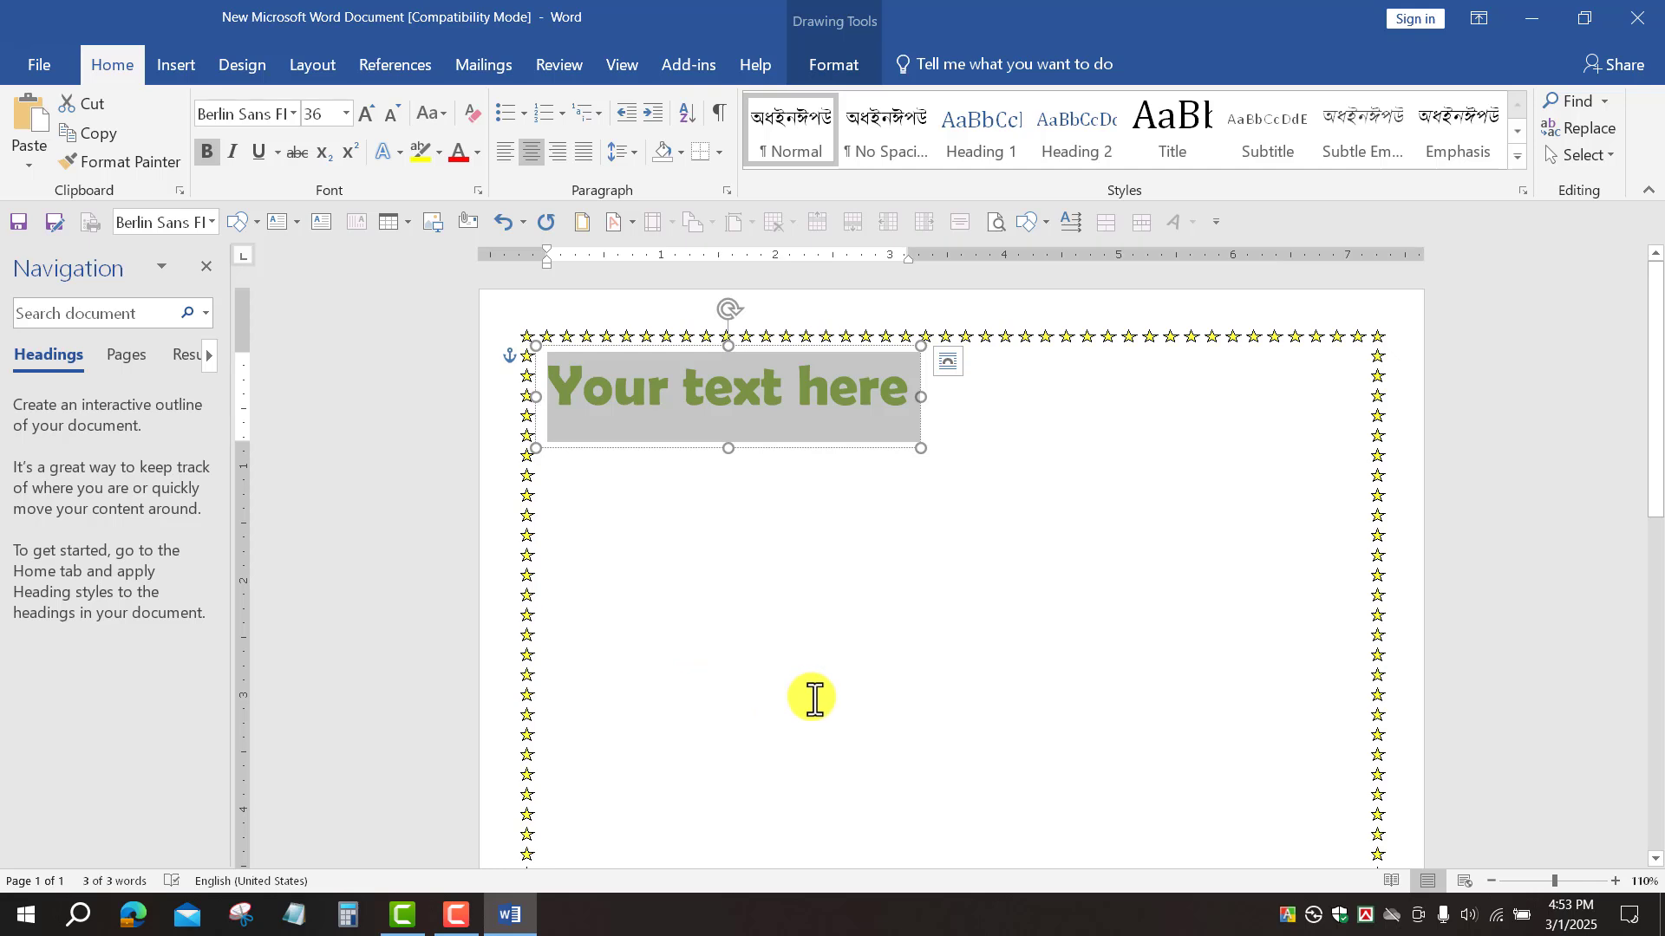
# Step: Type "Govt. S. C. Girls' High School" and shift the WordArt box below the top border
pyautogui.write('G')
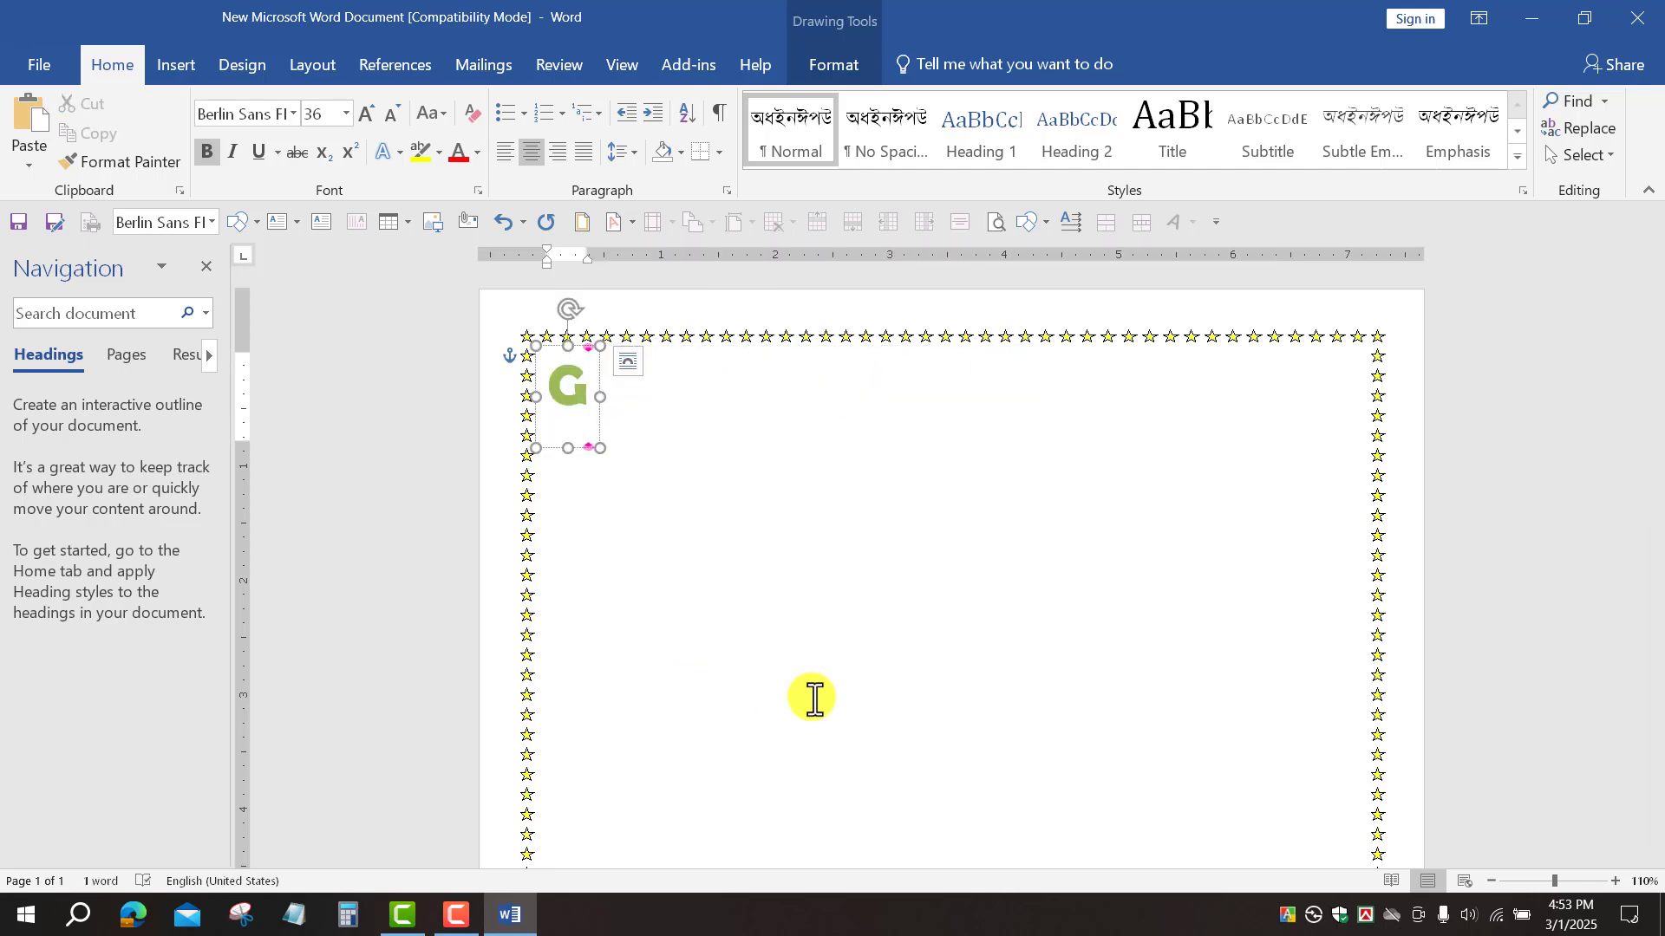
pyautogui.write('ovt.')
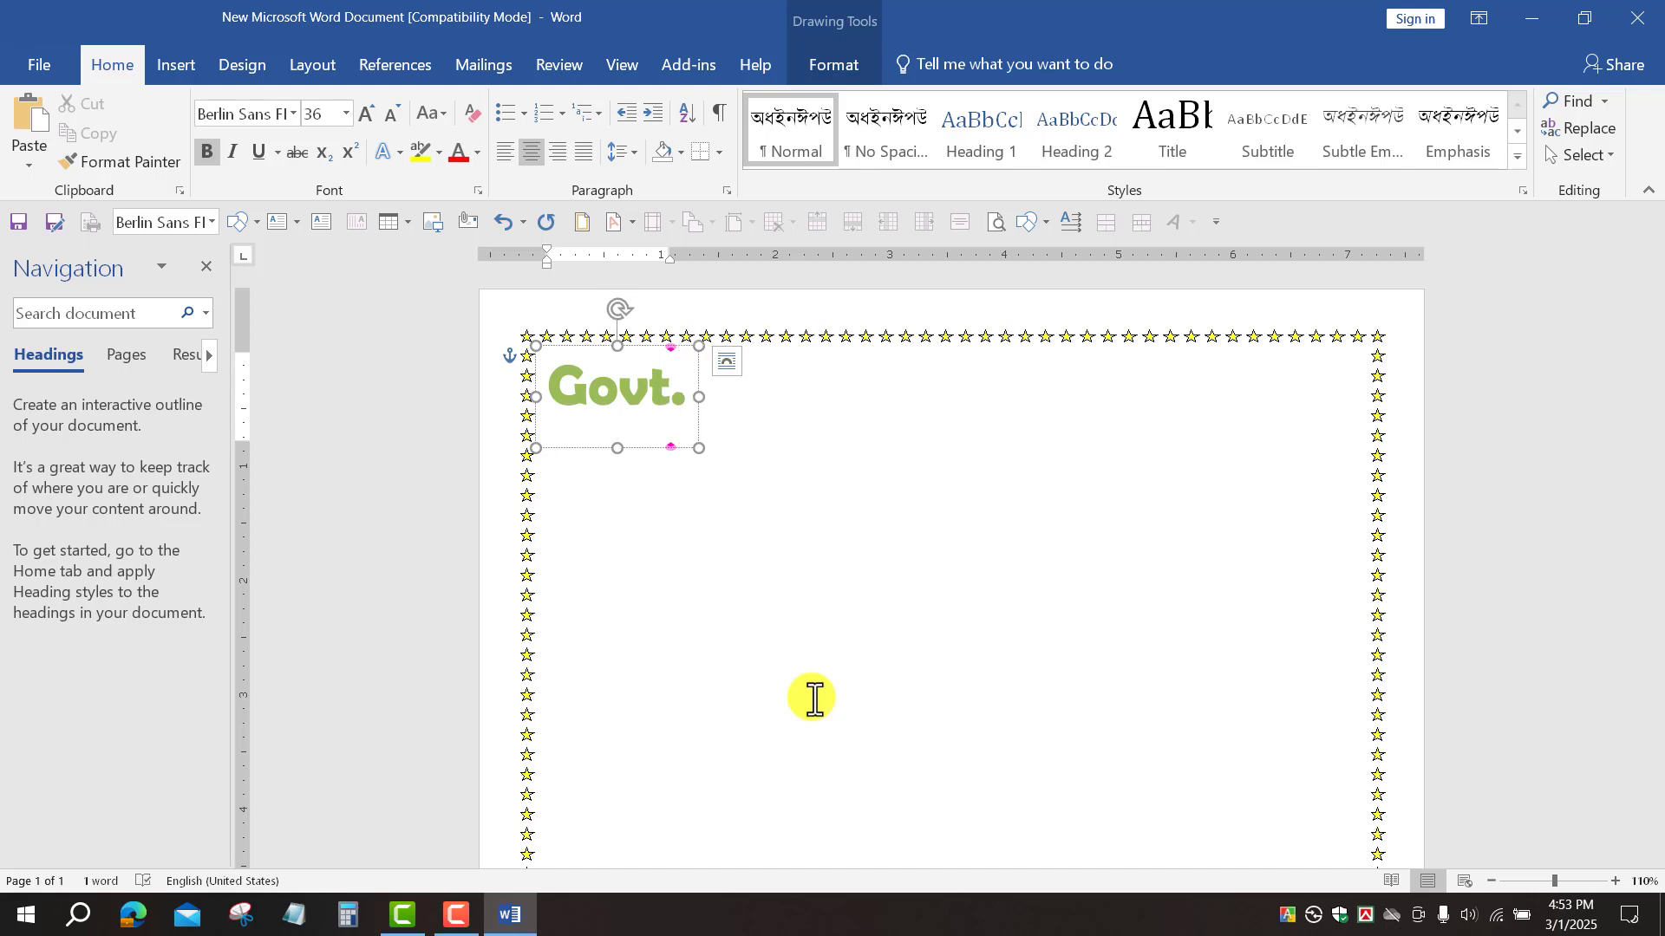
pyautogui.write("S. C. Girls' High School")
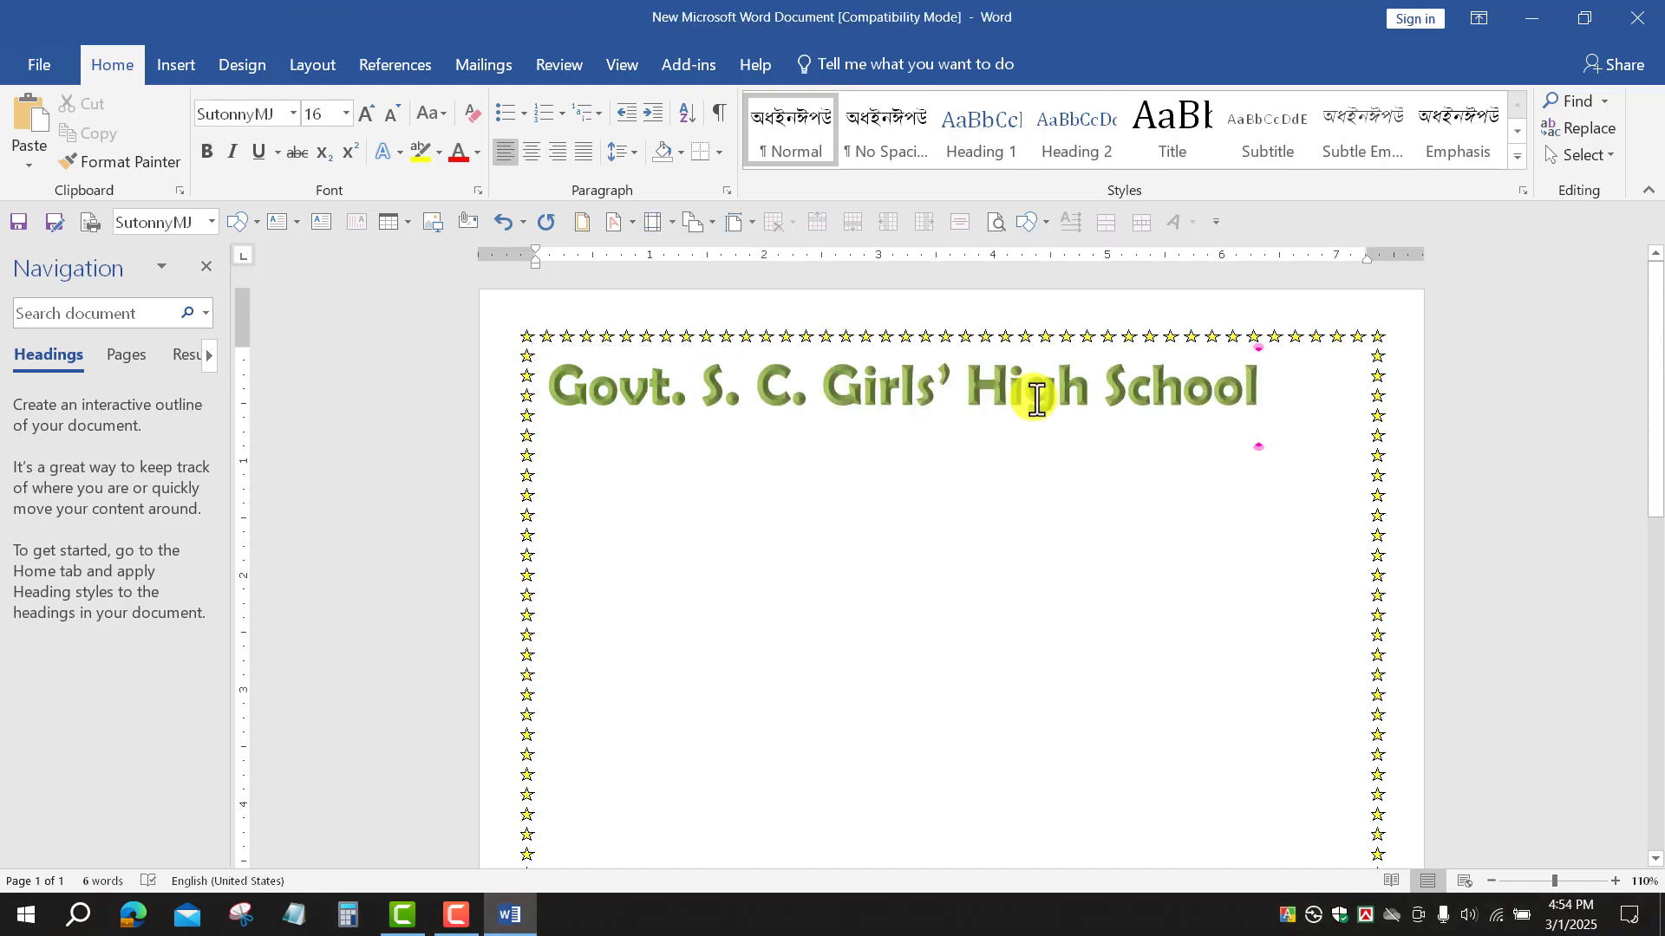
pyautogui.click(1038, 399)
pyautogui.moveTo(1070, 343); pyautogui.dragTo(1107, 353)
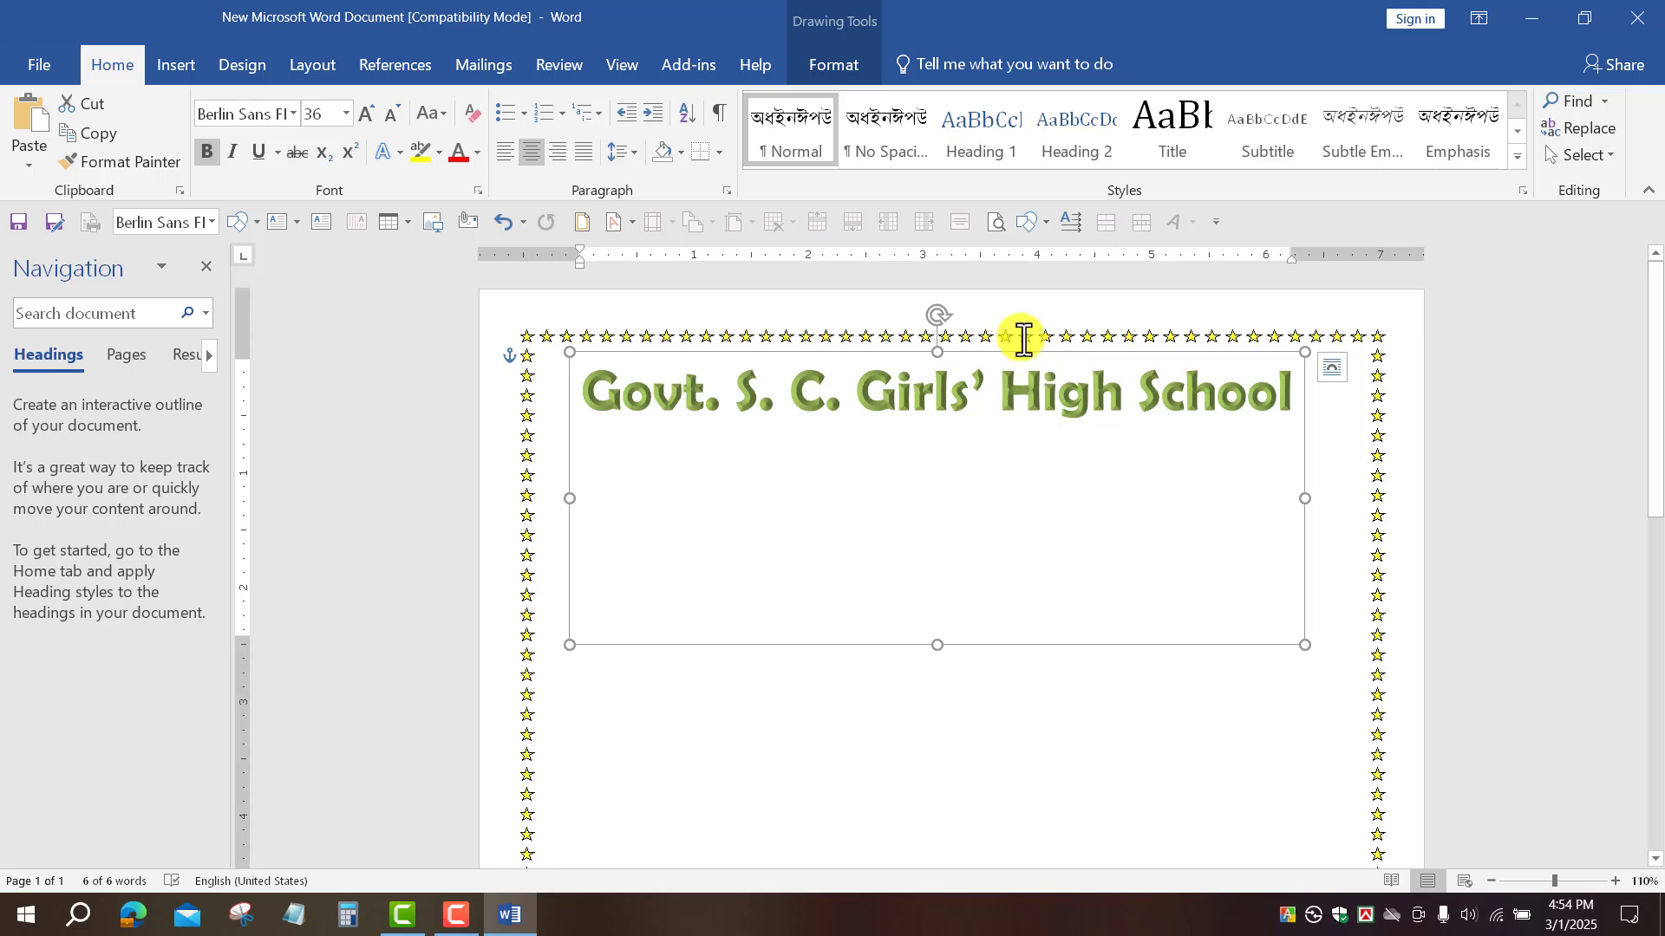
# Step: Apply the Follow Path upward-arch text transform to the school name
pyautogui.click(839, 71)
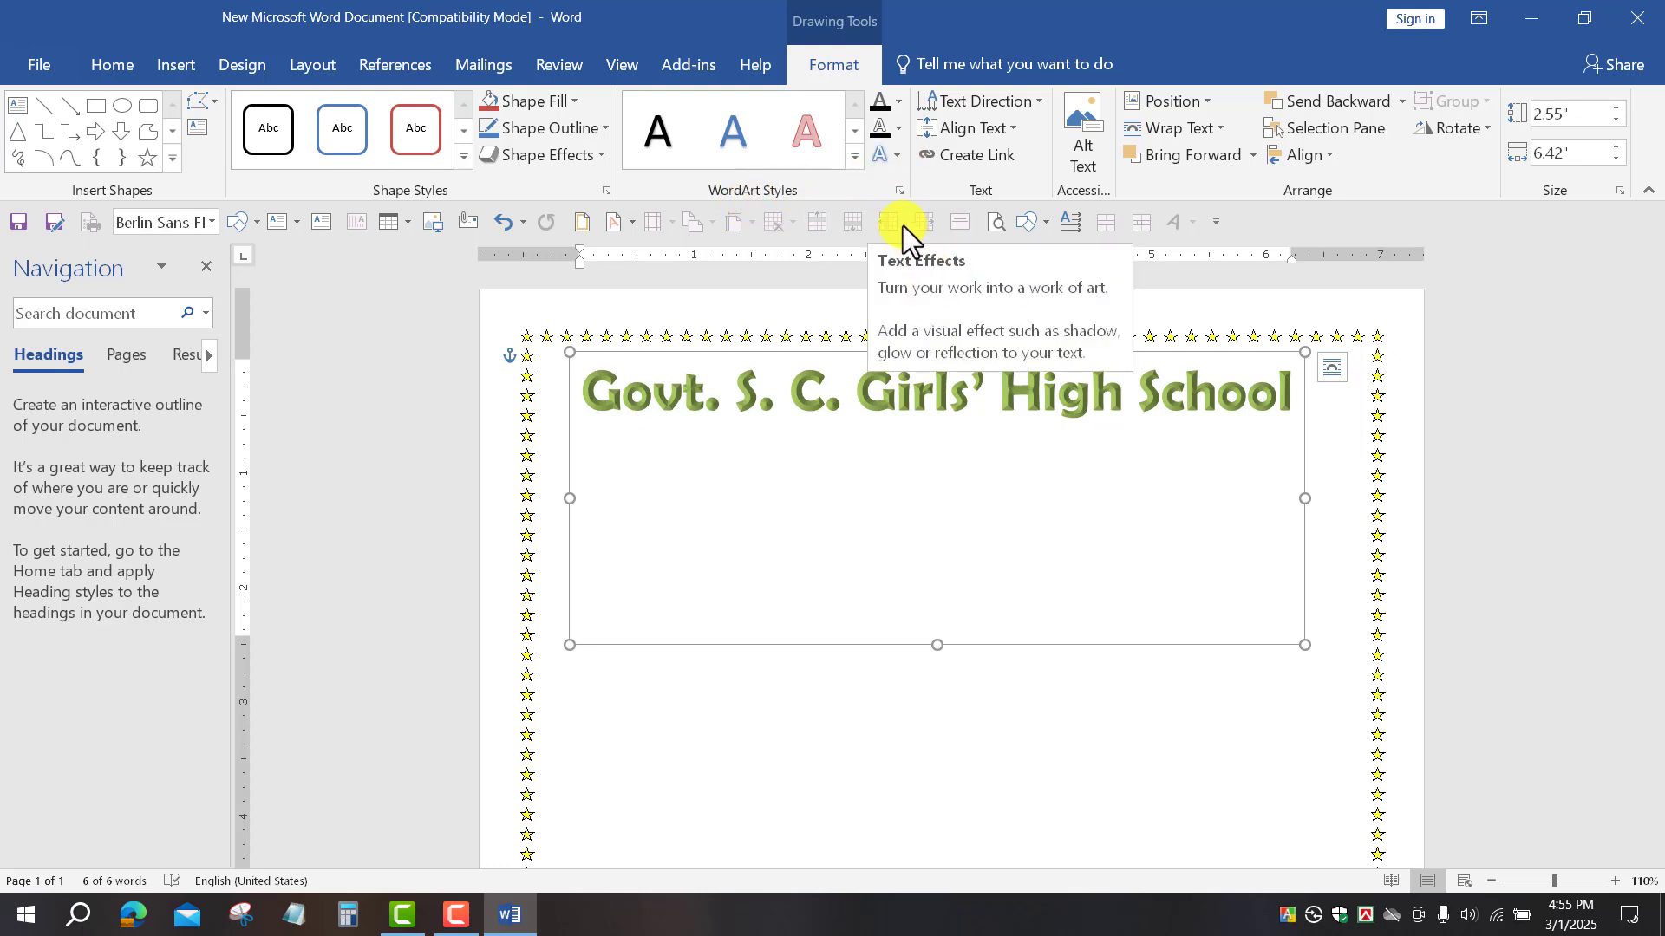
pyautogui.click(896, 154)
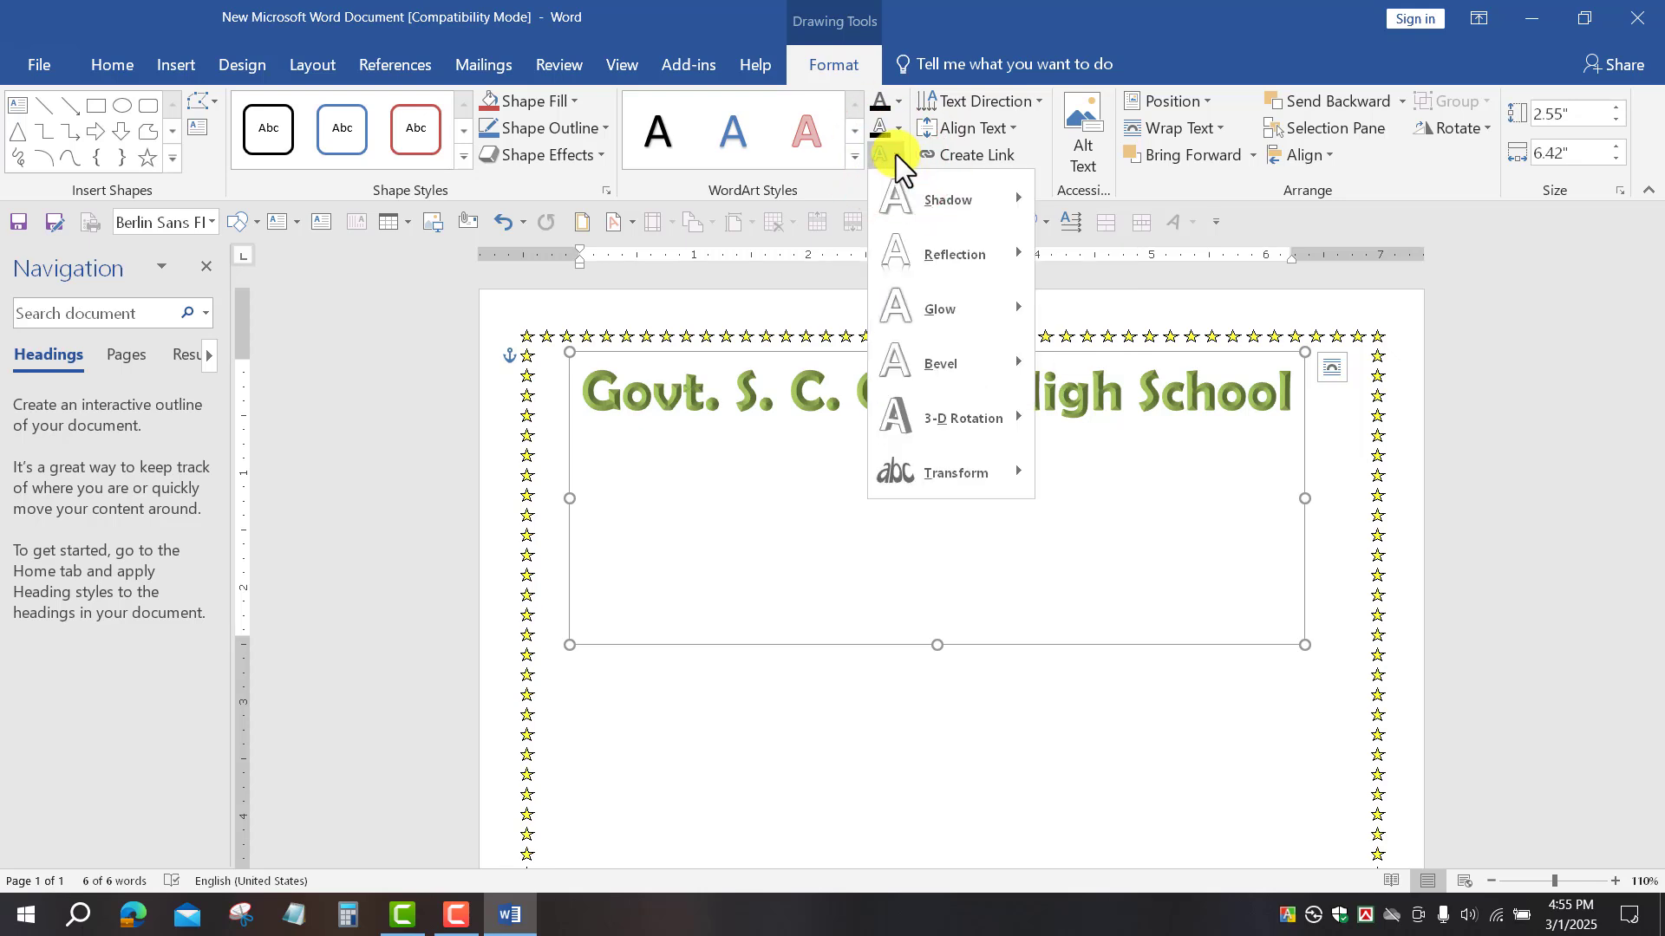
pyautogui.click(959, 477)
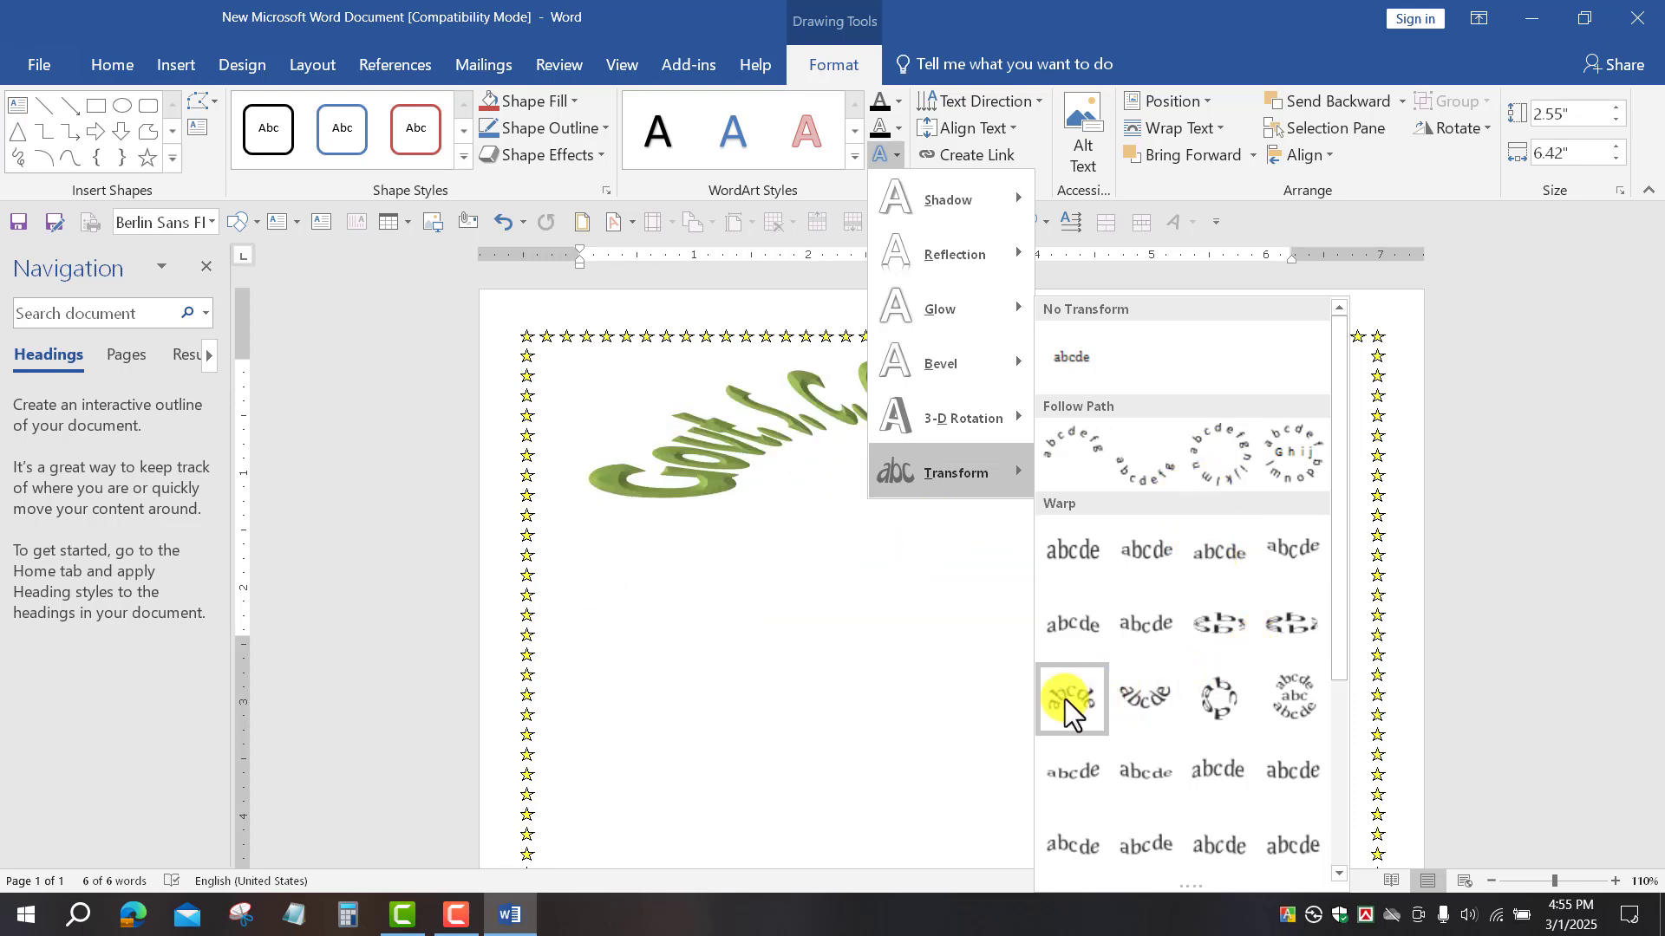
pyautogui.scroll(-3, 1061, 698)
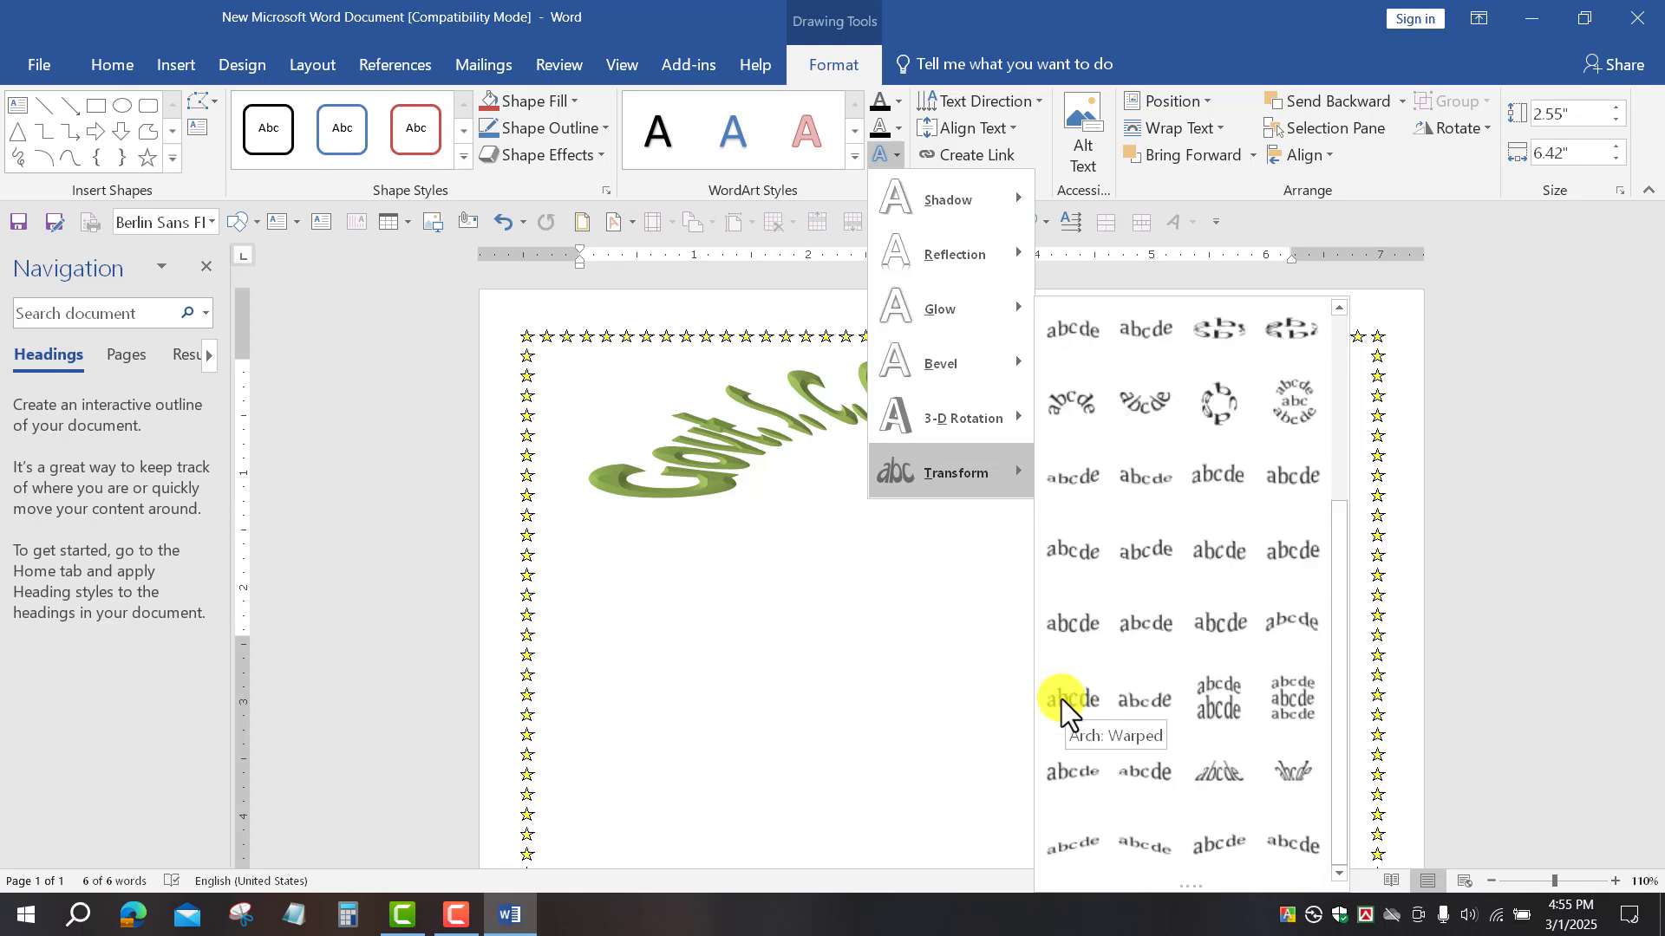
pyautogui.scroll(3, 1148, 584)
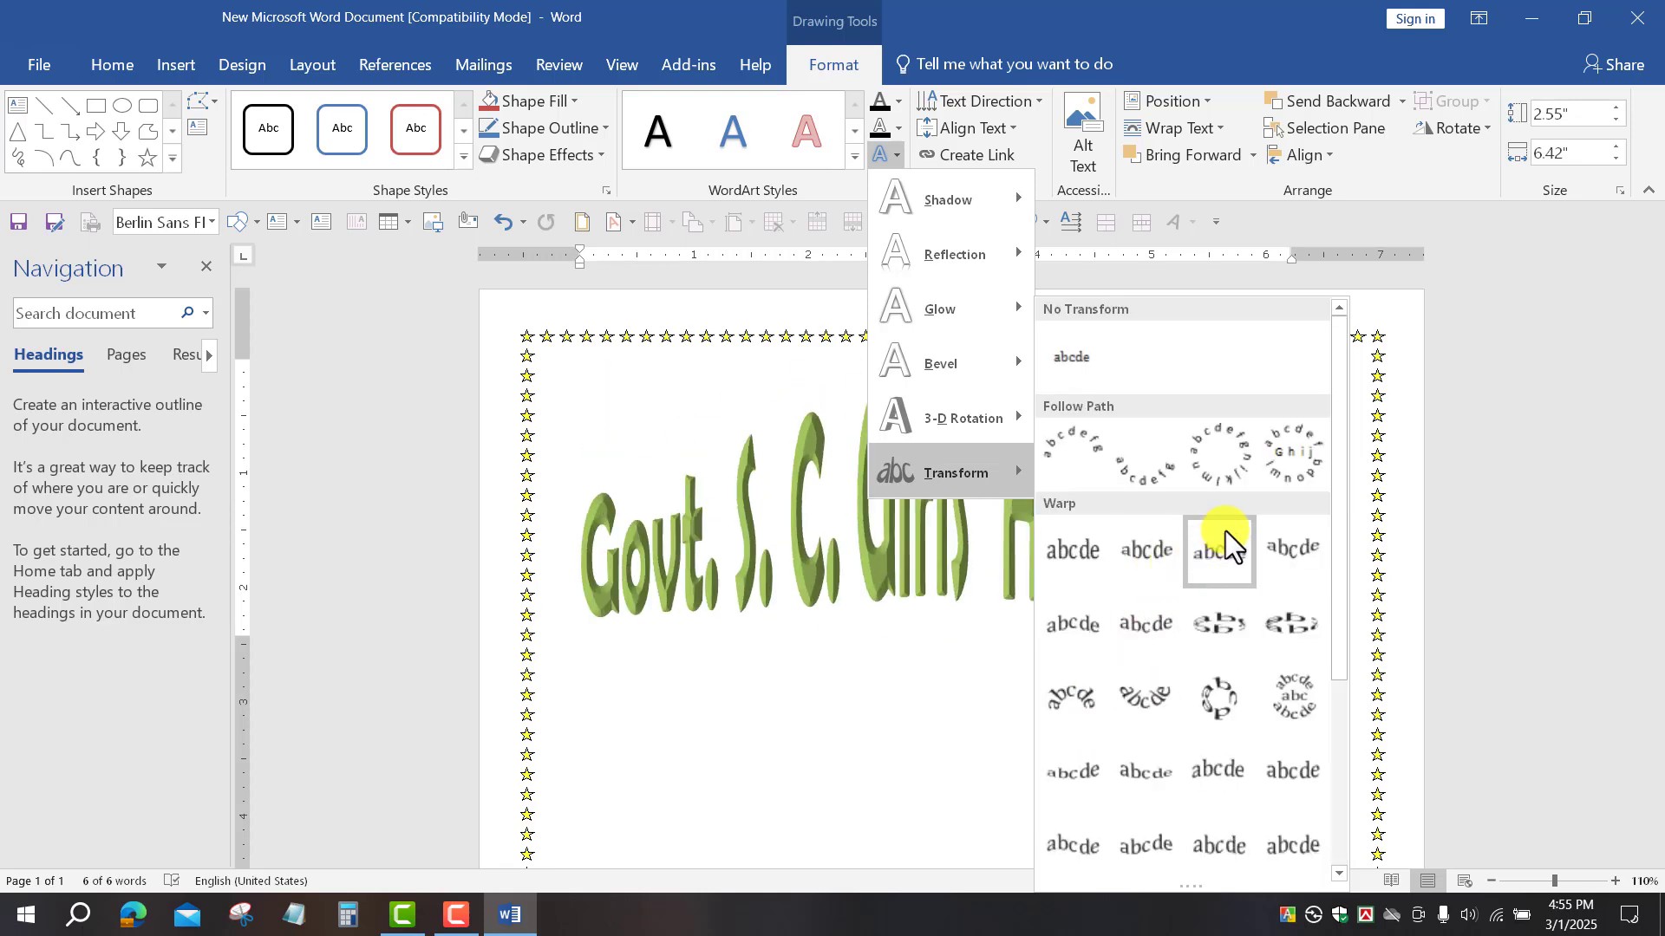
pyautogui.click(1074, 446)
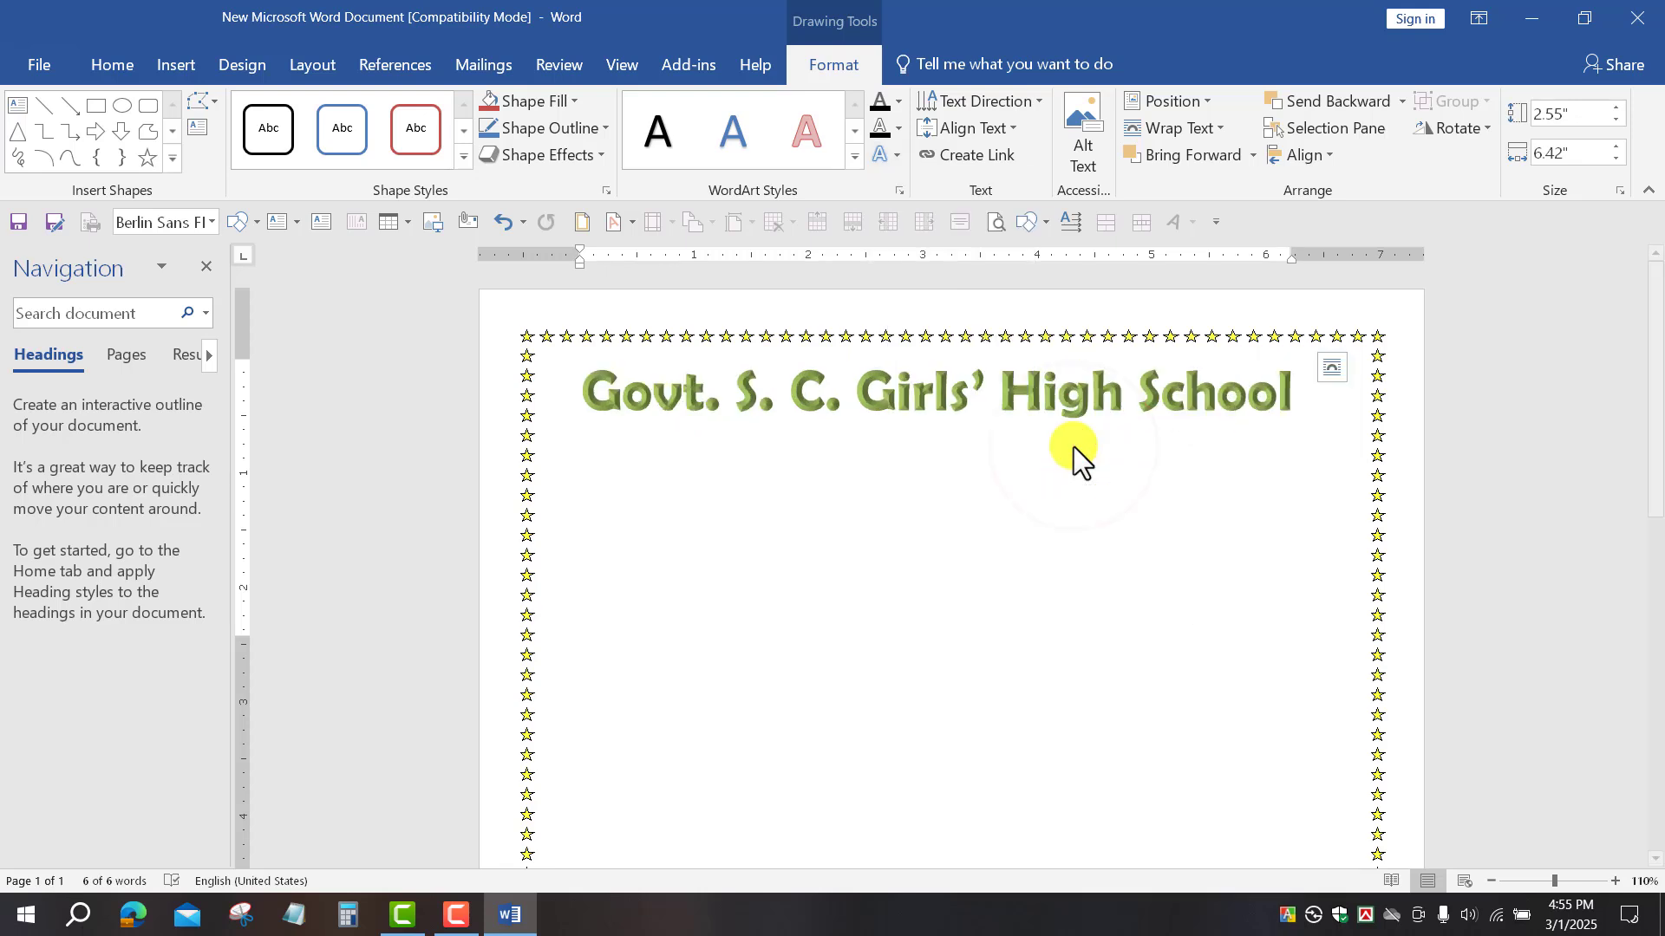
# Step: Stretch the school-name WordArt box taller, to about 3.81 inches
pyautogui.moveTo(936, 644); pyautogui.dragTo(935, 789)
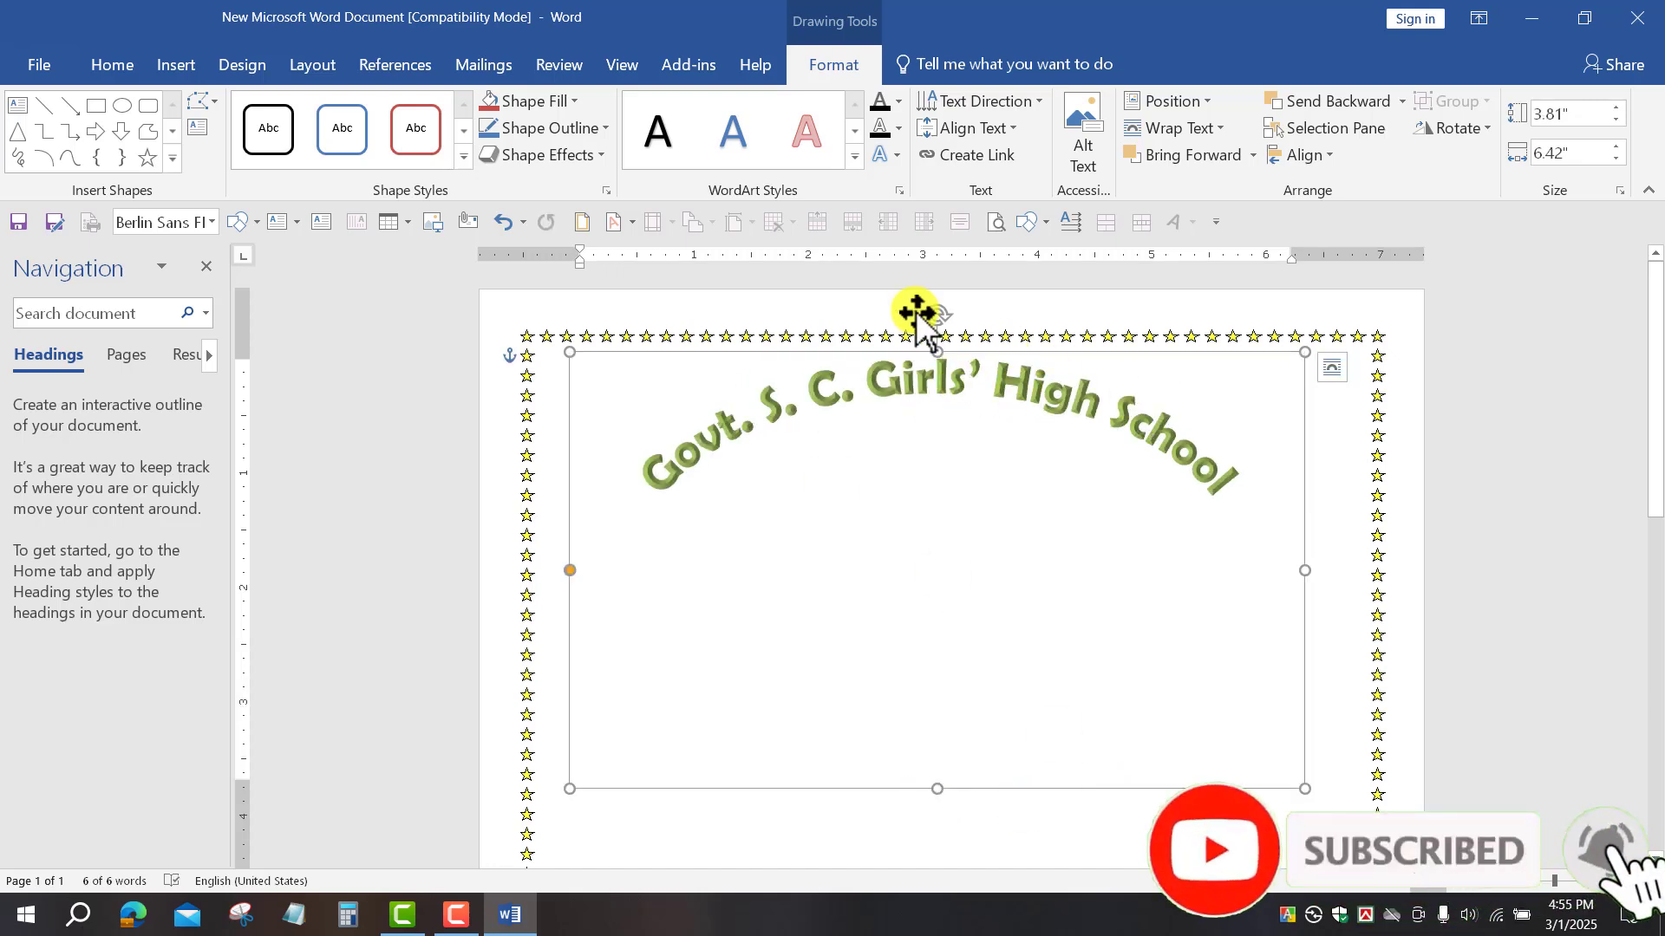
pyautogui.click(112, 66)
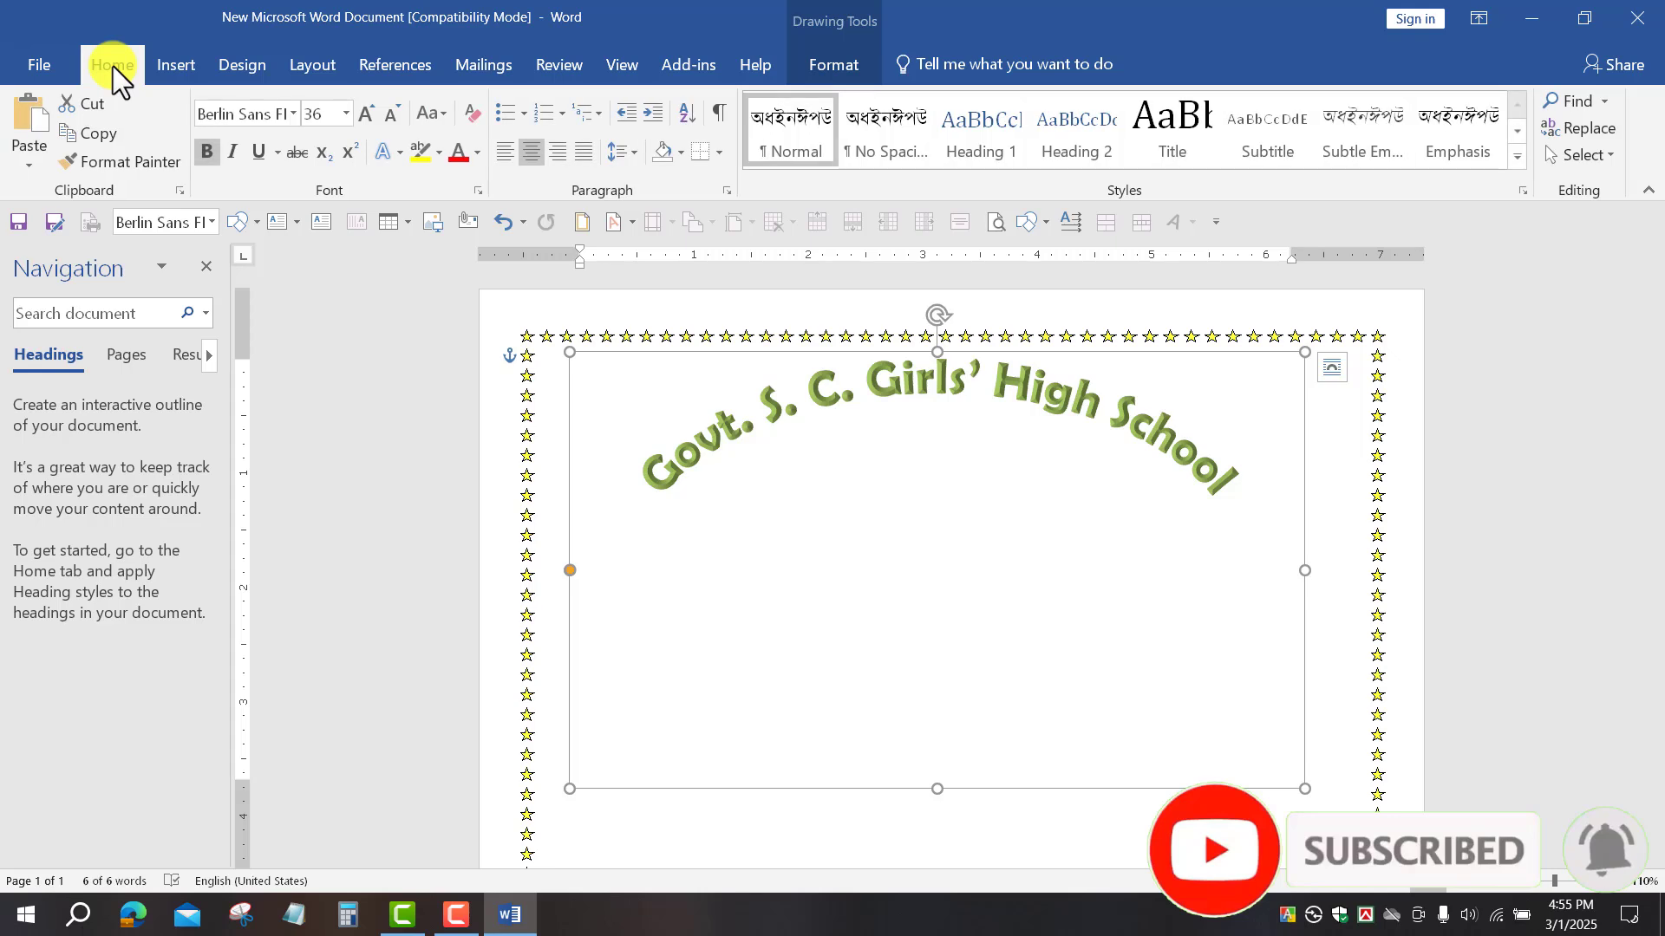
pyautogui.click(347, 115)
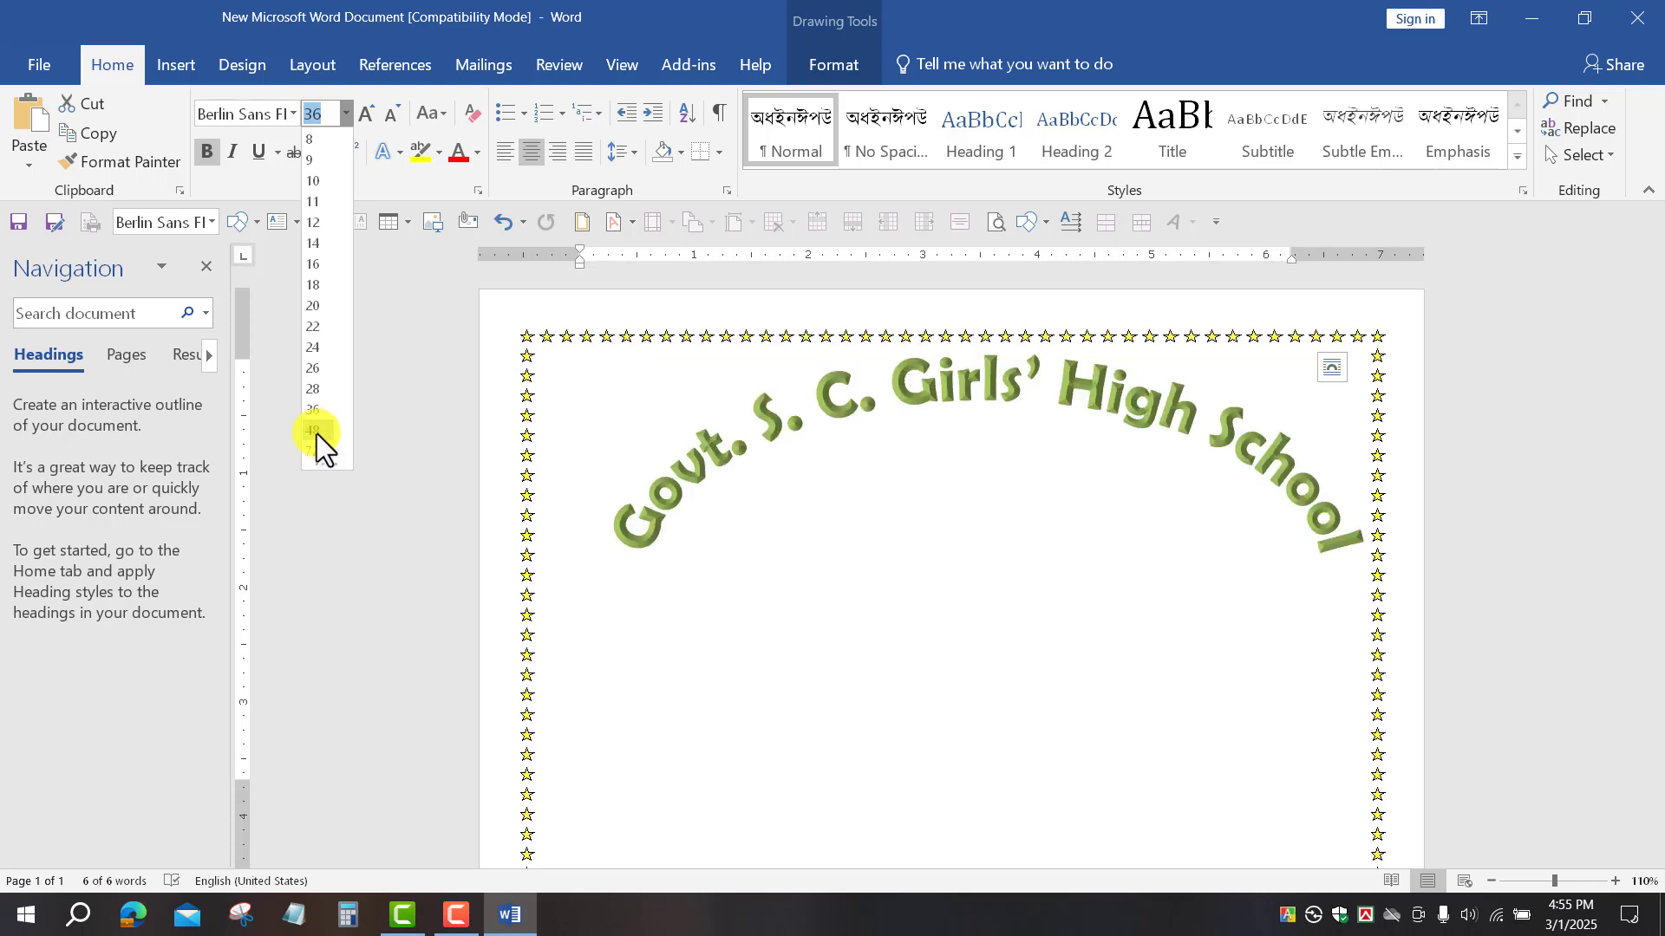
# Step: Set the school name to 72 pt and resize its box to fit inside the border
pyautogui.click(316, 450)
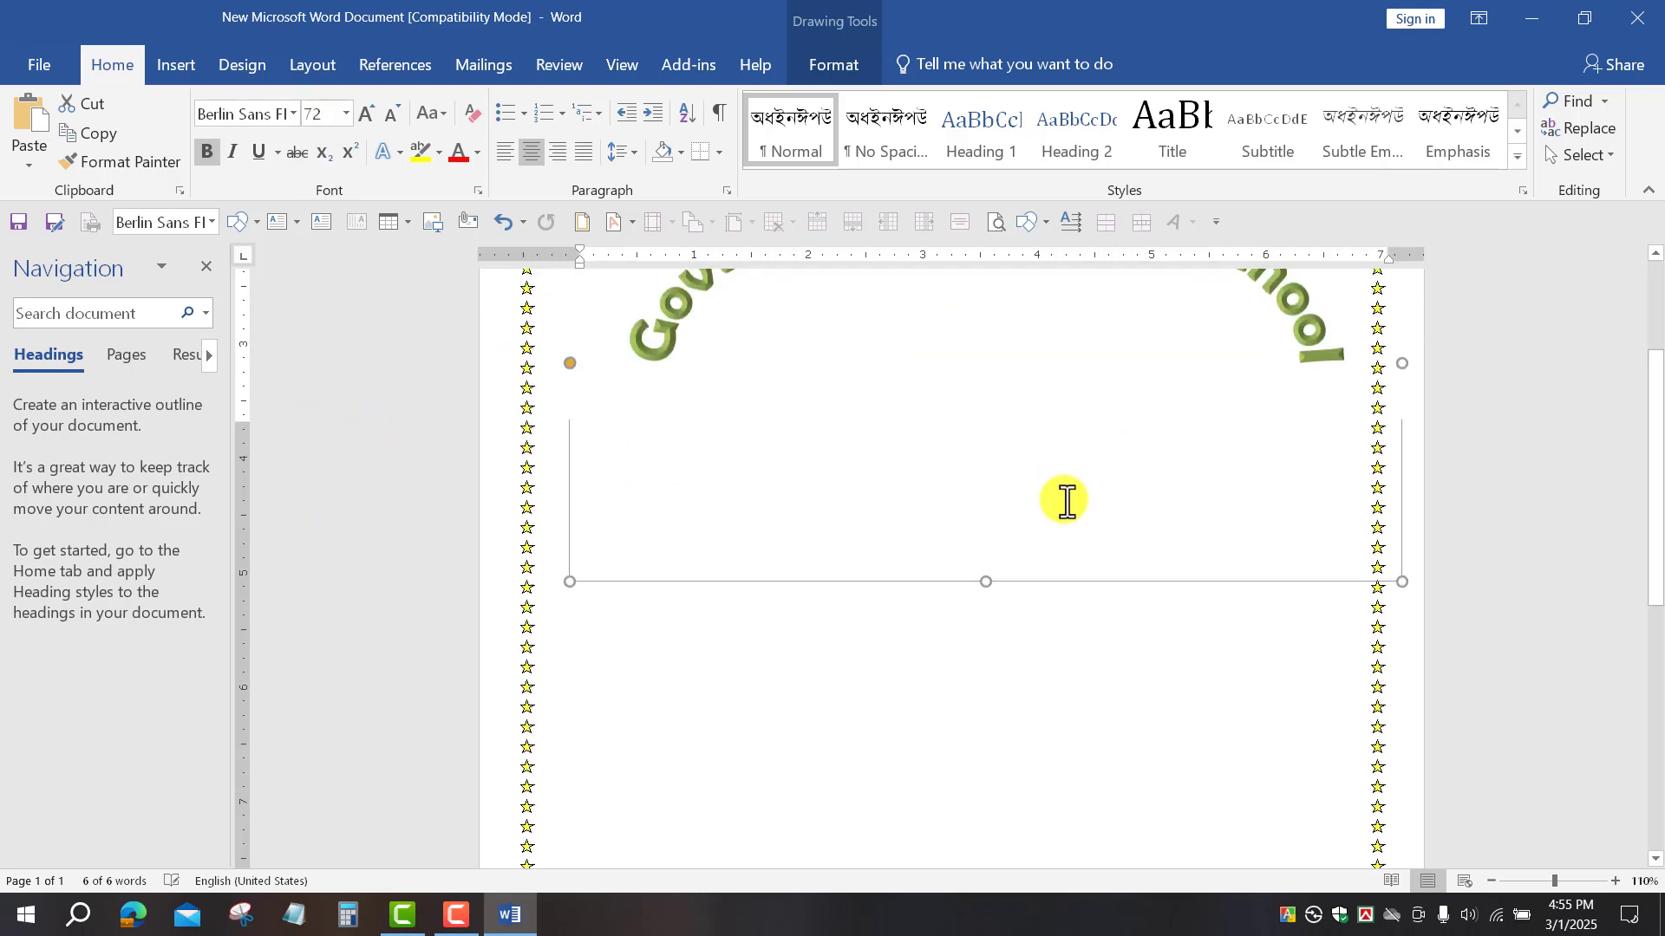
pyautogui.click(1405, 583)
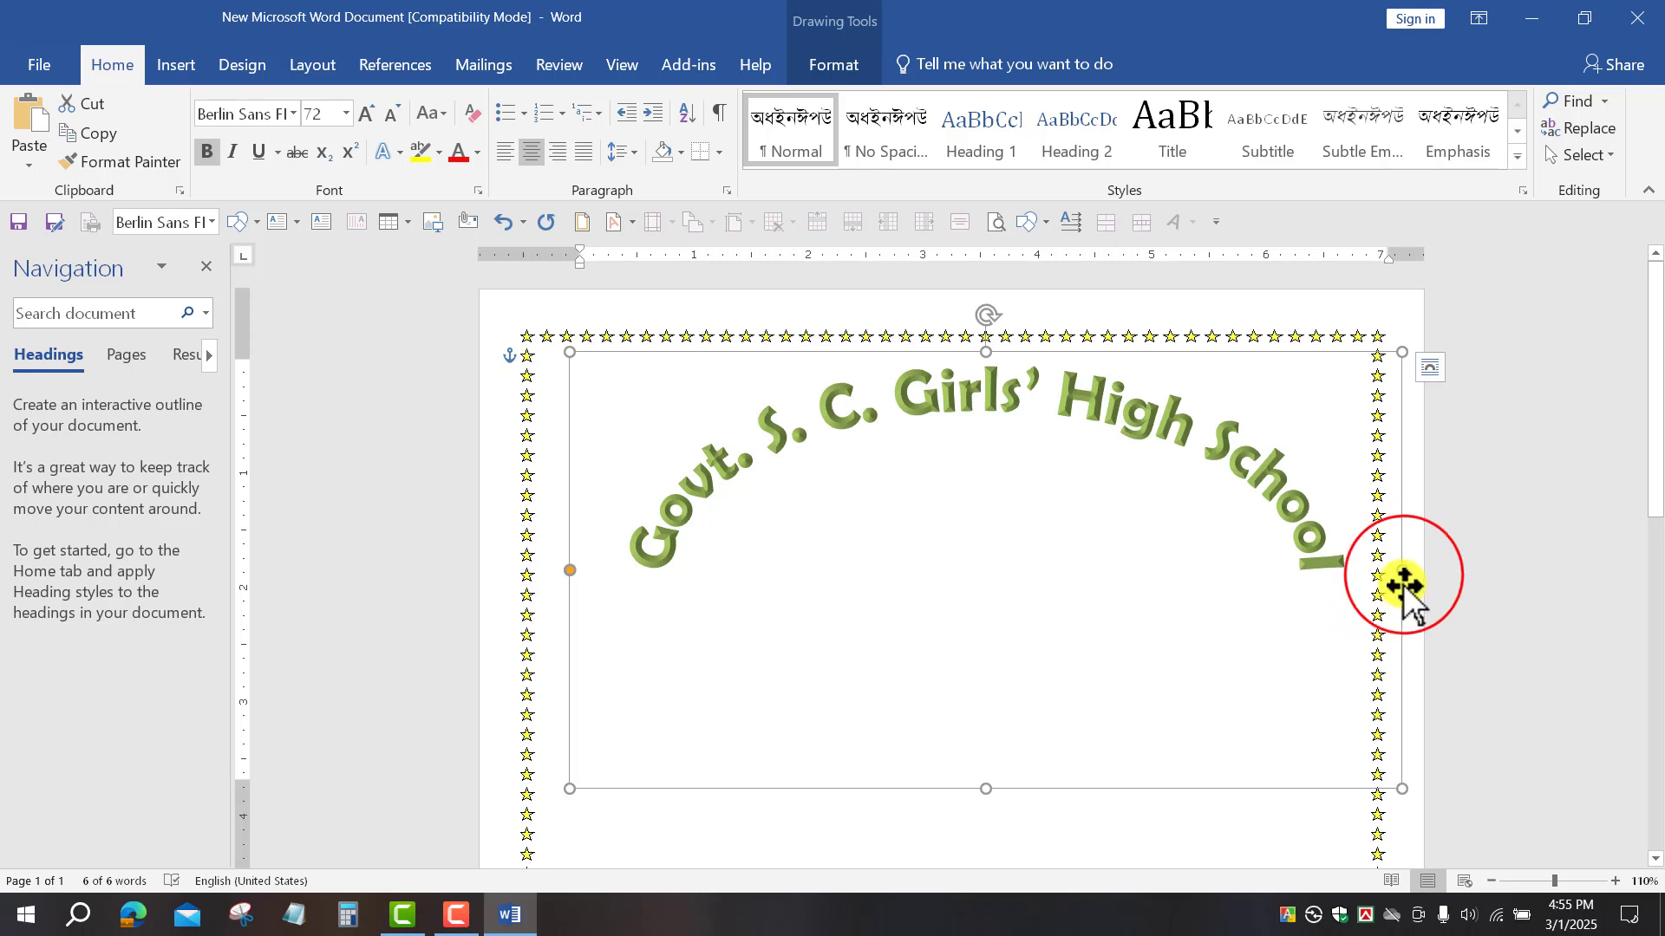
pyautogui.moveTo(1381, 580); pyautogui.dragTo(1371, 576)
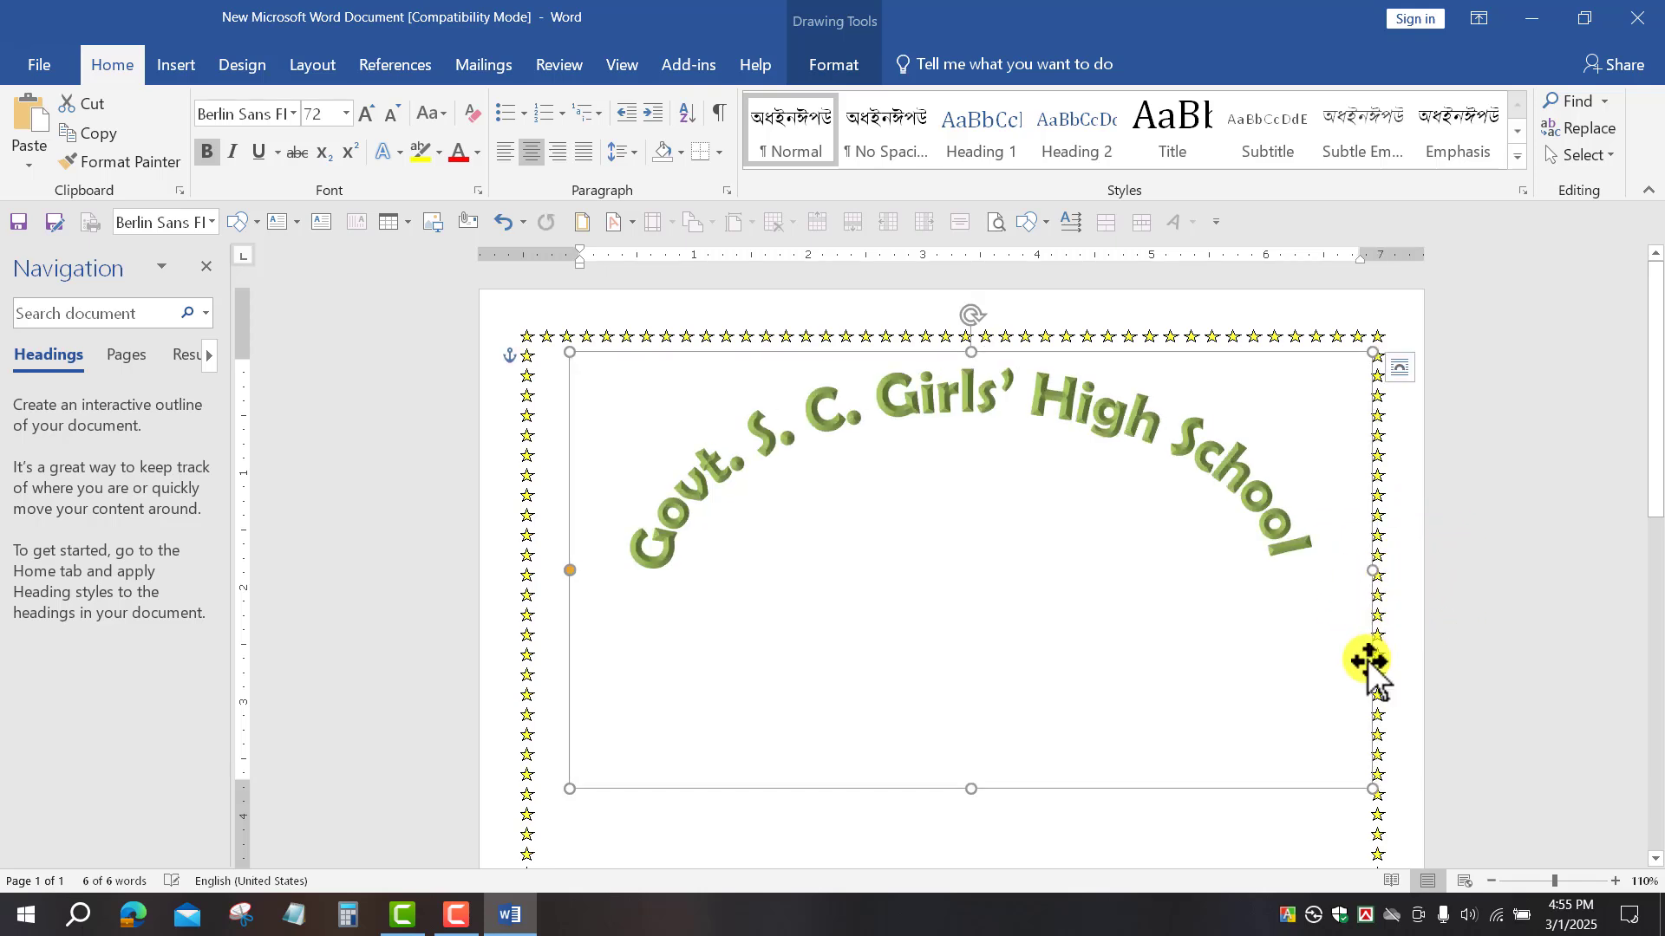
pyautogui.moveTo(971, 790); pyautogui.dragTo(960, 812)
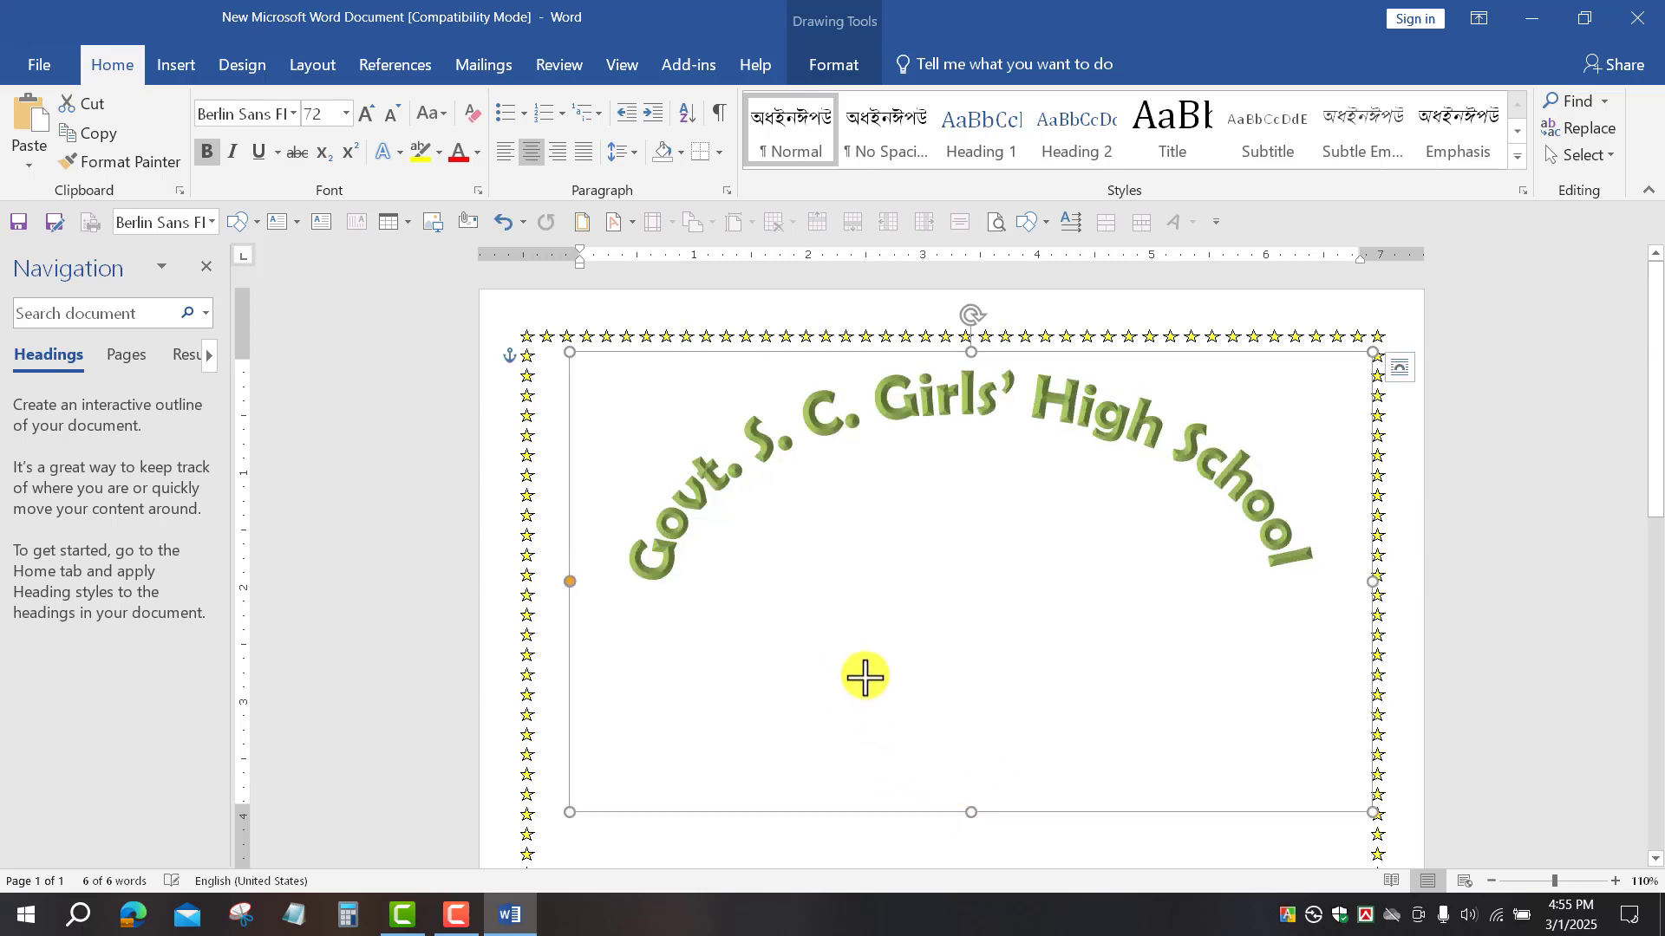
# Step: Change the school name's font to Broadway
pyautogui.click(297, 114)
pyautogui.scroll(-10, 357, 569)
pyautogui.scroll(-10, 357, 568)
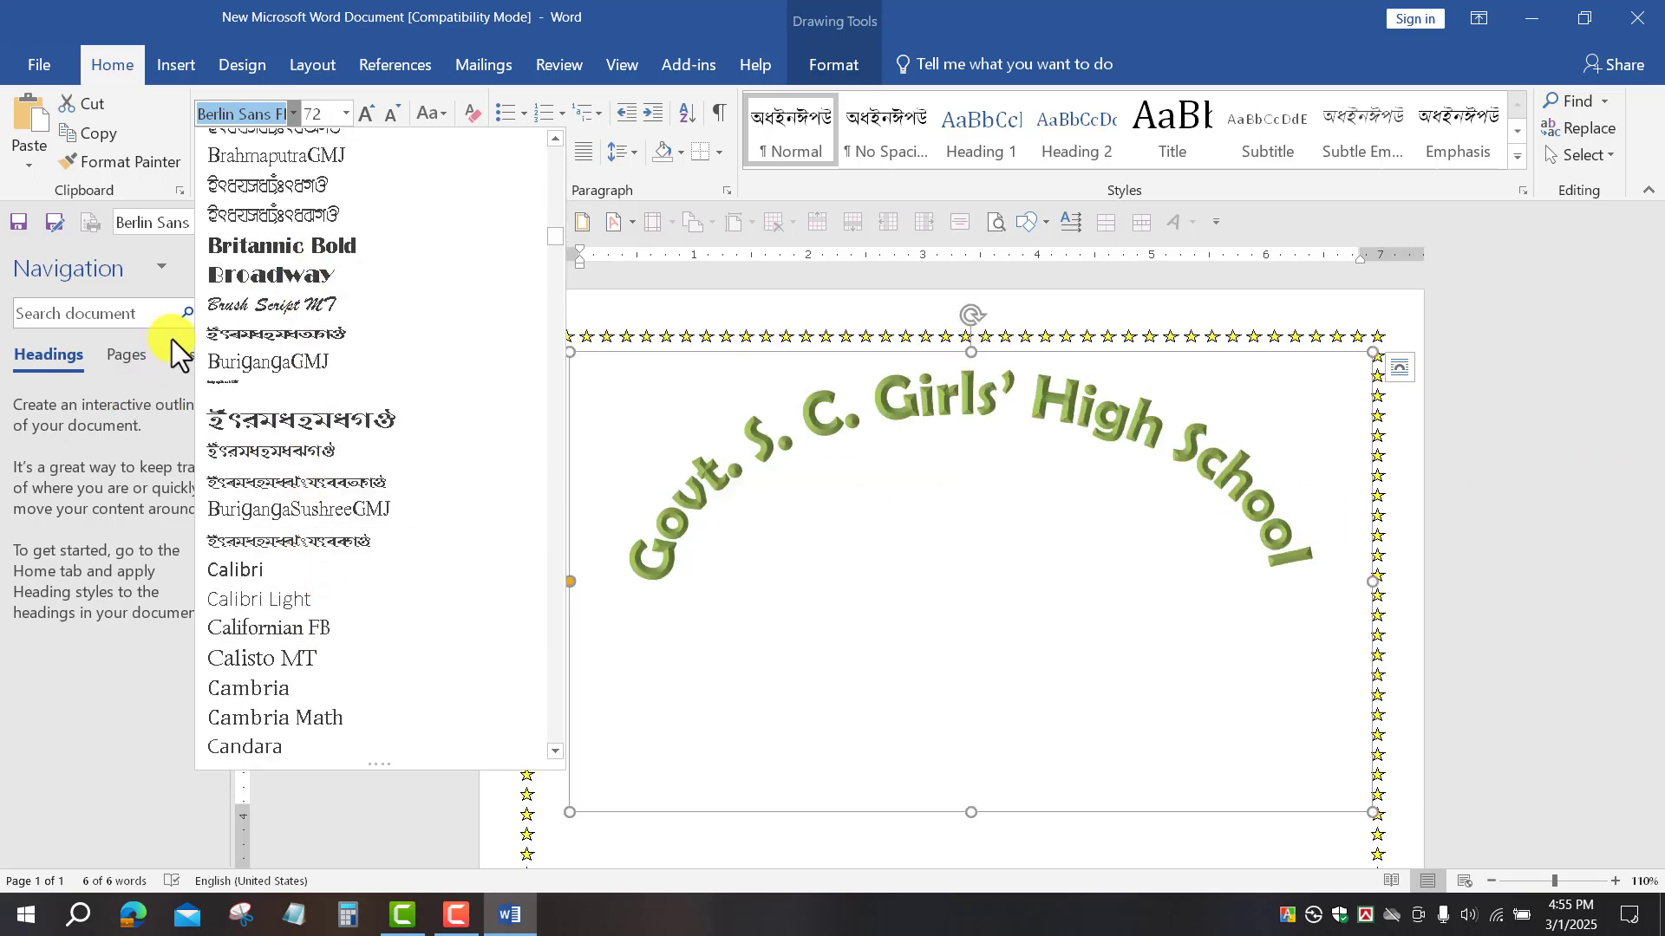
pyautogui.click(269, 275)
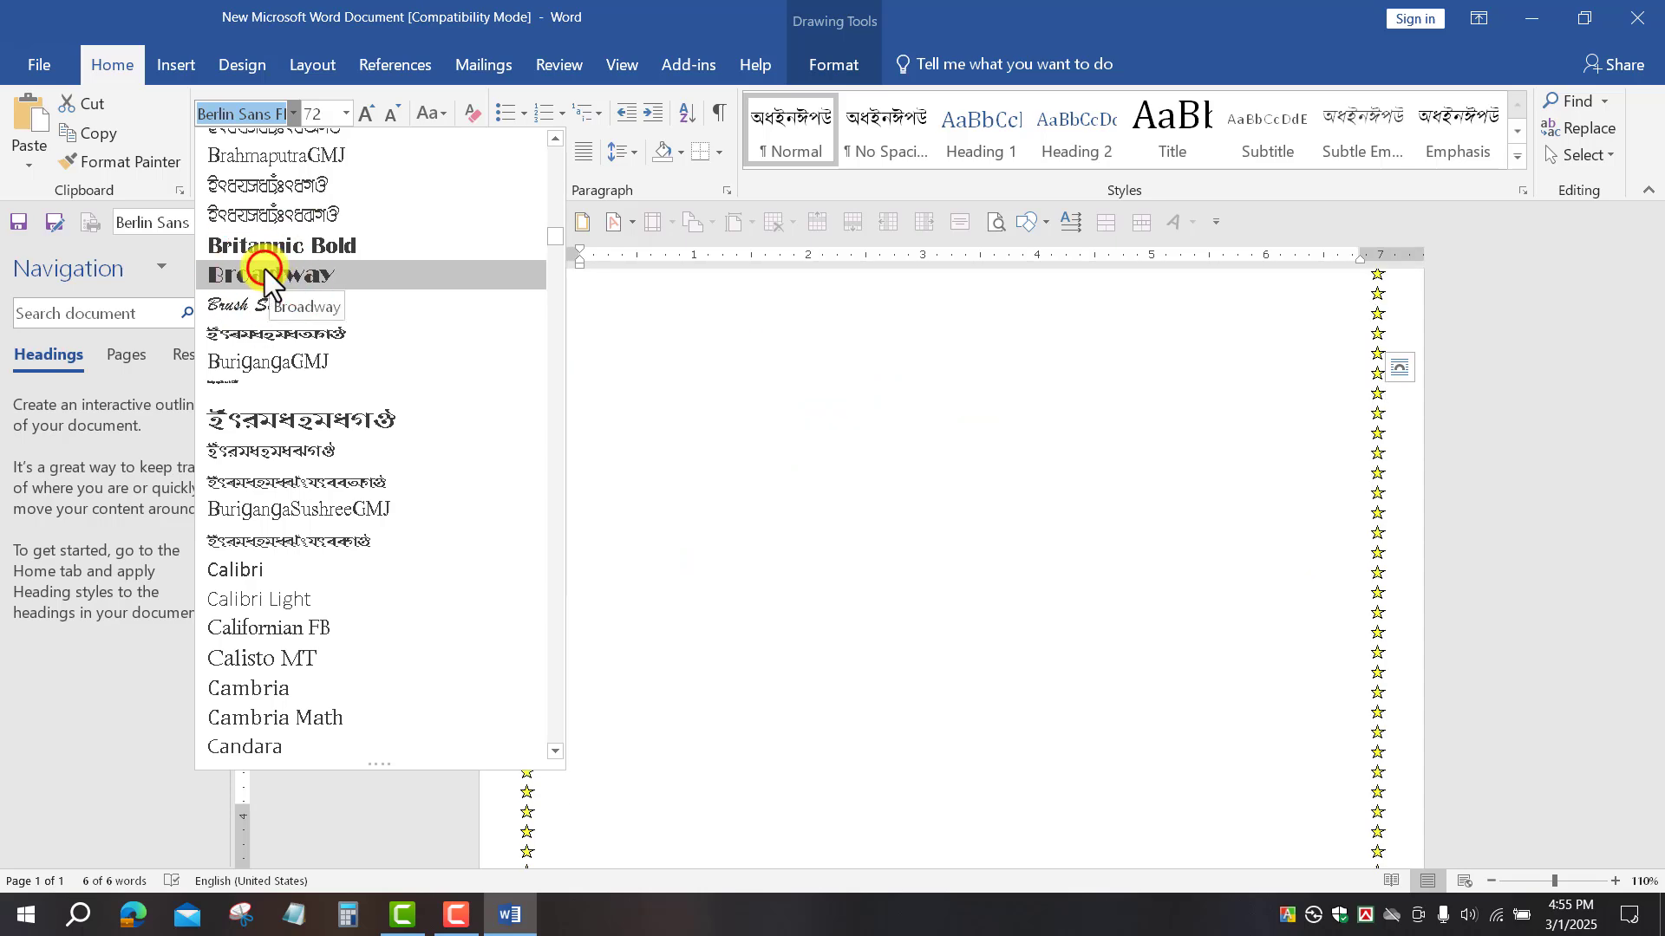
pyautogui.scroll(-6, 930, 565)
pyautogui.scroll(5, 934, 566)
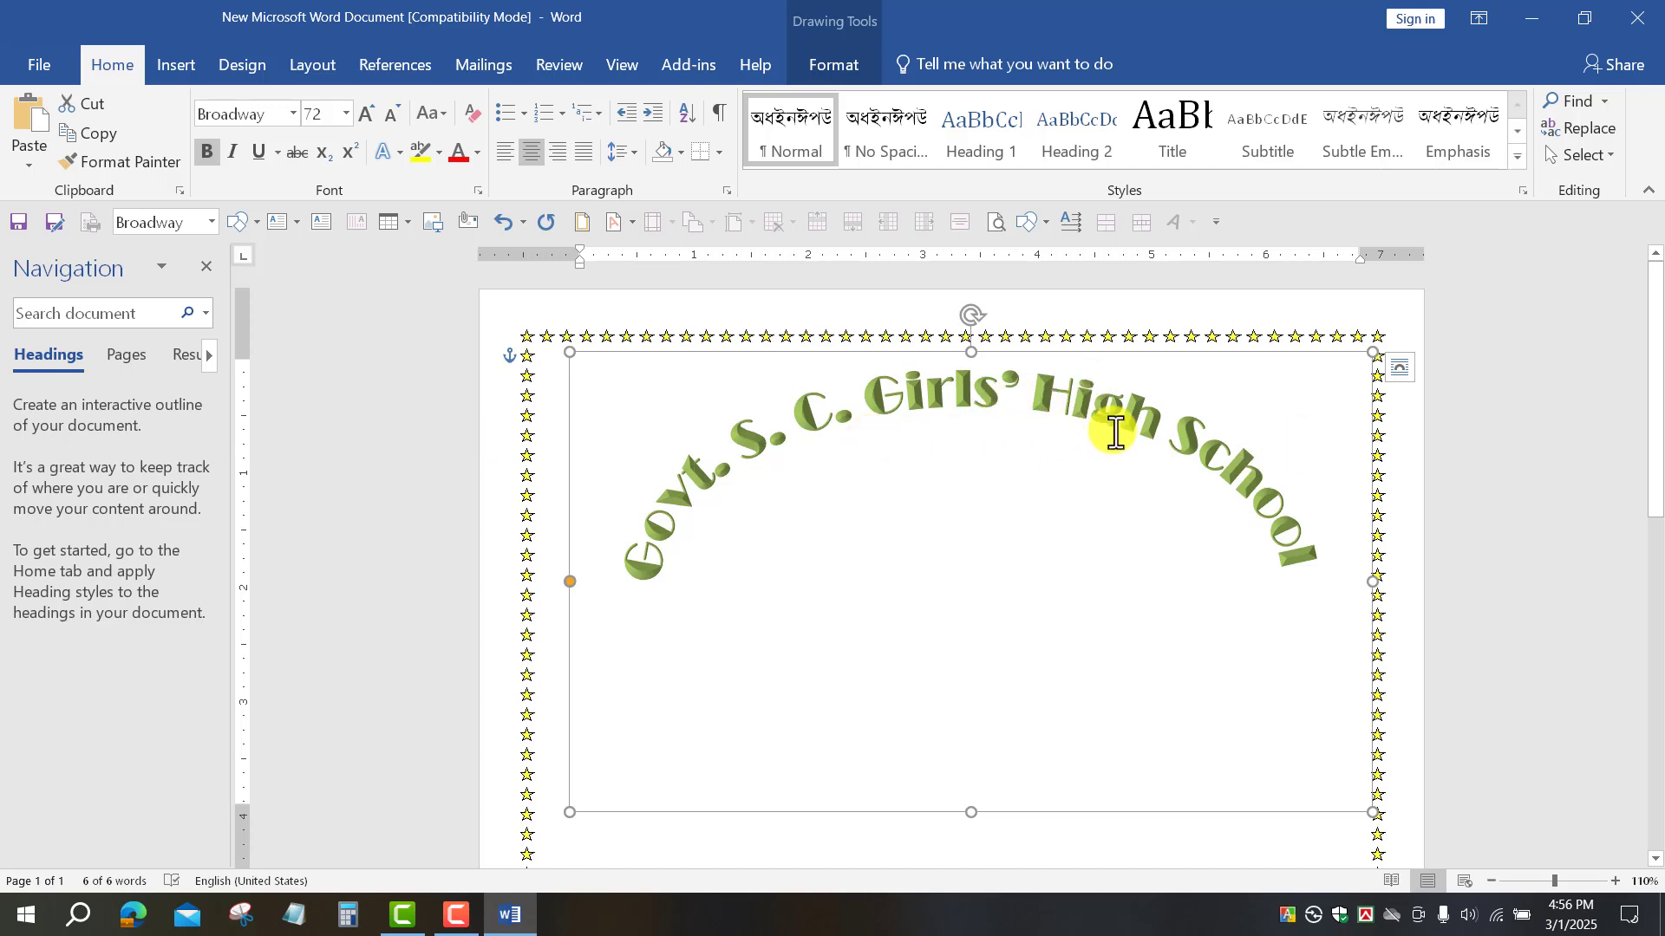
# Step: Colour the arched school name Blue
pyautogui.click(476, 152)
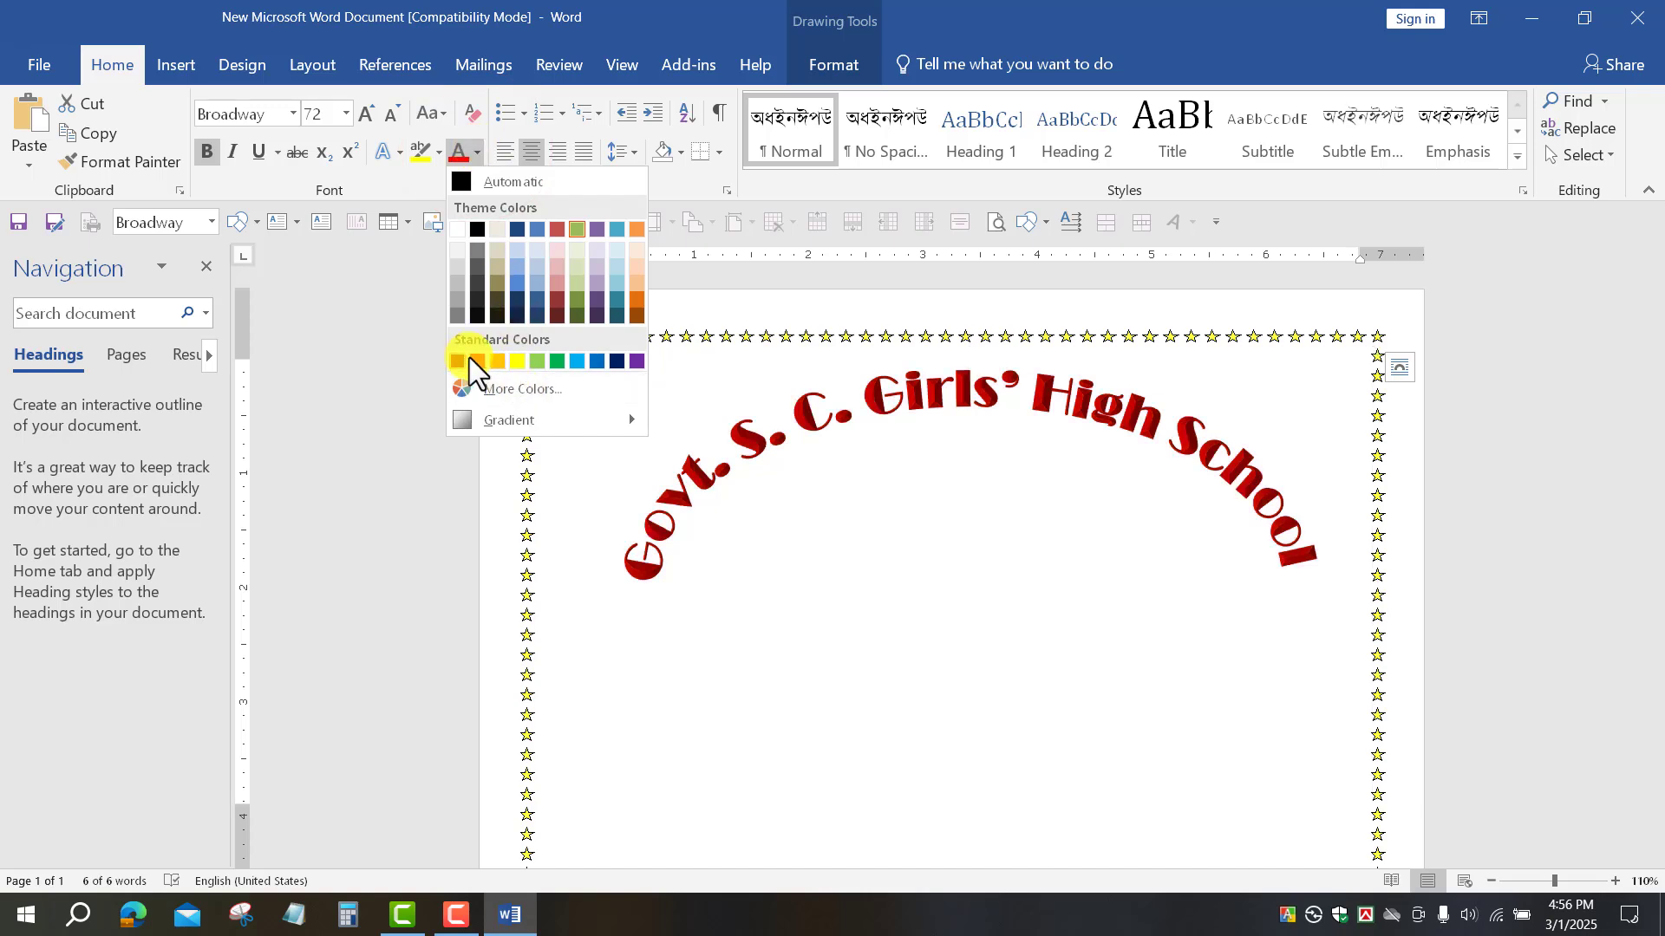
pyautogui.click(592, 357)
pyautogui.click(1294, 491)
pyautogui.click(324, 128)
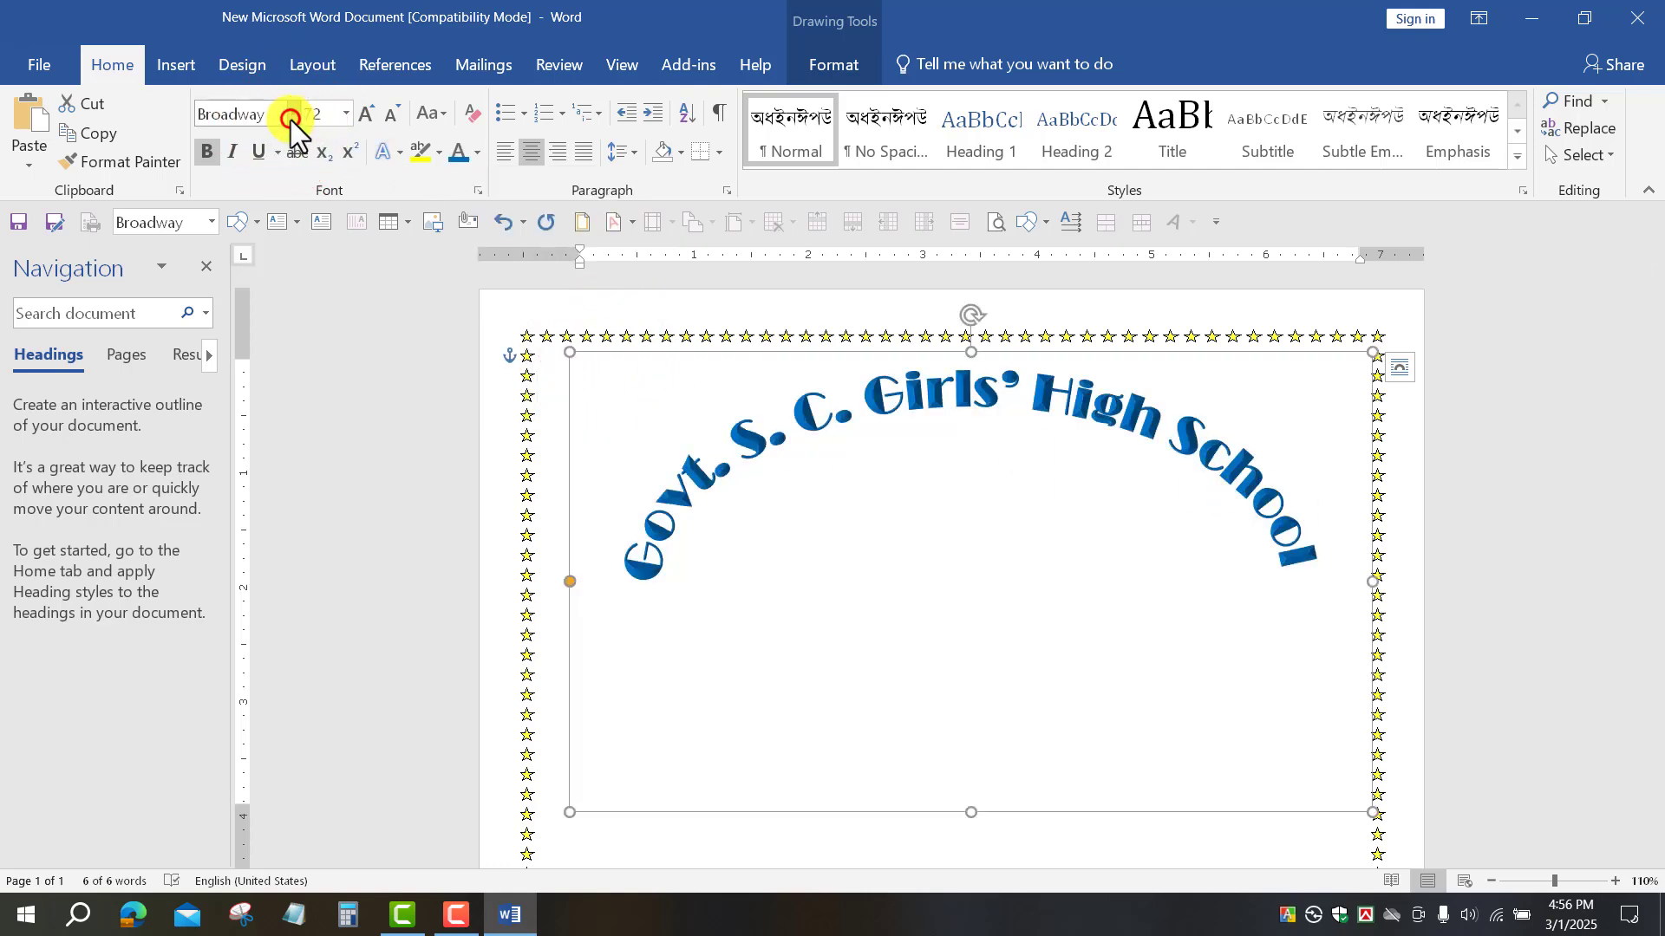
# Step: Set the school name in Dosis ExtraBold and widen its box leftward across the page
pyautogui.click(290, 120)
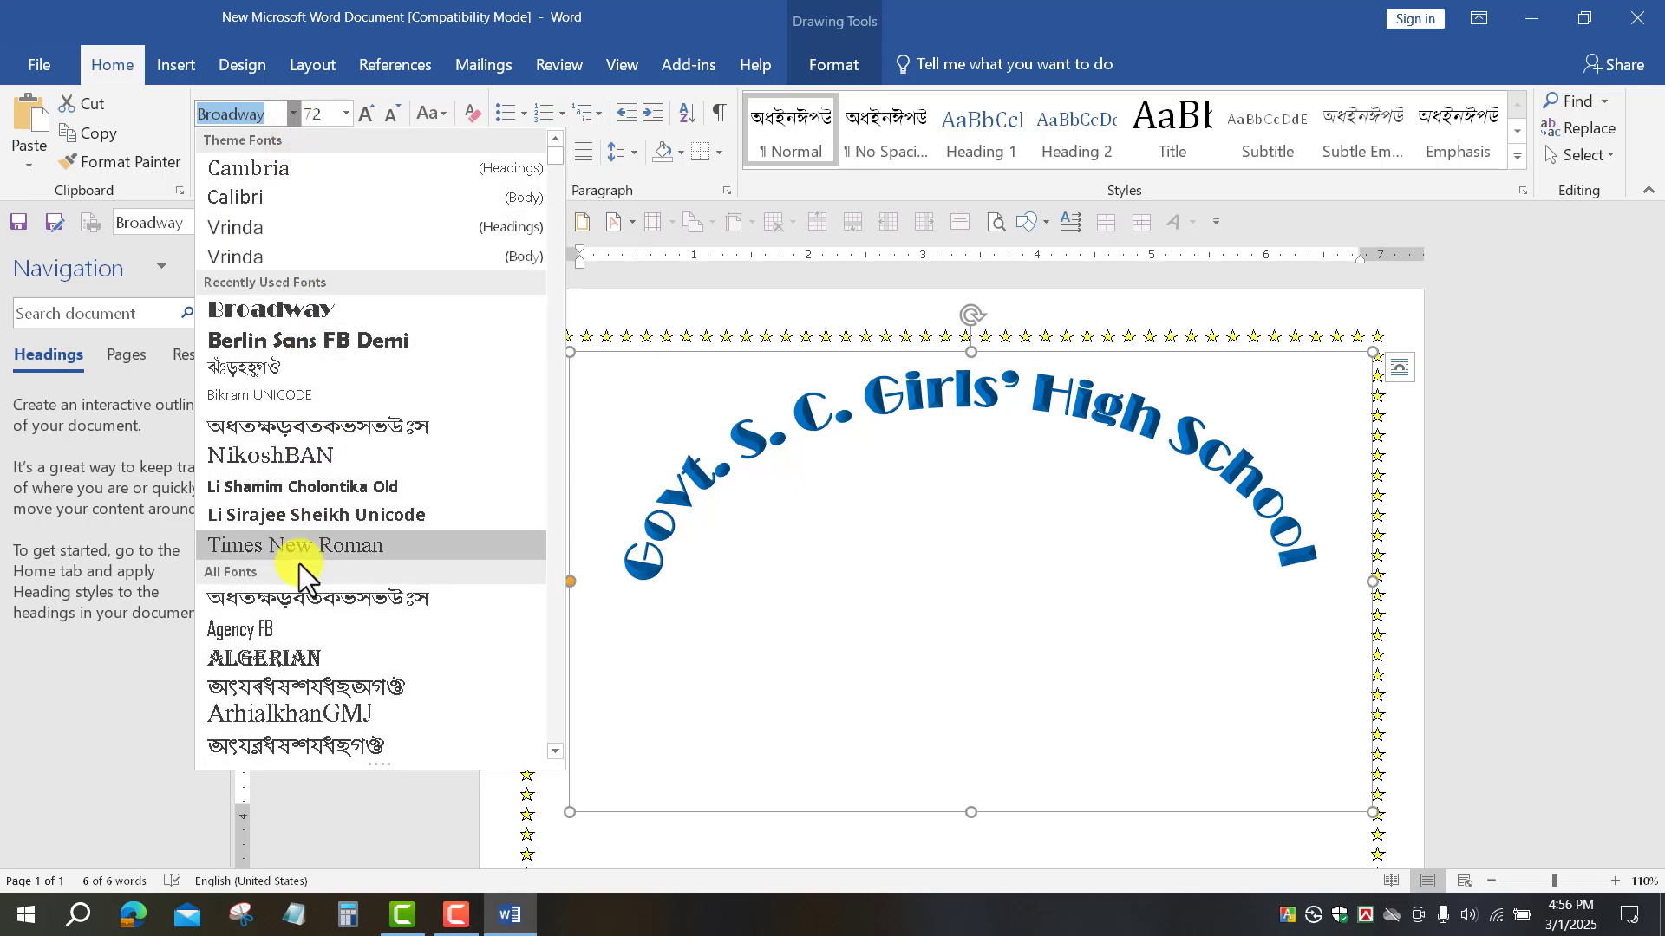
pyautogui.scroll(-5, 313, 607)
pyautogui.scroll(-8, 277, 520)
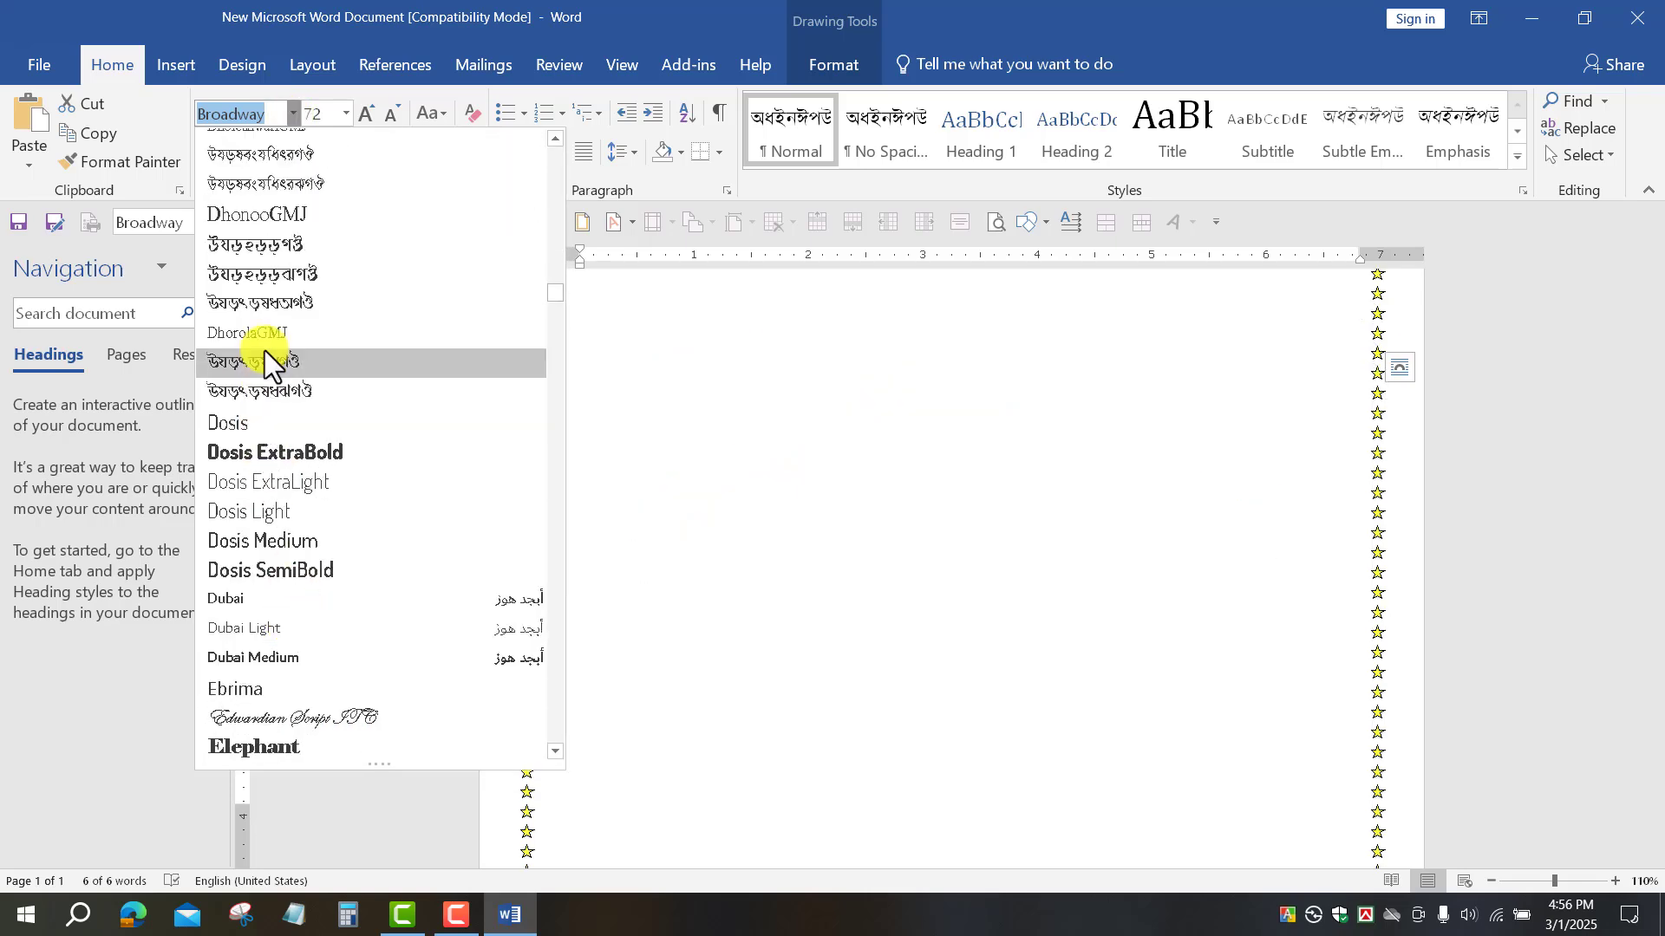
pyautogui.click(332, 406)
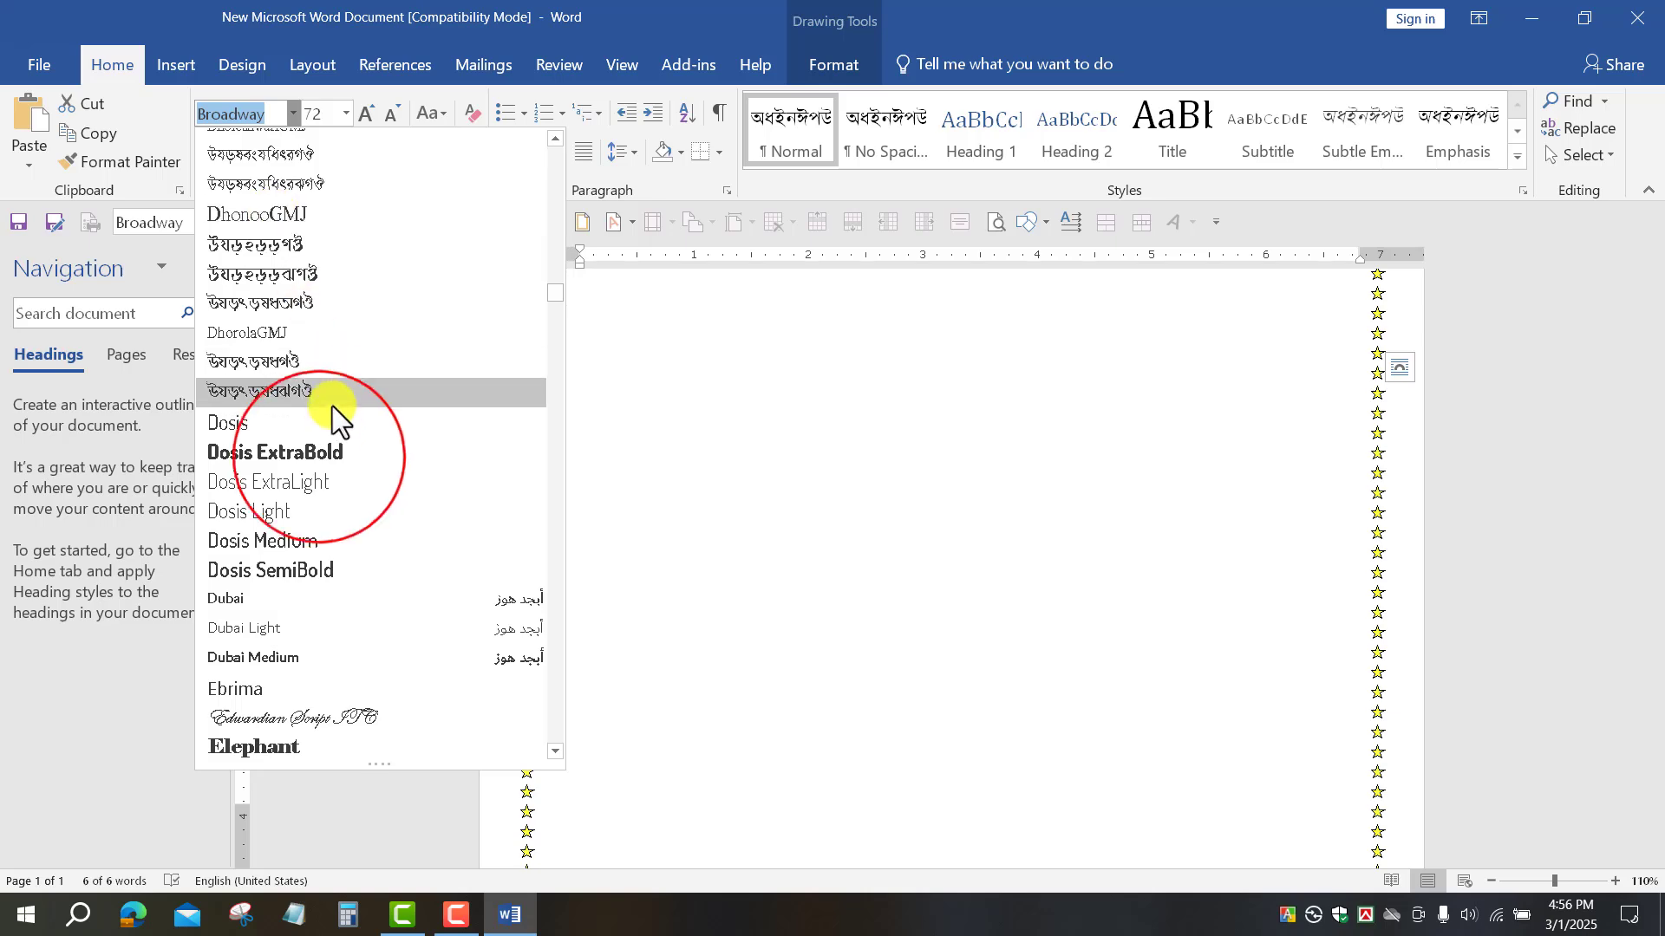
pyautogui.click(319, 457)
pyautogui.scroll(-3, 1052, 651)
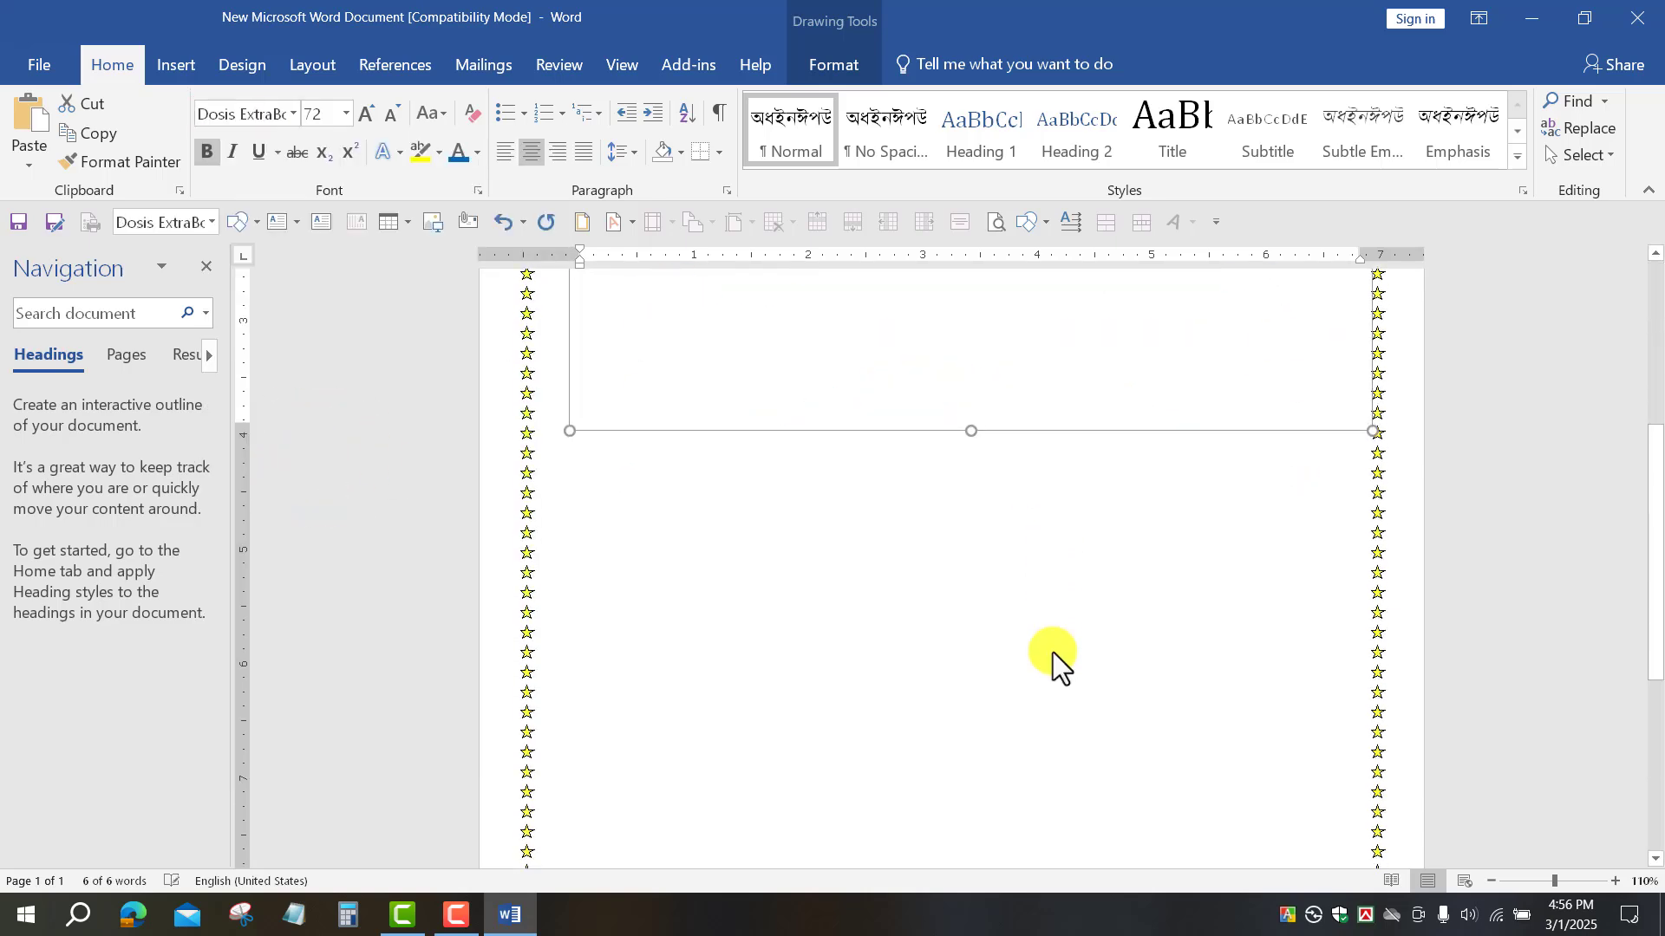
pyautogui.scroll(4, 1053, 652)
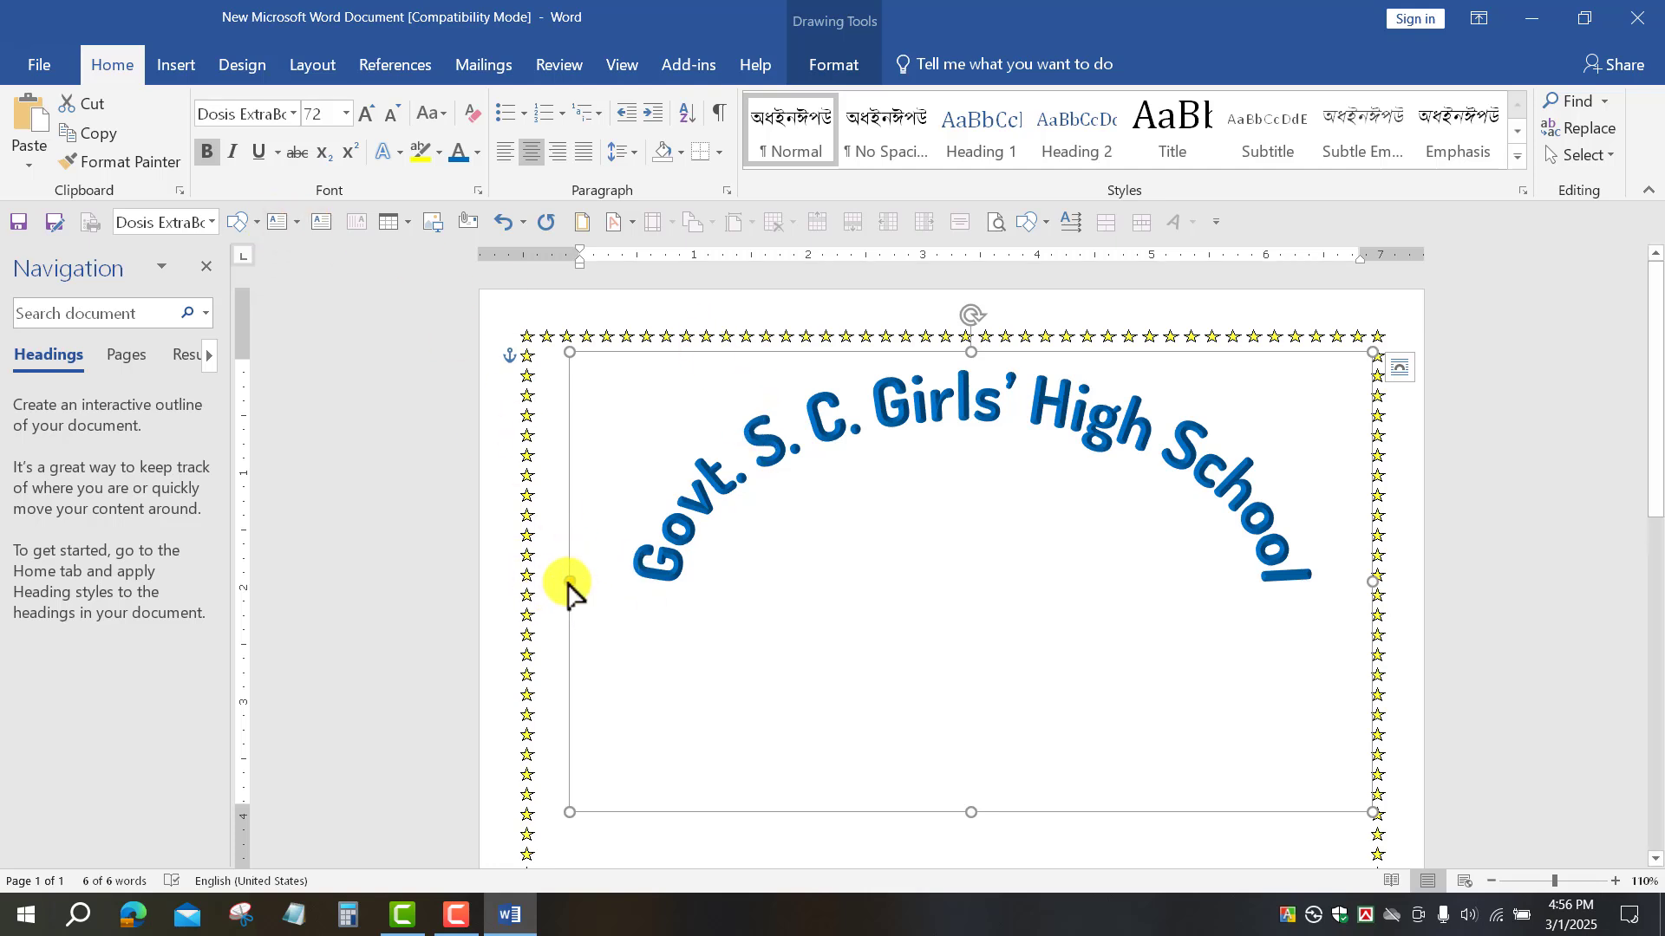
pyautogui.moveTo(566, 813); pyautogui.dragTo(528, 817)
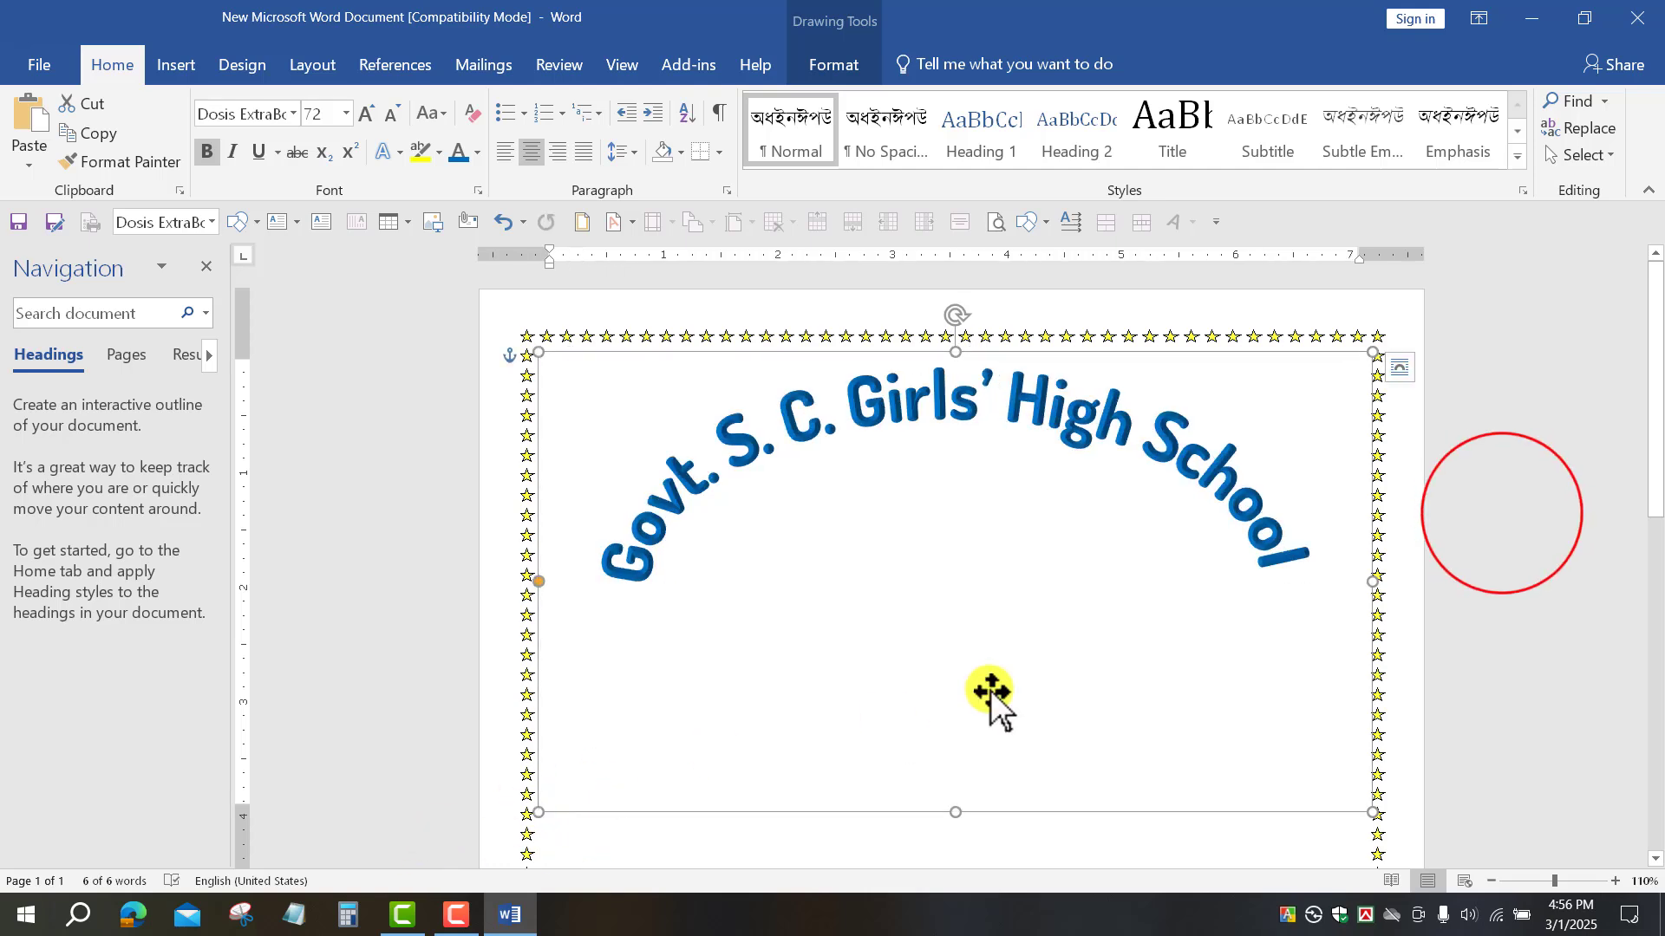
pyautogui.click(1504, 515)
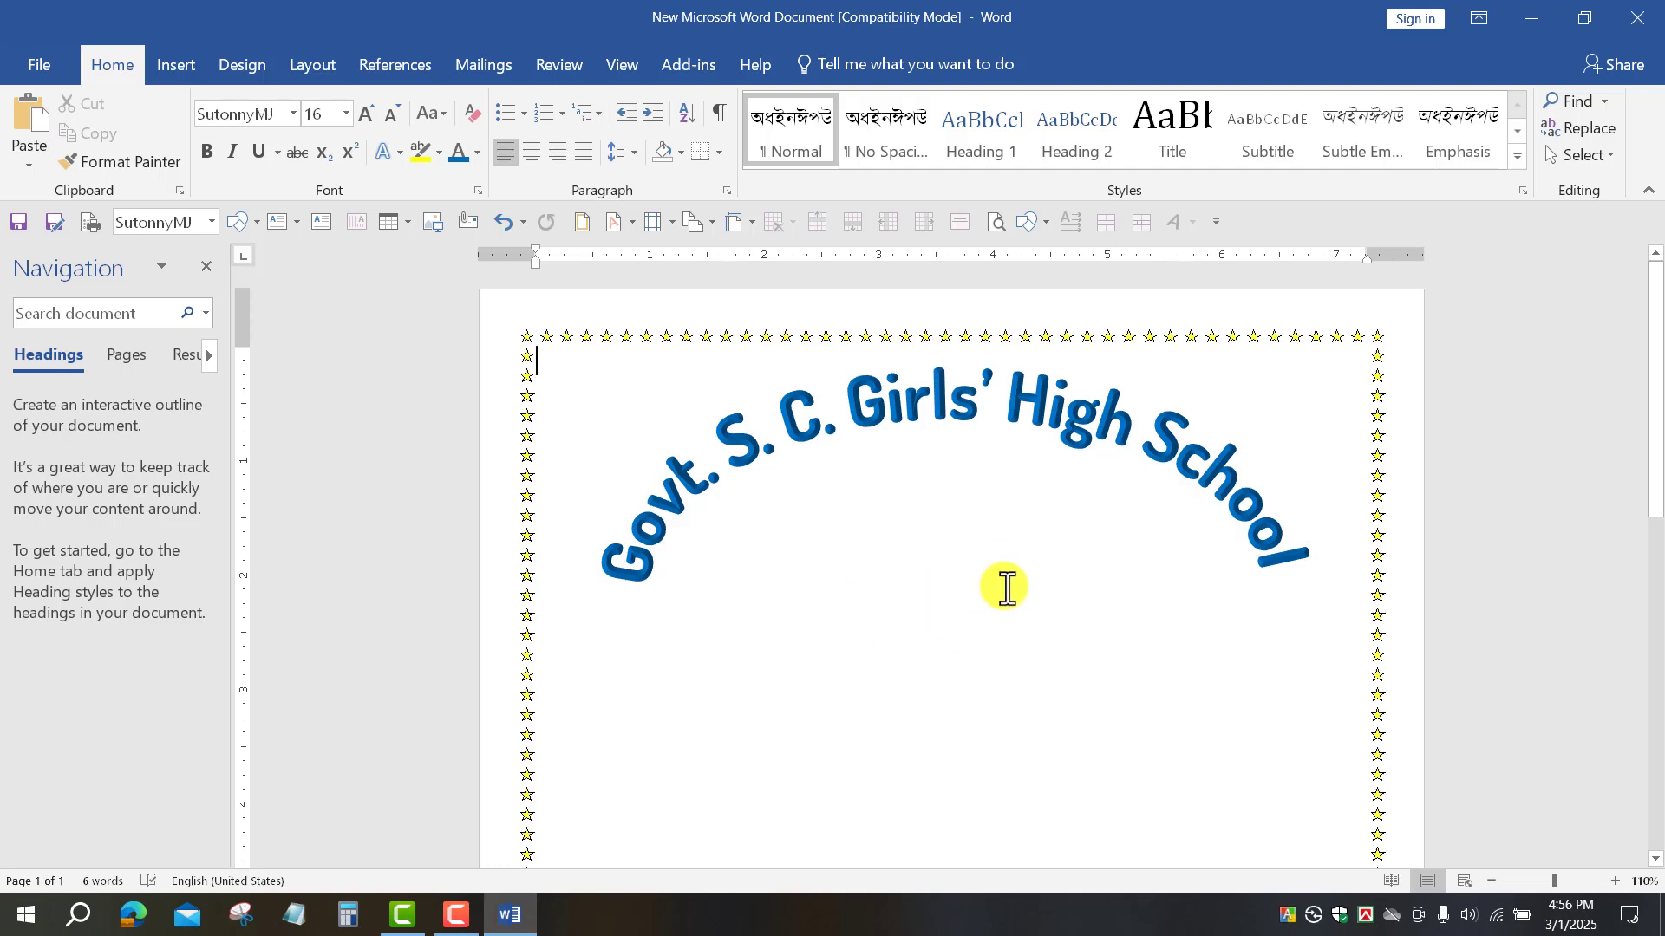
# Step: Insert picture 130026 from the Downloads folder as the school logo
pyautogui.click(172, 64)
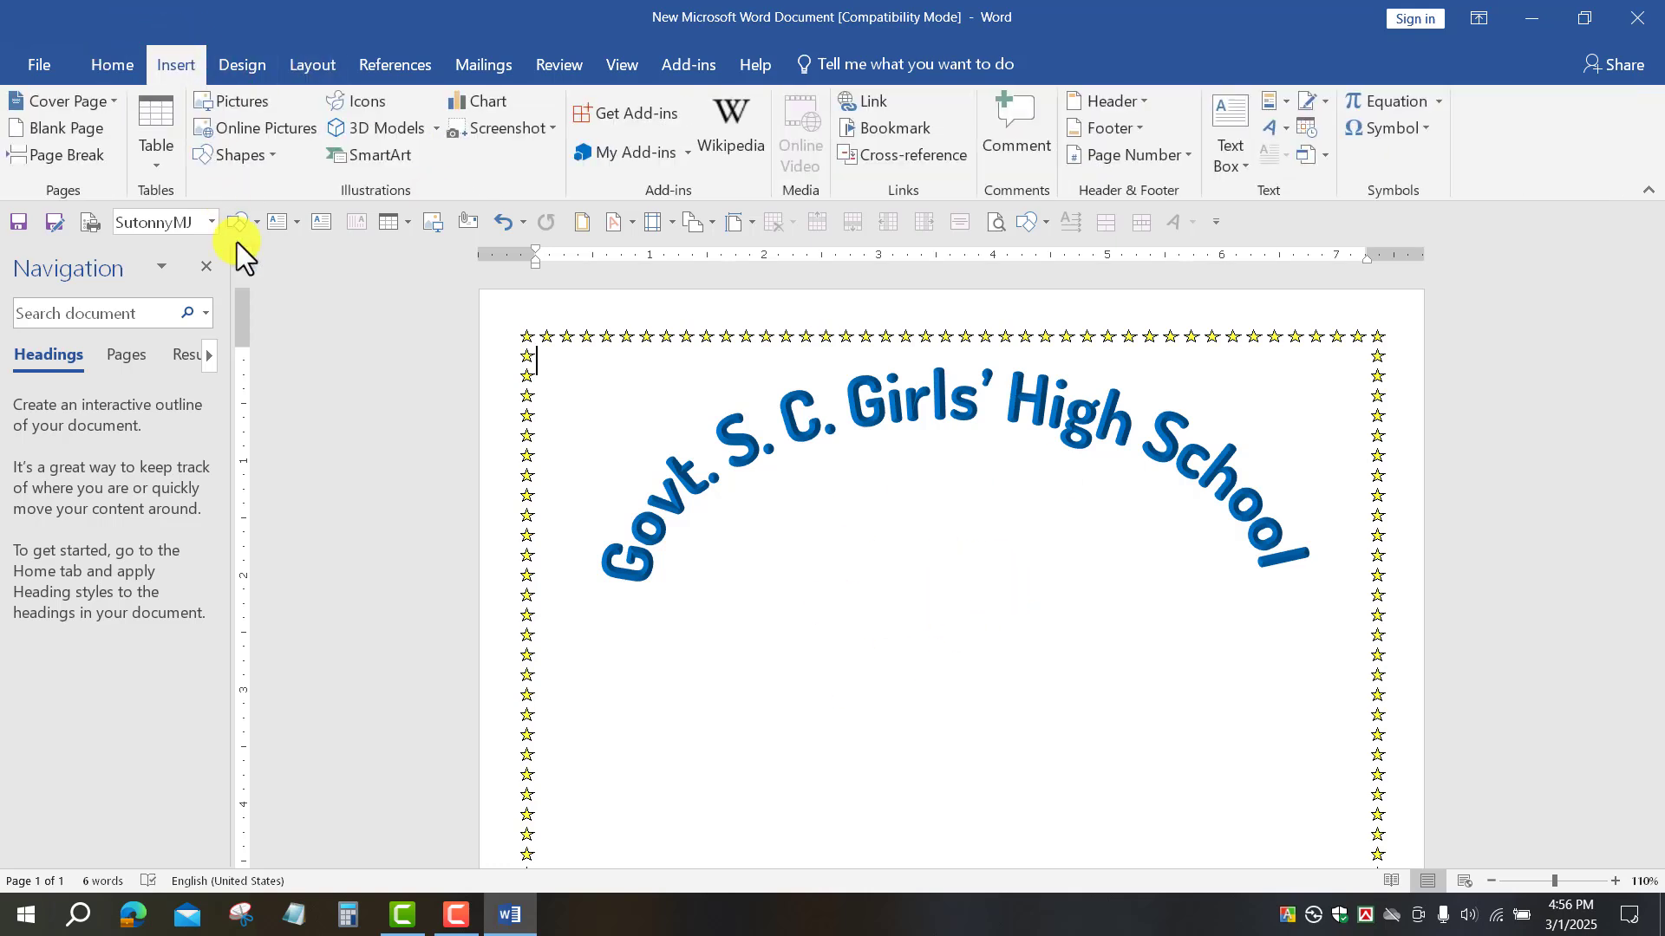
pyautogui.click(245, 106)
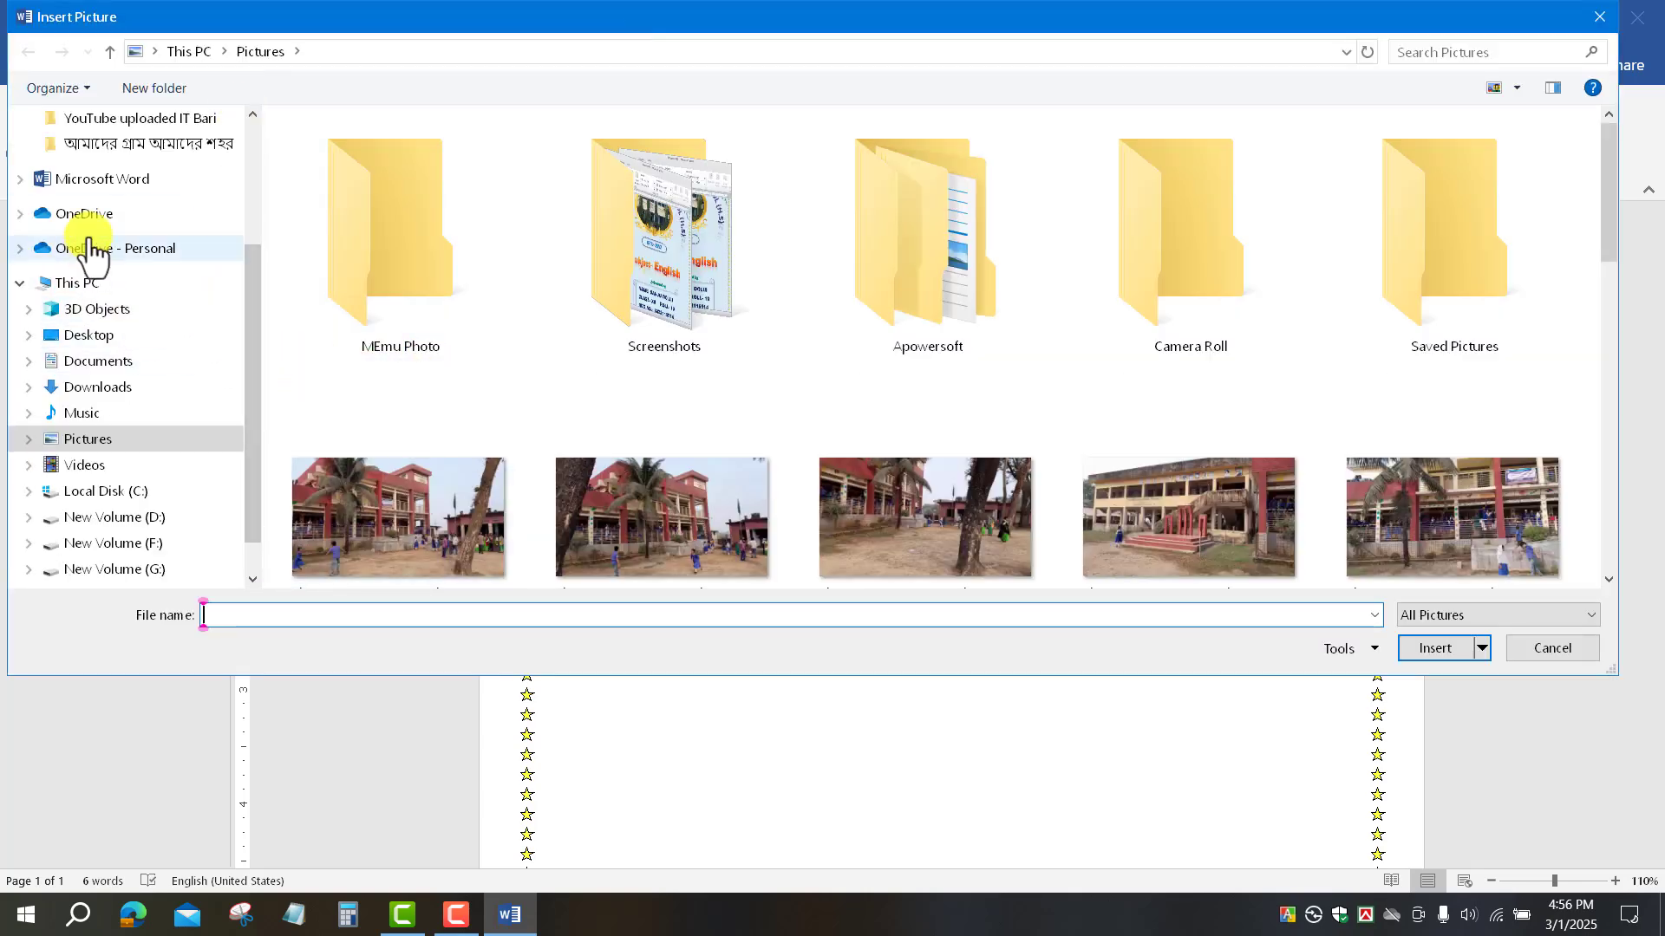
pyautogui.scroll(3, 104, 243)
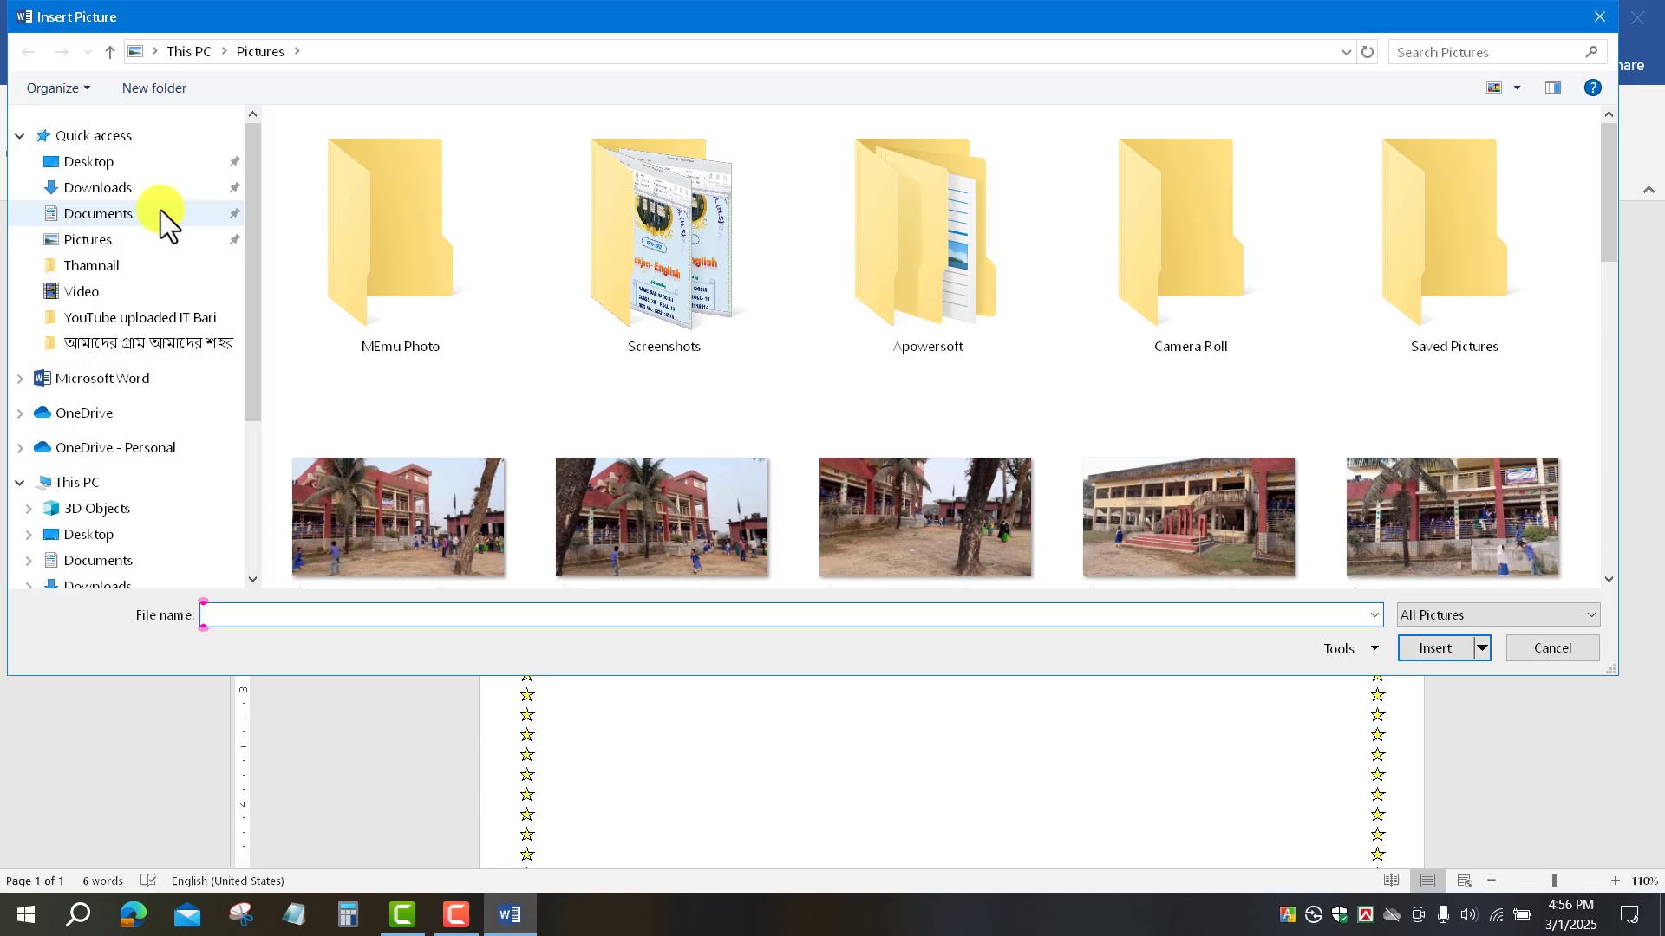
pyautogui.click(111, 194)
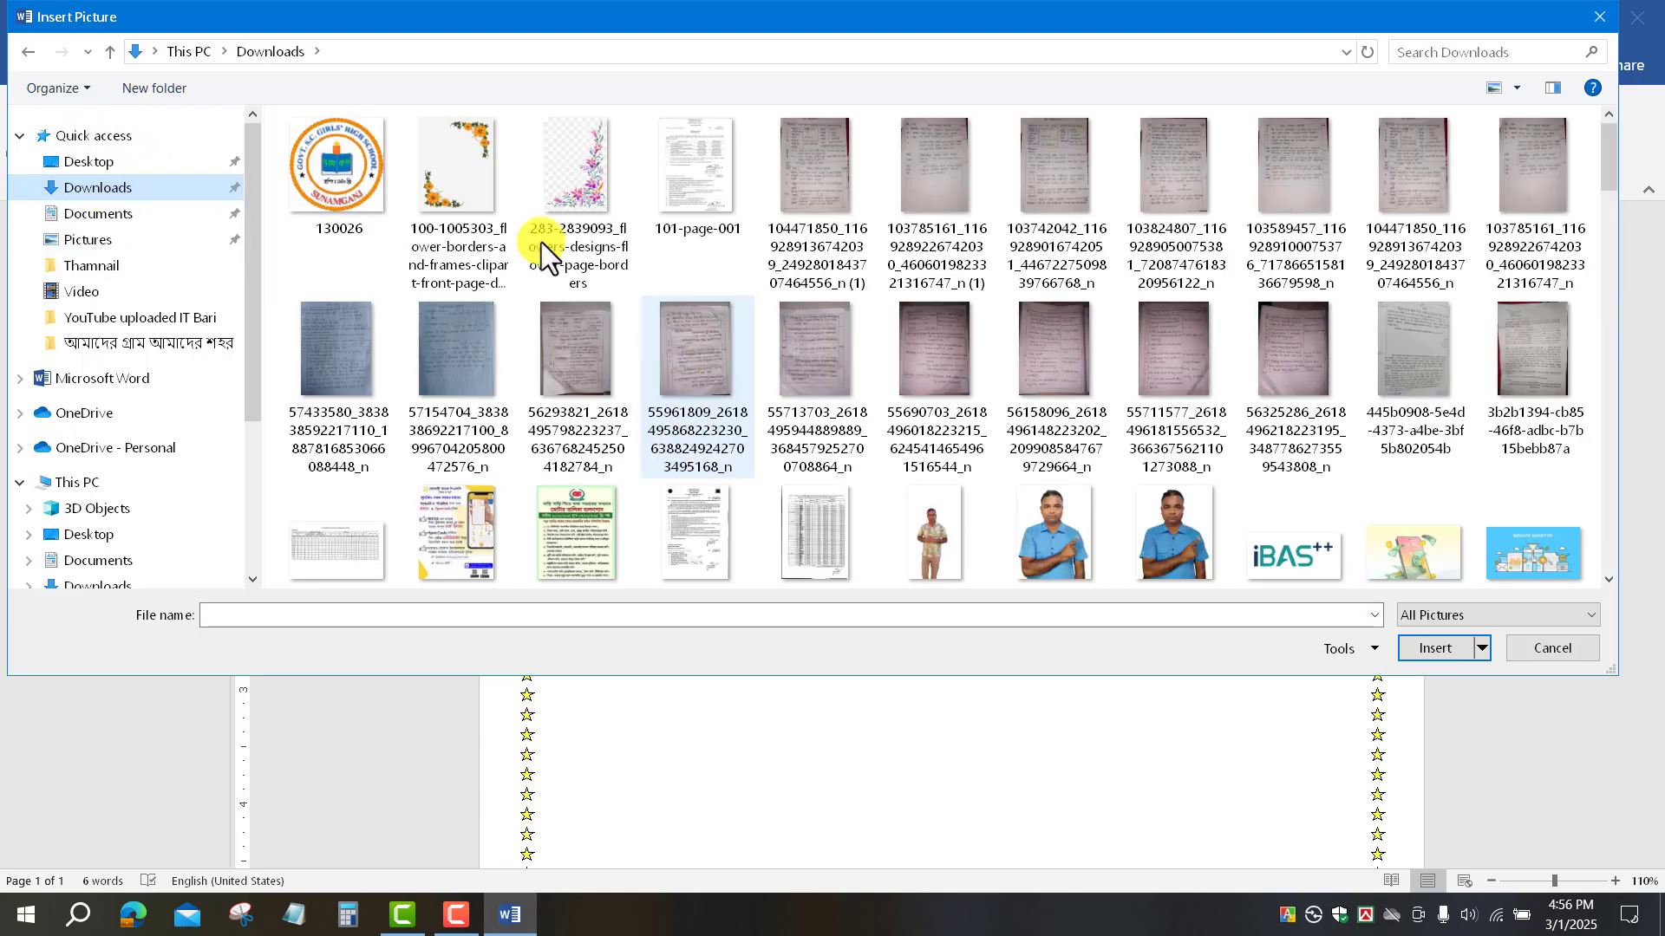
pyautogui.click(814, 176)
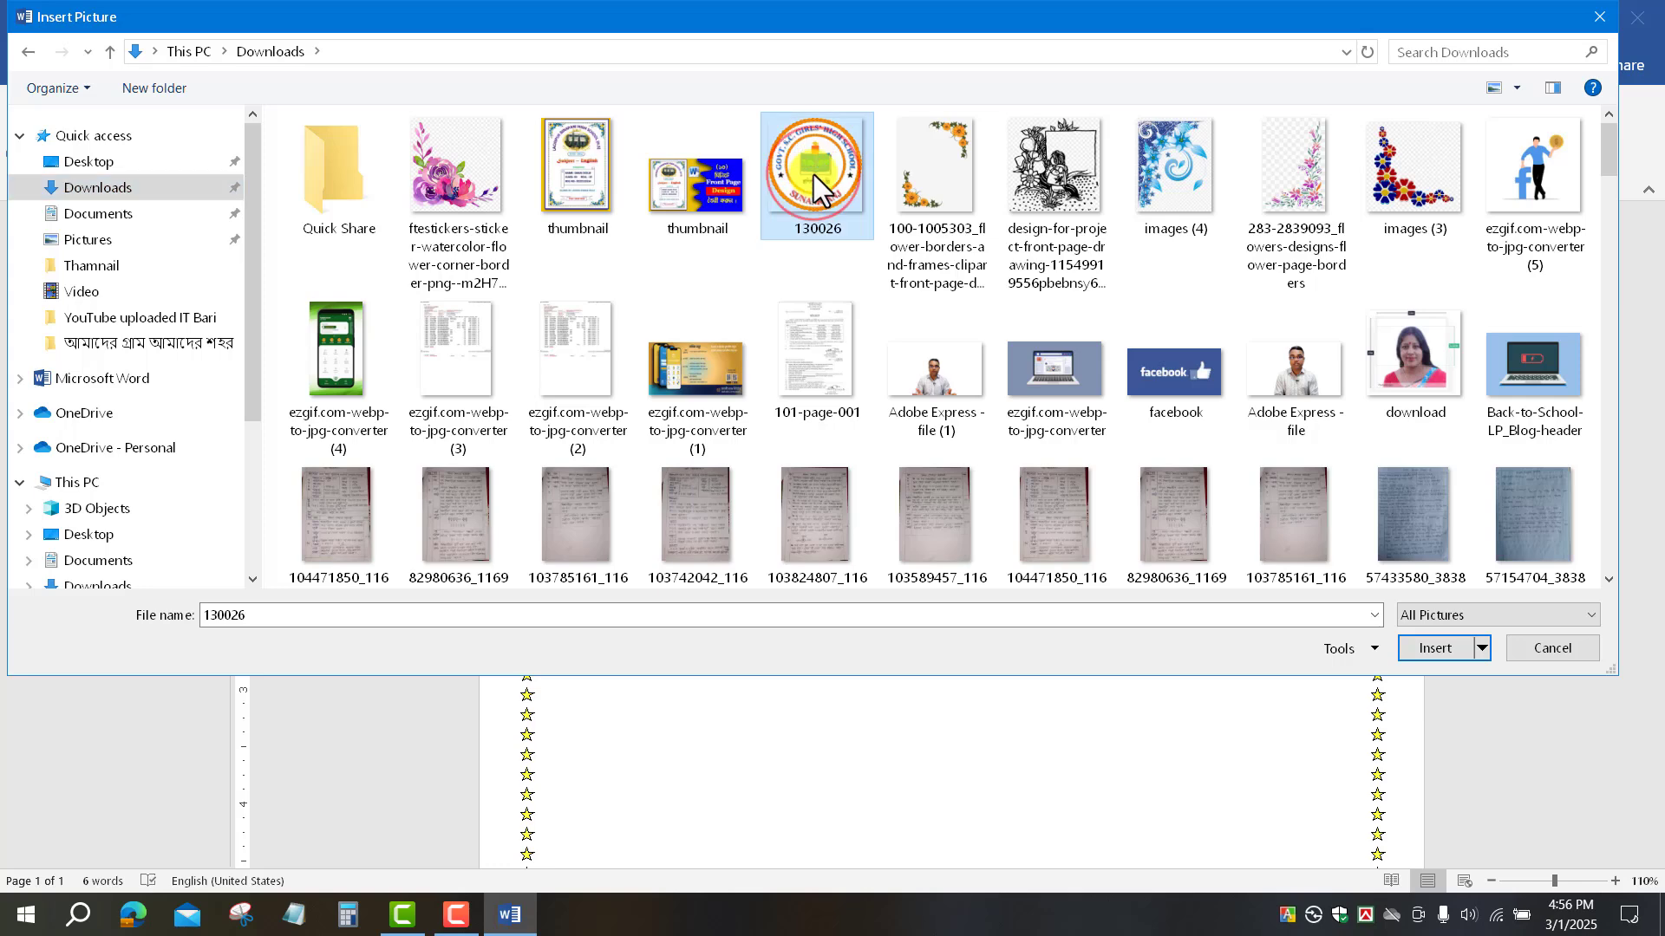
pyautogui.click(1441, 649)
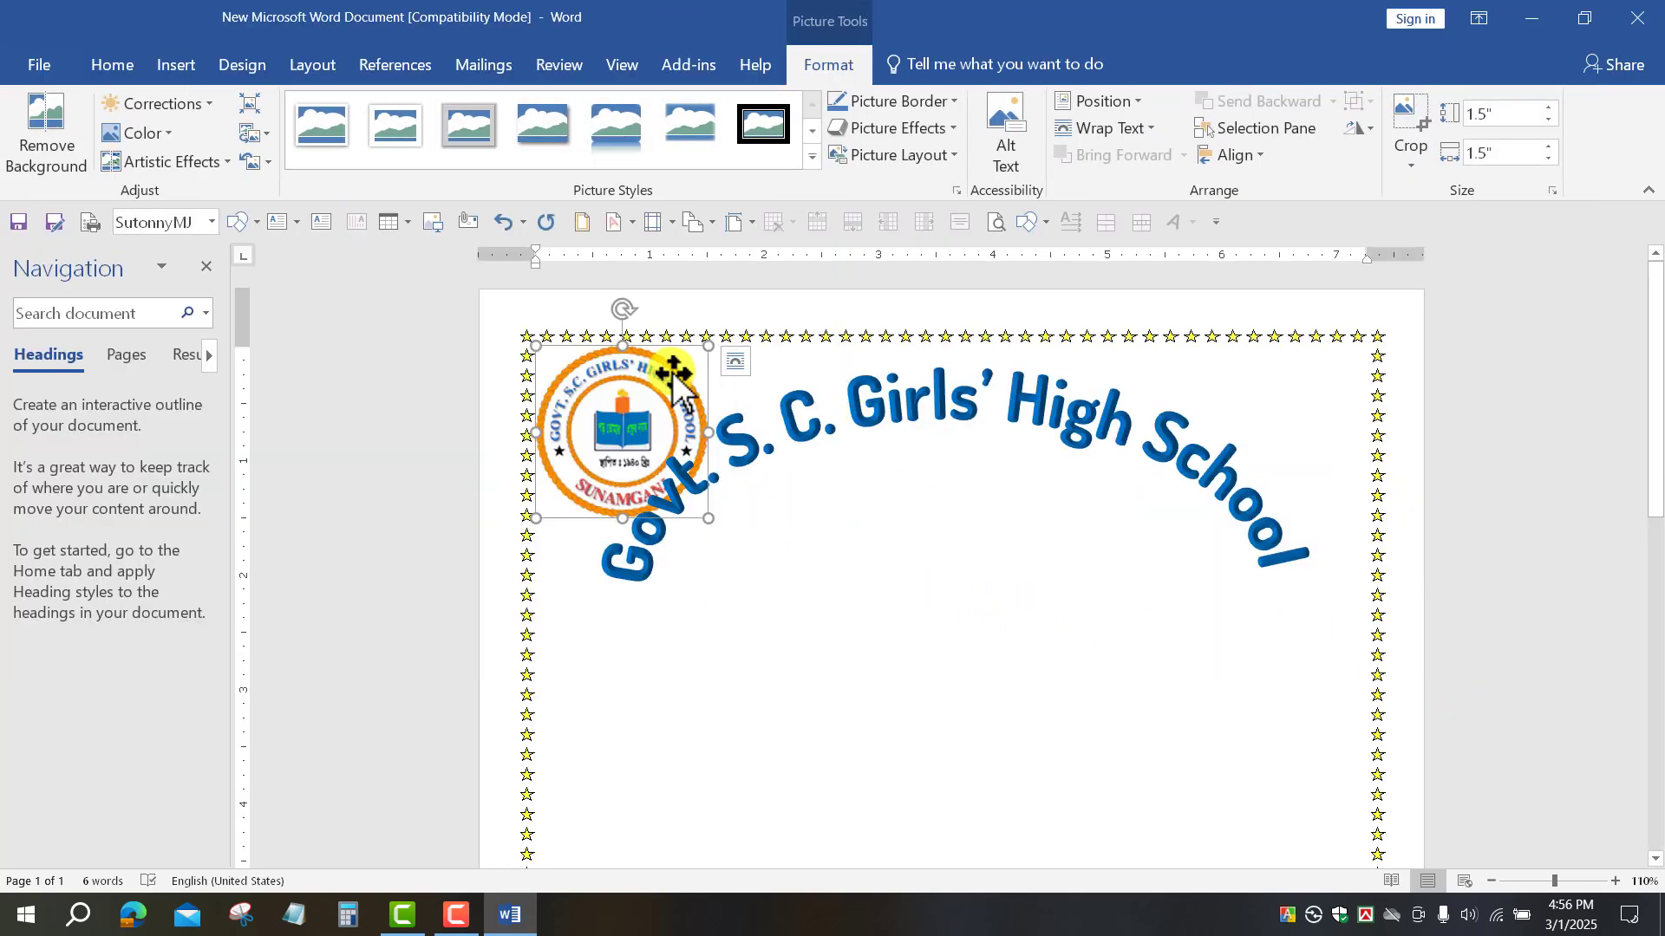
# Step: Set the school logo's text wrapping to In Front of Text
pyautogui.click(1138, 132)
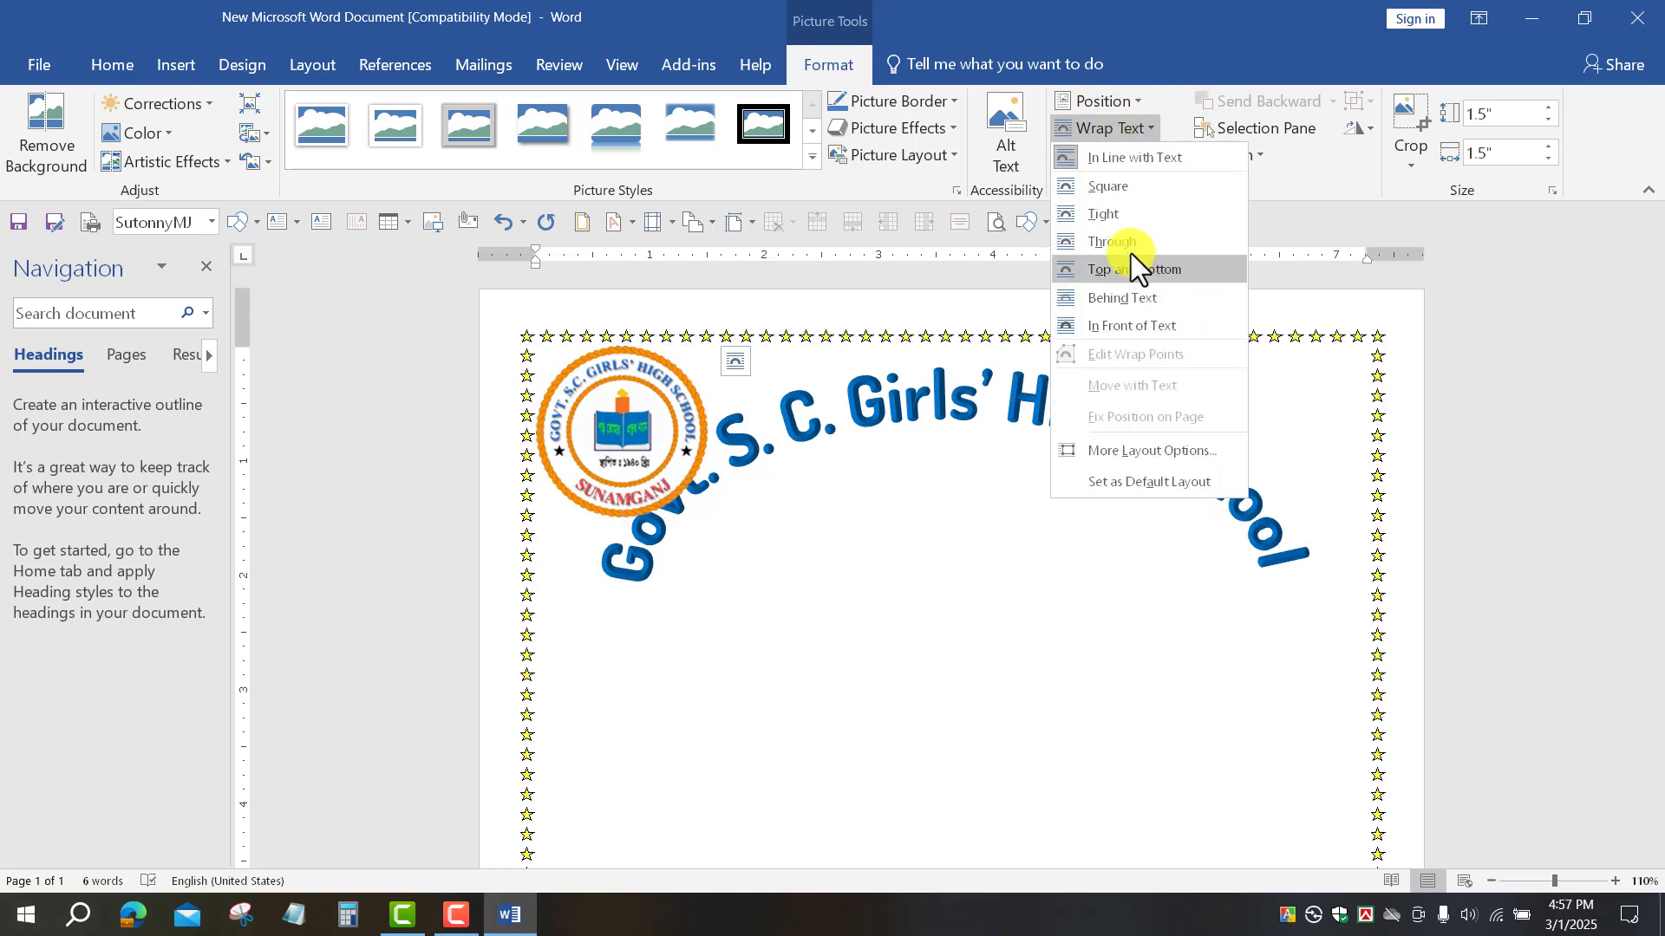
pyautogui.click(1128, 341)
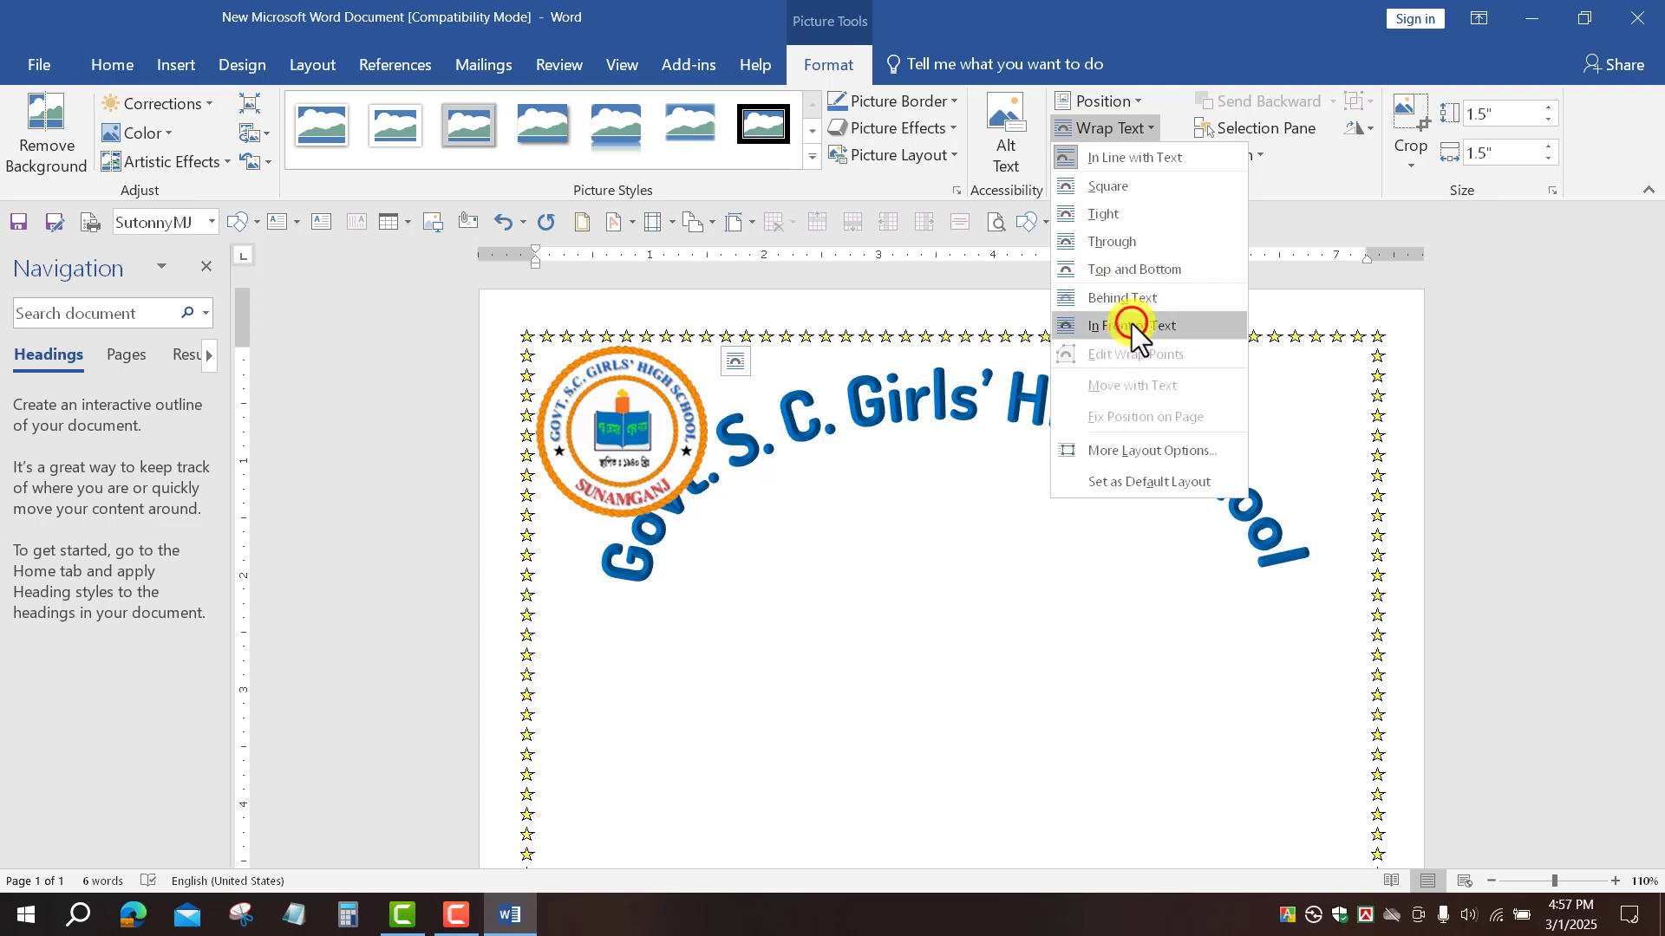
pyautogui.scroll(-3, 1137, 419)
pyautogui.scroll(2, 689, 303)
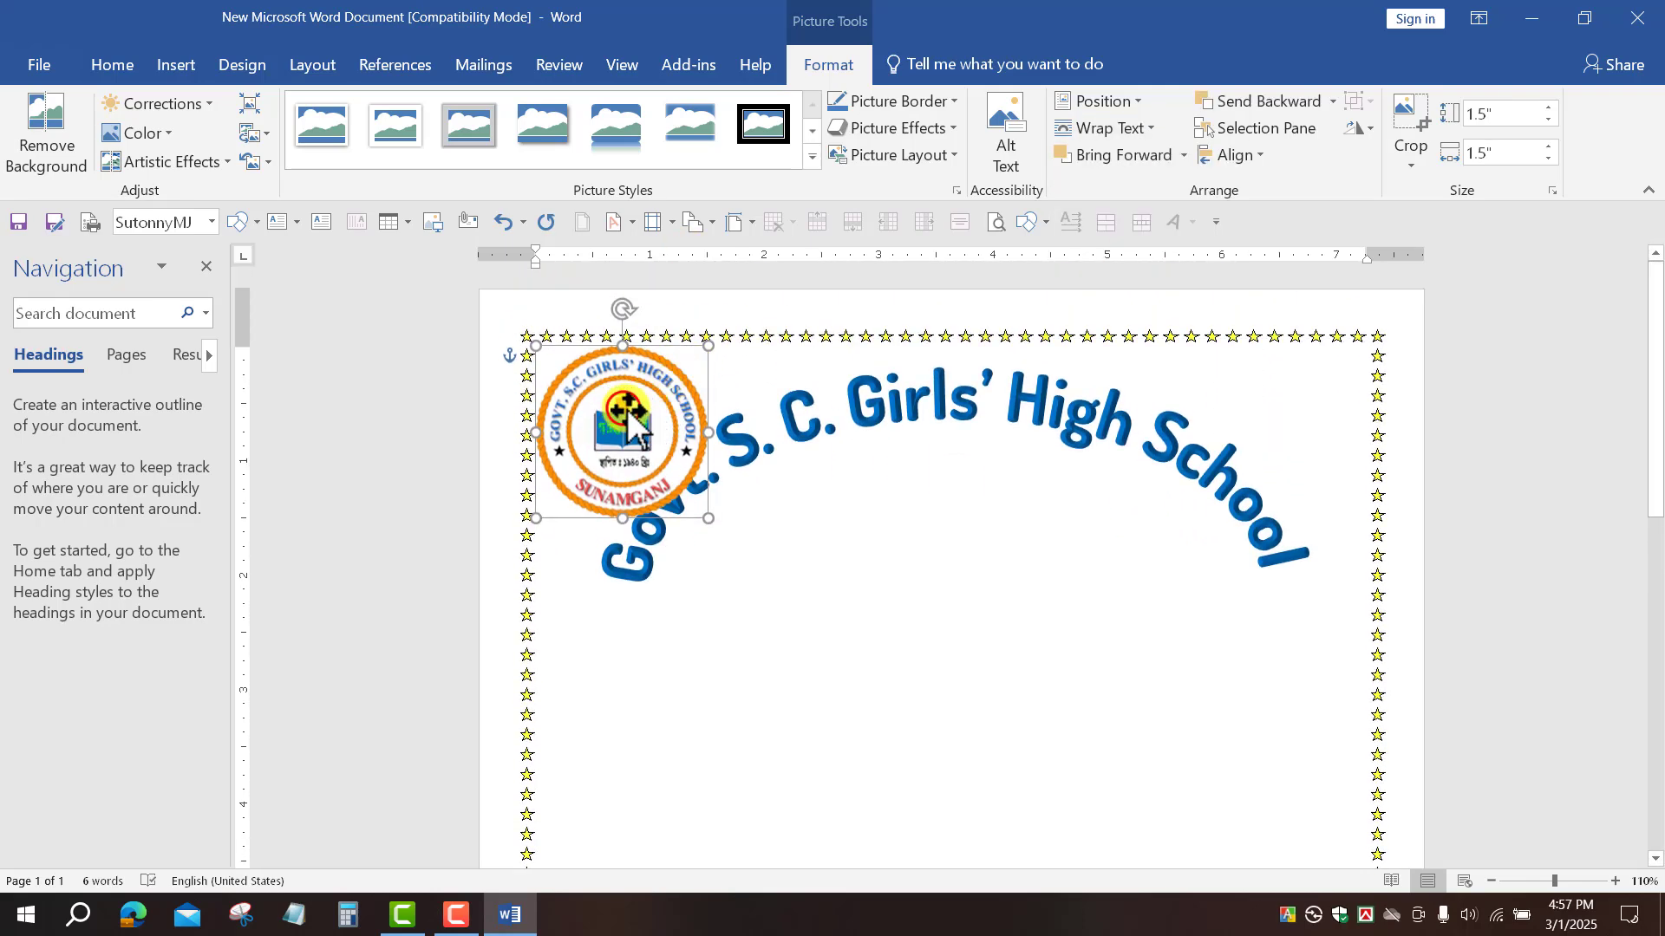
# Step: Drag the logo down to the middle of the page, beneath the curved school name
pyautogui.moveTo(689, 308); pyautogui.dragTo(954, 728)
pyautogui.scroll(-4, 947, 619)
pyautogui.scroll(-2, 947, 619)
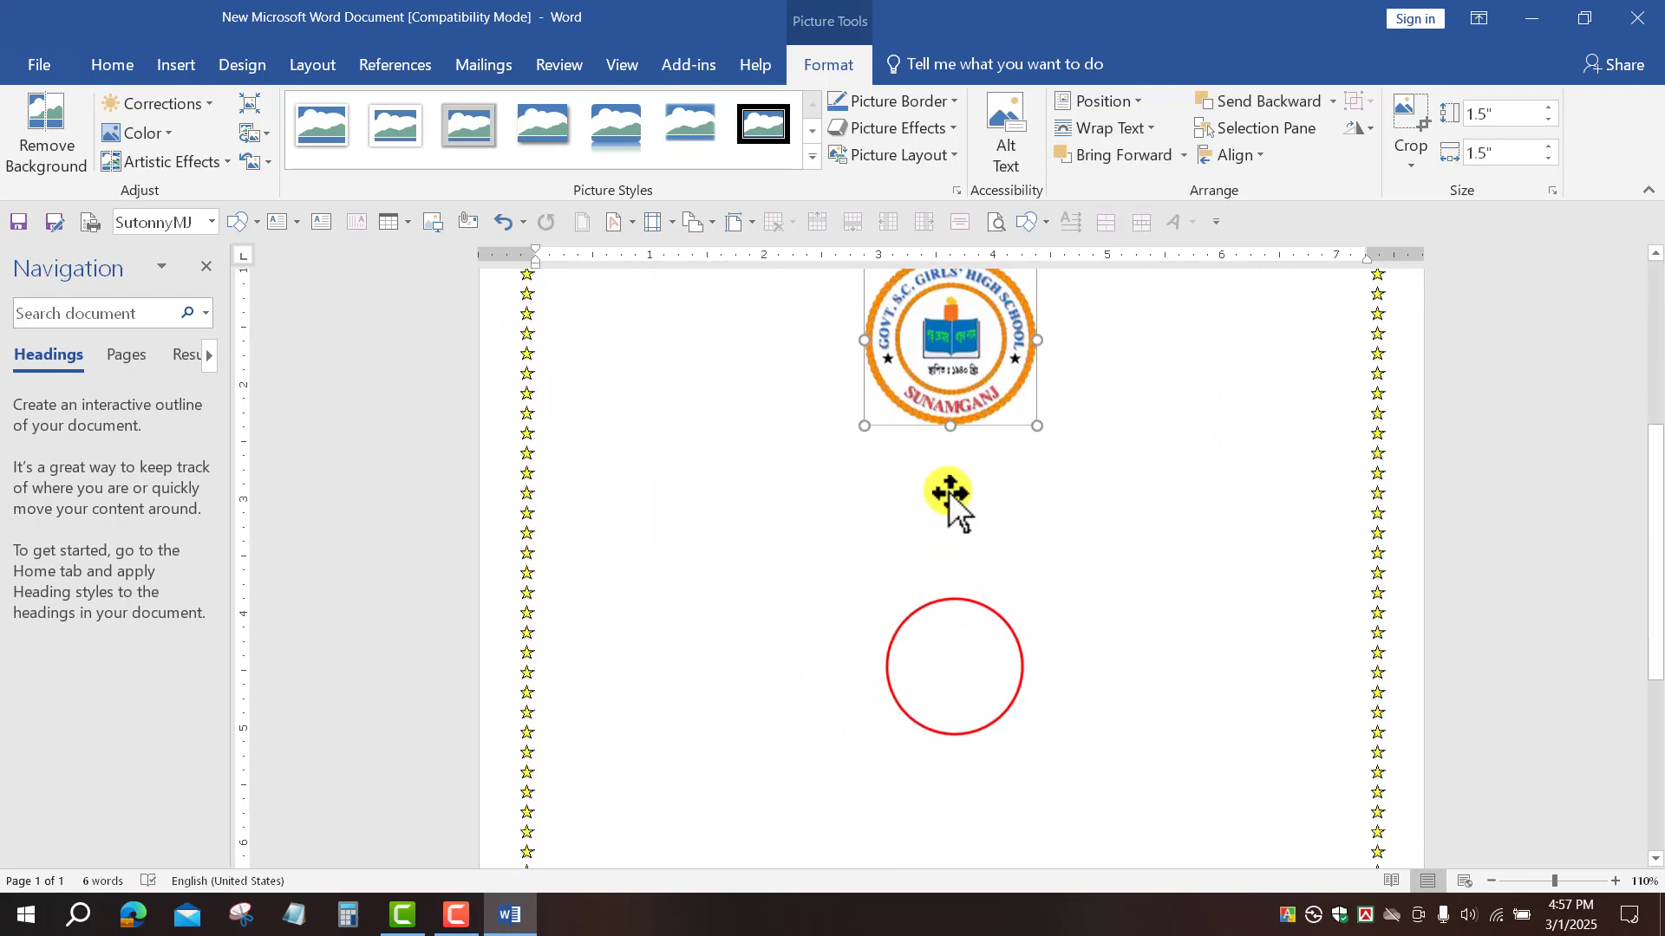
pyautogui.scroll(5, 951, 495)
pyautogui.moveTo(951, 606); pyautogui.dragTo(954, 610)
pyautogui.scroll(-6, 1116, 701)
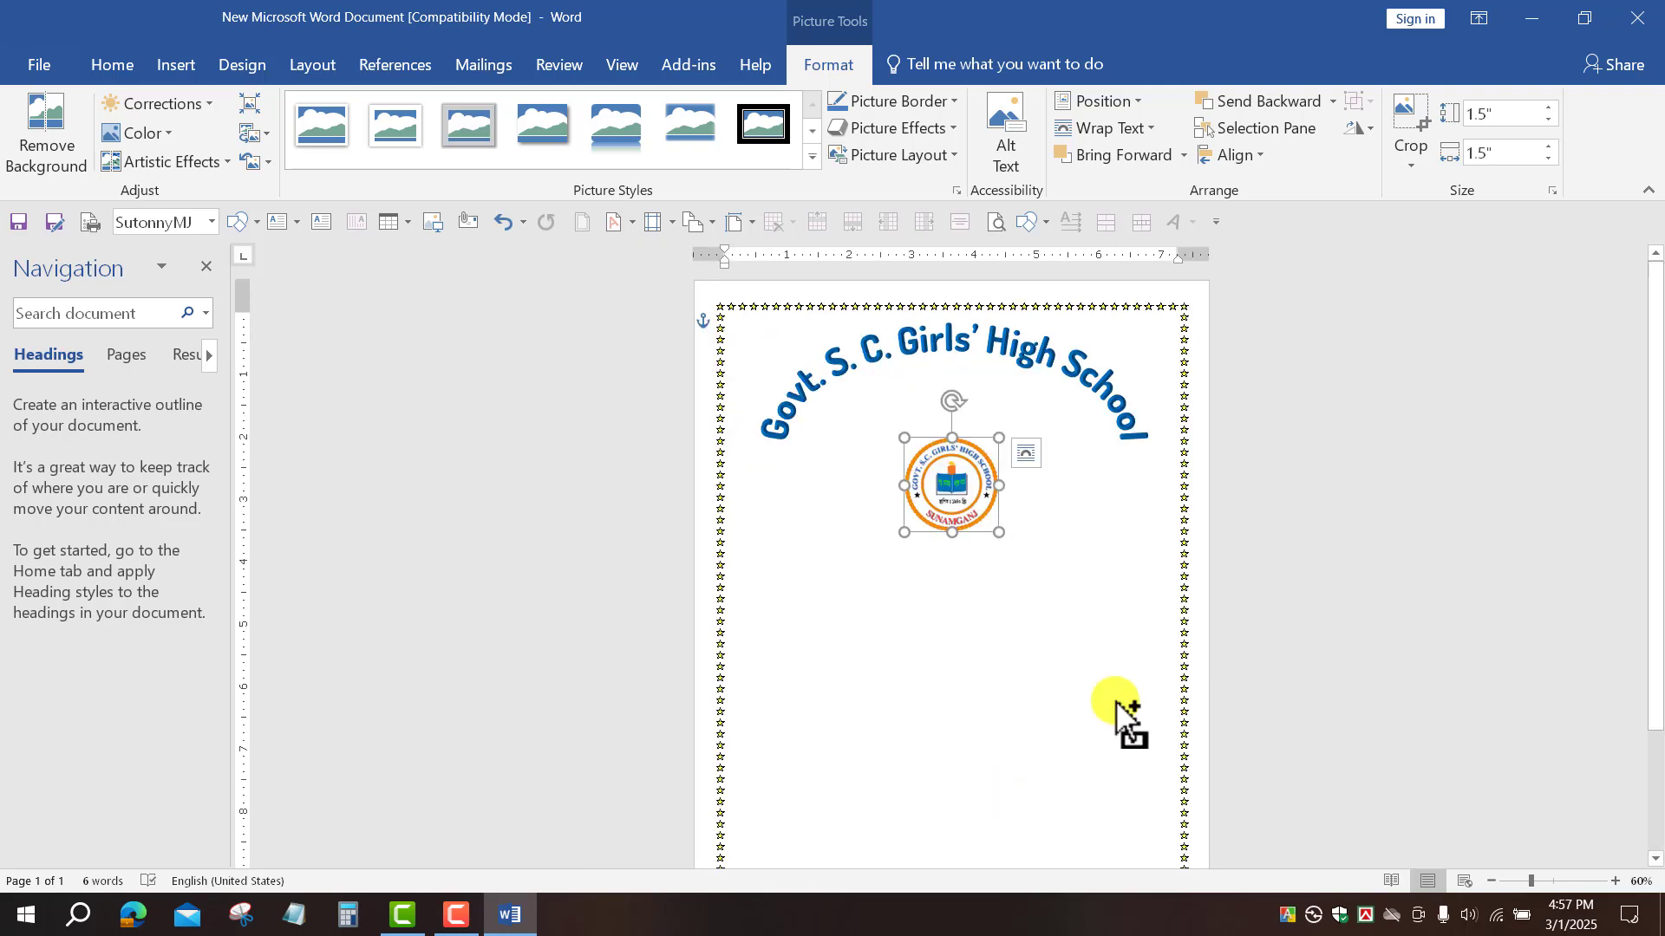
pyautogui.click(1116, 700)
pyautogui.scroll(5, 1116, 700)
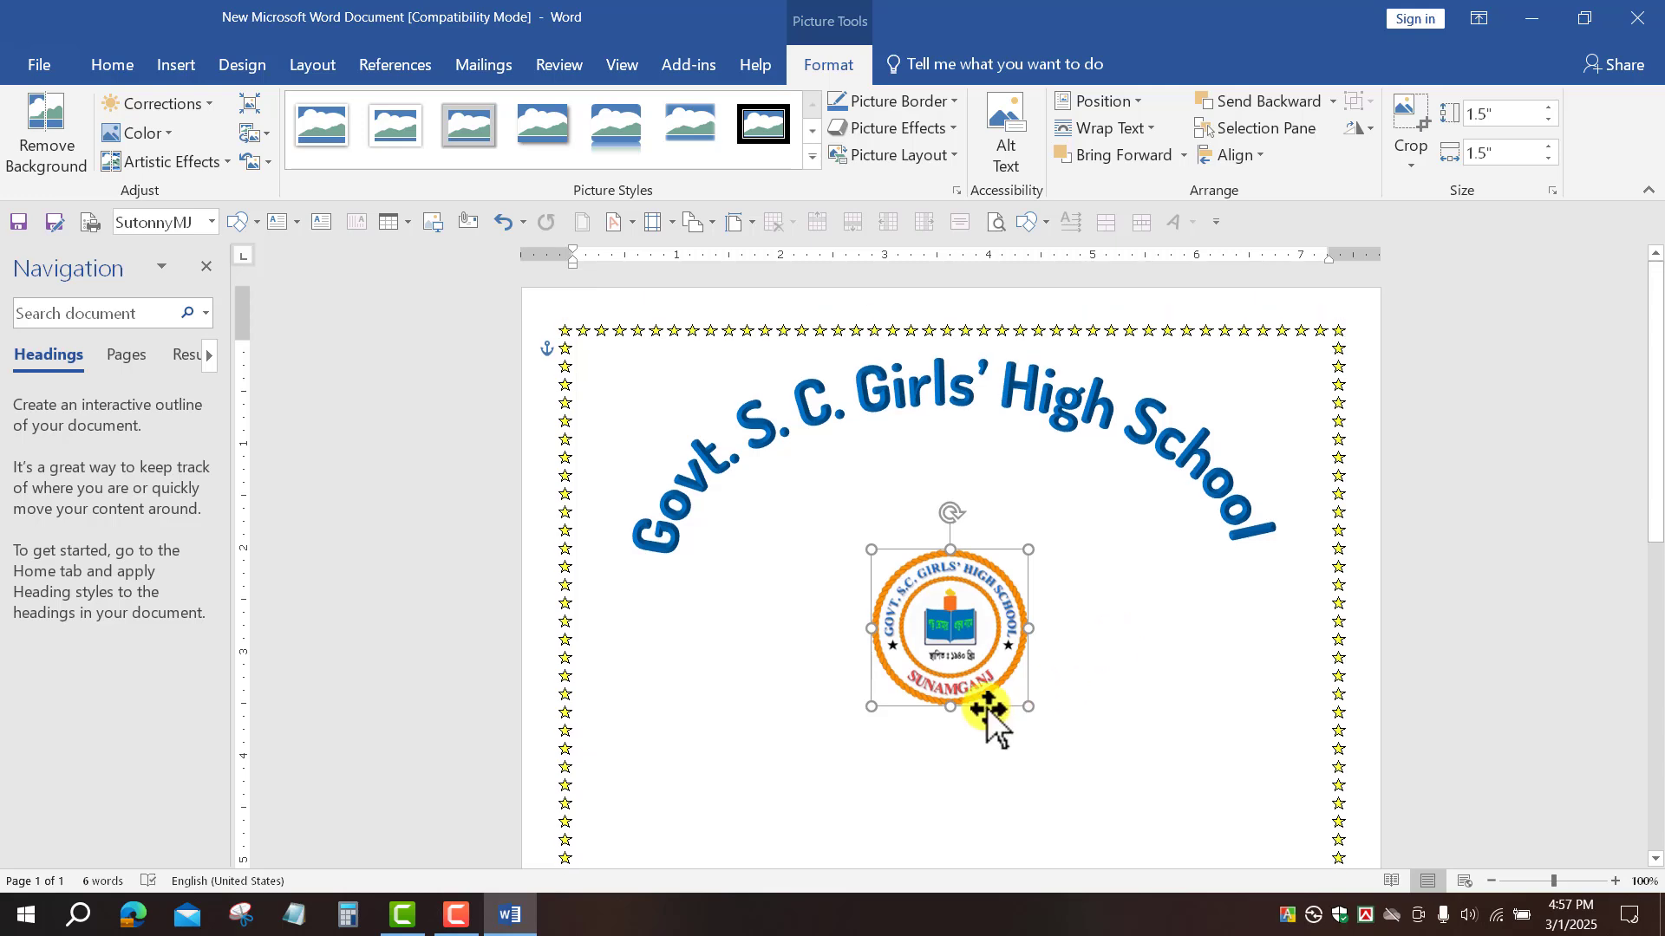
# Step: Enlarge the logo to roughly 2.5 inches with its corner handles and centre it under the name
pyautogui.moveTo(1028, 705); pyautogui.dragTo(1101, 779)
pyautogui.click(872, 560)
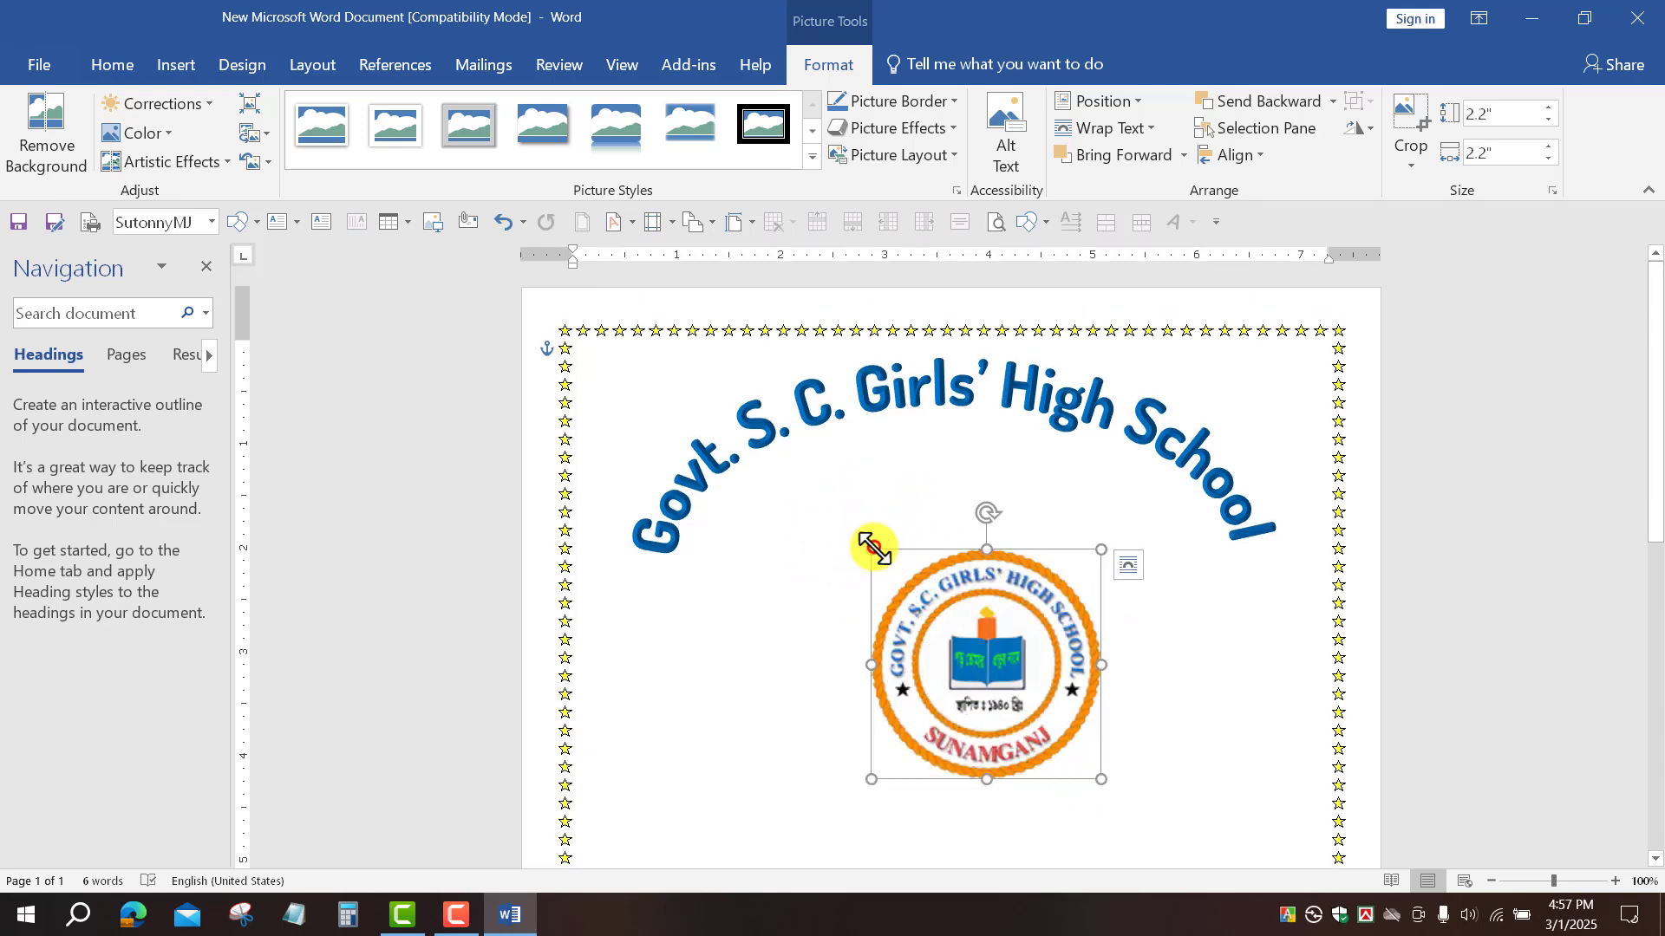
pyautogui.moveTo(872, 547); pyautogui.dragTo(814, 526)
pyautogui.moveTo(974, 662); pyautogui.dragTo(959, 660)
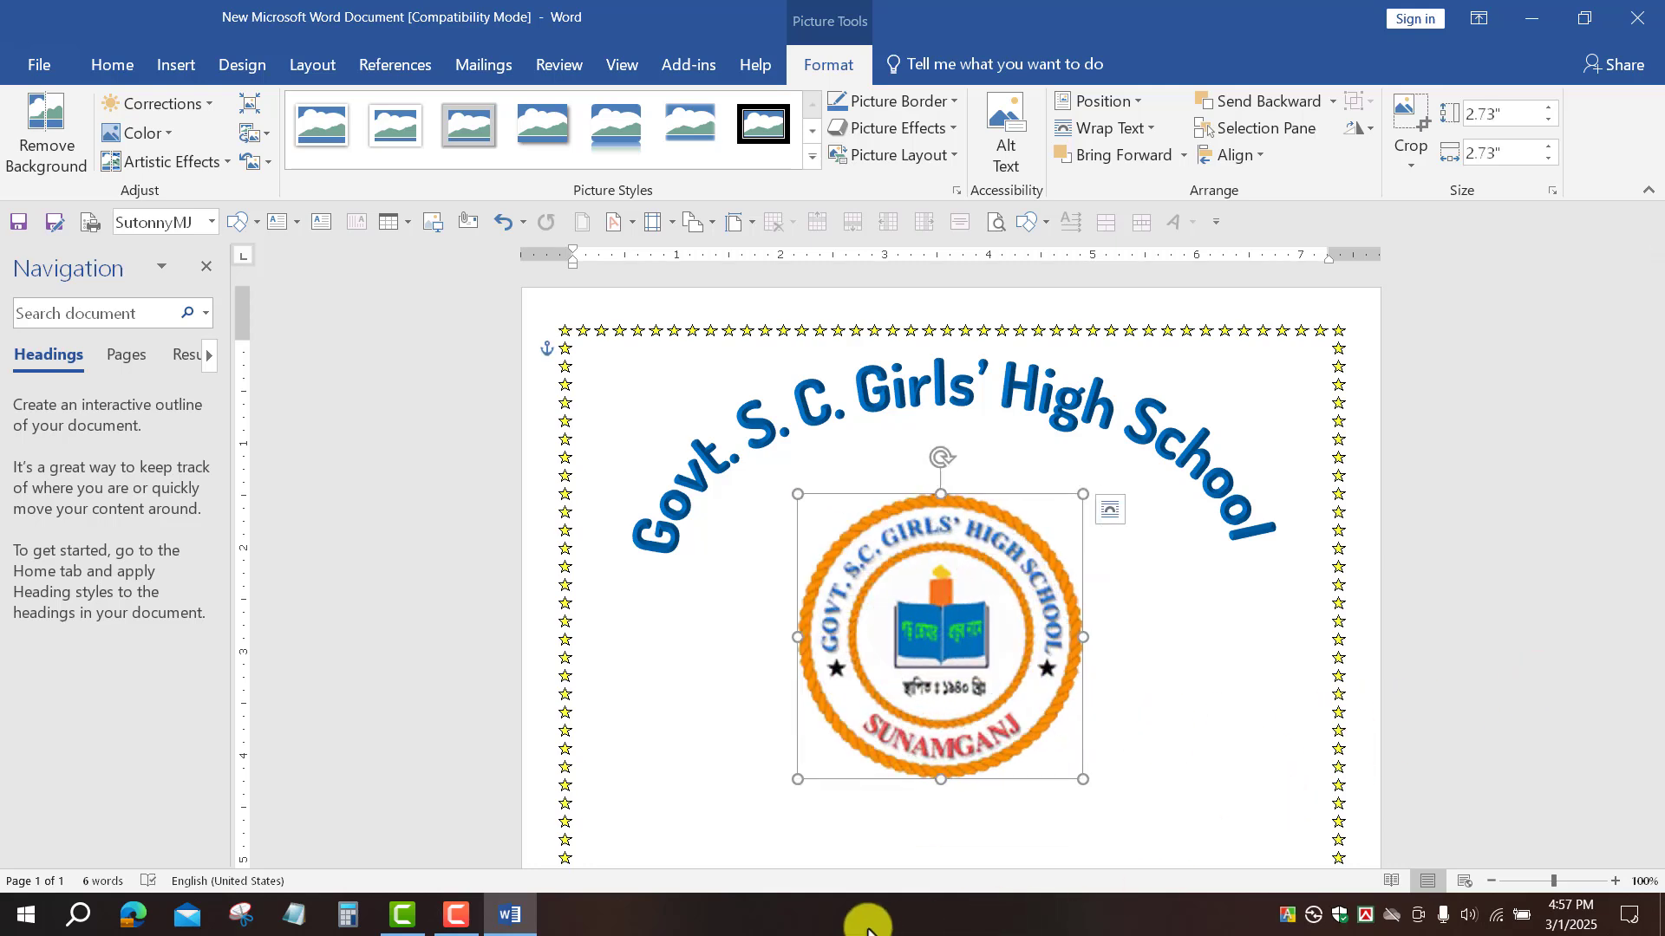
pyautogui.moveTo(795, 780); pyautogui.dragTo(822, 756)
pyautogui.click(1471, 644)
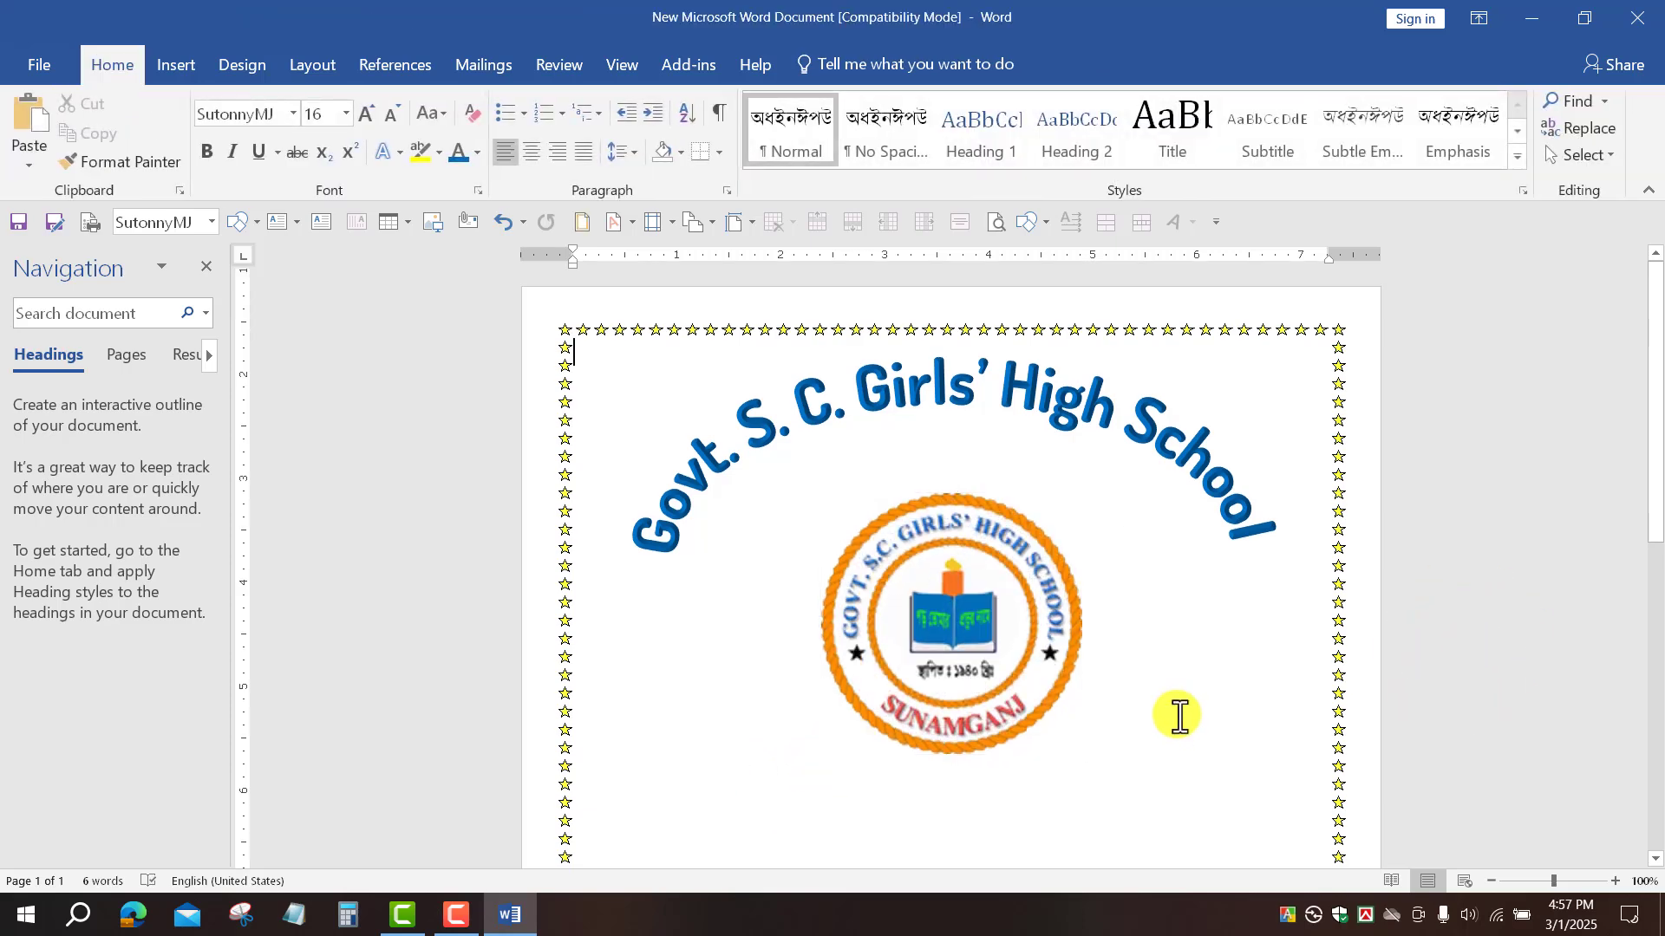
# Step: Insert a new WordArt in the aqua style
pyautogui.scroll(-3, 1000, 646)
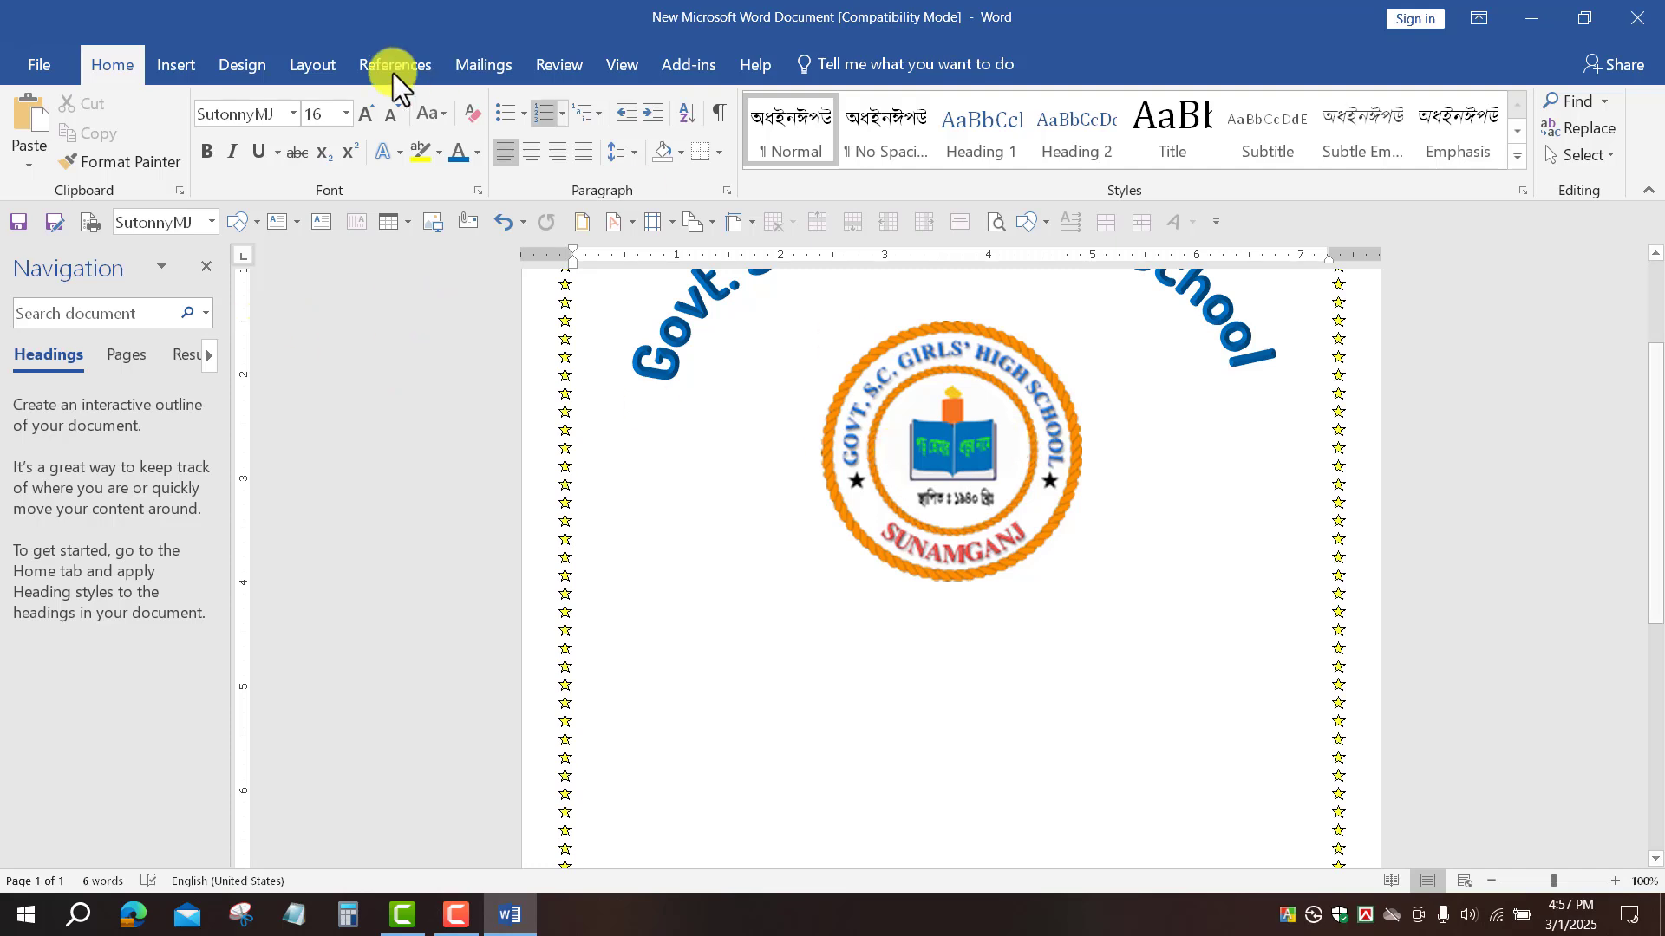
pyautogui.click(175, 65)
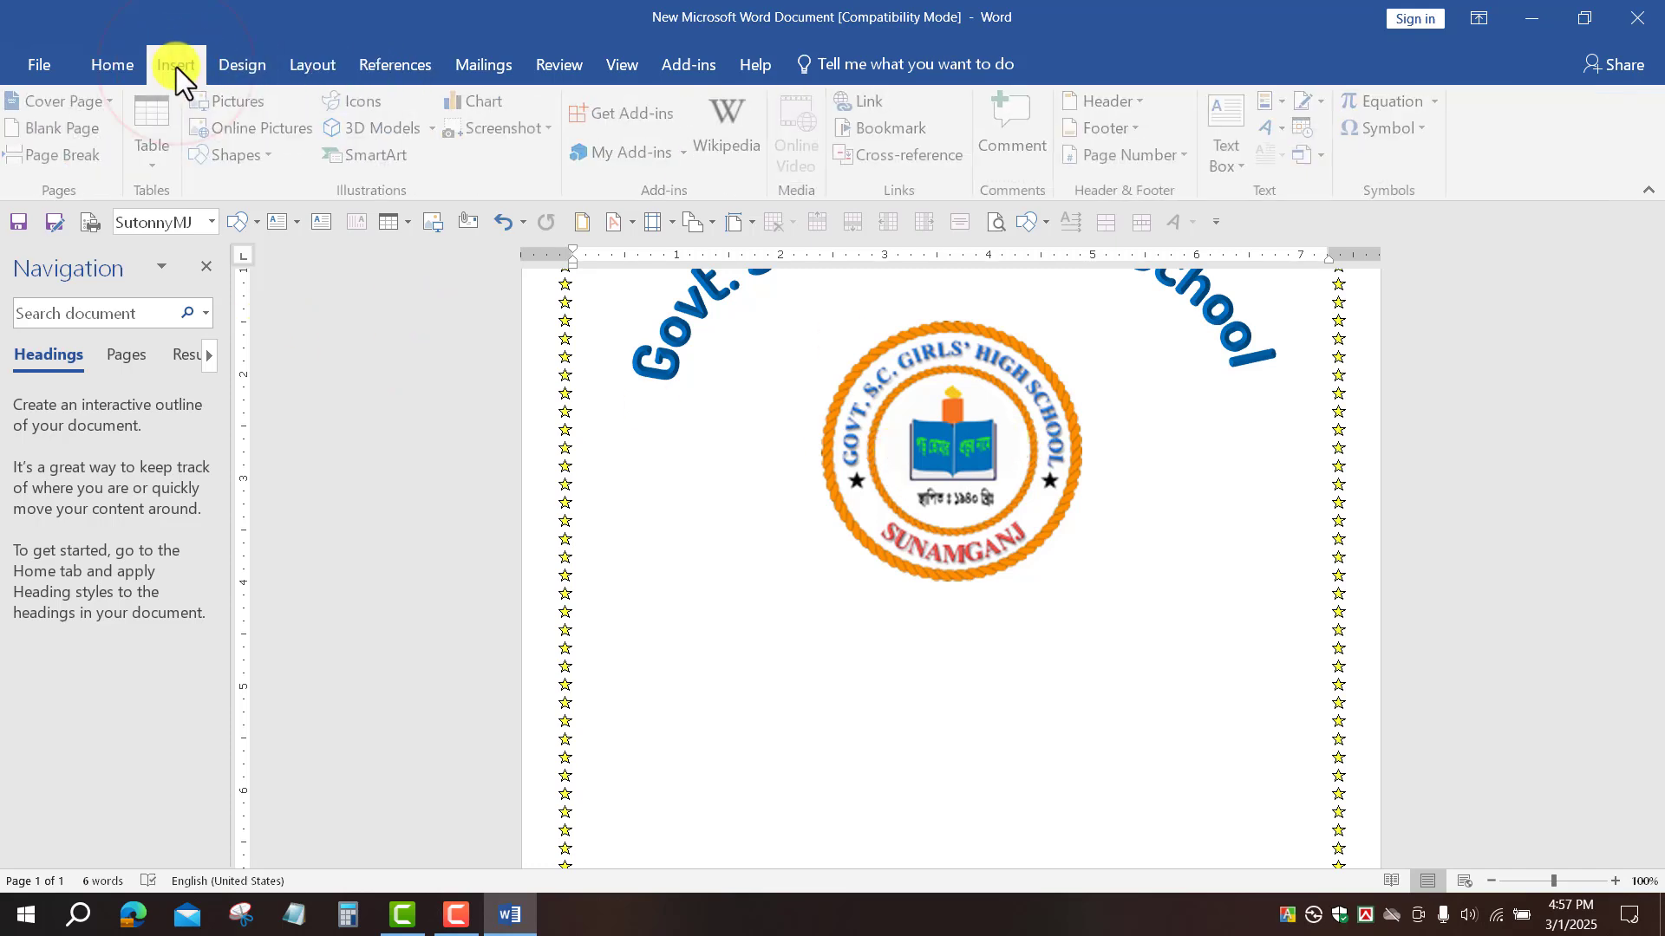
pyautogui.click(1283, 135)
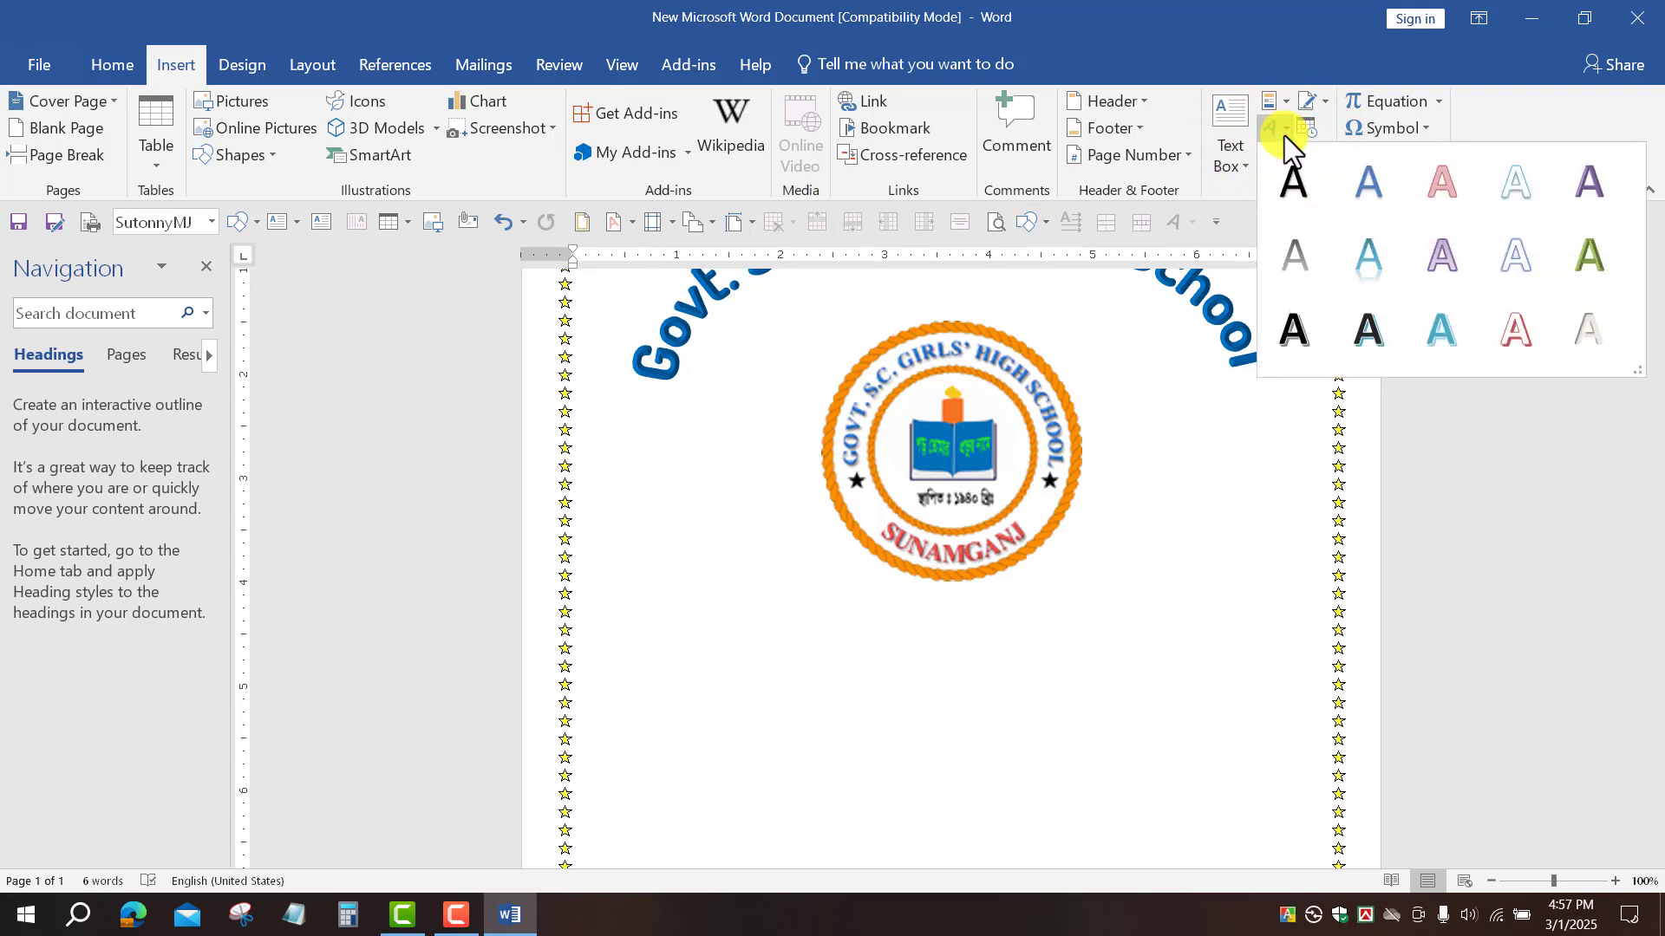
pyautogui.click(1445, 342)
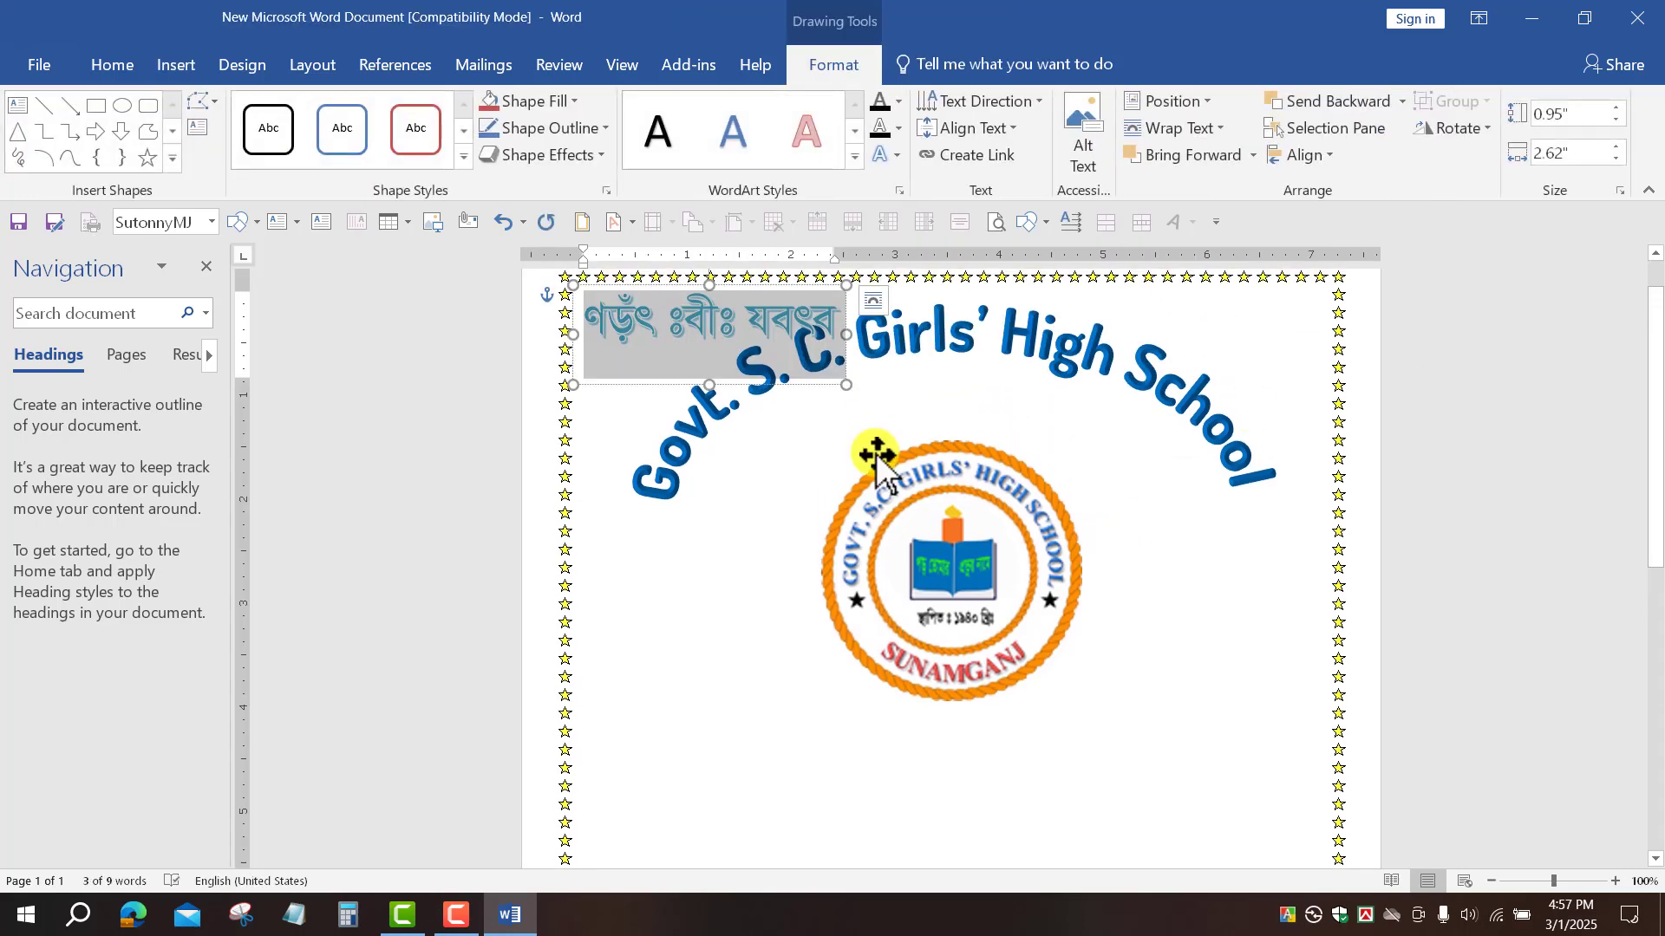
# Step: Set the WordArt font to Li Alinur Subas Unicode
pyautogui.click(135, 64)
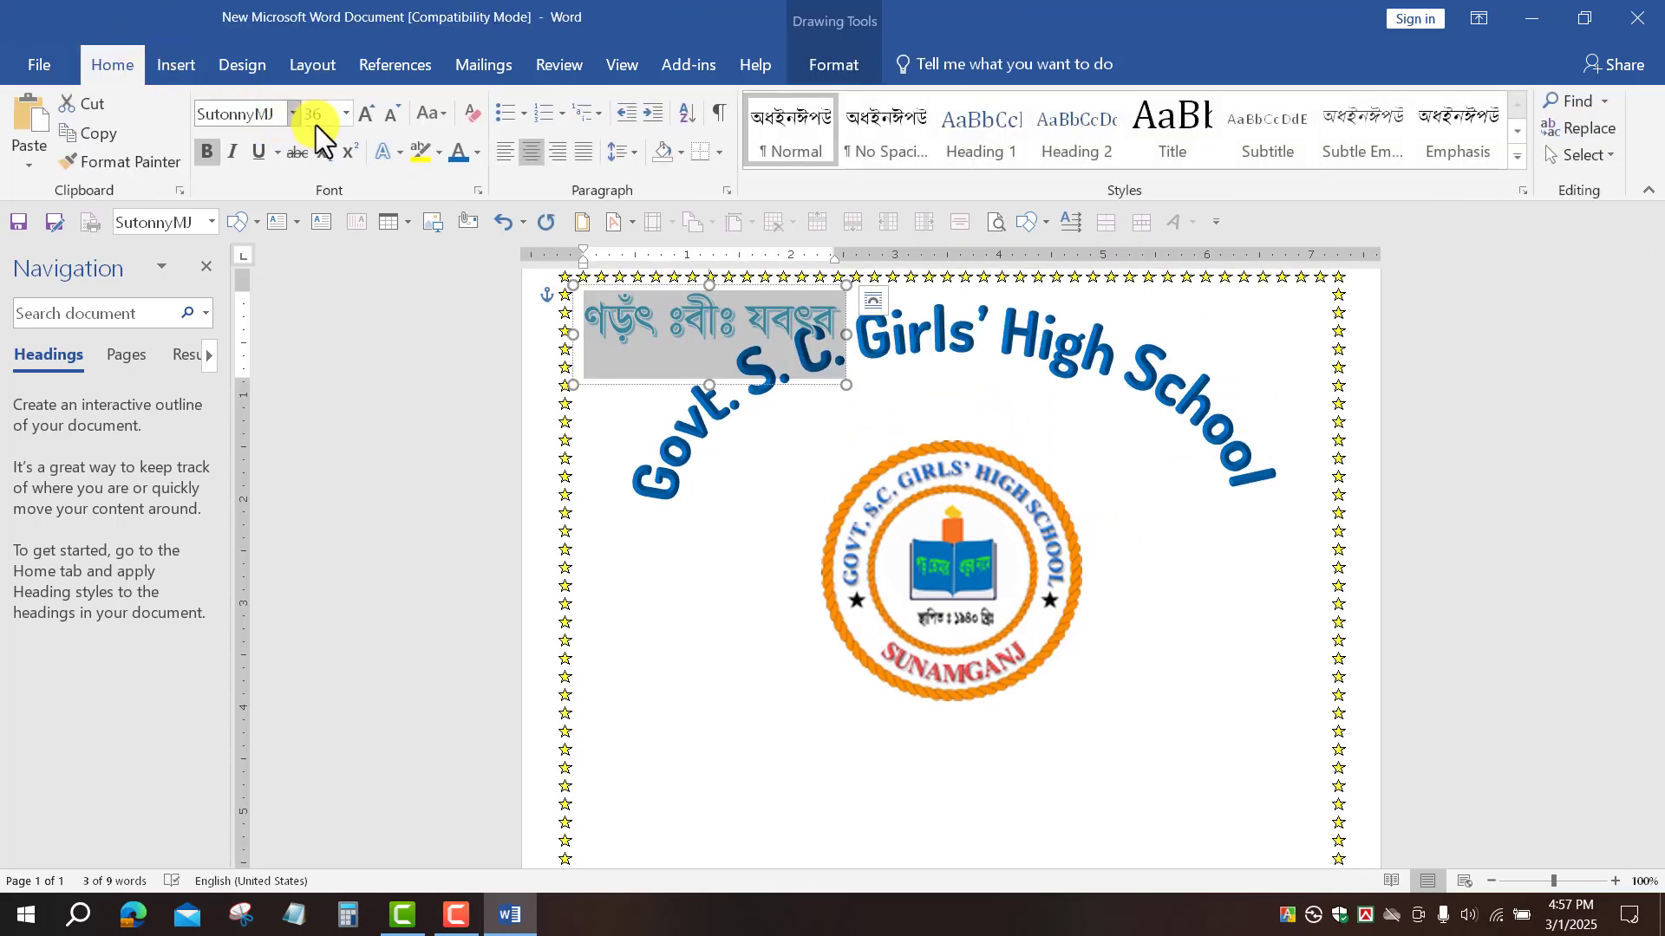
pyautogui.click(294, 114)
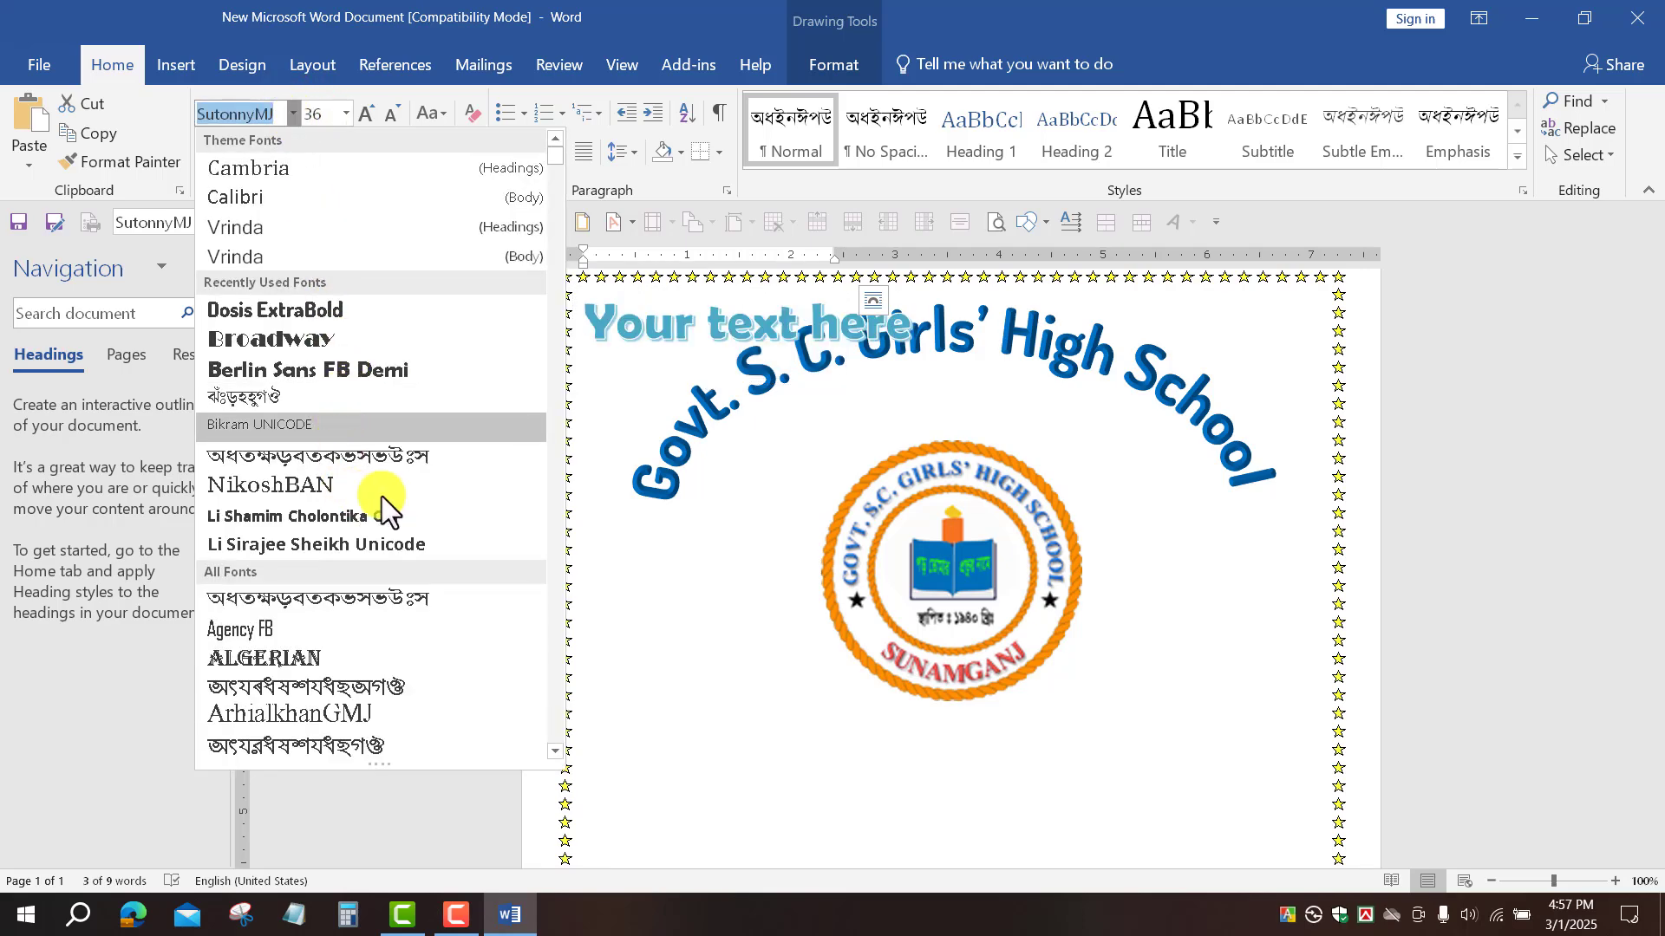
pyautogui.scroll(-15, 362, 588)
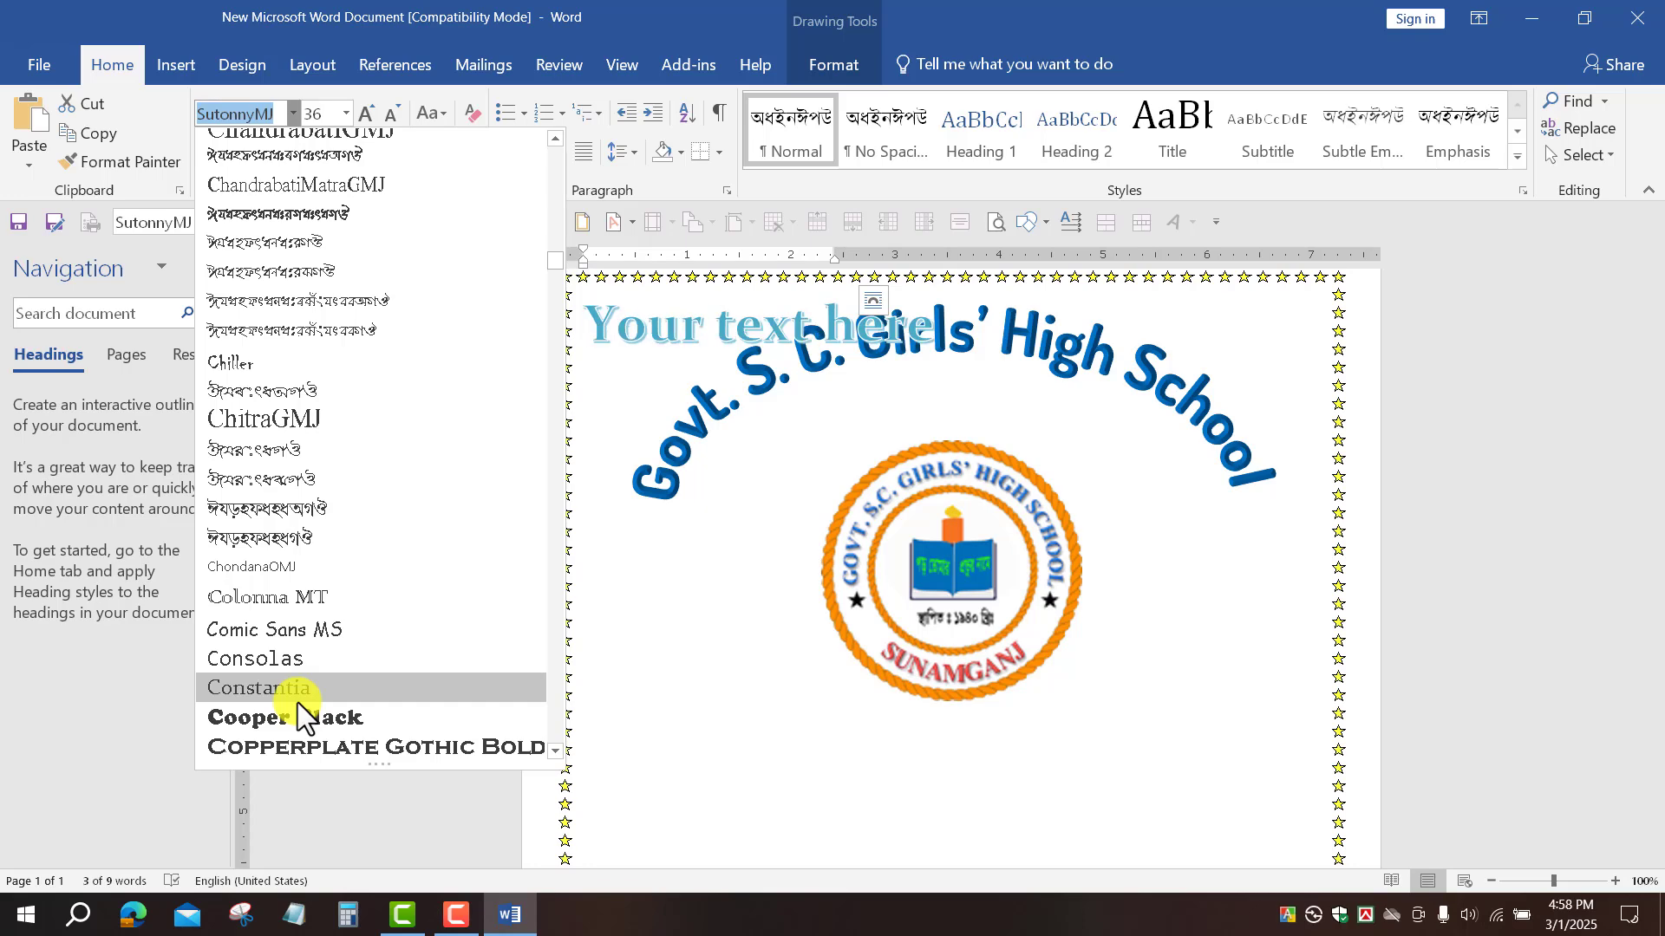
pyautogui.scroll(-20, 299, 703)
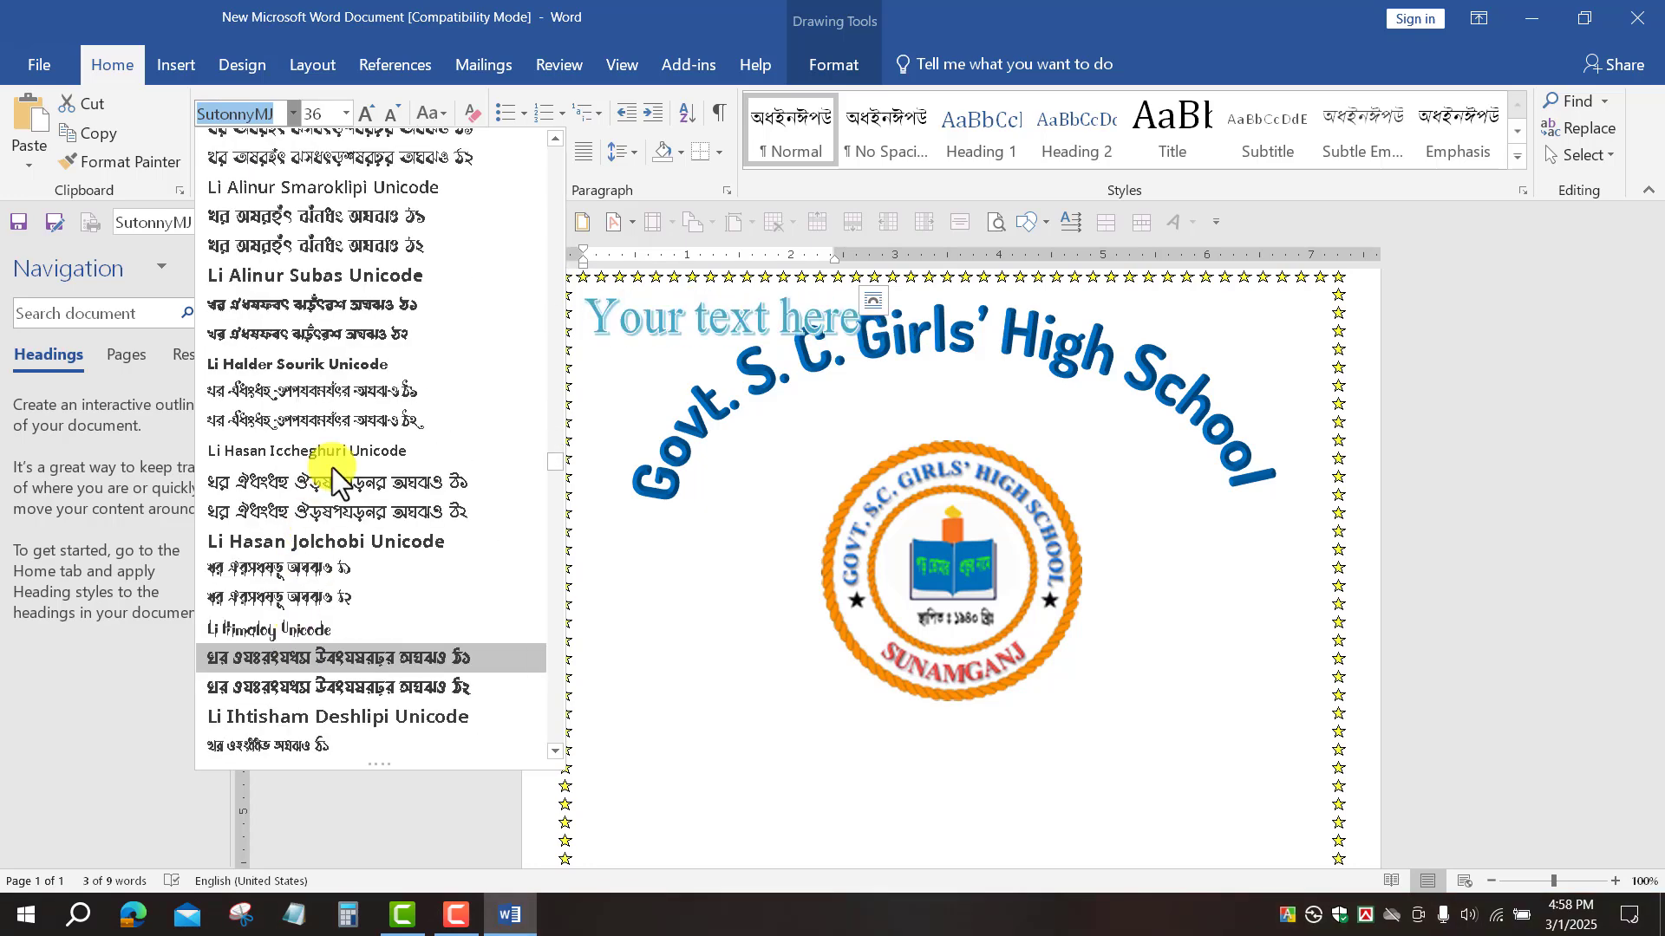
pyautogui.click(309, 276)
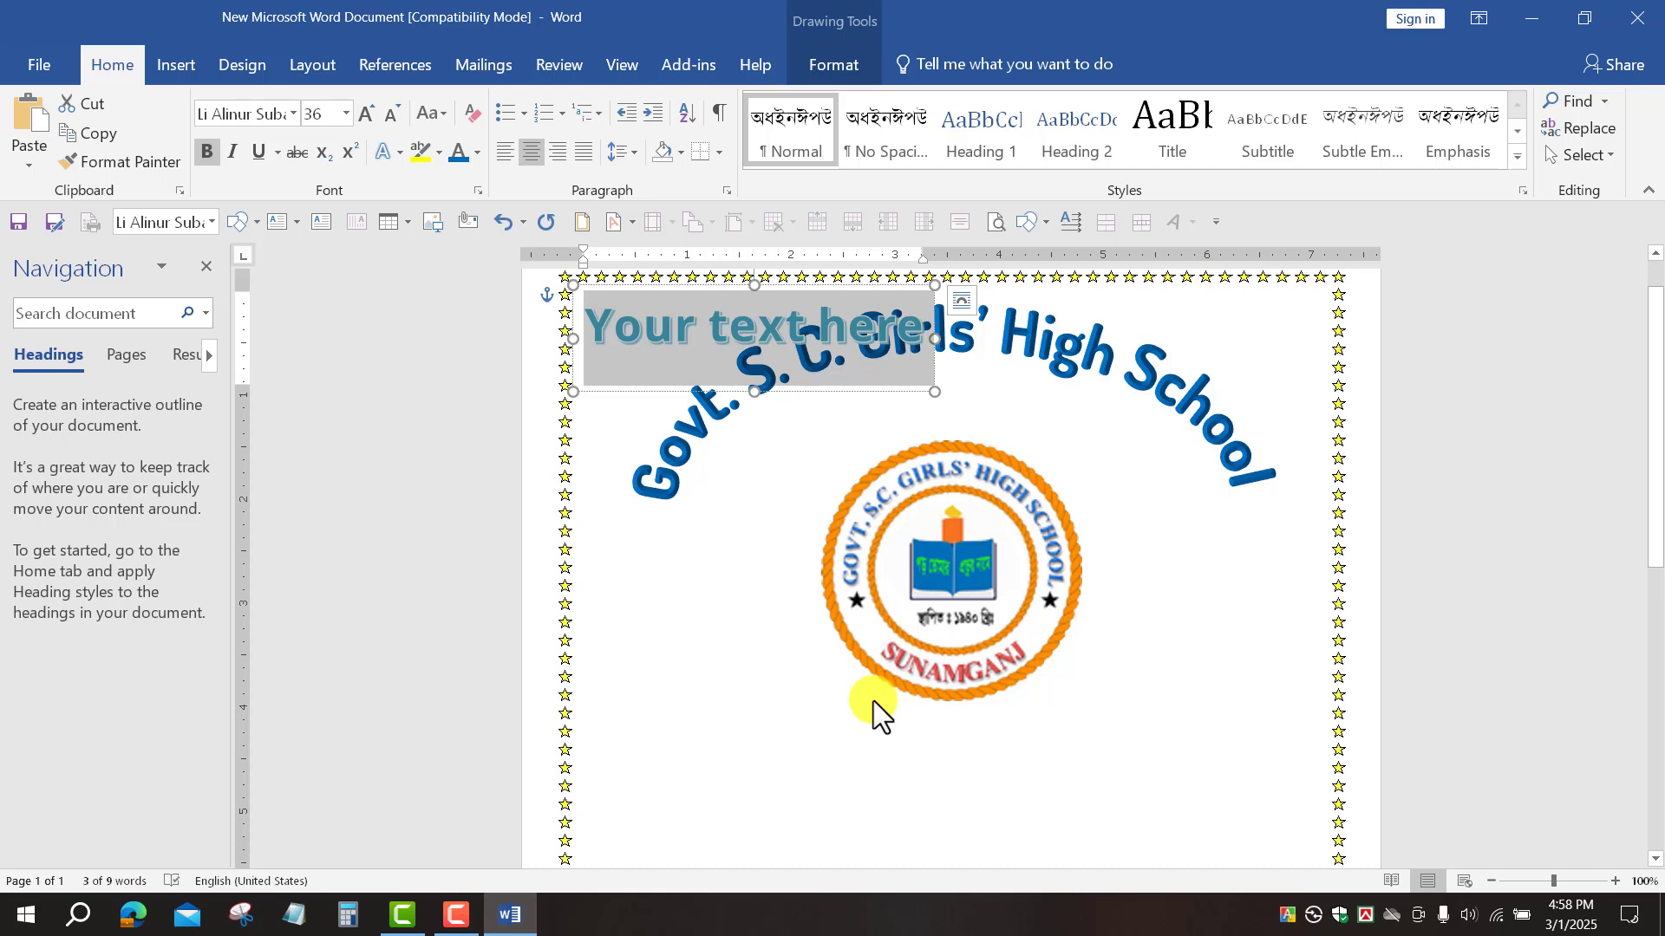
# Step: Replace the placeholder text with 'ESTD: 1940'
pyautogui.write('EST')
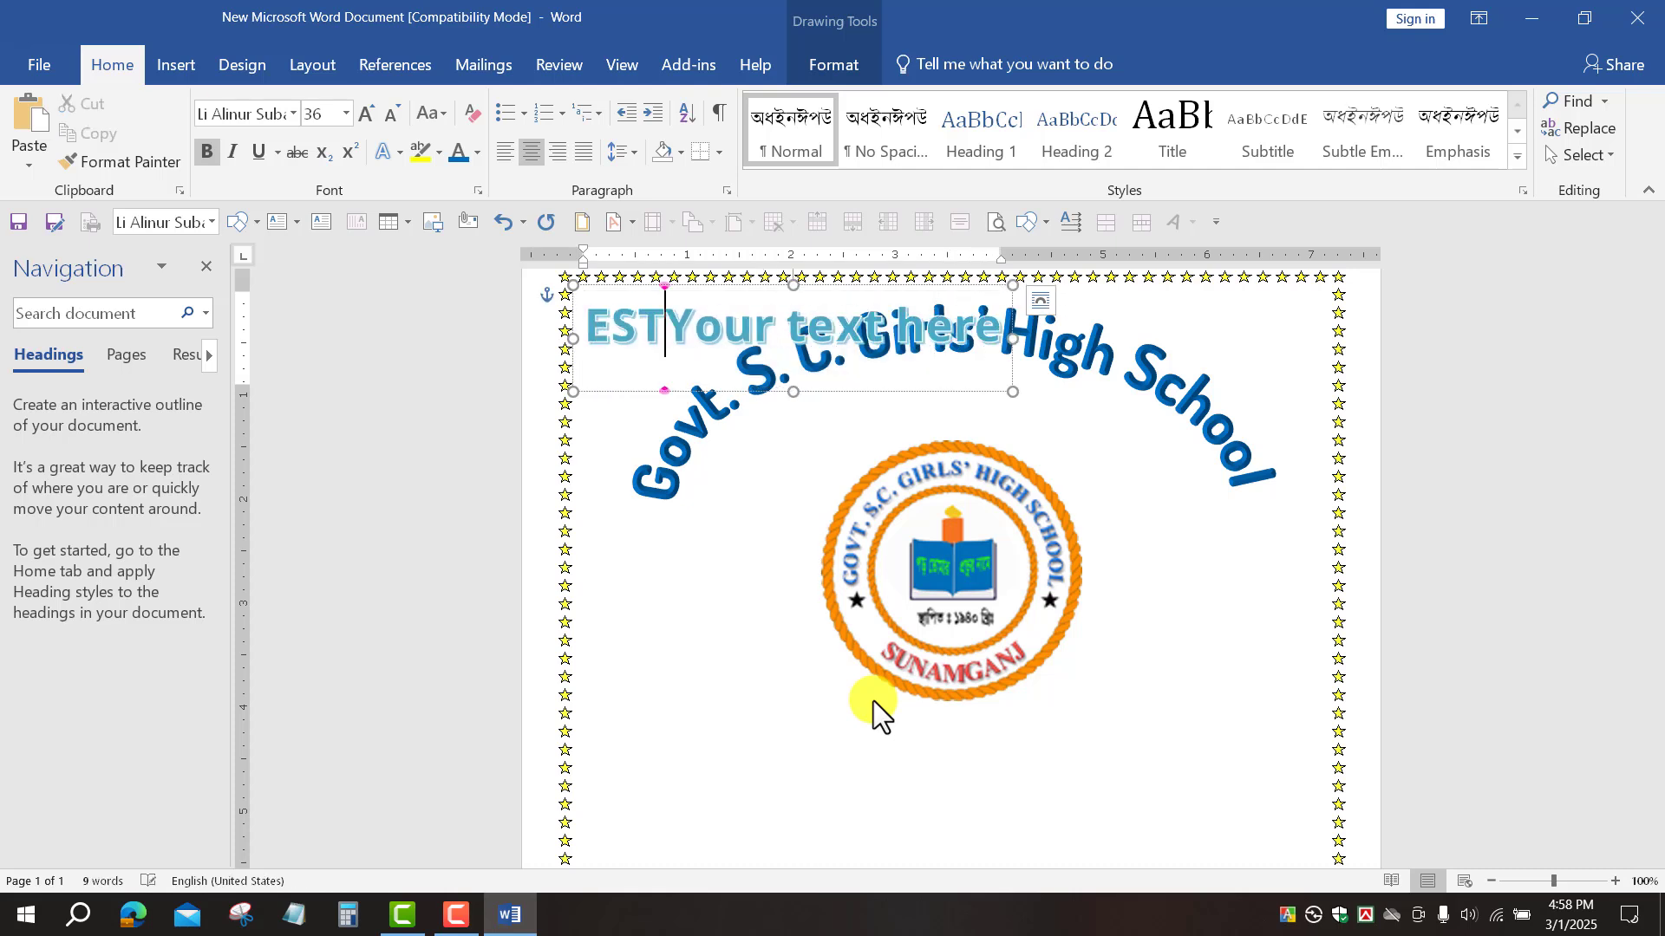
pyautogui.write('D:')
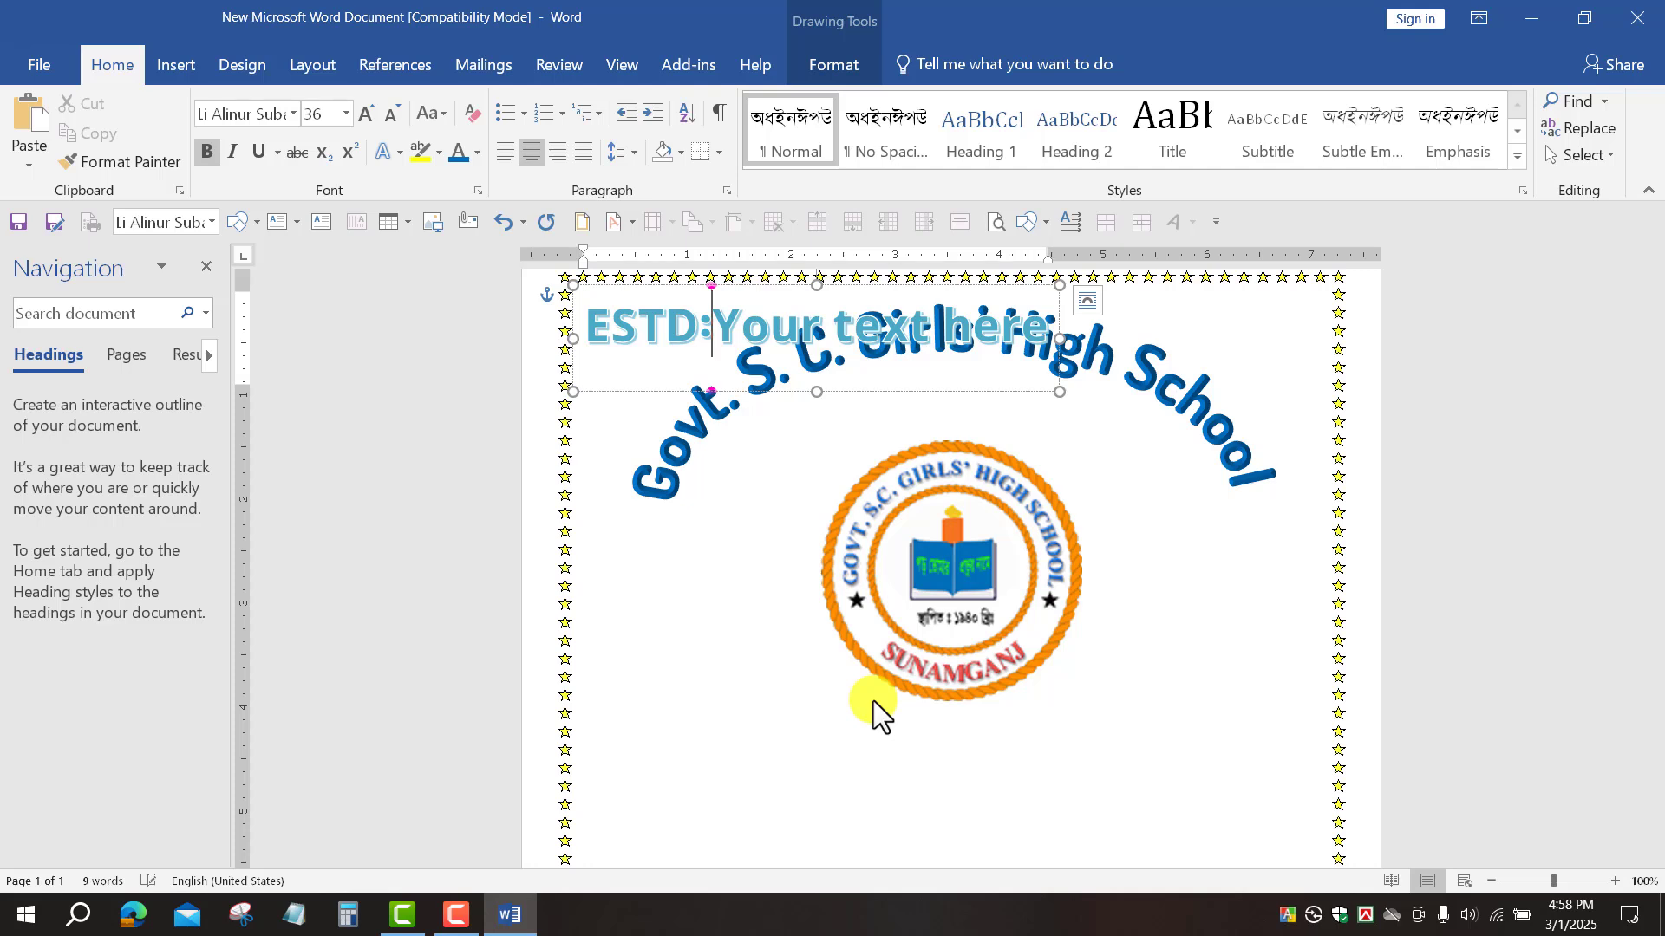
pyautogui.press('Delete')
pyautogui.press('Delete')
pyautogui.press('Delete')
pyautogui.press('Delete')
pyautogui.press('Delete')
pyautogui.press('Delete')
pyautogui.press('Delete')
pyautogui.press('Delete')
pyautogui.press('Delete')
pyautogui.press('Delete')
pyautogui.press('Delete')
pyautogui.press('Delete')
pyautogui.press('Delete')
pyautogui.press('Delete')
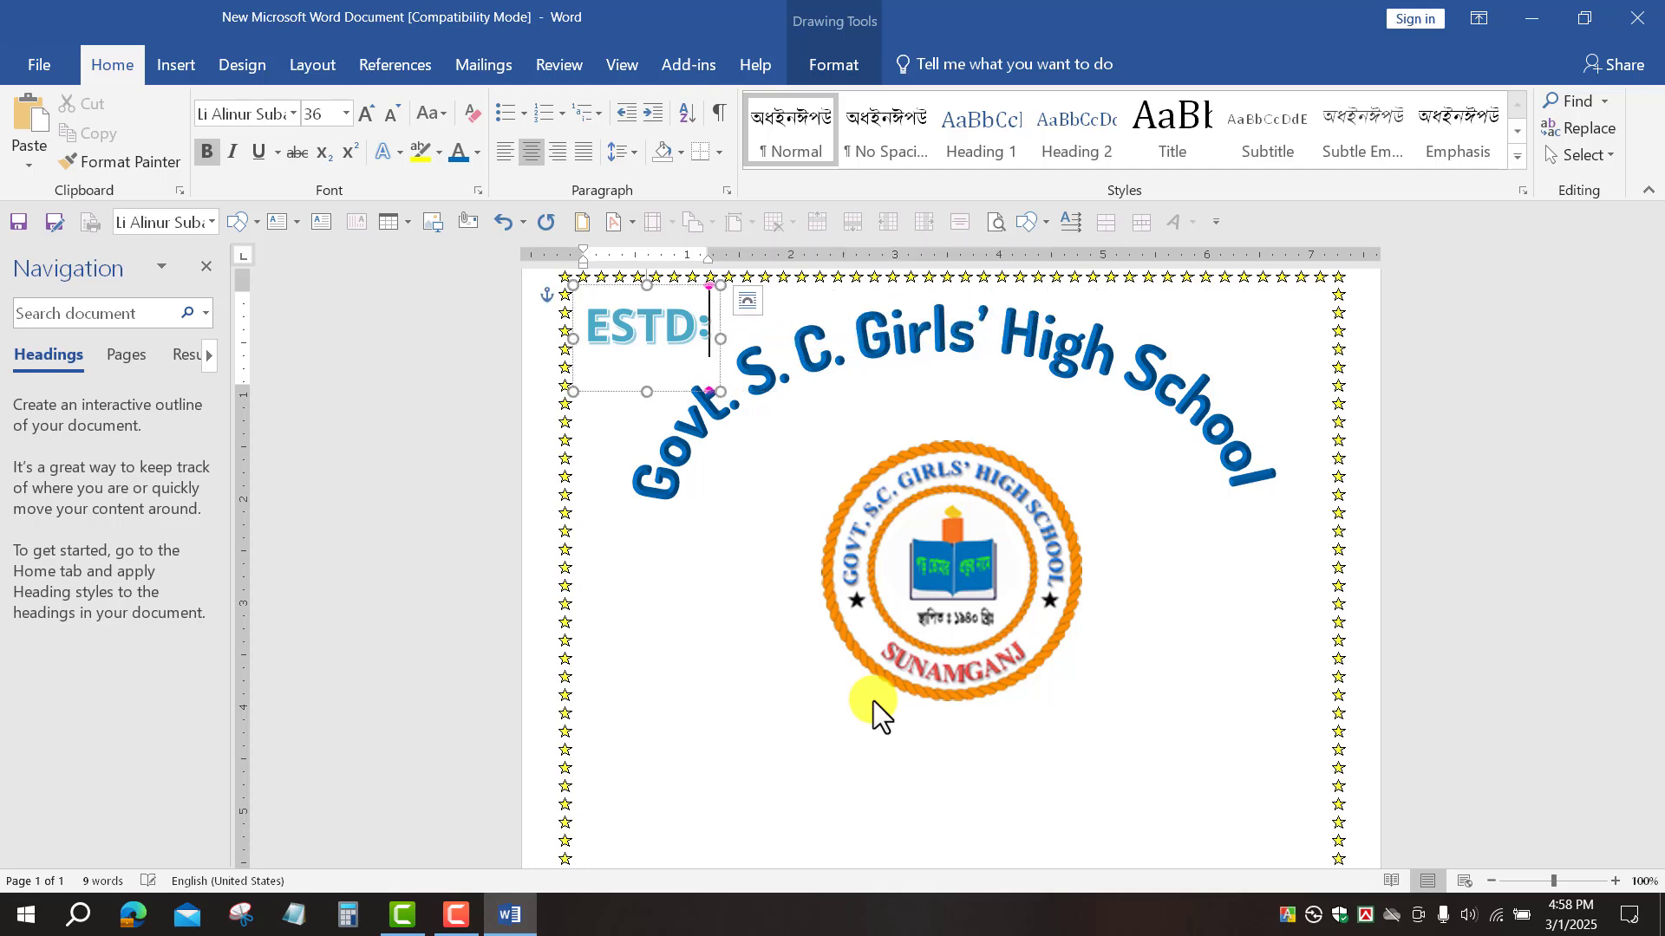
pyautogui.write('1')
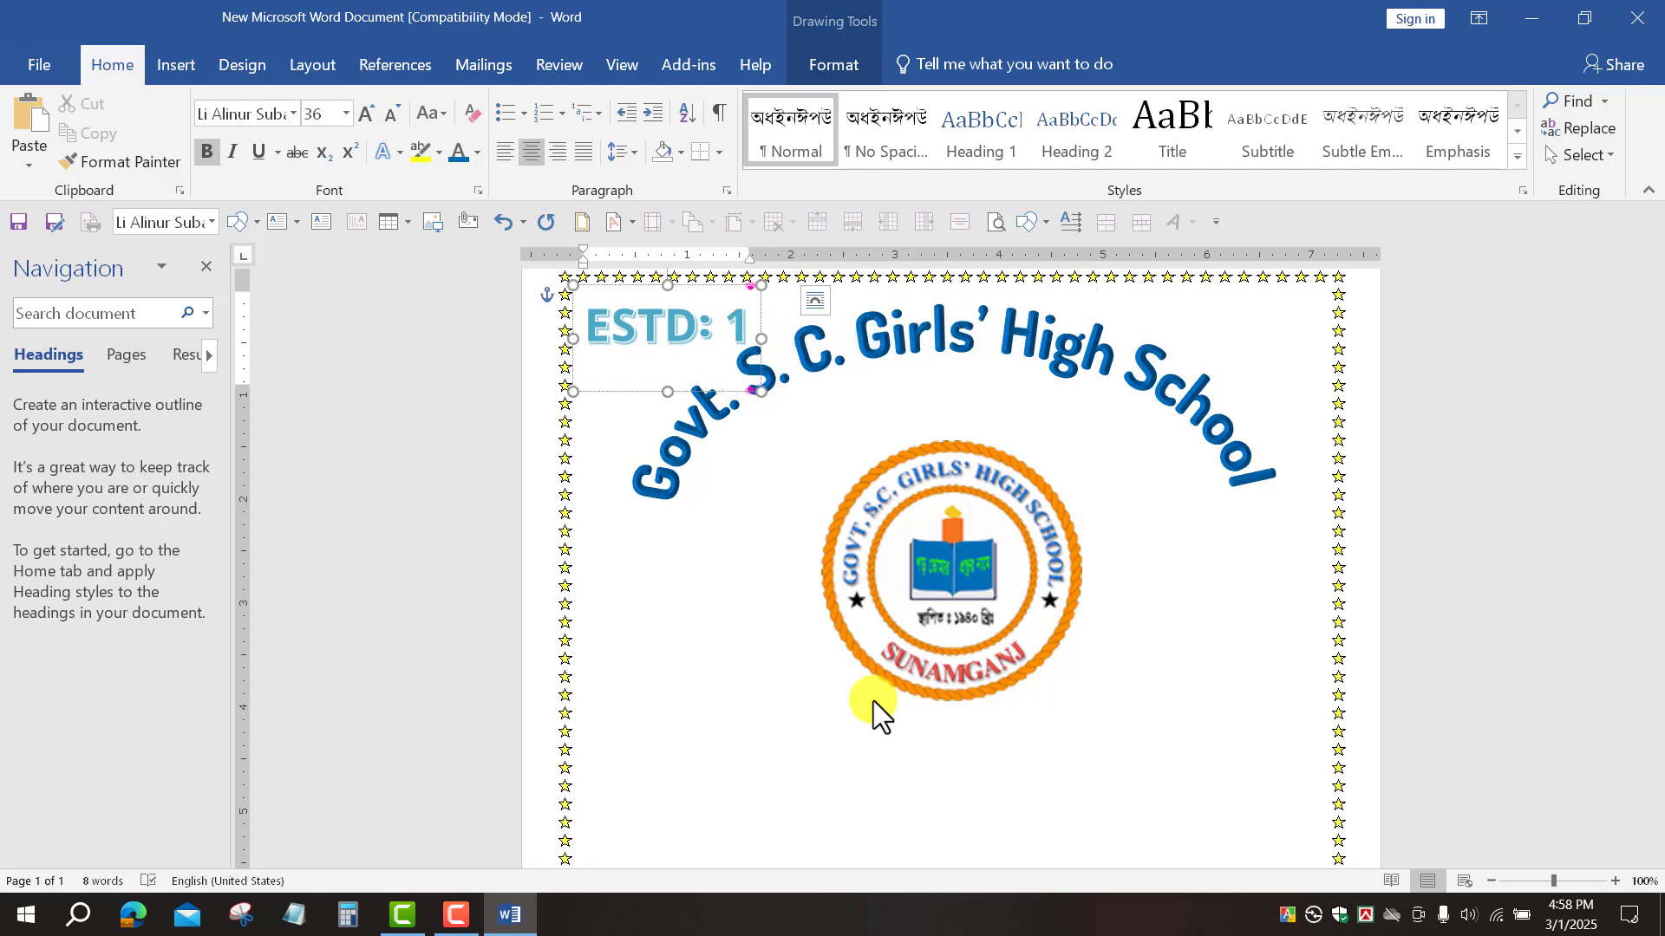
pyautogui.write('9')
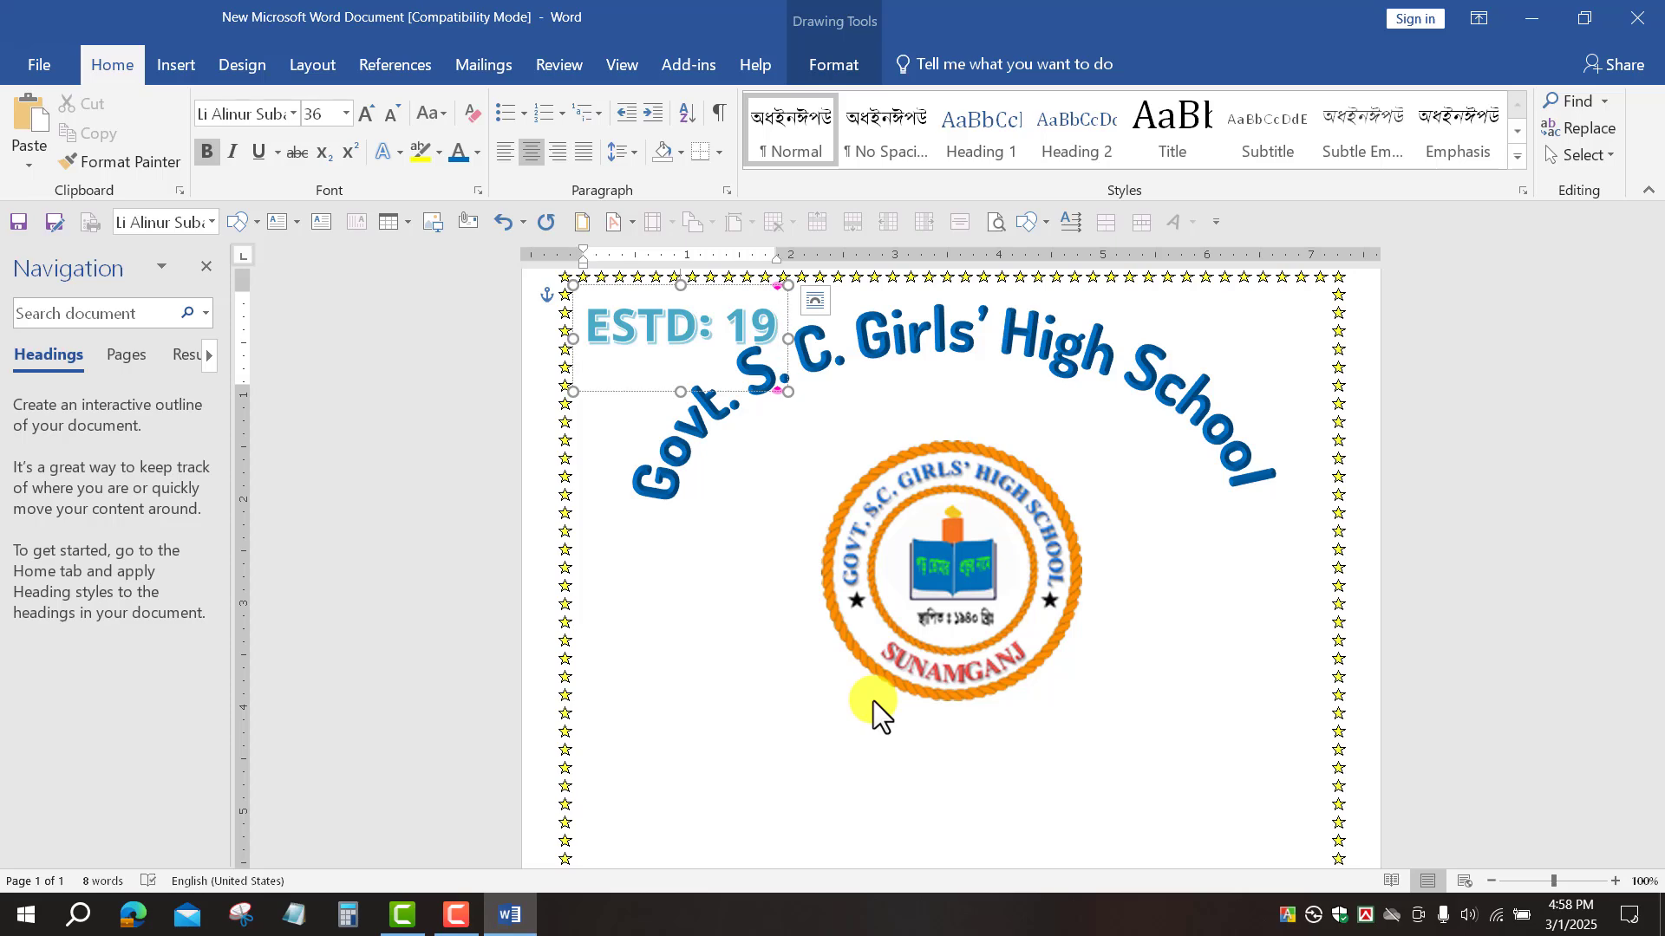
pyautogui.write('40')
pyautogui.tripleClick(652, 332)
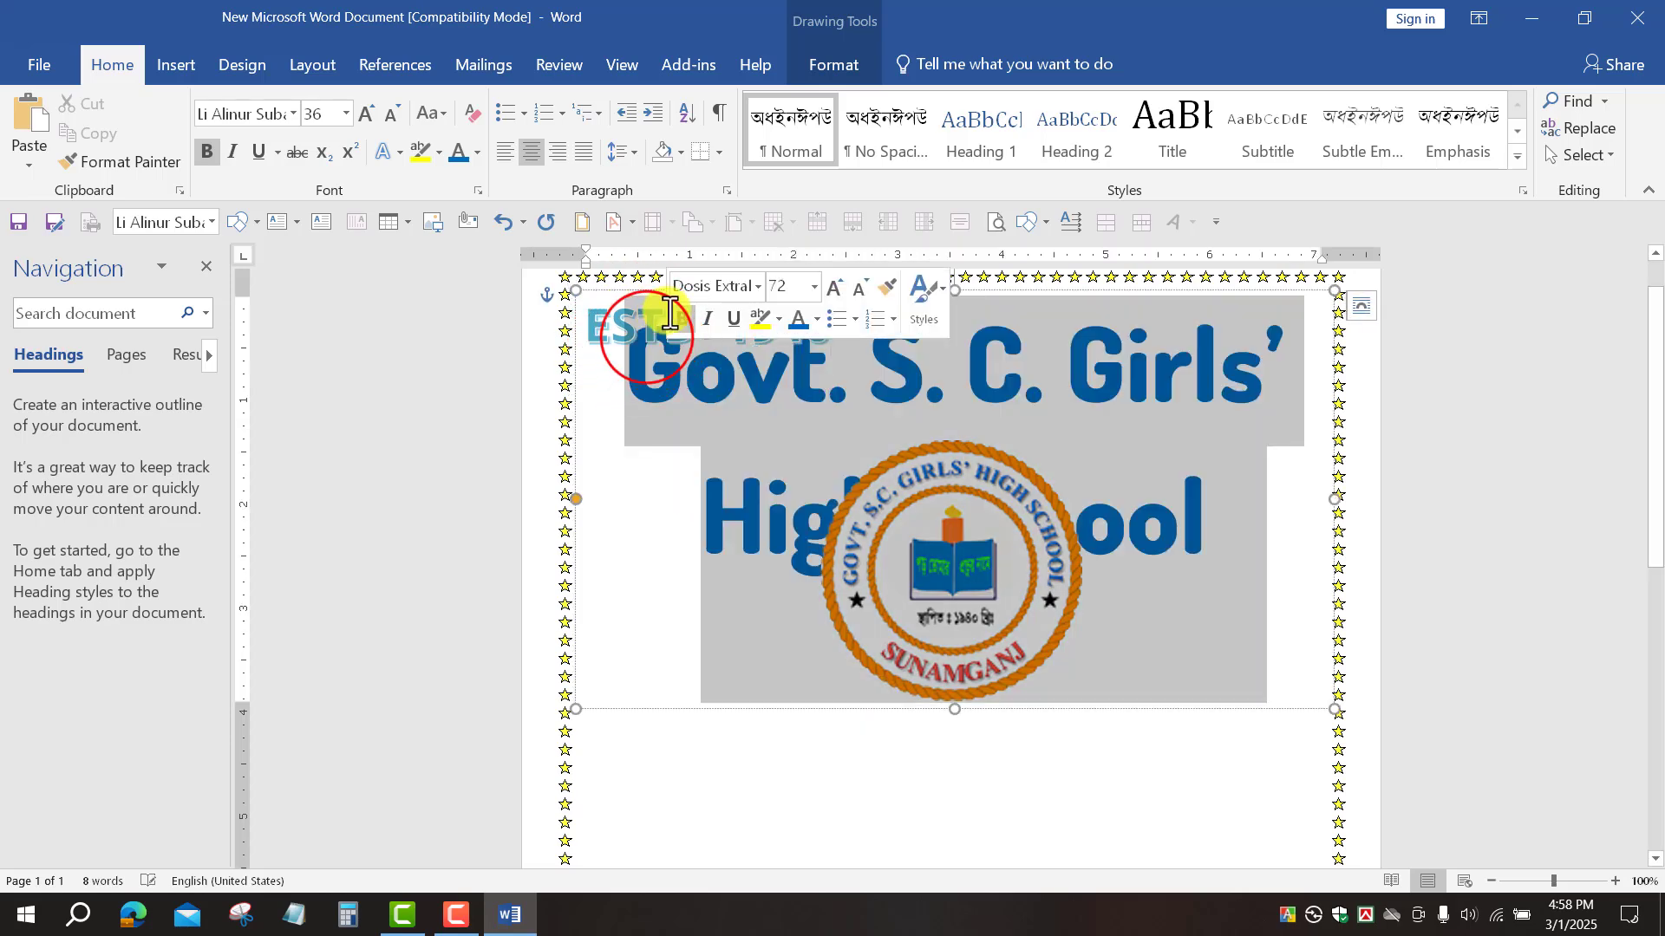
pyautogui.click(650, 336)
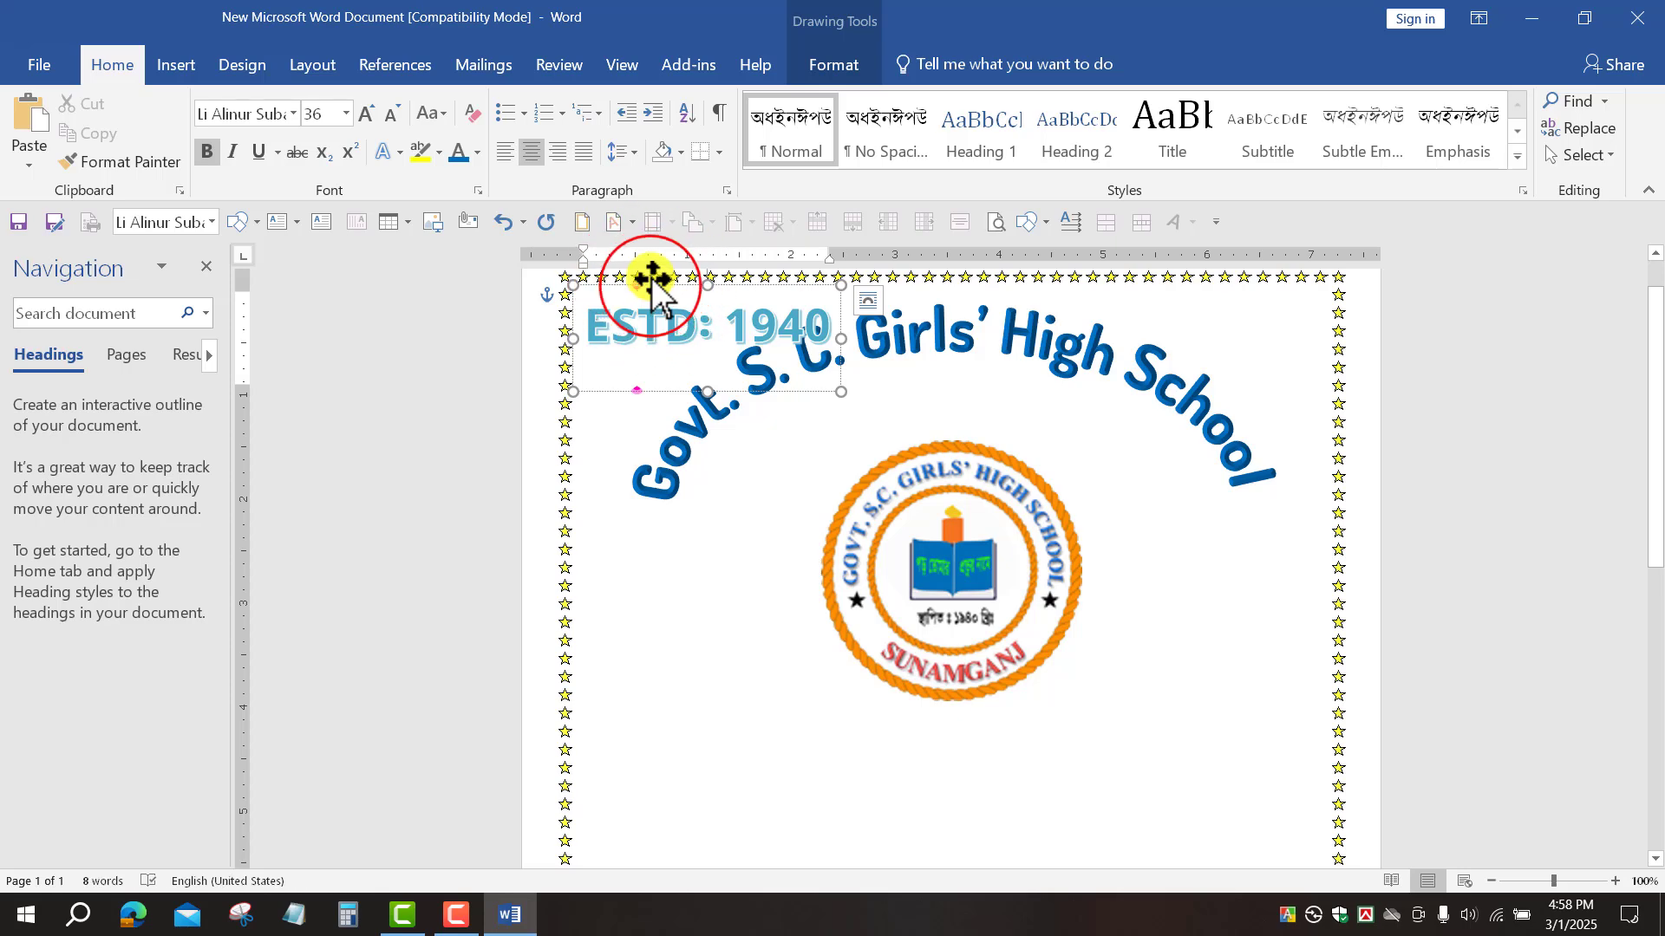
# Step: Resize the ESTD: 1940 text box so the full text is visible
pyautogui.moveTo(653, 289); pyautogui.dragTo(940, 706)
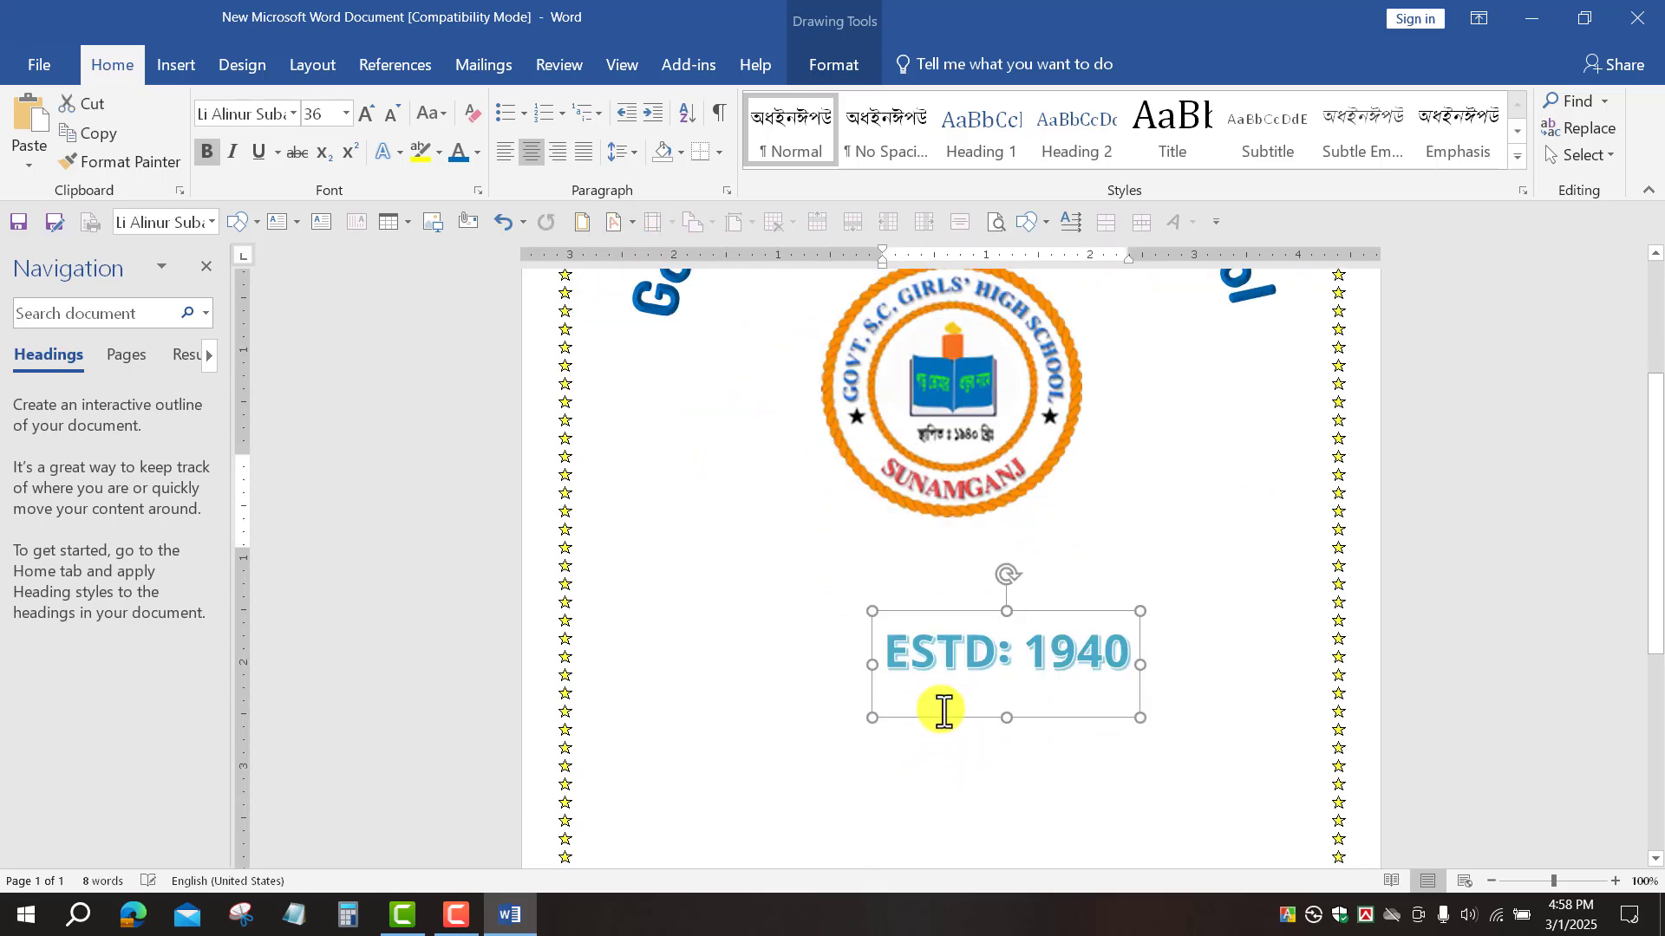
pyautogui.scroll(-2, 954, 607)
pyautogui.scroll(3, 992, 484)
pyautogui.click(1138, 729)
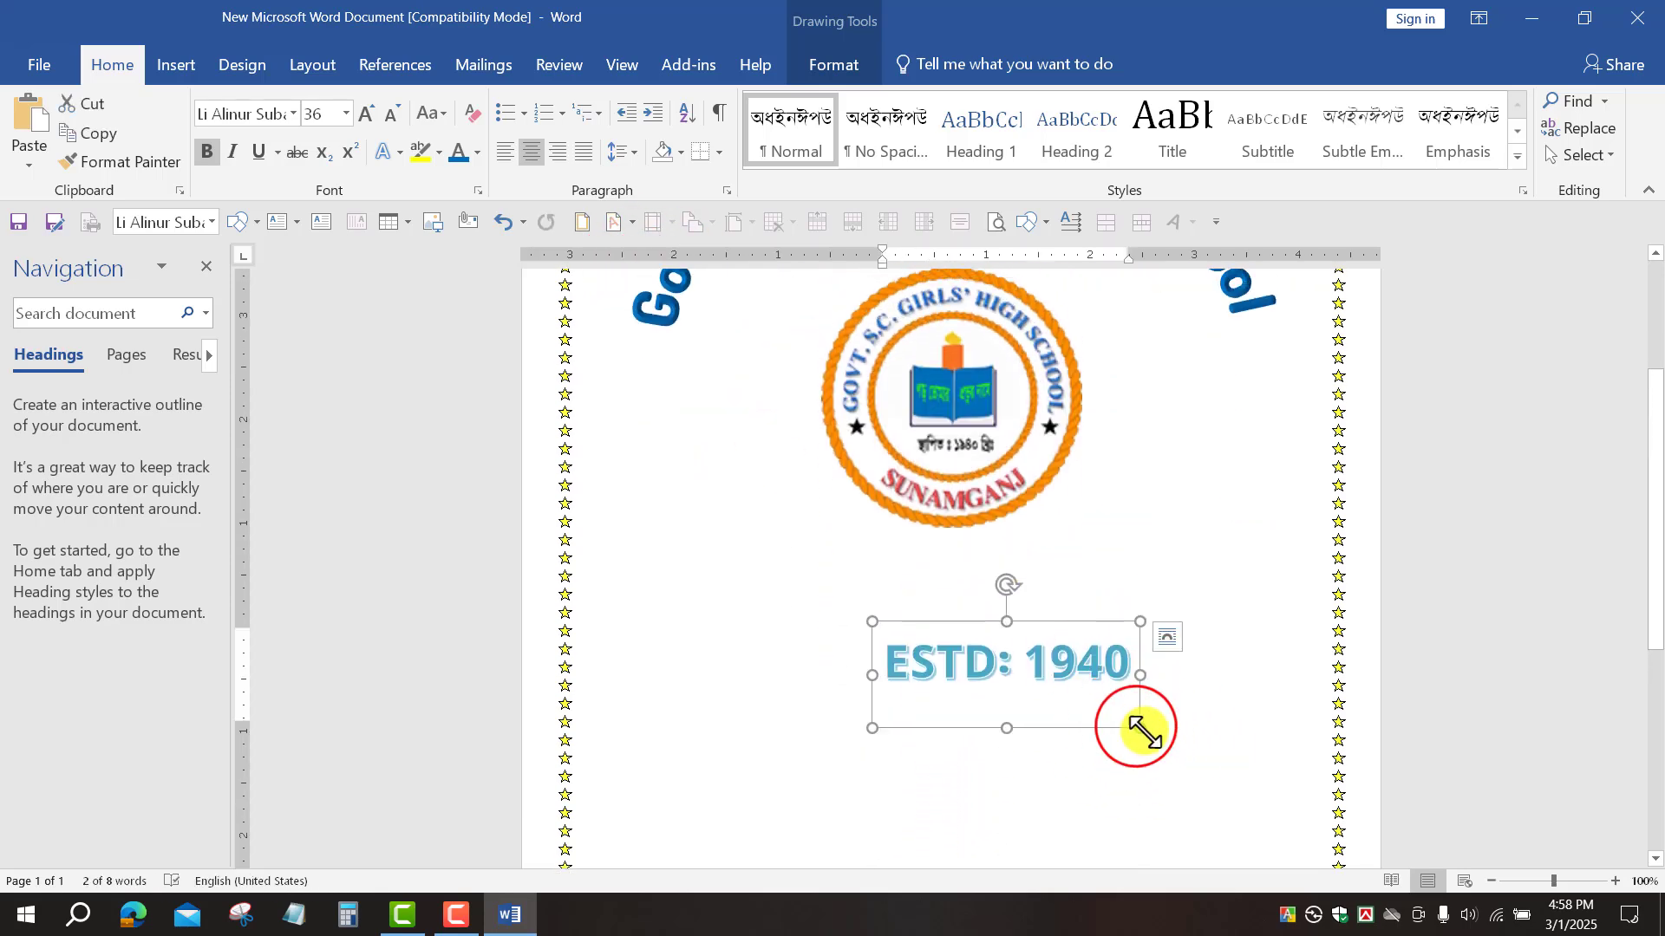
pyautogui.moveTo(1120, 702); pyautogui.dragTo(1157, 659)
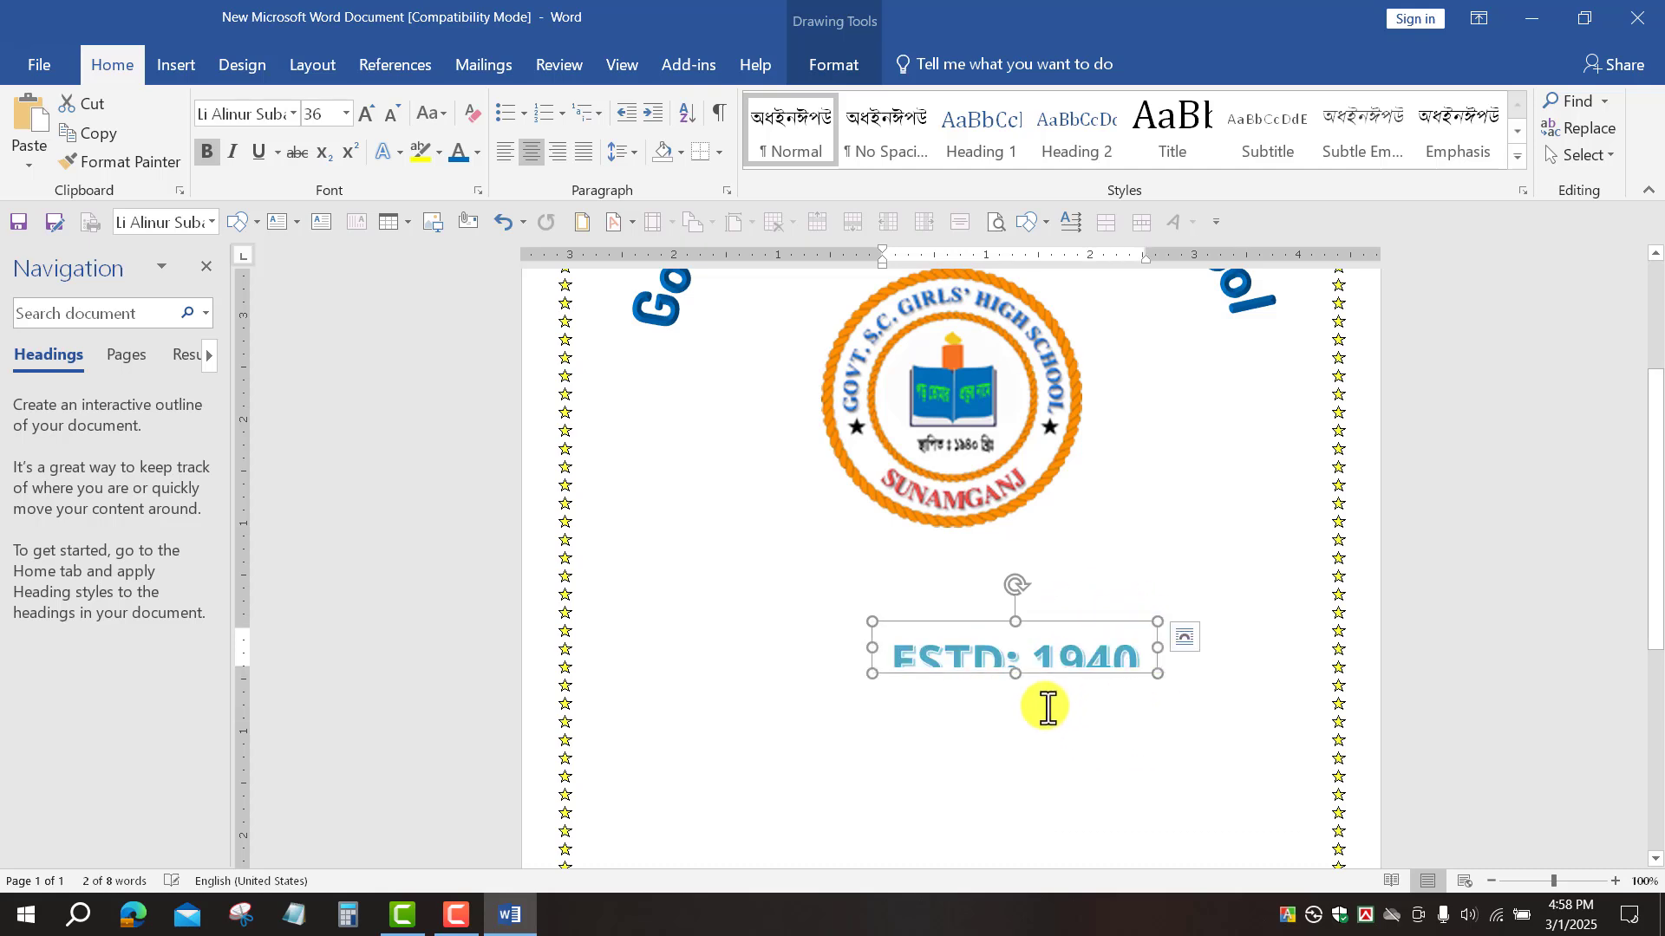
pyautogui.moveTo(1006, 672); pyautogui.dragTo(1017, 690)
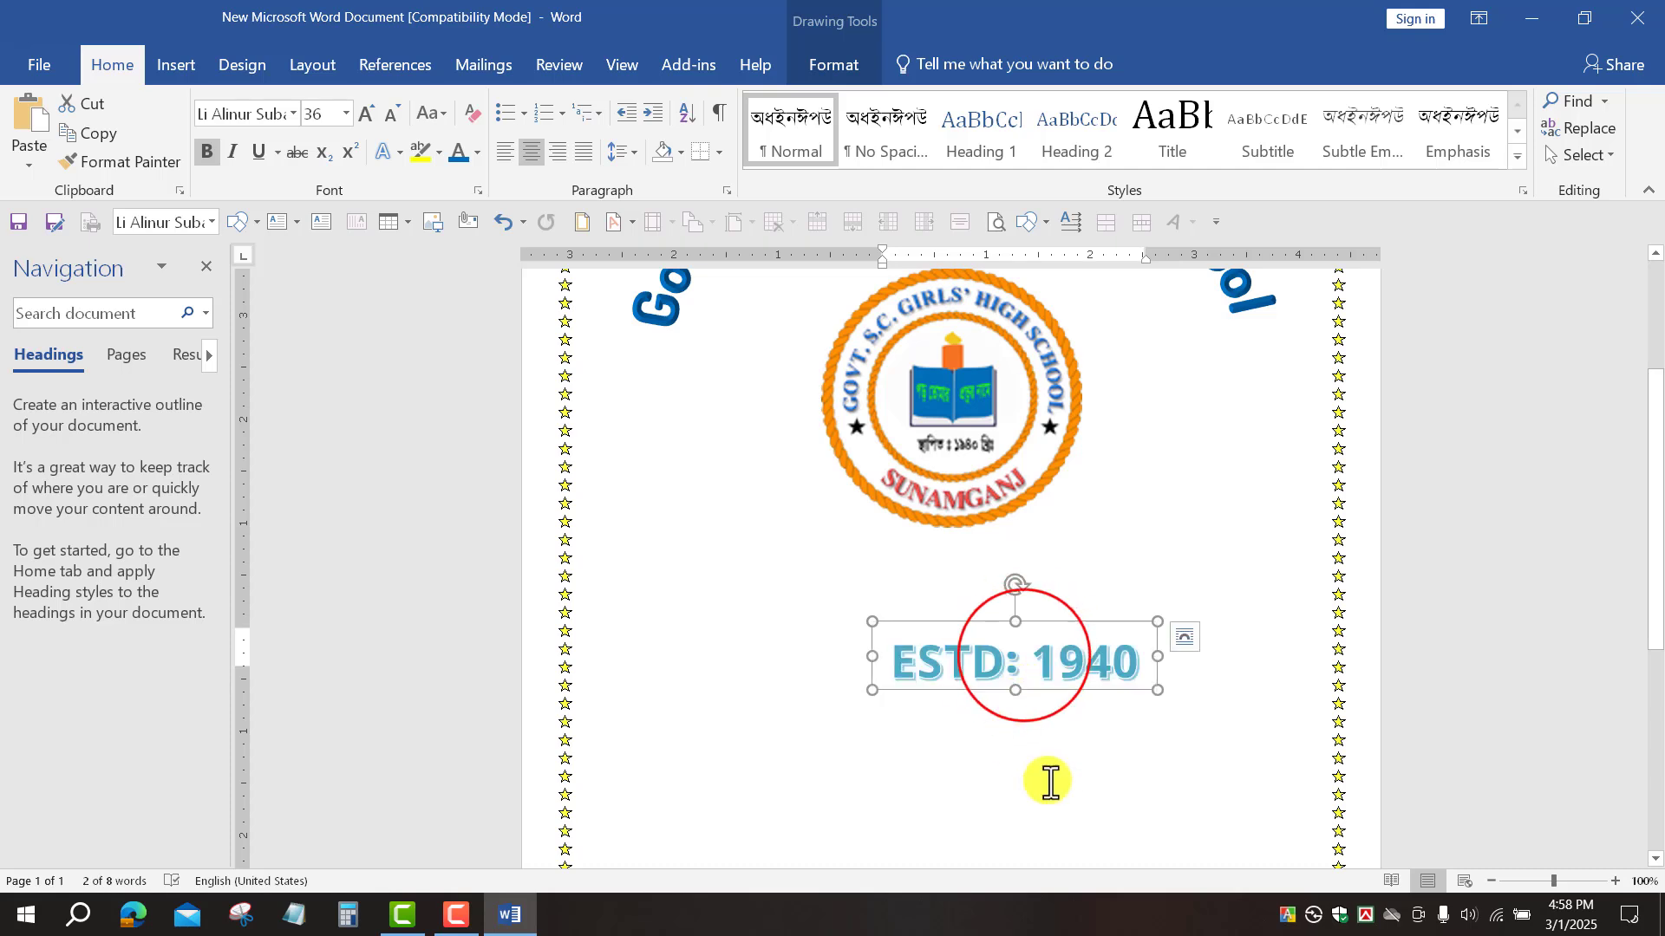
# Step: Move the ESTD: 1940 box up to sit centred just below the logo
pyautogui.click(1030, 663)
pyautogui.moveTo(1030, 624)
pyautogui.mouseDown()
pyautogui.moveTo(966, 558)
pyautogui.moveTo(1044, 602)
pyautogui.mouseUp()
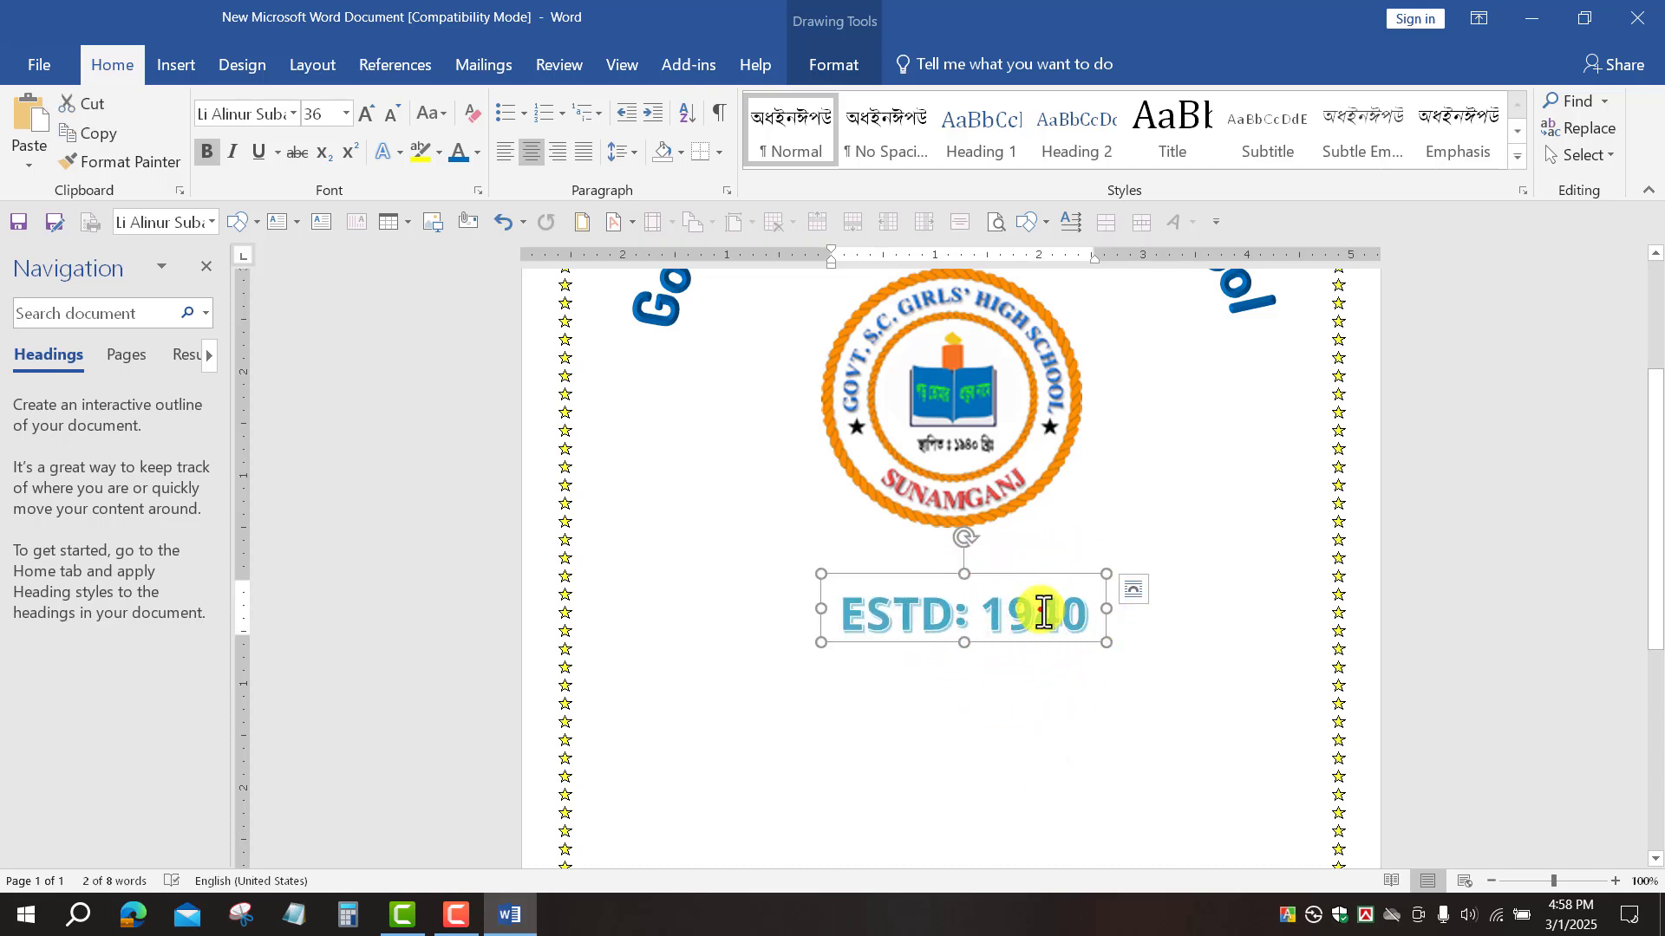
pyautogui.click(1218, 768)
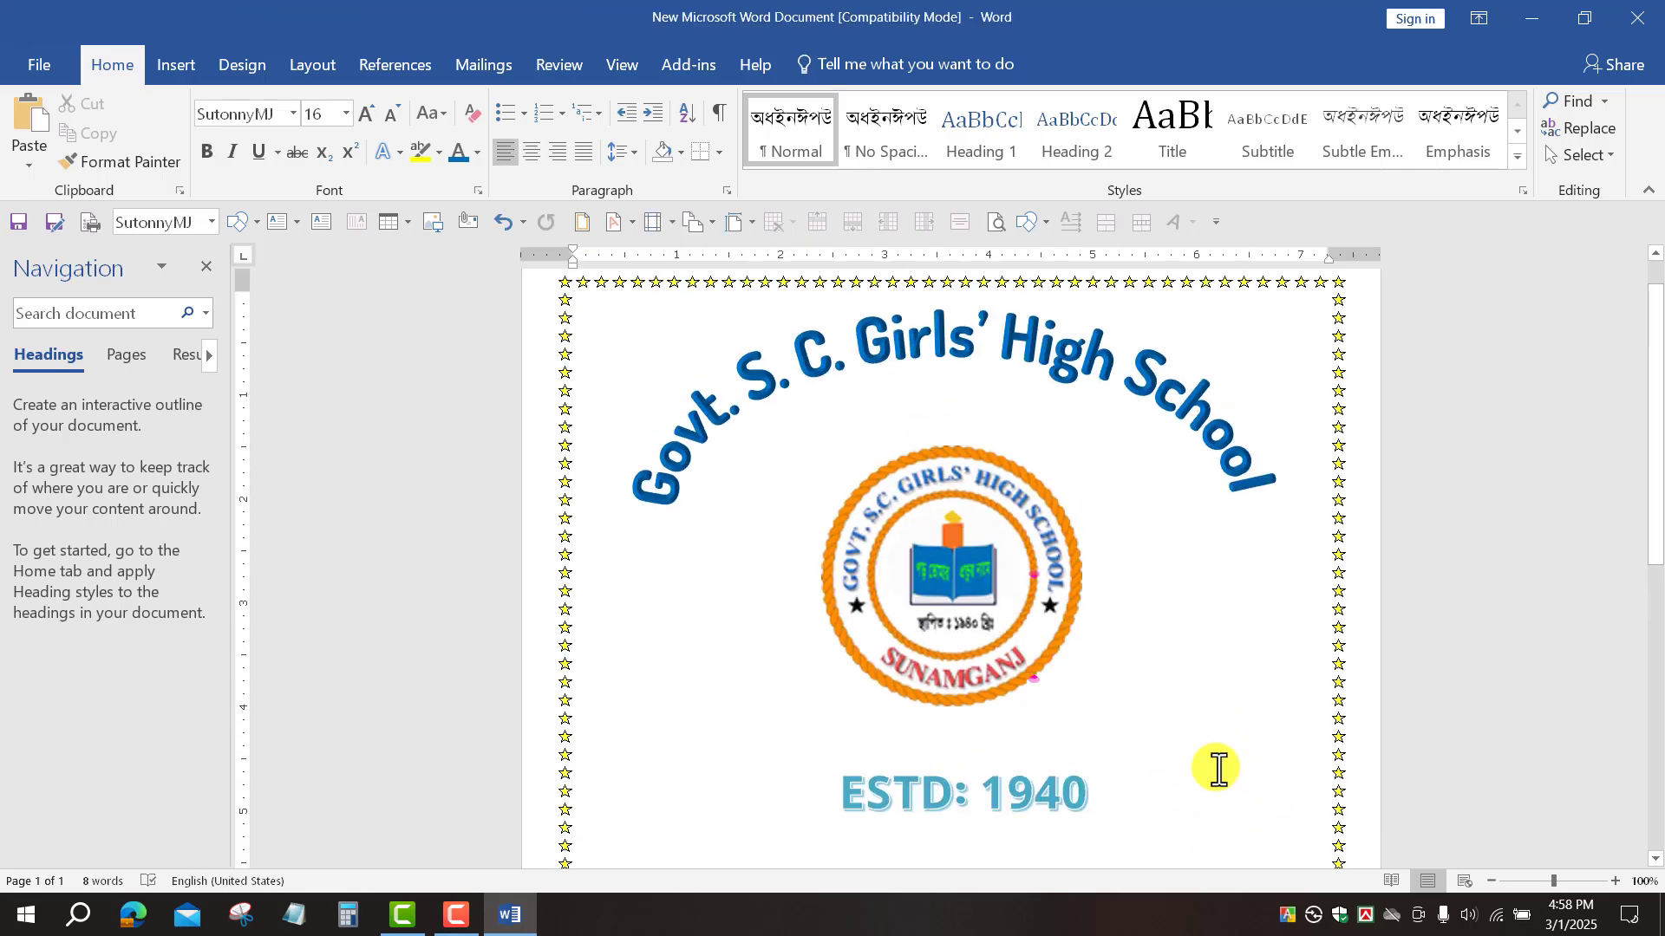
pyautogui.scroll(-4, 996, 658)
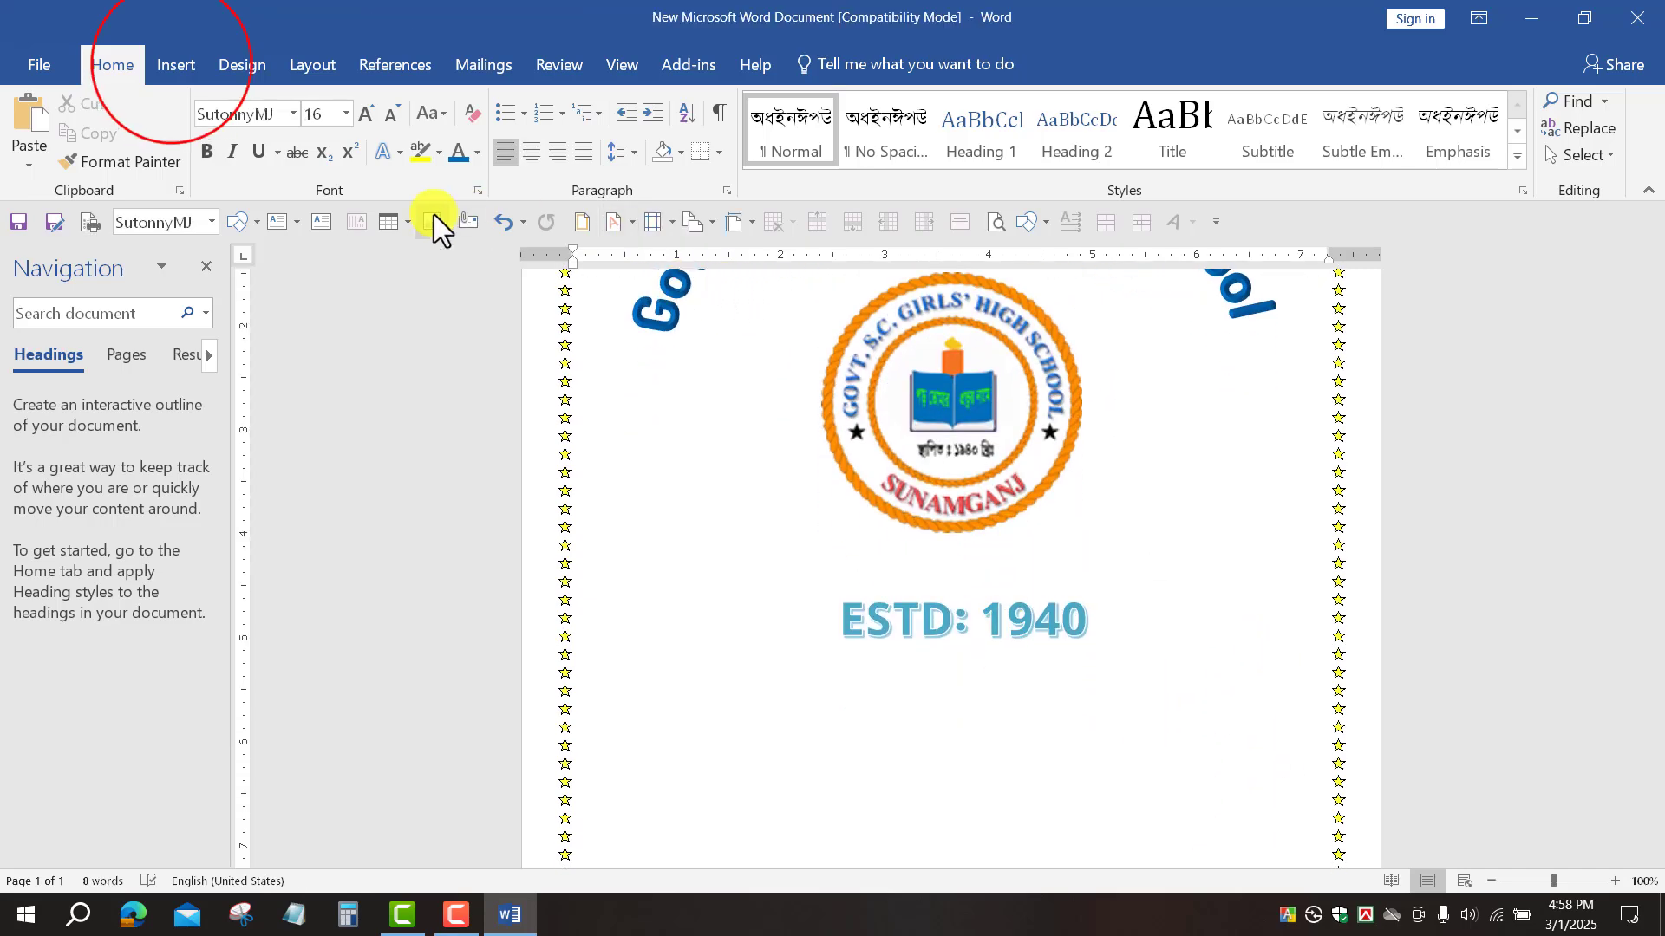
# Step: Draw a flowchart rounded rectangle over the ESTD: 1940 text
pyautogui.click(172, 64)
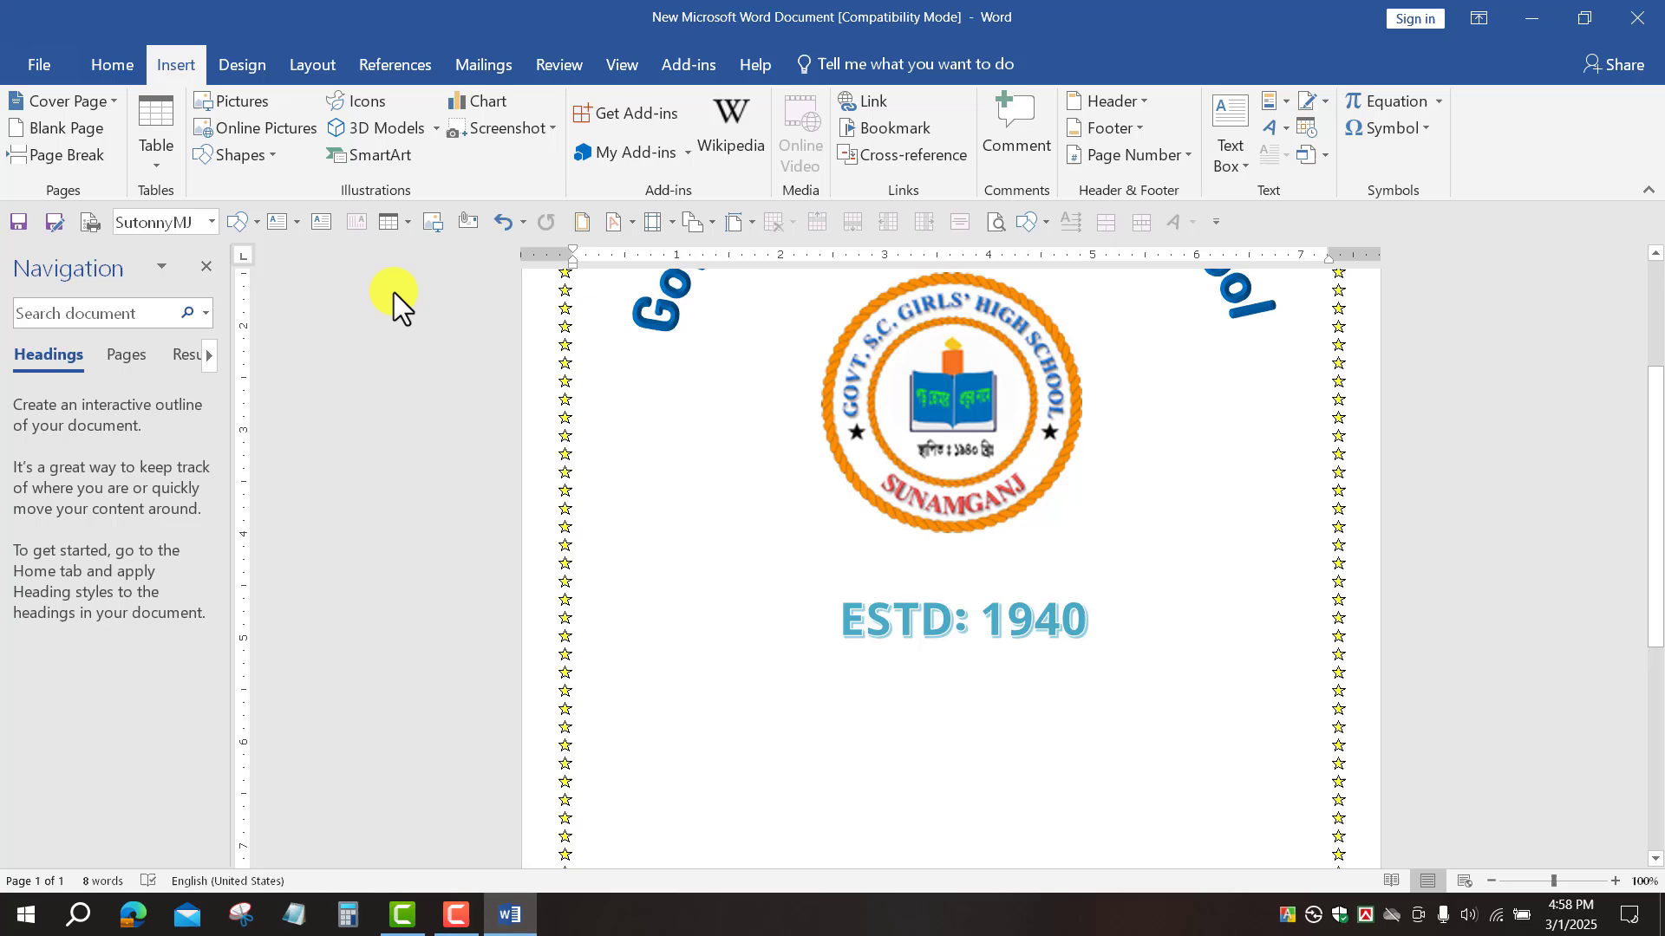
pyautogui.click(267, 155)
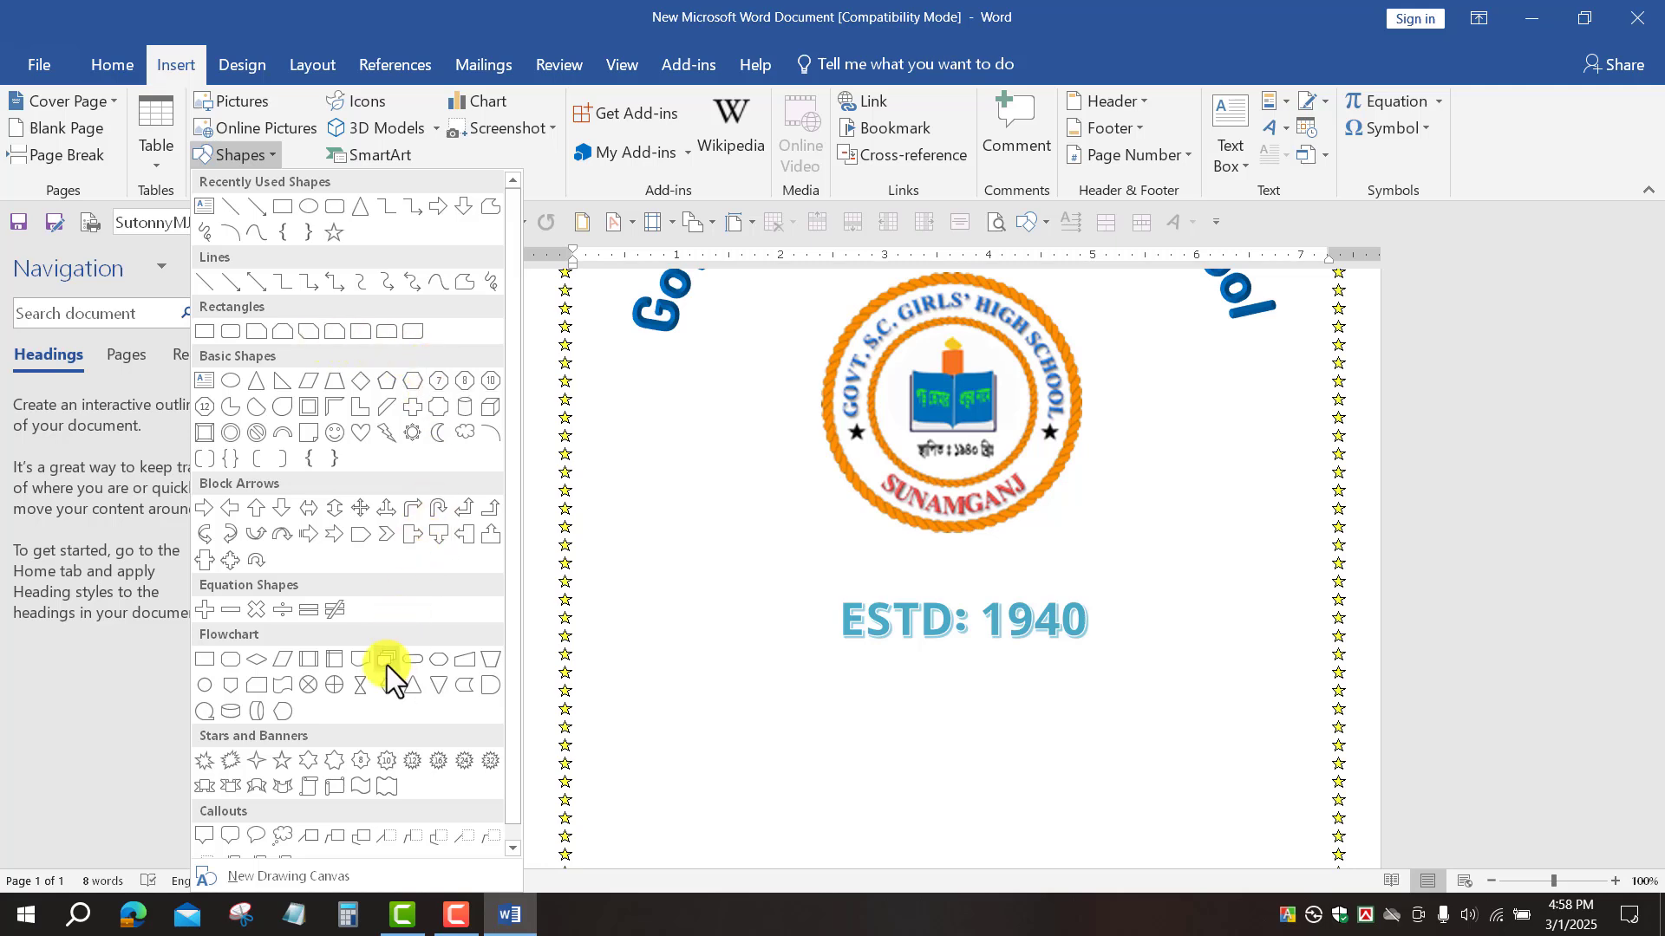
pyautogui.click(232, 659)
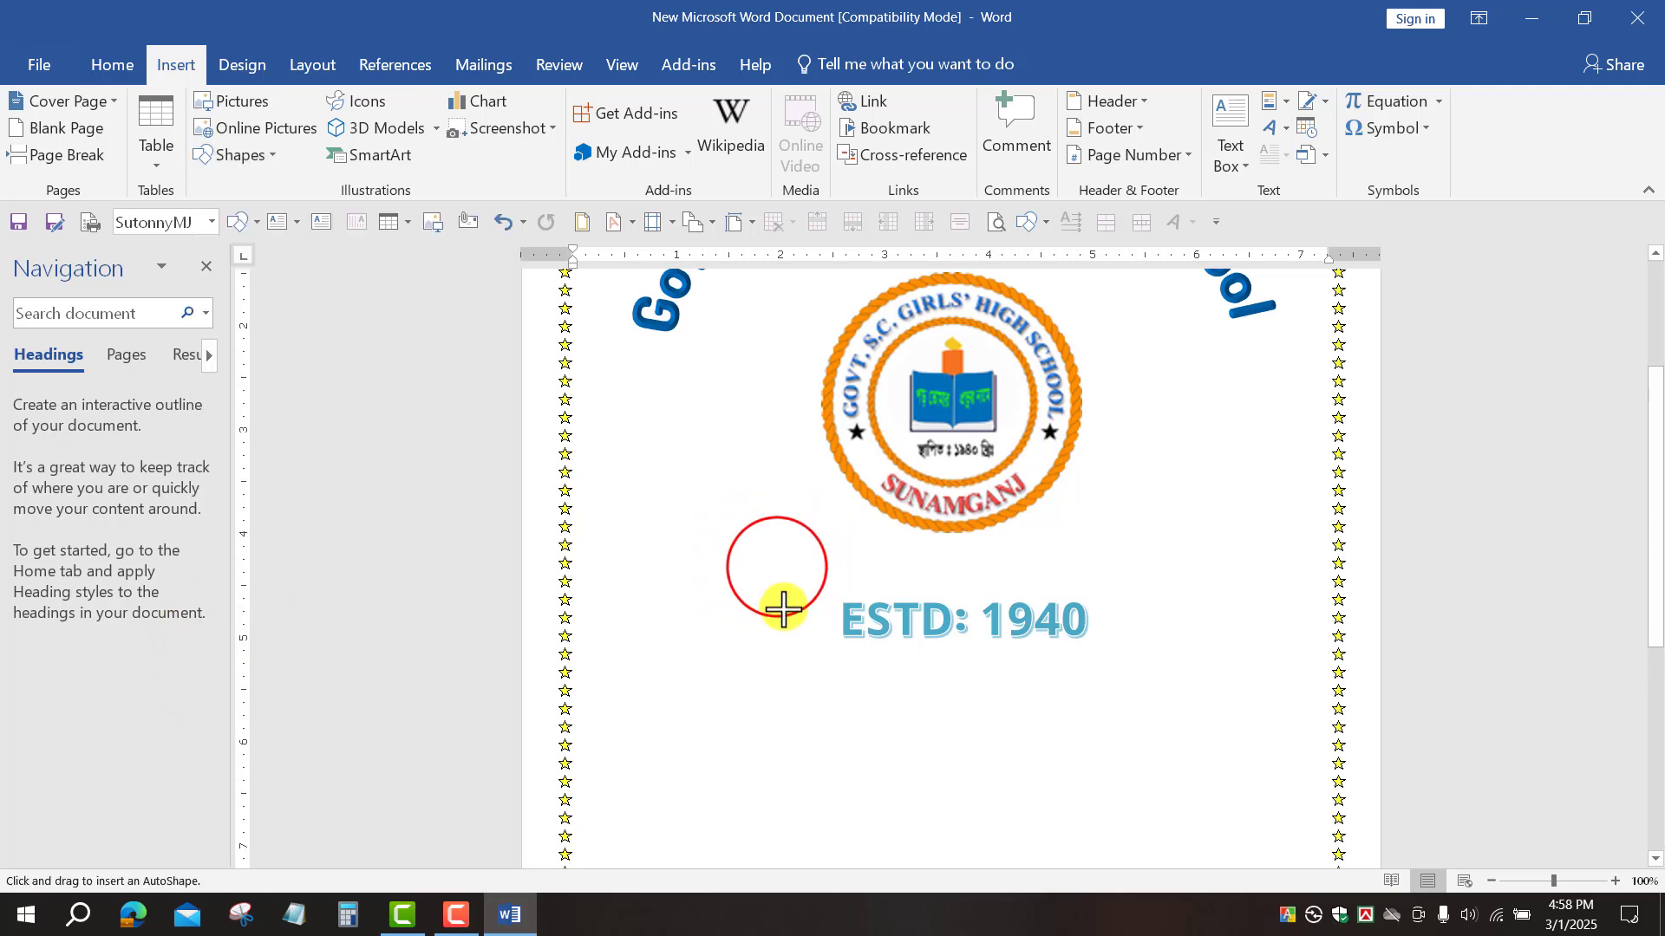
pyautogui.moveTo(774, 569)
pyautogui.mouseDown()
pyautogui.moveTo(1055, 664)
pyautogui.moveTo(1141, 668)
pyautogui.mouseUp()
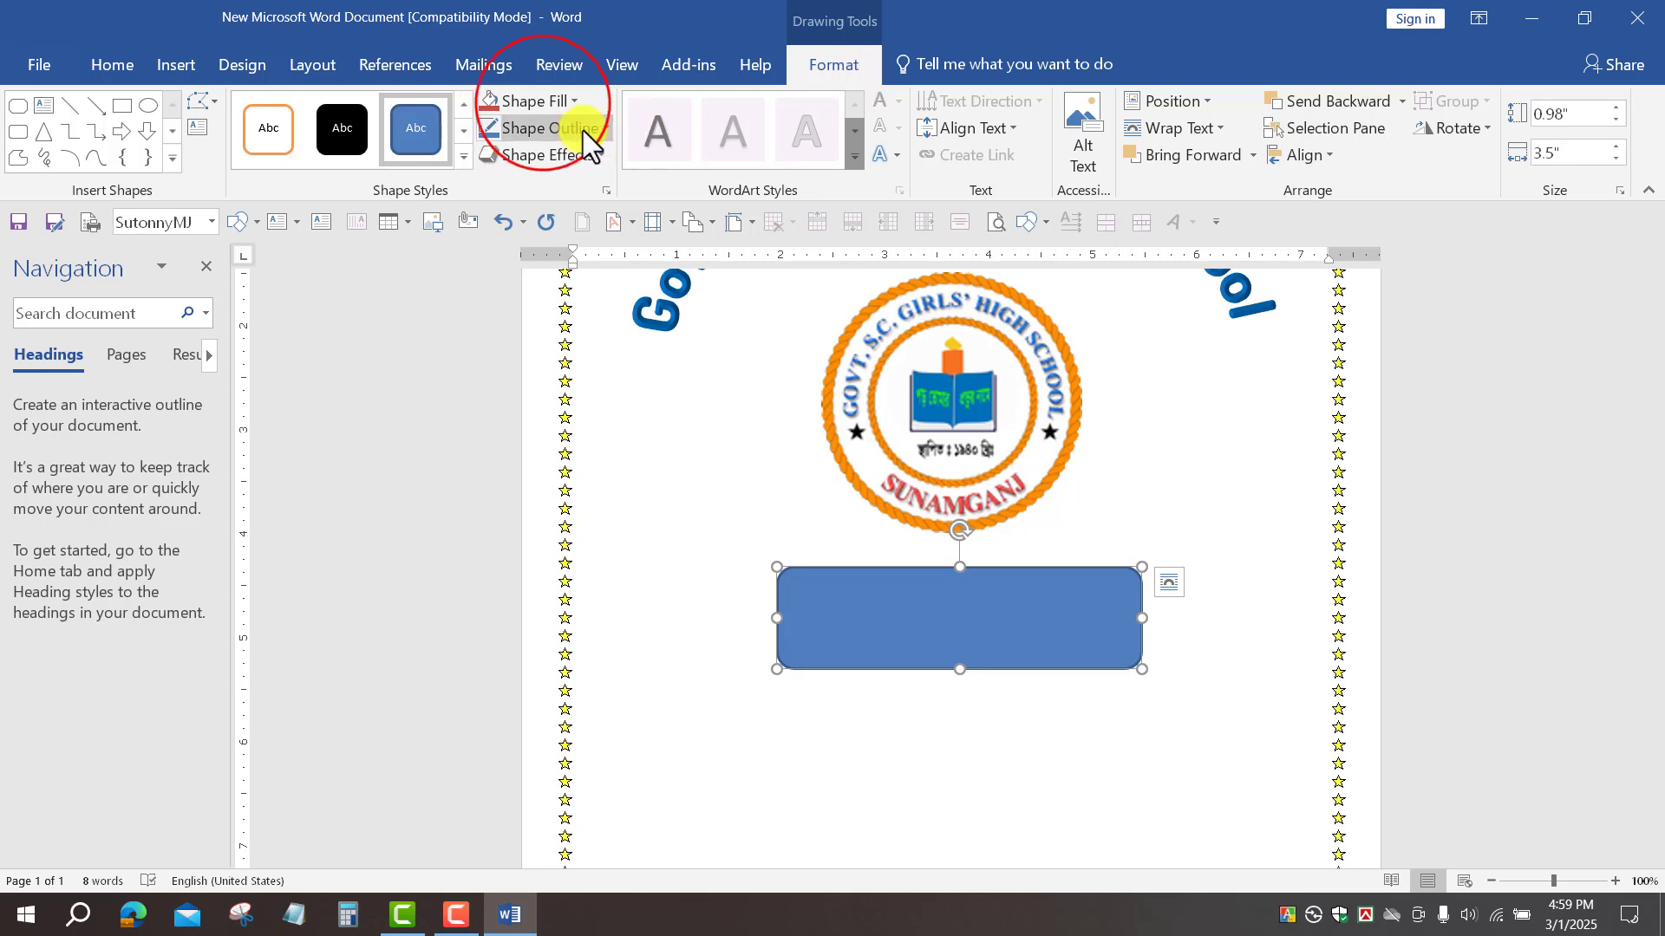
# Step: Give the rectangle No Fill and a 1 pt Light Blue outline, then trim its size
pyautogui.click(543, 104)
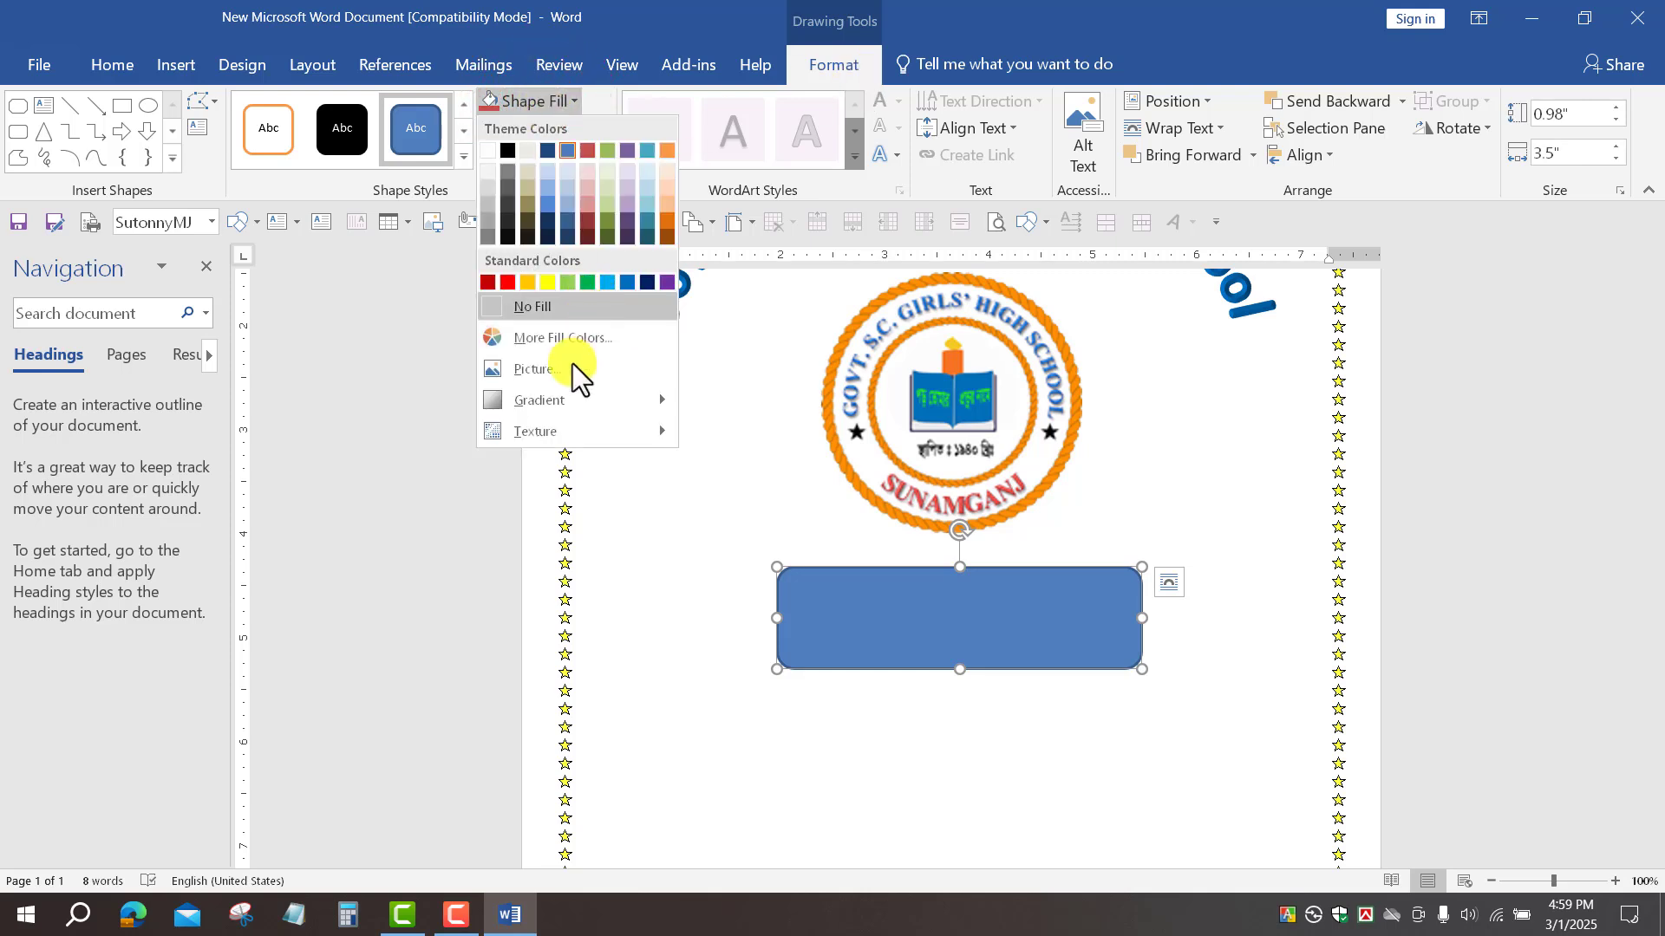
pyautogui.click(555, 307)
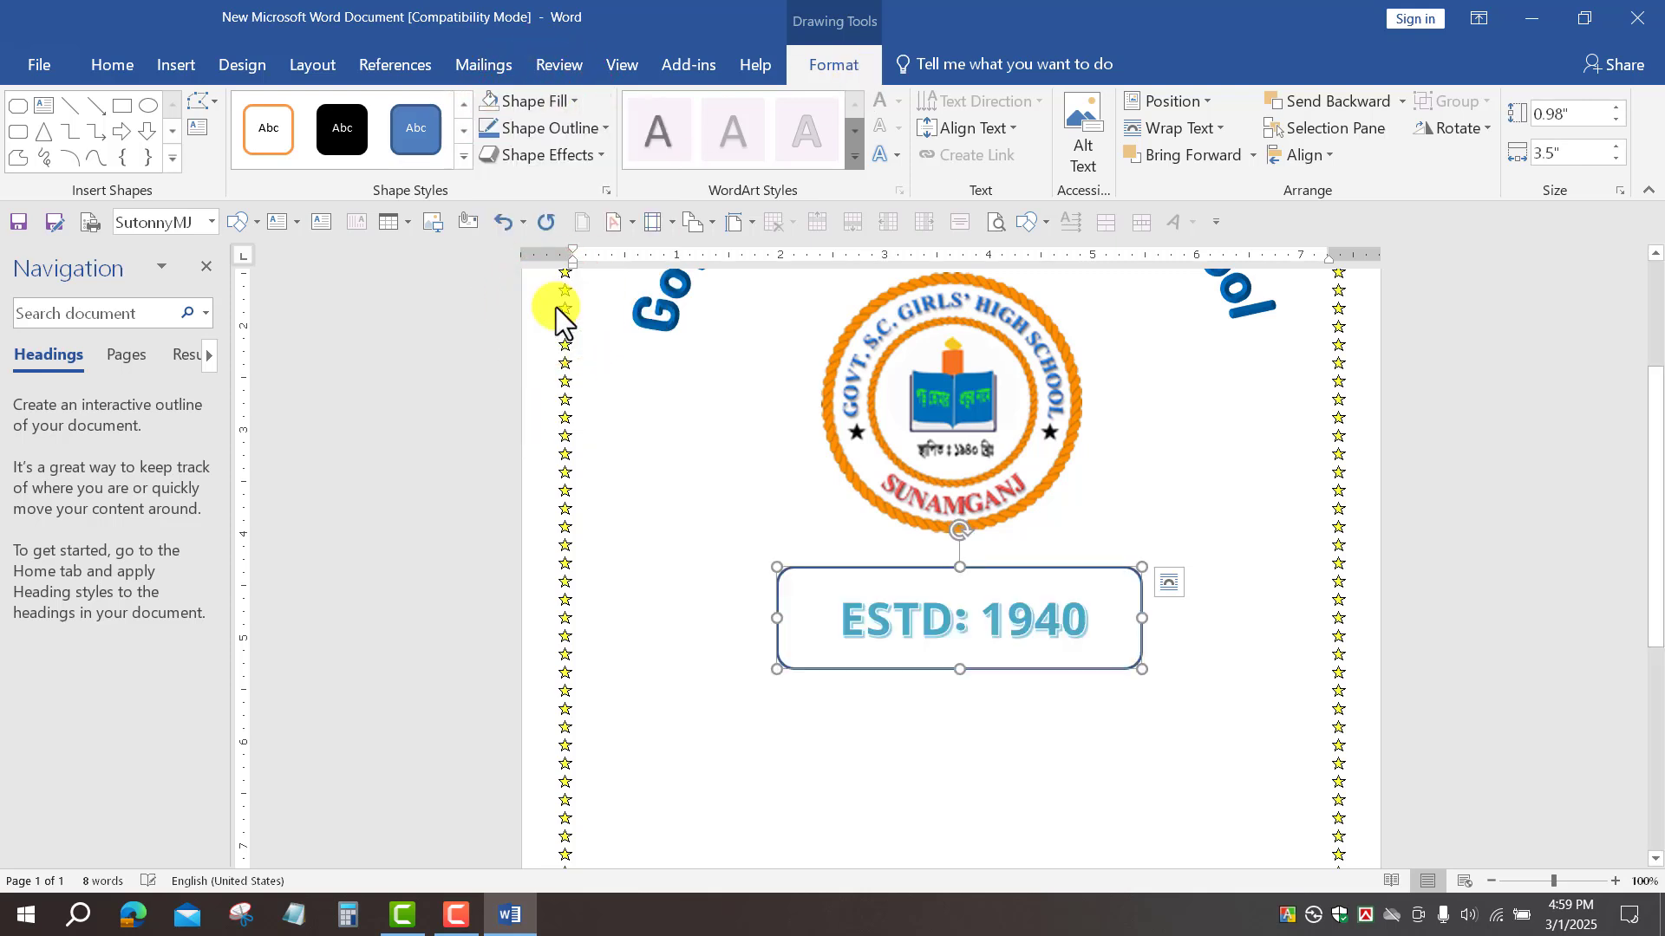
pyautogui.click(546, 128)
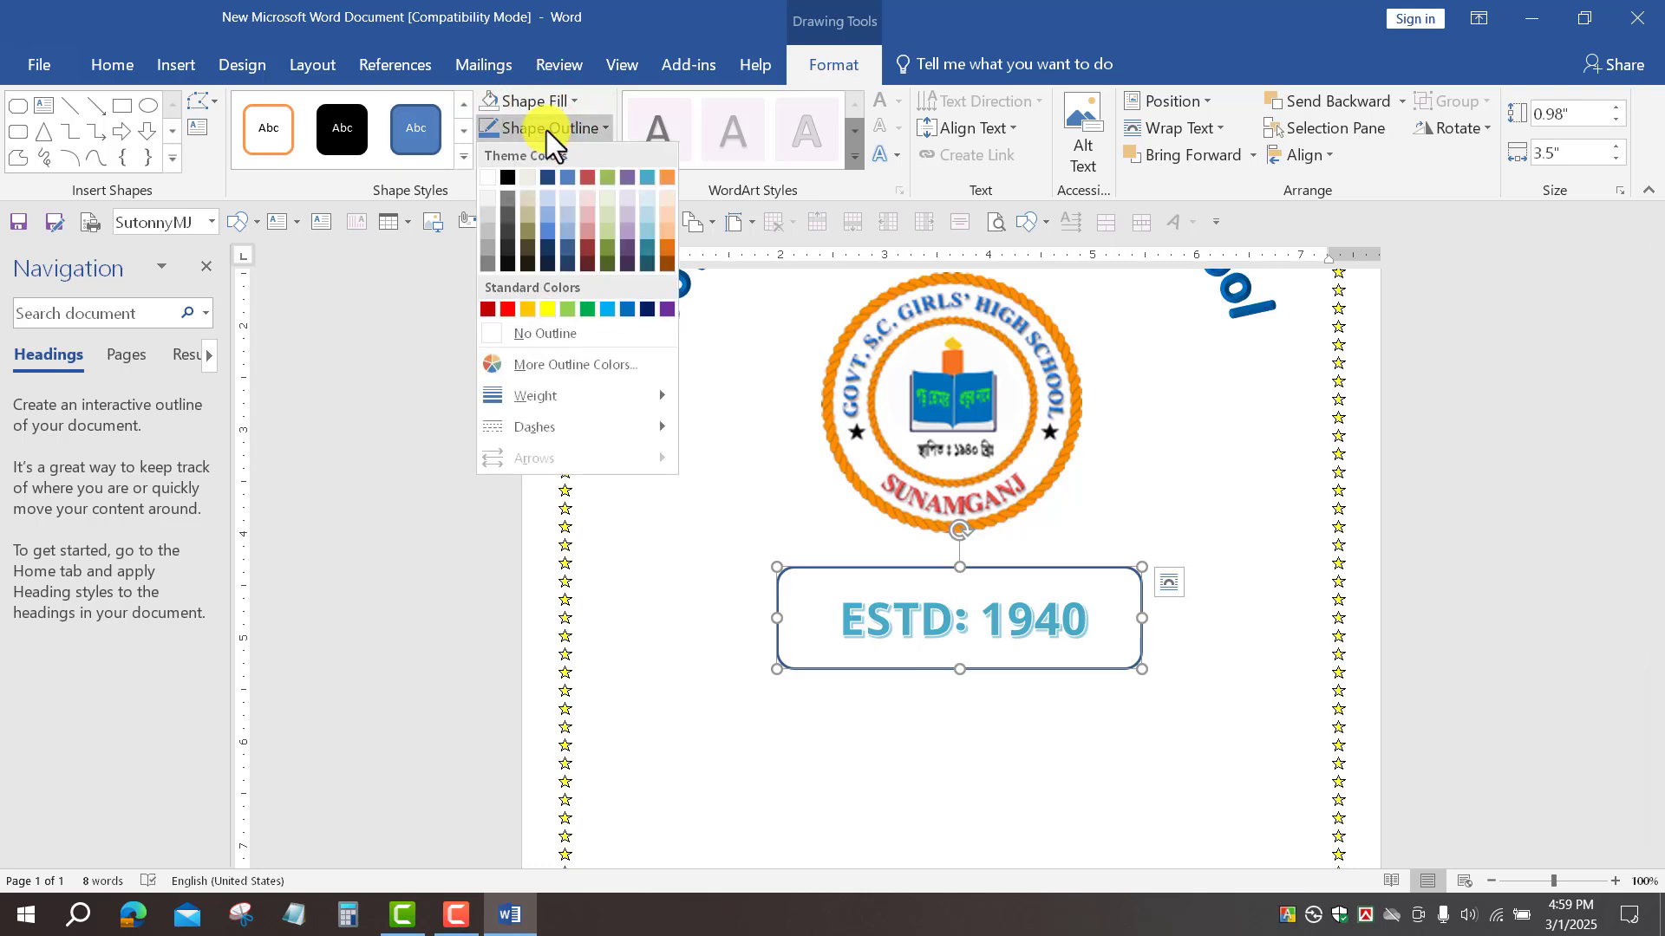
pyautogui.moveTo(628, 399)
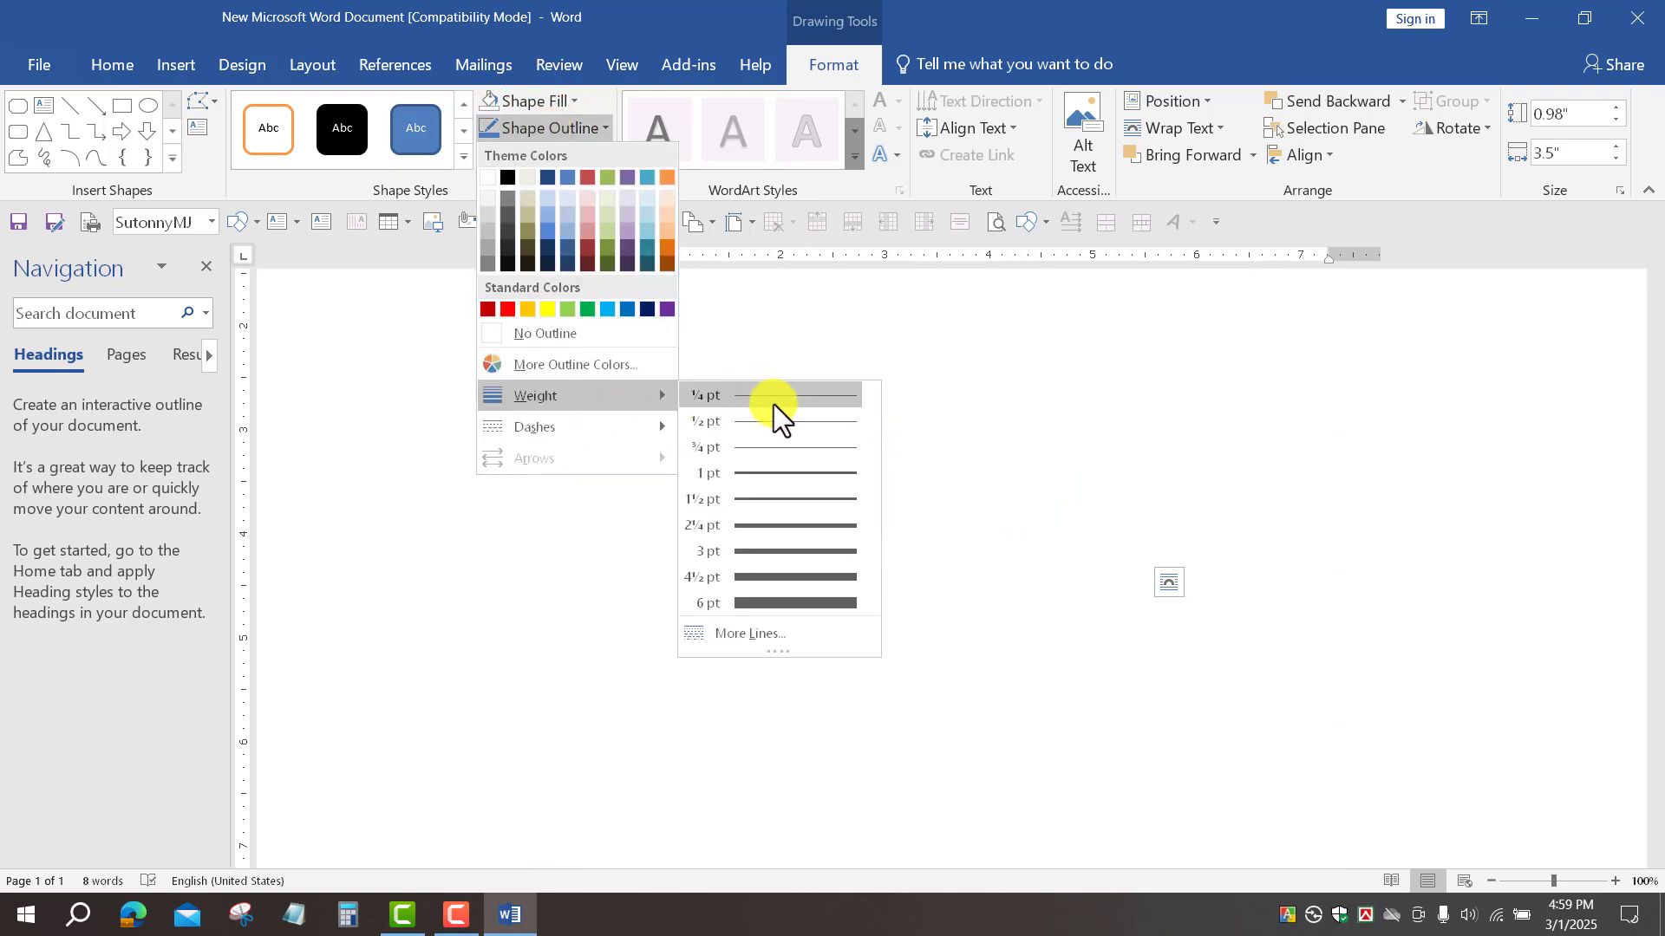
pyautogui.click(778, 471)
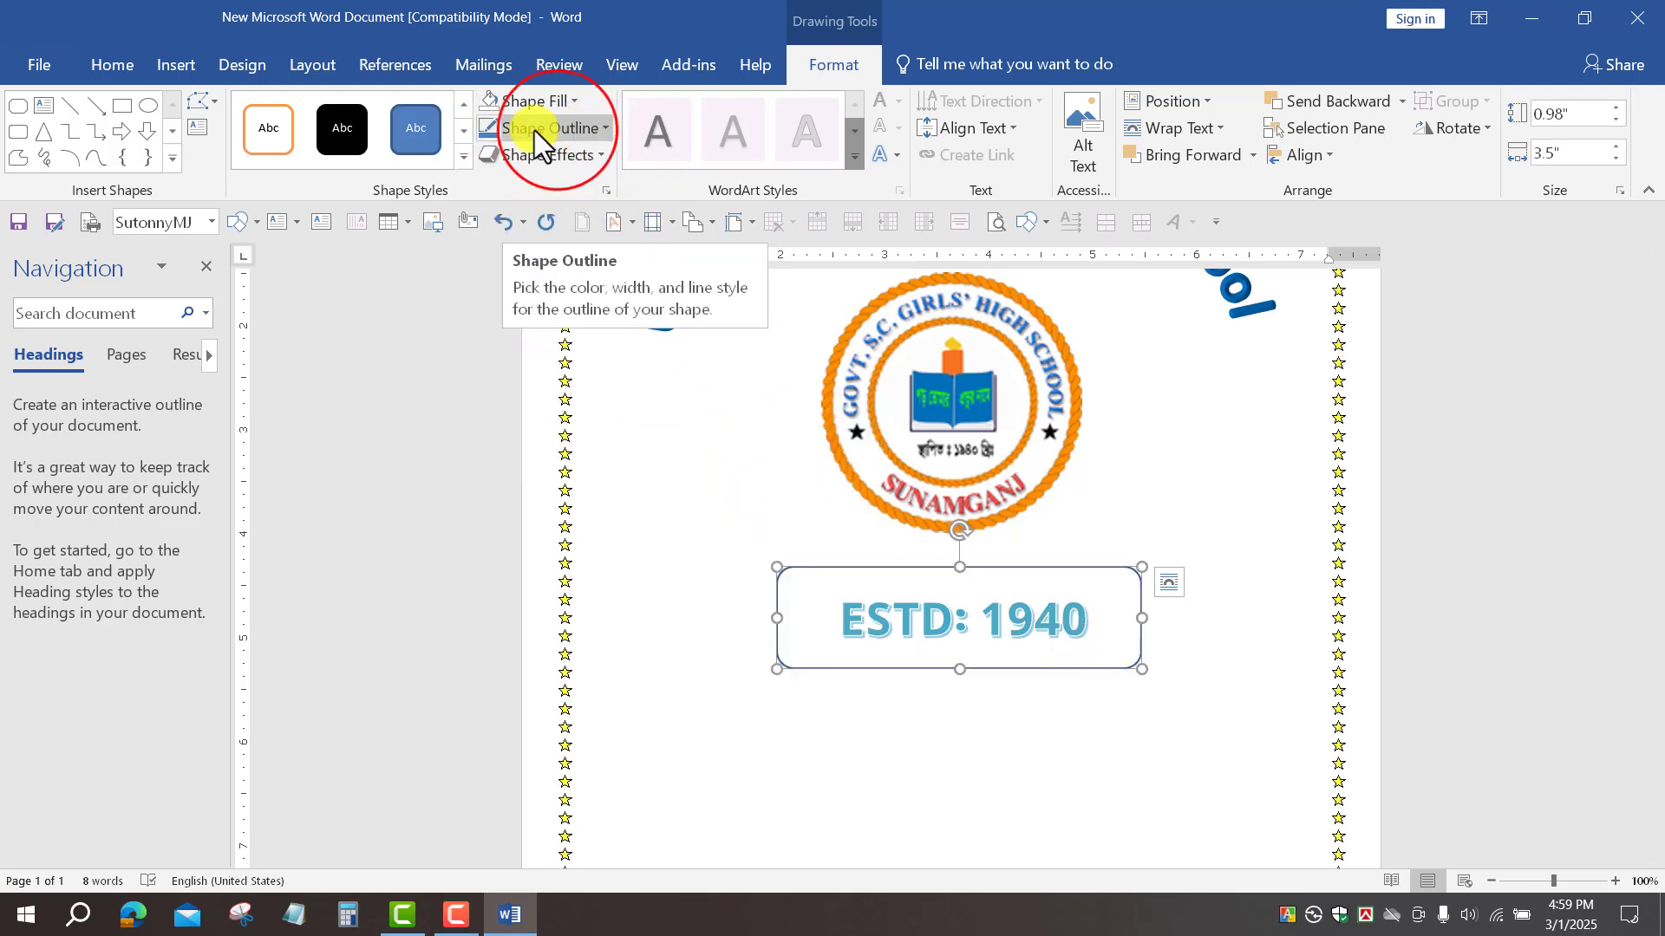
pyautogui.click(559, 130)
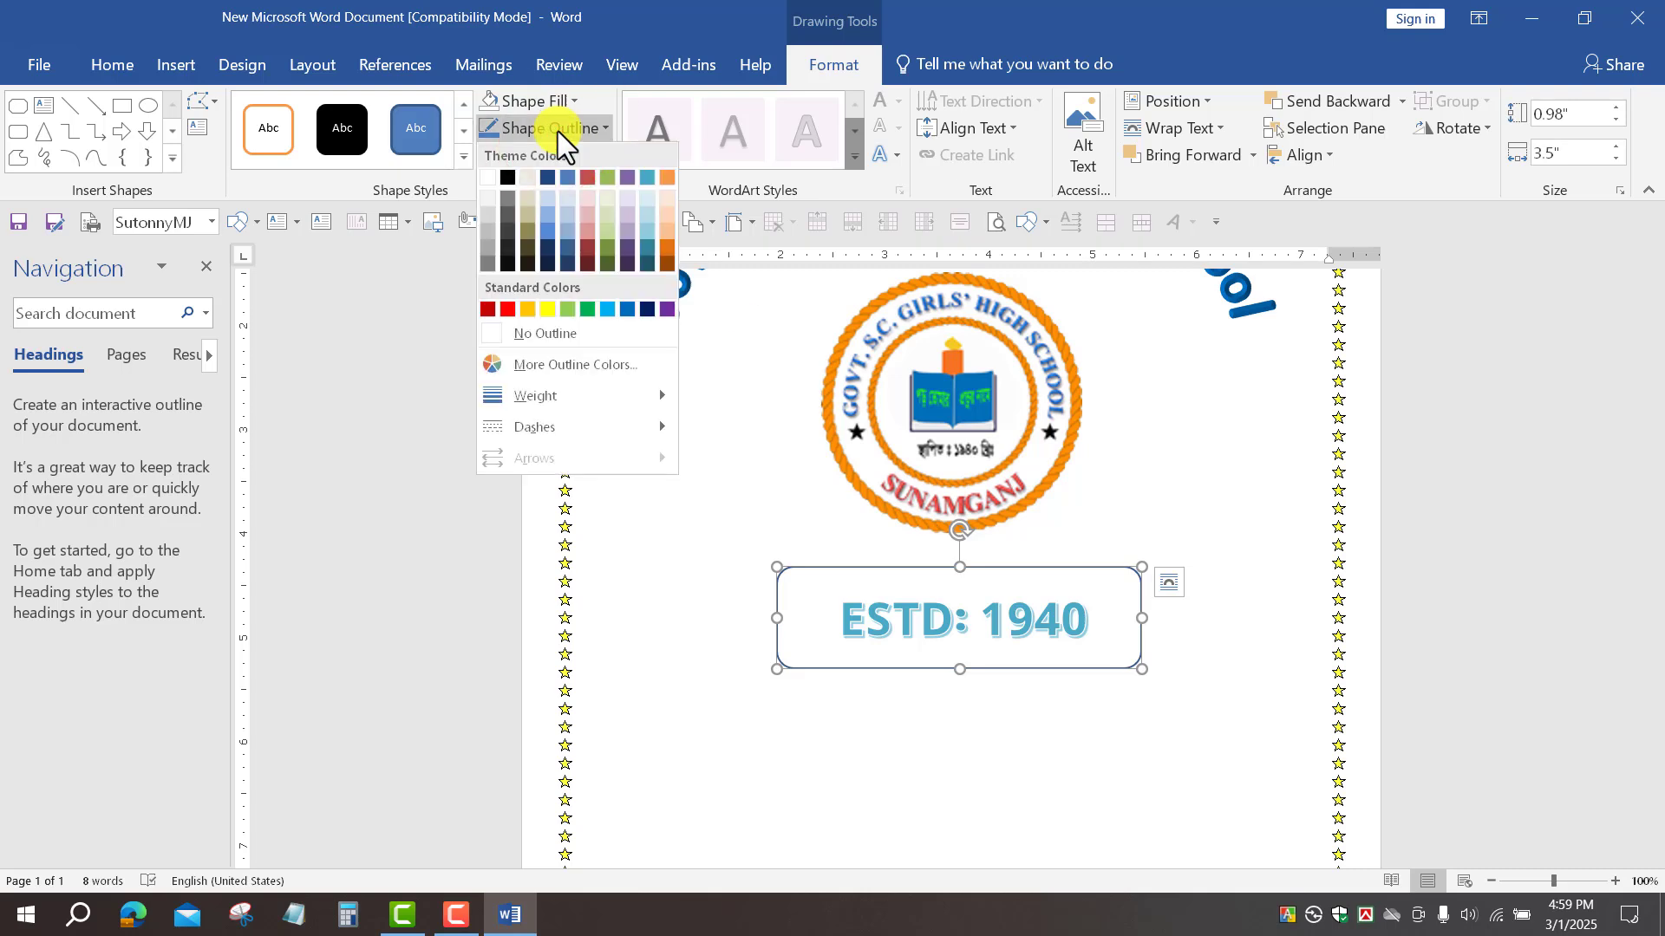
pyautogui.click(607, 309)
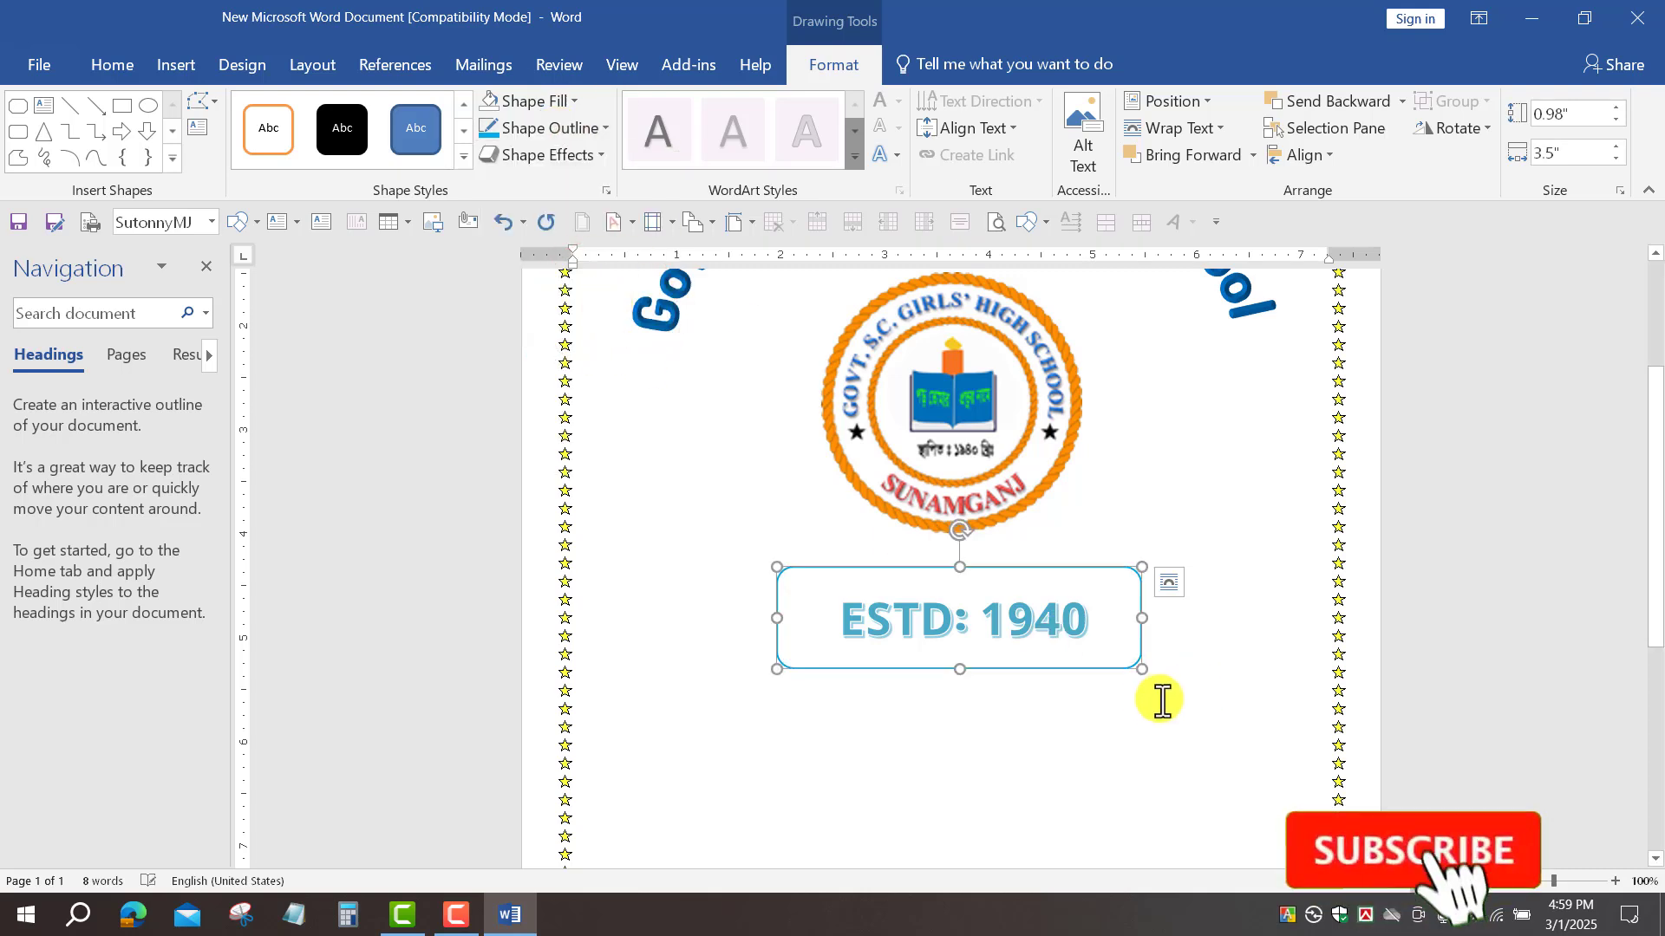
pyautogui.moveTo(1141, 668); pyautogui.dragTo(1132, 651)
# Step: Pull the light-blue frame's top, left and right edges inward to fit the text
pyautogui.click(949, 562)
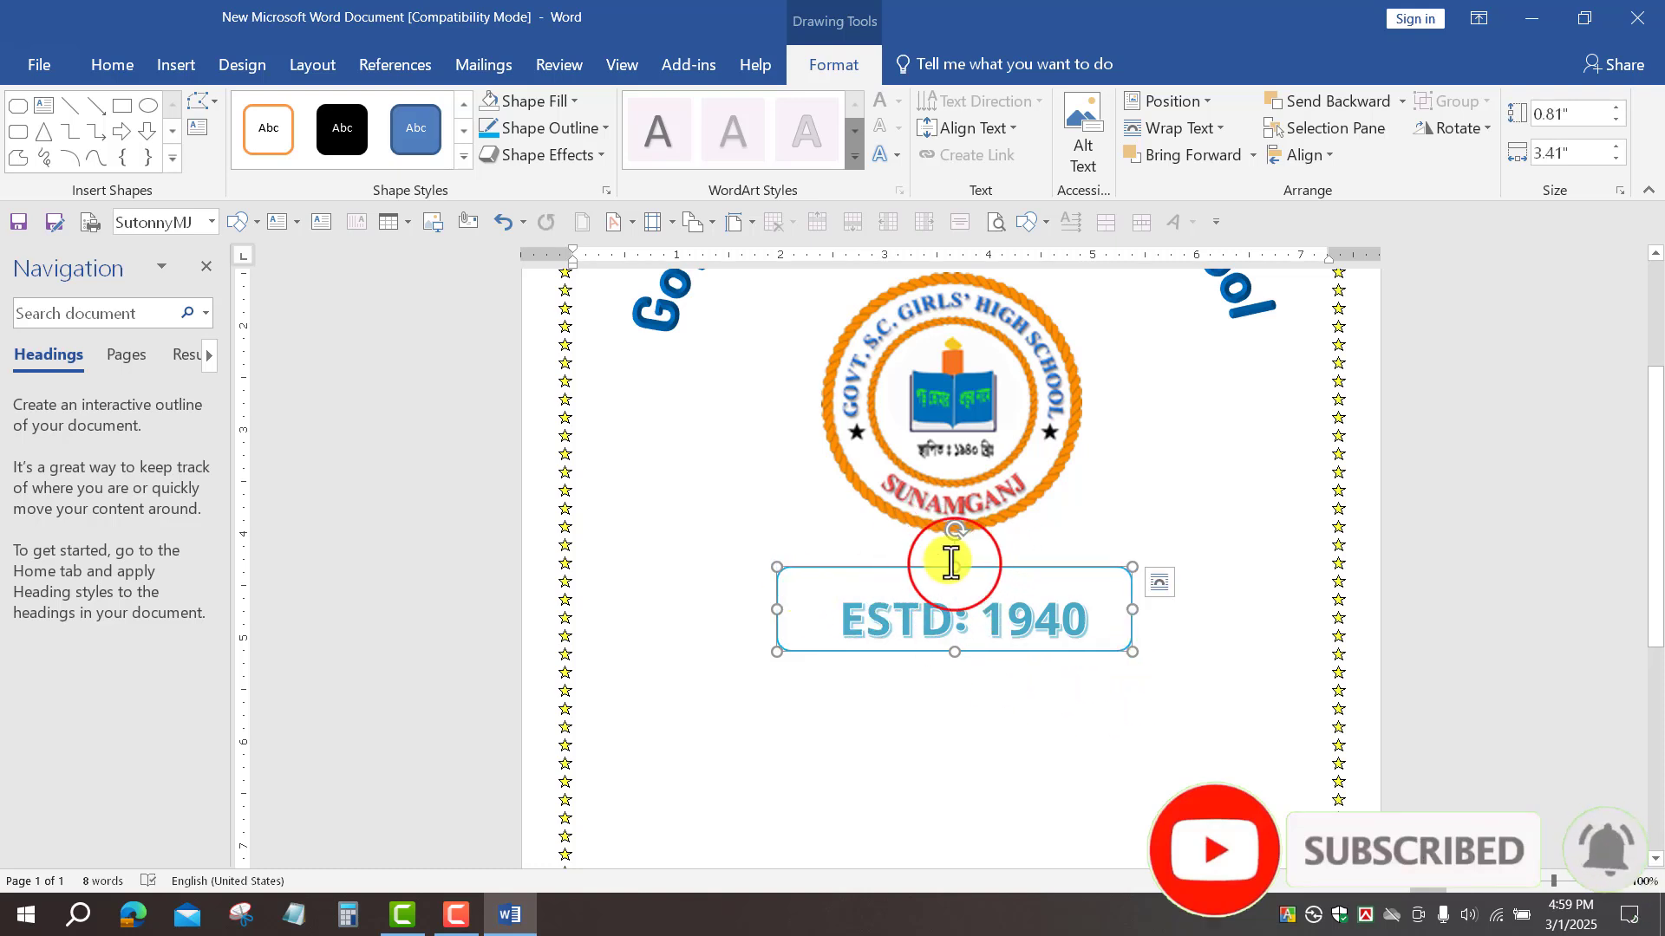
pyautogui.moveTo(953, 575); pyautogui.dragTo(954, 595)
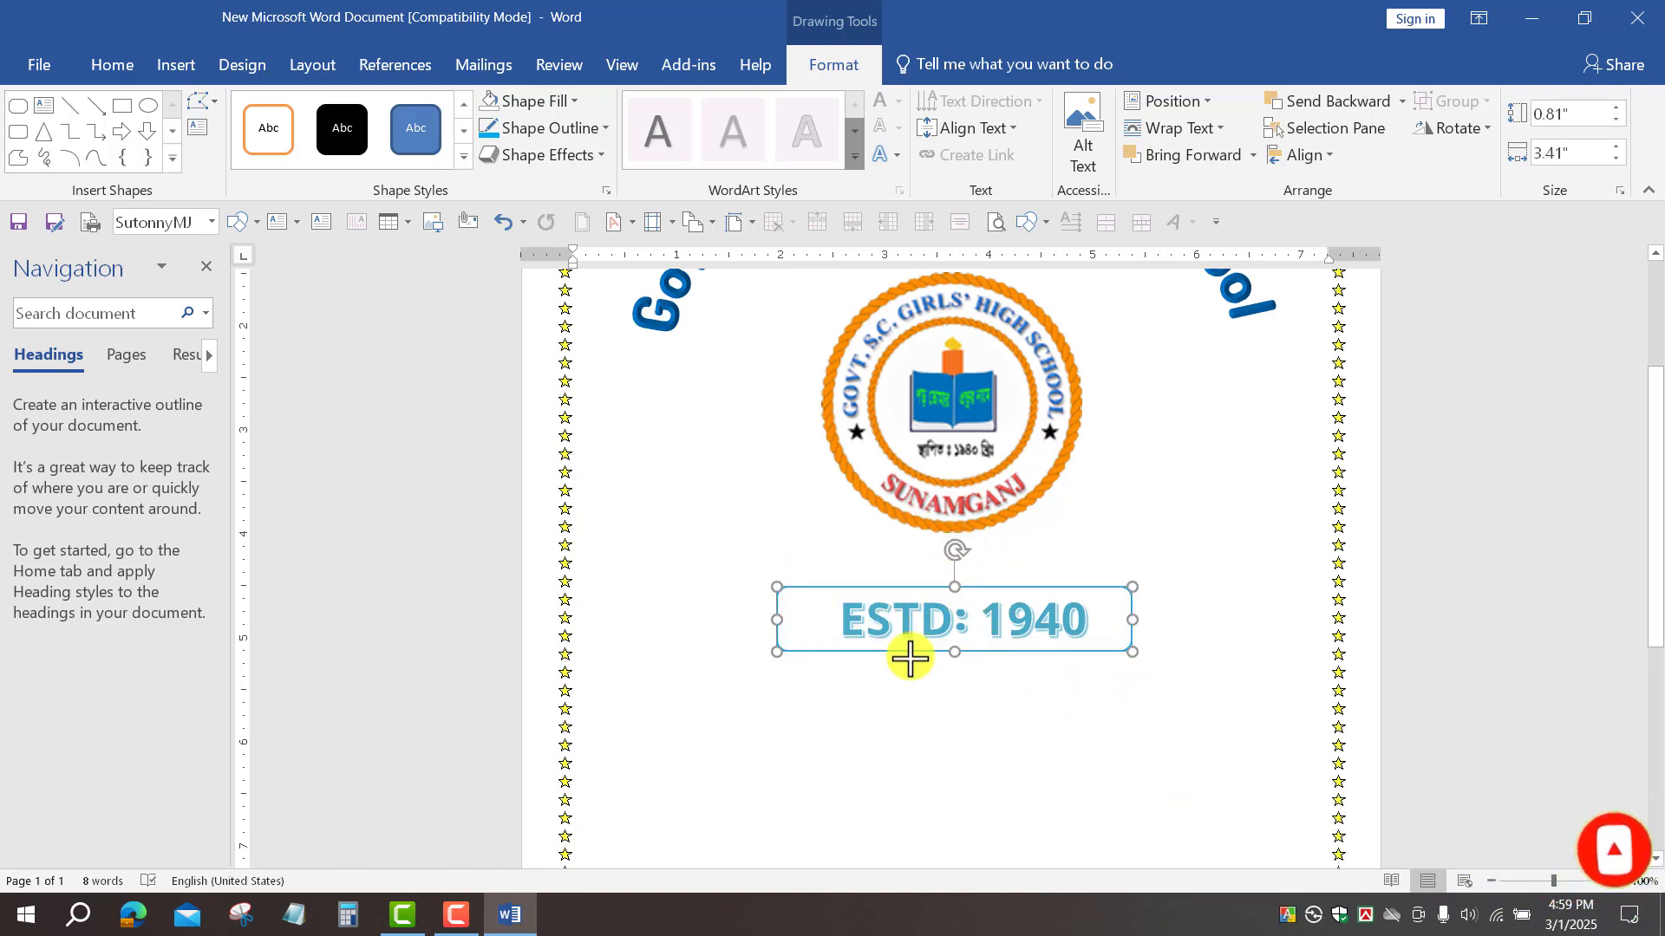
pyautogui.click(772, 618)
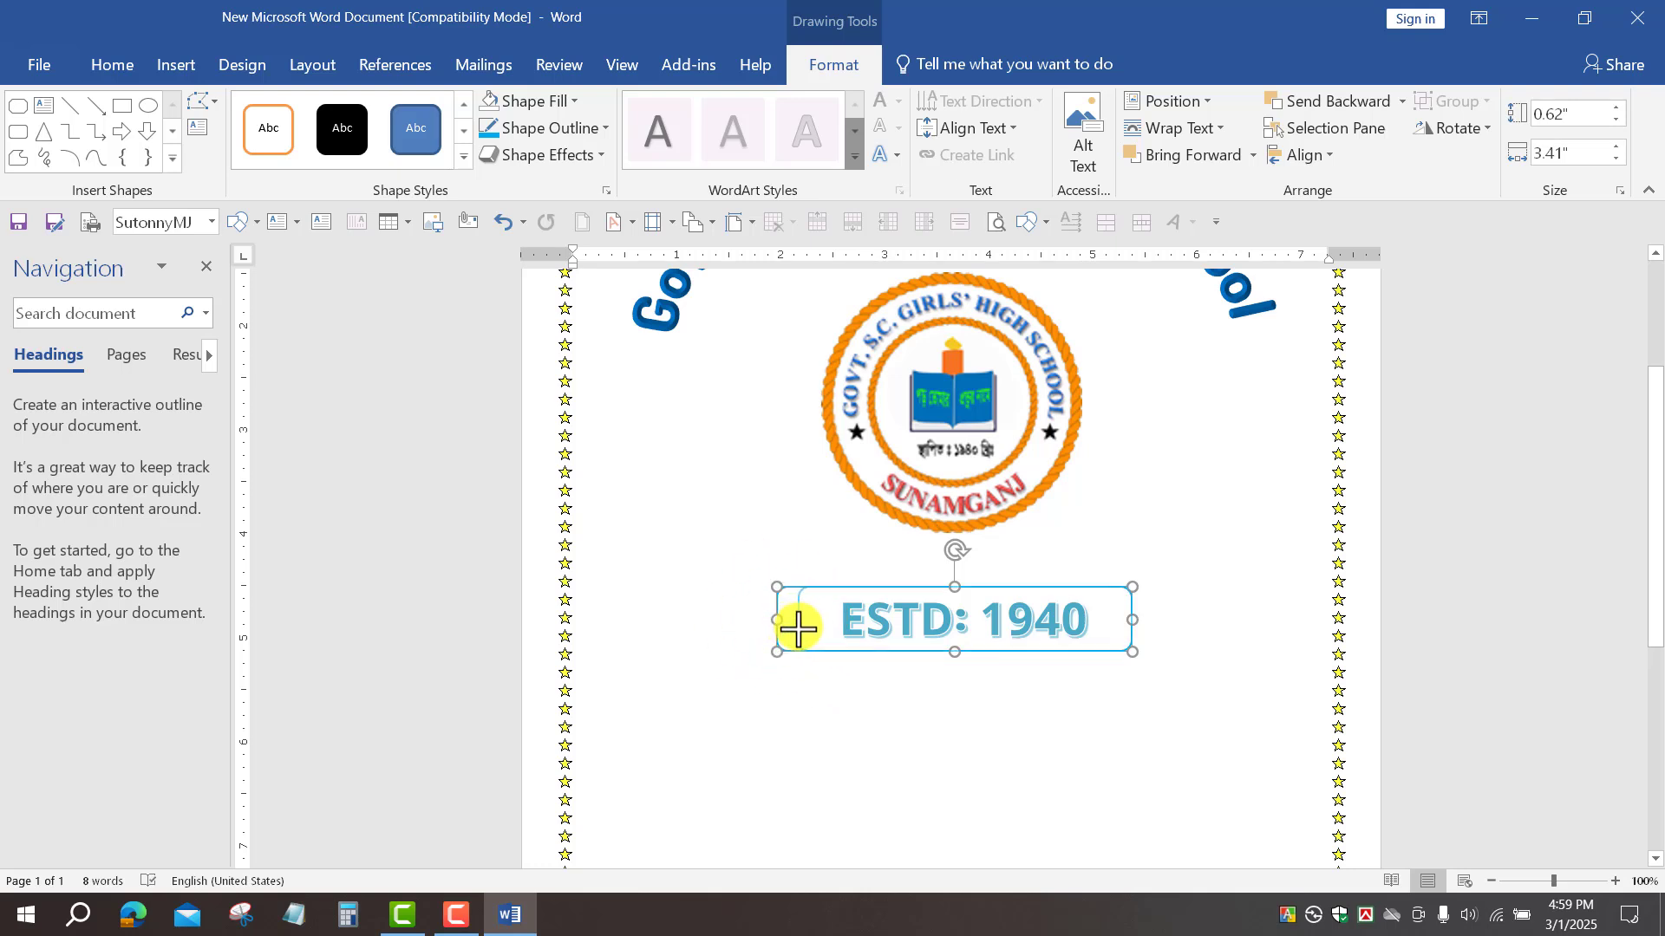
pyautogui.moveTo(807, 628); pyautogui.dragTo(808, 626)
pyautogui.click(1127, 633)
pyautogui.click(1119, 621)
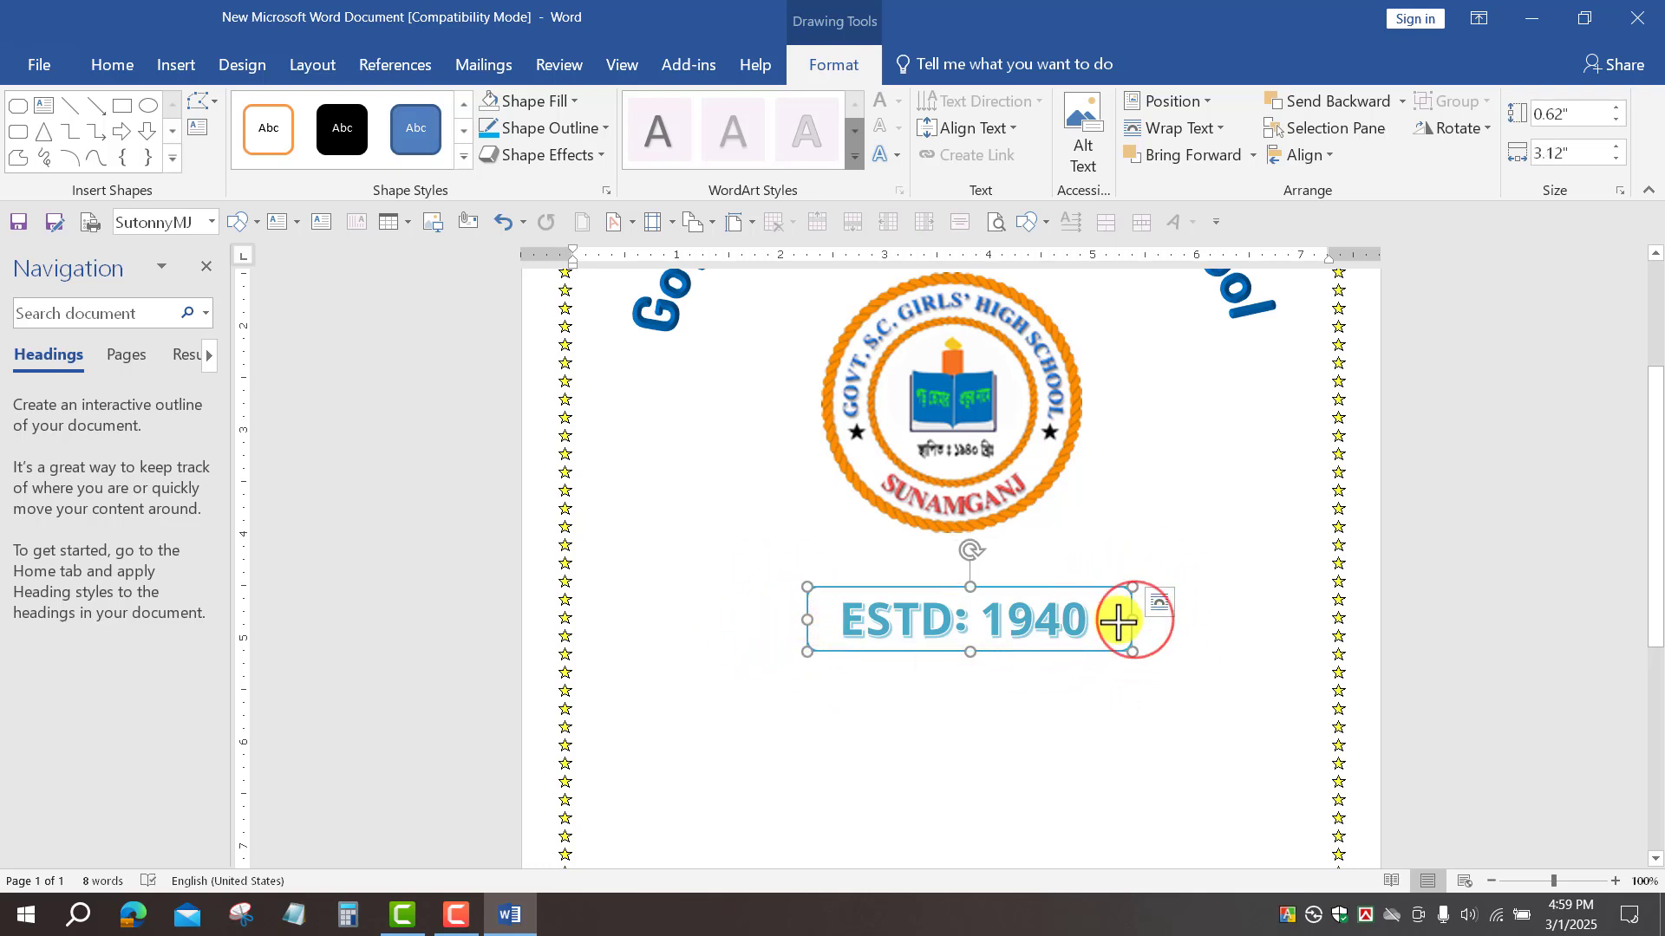
pyautogui.moveTo(1107, 624); pyautogui.dragTo(1105, 621)
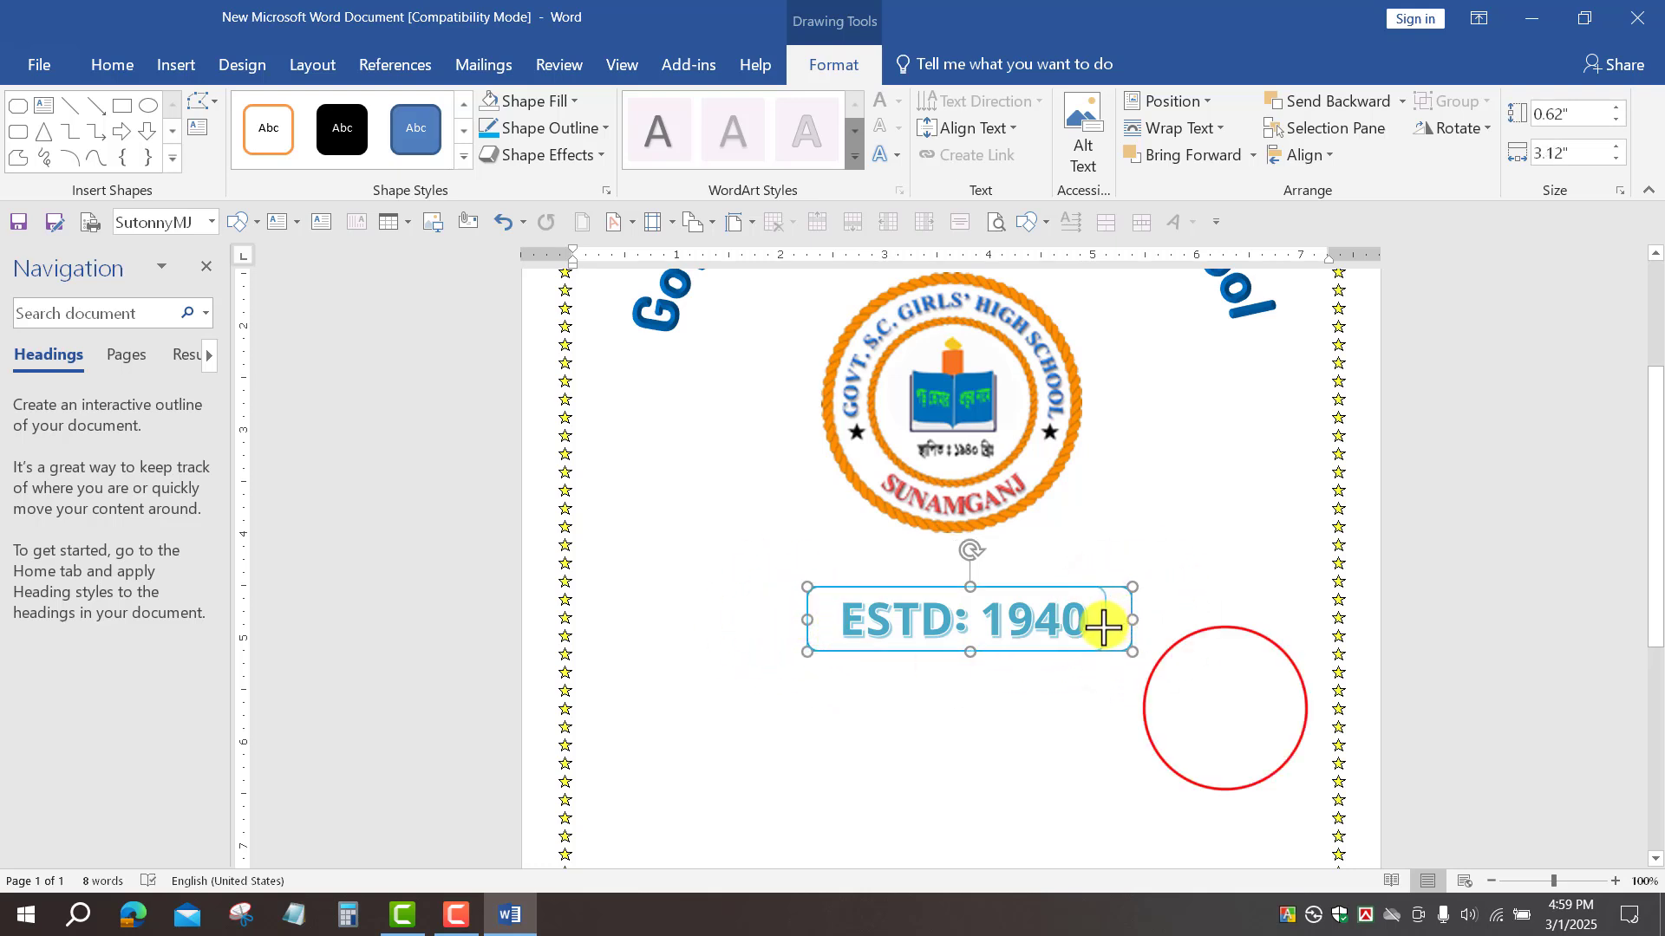
pyautogui.click(1226, 706)
# Step: Reposition the ESTD: 1940 text box and nudge it down to centre it inside the frame
pyautogui.click(1008, 646)
pyautogui.click(1044, 593)
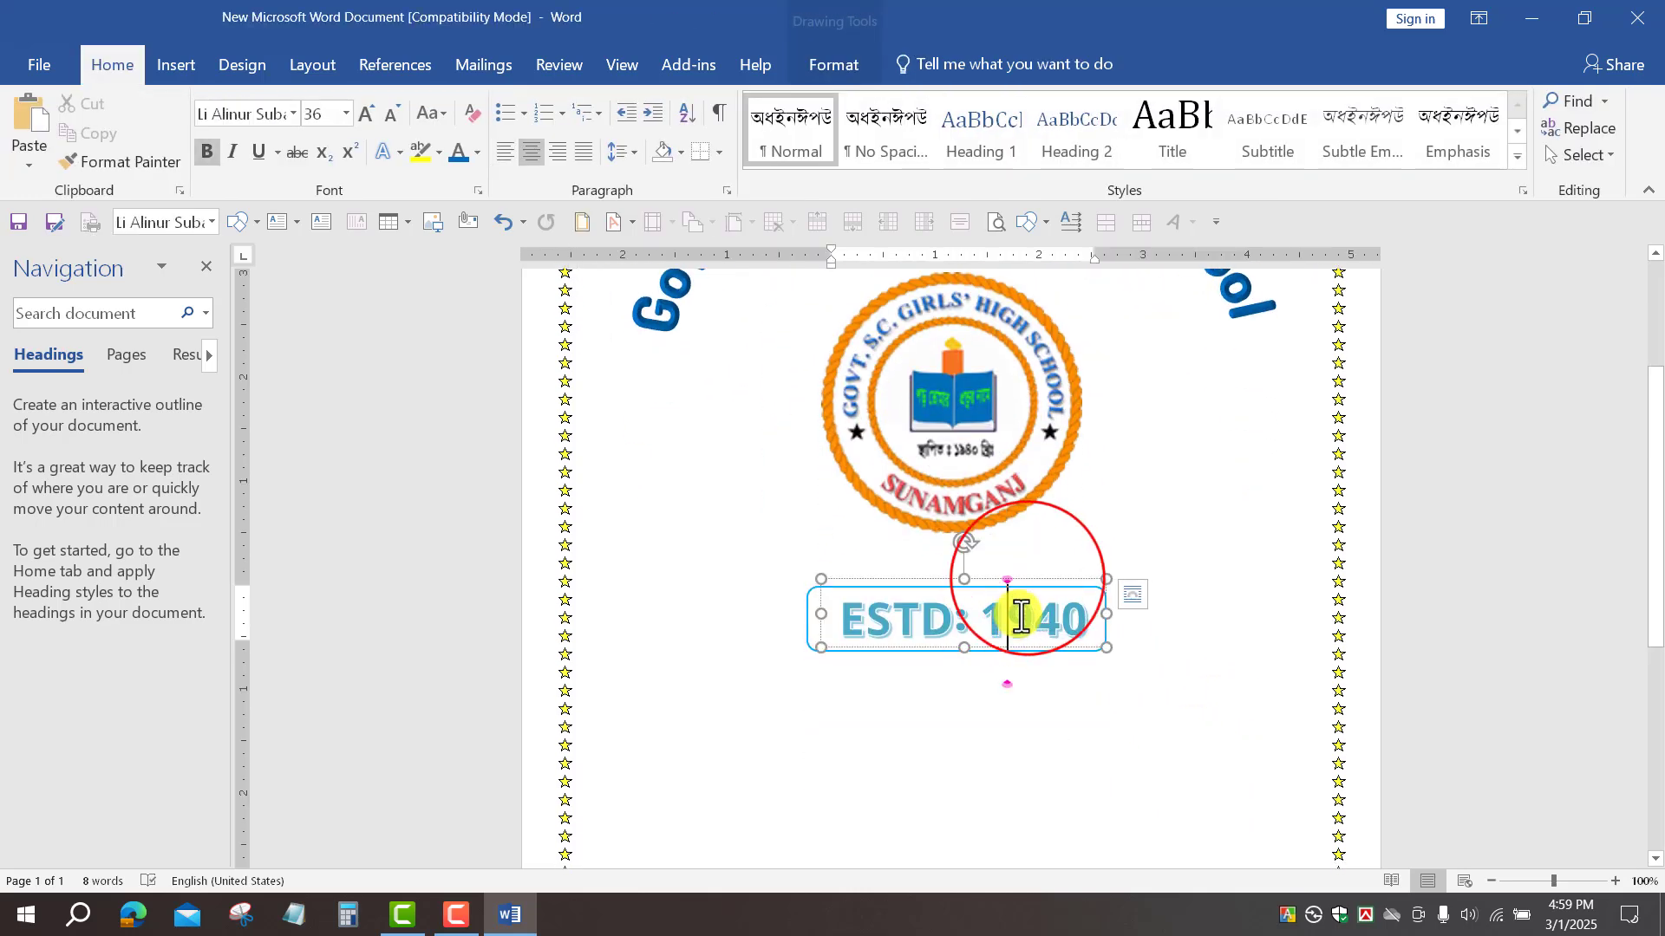
pyautogui.moveTo(1028, 581); pyautogui.dragTo(1127, 555)
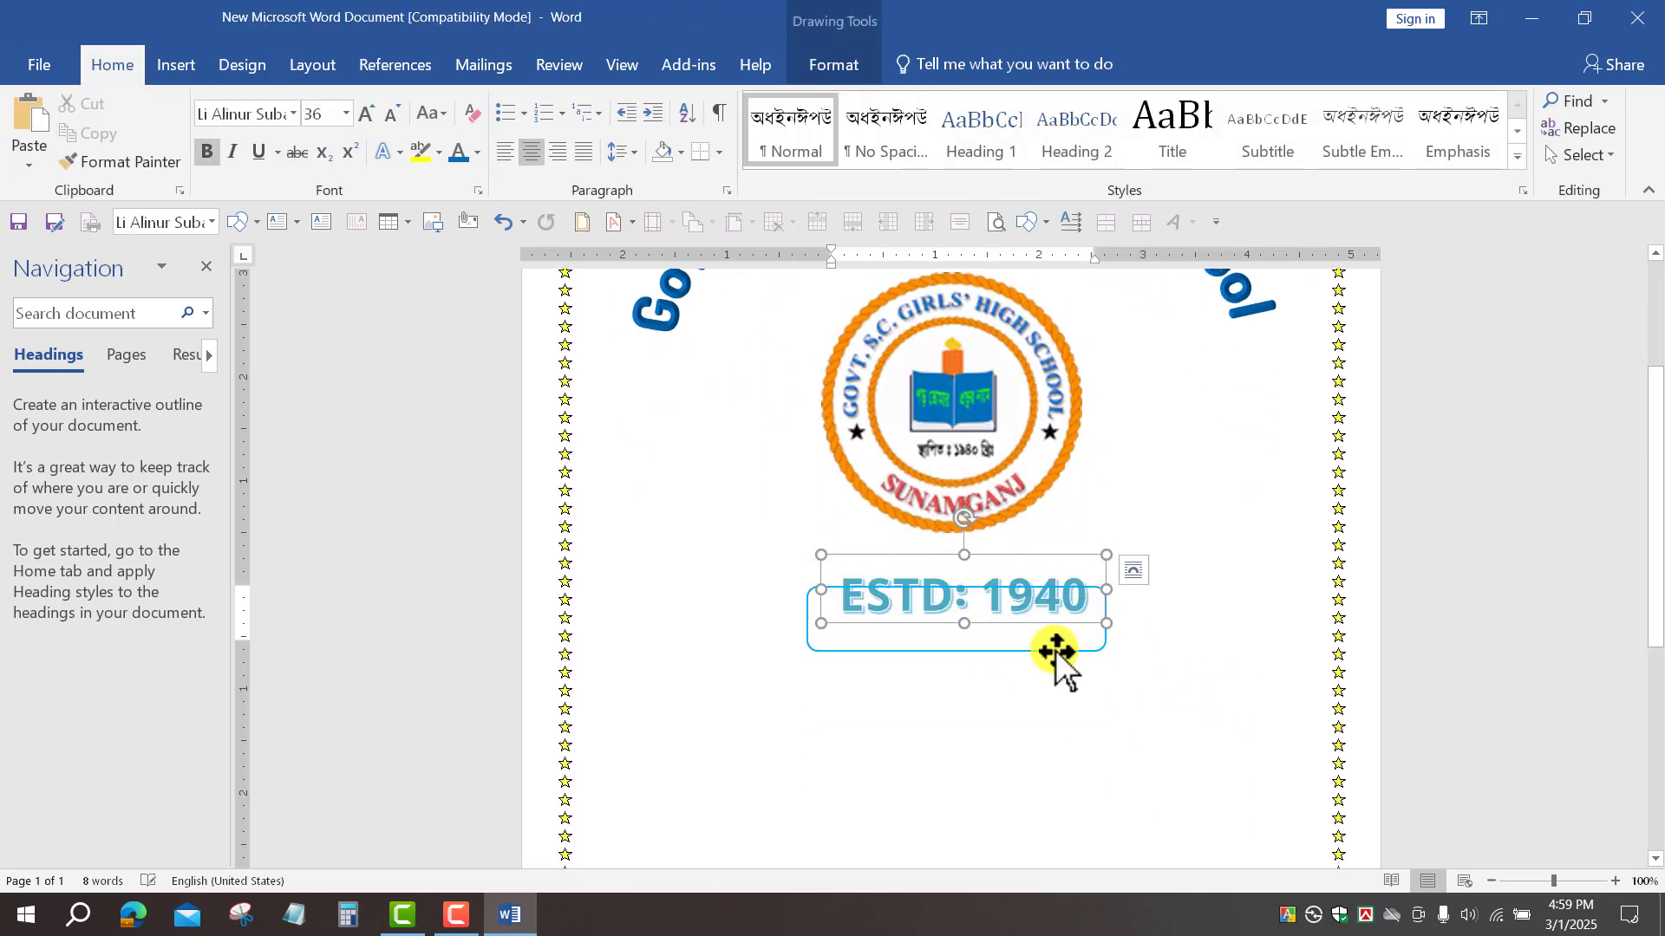
pyautogui.click(1058, 646)
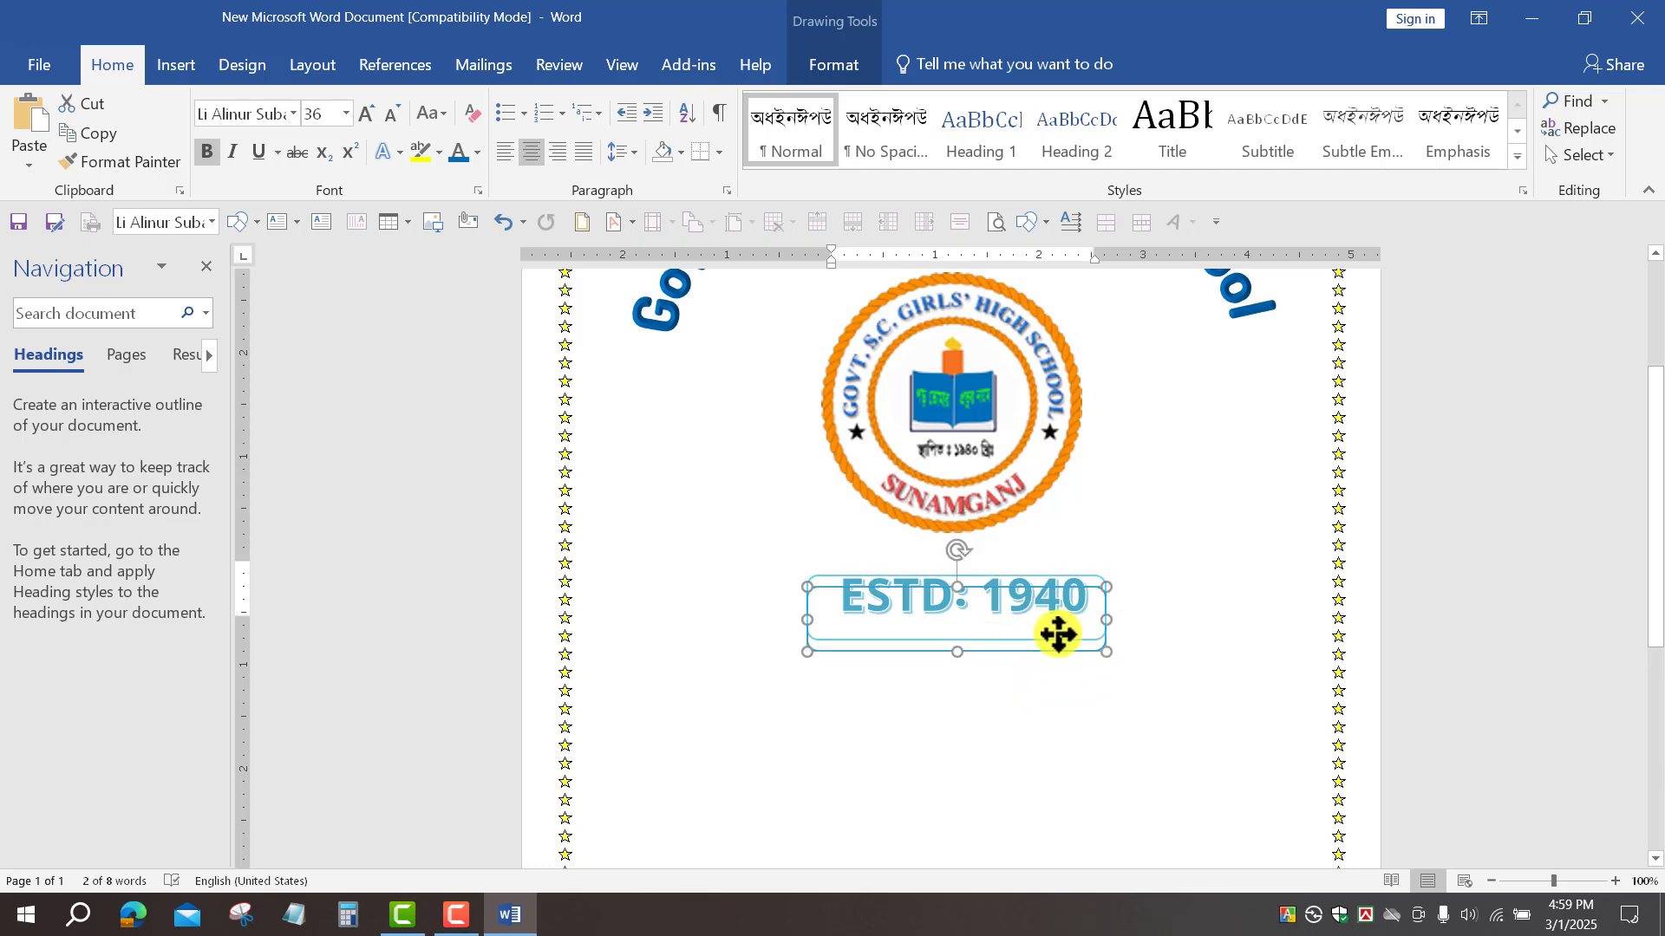
pyautogui.click(1059, 616)
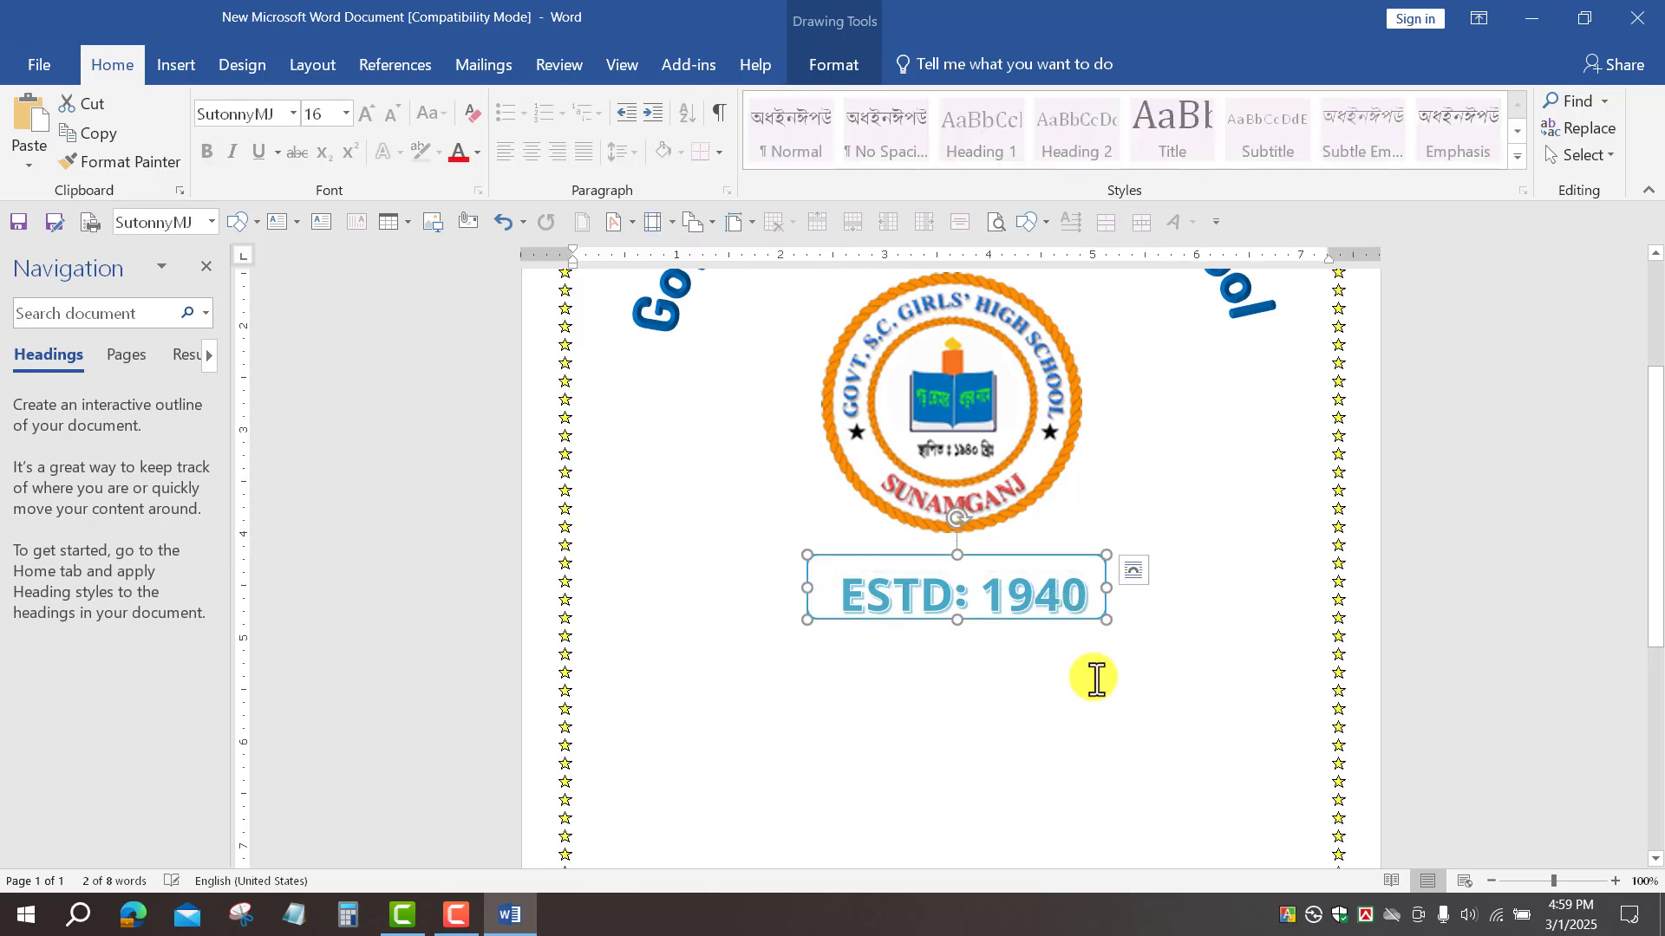
pyautogui.press('Down')
pyautogui.press('Down')
pyautogui.press('Down')
pyautogui.press('Down')
pyautogui.press('Down')
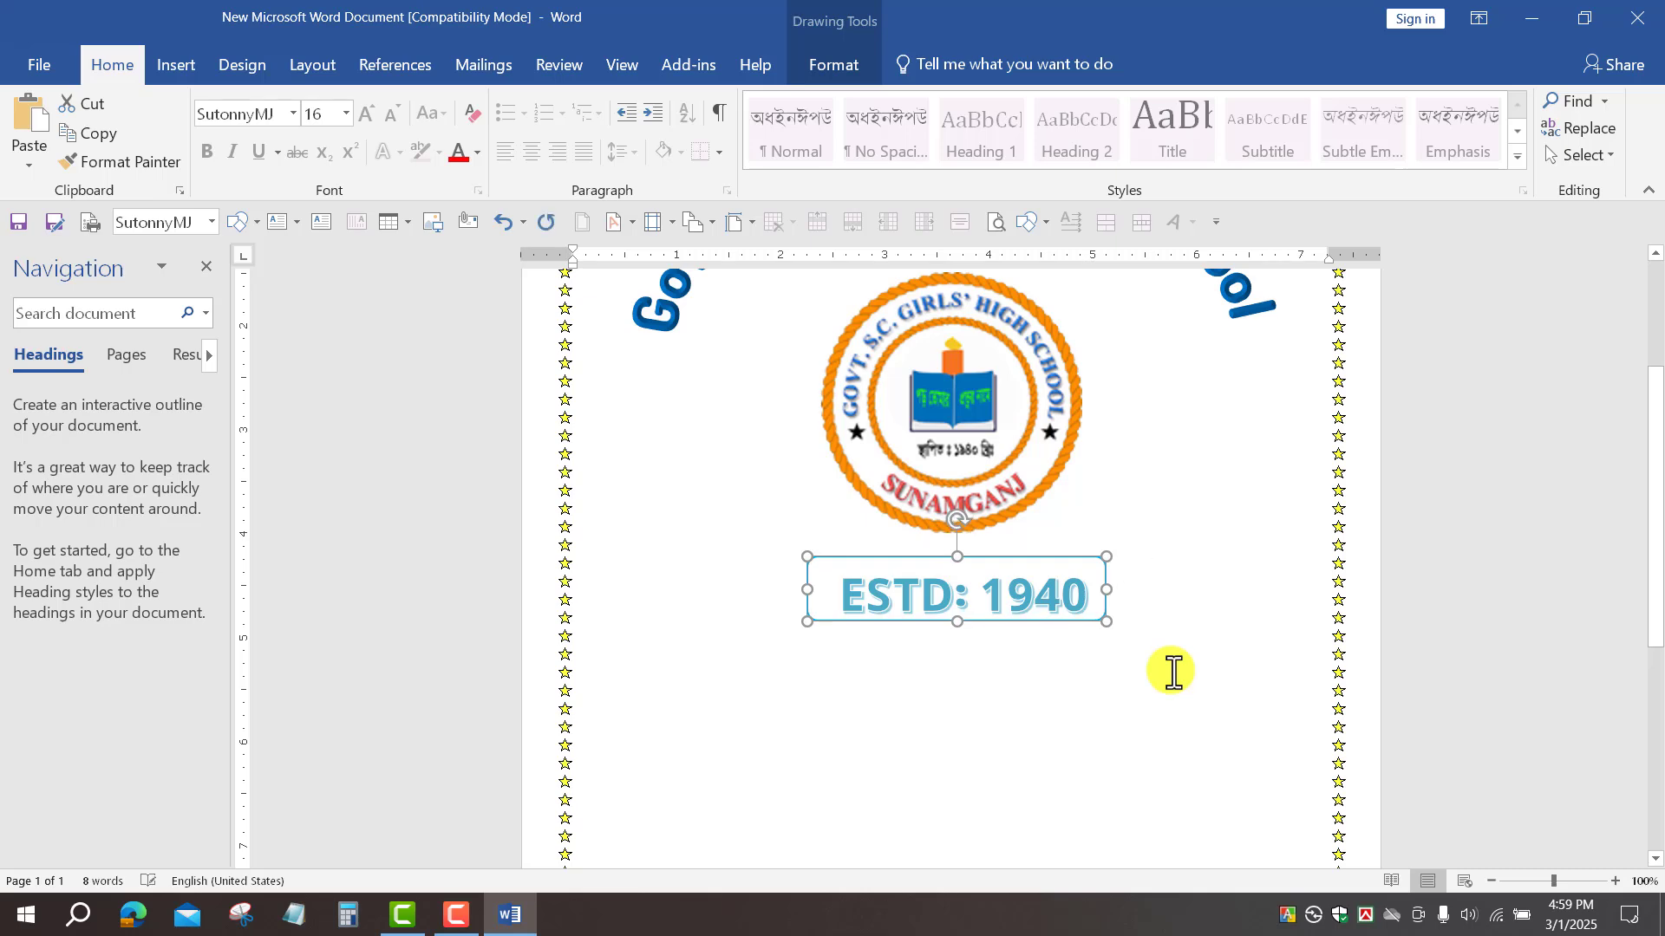
pyautogui.click(1173, 672)
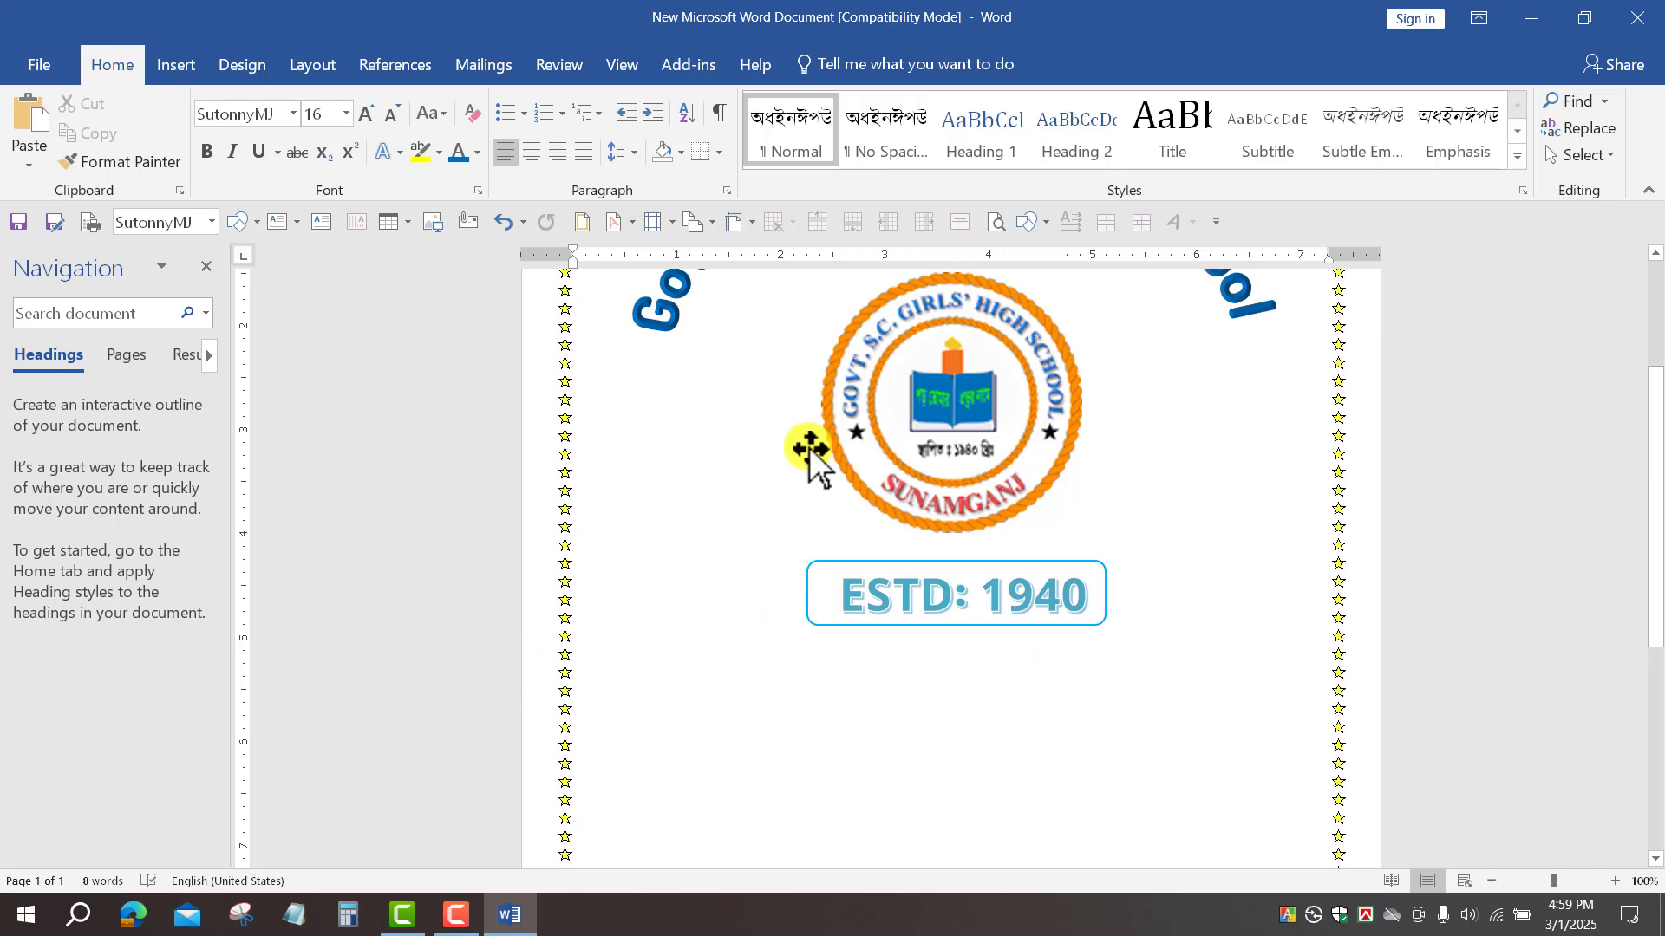
# Step: Insert another aqua-style WordArt and set its font to Cooper Black
pyautogui.click(179, 65)
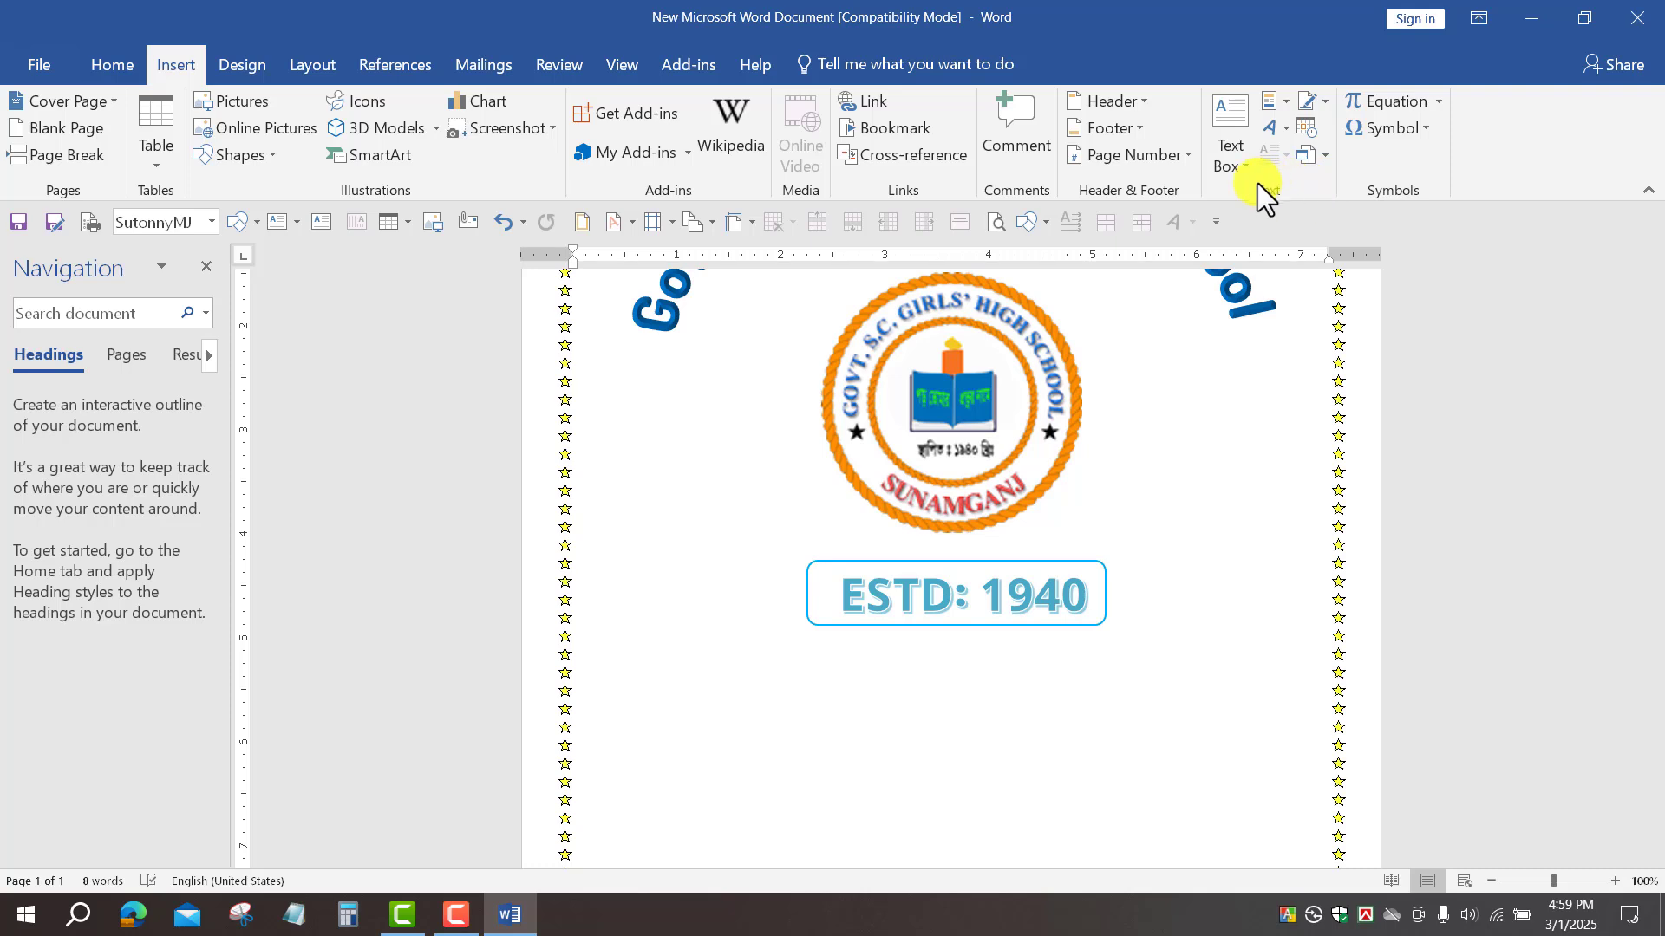
pyautogui.click(1282, 128)
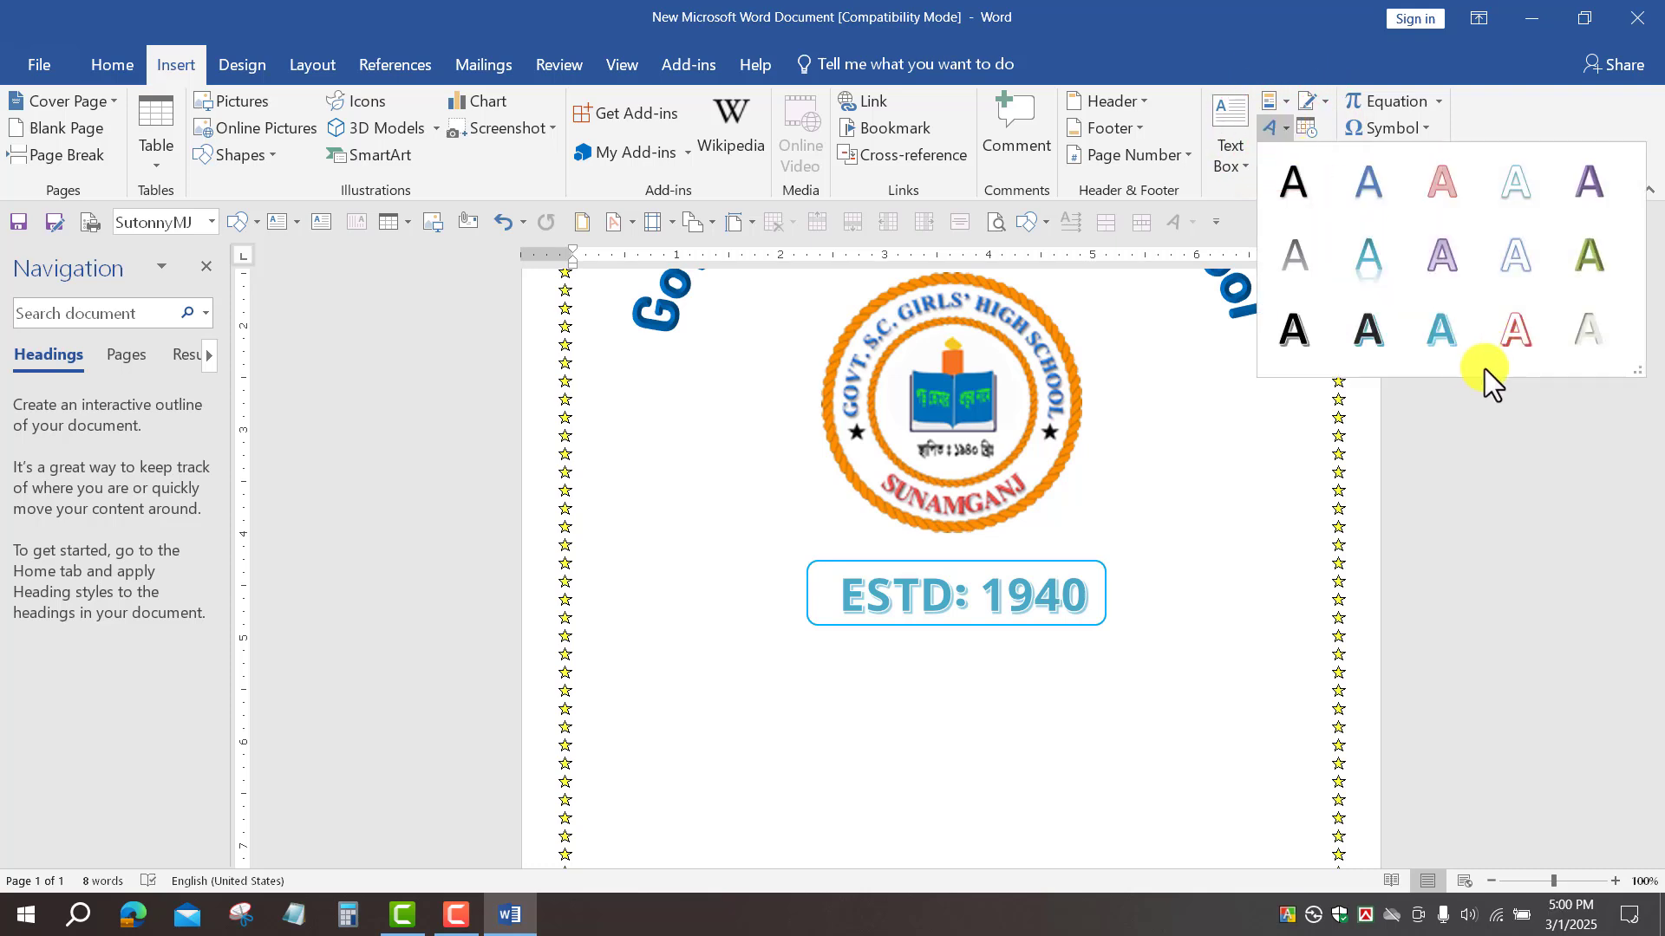
pyautogui.click(1372, 260)
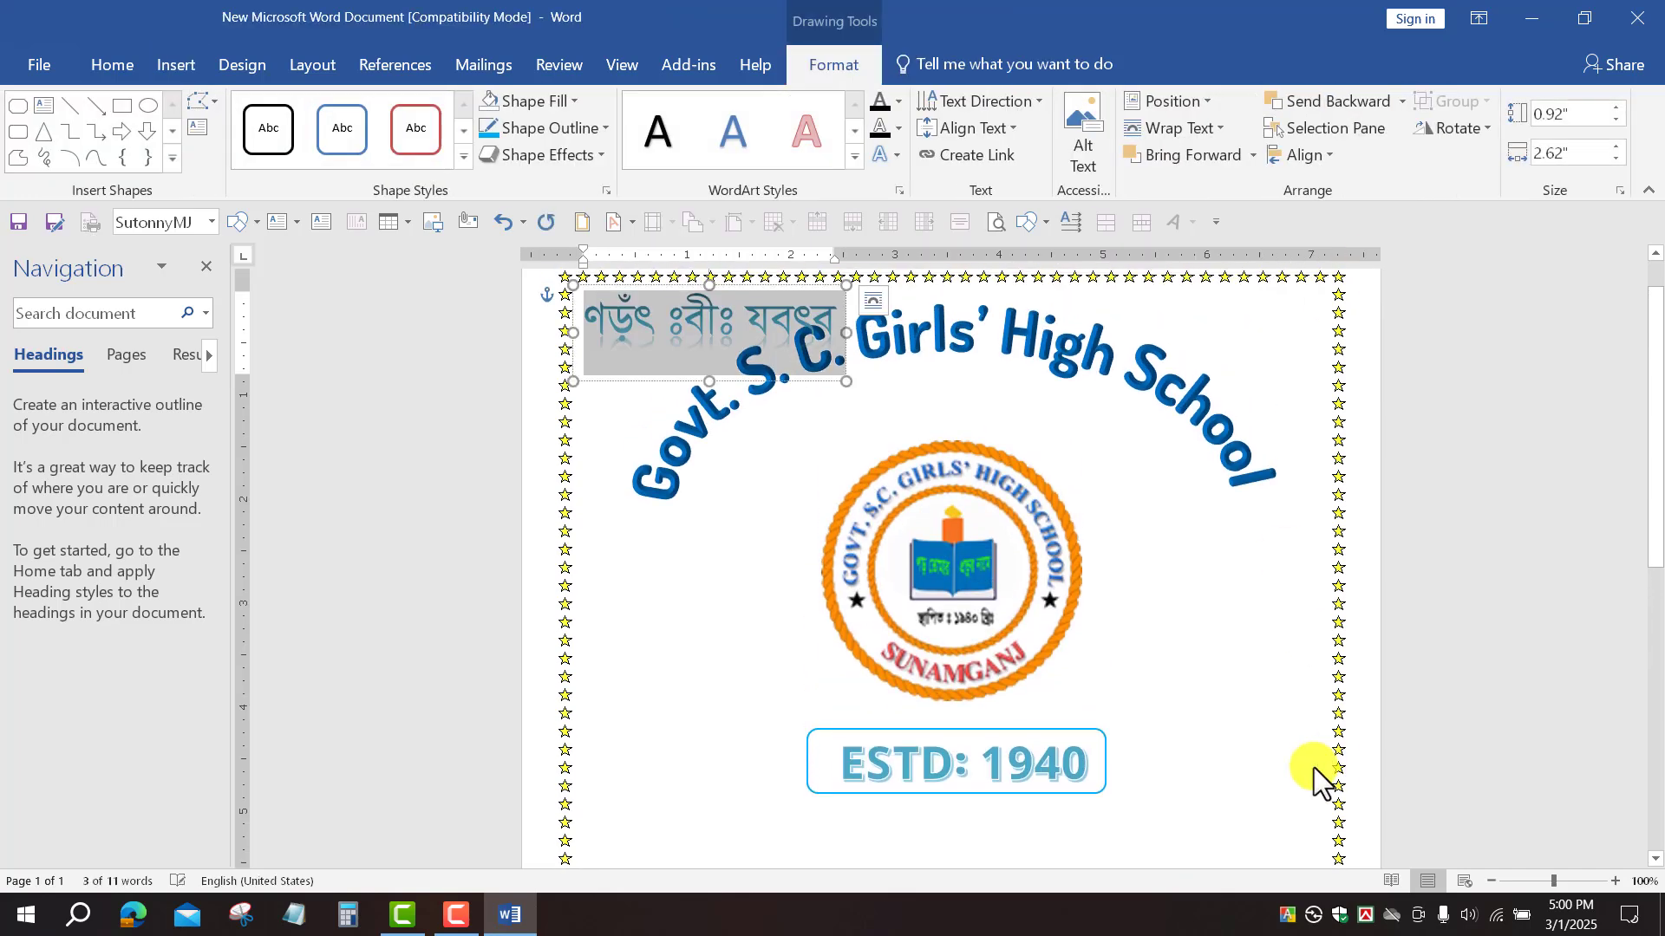
pyautogui.click(109, 63)
pyautogui.click(295, 114)
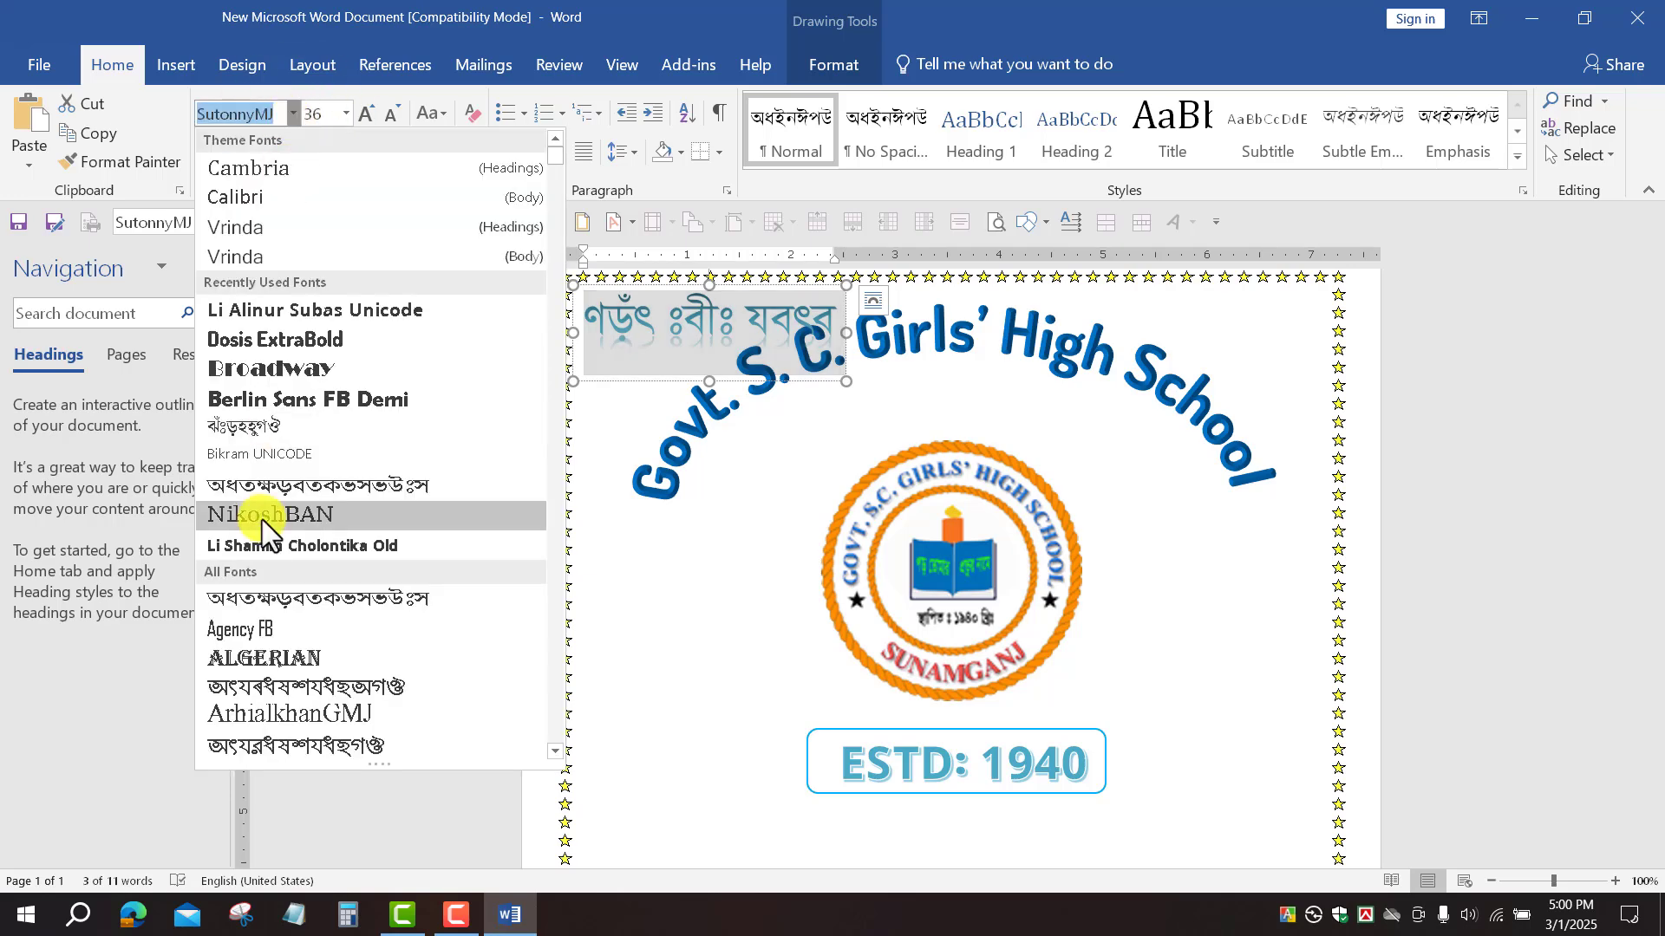
pyautogui.scroll(-10, 261, 518)
pyautogui.click(298, 731)
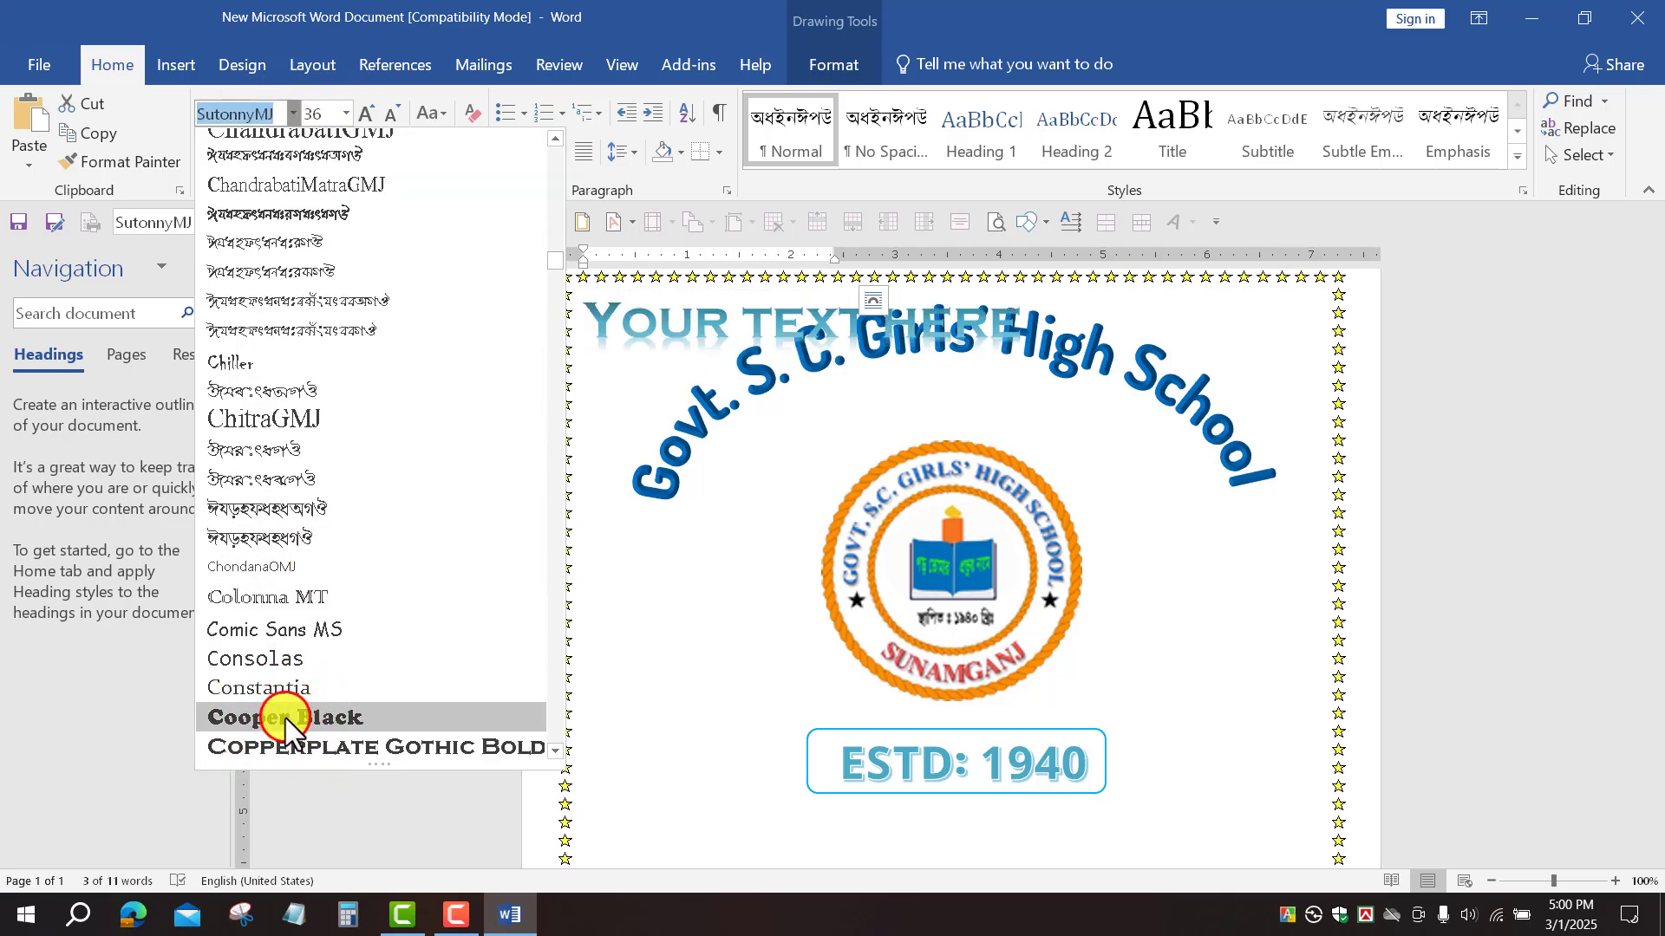
pyautogui.click(284, 718)
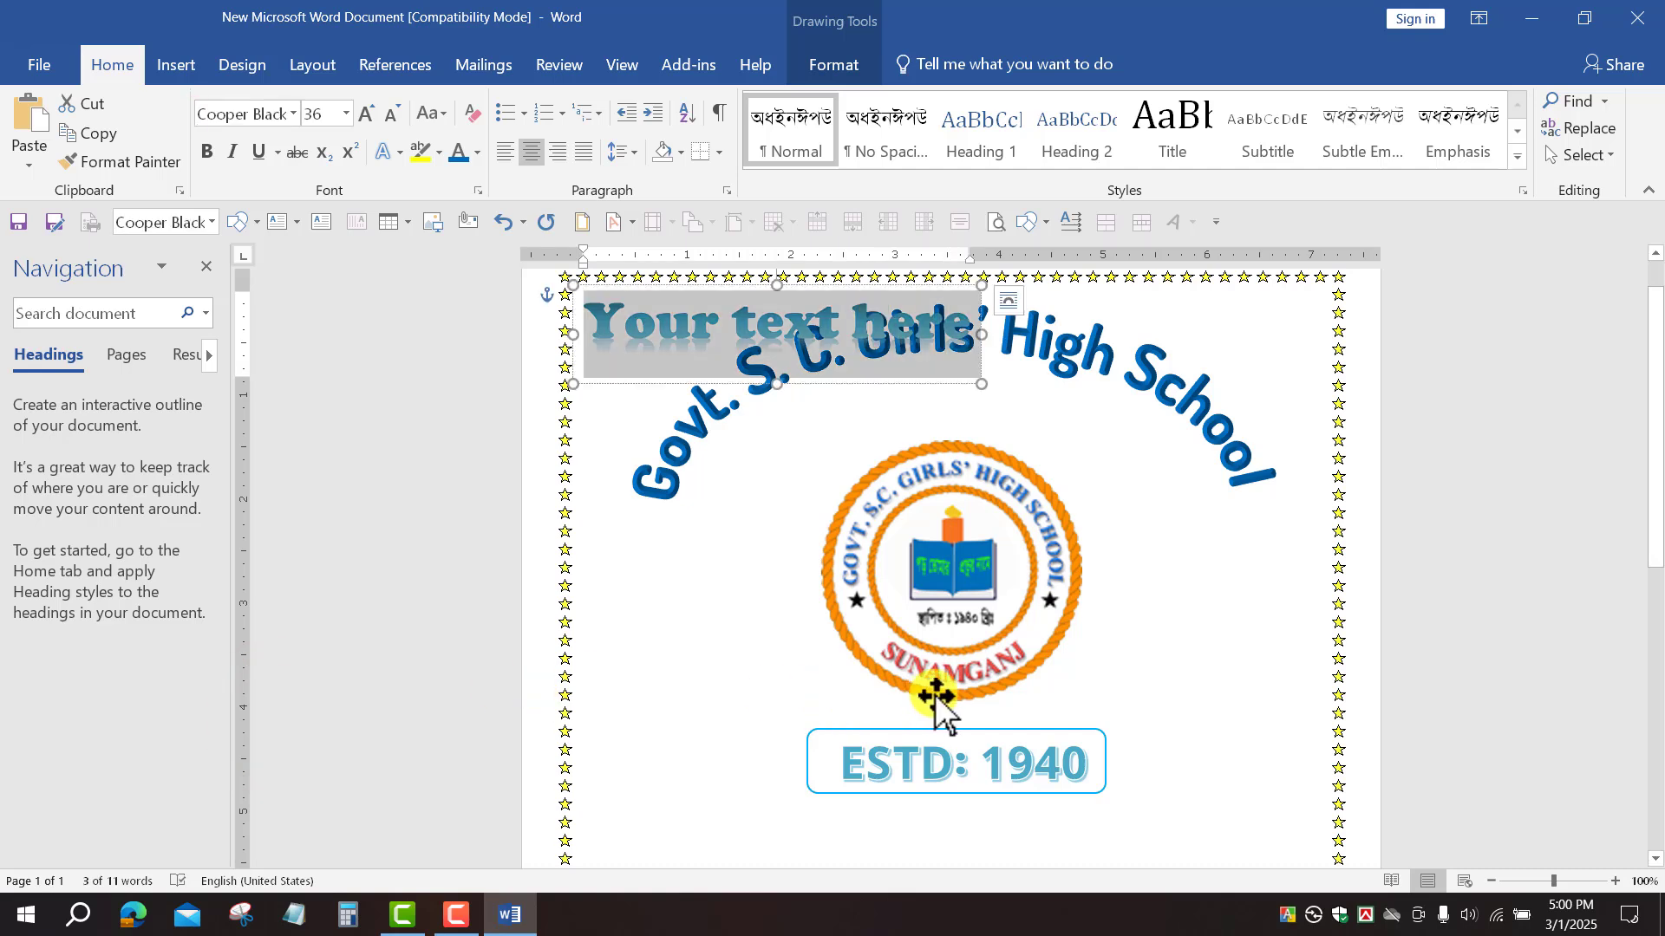
# Step: Type 'Subject: English' over the WordArt placeholder and reselect the box
pyautogui.press('Left')
pyautogui.write('S')
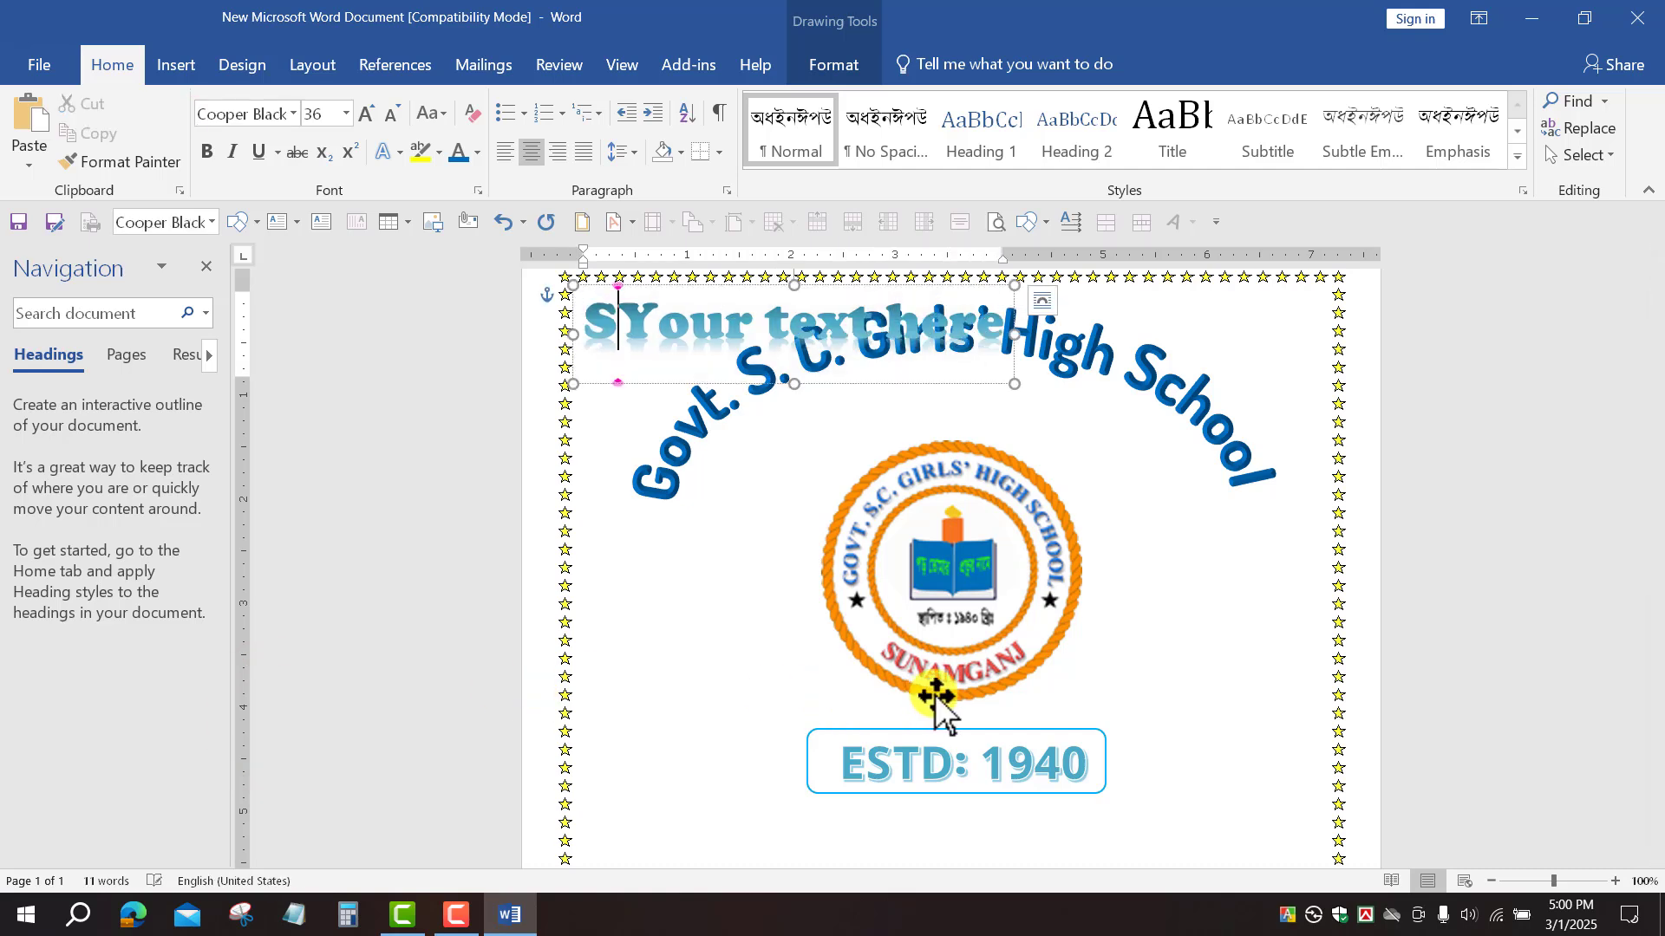
pyautogui.write('u')
pyautogui.press('Delete')
pyautogui.press('Delete')
pyautogui.press('Delete')
pyautogui.press('Delete')
pyautogui.press('Delete')
pyautogui.press('Delete')
pyautogui.press('Delete')
pyautogui.press('Delete')
pyautogui.press('Delete')
pyautogui.press('Delete')
pyautogui.press('Delete')
pyautogui.press('Delete')
pyautogui.press('Delete')
pyautogui.press('Delete')
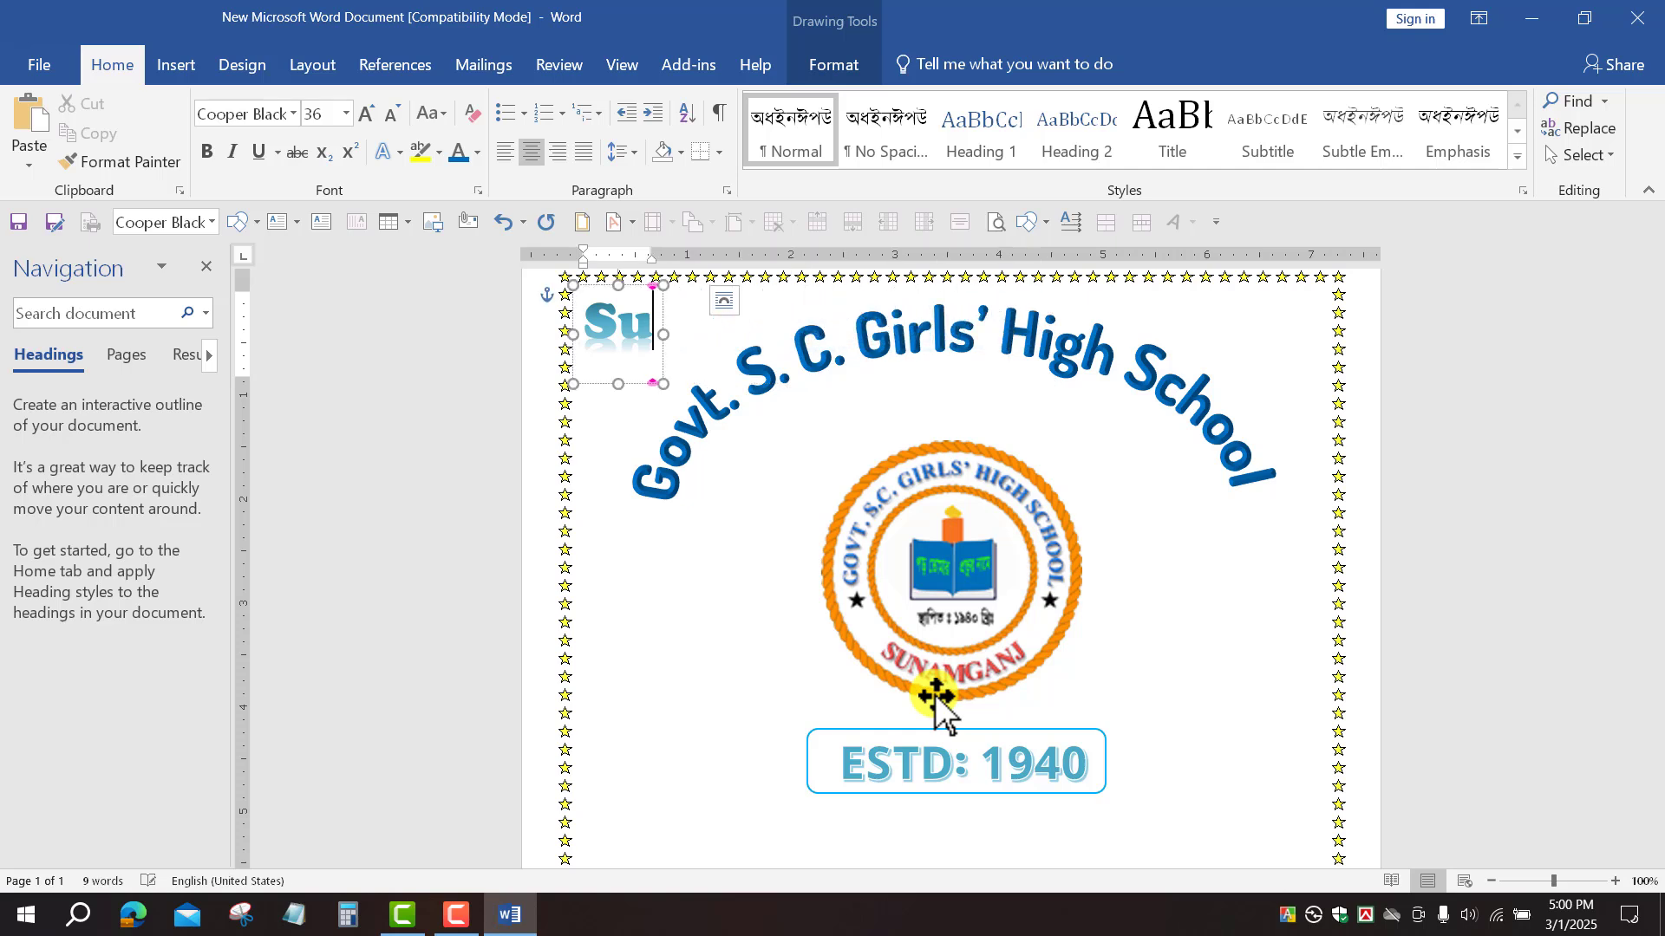
pyautogui.write('bje')
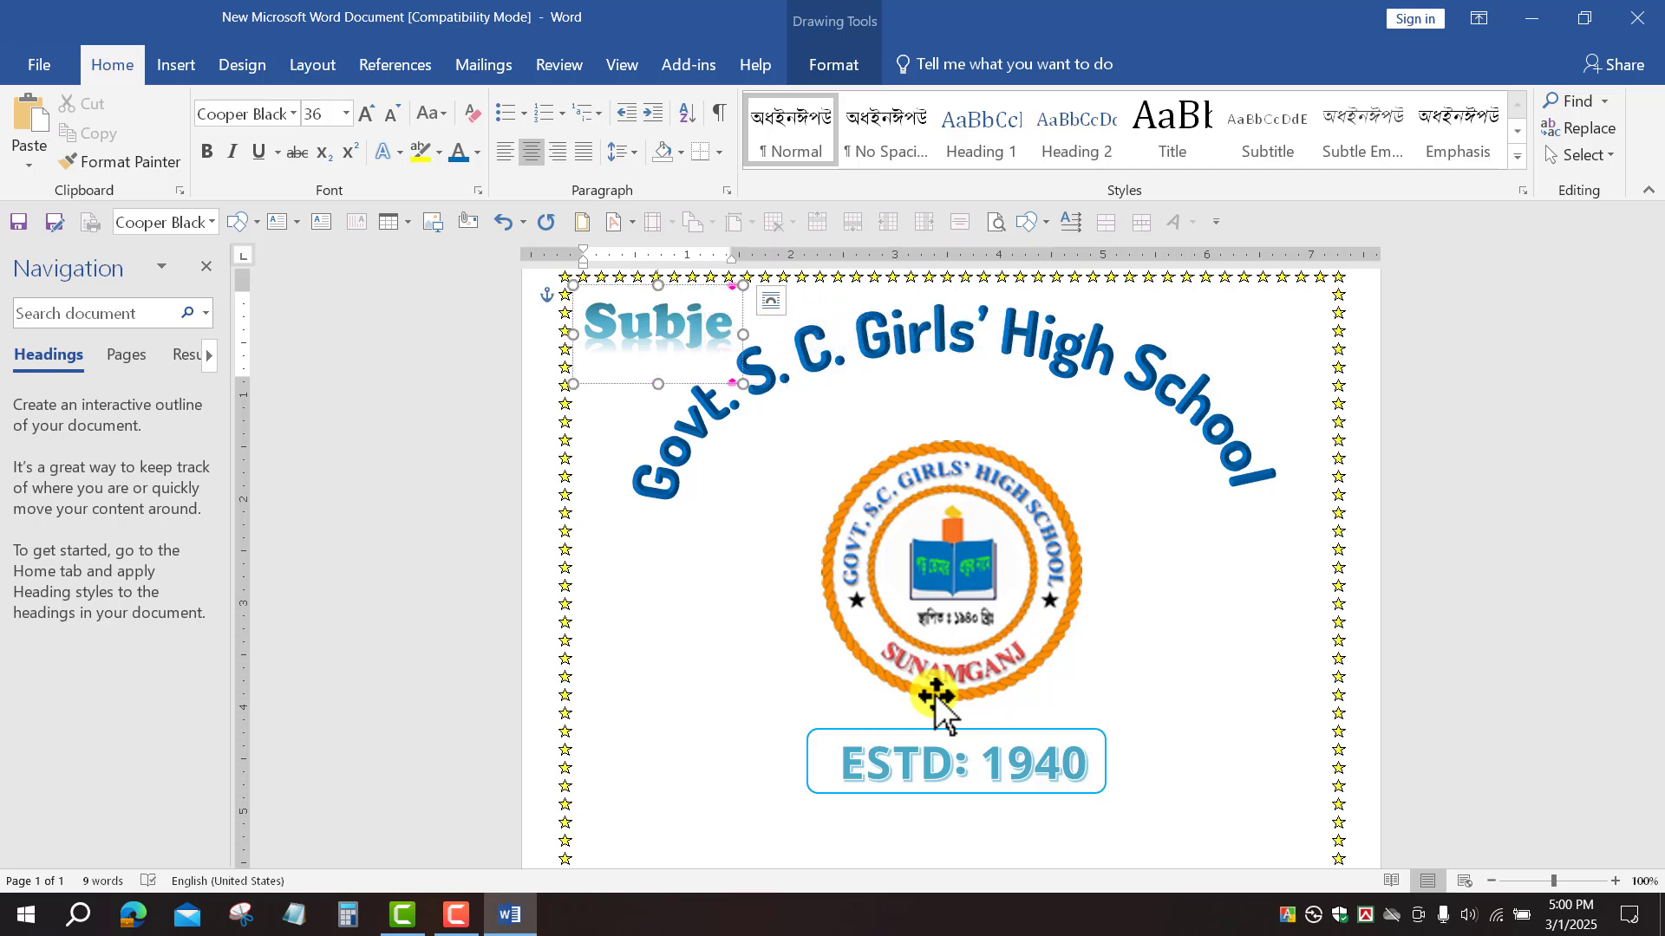
pyautogui.write('ct: E')
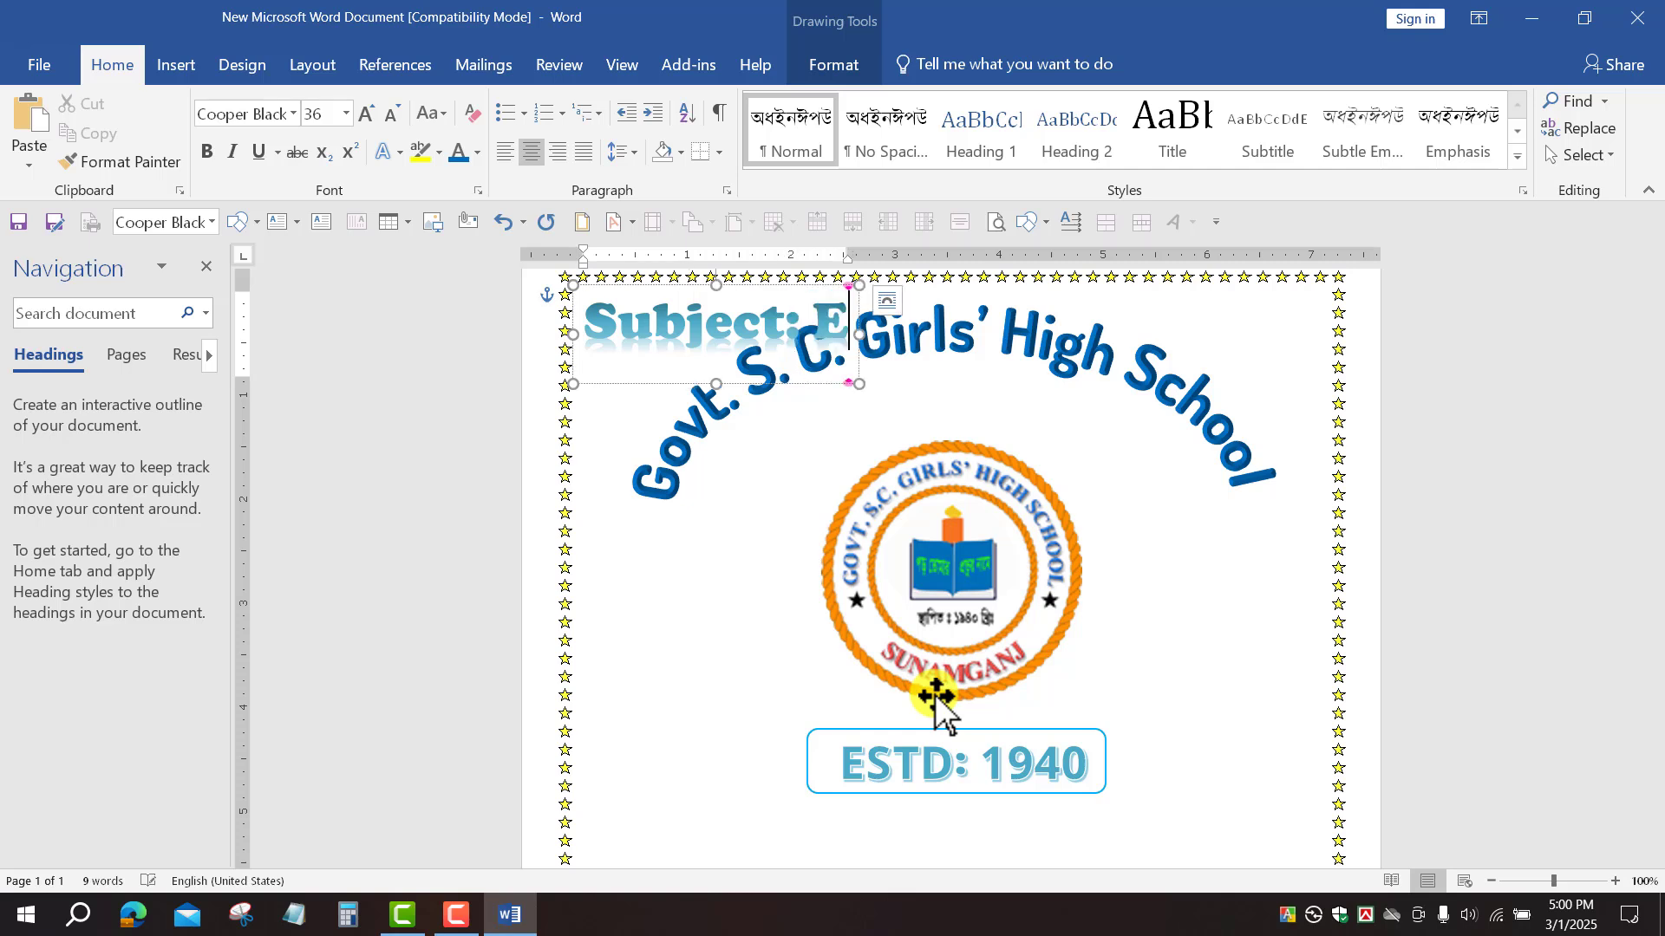
pyautogui.write('nglish')
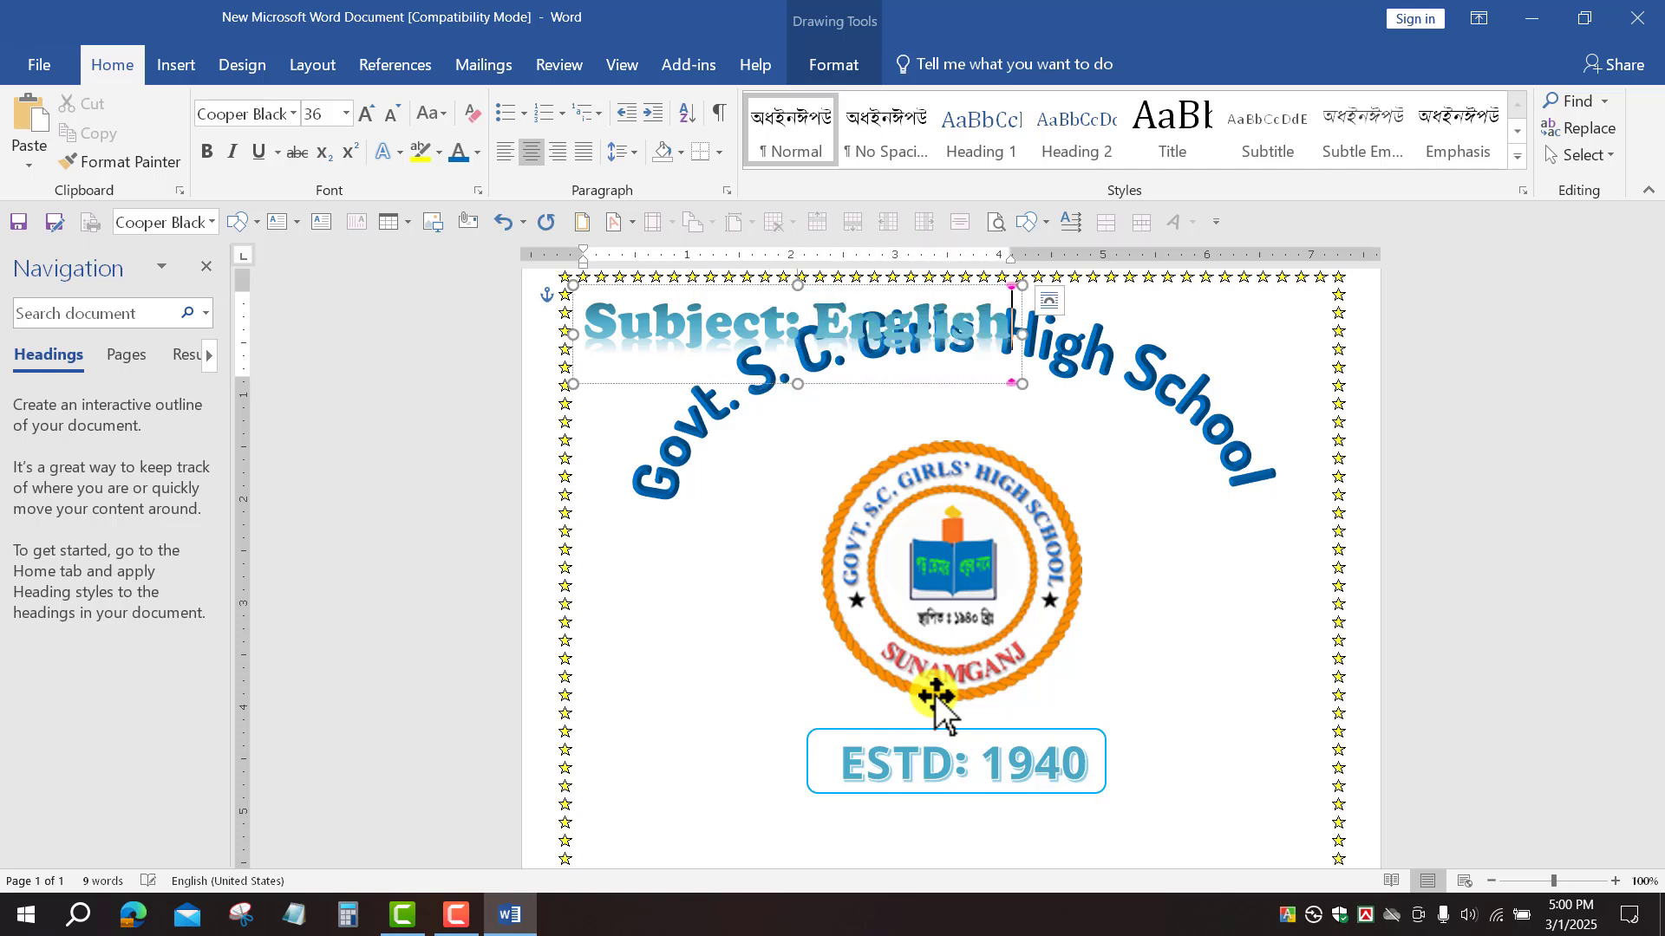
pyautogui.click(1452, 545)
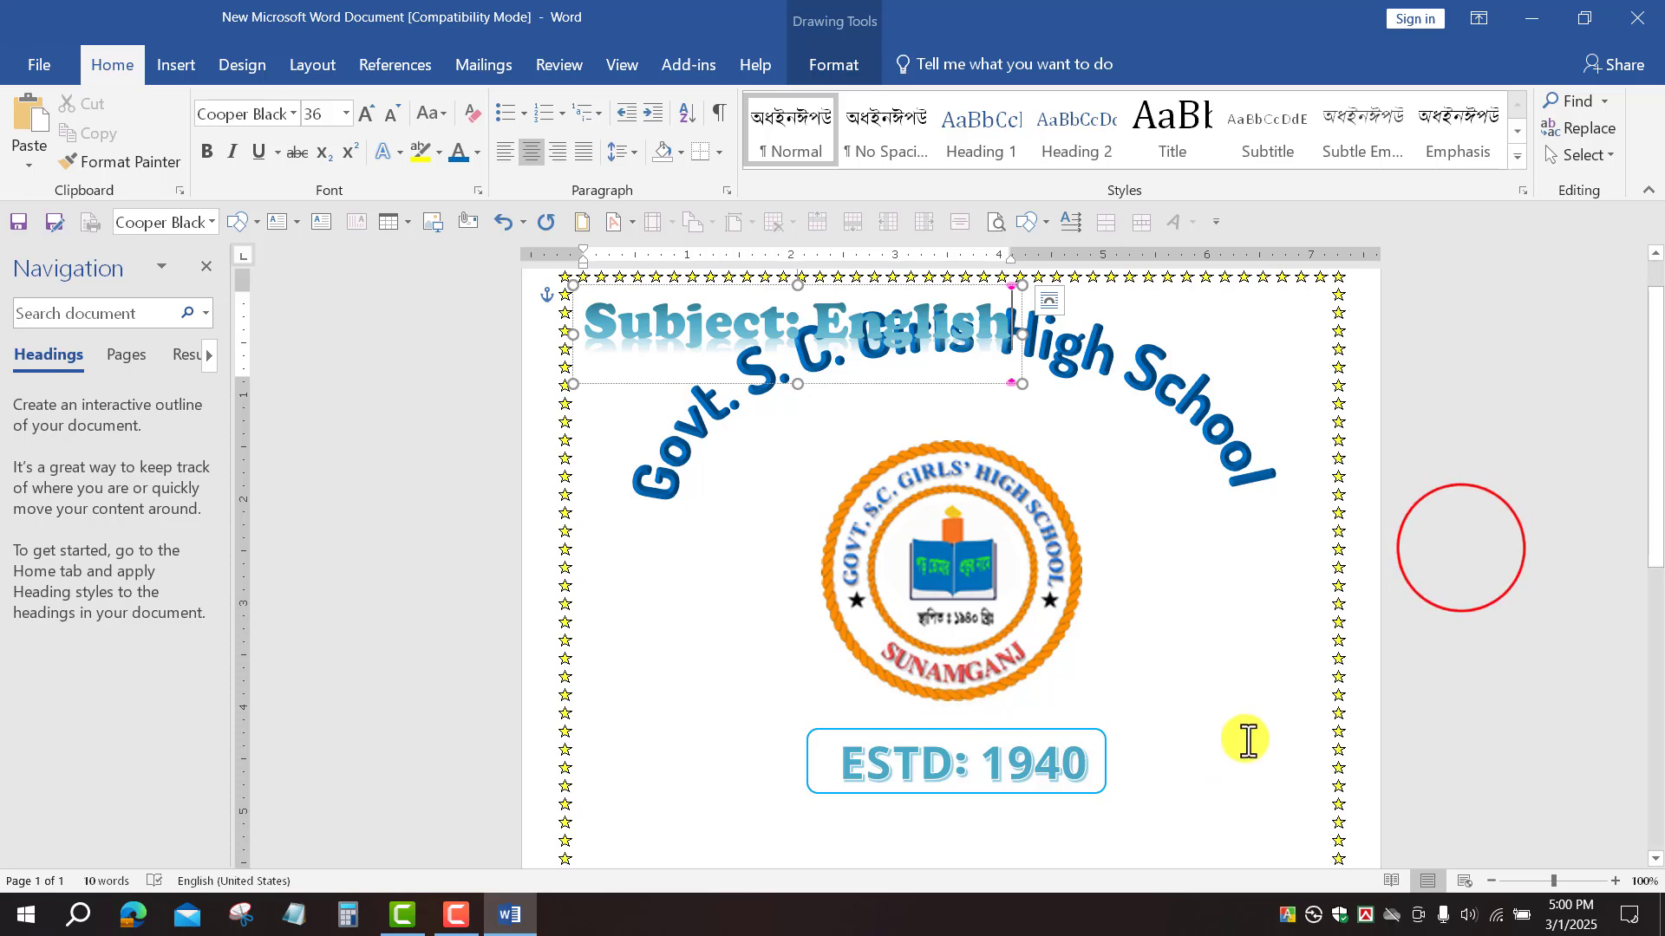
pyautogui.click(718, 314)
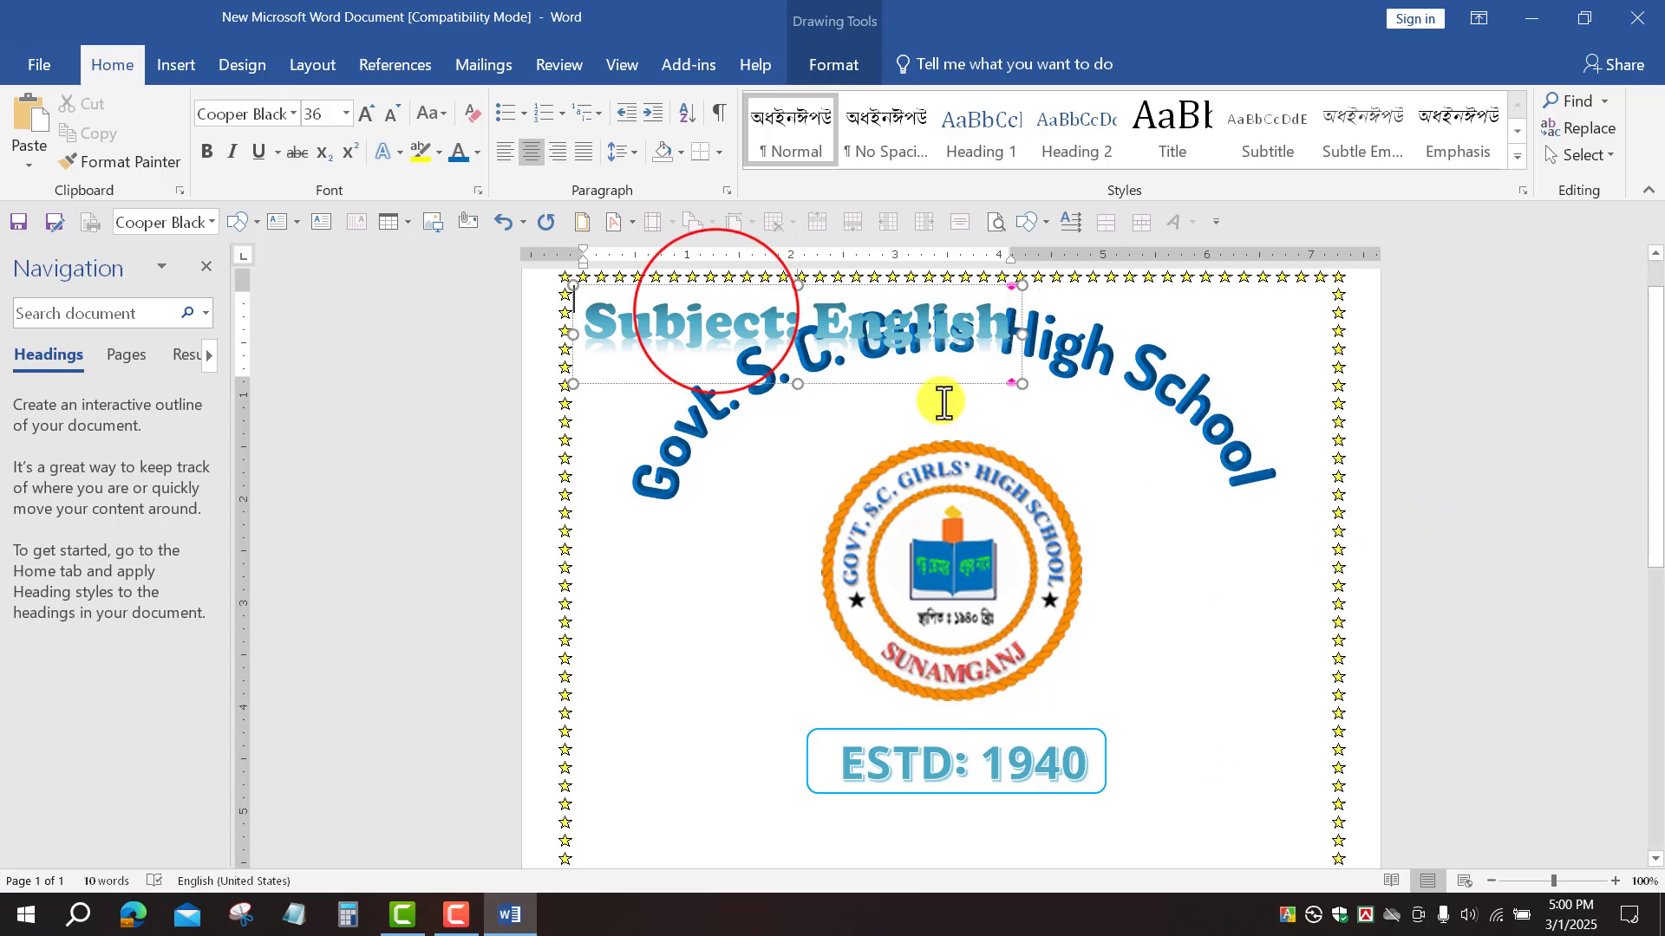
pyautogui.click(718, 313)
# Step: Drag the Subject: English WordArt below the framed ESTD: 1940 and fine-tune its position
pyautogui.moveTo(754, 286); pyautogui.dragTo(851, 861)
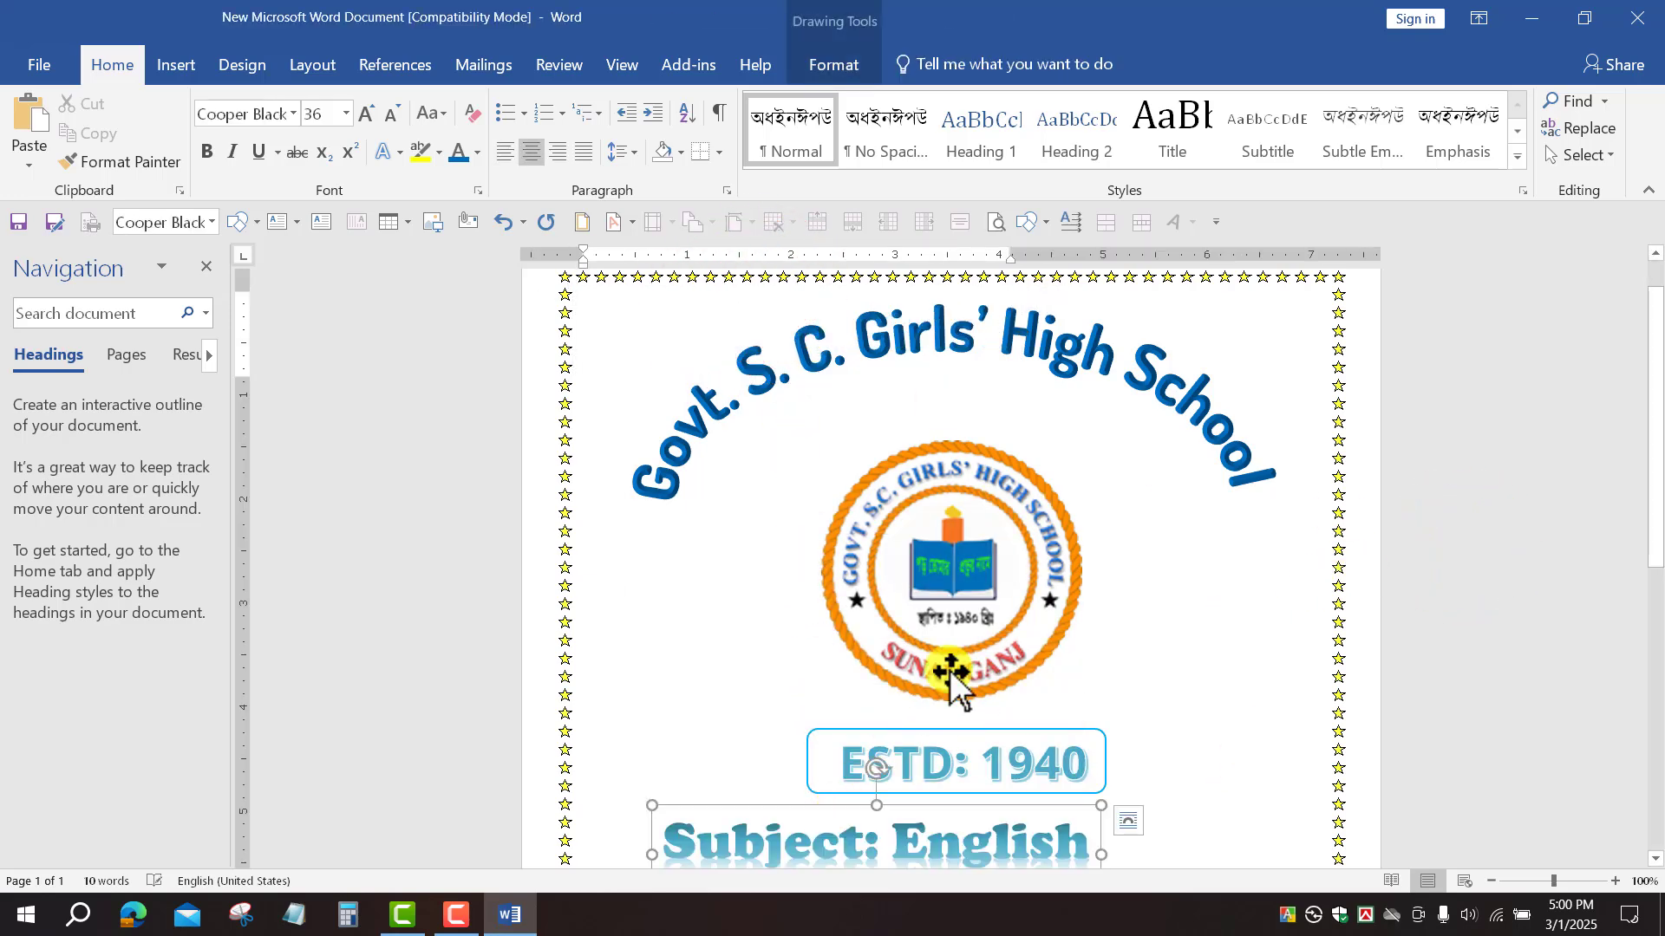
pyautogui.scroll(-6, 971, 633)
pyautogui.scroll(4, 940, 532)
pyautogui.click(934, 652)
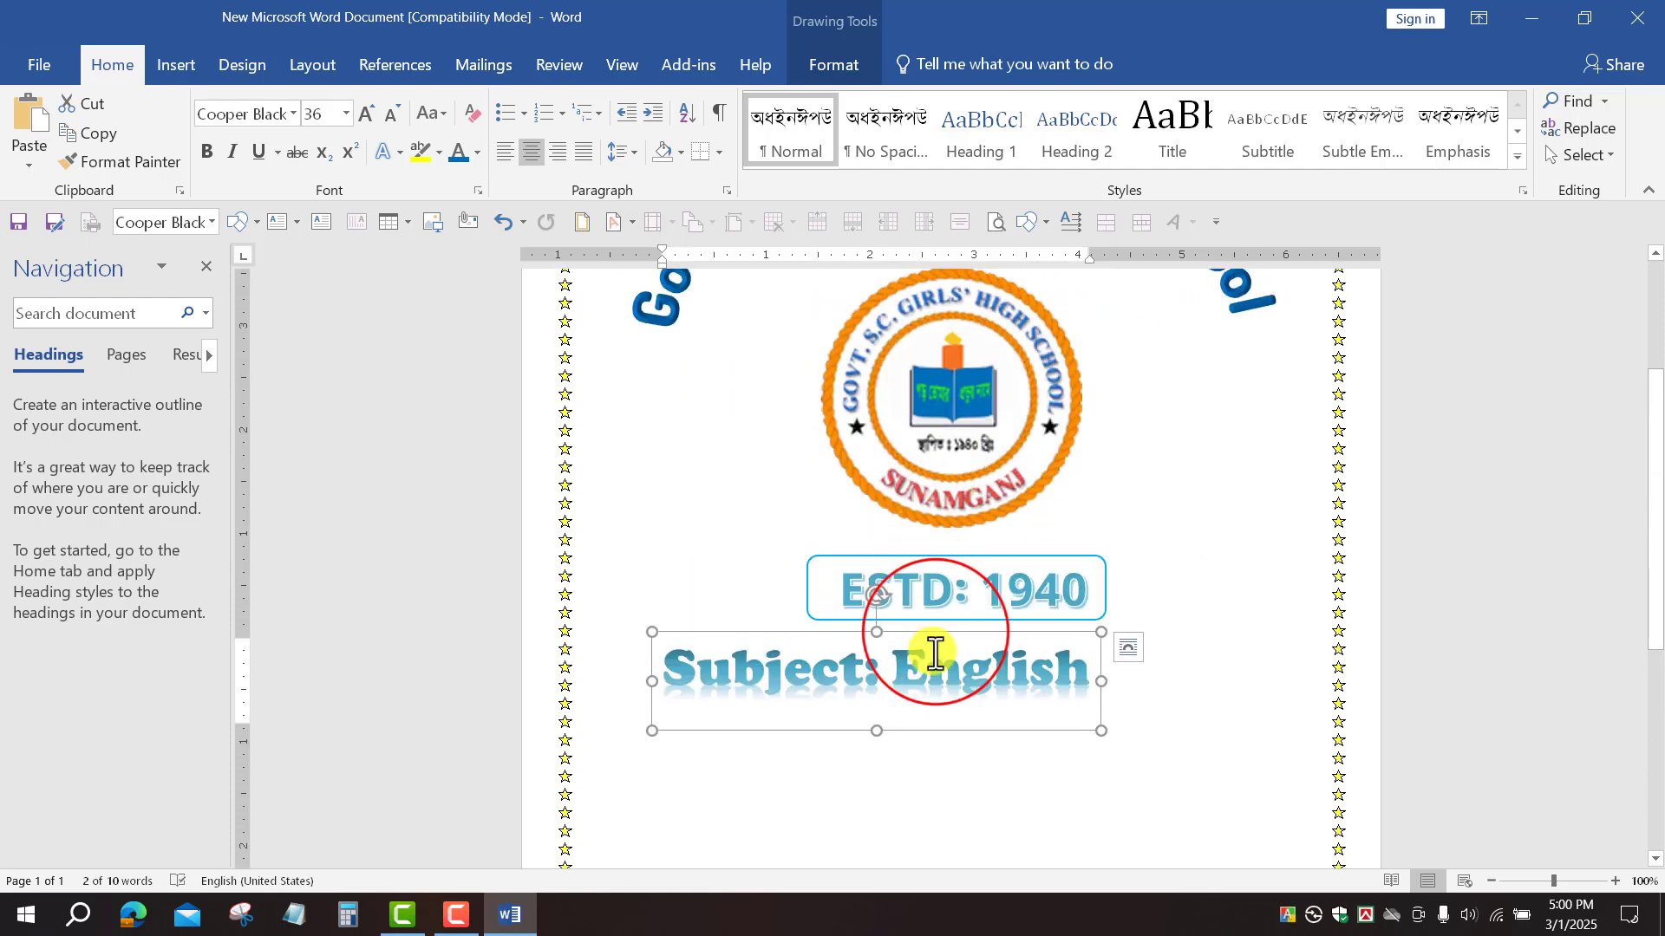
pyautogui.moveTo(928, 632); pyautogui.dragTo(978, 695)
pyautogui.scroll(-5, 1059, 633)
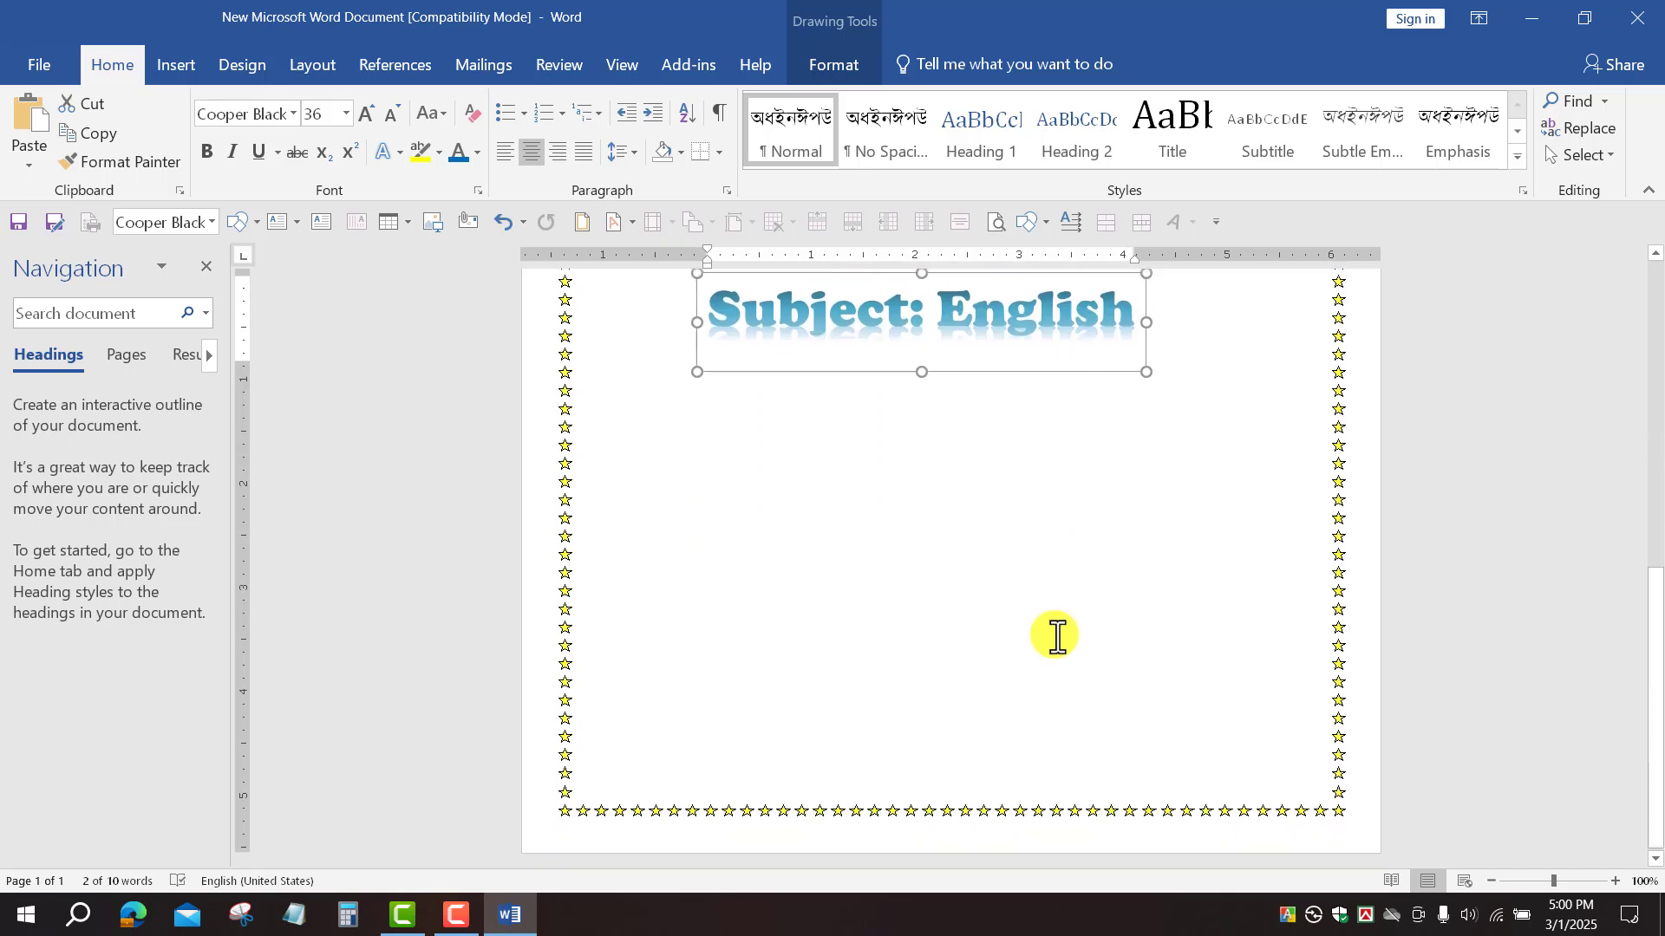
pyautogui.scroll(6, 1058, 632)
pyautogui.scroll(3, 1057, 636)
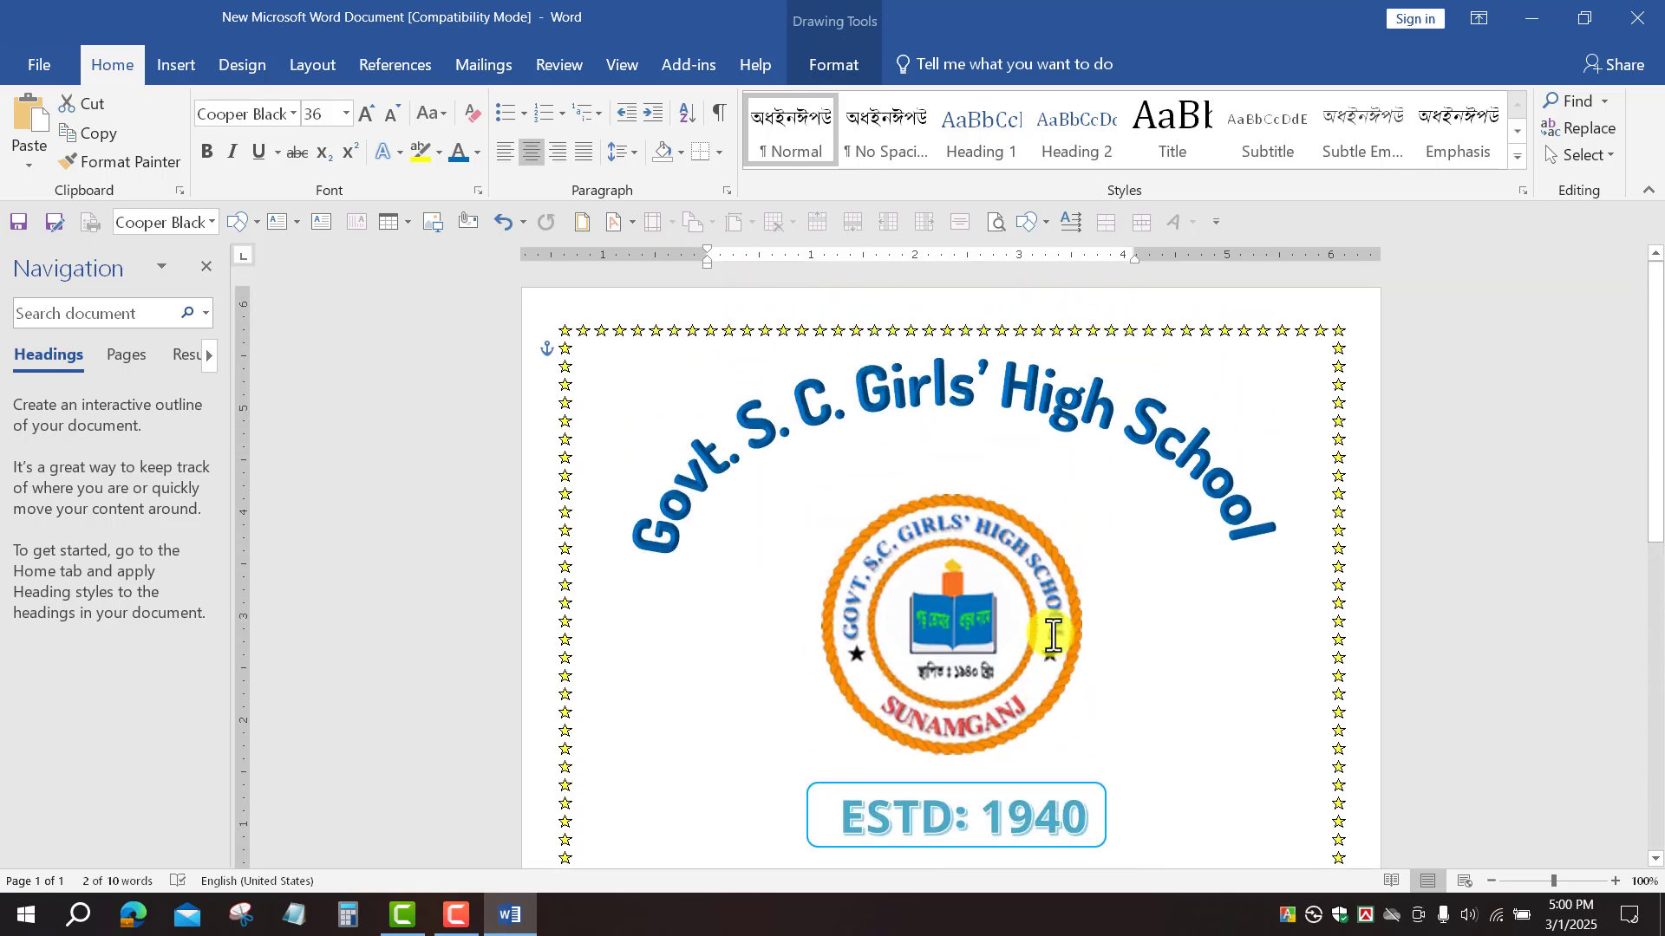
pyautogui.scroll(-7, 1055, 639)
pyautogui.scroll(3, 1033, 615)
pyautogui.click(1008, 784)
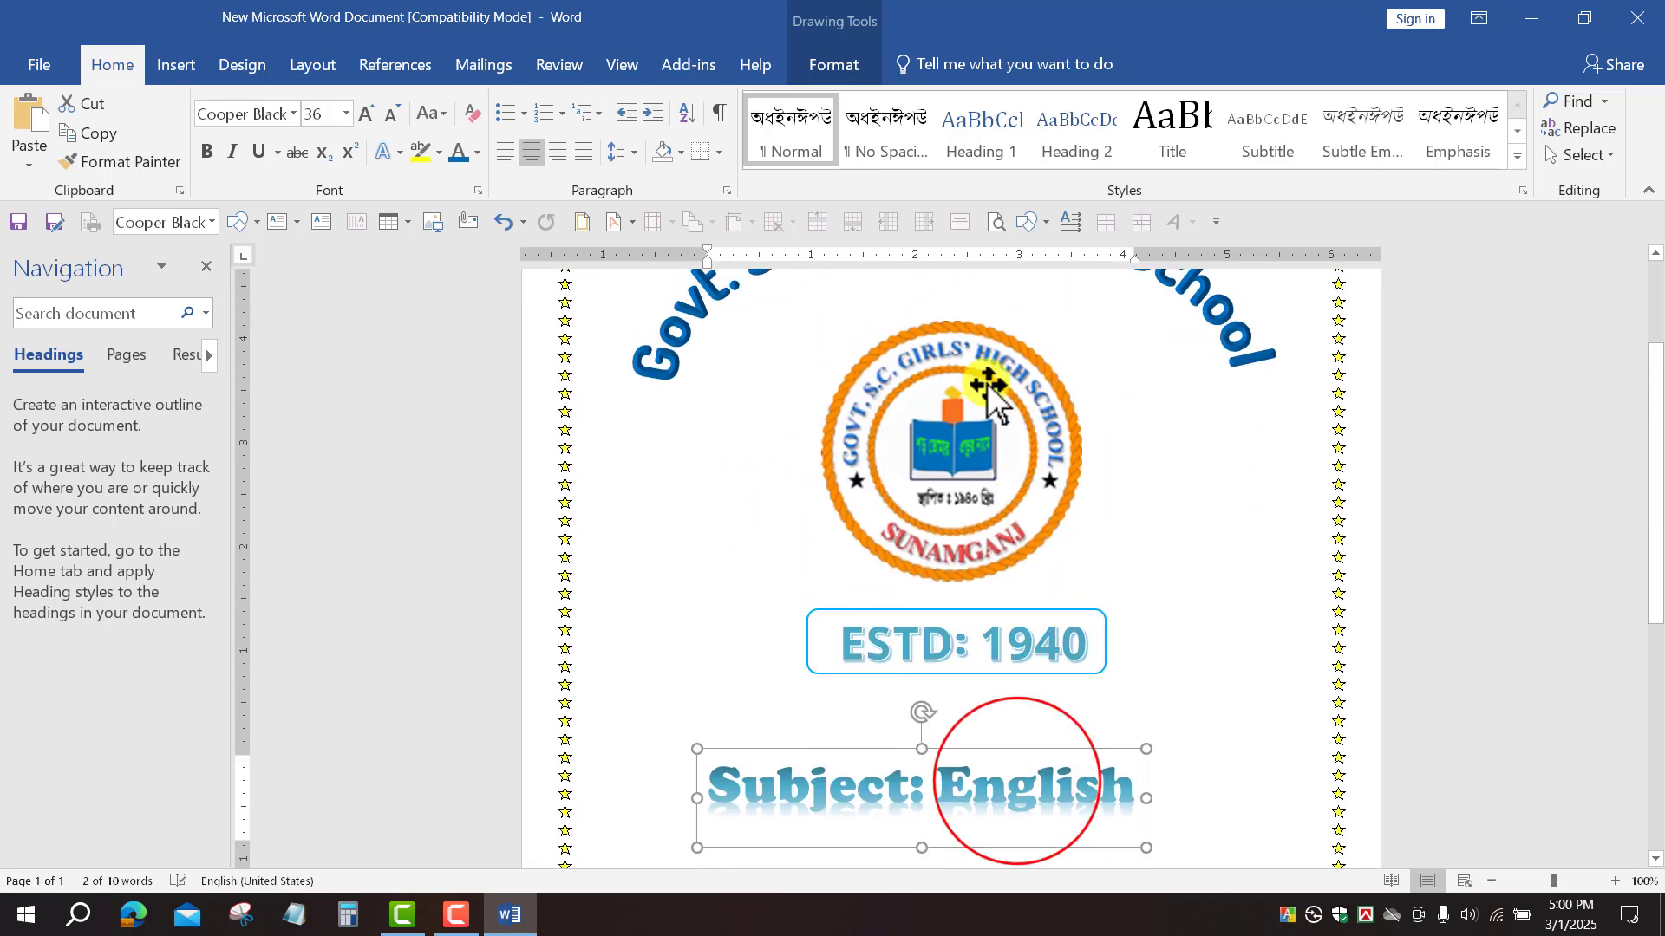
pyautogui.click(1033, 749)
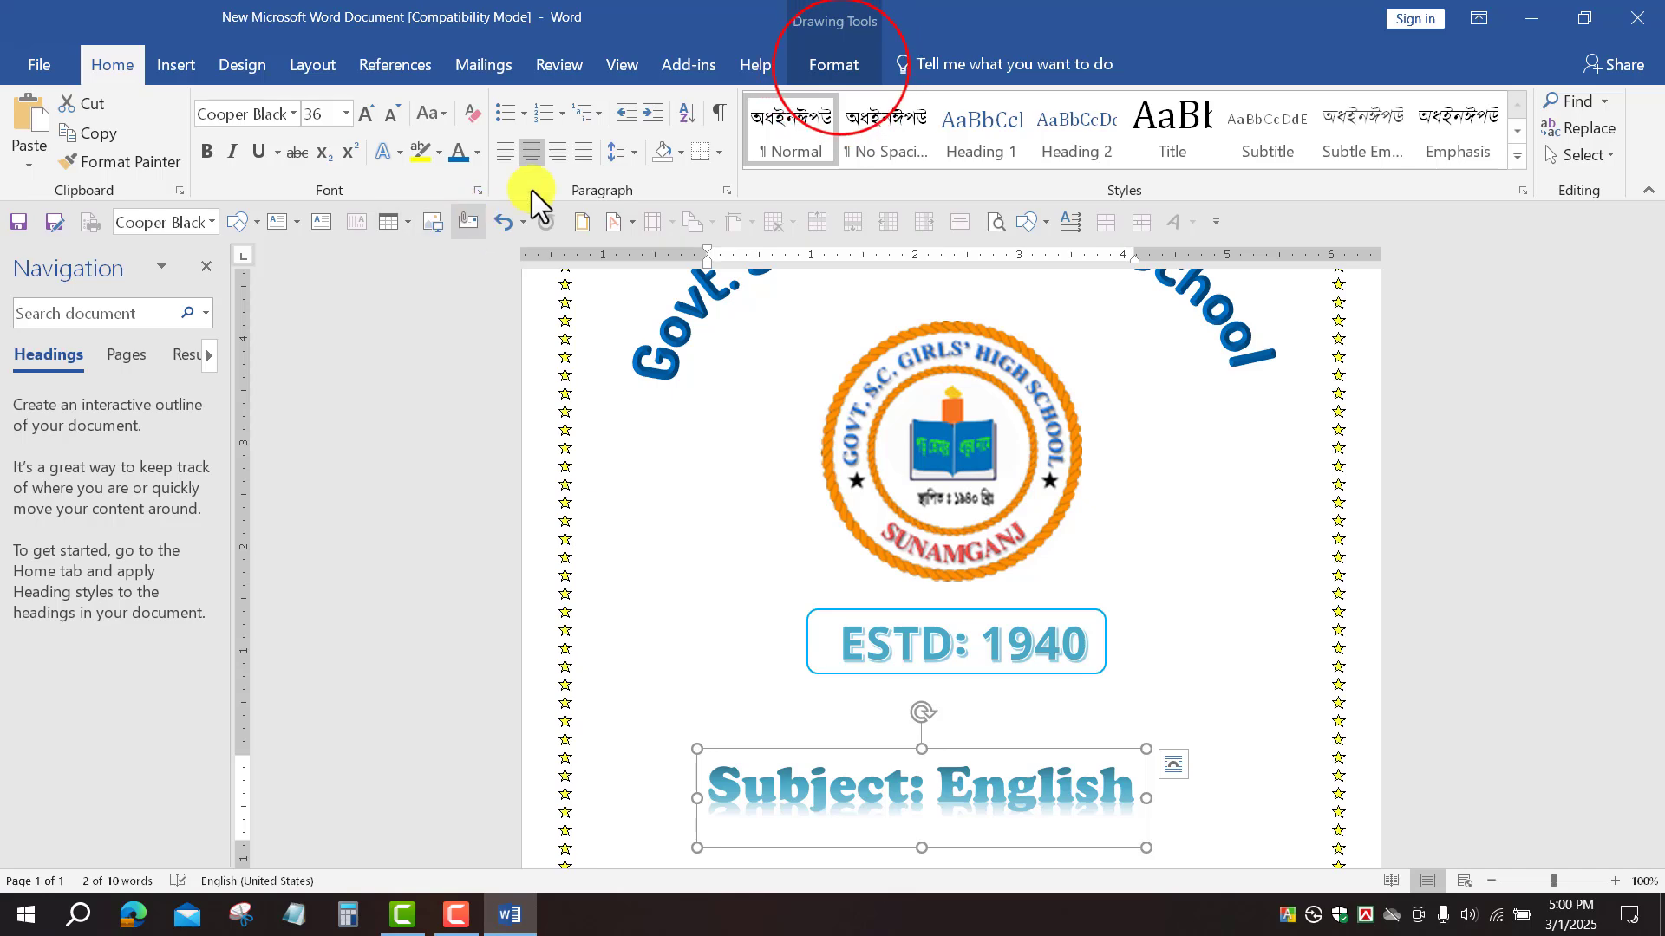
# Step: Apply Dark Blue text fill from Standard Colors to the Subject: English WordArt
pyautogui.click(841, 68)
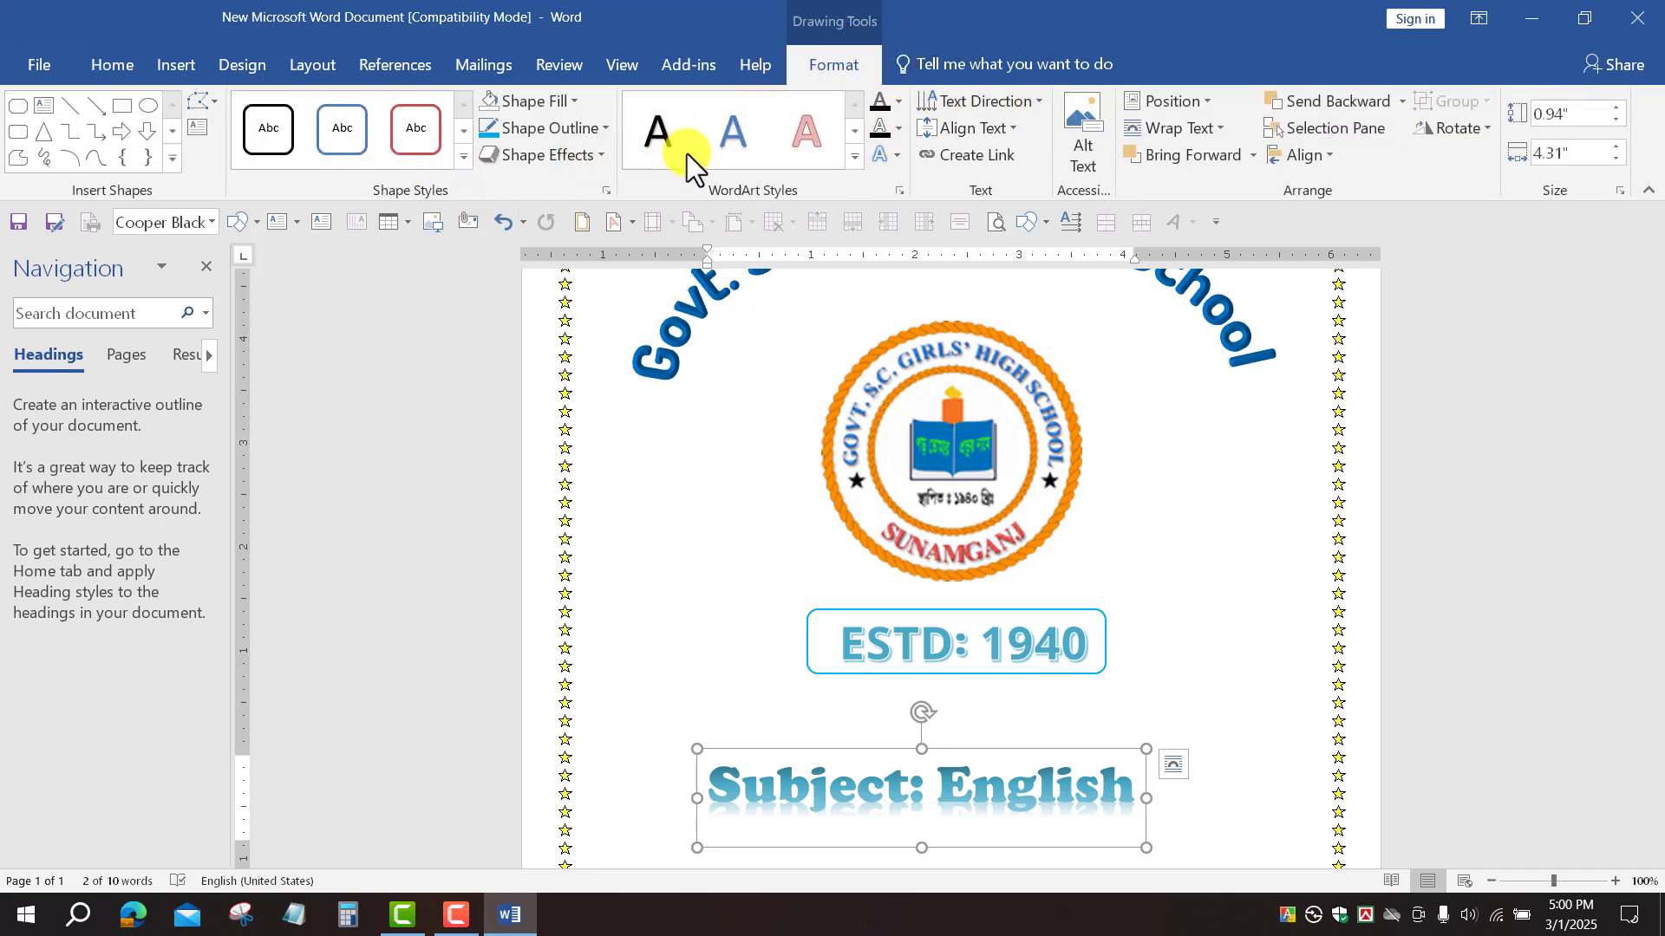
pyautogui.click(898, 102)
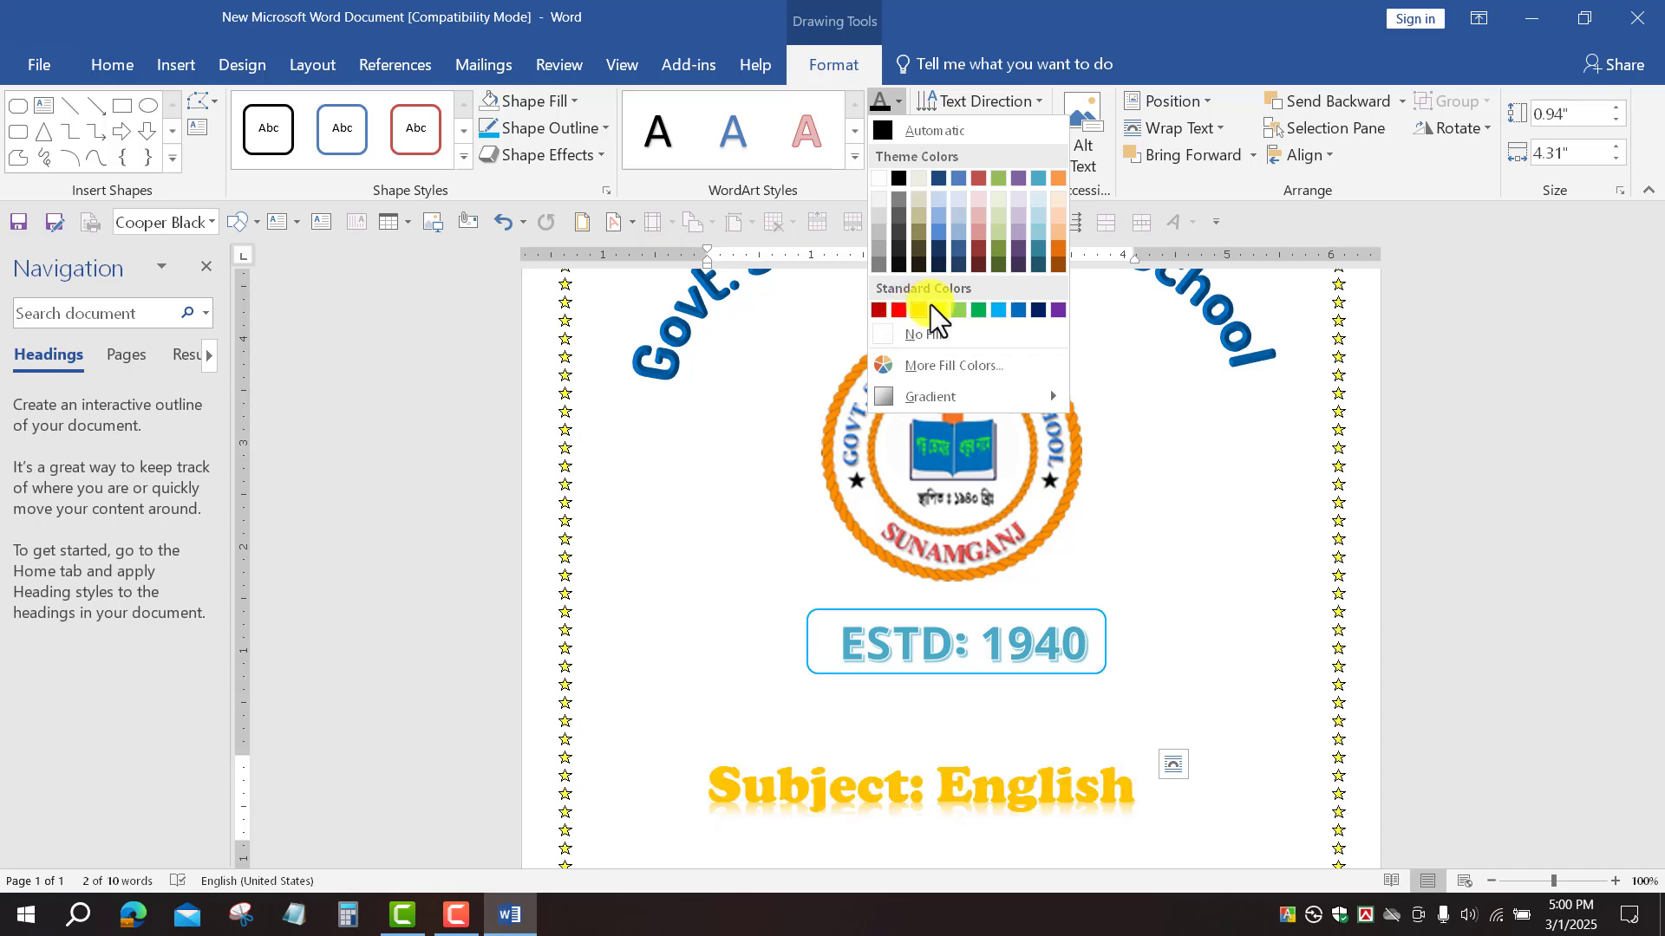
pyautogui.click(1038, 308)
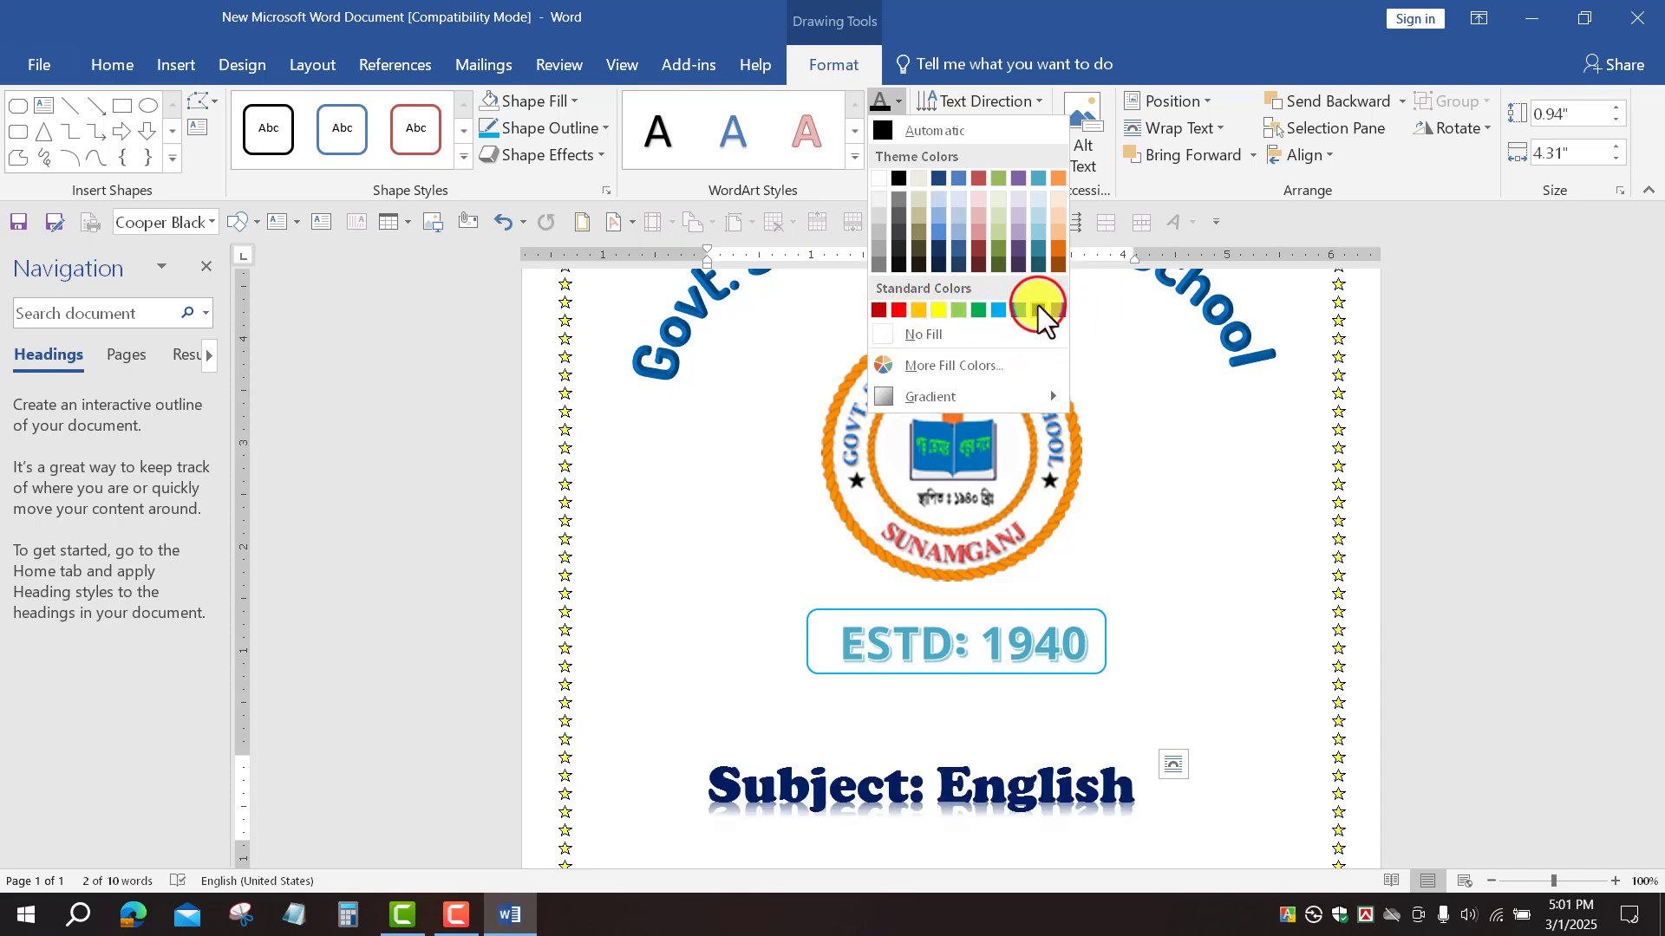
pyautogui.scroll(-3, 1104, 758)
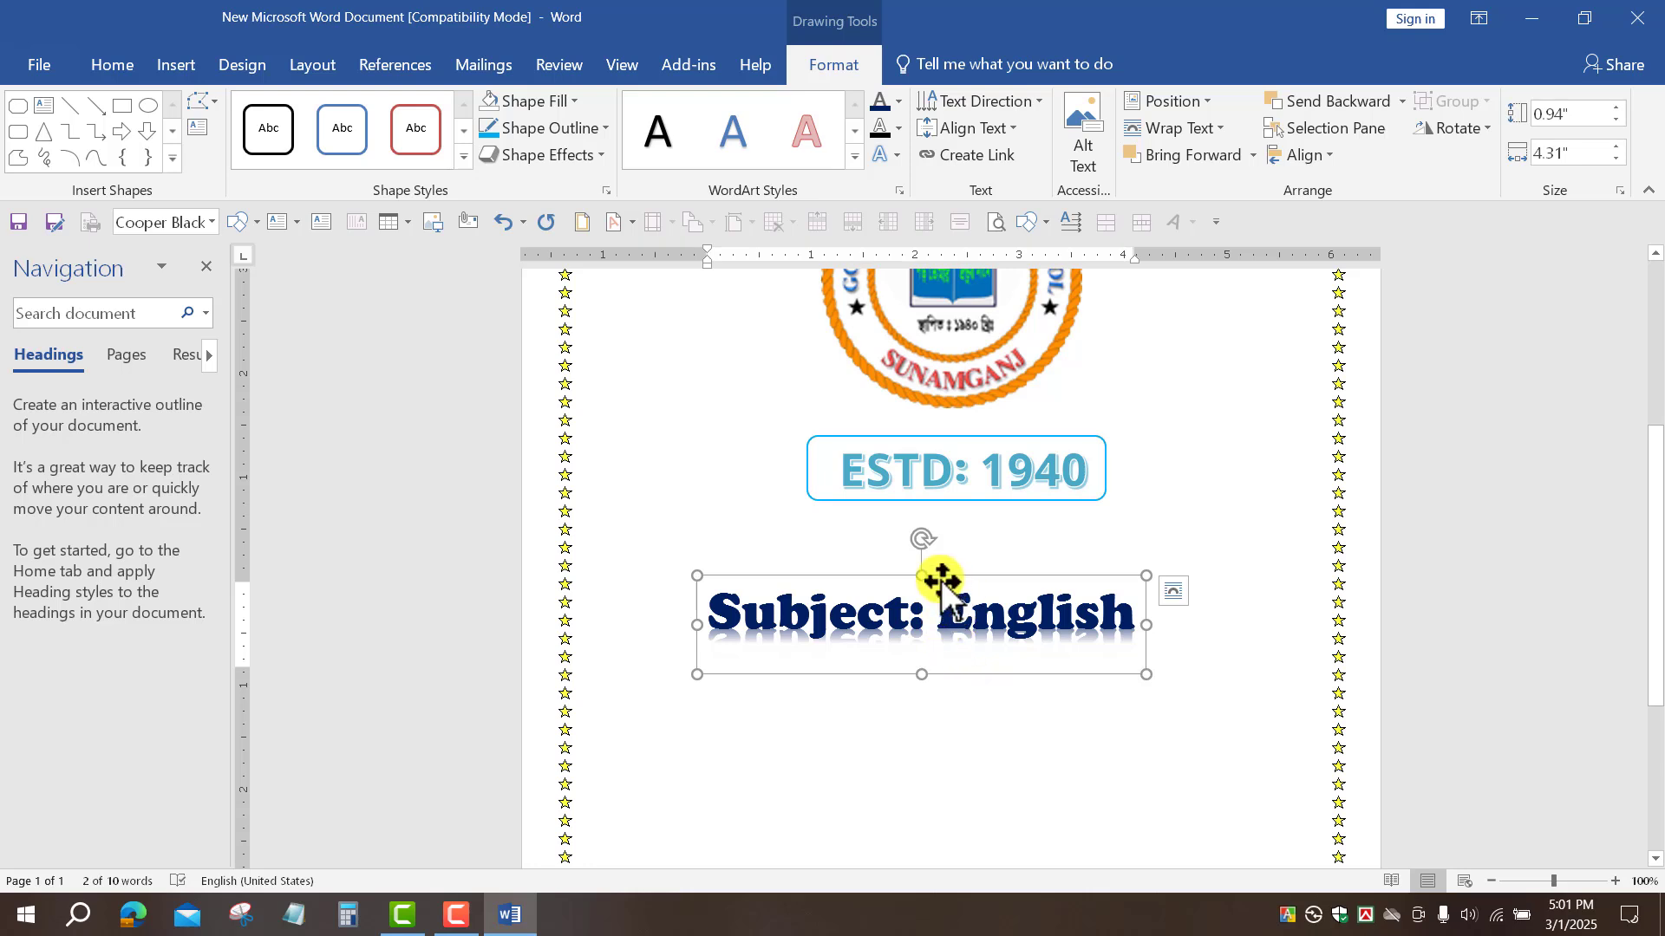
pyautogui.click(1145, 626)
# Step: Widen the Subject: English box to 6.77 inches and increase its text to 48 pt
pyautogui.moveTo(1153, 626); pyautogui.dragTo(1299, 624)
pyautogui.click(699, 625)
pyautogui.moveTo(727, 621); pyautogui.dragTo(595, 625)
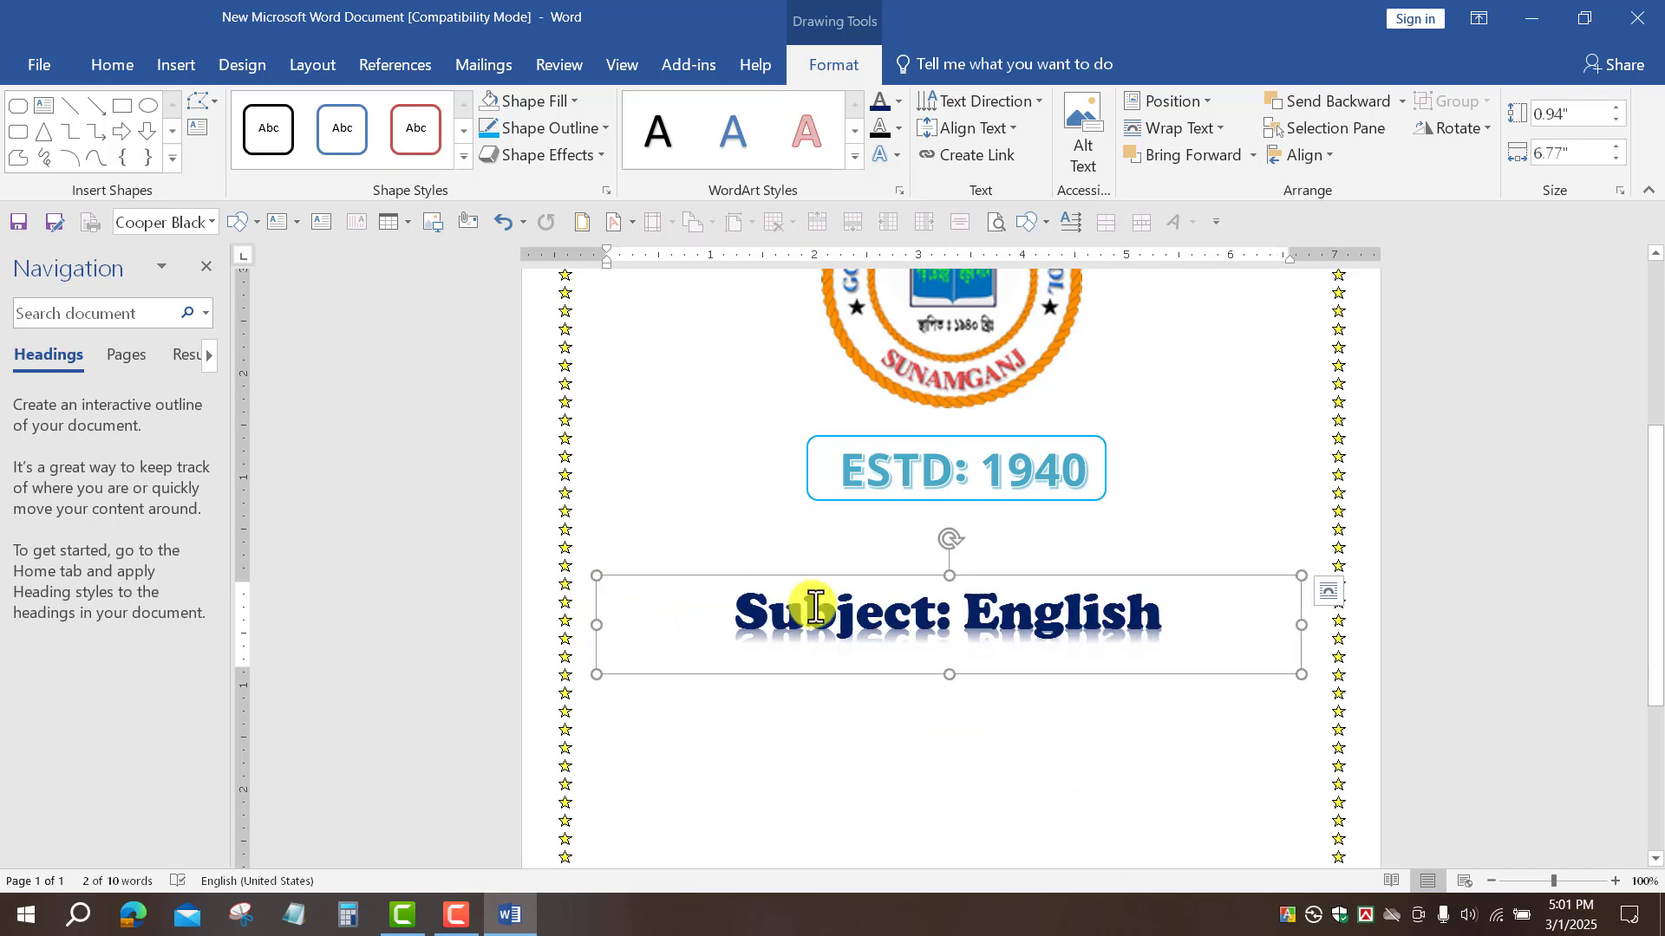
pyautogui.click(115, 66)
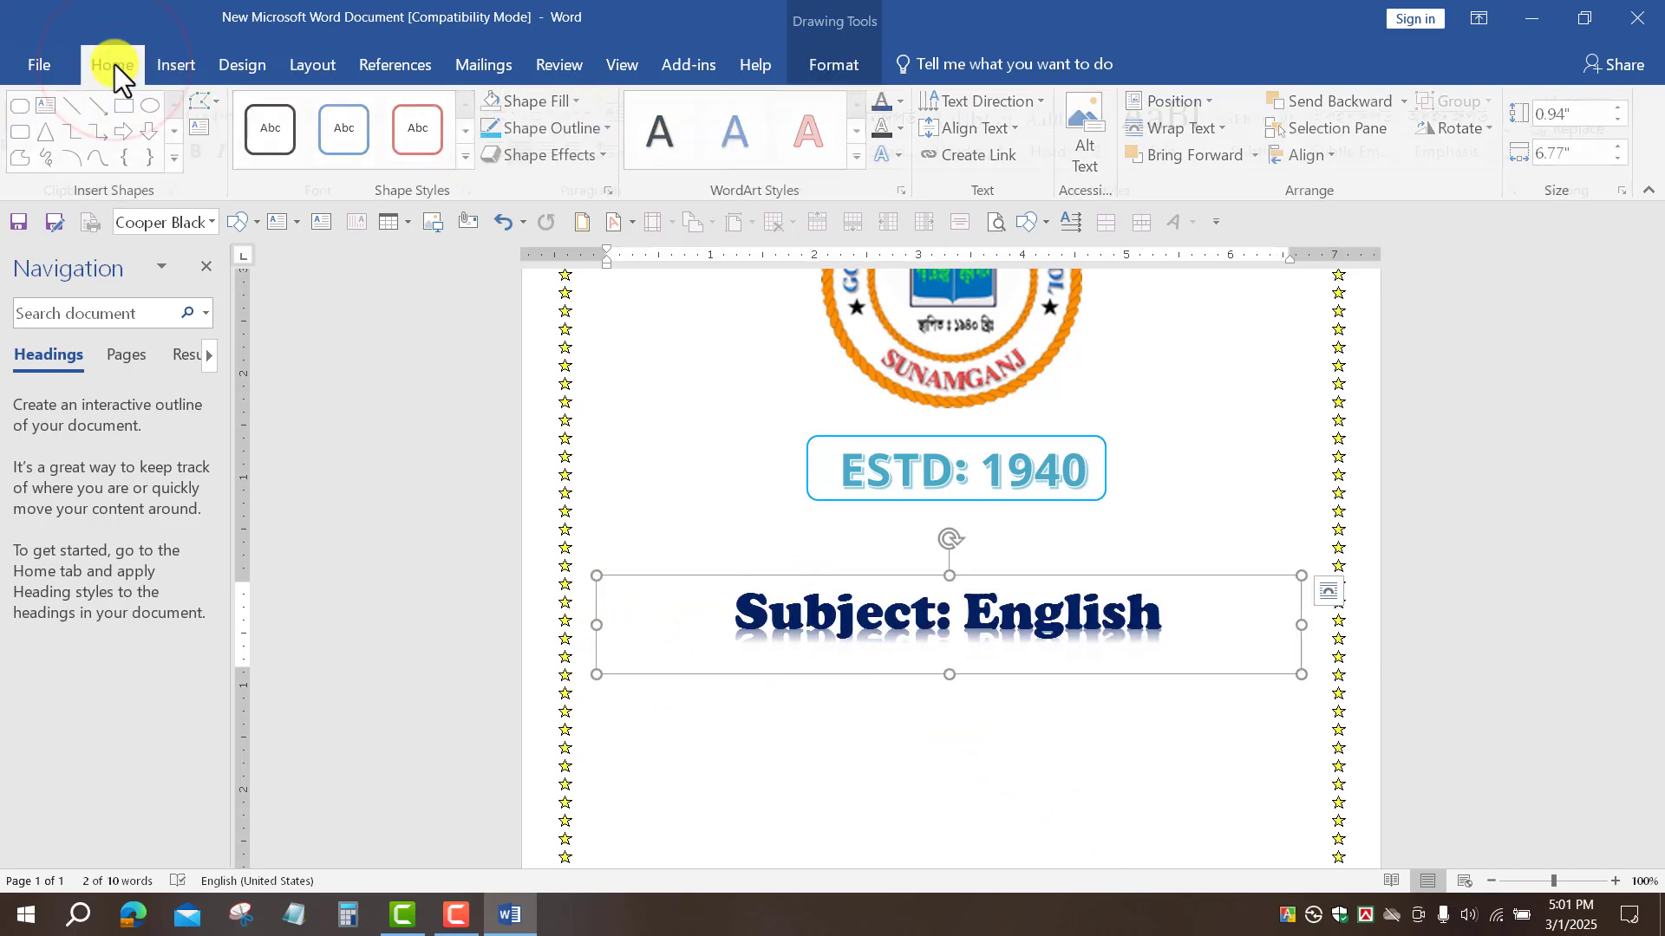
pyautogui.click(364, 115)
pyautogui.click(362, 116)
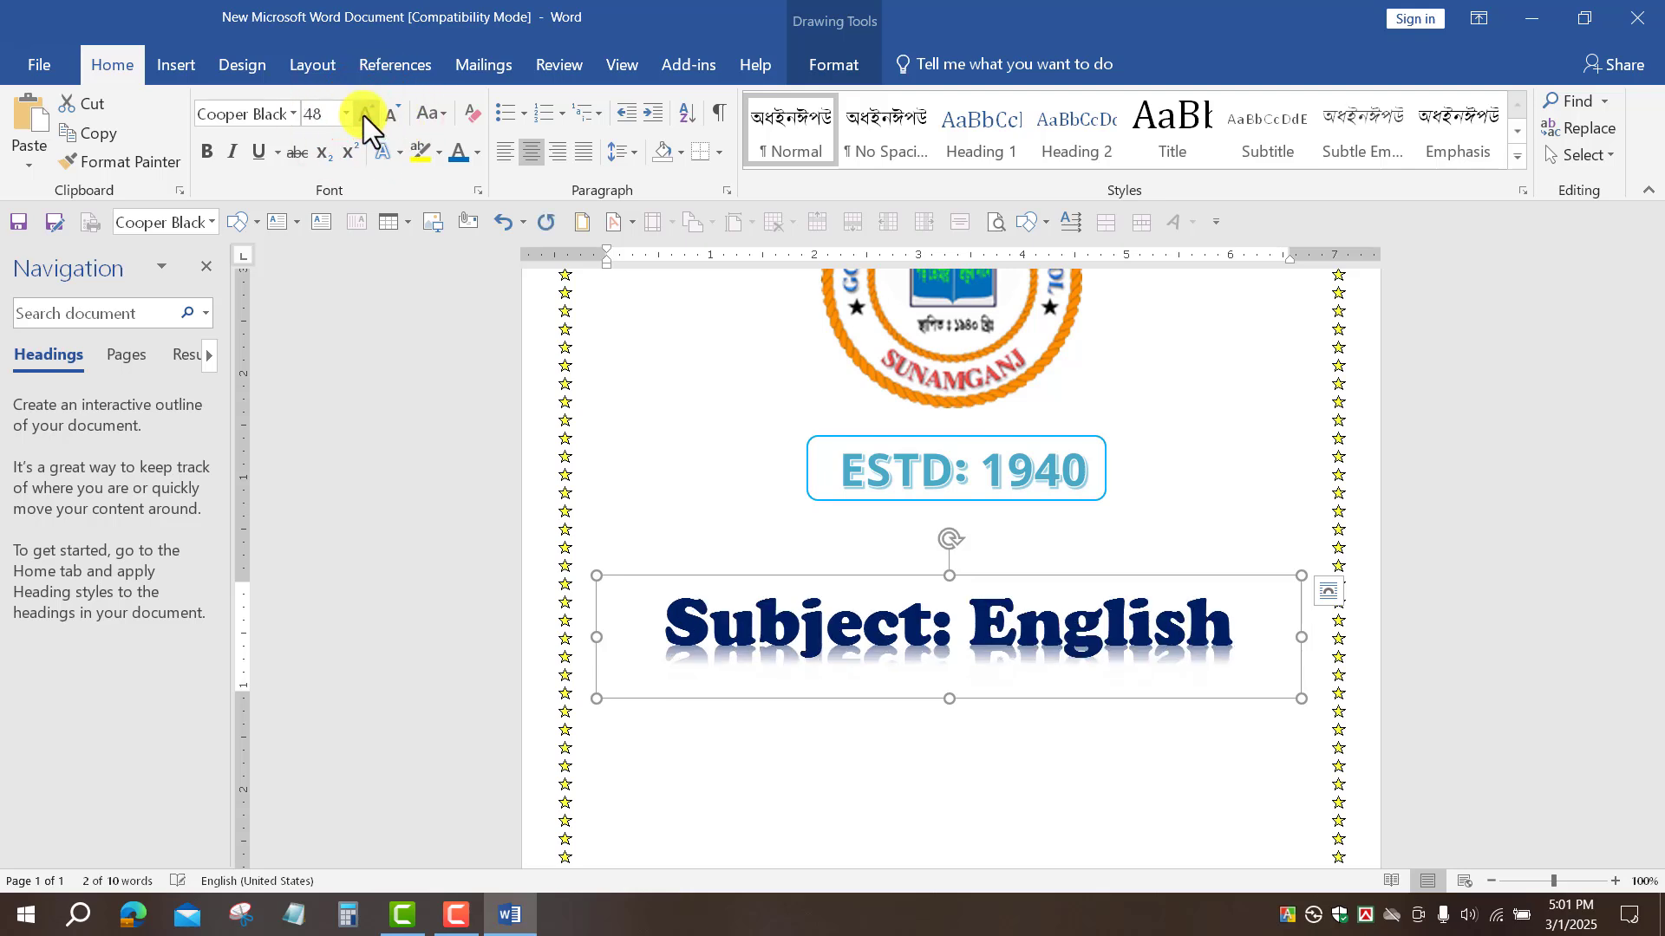
# Step: Move the Subject: English box up just beneath the framed ESTD: 1940
pyautogui.click(998, 561)
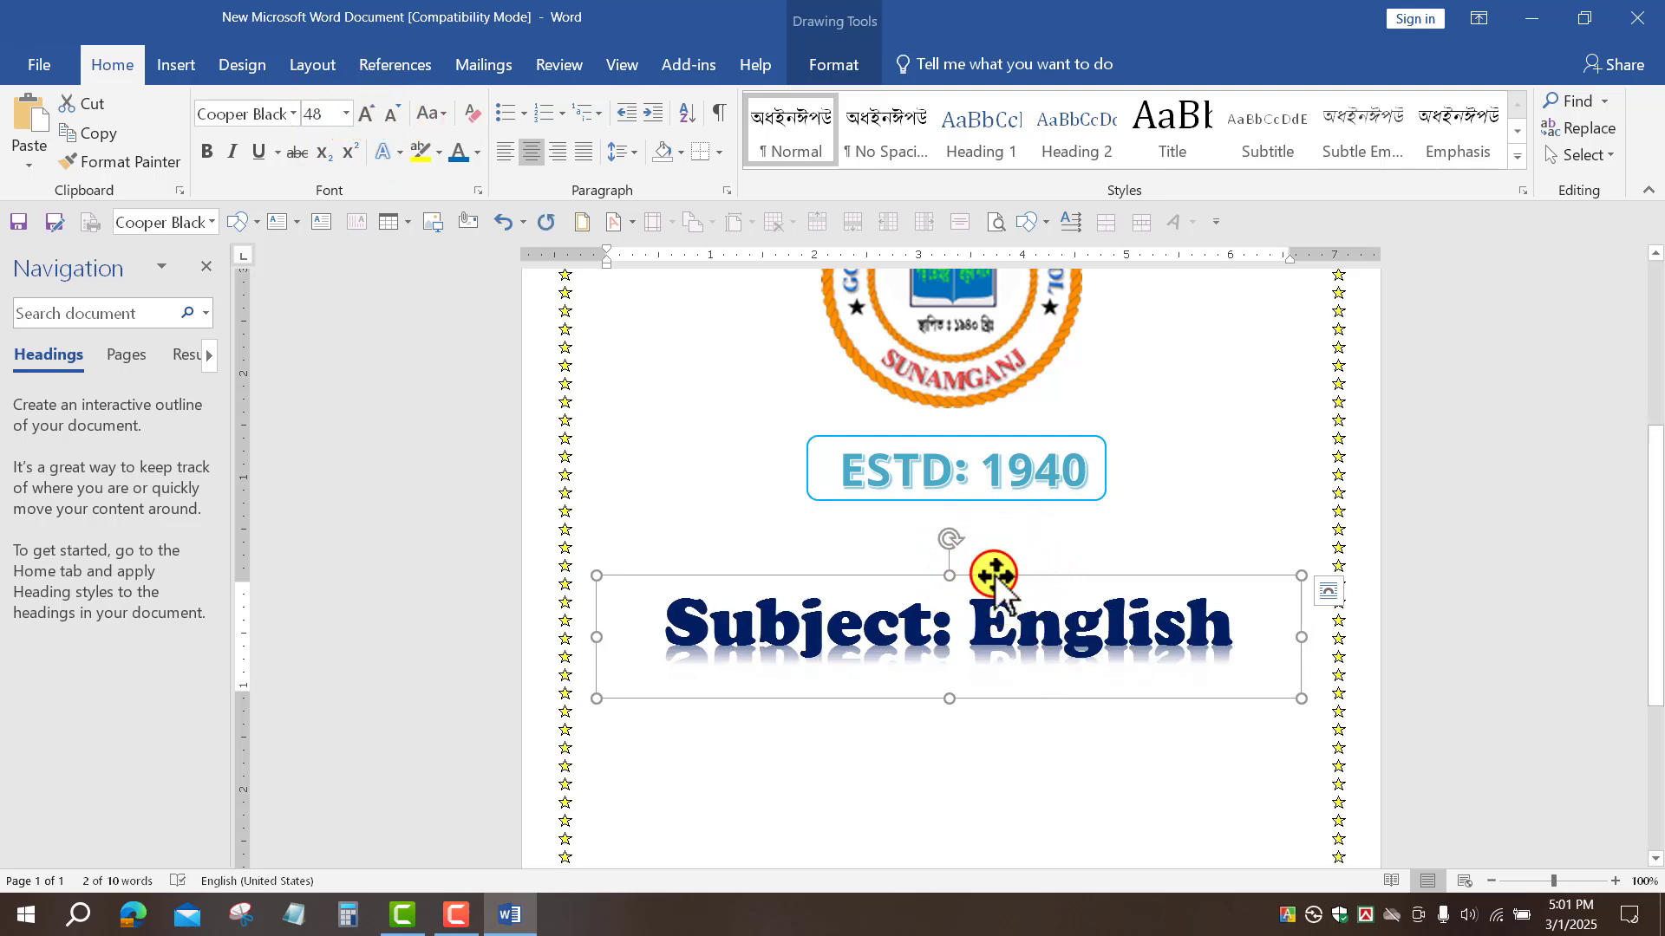
pyautogui.moveTo(1002, 550); pyautogui.dragTo(1012, 500)
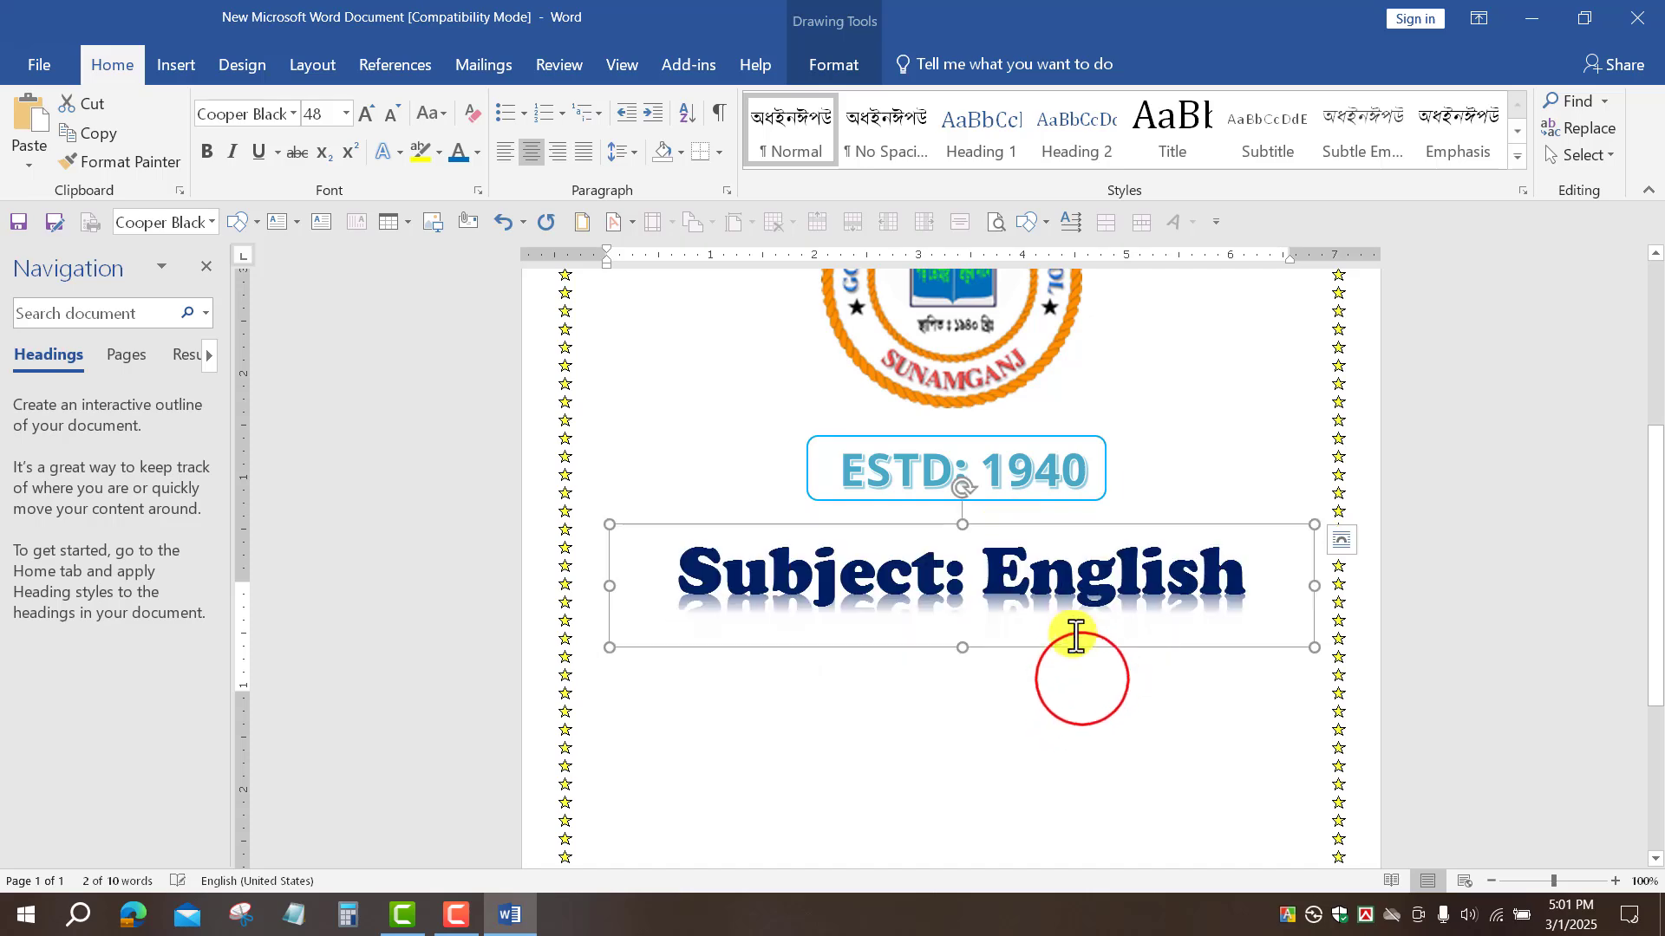
pyautogui.scroll(3, 1084, 676)
pyautogui.click(1066, 666)
pyautogui.scroll(-4, 1064, 659)
pyautogui.click(1023, 528)
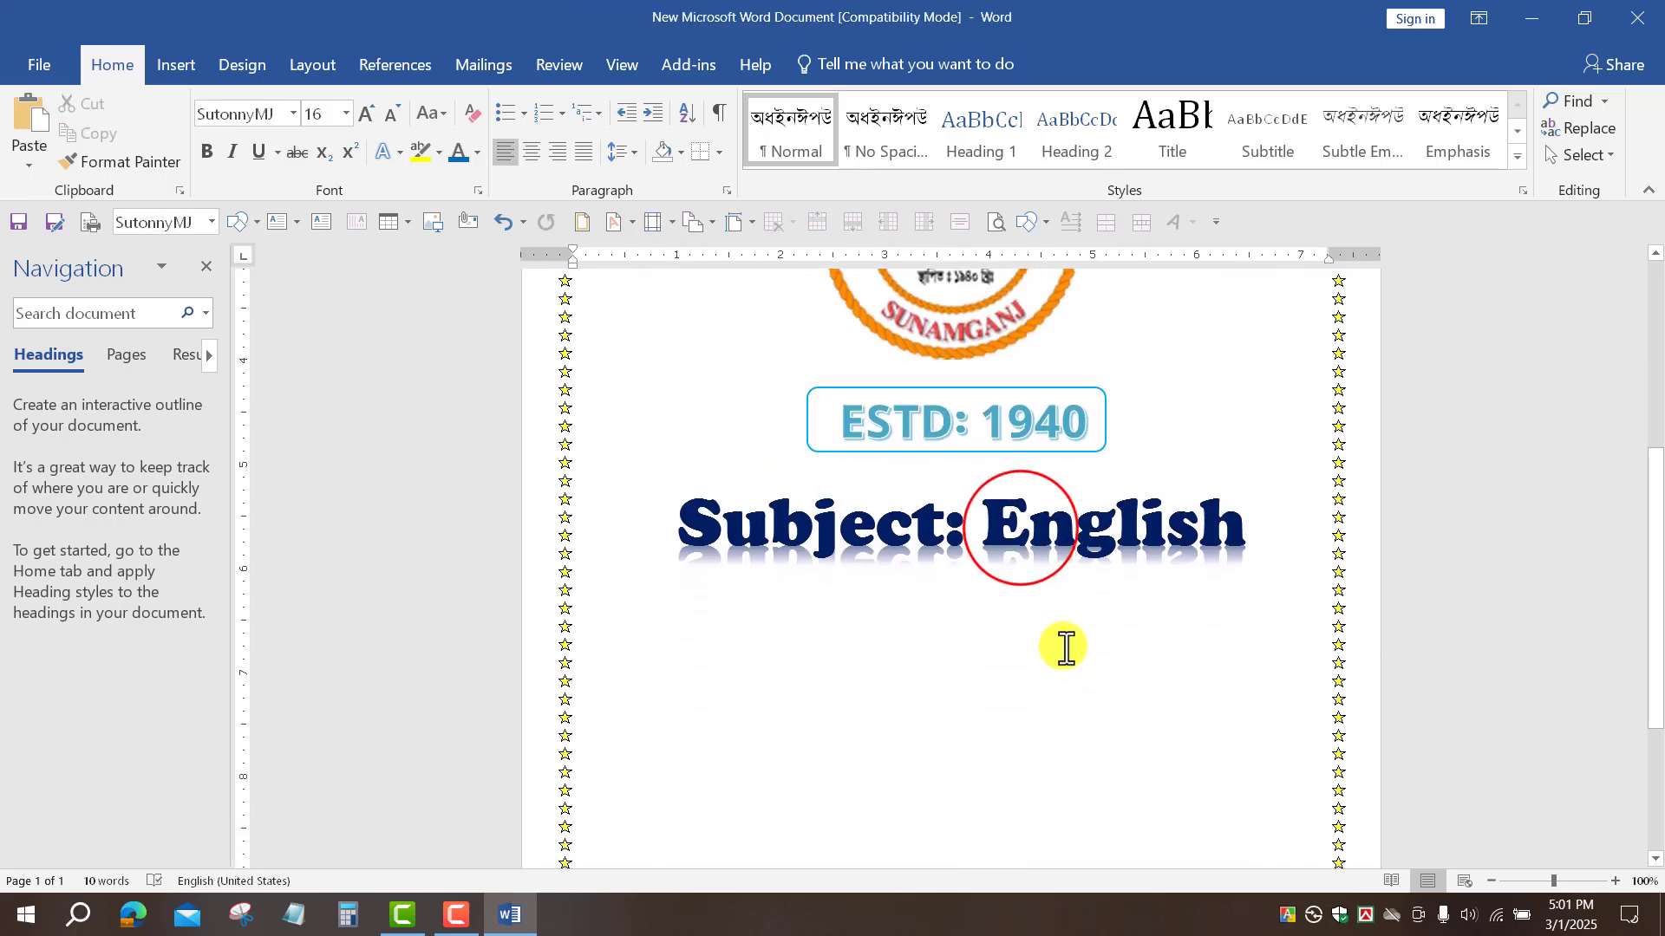
pyautogui.click(977, 531)
# Step: Format the word 'English' in Raleway Black italic
pyautogui.moveTo(985, 529); pyautogui.dragTo(1249, 530)
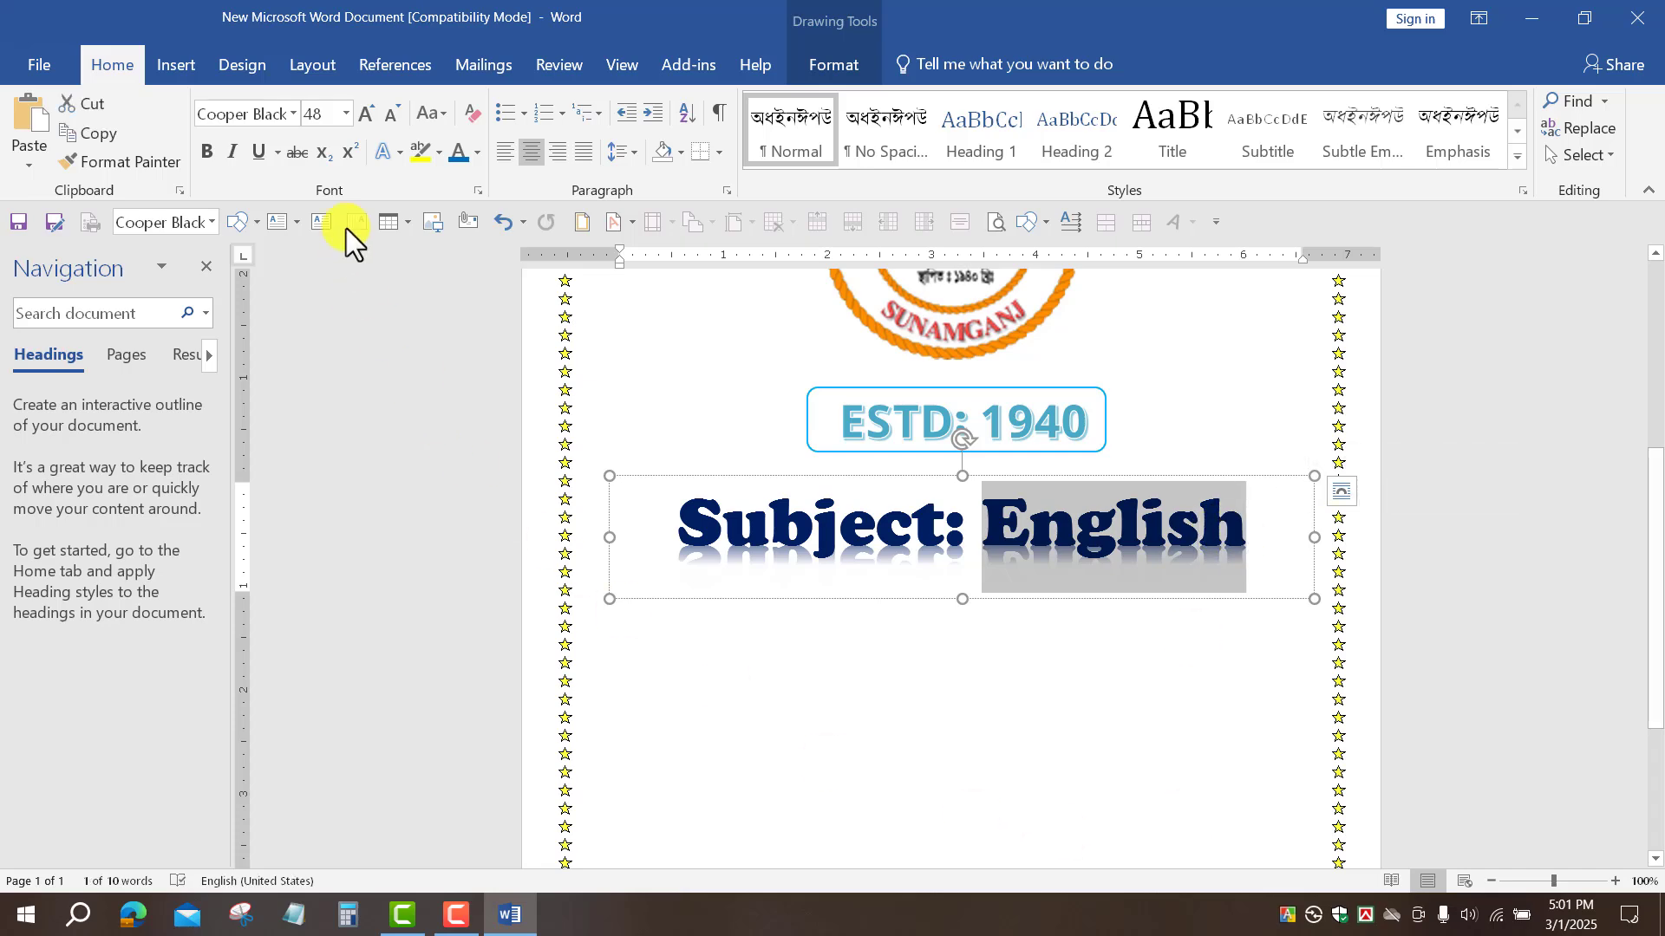
pyautogui.click(294, 113)
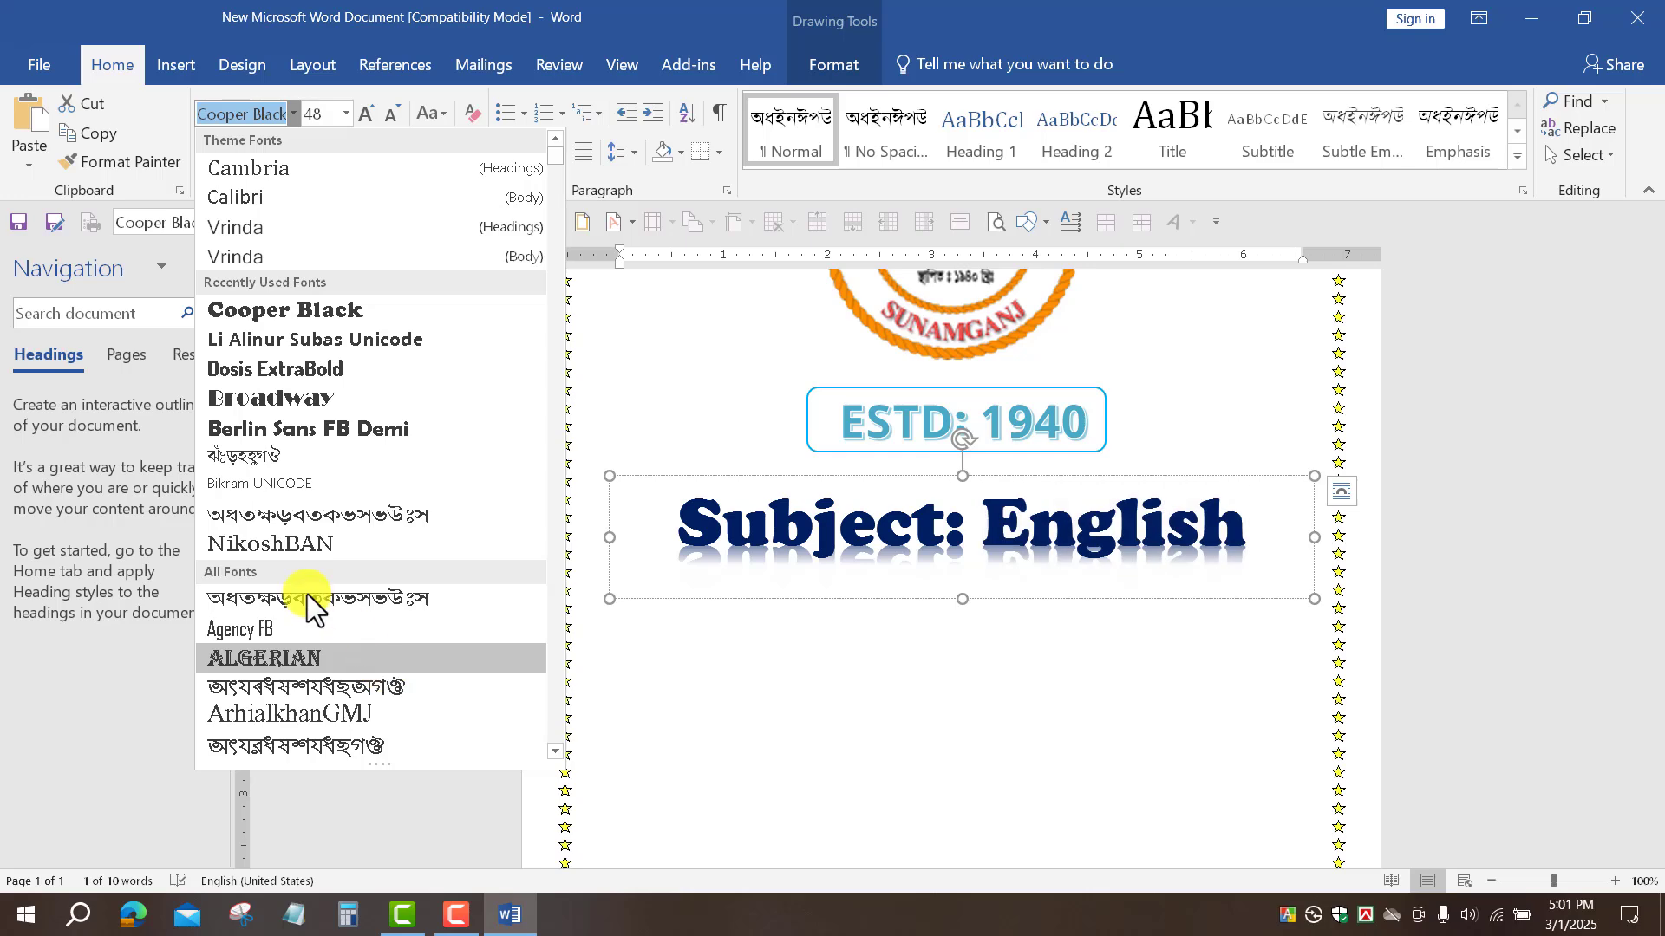
pyautogui.scroll(-10, 397, 585)
pyautogui.scroll(-10, 397, 584)
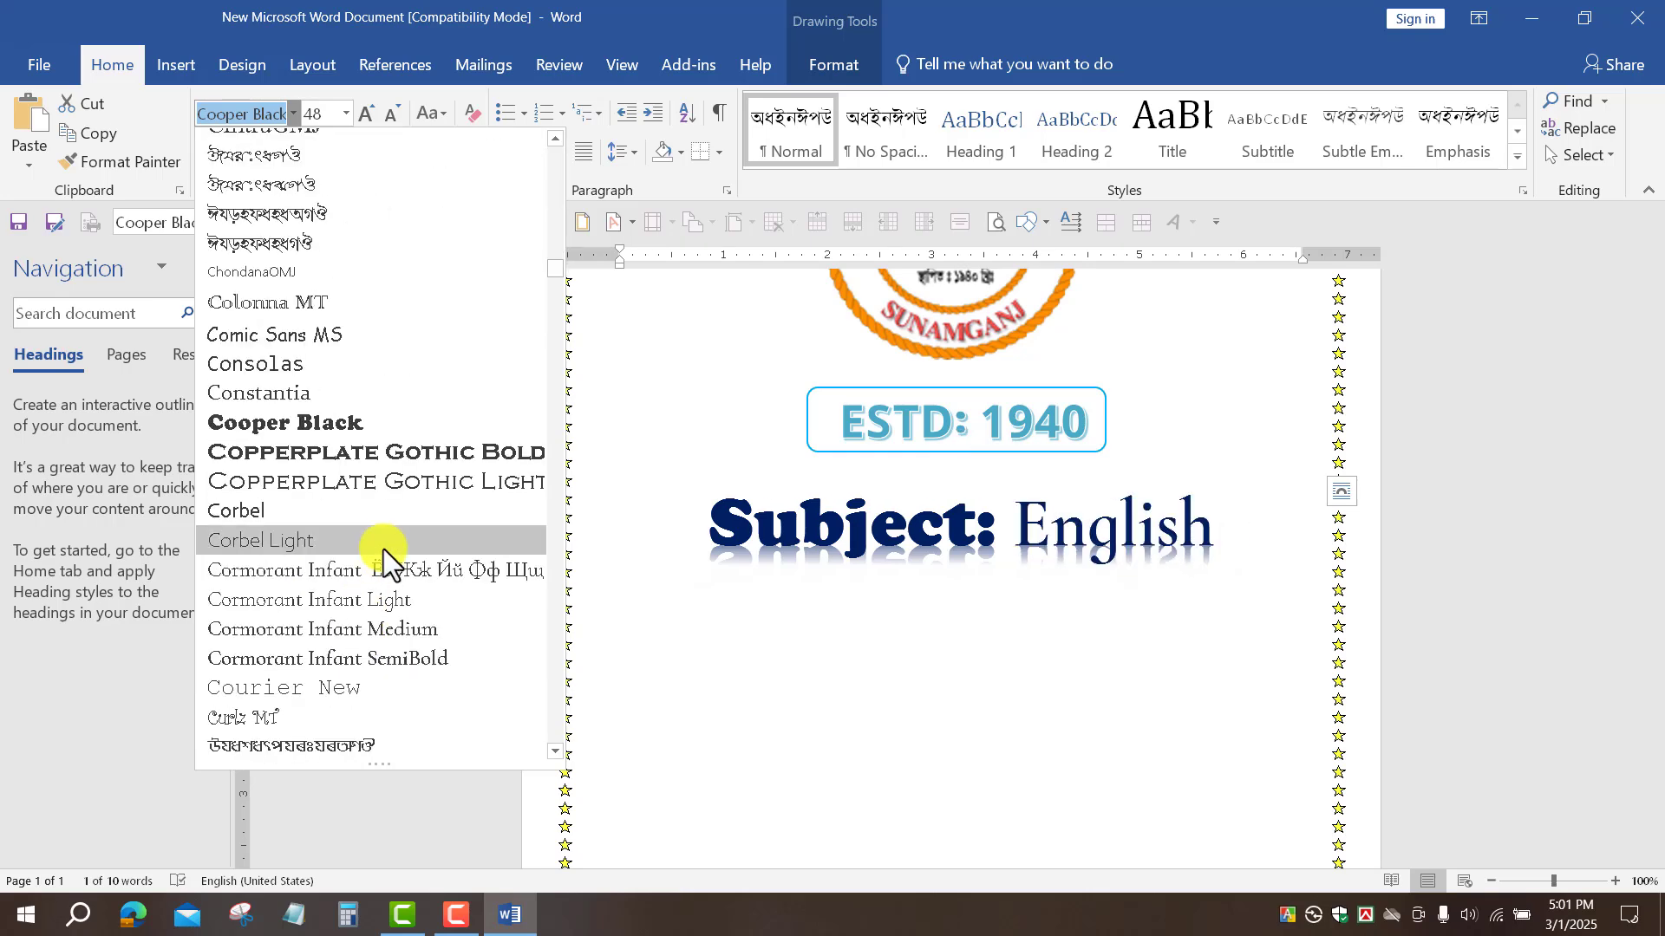
pyautogui.scroll(-10, 383, 550)
pyautogui.scroll(-15, 351, 665)
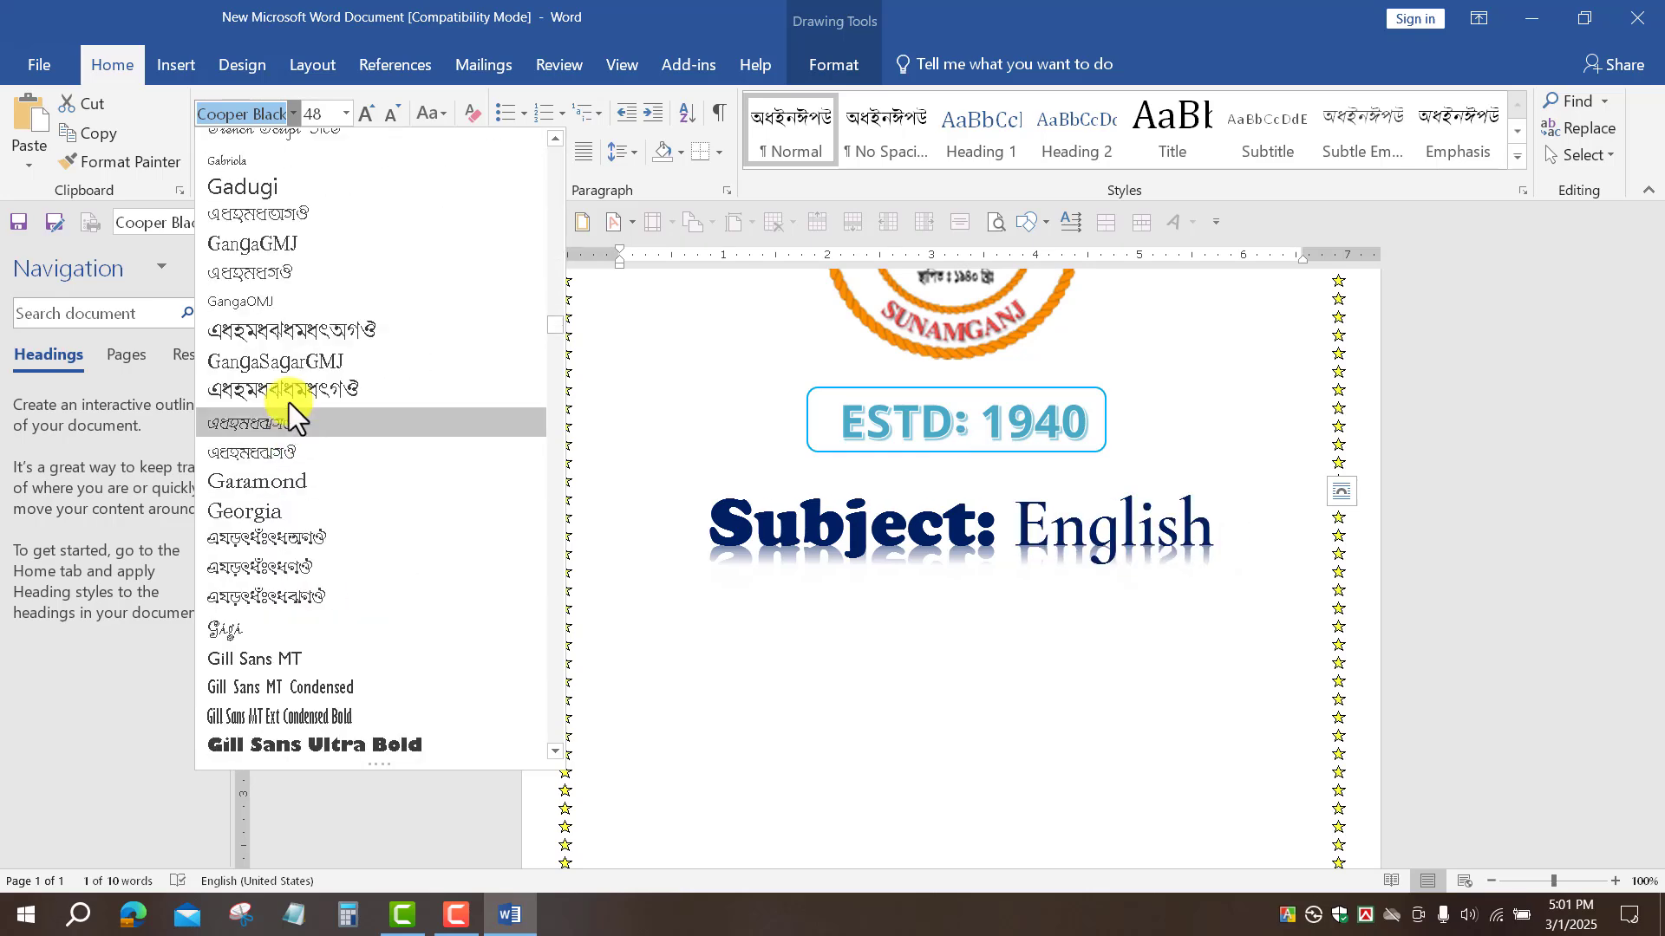
pyautogui.scroll(10, 290, 445)
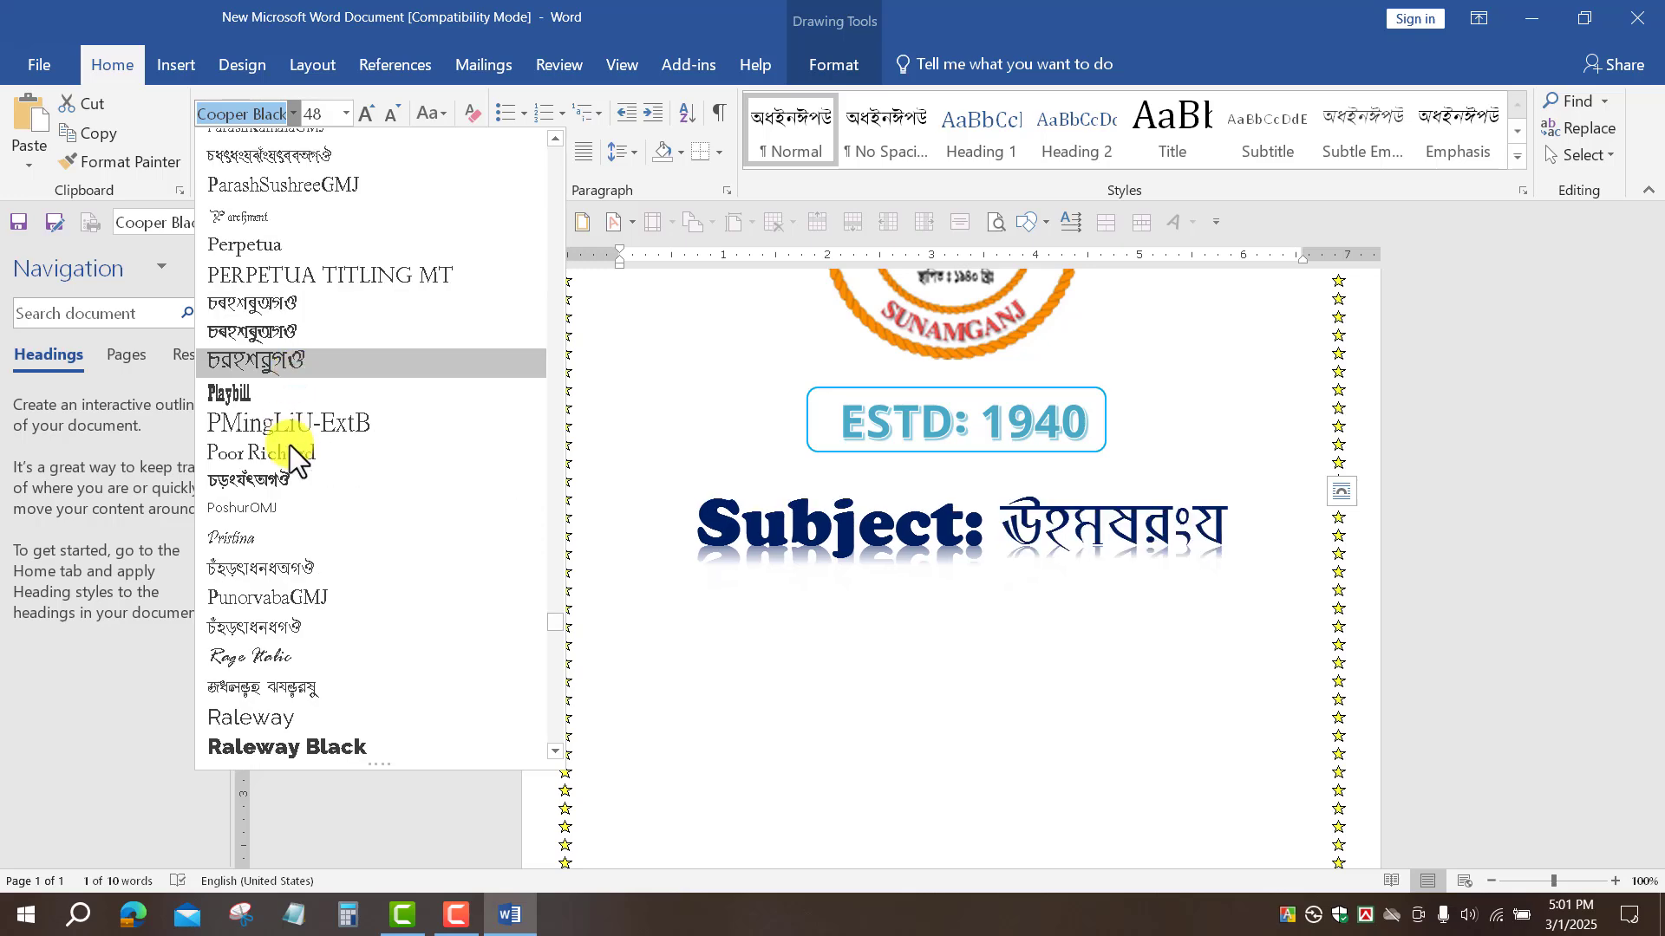
pyautogui.click(289, 753)
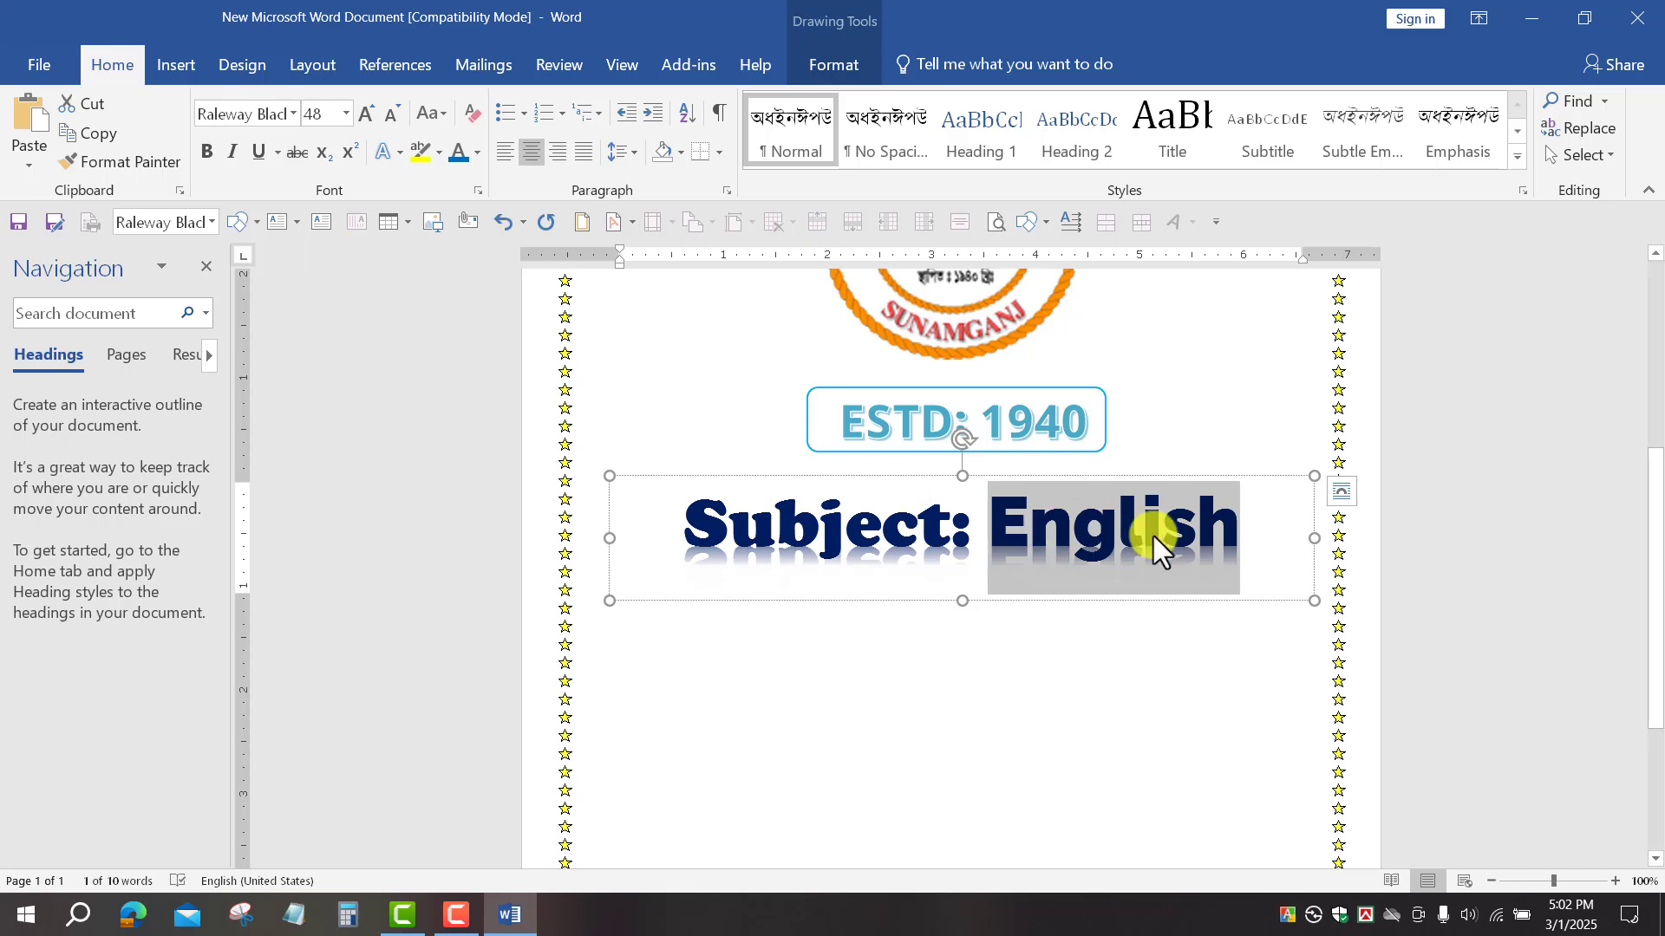
pyautogui.click(232, 153)
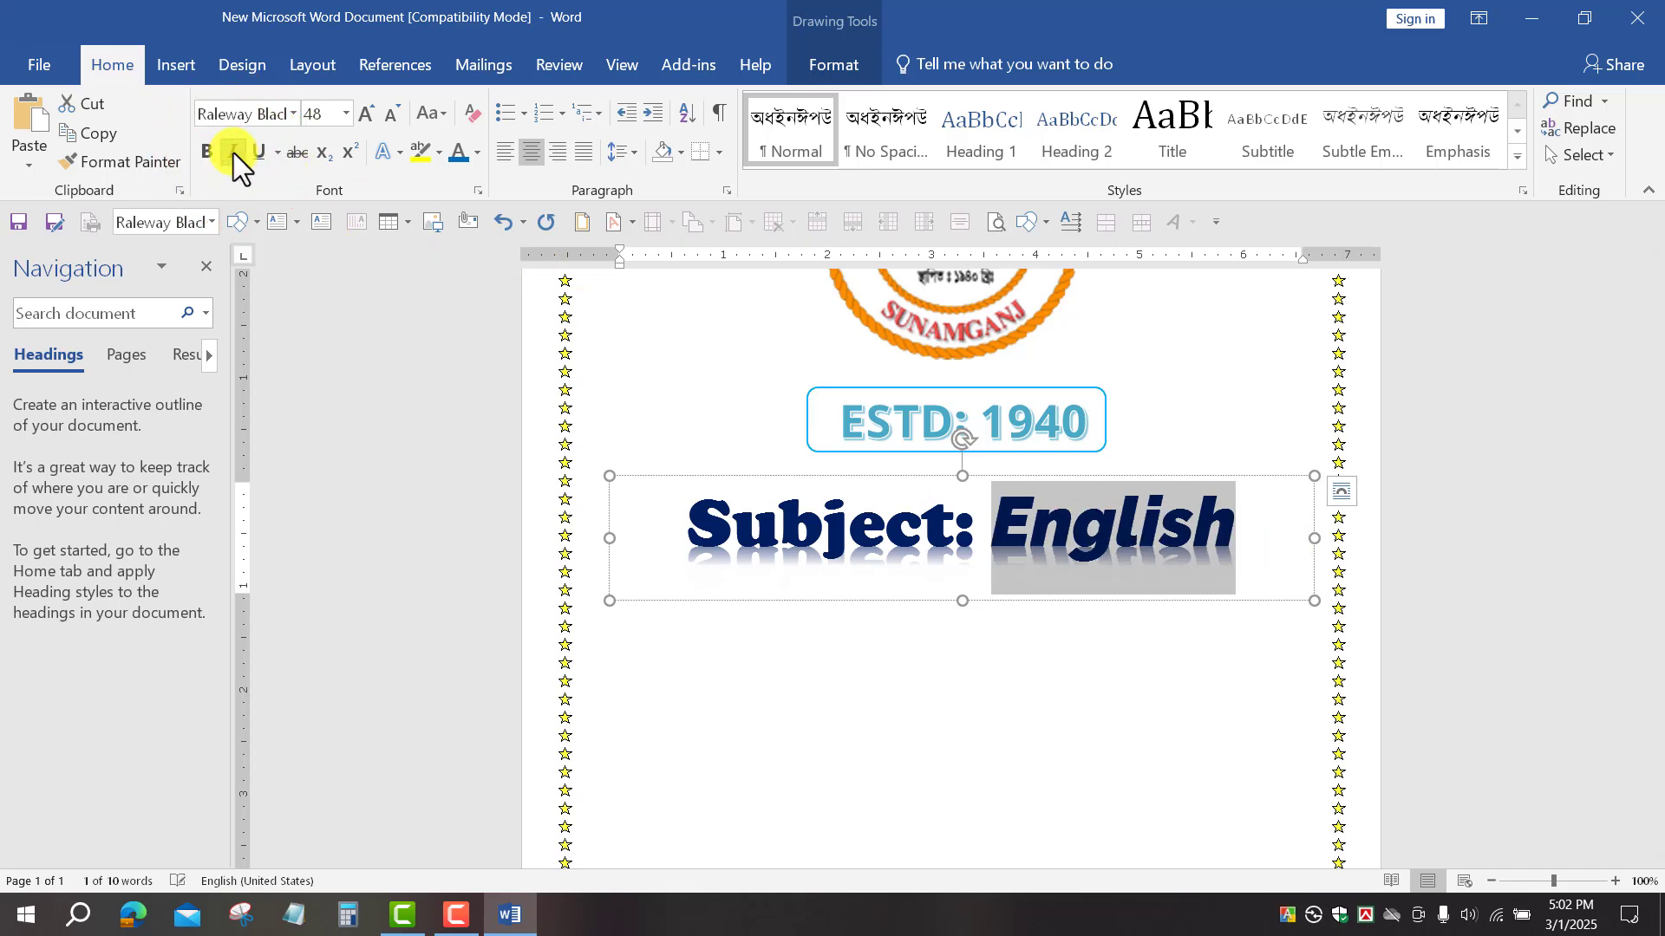
# Step: Deselect the title and scroll through the cover page to review the layout
pyautogui.click(976, 675)
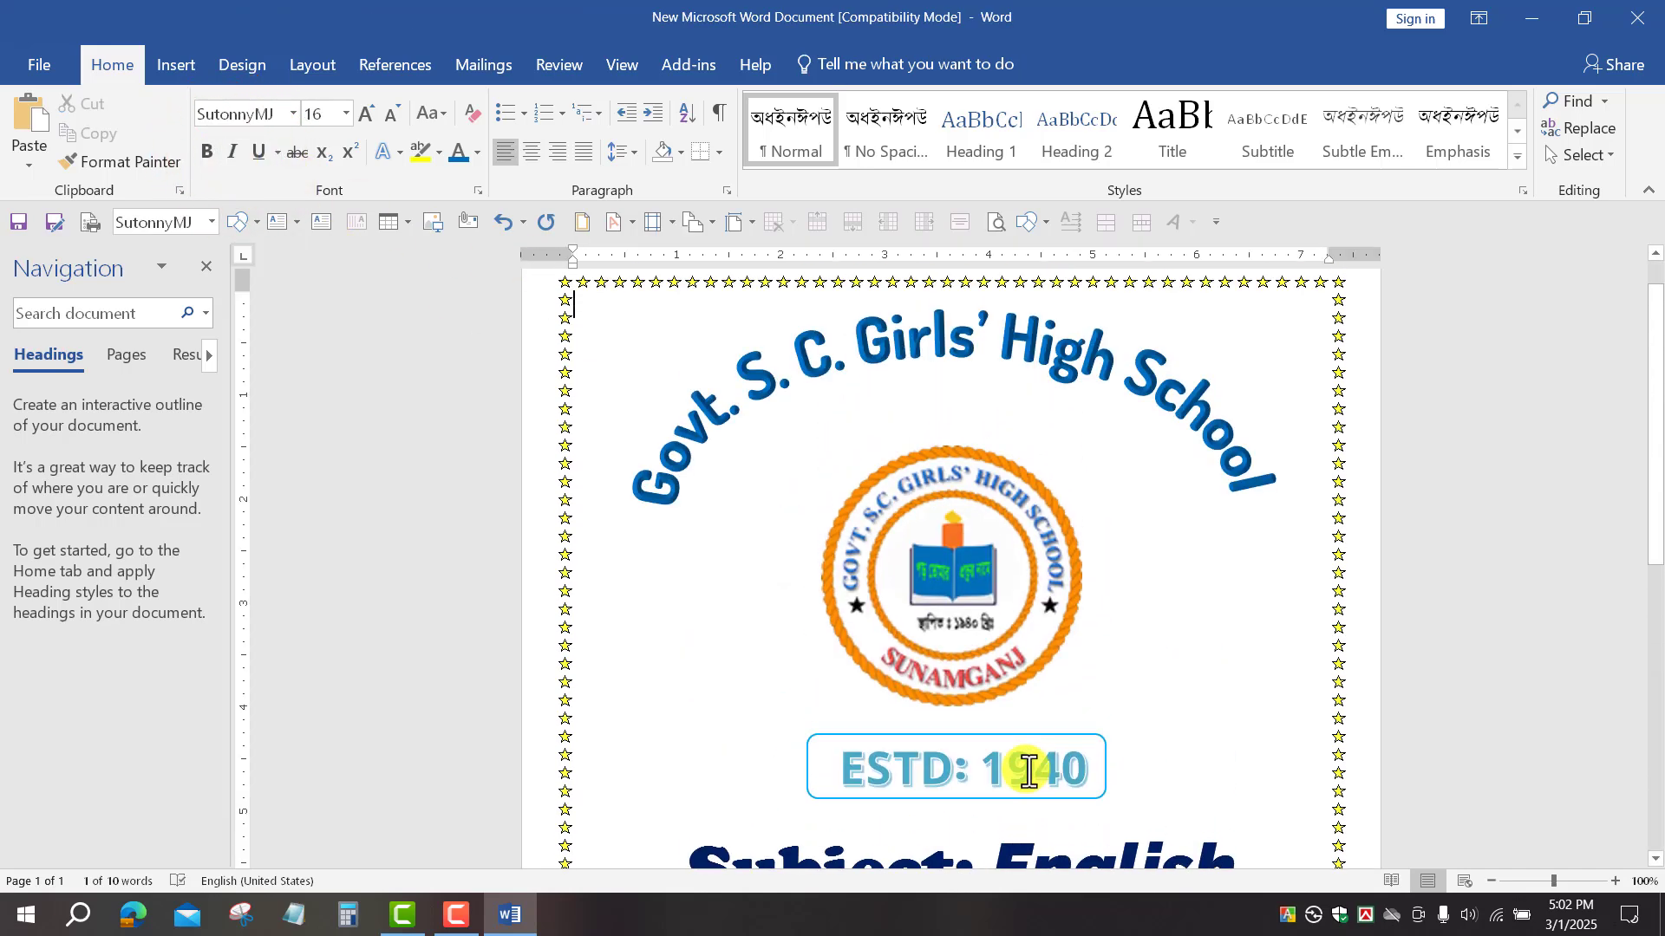
pyautogui.scroll(-1, 1020, 751)
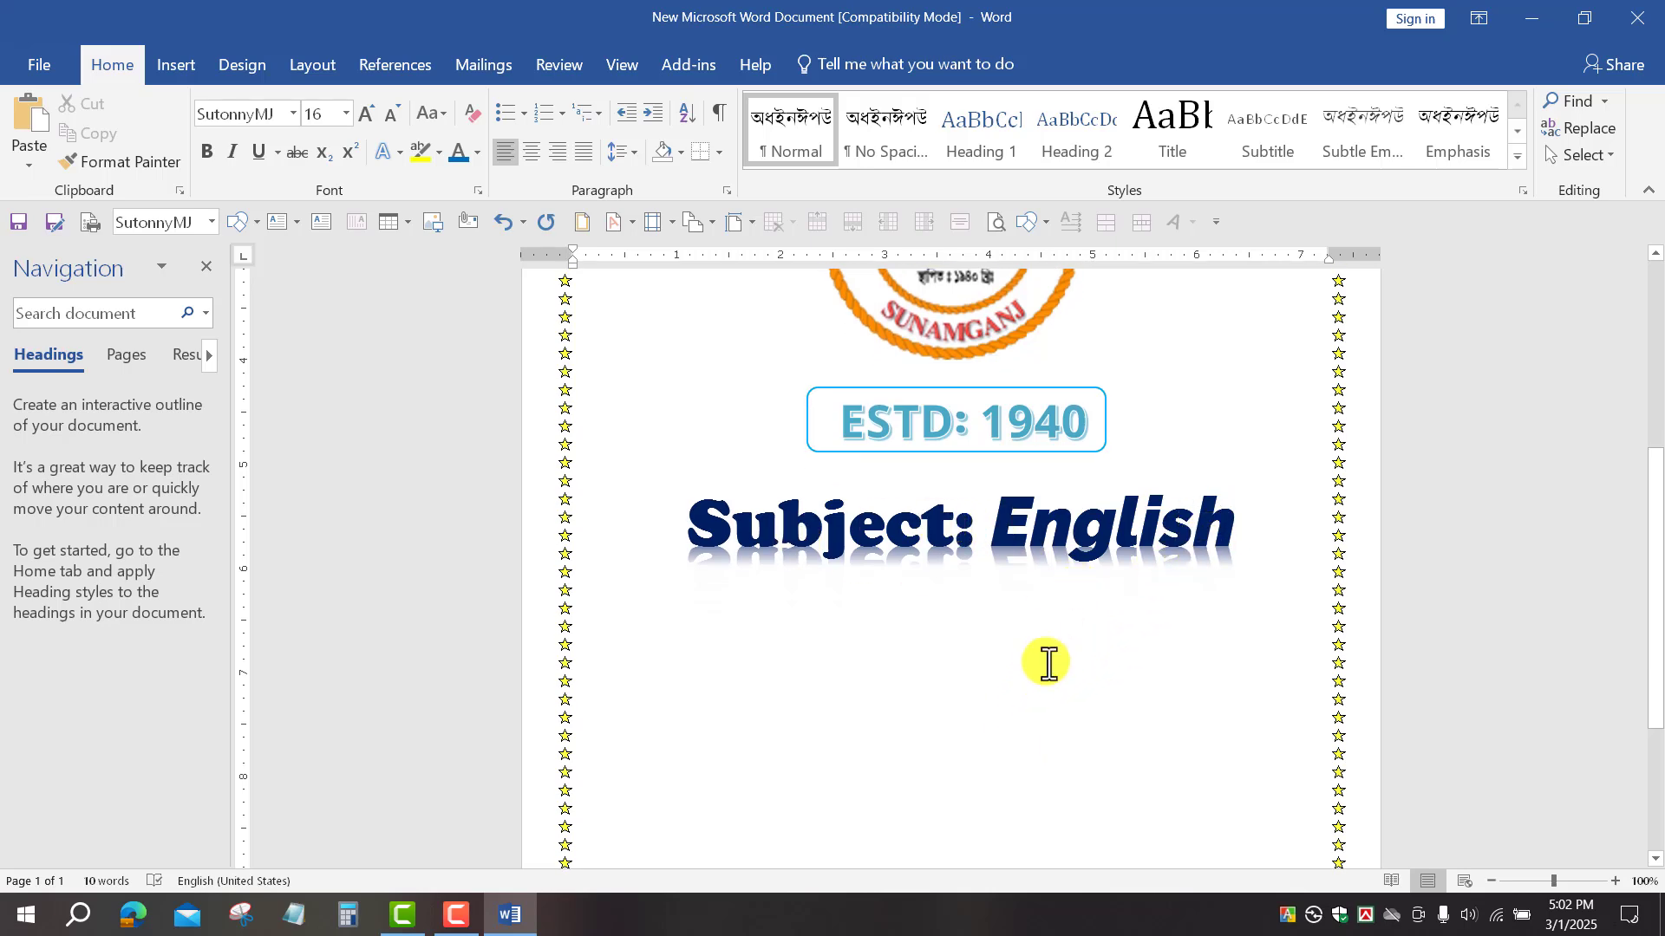
pyautogui.scroll(-3, 1011, 632)
pyautogui.scroll(9, 944, 458)
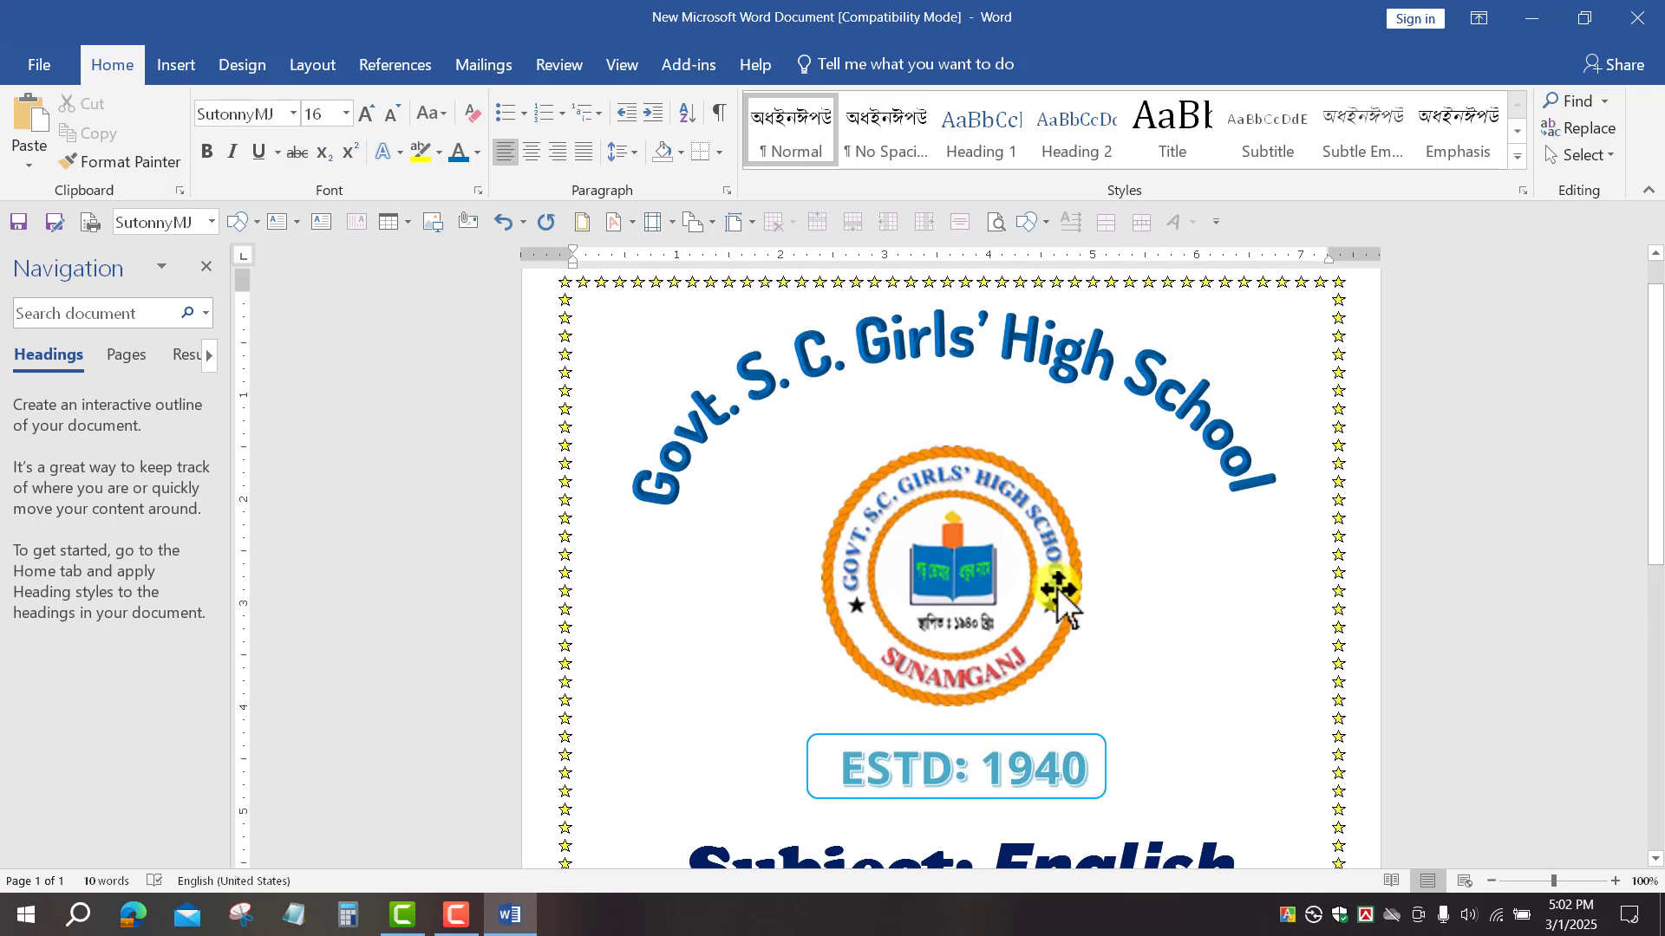
pyautogui.scroll(-6, 1058, 588)
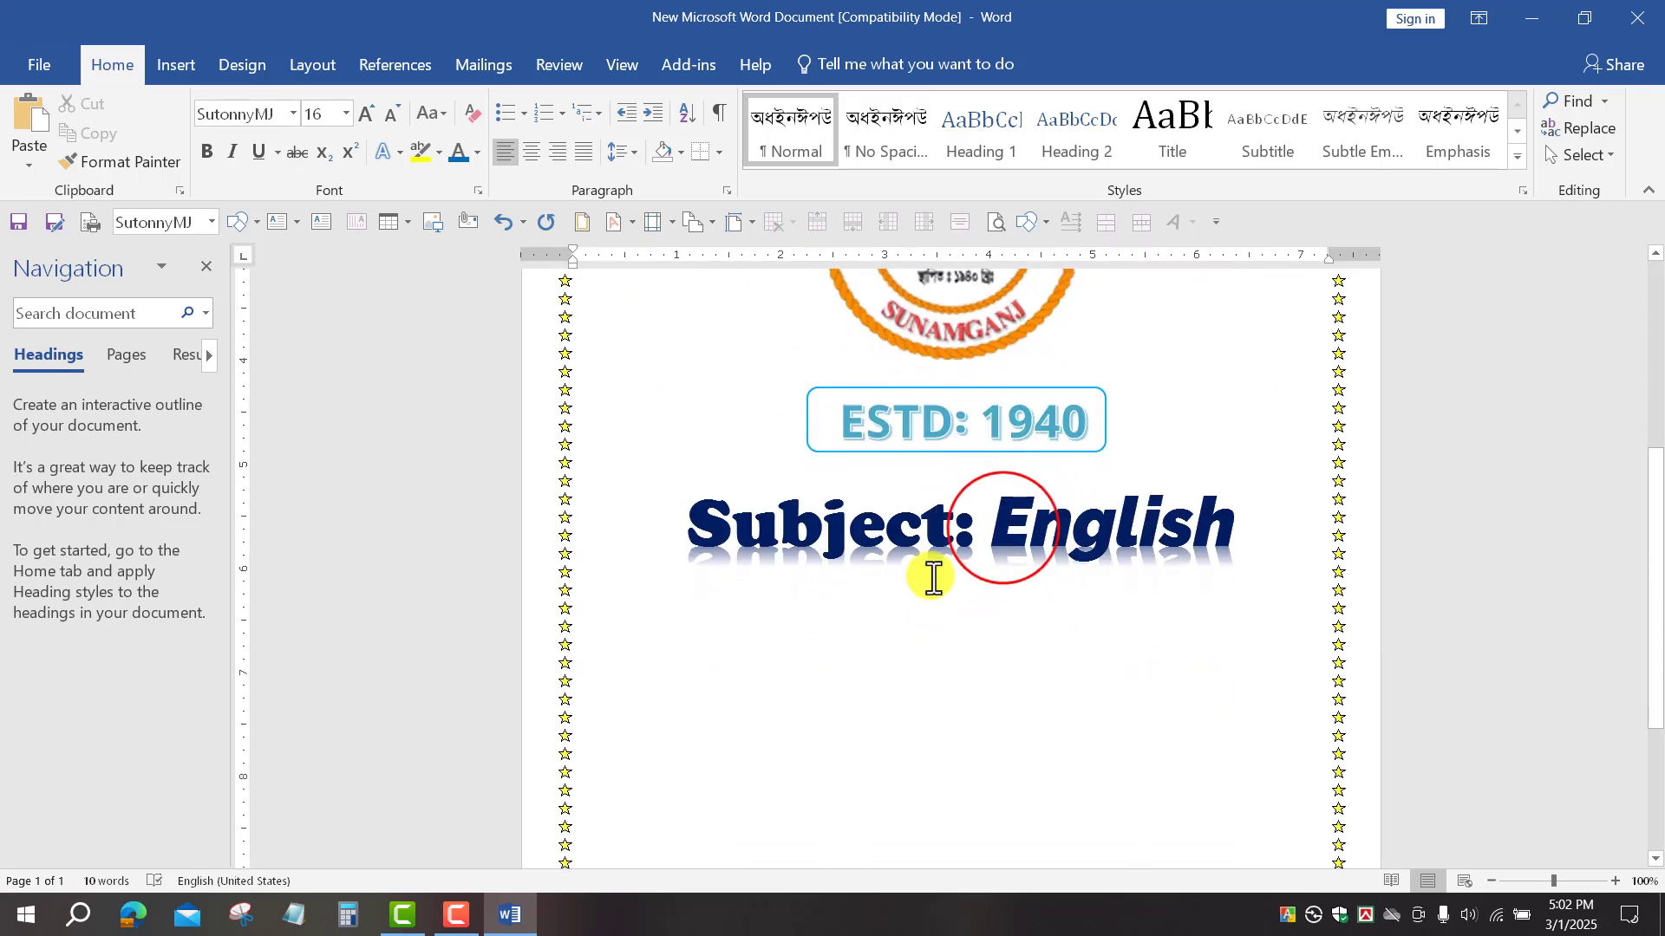
# Step: Duplicate the 'Subject: English' WordArt below it and retype the copy as 'Submitted By'
pyautogui.click(995, 523)
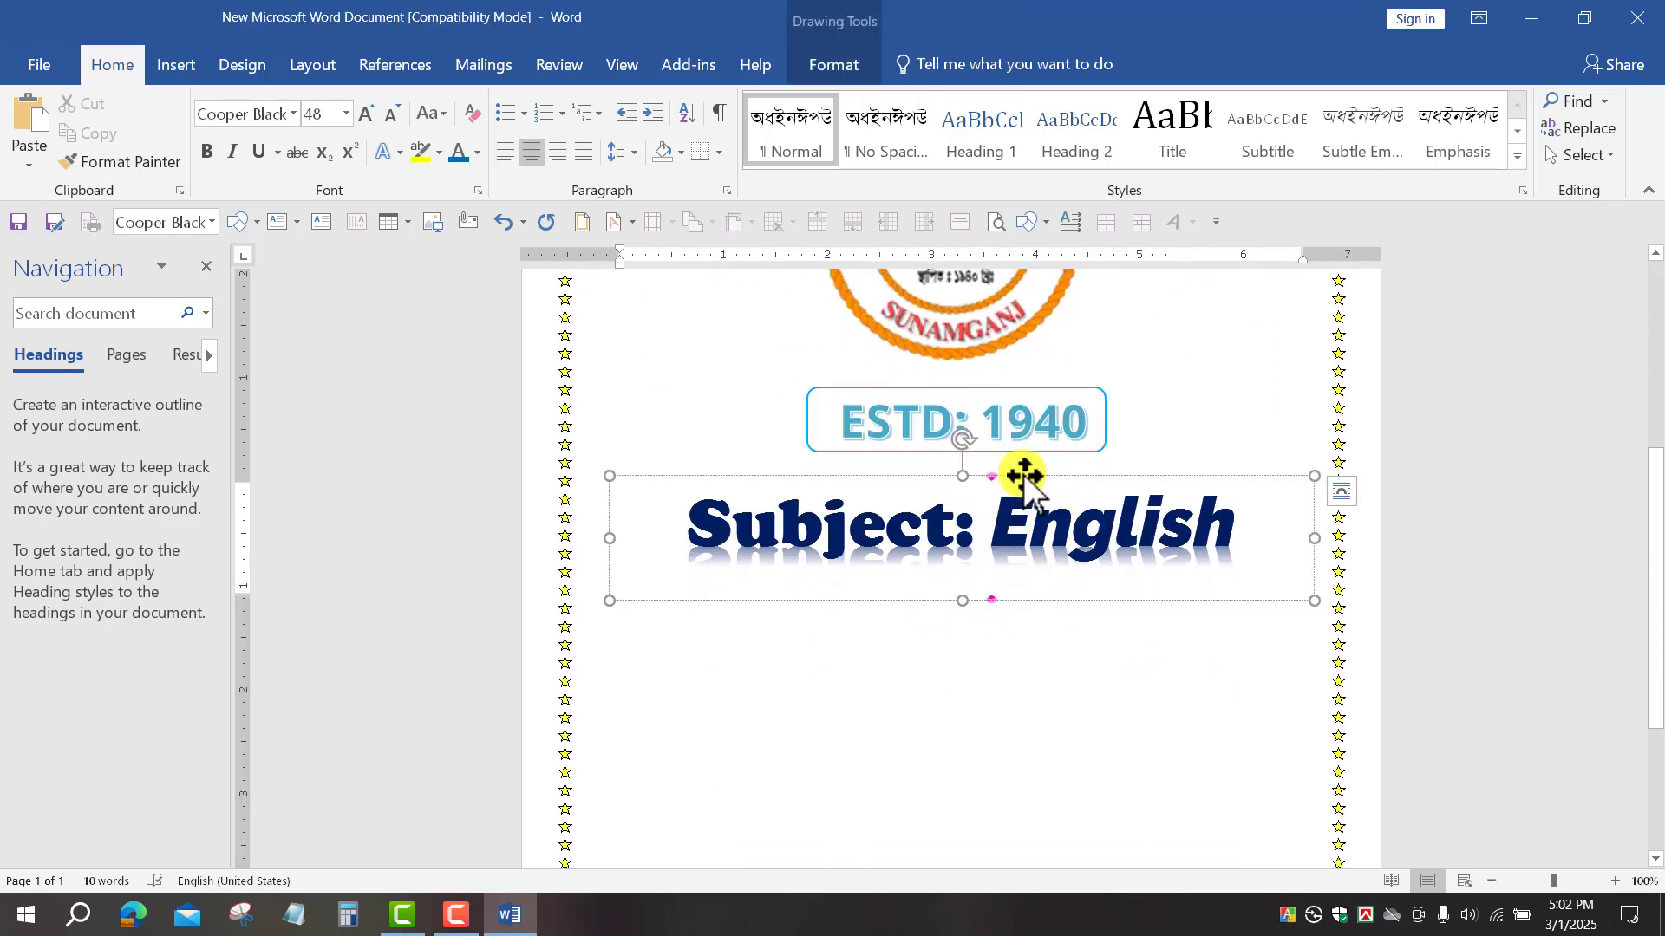
pyautogui.moveTo(1024, 475); pyautogui.dragTo(1016, 585)
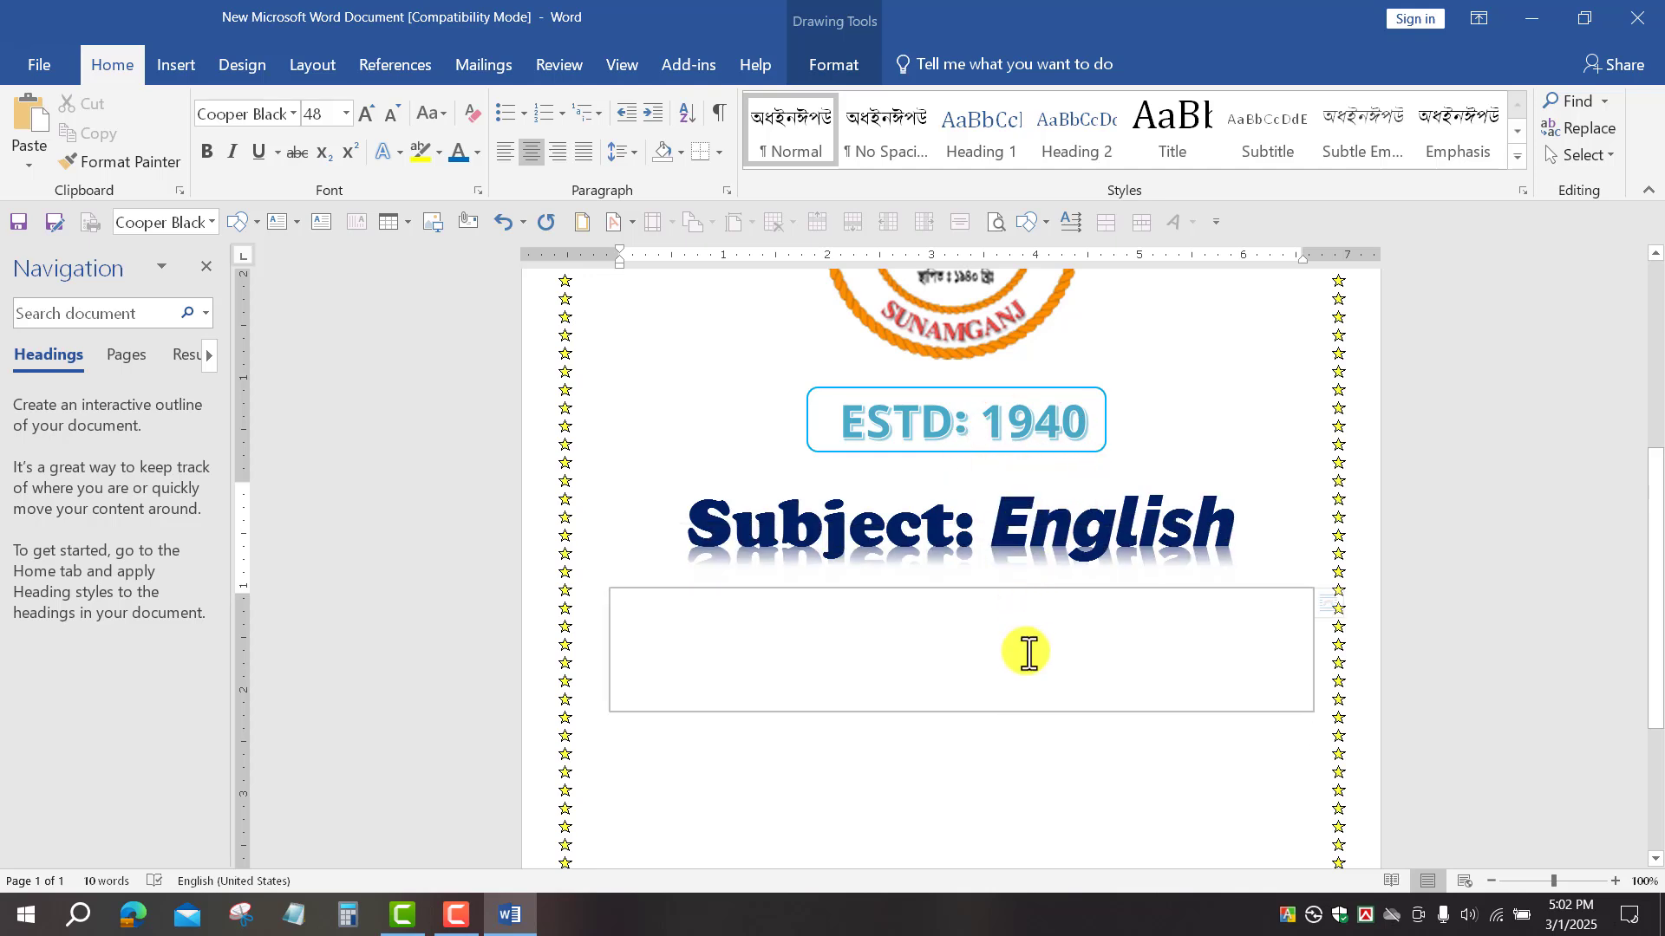
pyautogui.click(1257, 633)
pyautogui.moveTo(1252, 639); pyautogui.dragTo(685, 666)
pyautogui.write('Sub')
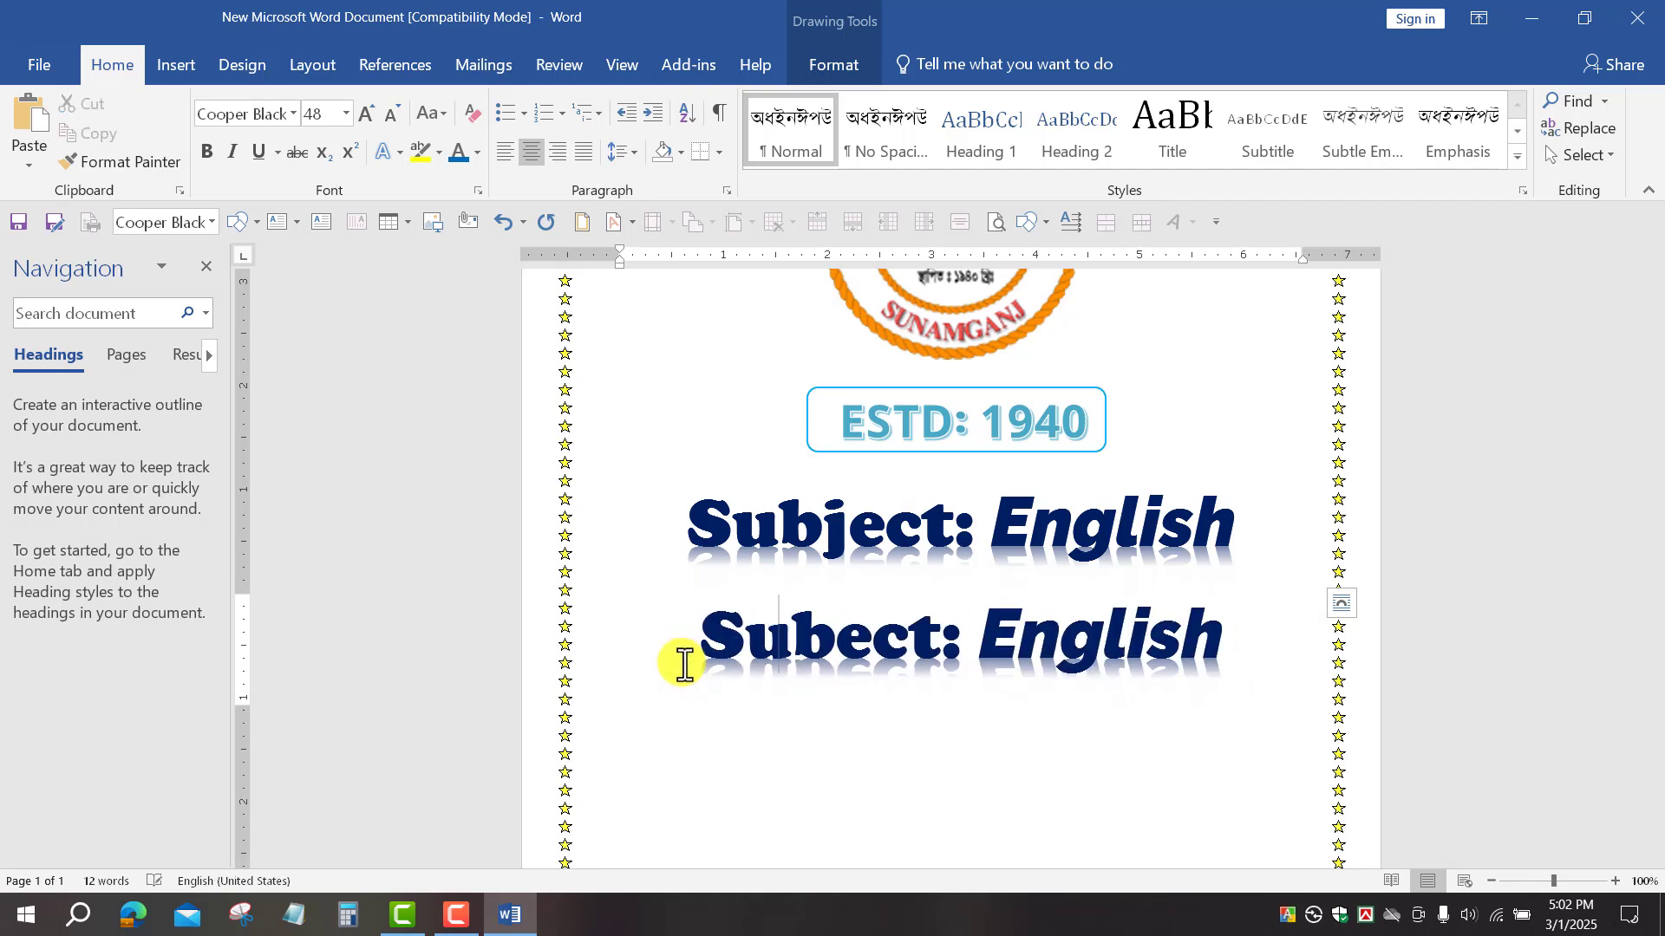
pyautogui.write('mitted By')
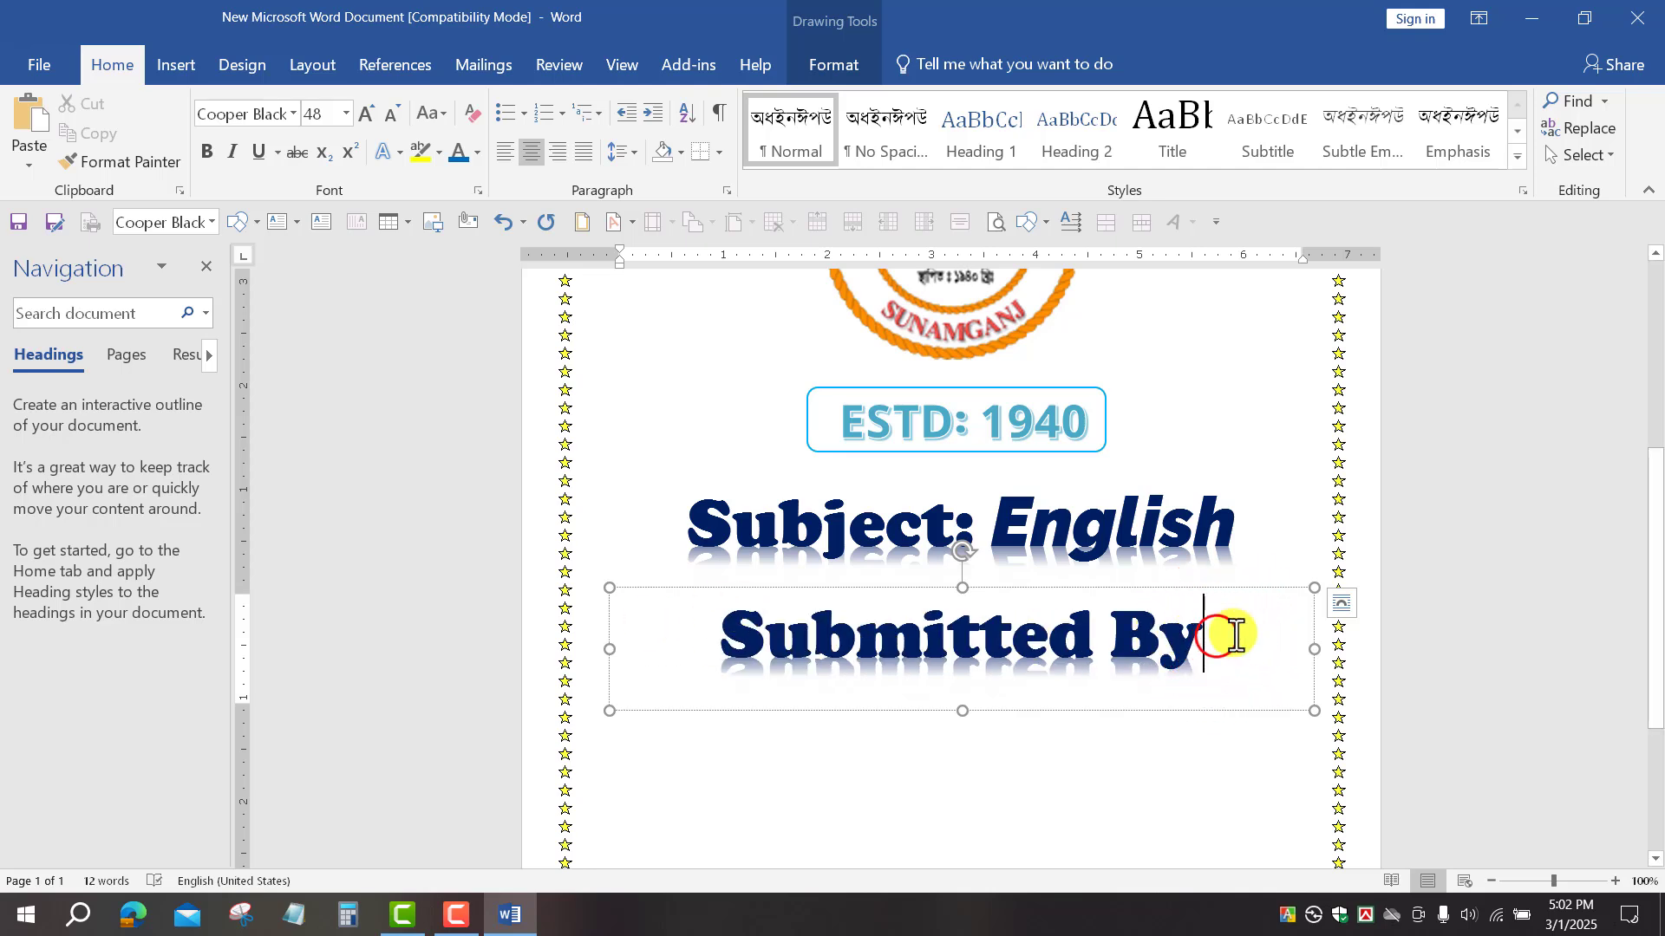
pyautogui.moveTo(1226, 632); pyautogui.dragTo(539, 640)
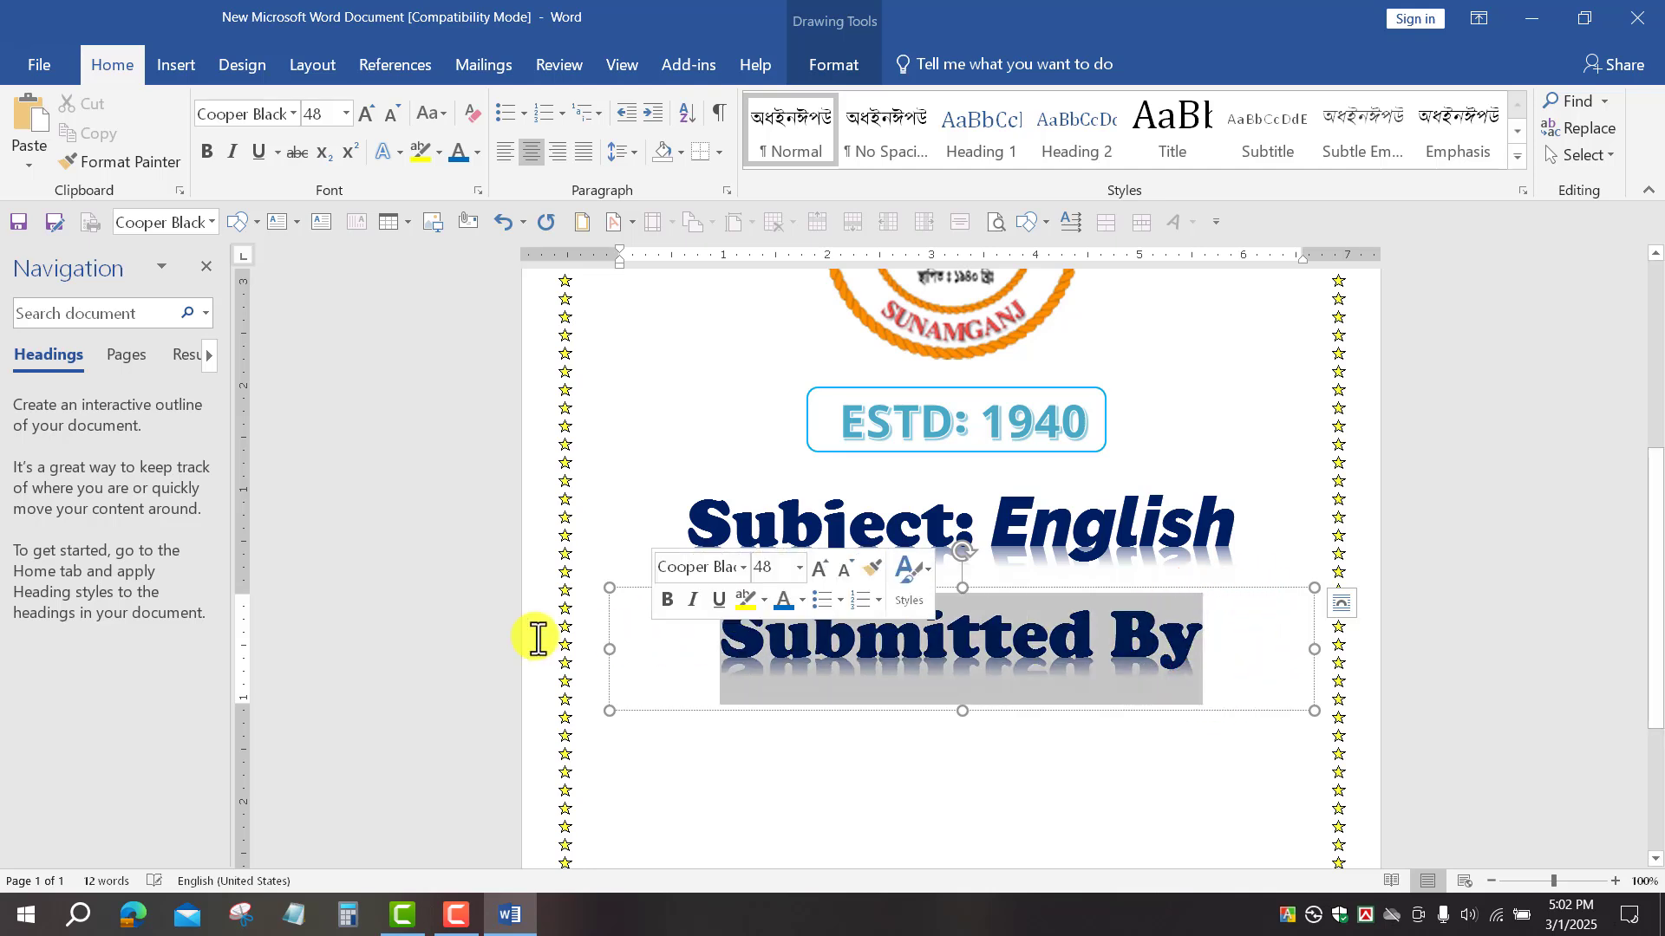
# Step: Shrink 'Submitted By' to 36 pt, colour it brown-orange, and set it in Broadway
pyautogui.click(392, 111)
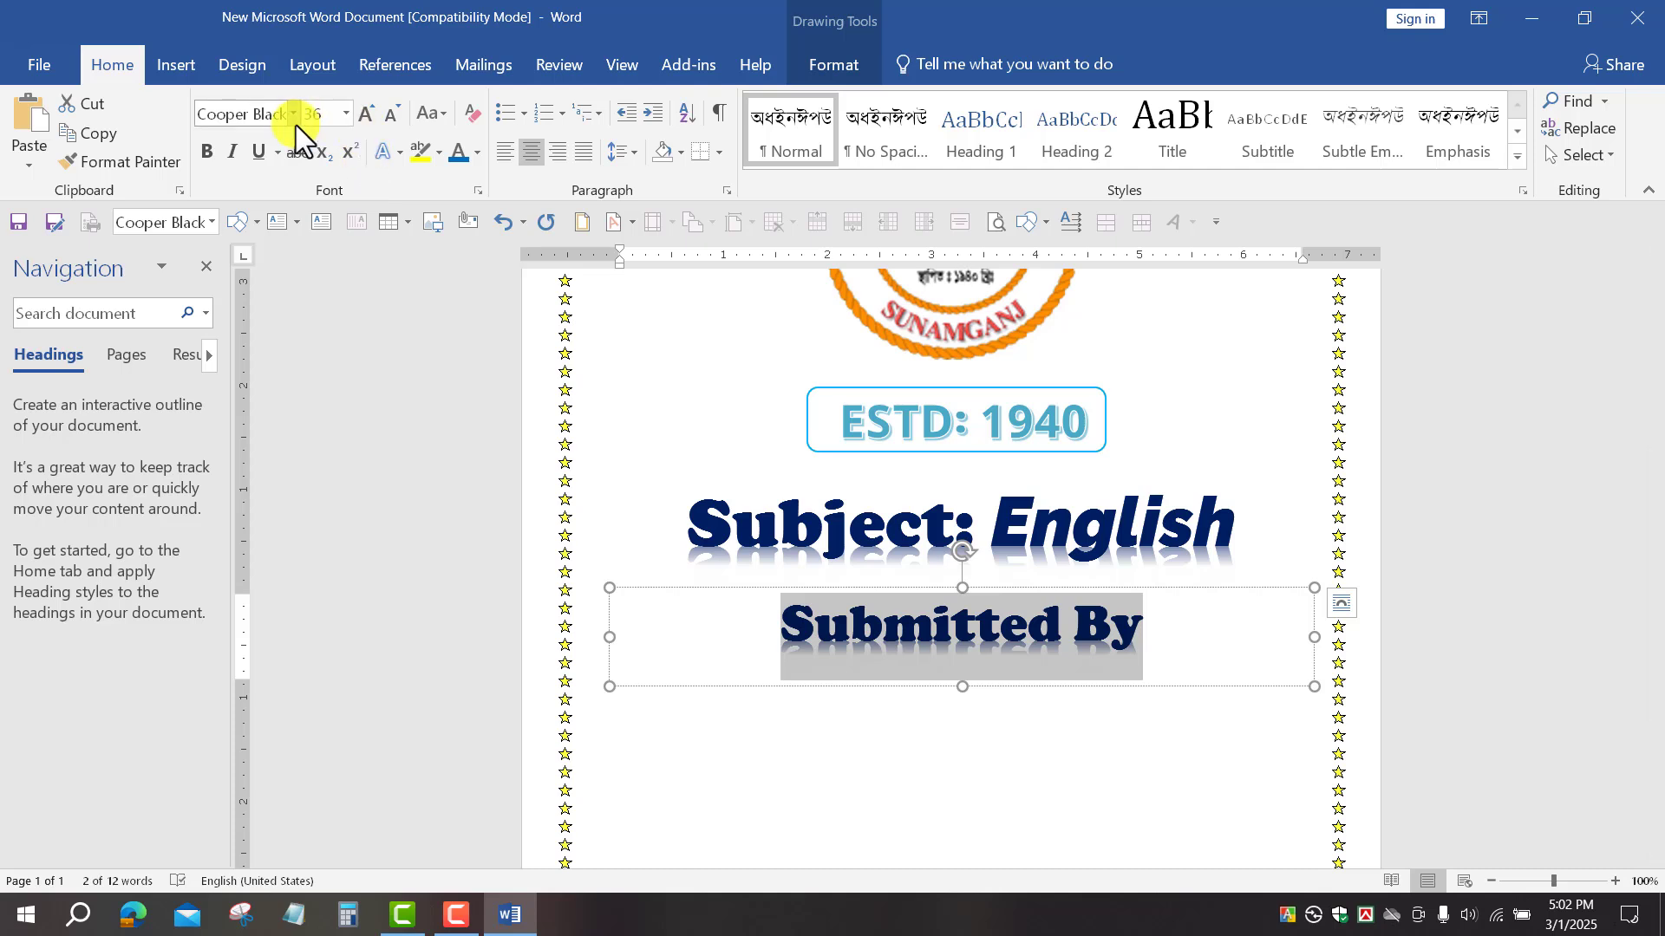
pyautogui.click(476, 151)
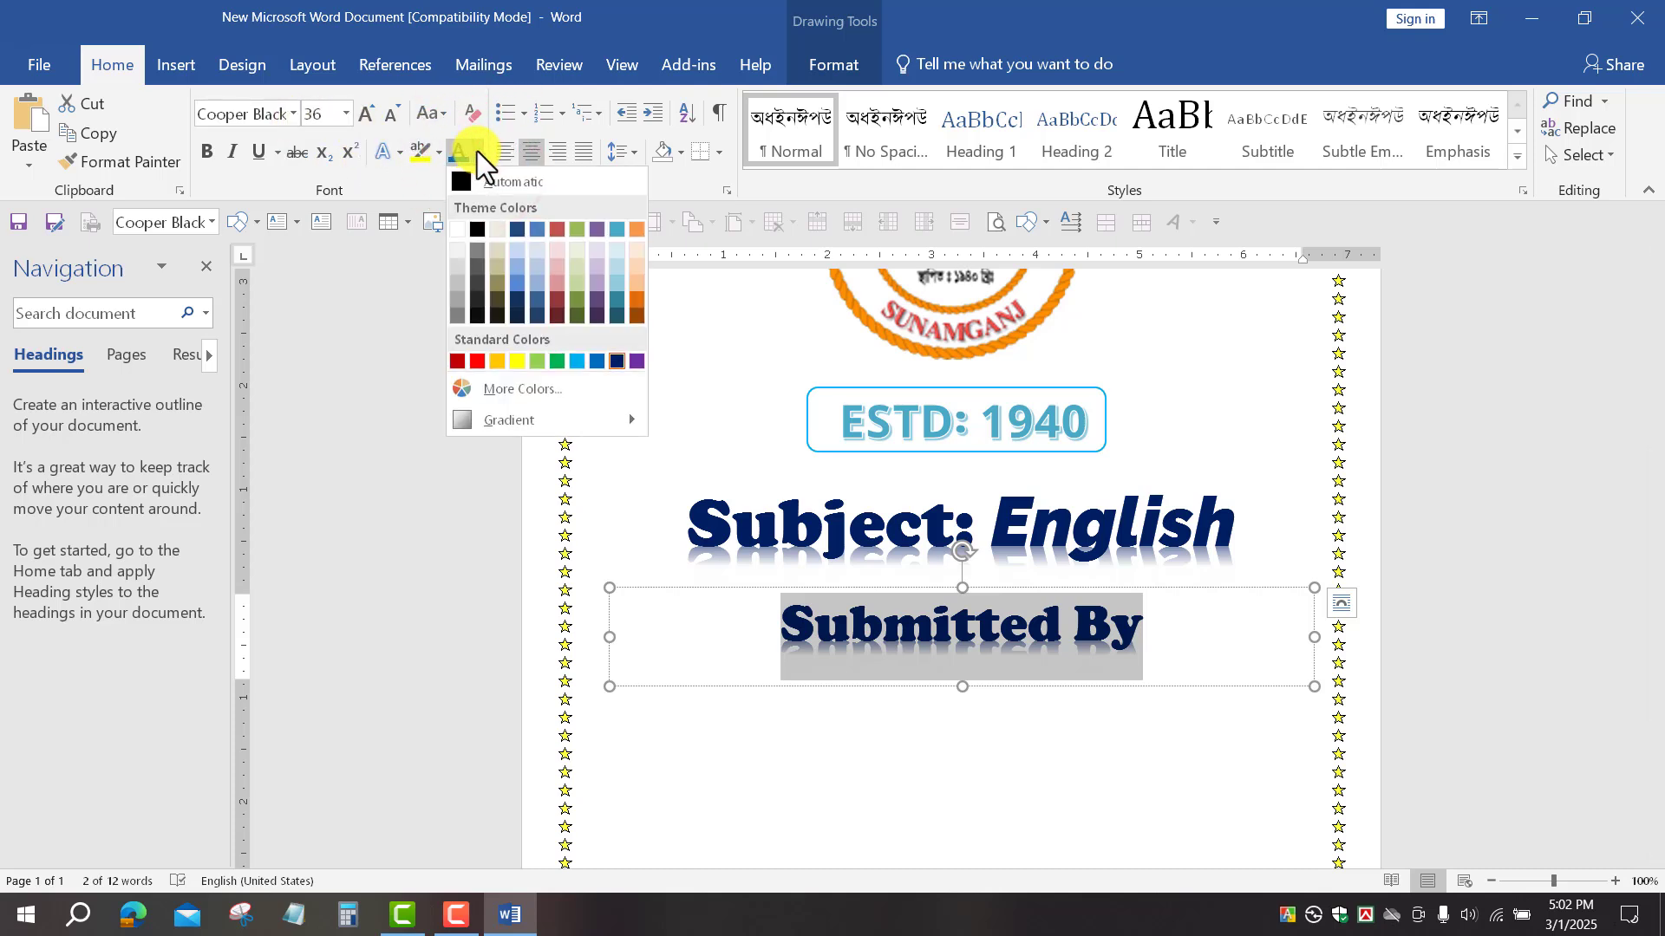
pyautogui.click(637, 315)
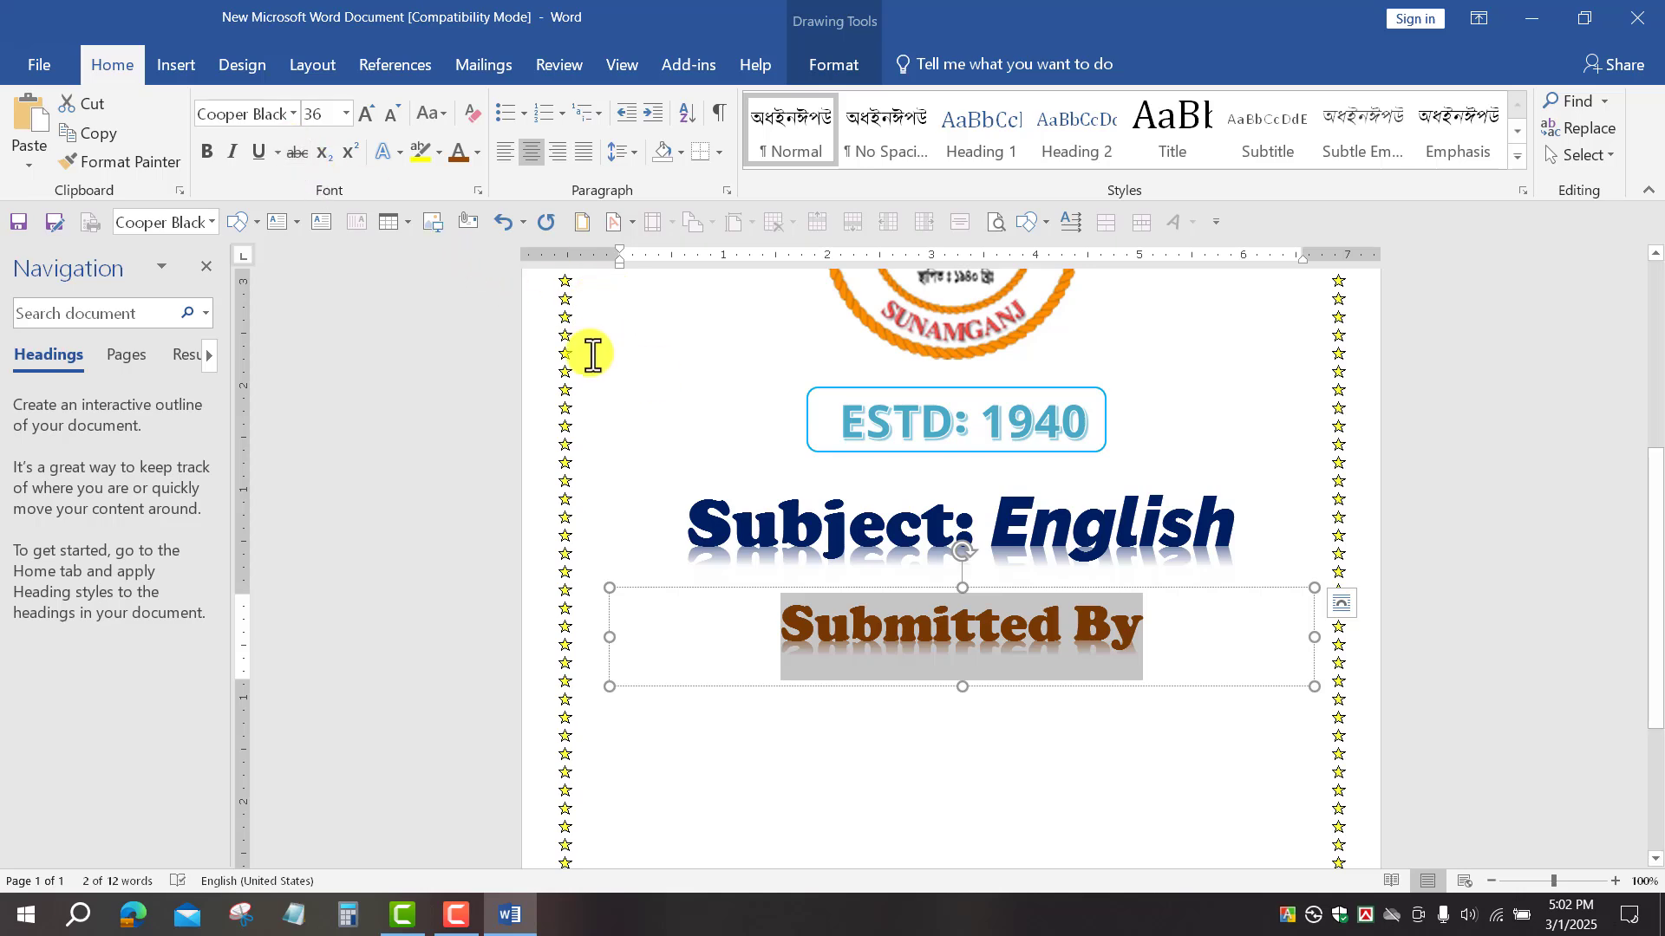
pyautogui.click(293, 113)
pyautogui.click(293, 114)
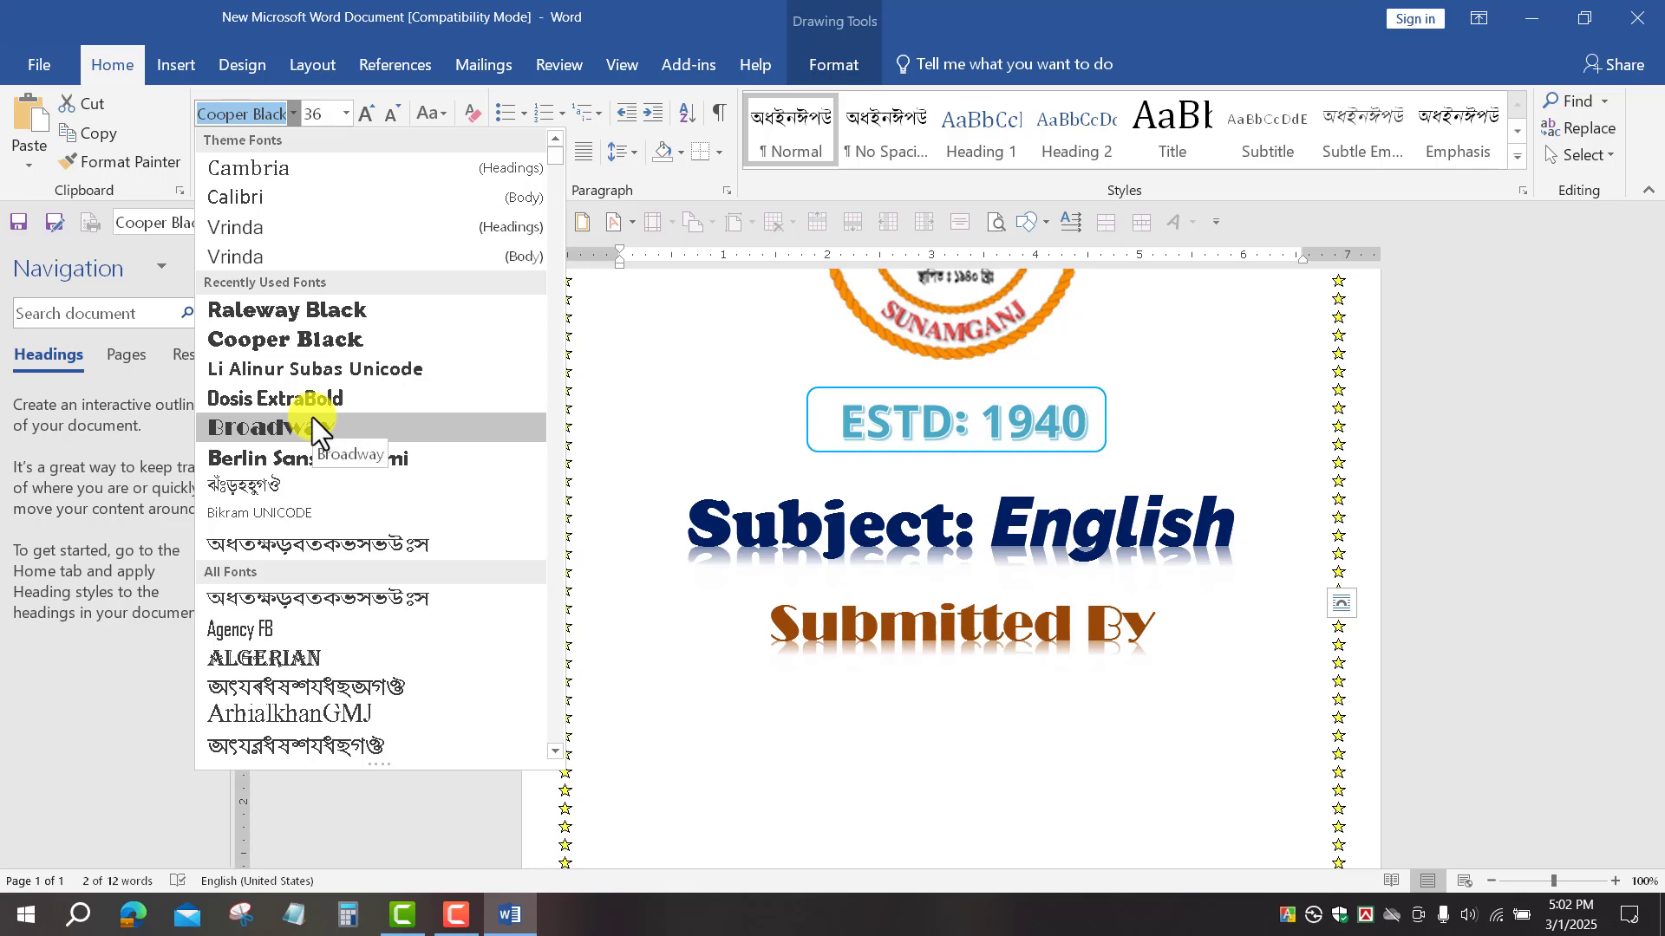
pyautogui.click(1054, 728)
pyautogui.scroll(-3, 1065, 721)
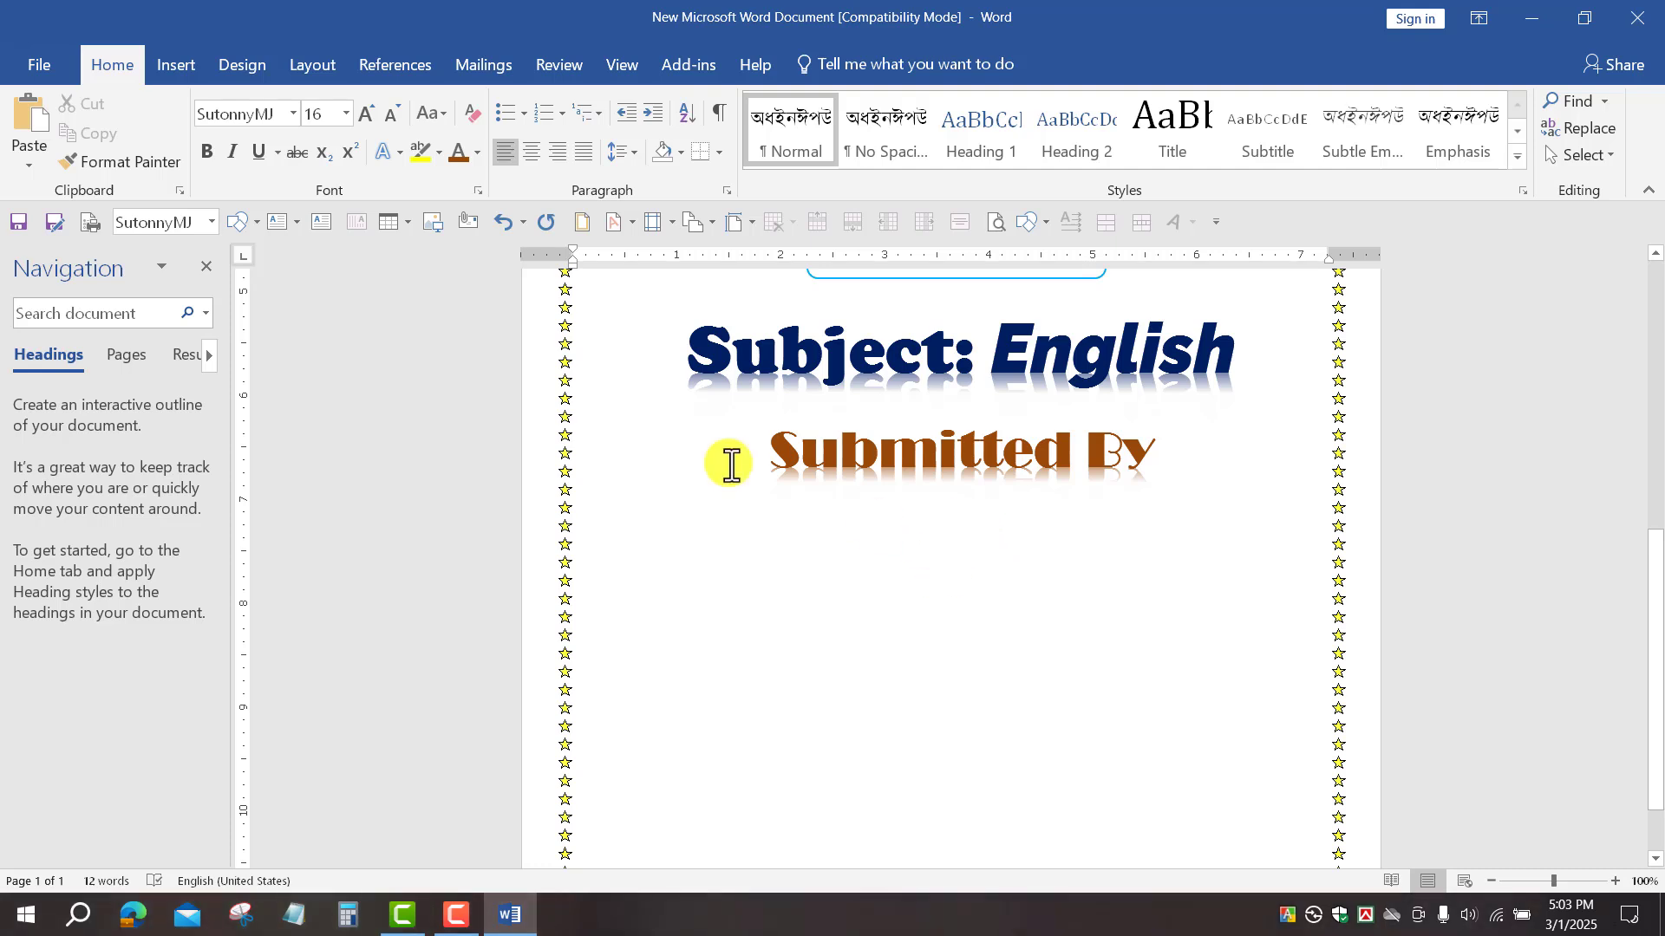
# Step: Draw a wide horizontal scroll banner shape below 'Submitted By'
pyautogui.click(190, 66)
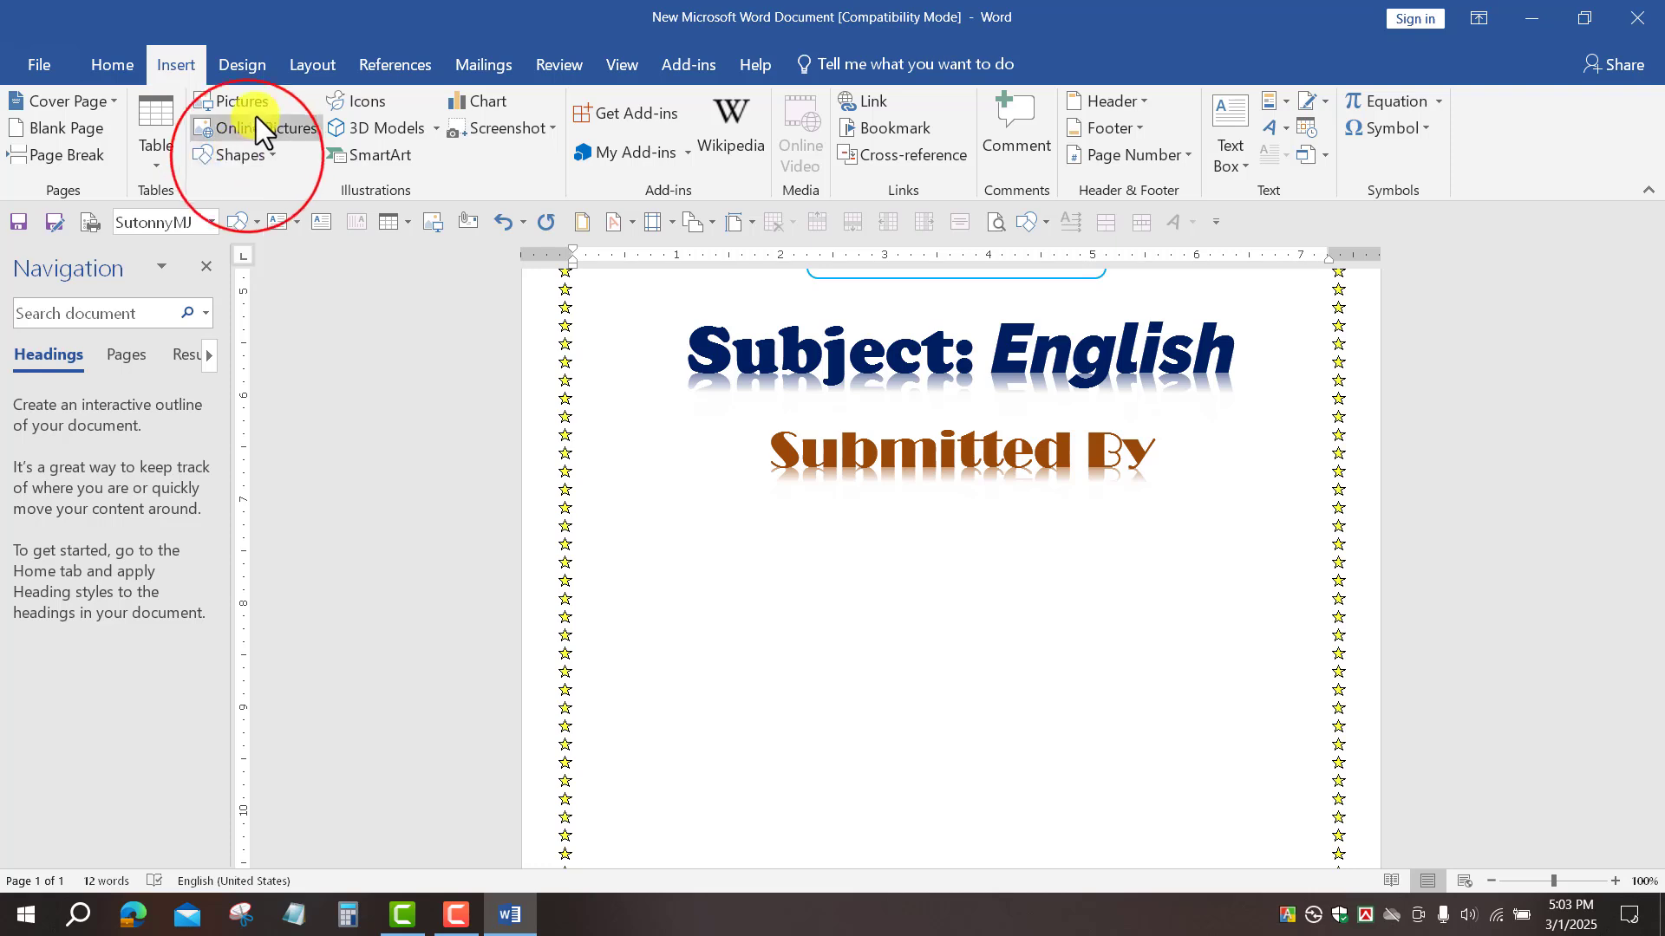
pyautogui.click(247, 158)
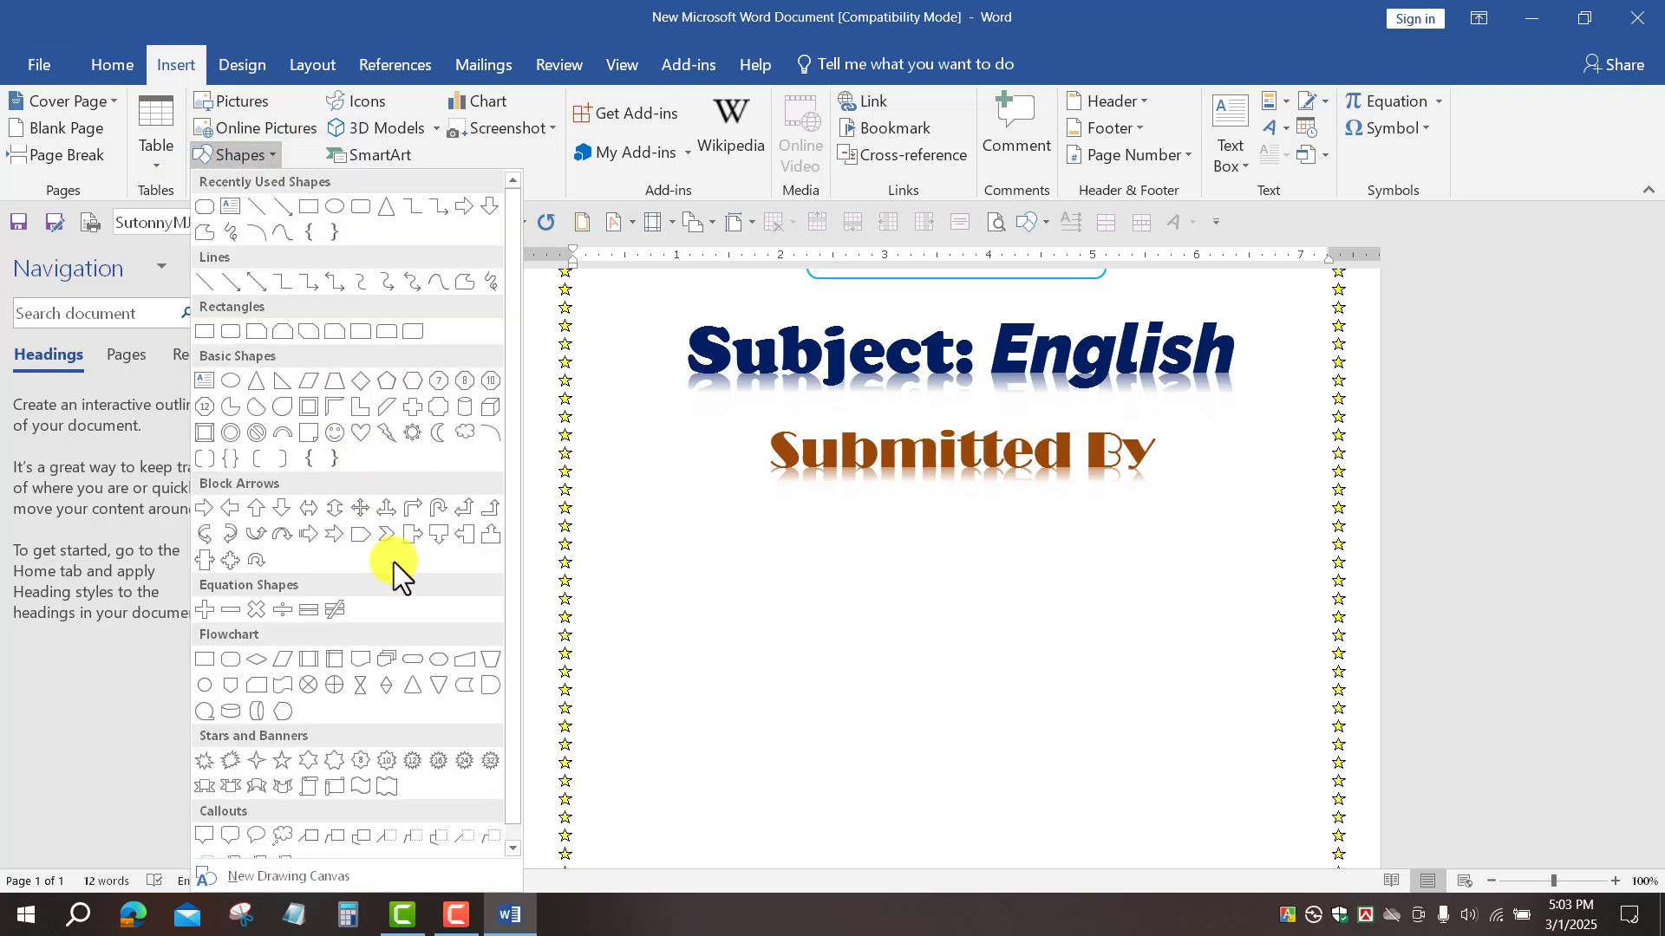
pyautogui.scroll(-1, 394, 562)
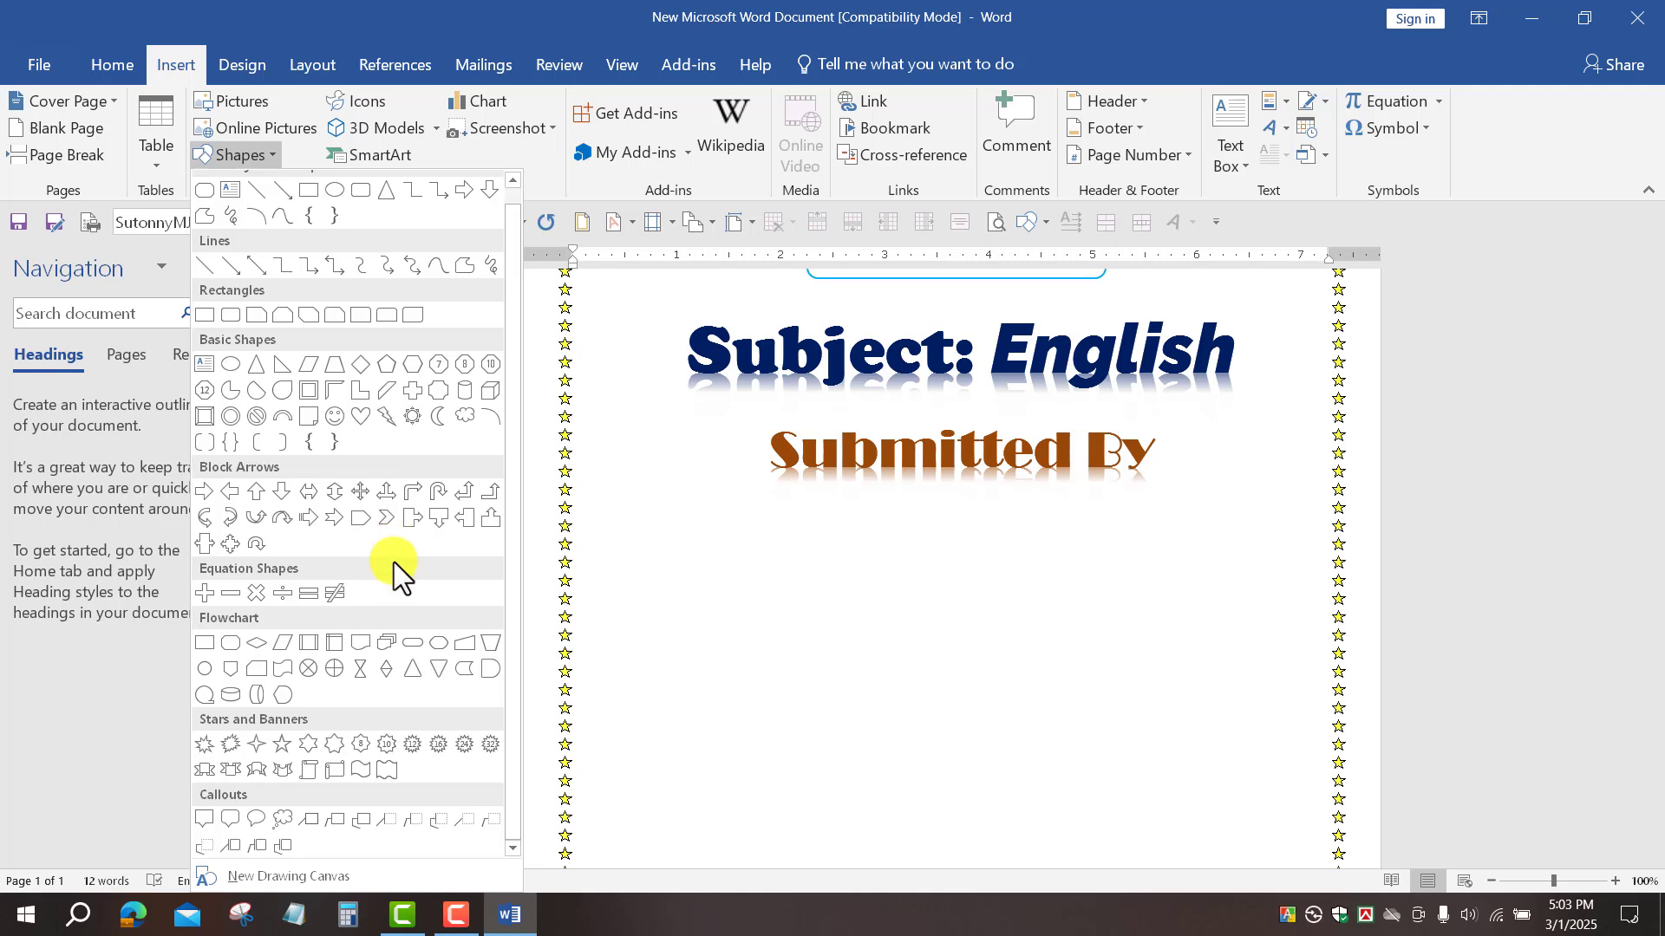
pyautogui.click(331, 771)
pyautogui.moveTo(617, 566)
pyautogui.mouseDown()
pyautogui.moveTo(743, 732)
pyautogui.moveTo(1314, 841)
pyautogui.mouseUp()
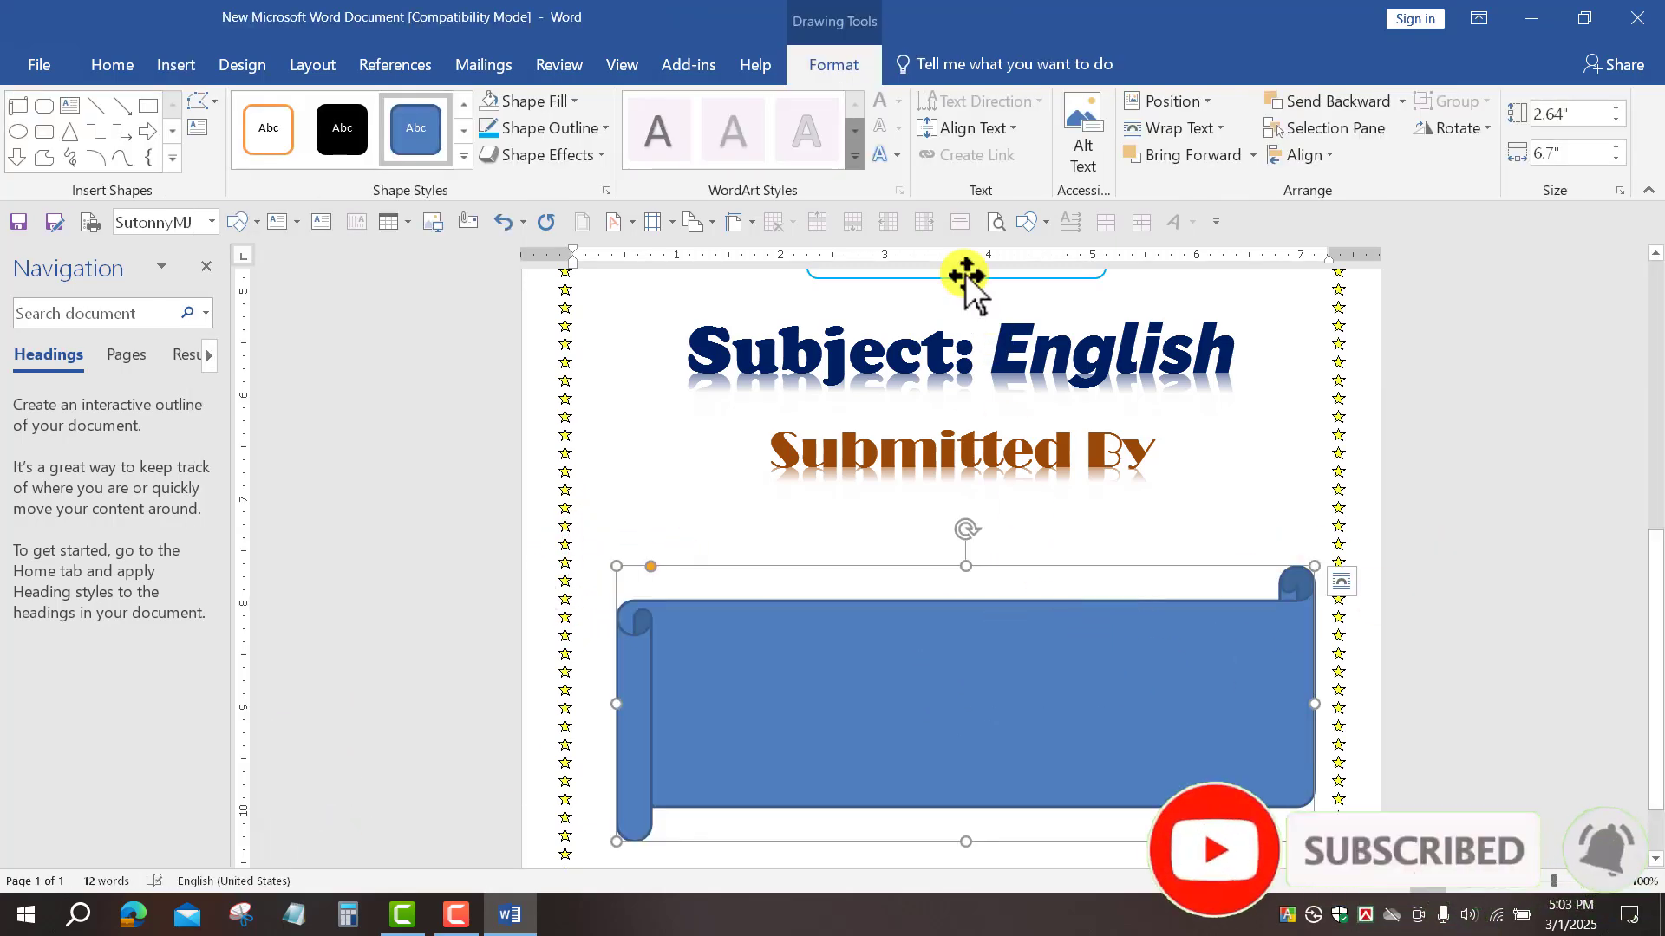
pyautogui.click(989, 659)
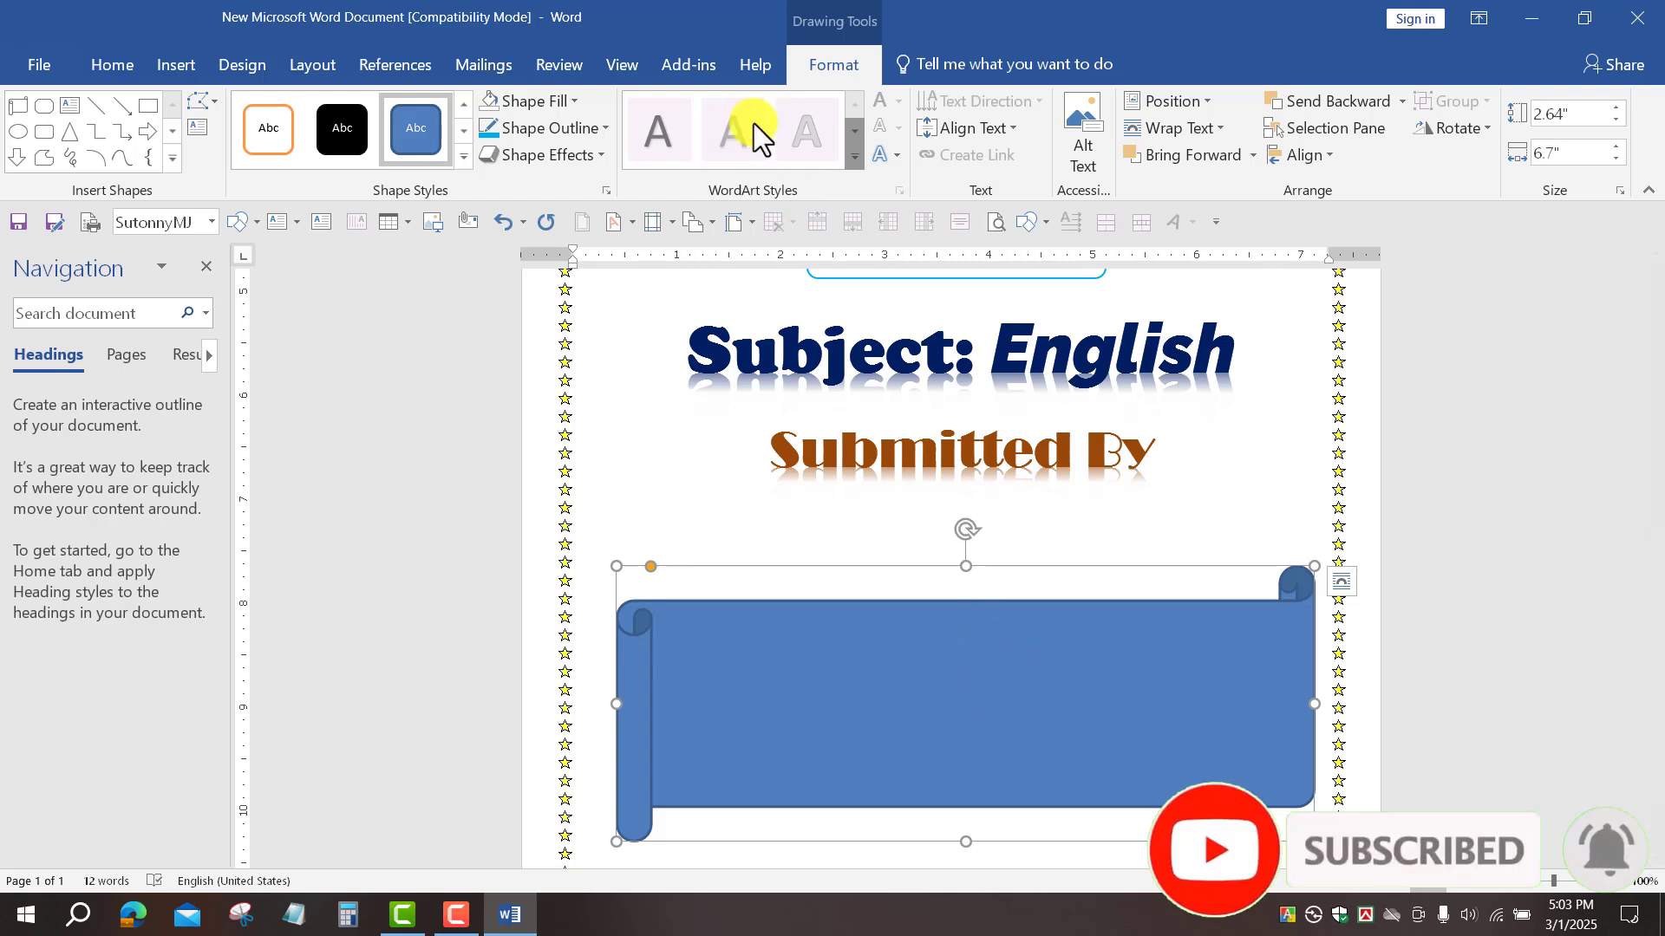
# Step: Give the scroll banner no fill and a 1 pt light-blue outline
pyautogui.click(559, 97)
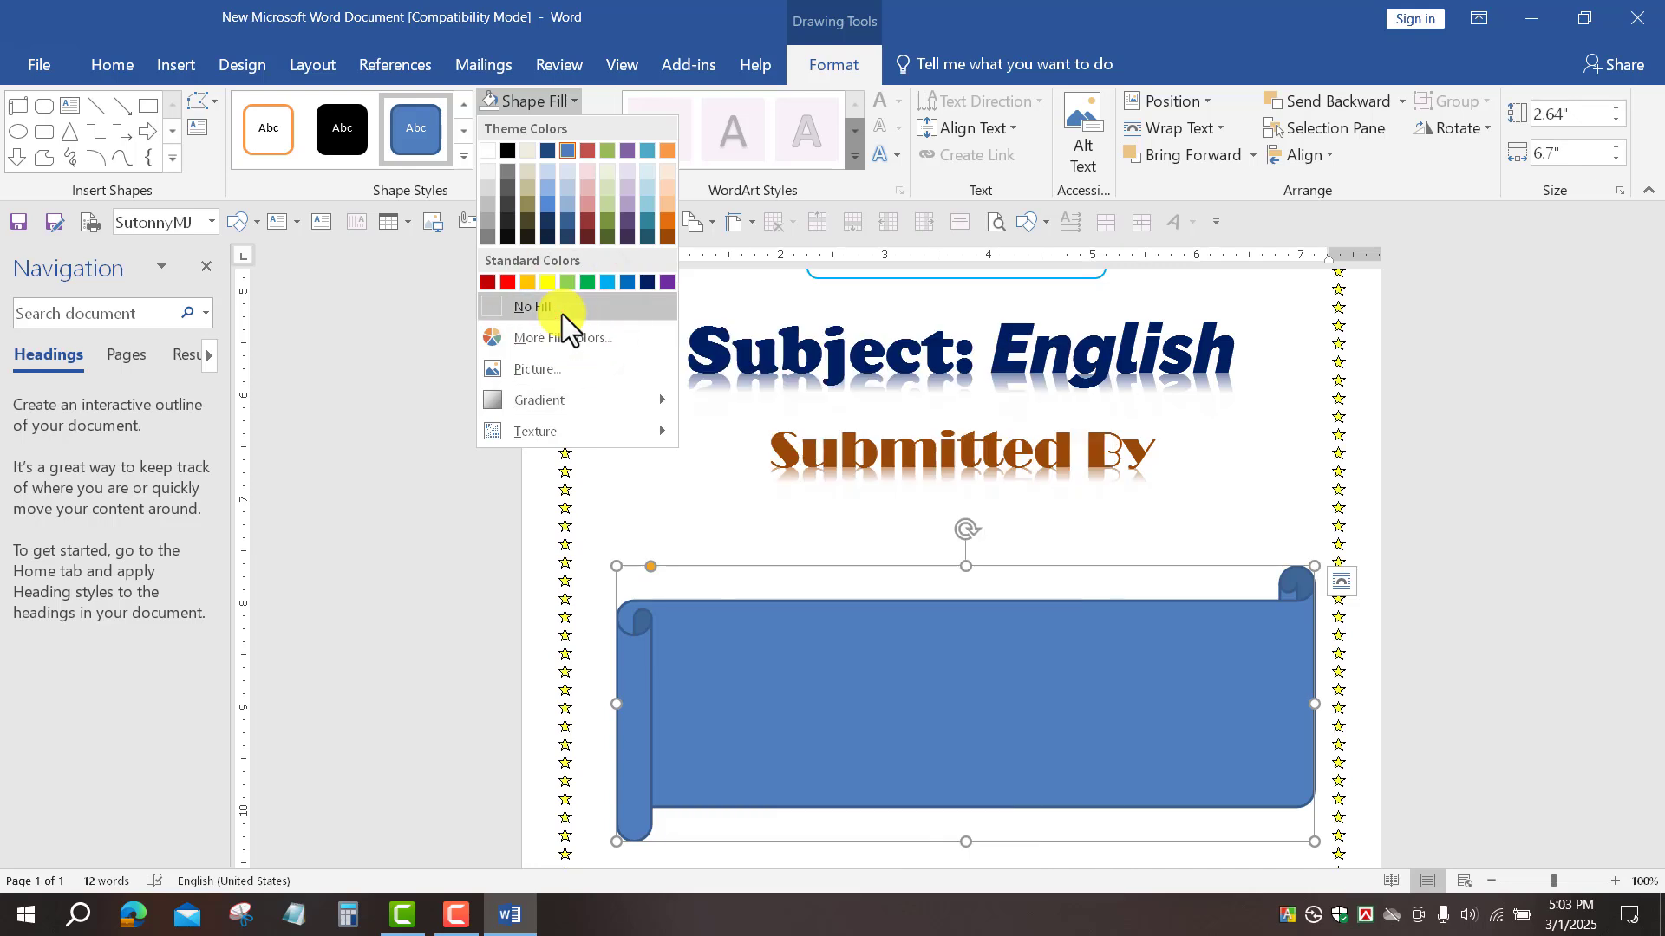
pyautogui.click(562, 313)
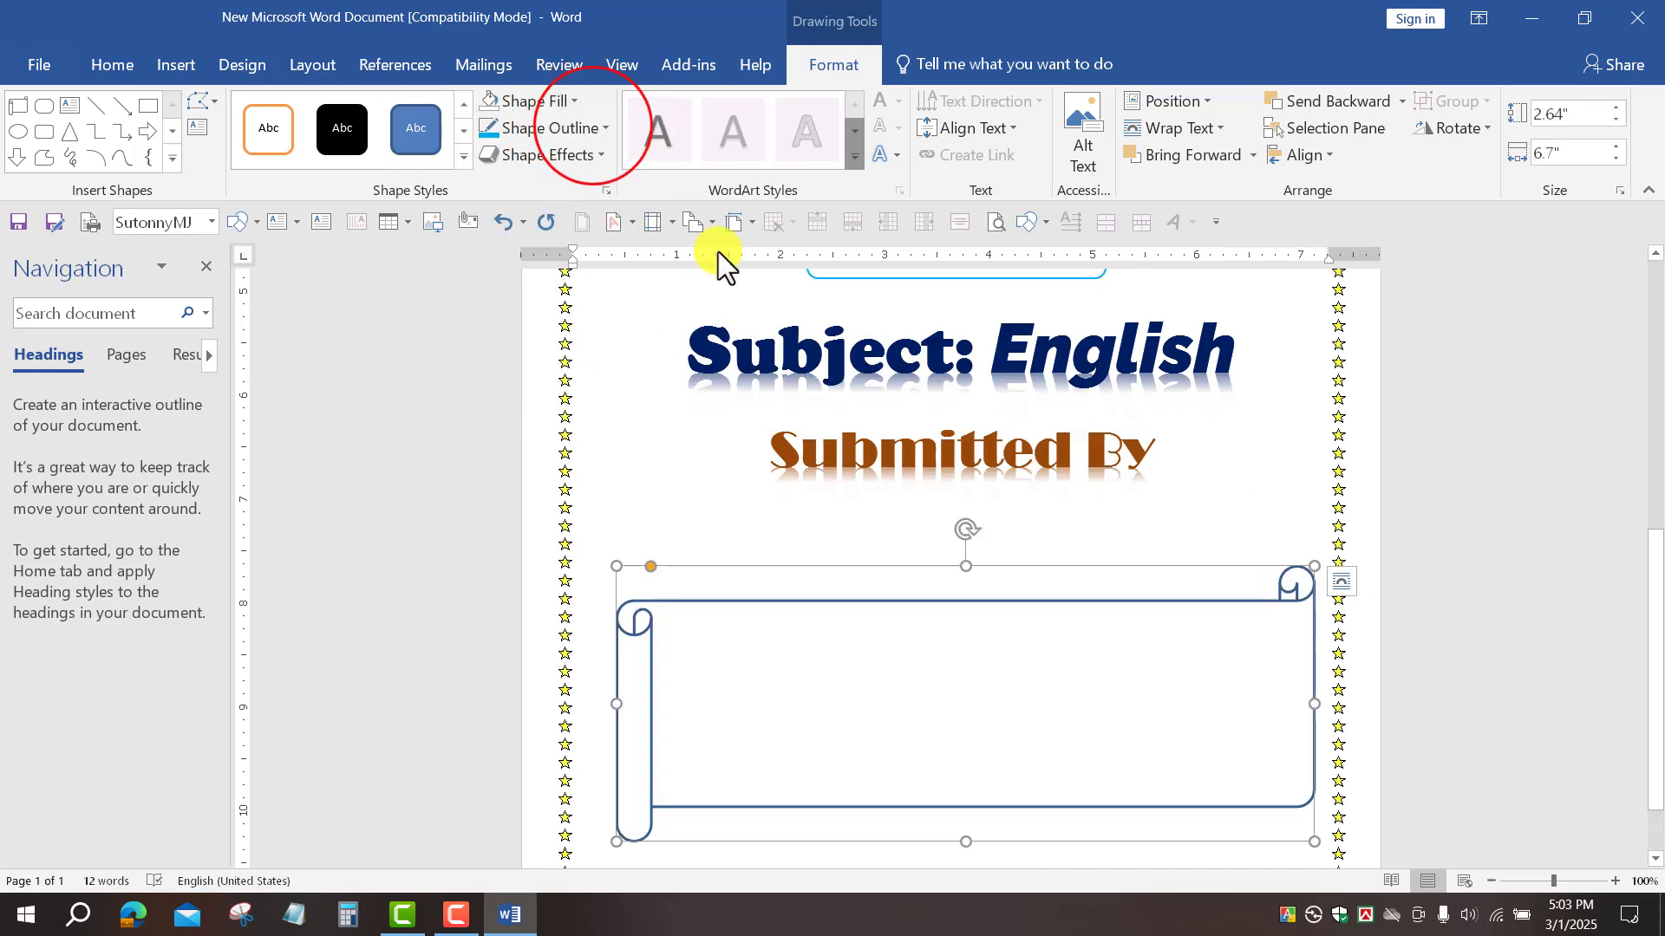
pyautogui.click(593, 127)
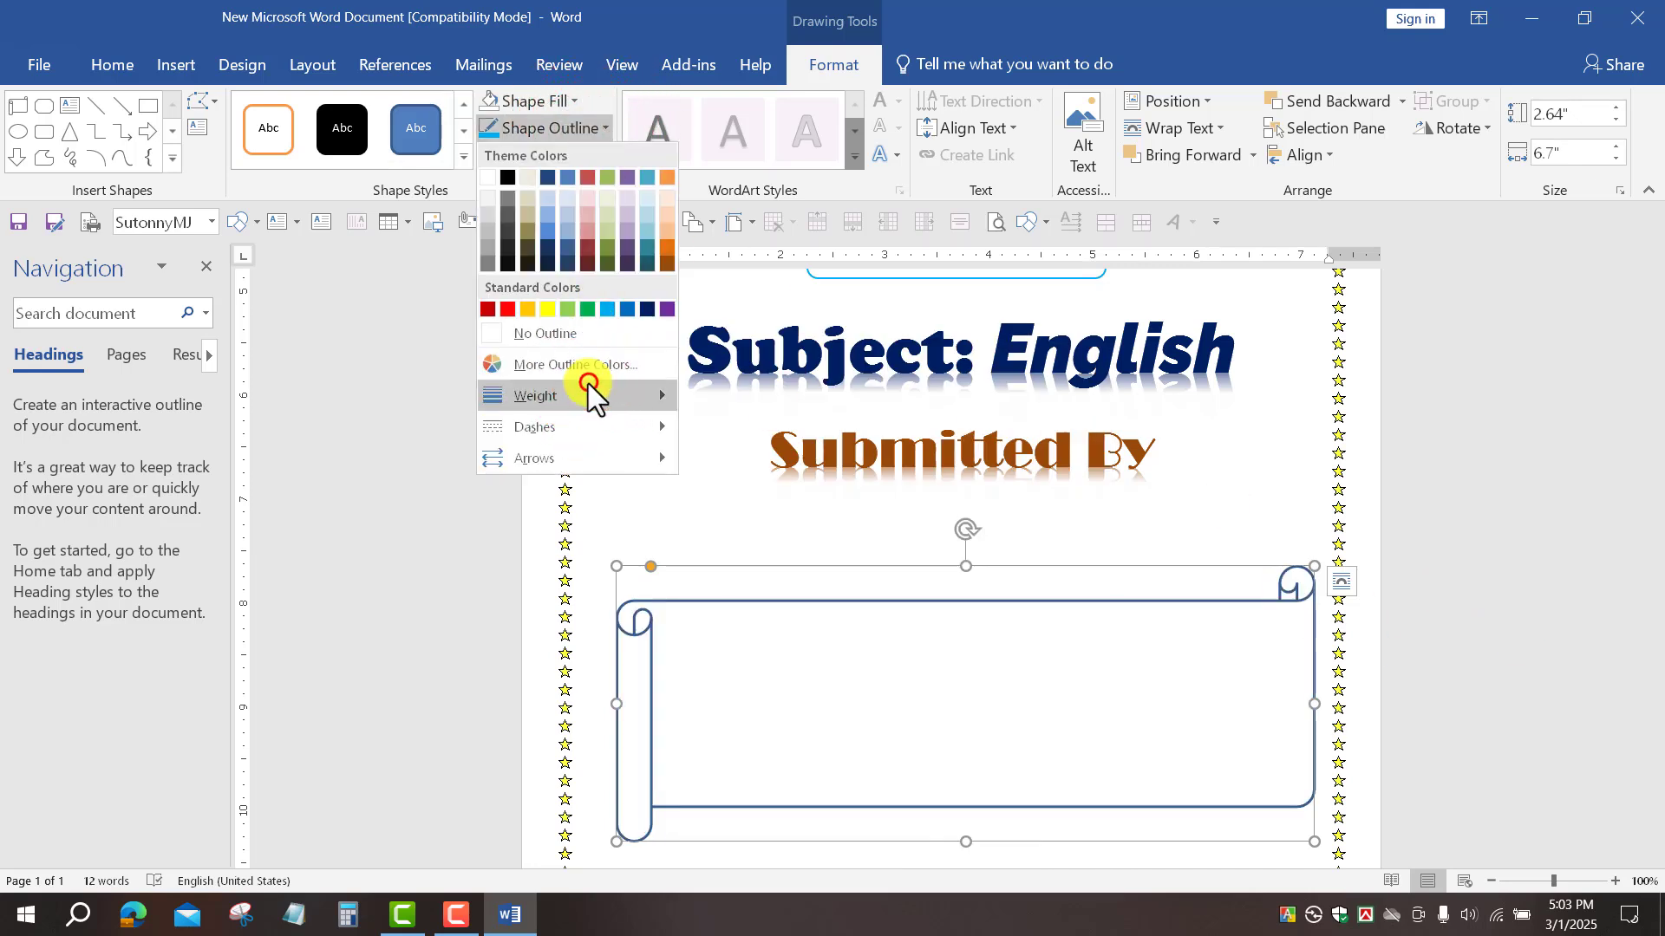
pyautogui.moveTo(593, 391)
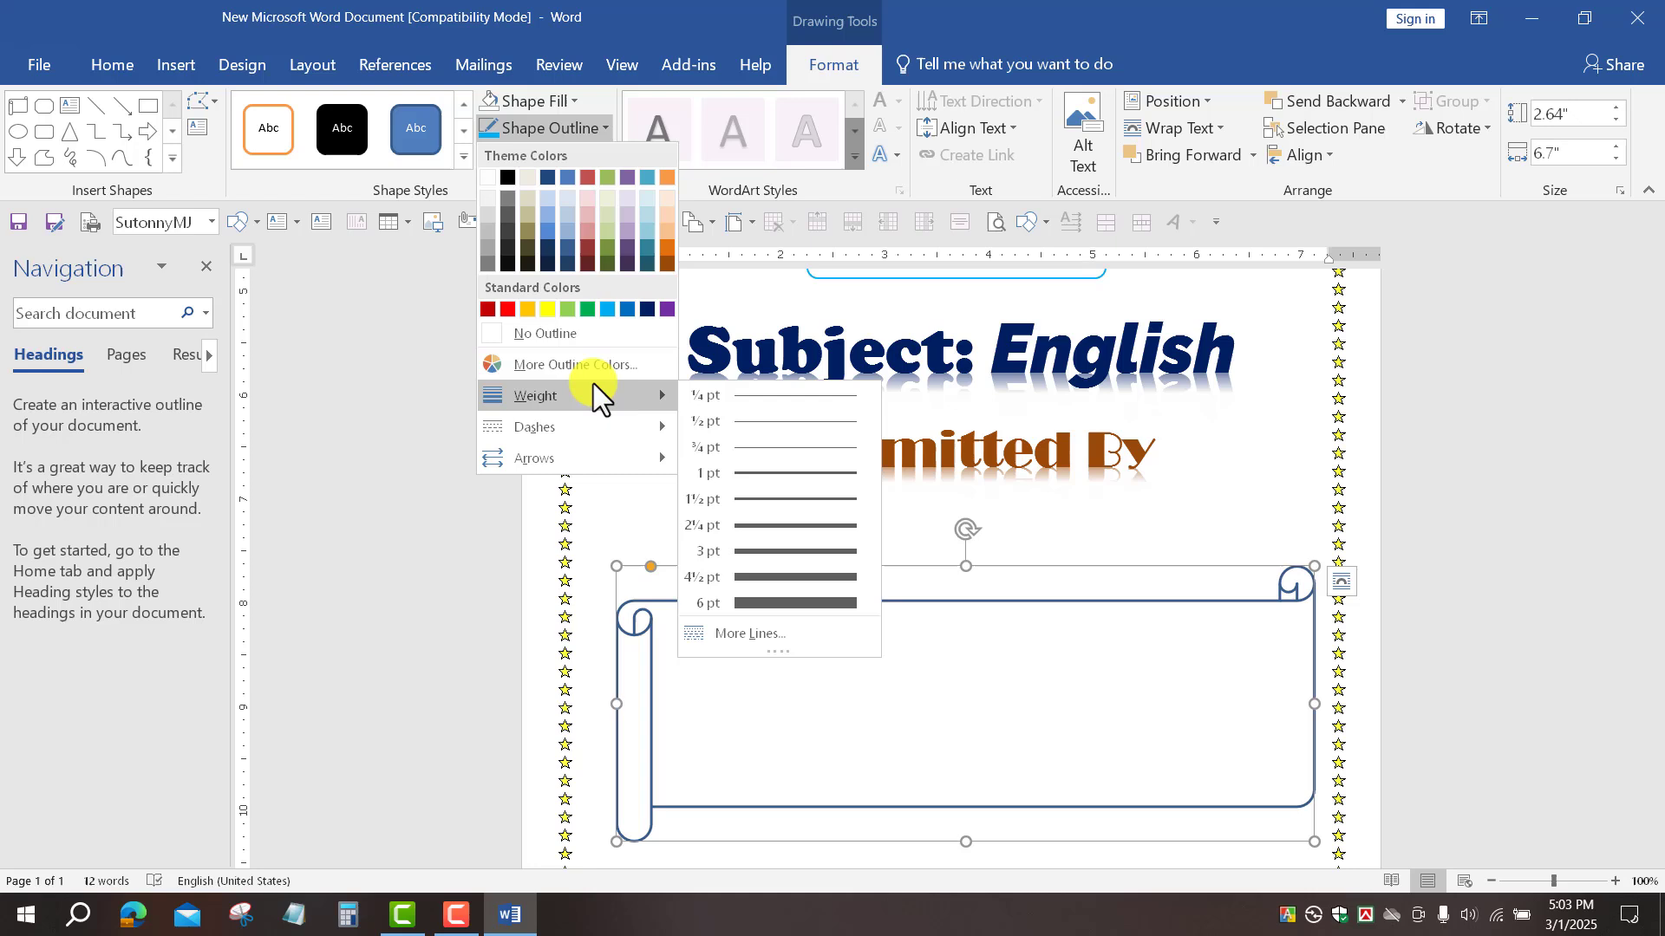
pyautogui.click(767, 480)
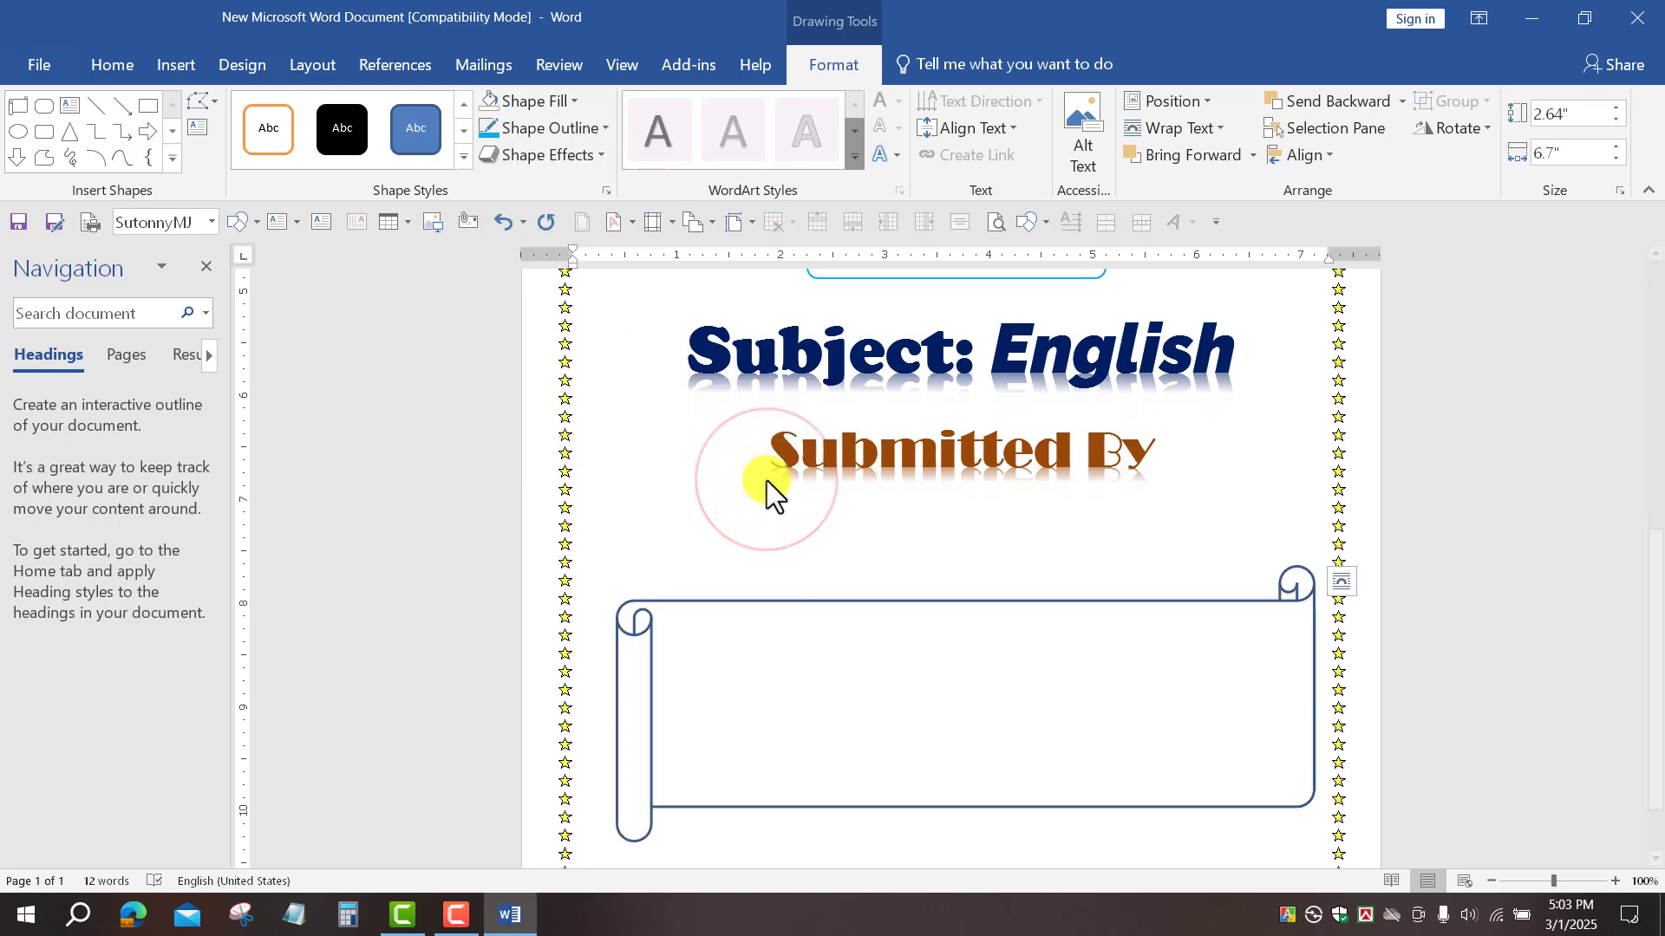
pyautogui.click(528, 127)
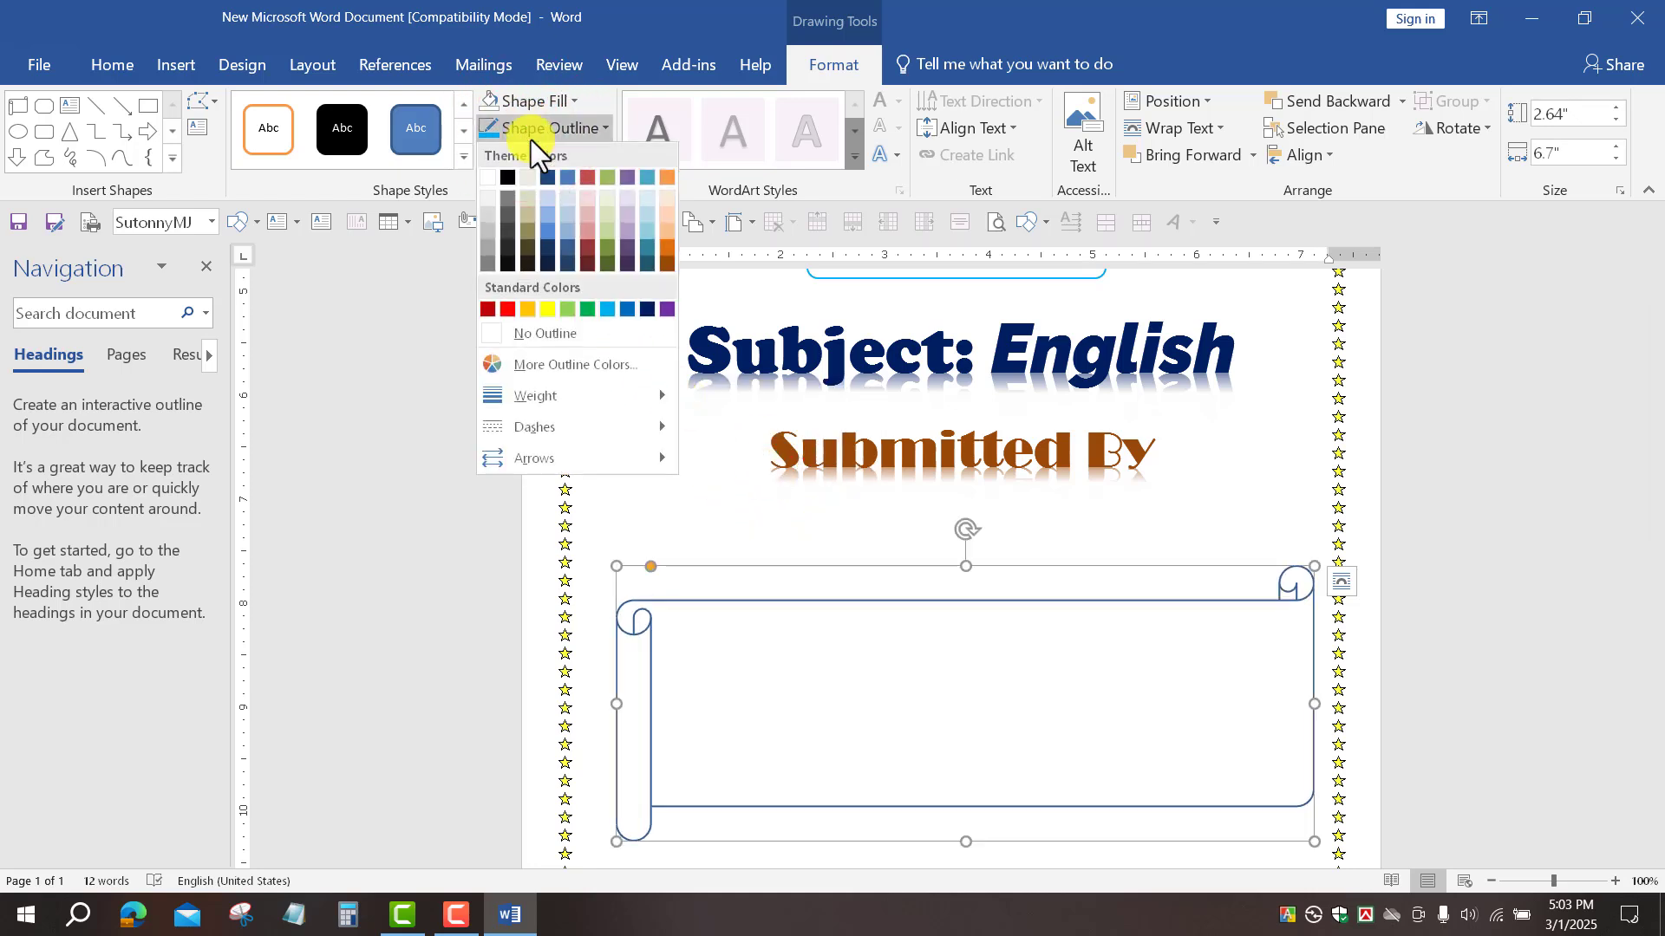
pyautogui.click(610, 309)
pyautogui.click(606, 346)
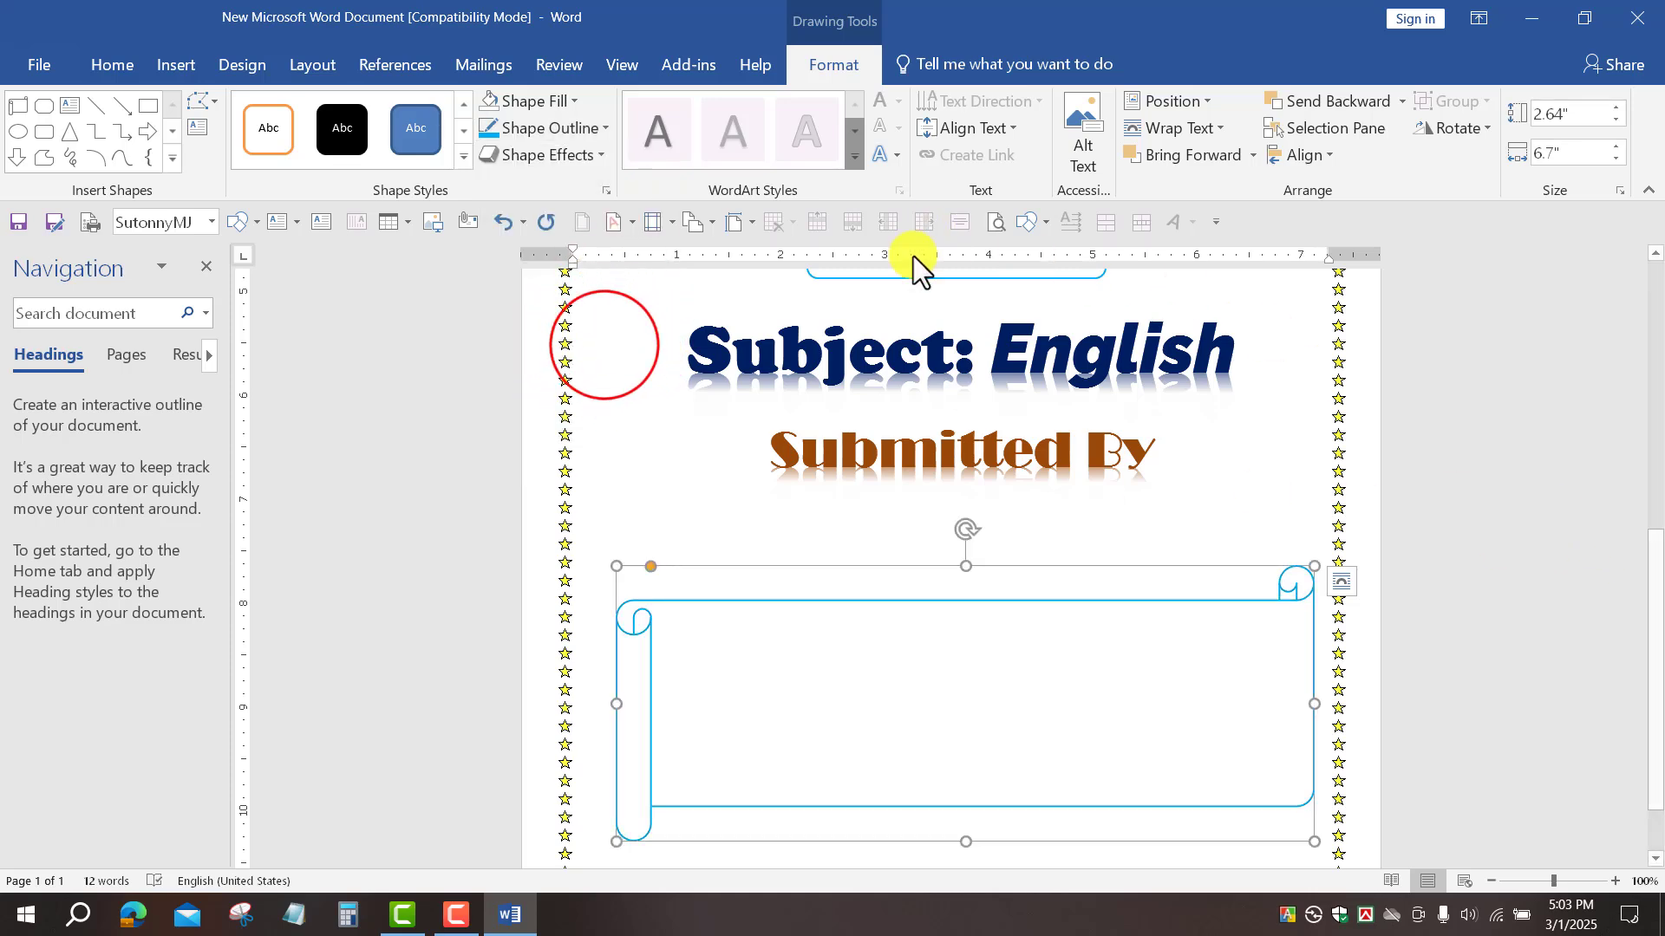
pyautogui.hotkey('ctrl', 'Home')
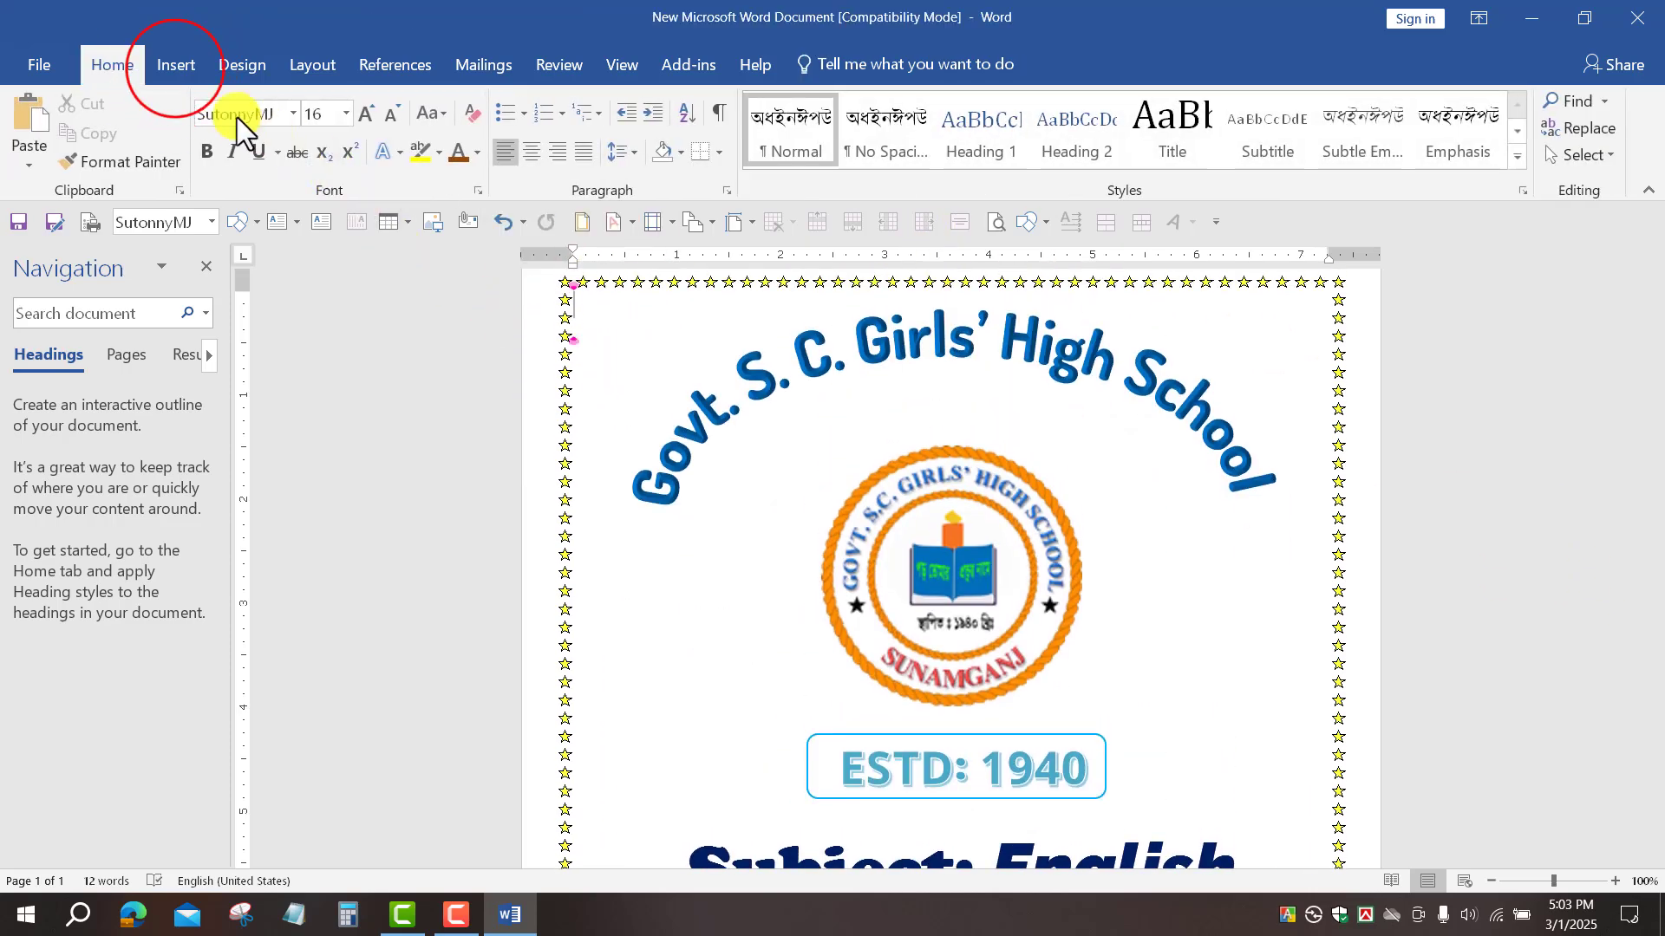
# Step: Insert a new WordArt box and set its font to Bodoni MT Black
pyautogui.click(175, 70)
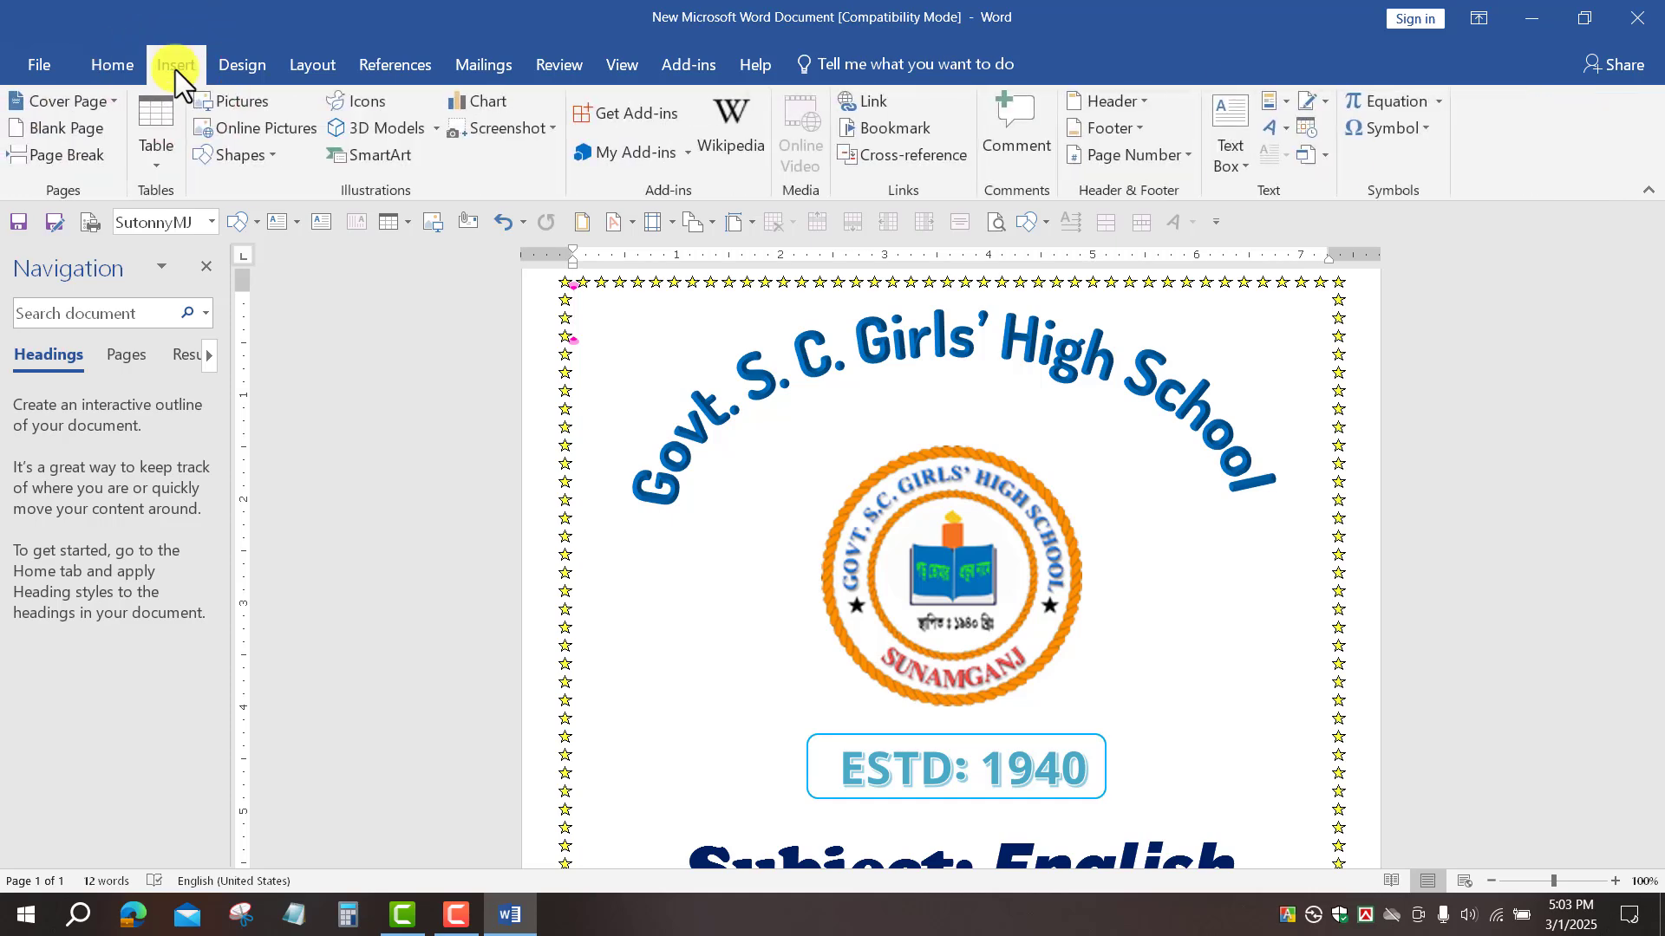
pyautogui.click(1286, 128)
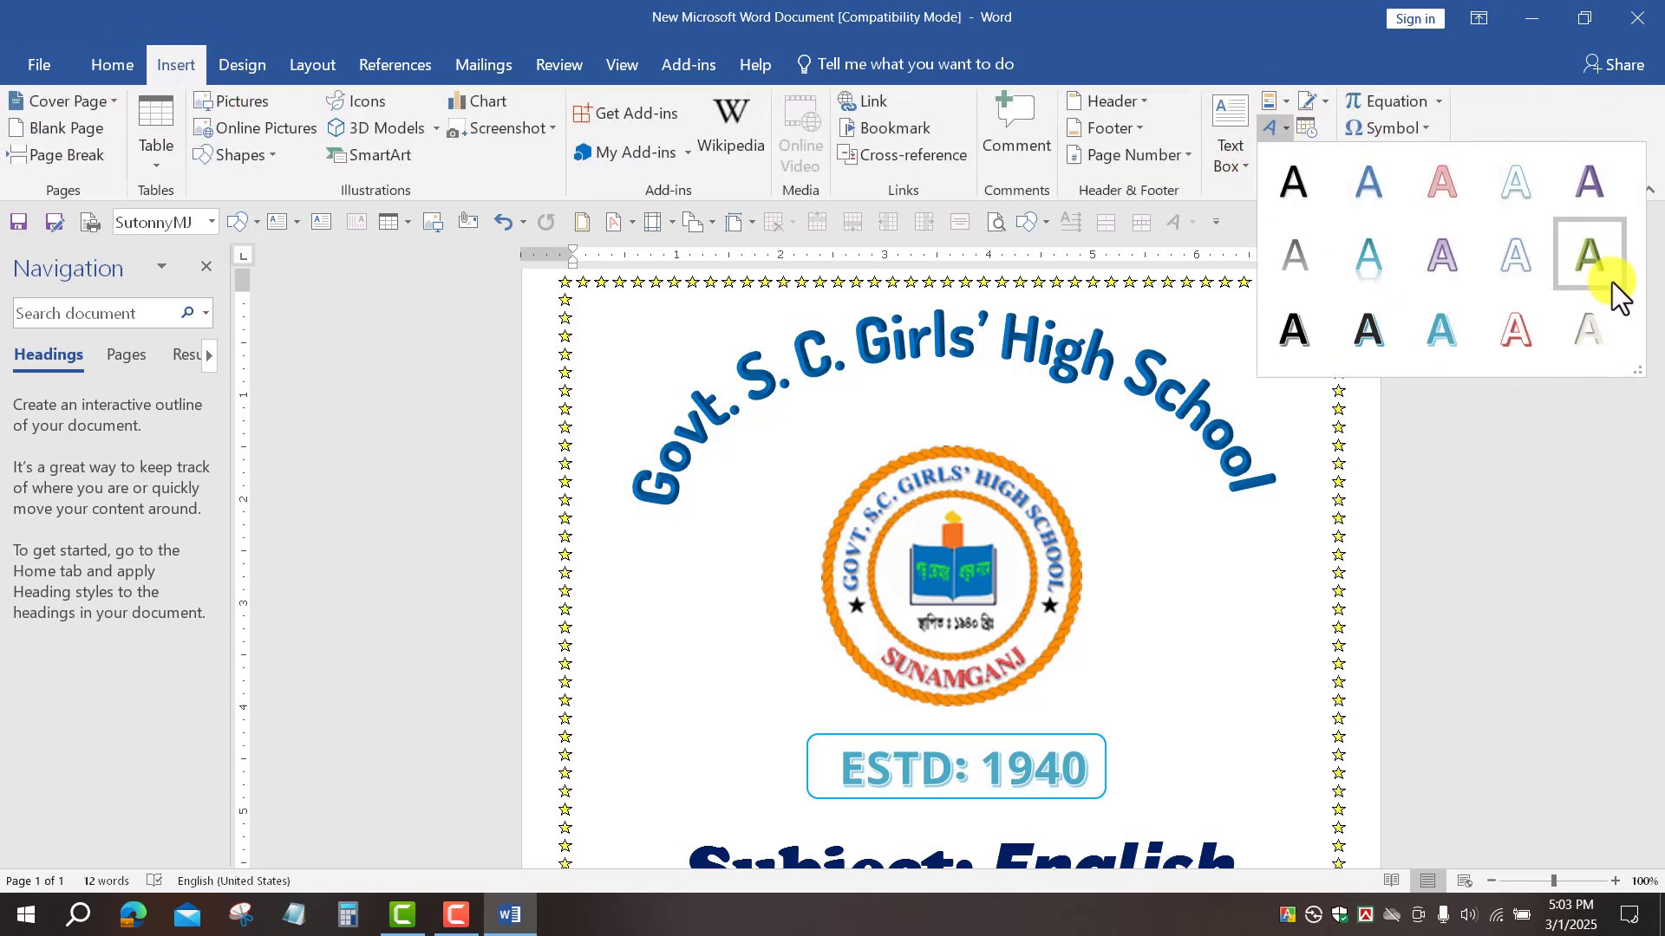
pyautogui.click(1599, 259)
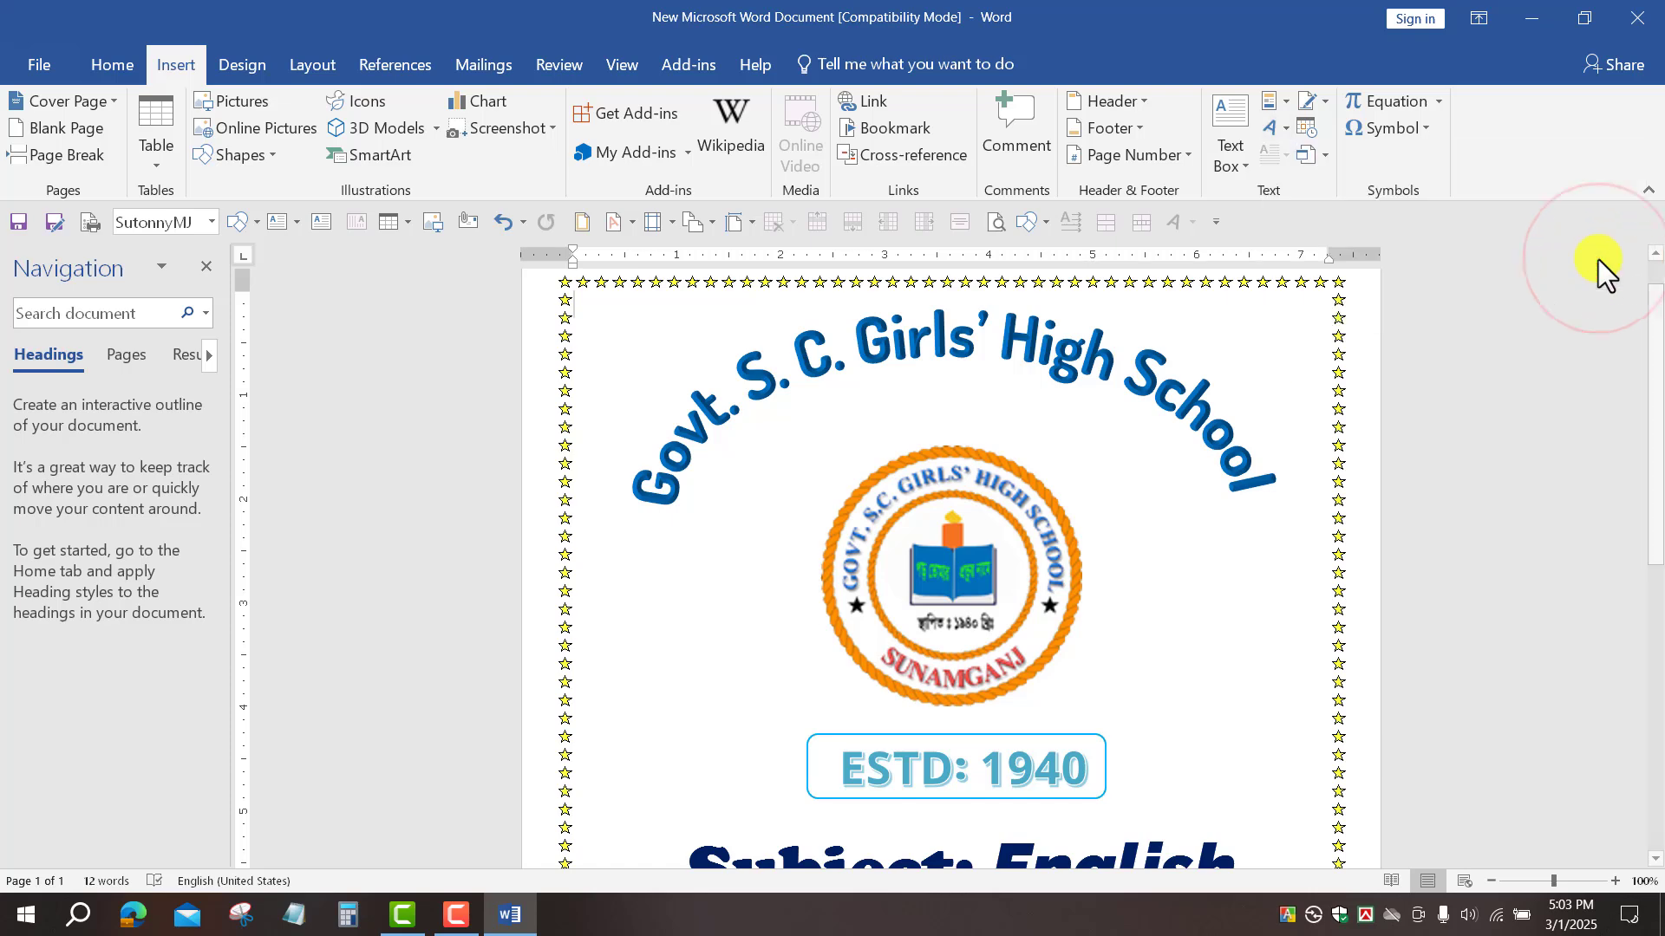
pyautogui.click(112, 65)
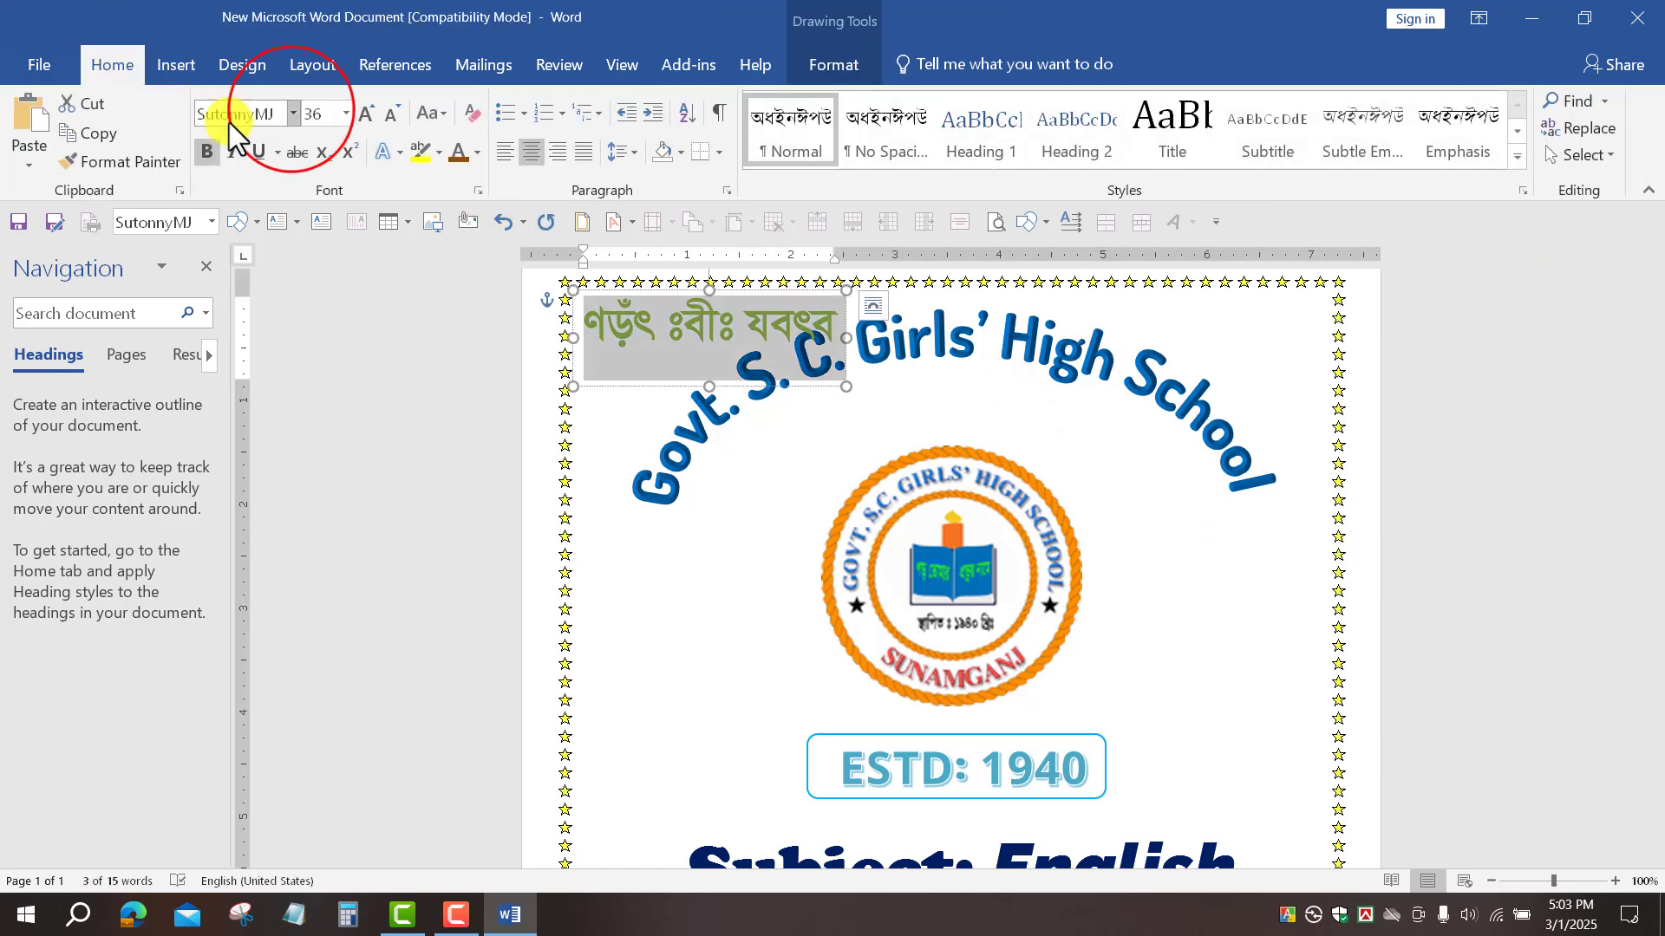
pyautogui.click(292, 113)
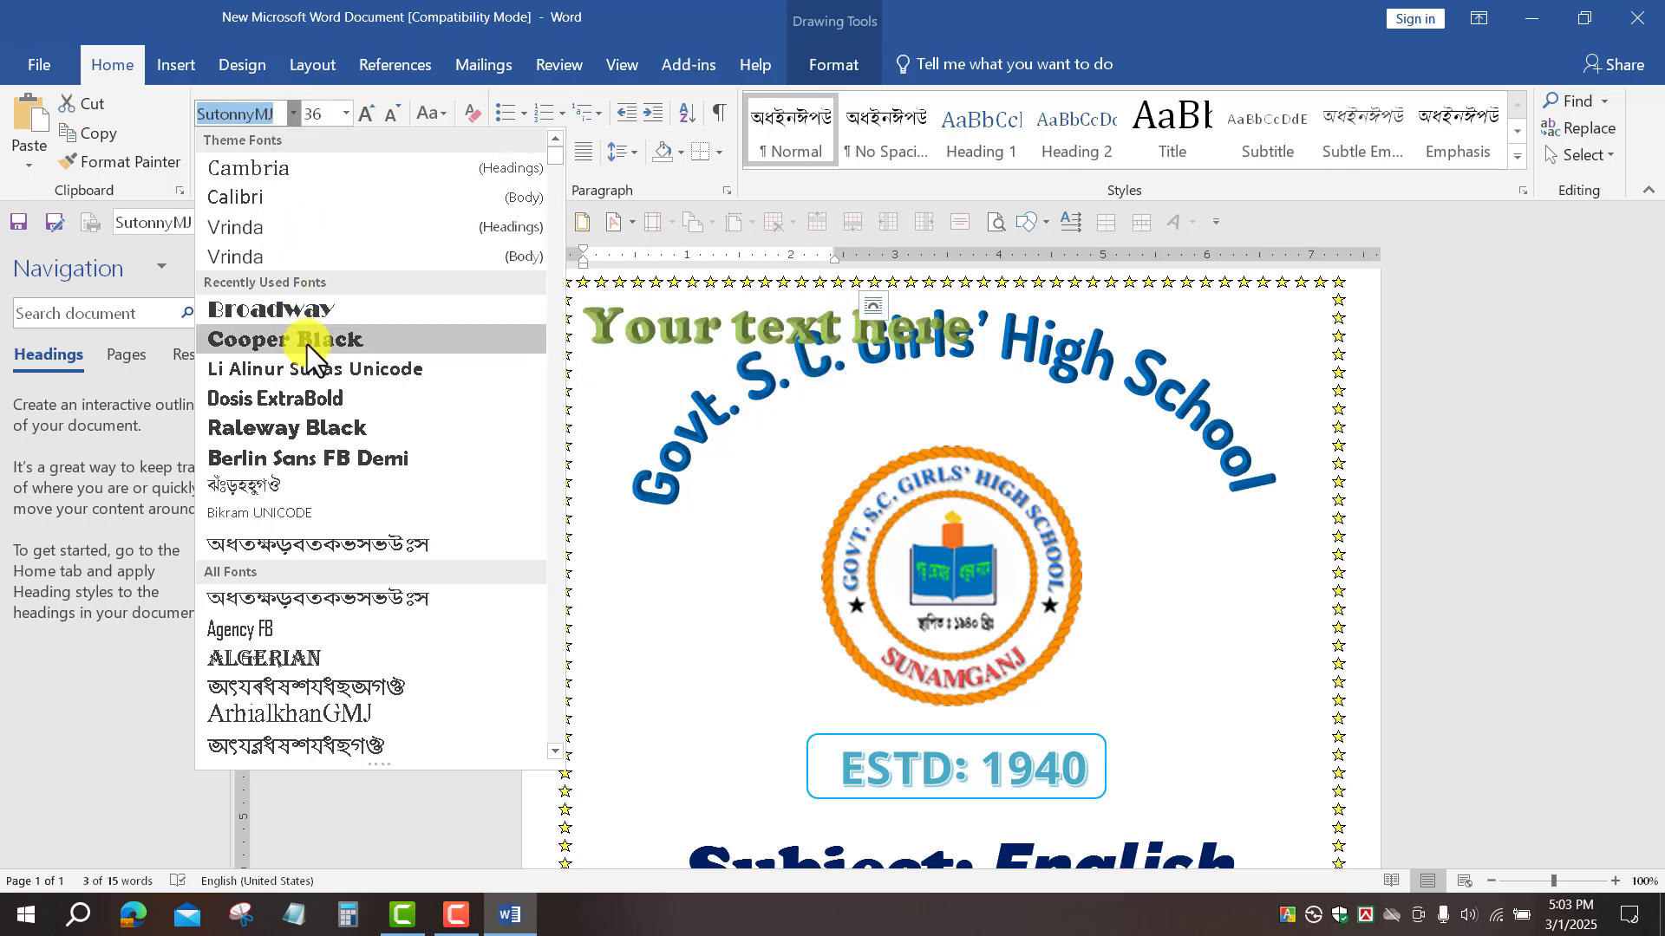
pyautogui.scroll(-10, 319, 485)
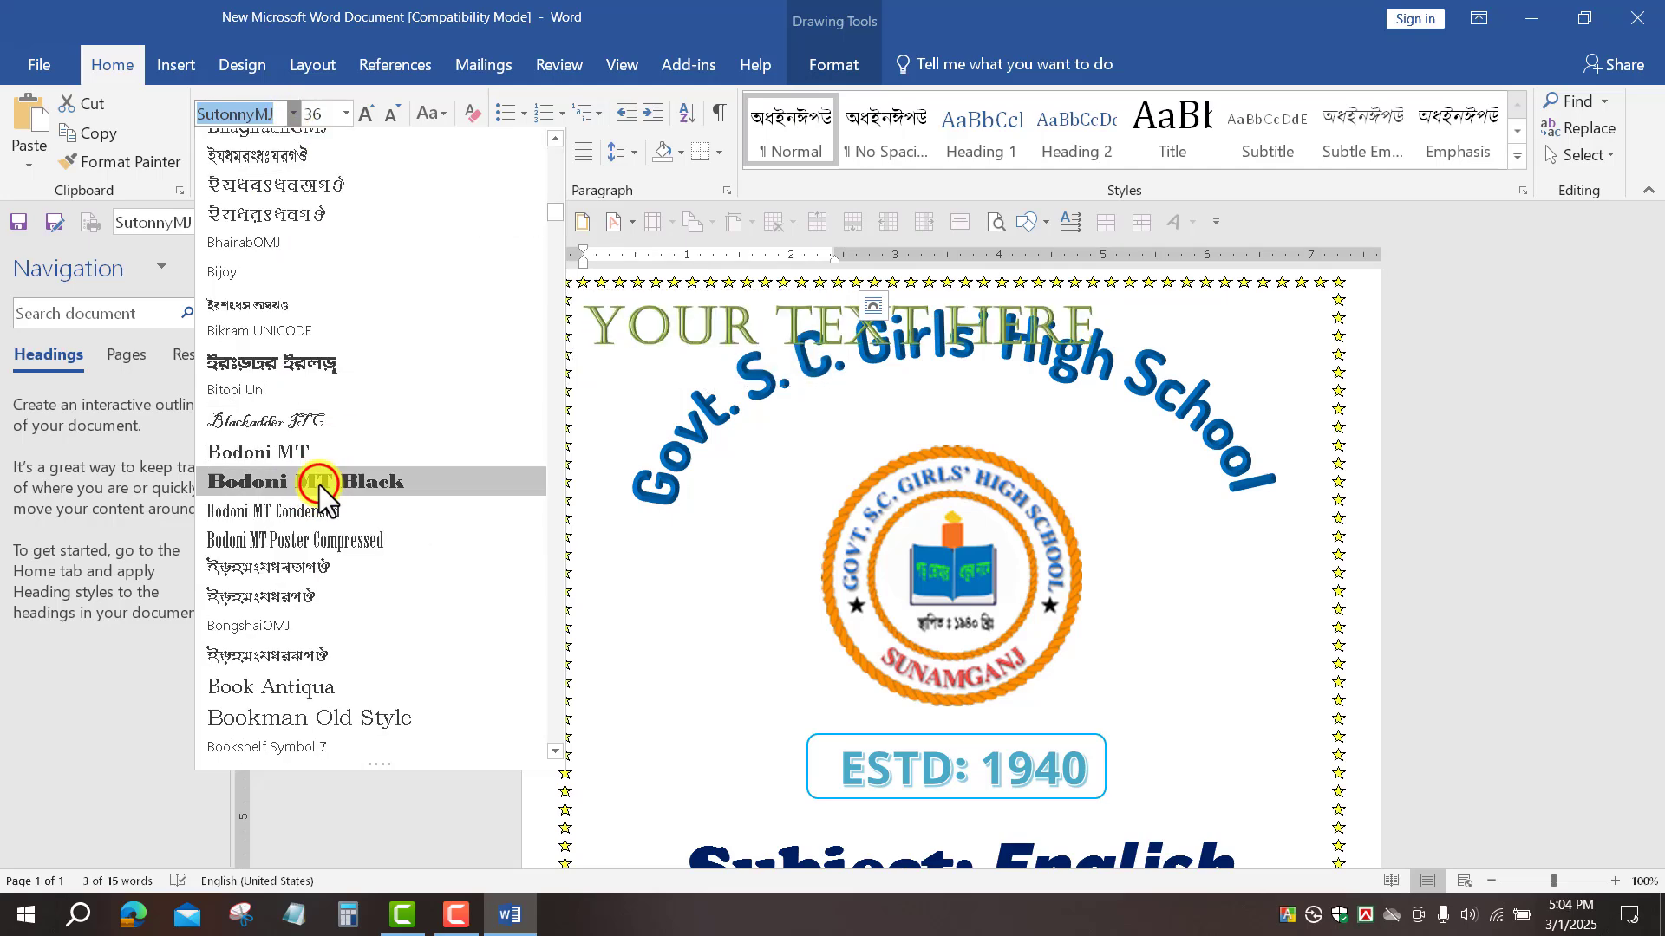
pyautogui.click(319, 485)
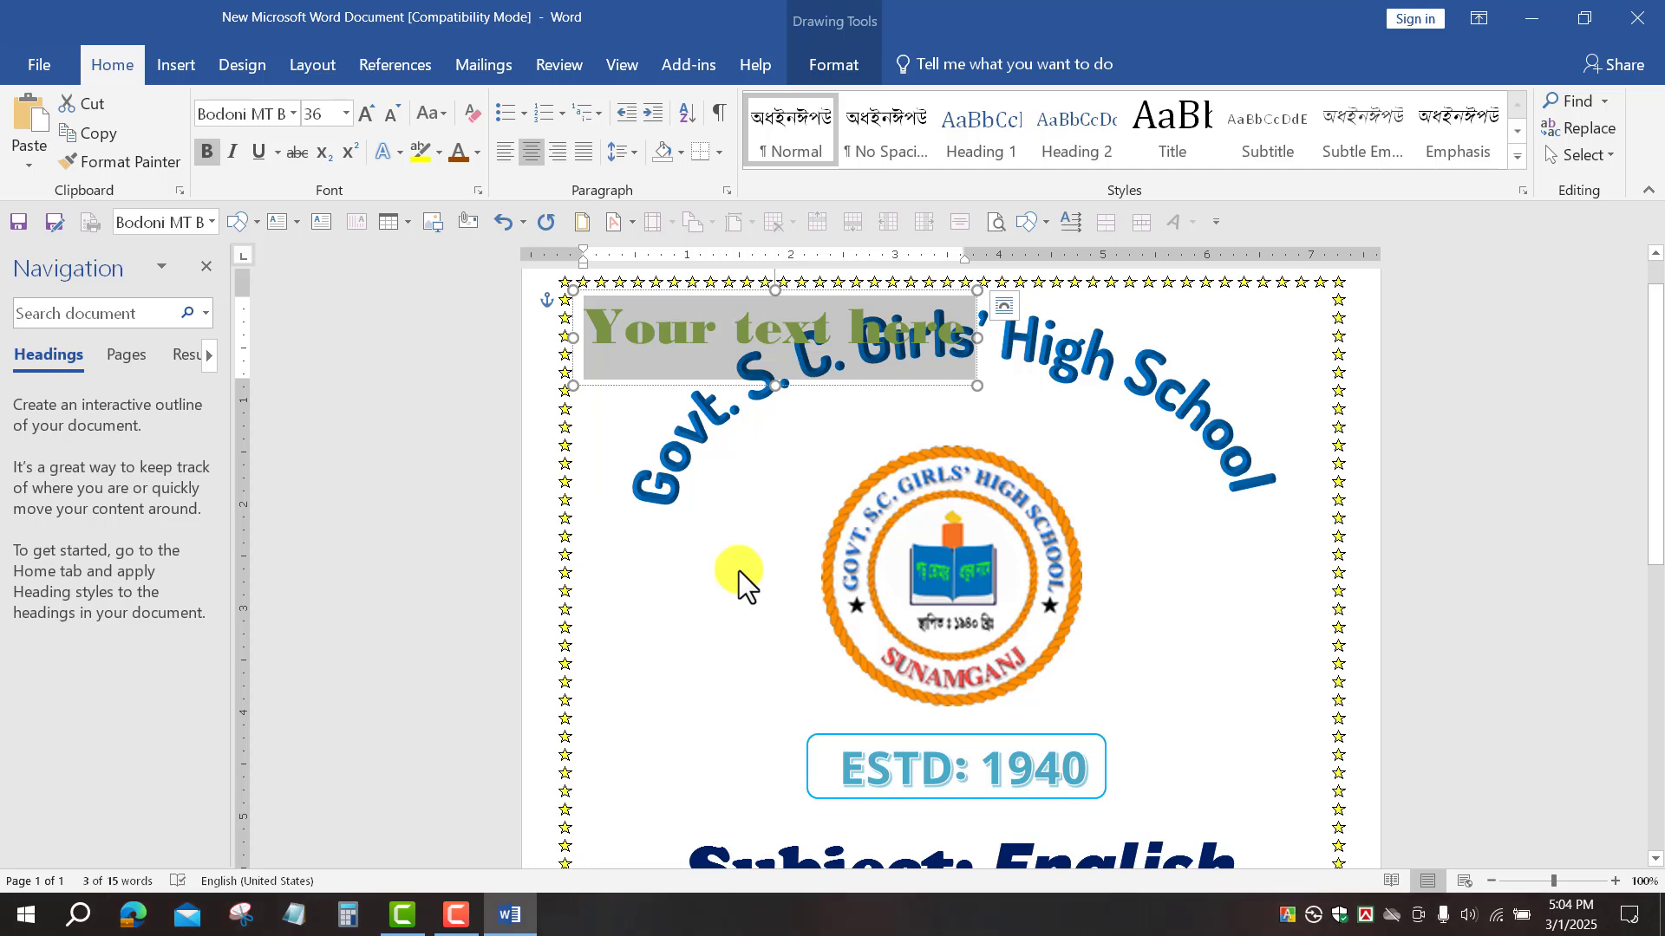
# Step: Type the student's name, 'Class: Ten, Roll: 01' and 'Session: 2025' on three lines
pyautogui.write('Ne')
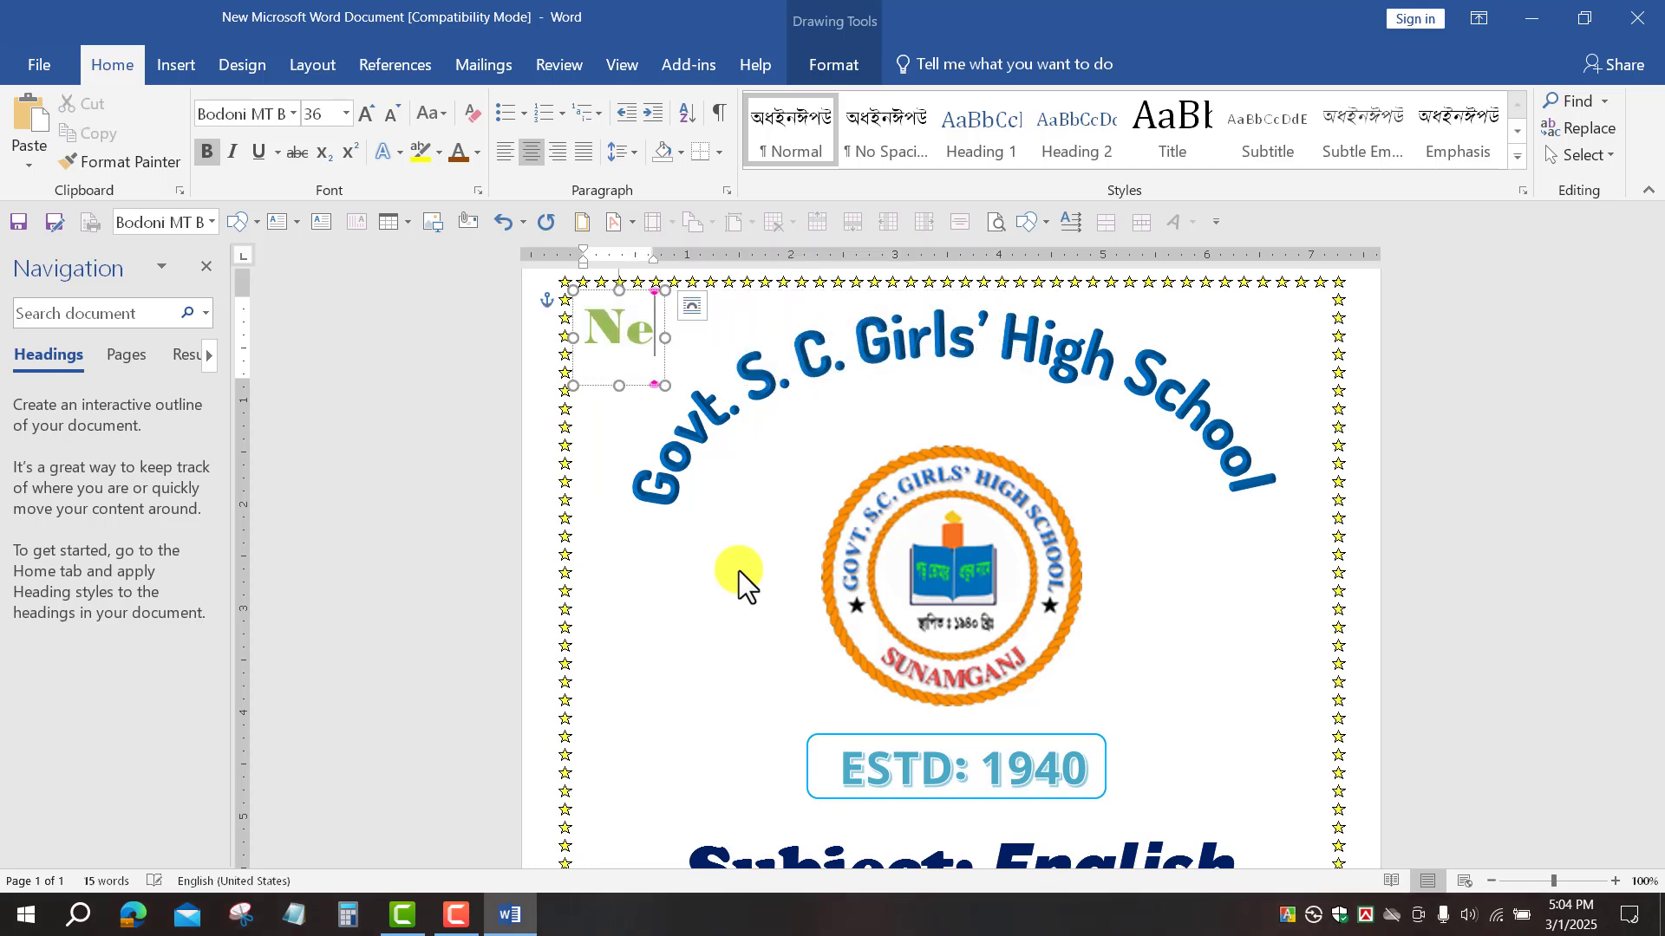
pyautogui.press('BackSpace')
pyautogui.write('ame:')
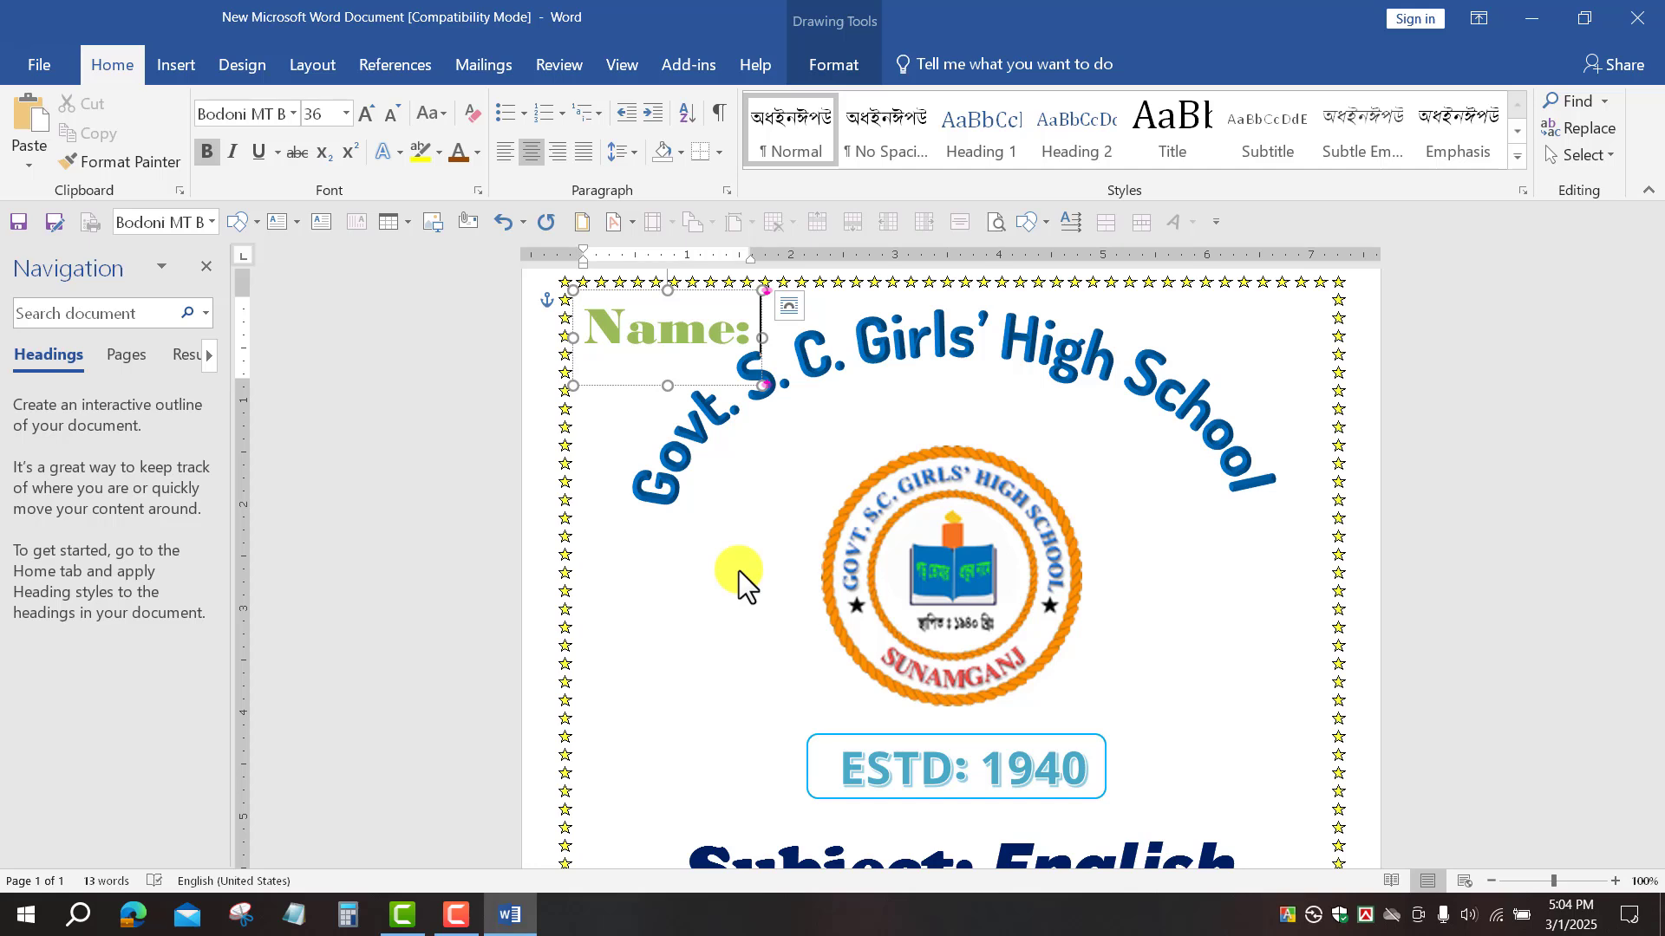
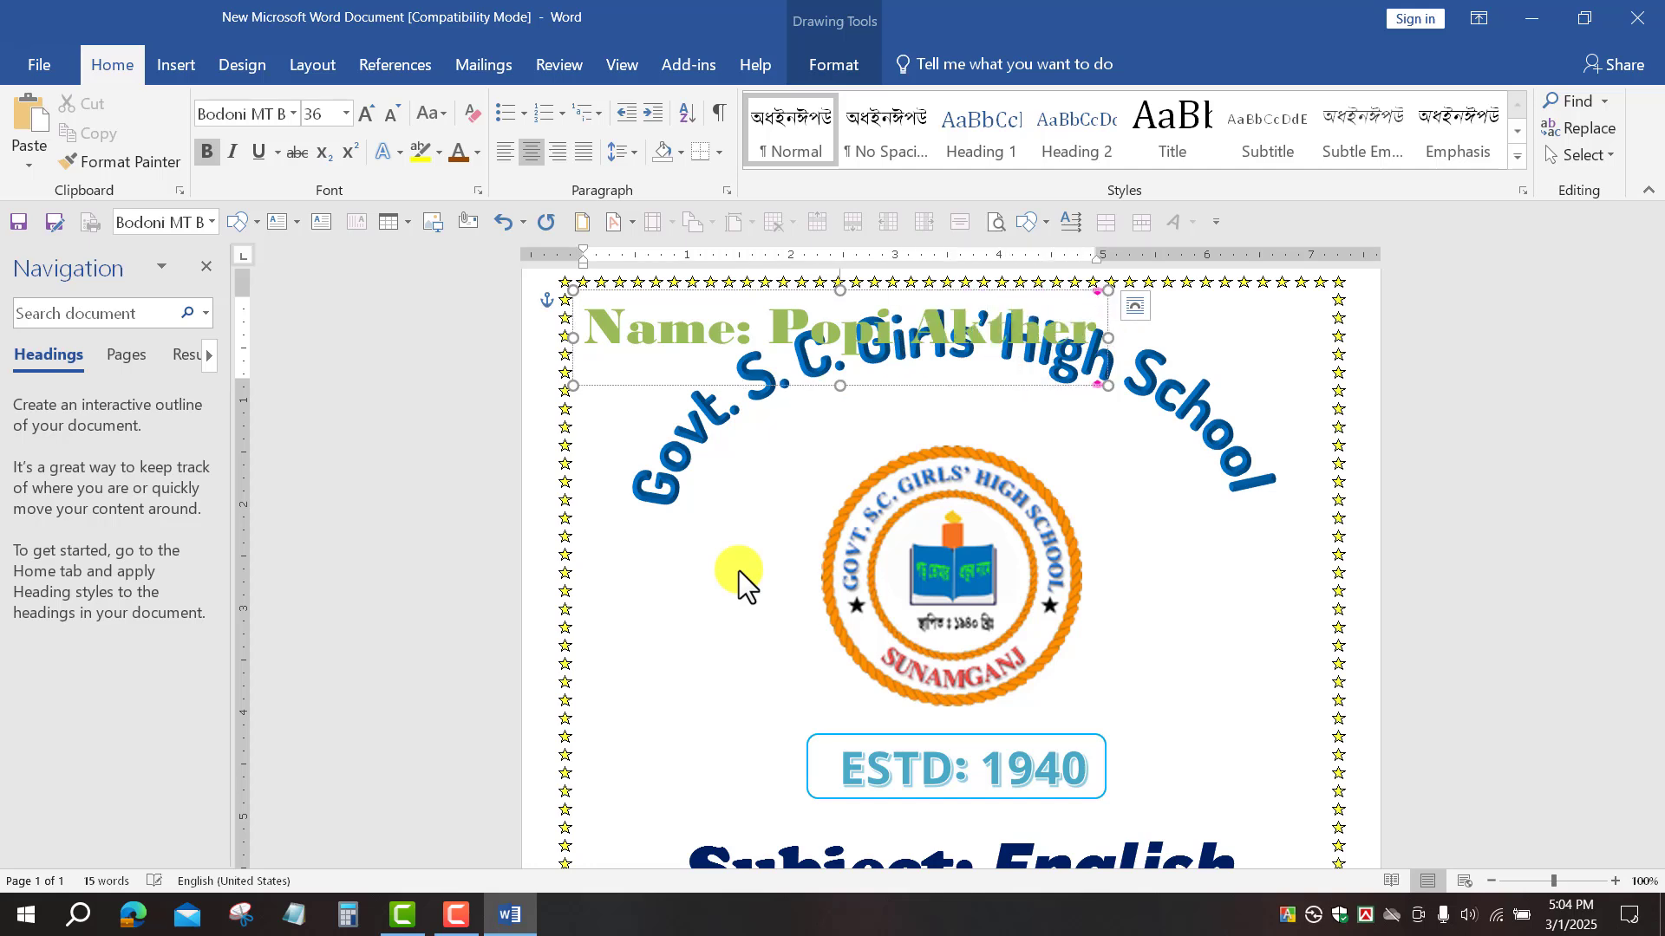
pyautogui.press('Return')
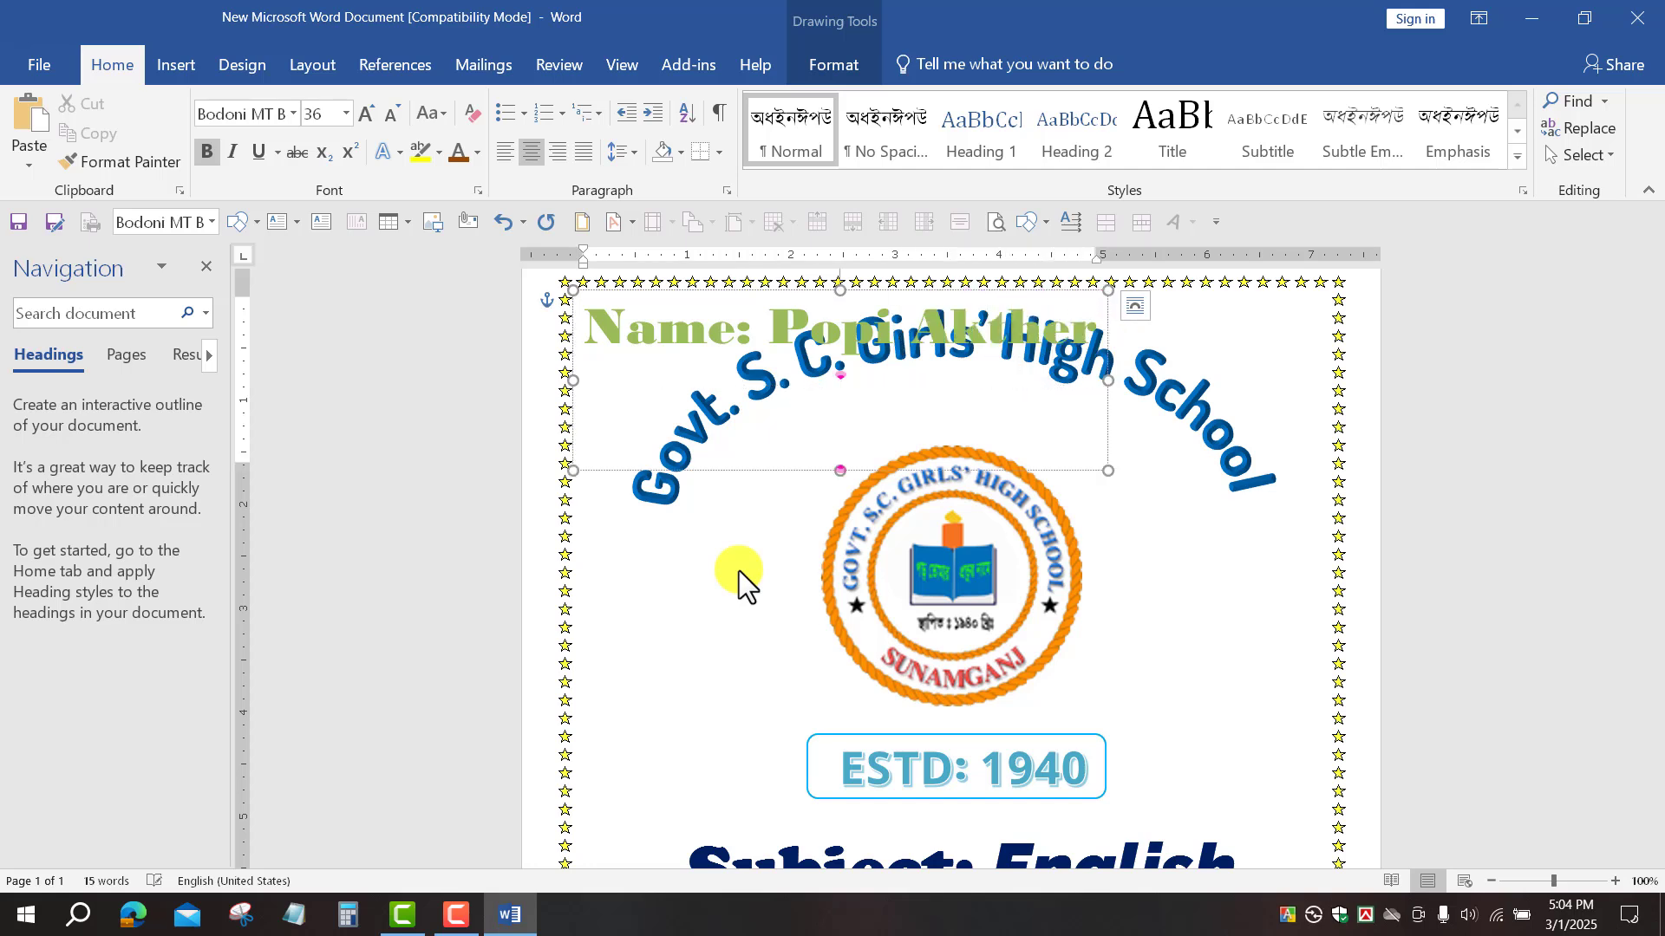
pyautogui.write('R')
pyautogui.press('BackSpace')
pyautogui.write('Class:')
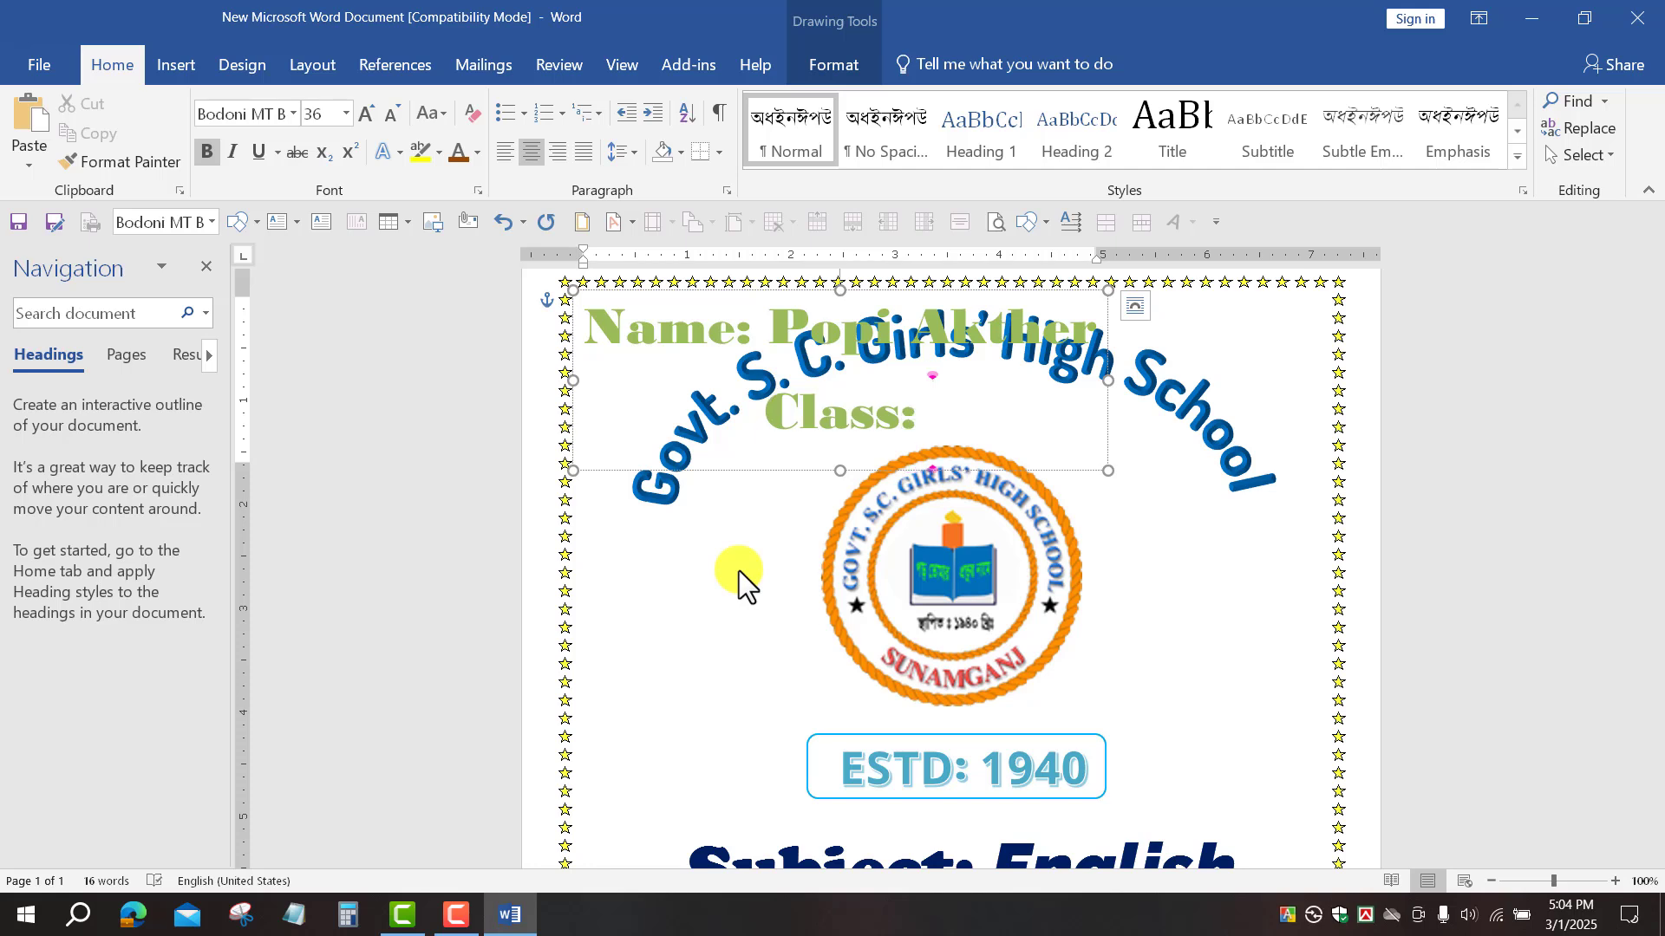
pyautogui.write(' Ten')
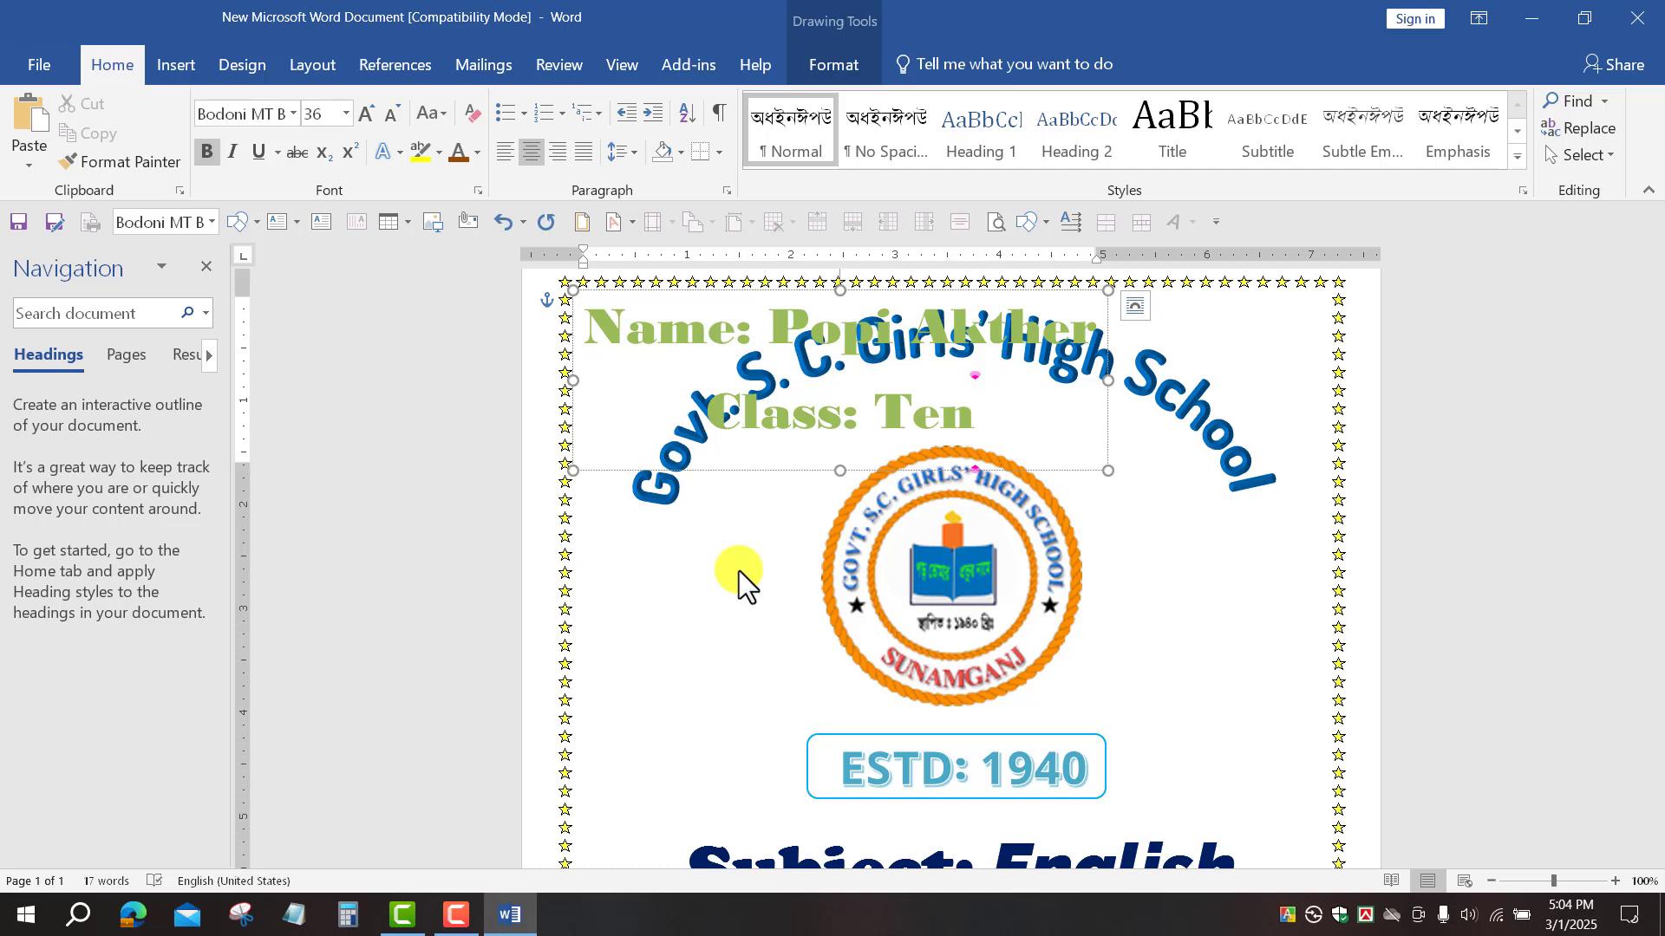
pyautogui.write(', ')
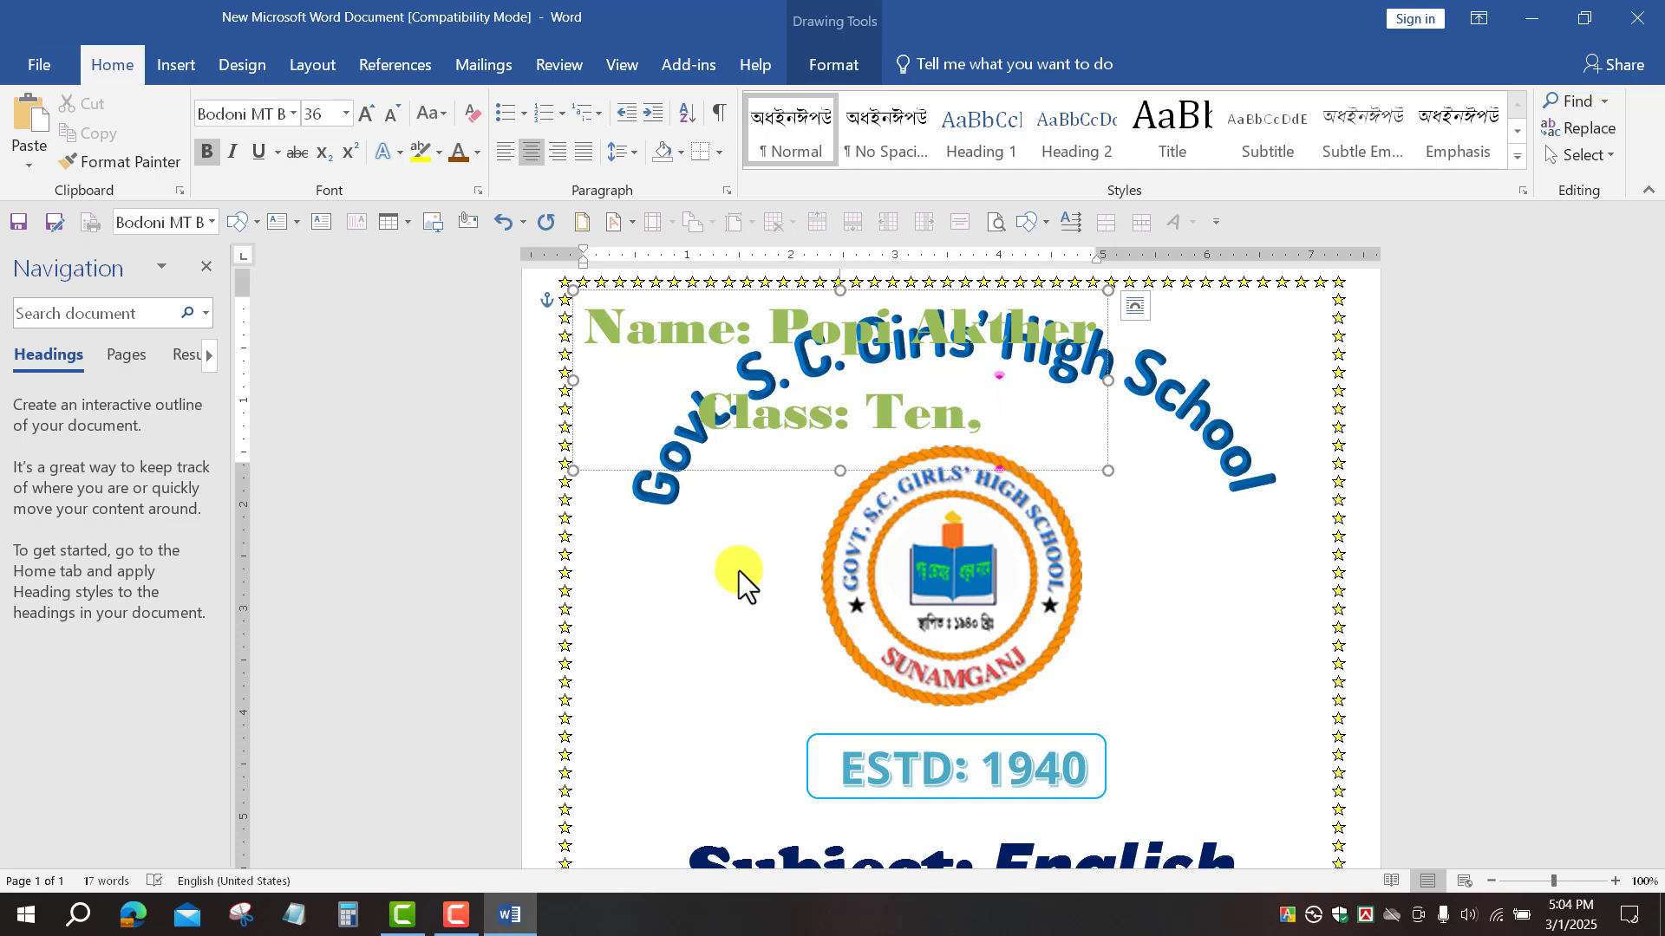
pyautogui.write('Roll')
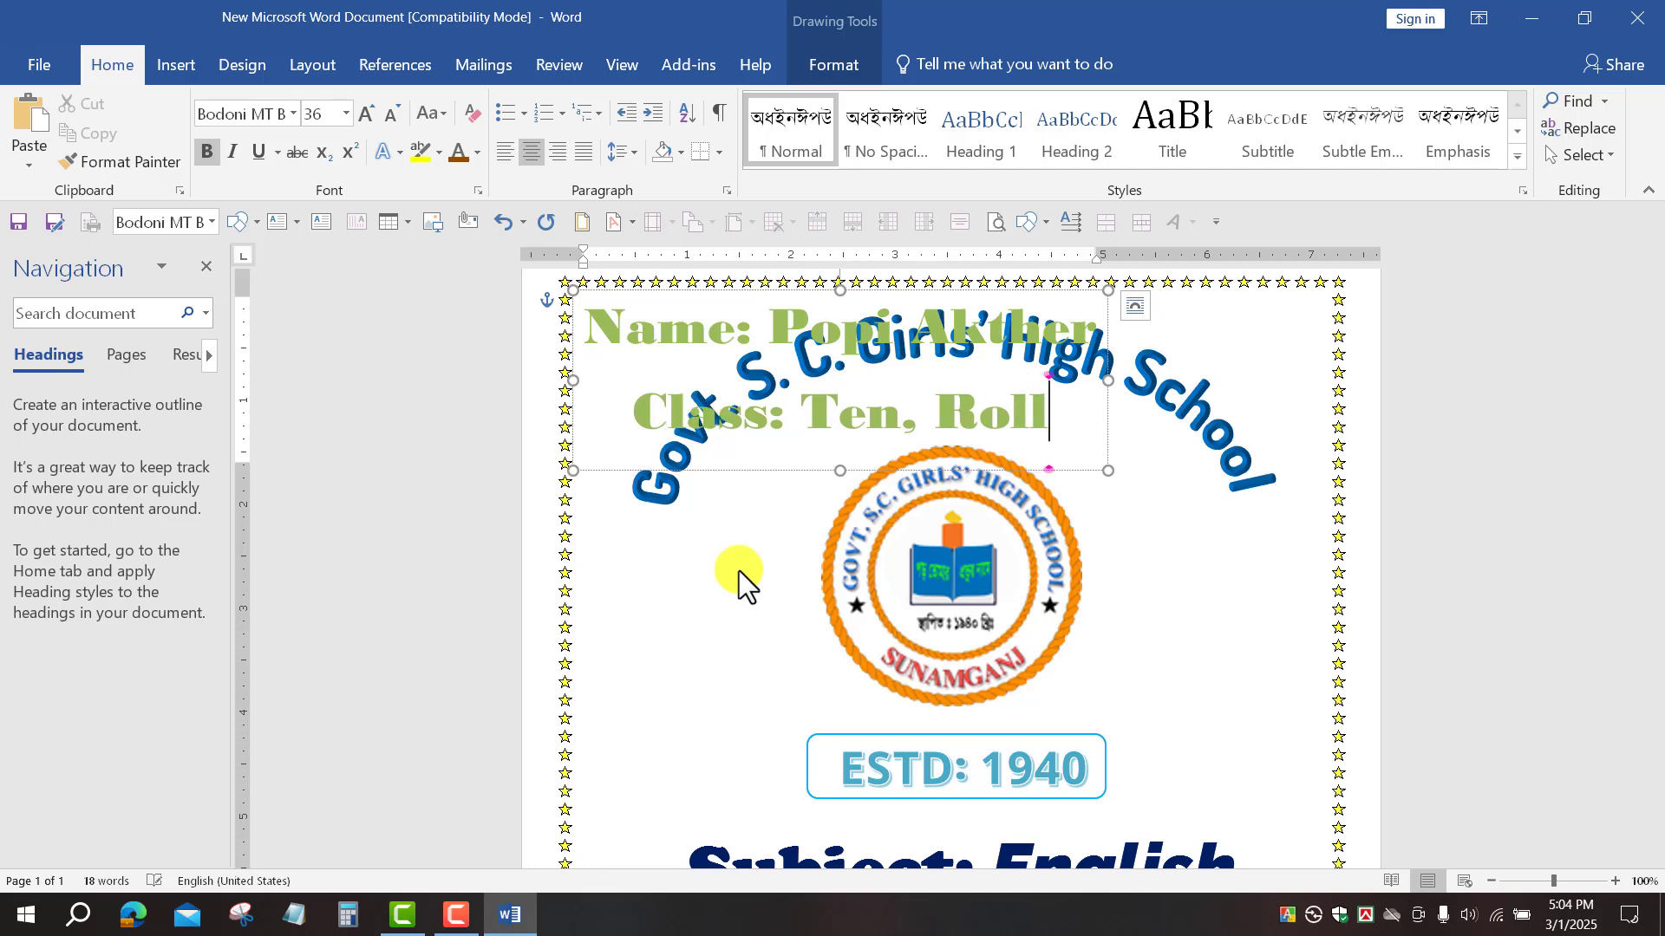
pyautogui.write(':')
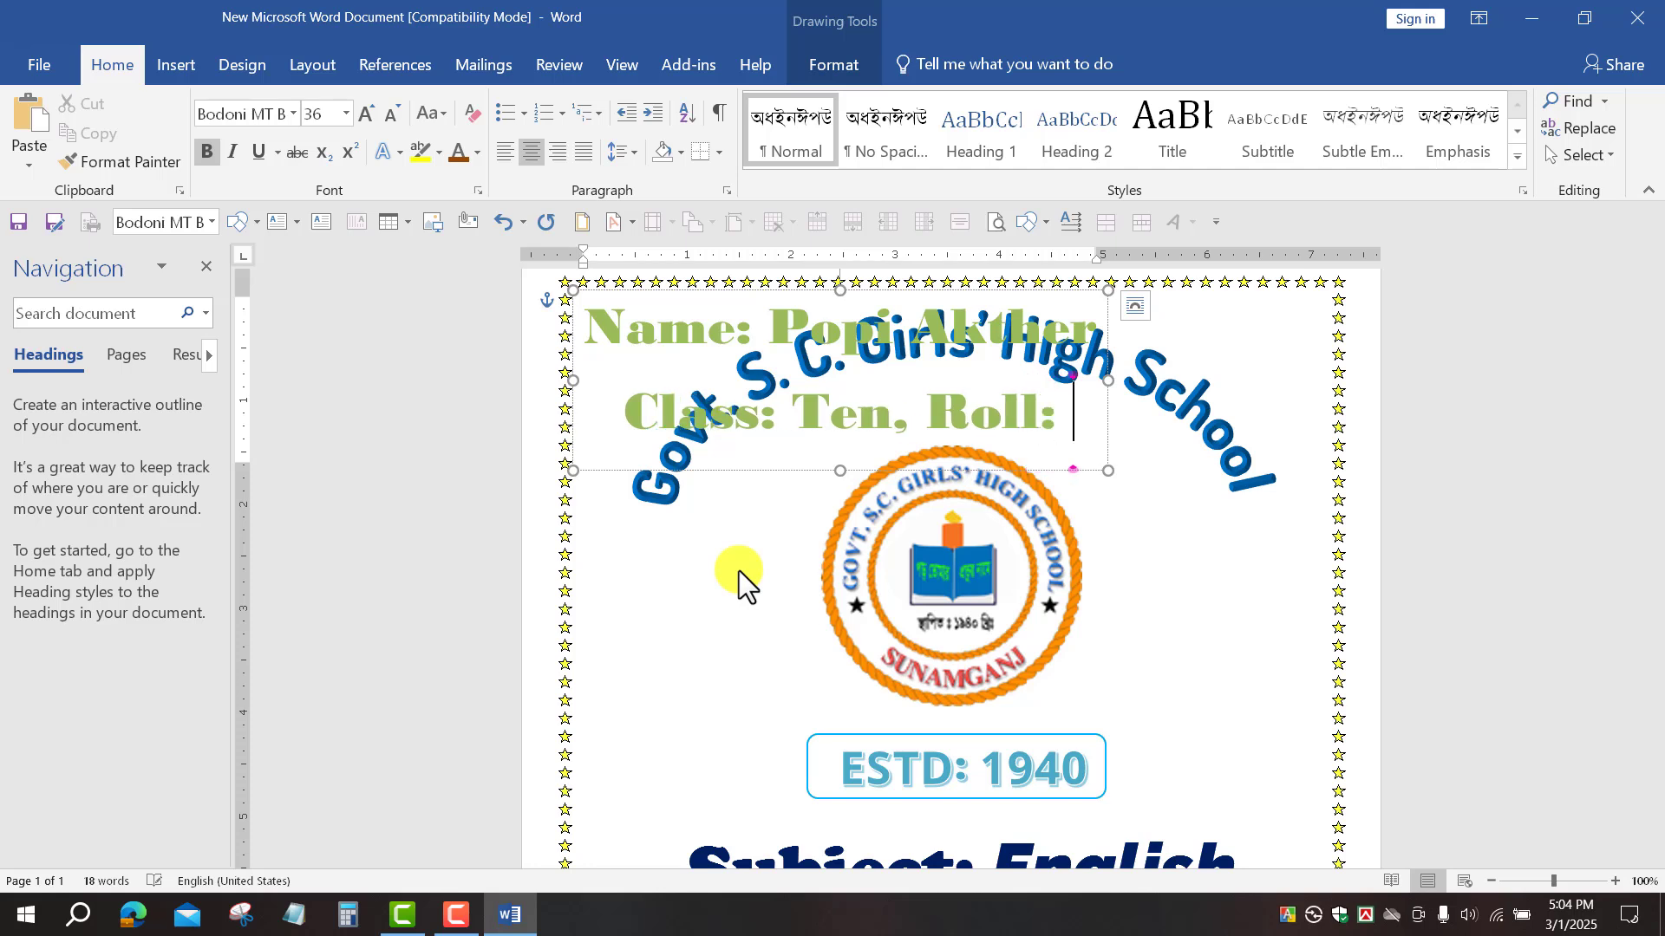
pyautogui.write(' 01')
pyautogui.press('Return')
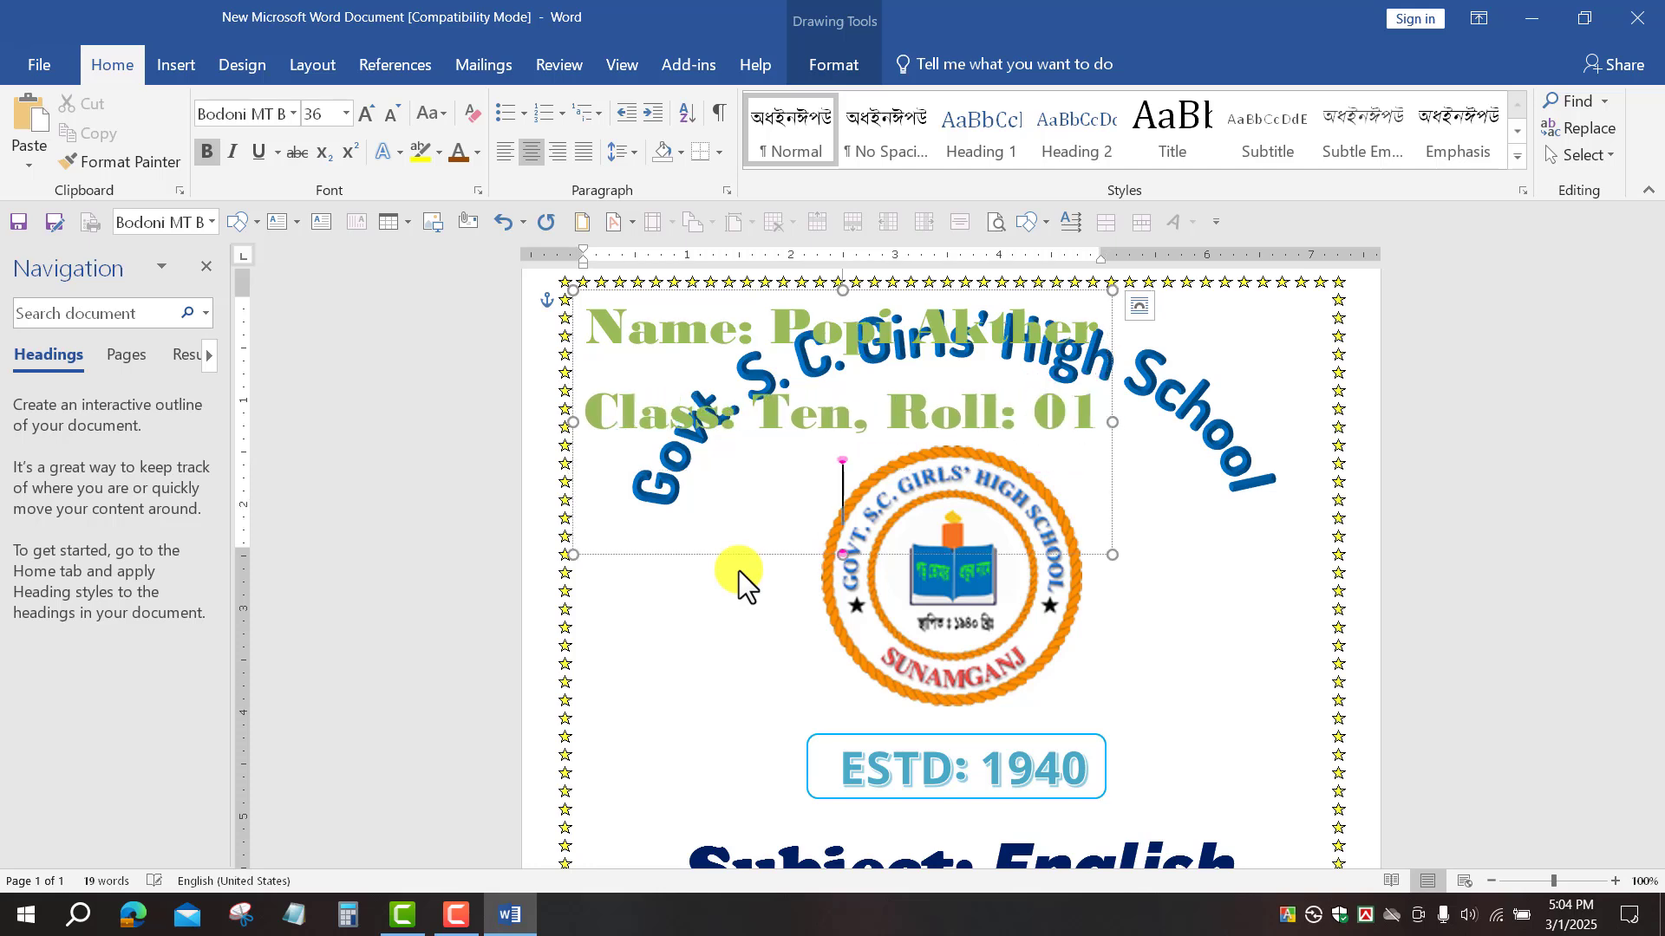
pyautogui.write('Se')
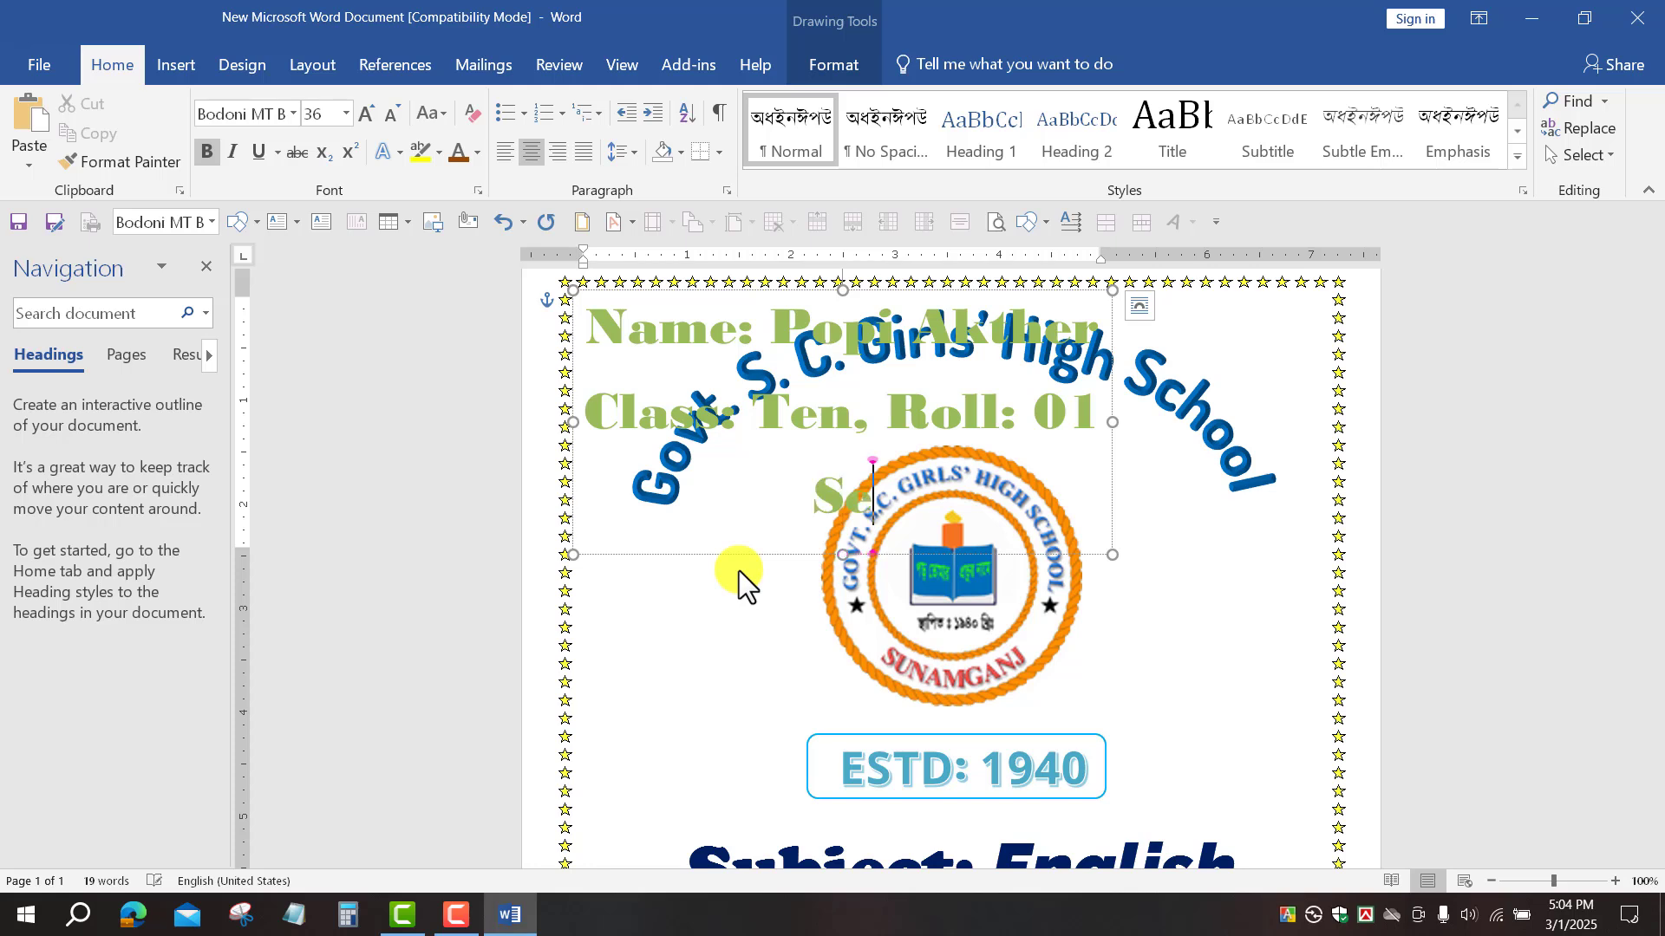
pyautogui.write('ssio')
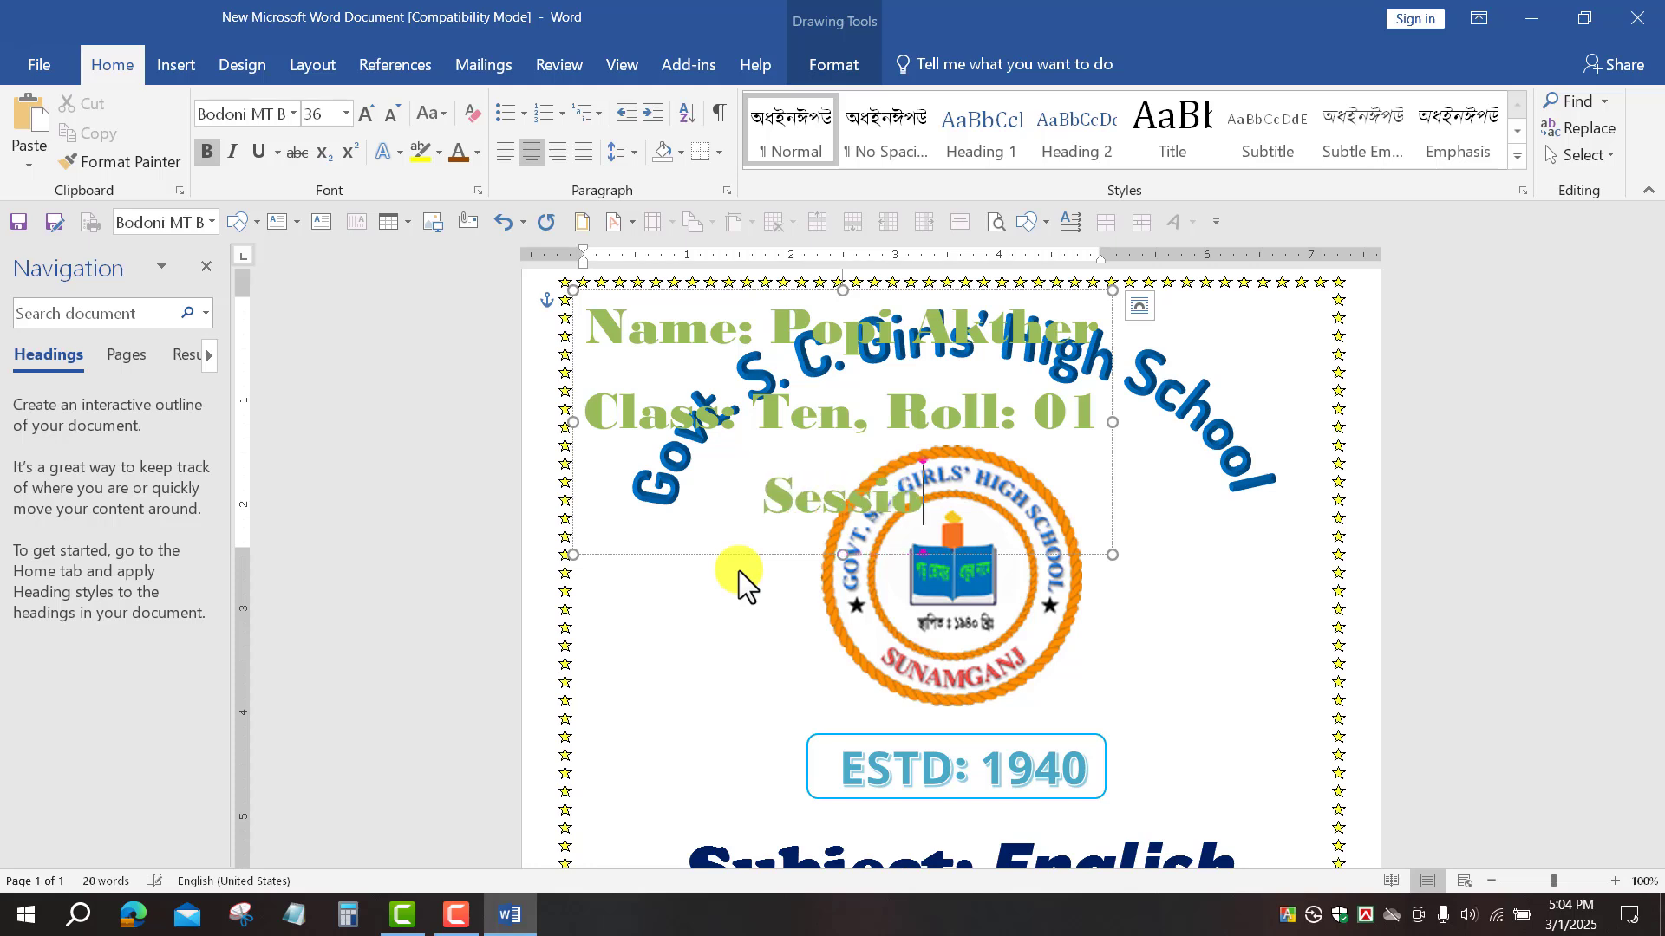
pyautogui.write('n: 2025')
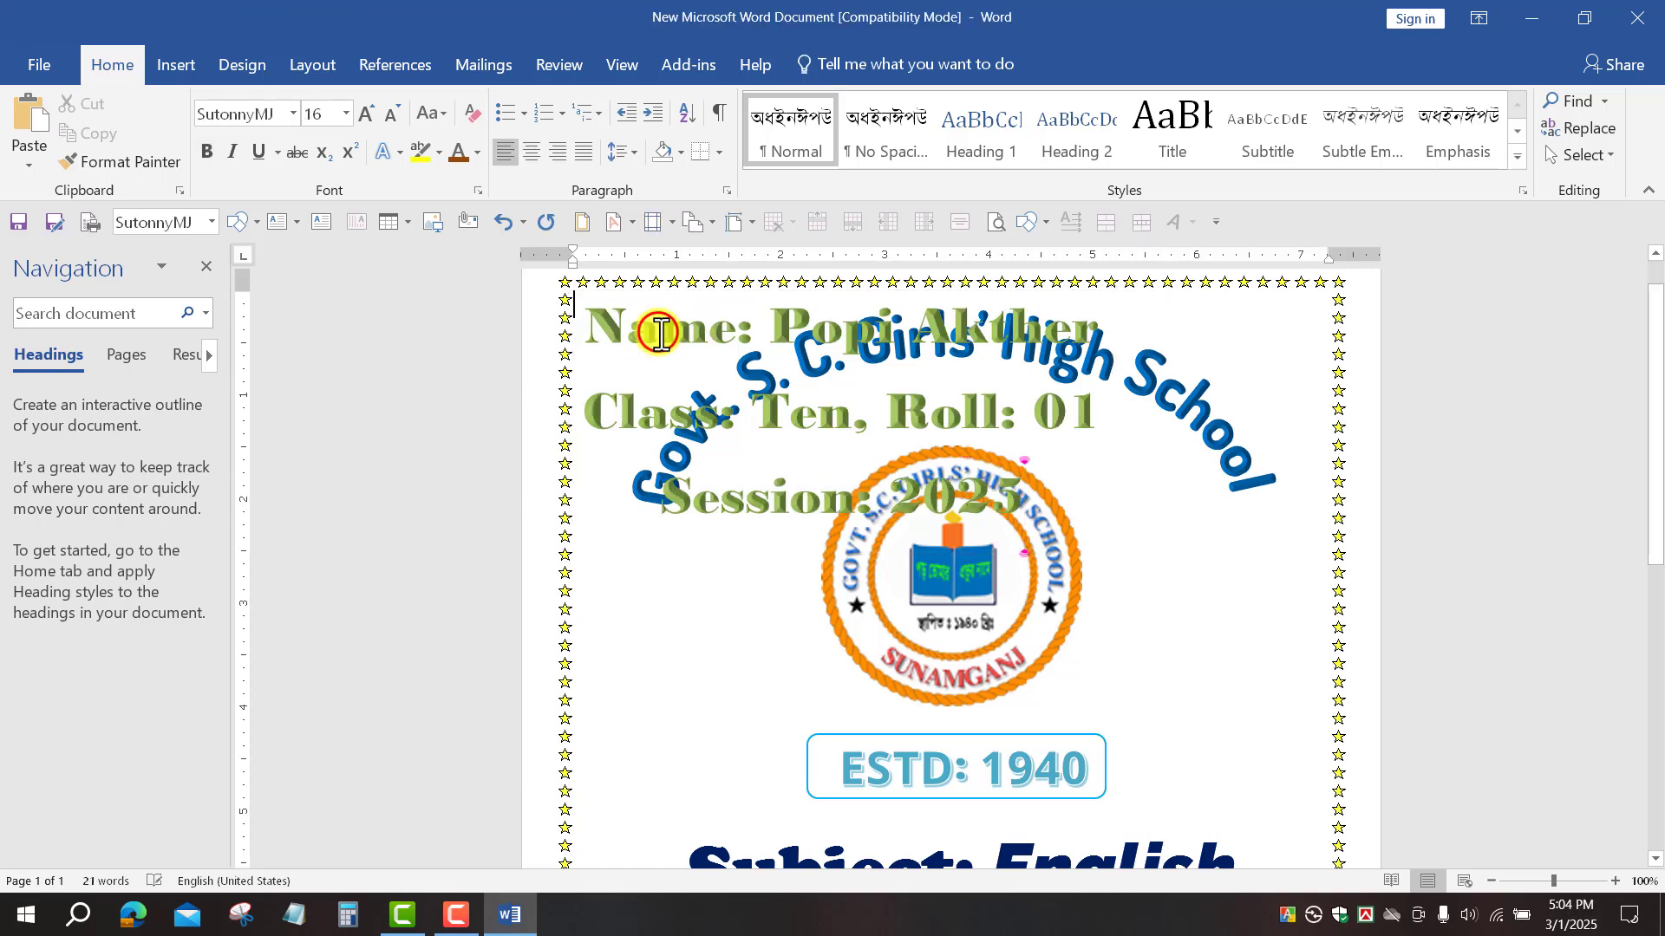
# Step: Move the student-details WordArt down into the scroll banner
pyautogui.click(698, 291)
pyautogui.moveTo(700, 293); pyautogui.dragTo(995, 419)
pyautogui.scroll(5, 995, 418)
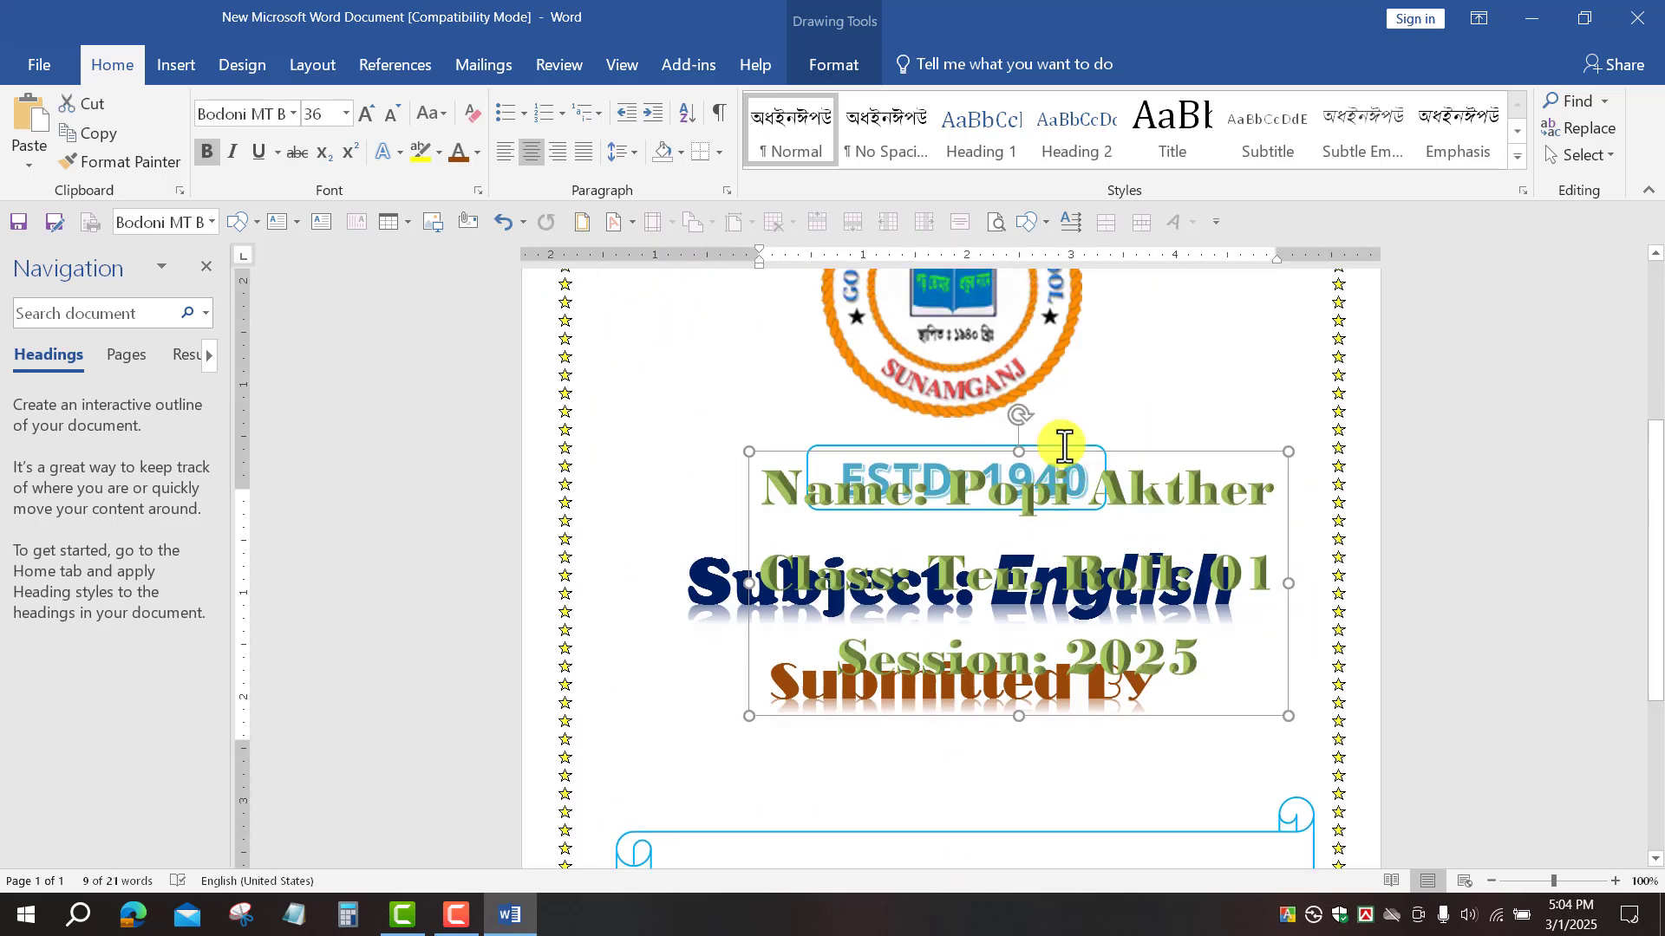
pyautogui.moveTo(1136, 486); pyautogui.dragTo(1100, 773)
pyautogui.scroll(-5, 1101, 728)
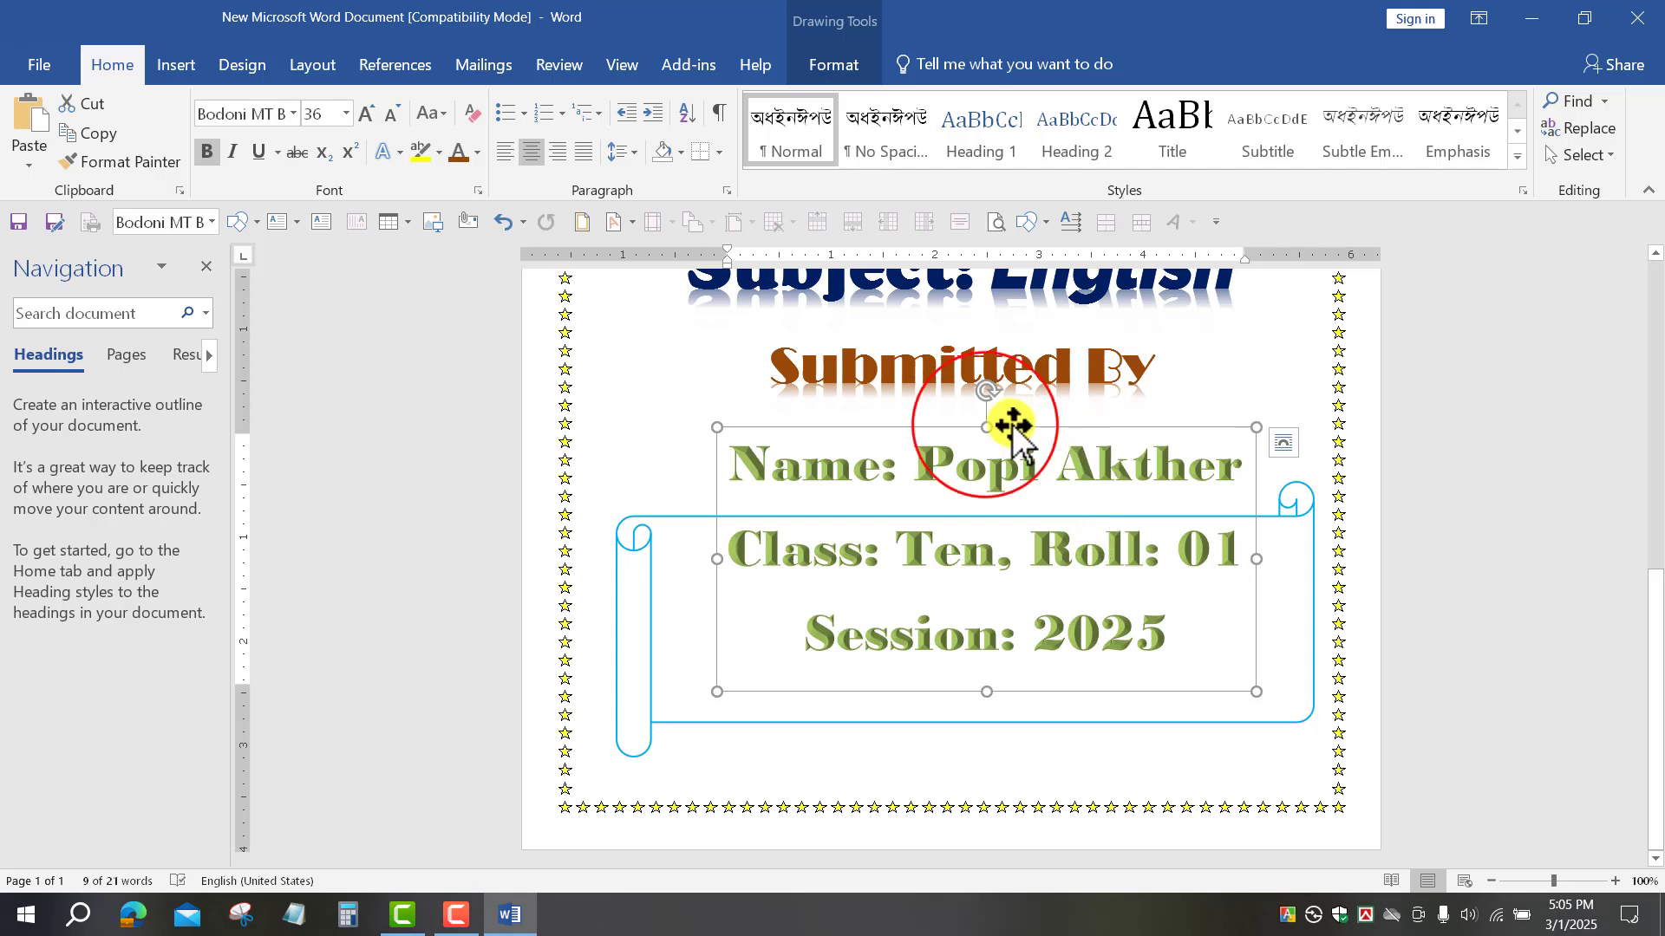
pyautogui.moveTo(981, 521); pyautogui.dragTo(984, 681)
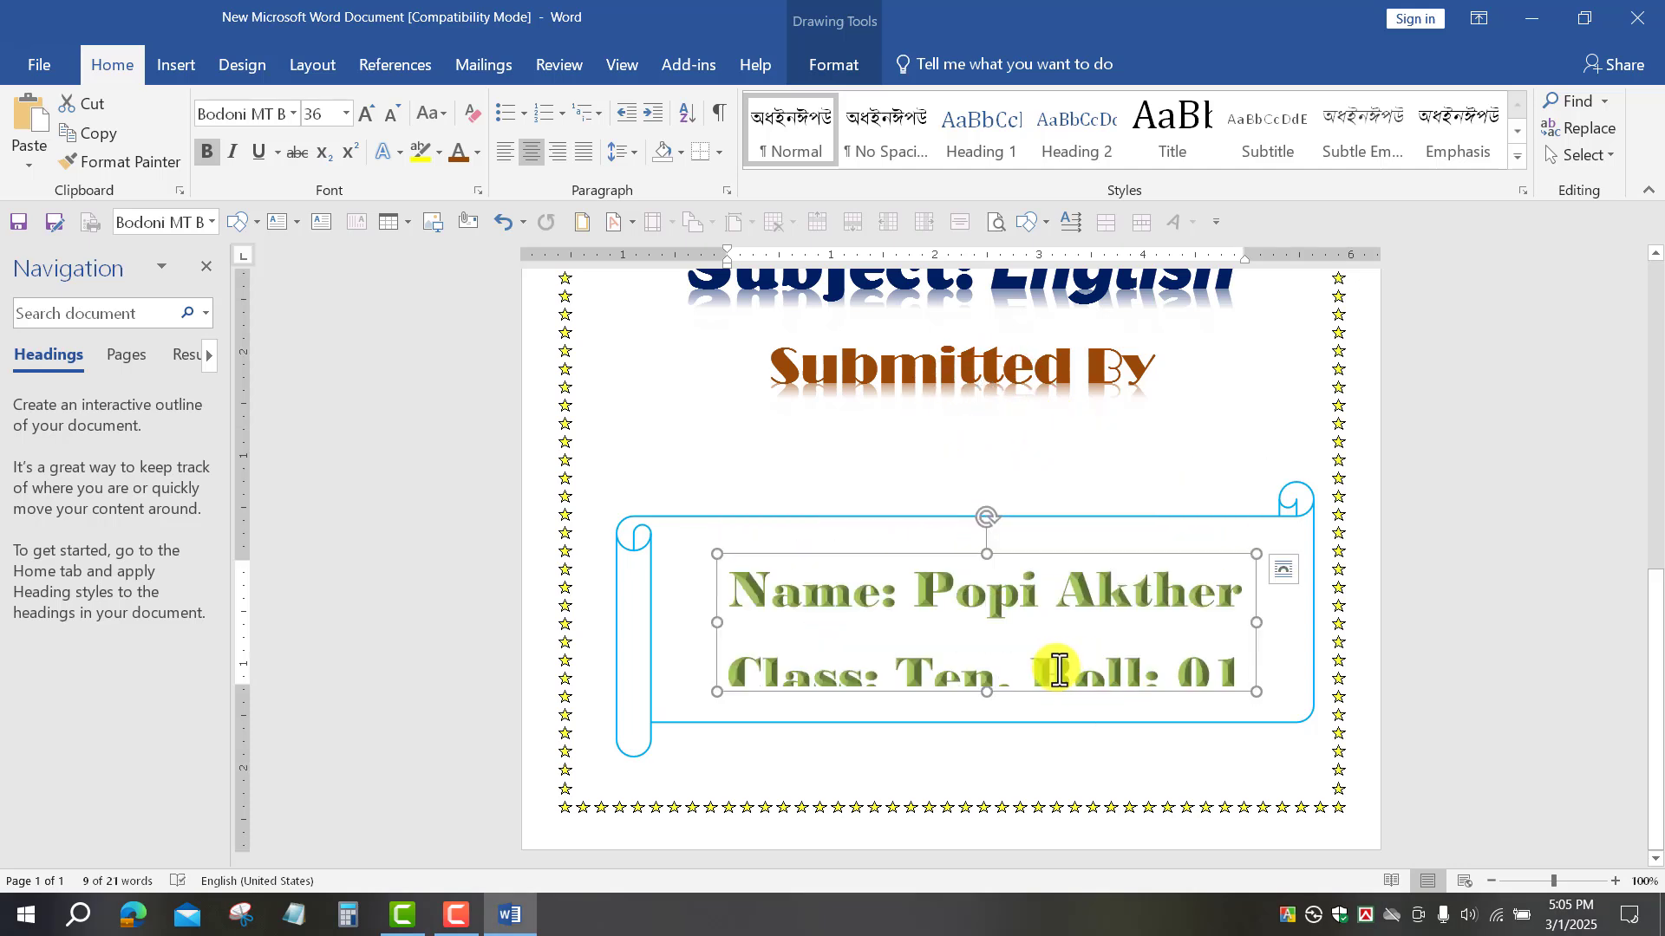
# Step: Widen the details box on both sides to span the scroll banner
pyautogui.moveTo(704, 625); pyautogui.dragTo(668, 625)
pyautogui.click(1259, 622)
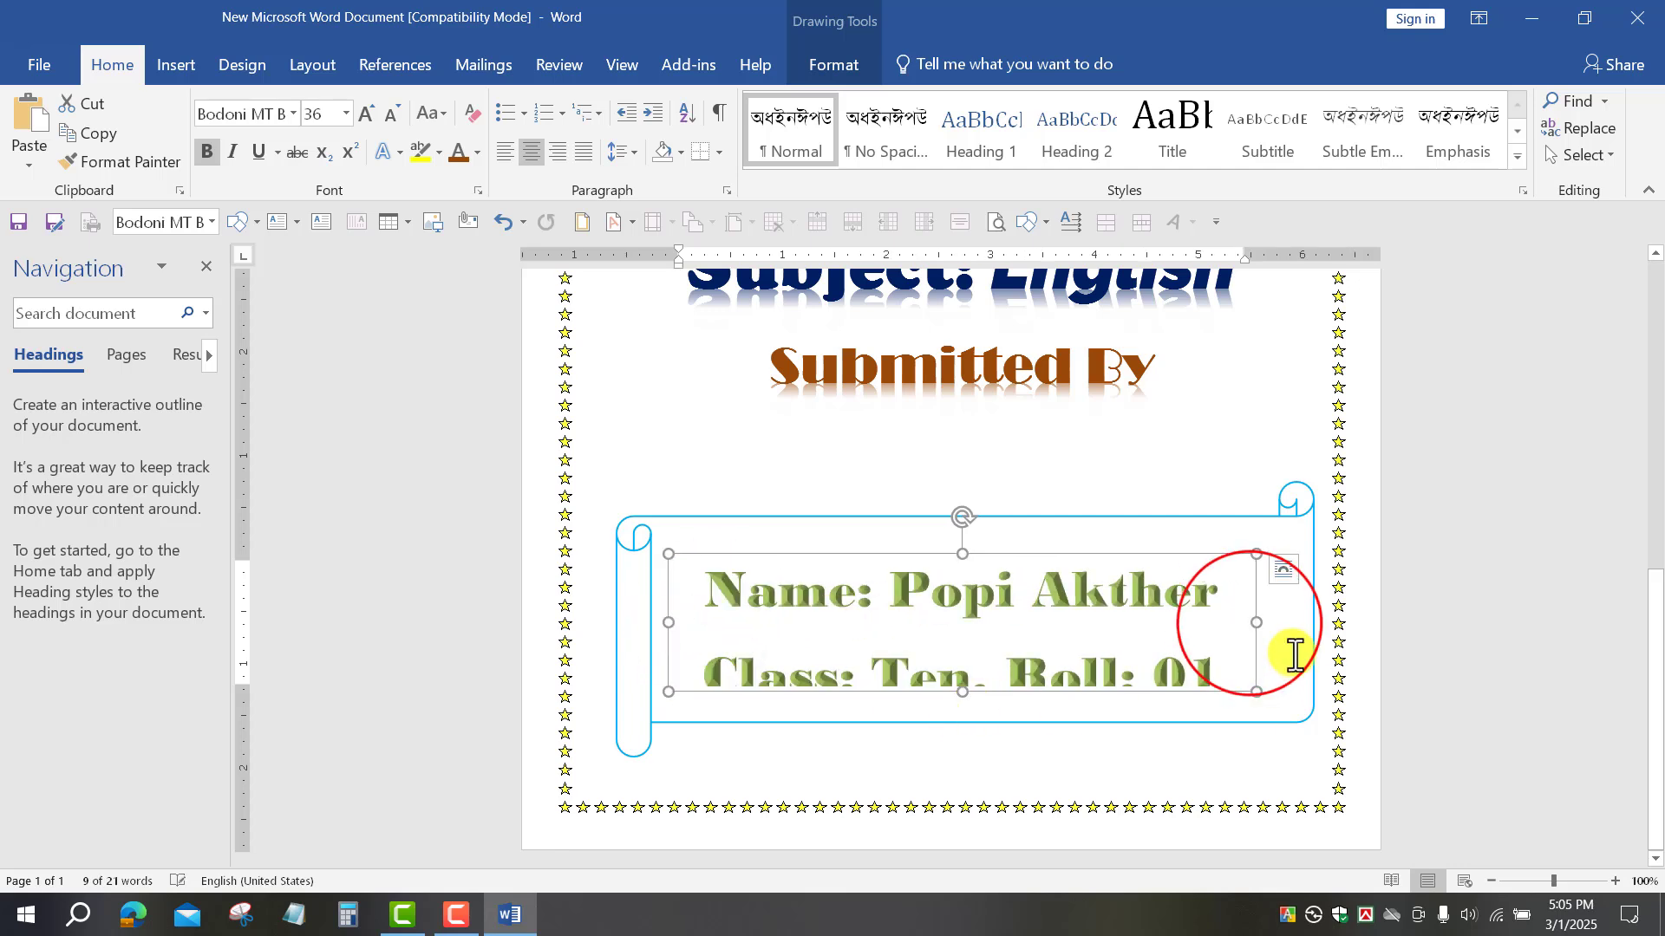
pyautogui.moveTo(1272, 630); pyautogui.dragTo(1309, 629)
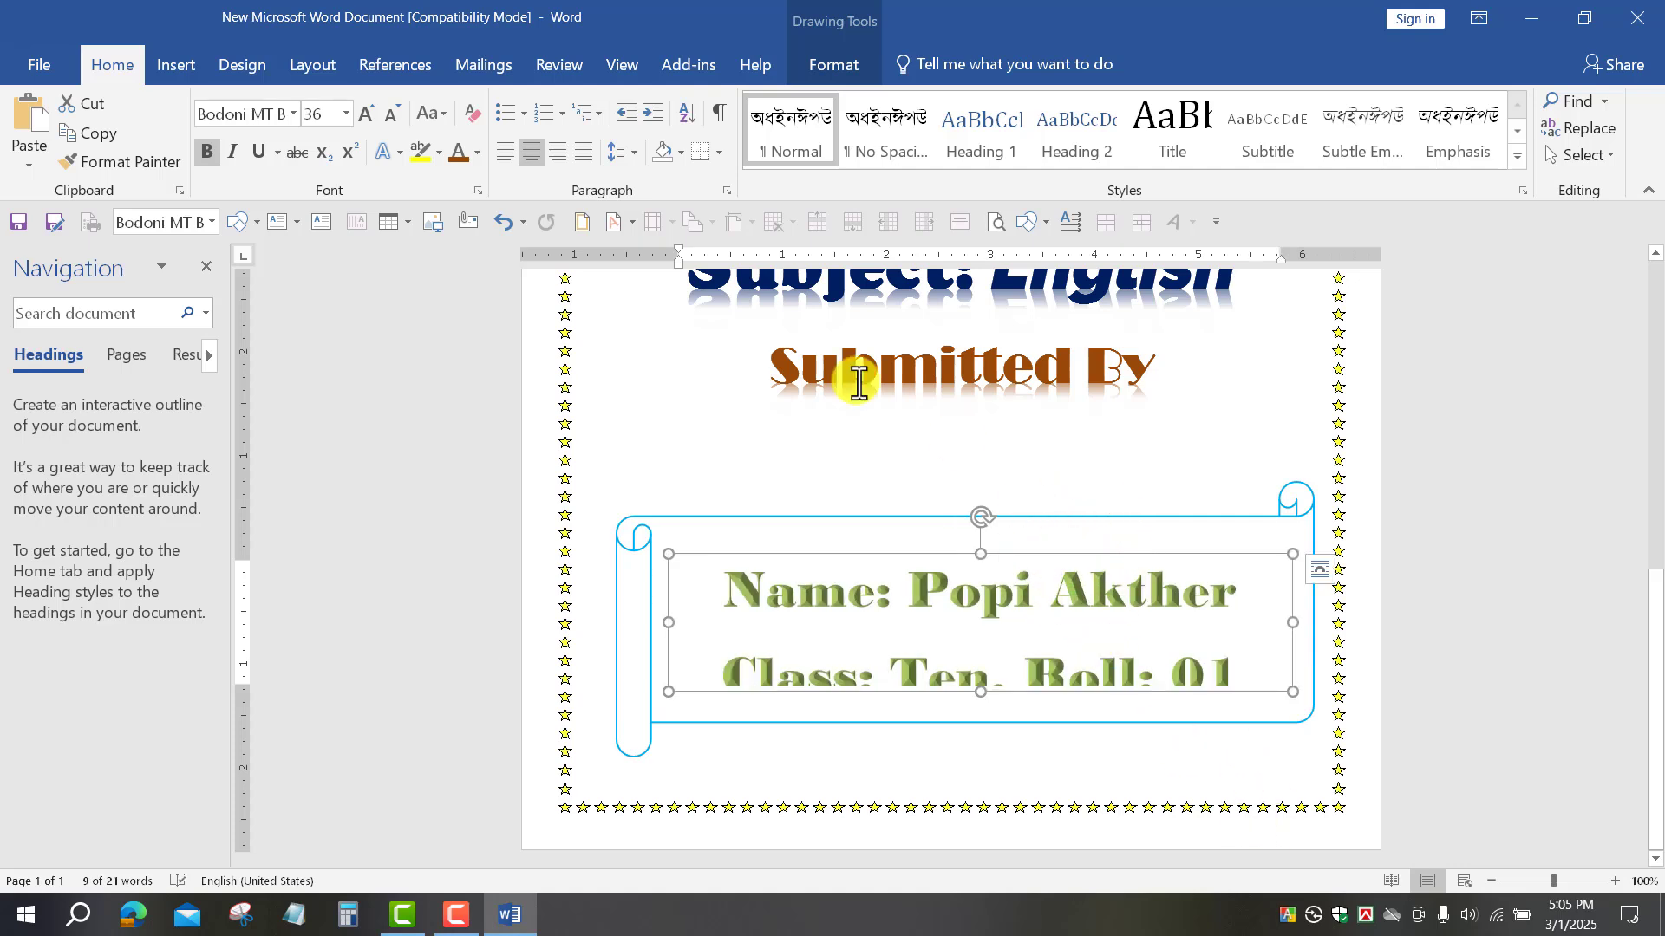
pyautogui.click(630, 146)
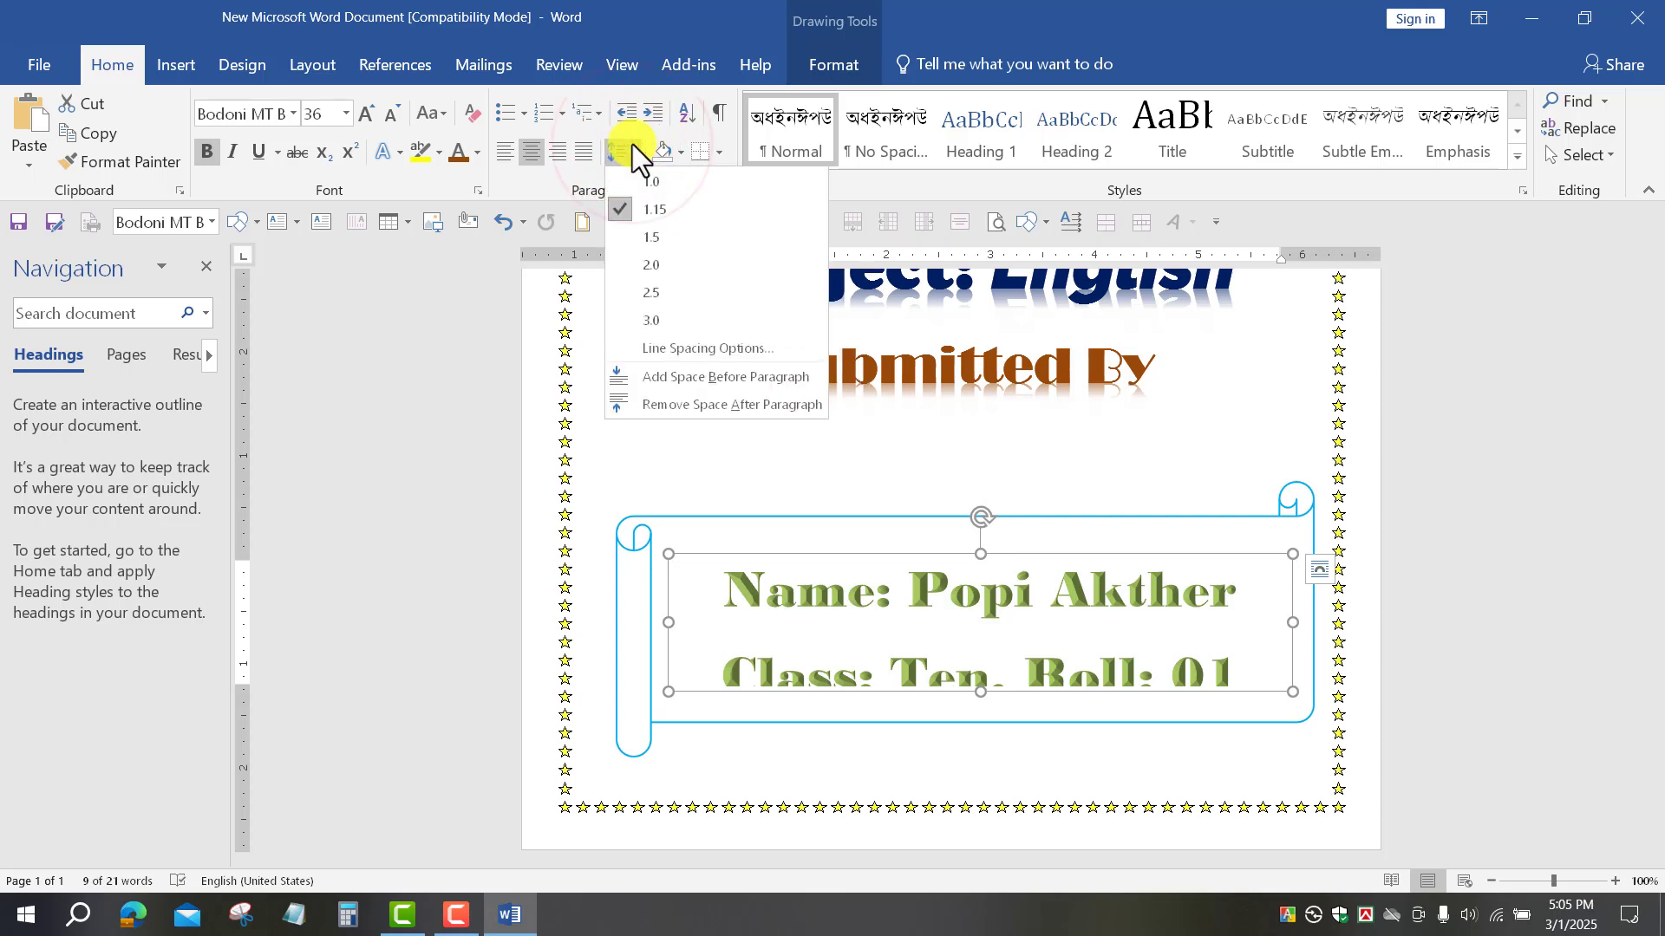
# Step: Remove space after paragraphs, set 1.0 line spacing, and shrink the details to 24 pt
pyautogui.click(683, 405)
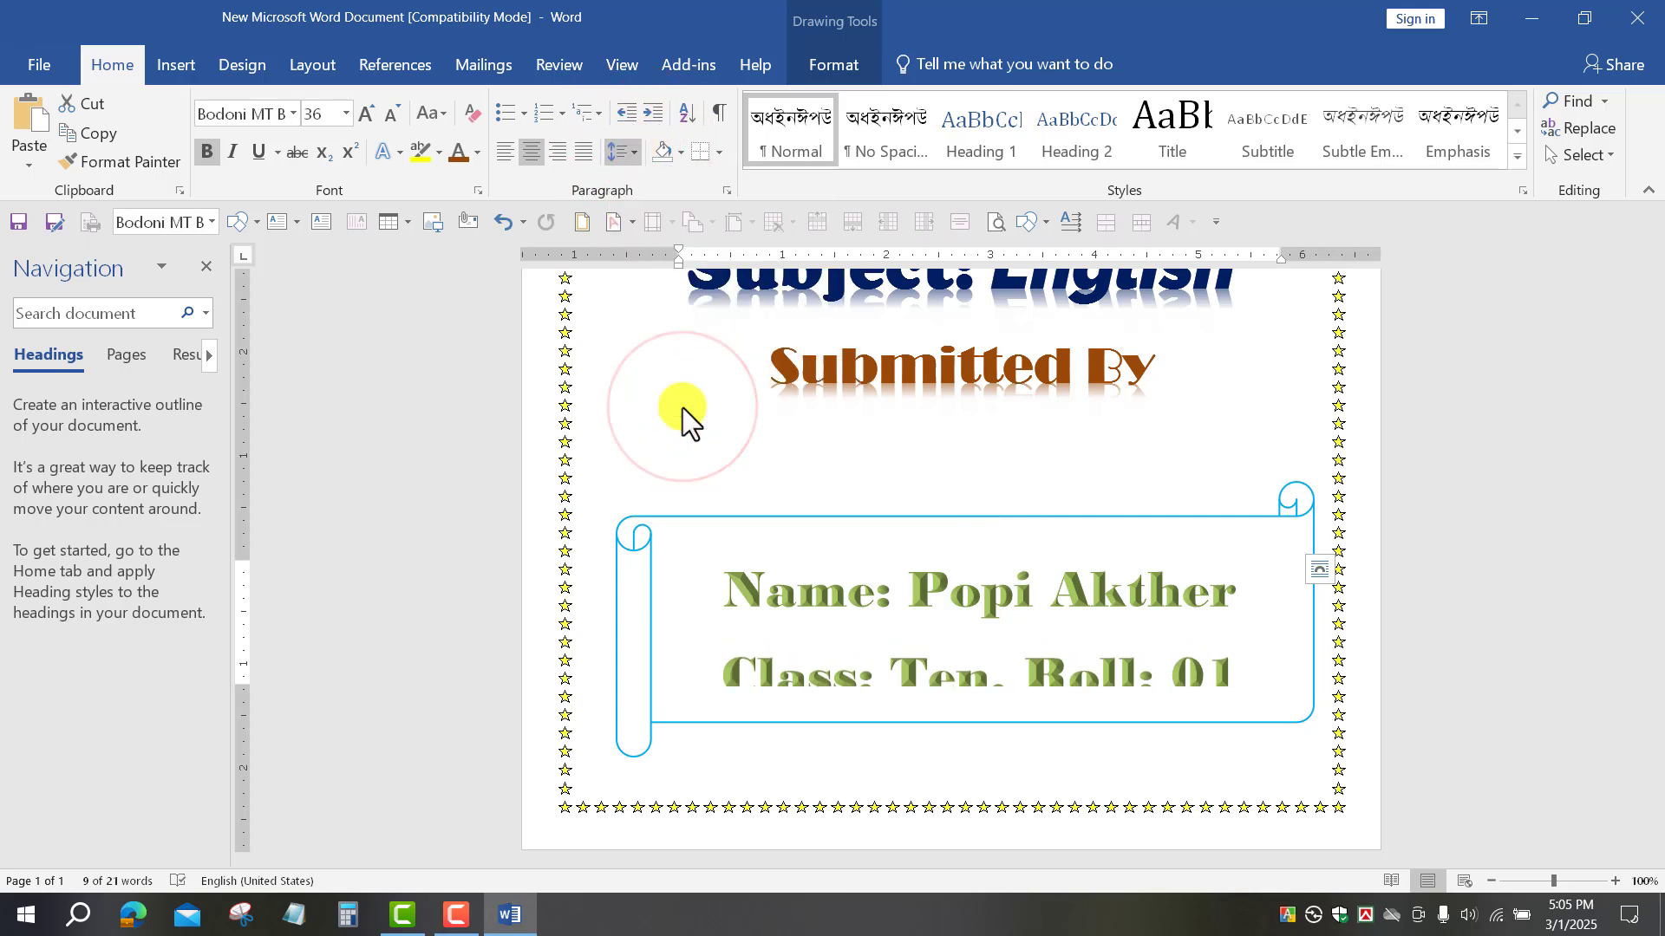
pyautogui.click(633, 155)
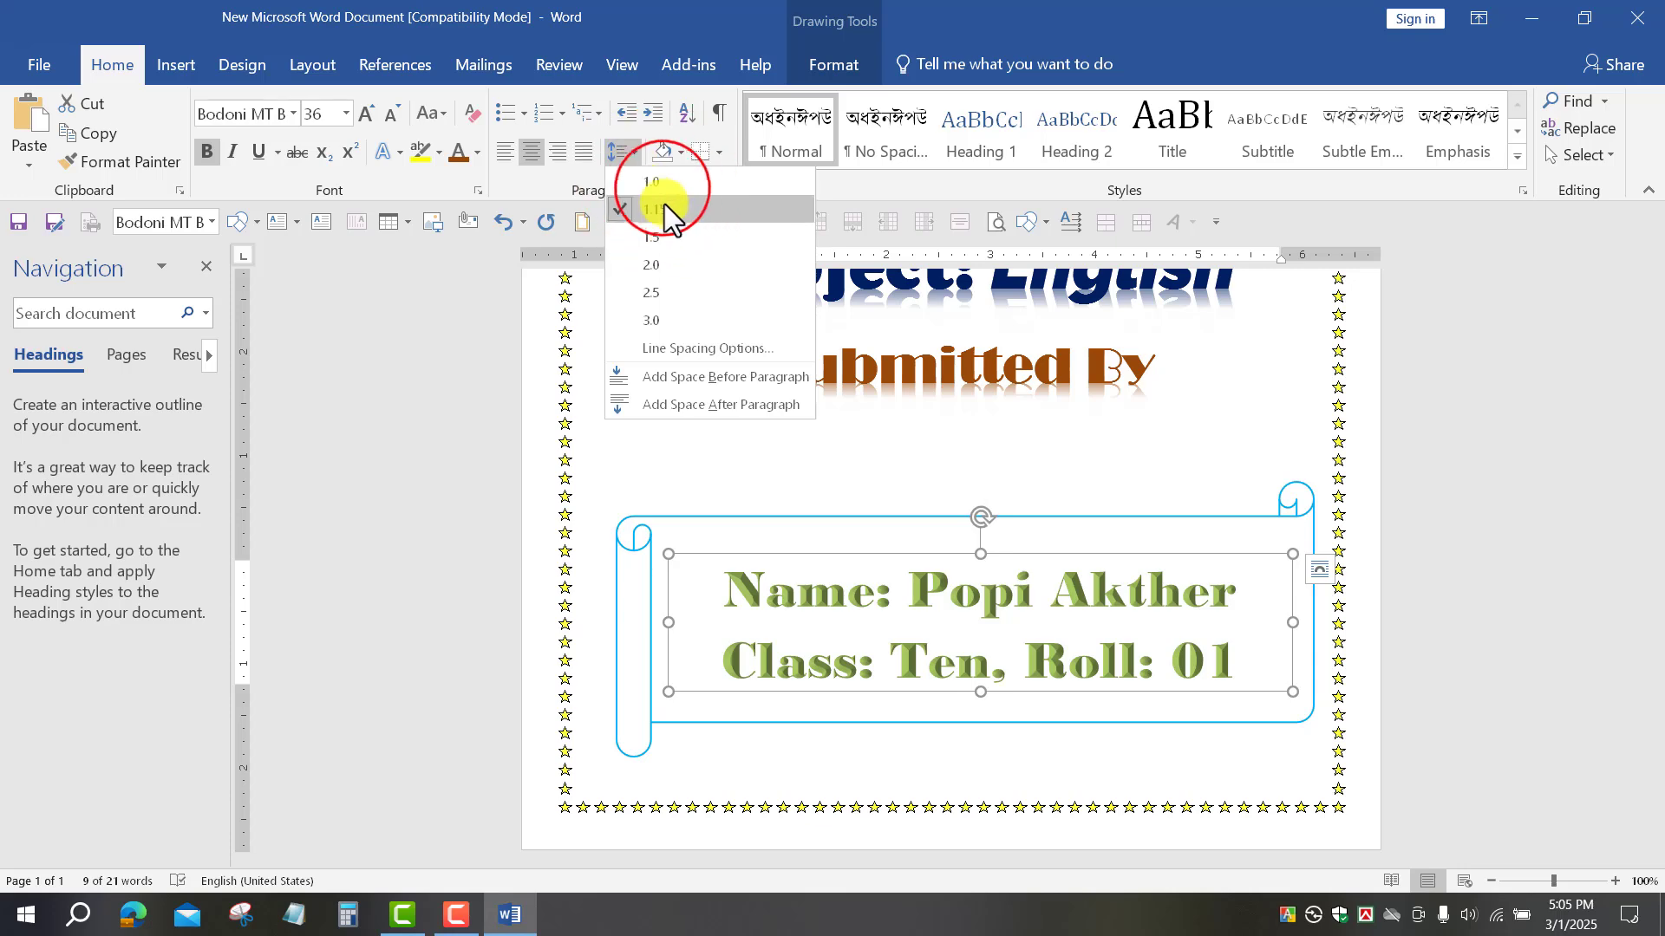
pyautogui.click(662, 189)
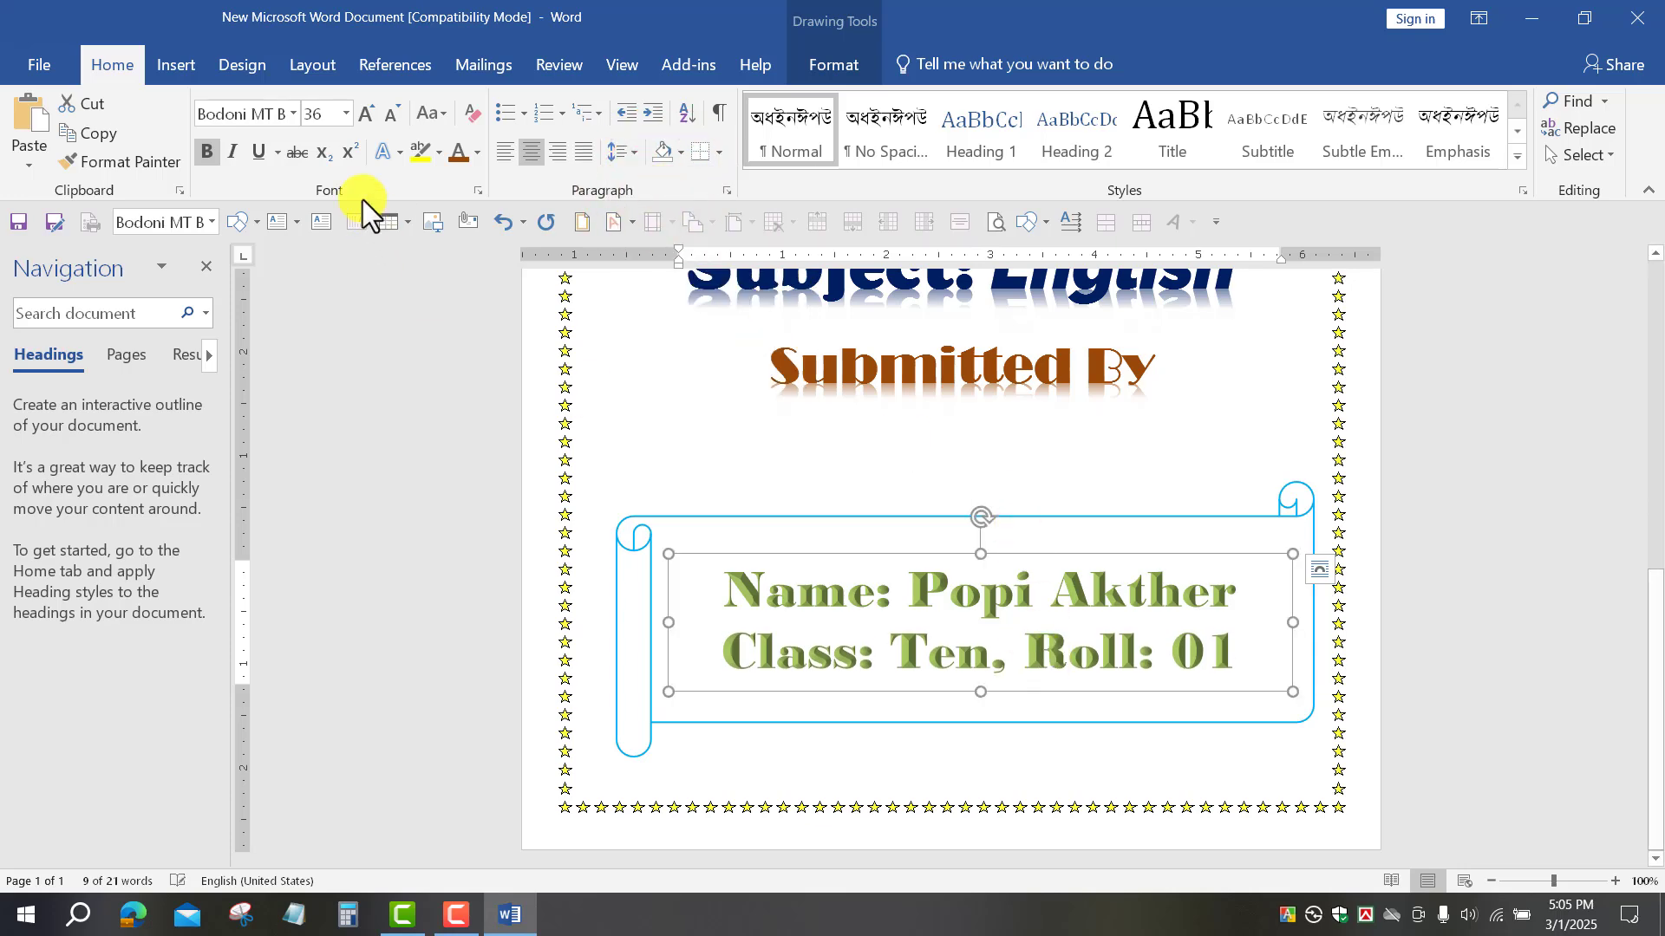
pyautogui.click(378, 132)
pyautogui.click(388, 114)
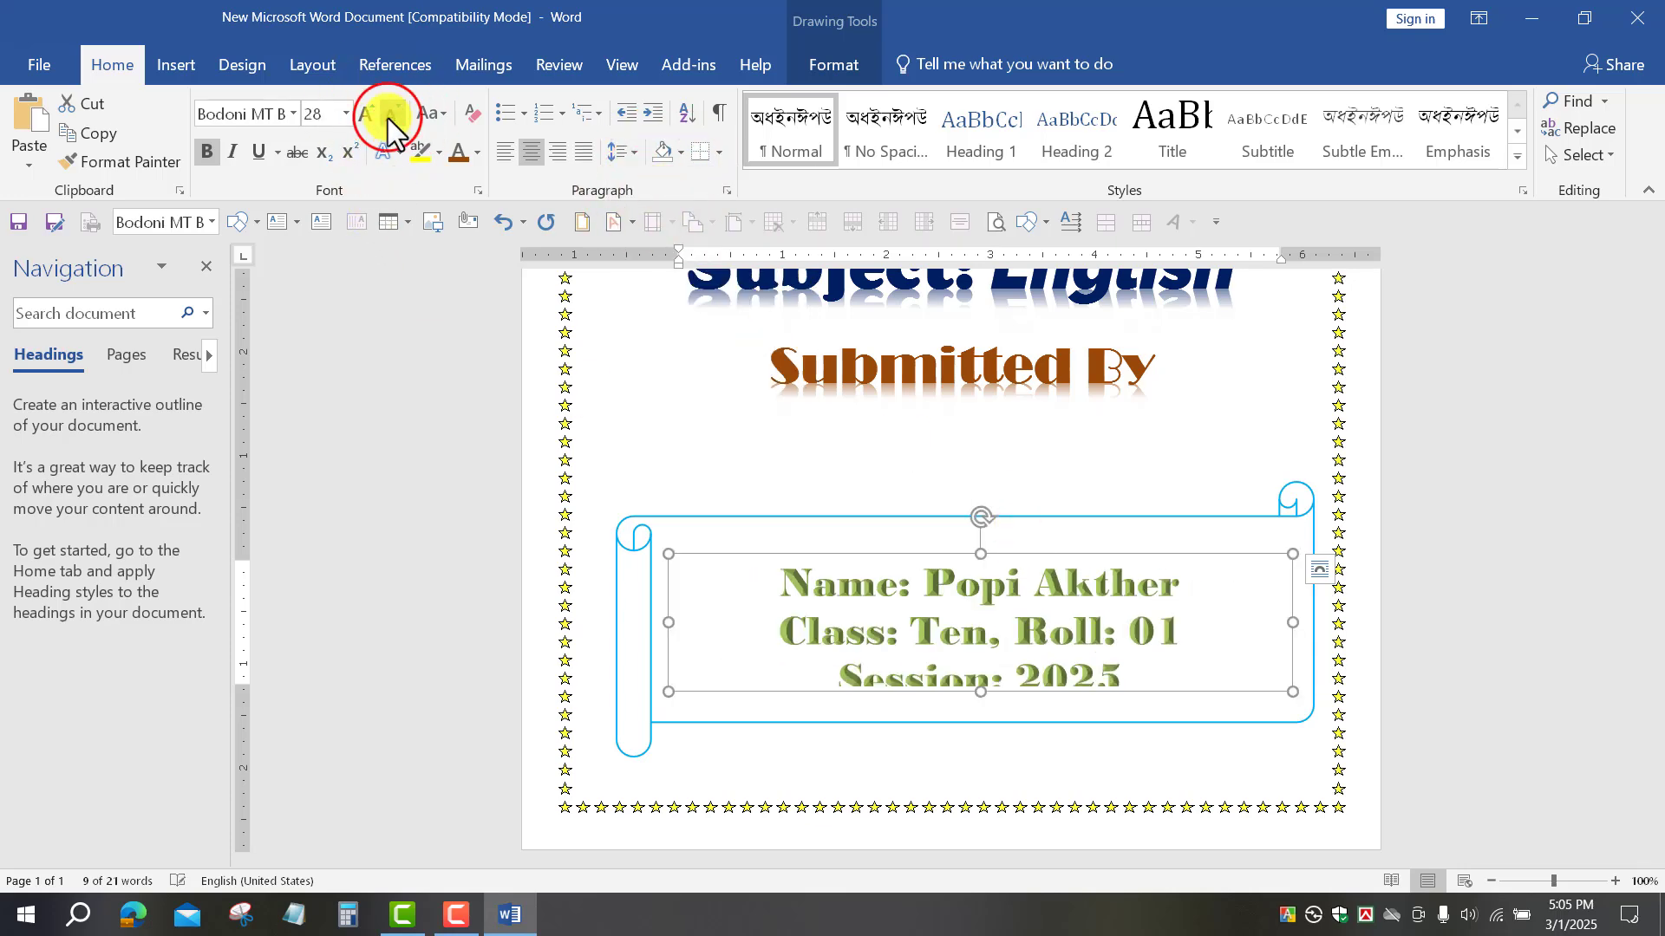
pyautogui.click(388, 118)
pyautogui.click(387, 118)
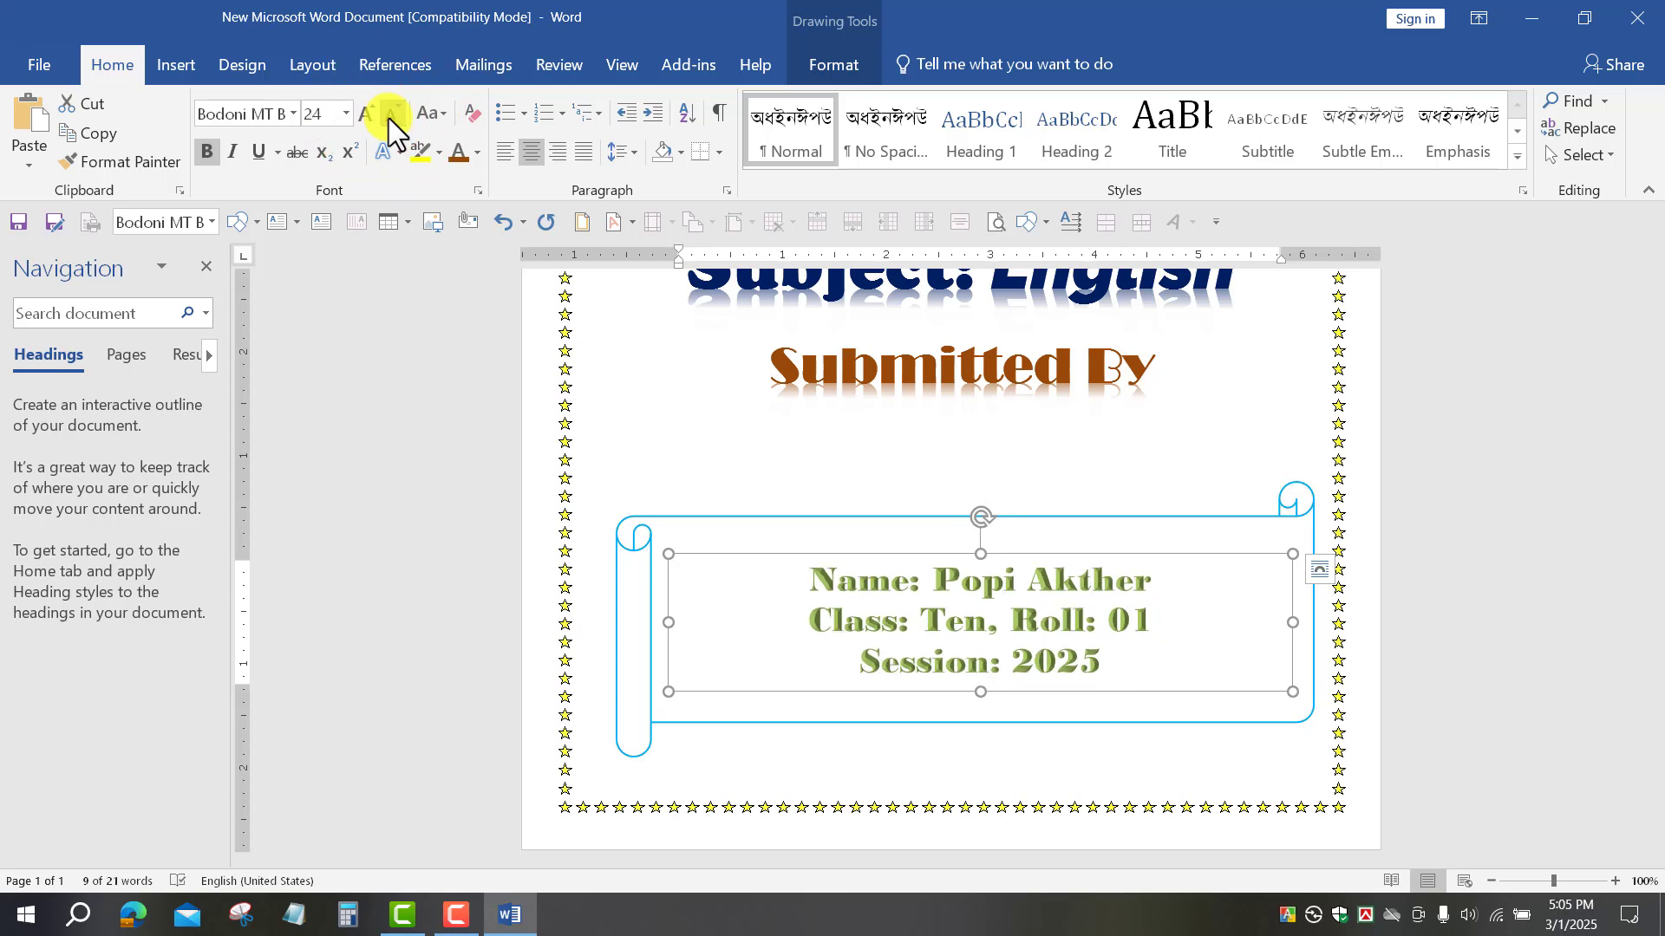
pyautogui.click(1546, 475)
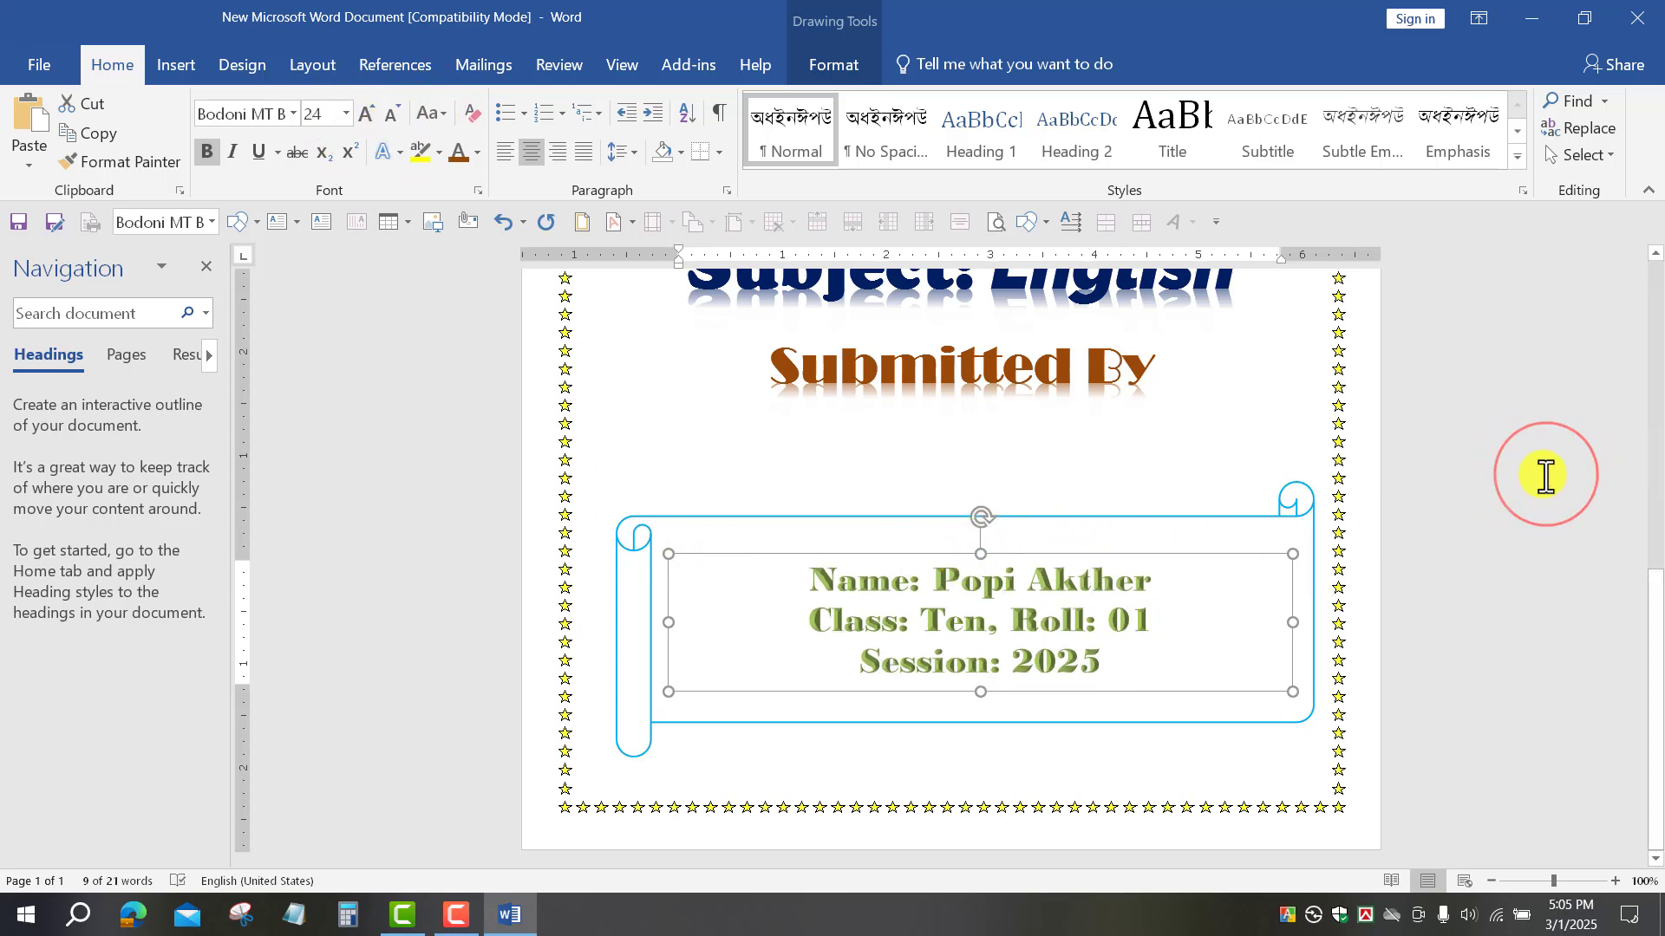
pyautogui.scroll(7, 1104, 524)
pyautogui.scroll(-7, 1116, 639)
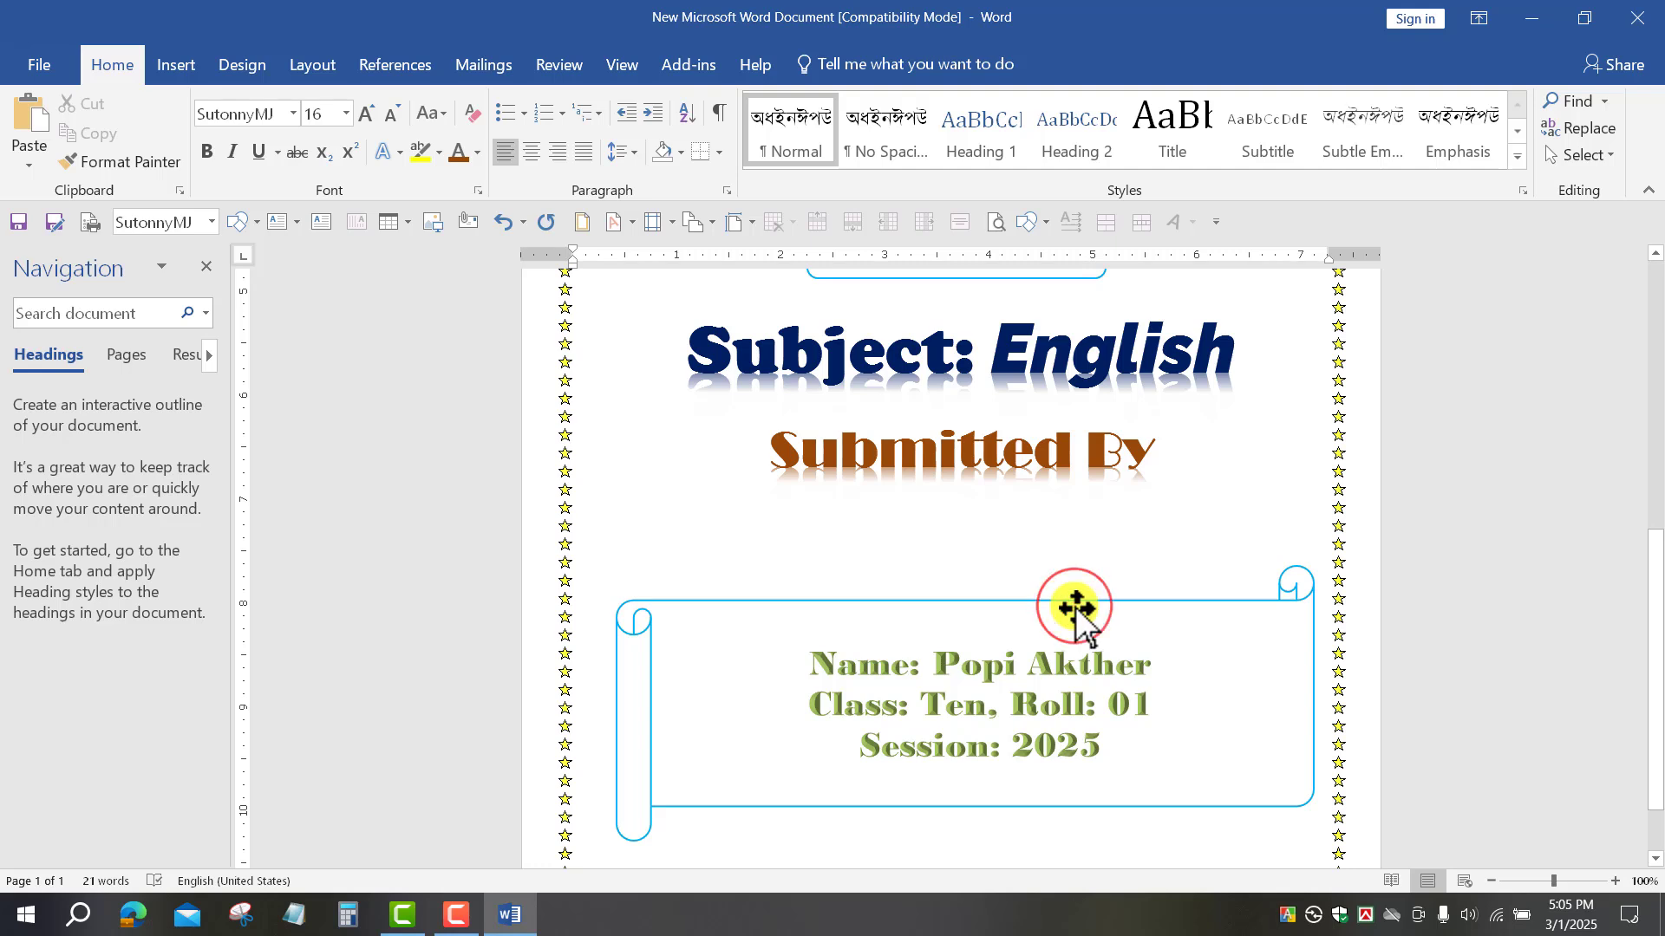
pyautogui.click(1078, 609)
# Step: Stretch the banner and details box taller and enlarge the details text to 36 pt
pyautogui.moveTo(965, 565); pyautogui.dragTo(962, 517)
pyautogui.click(1015, 694)
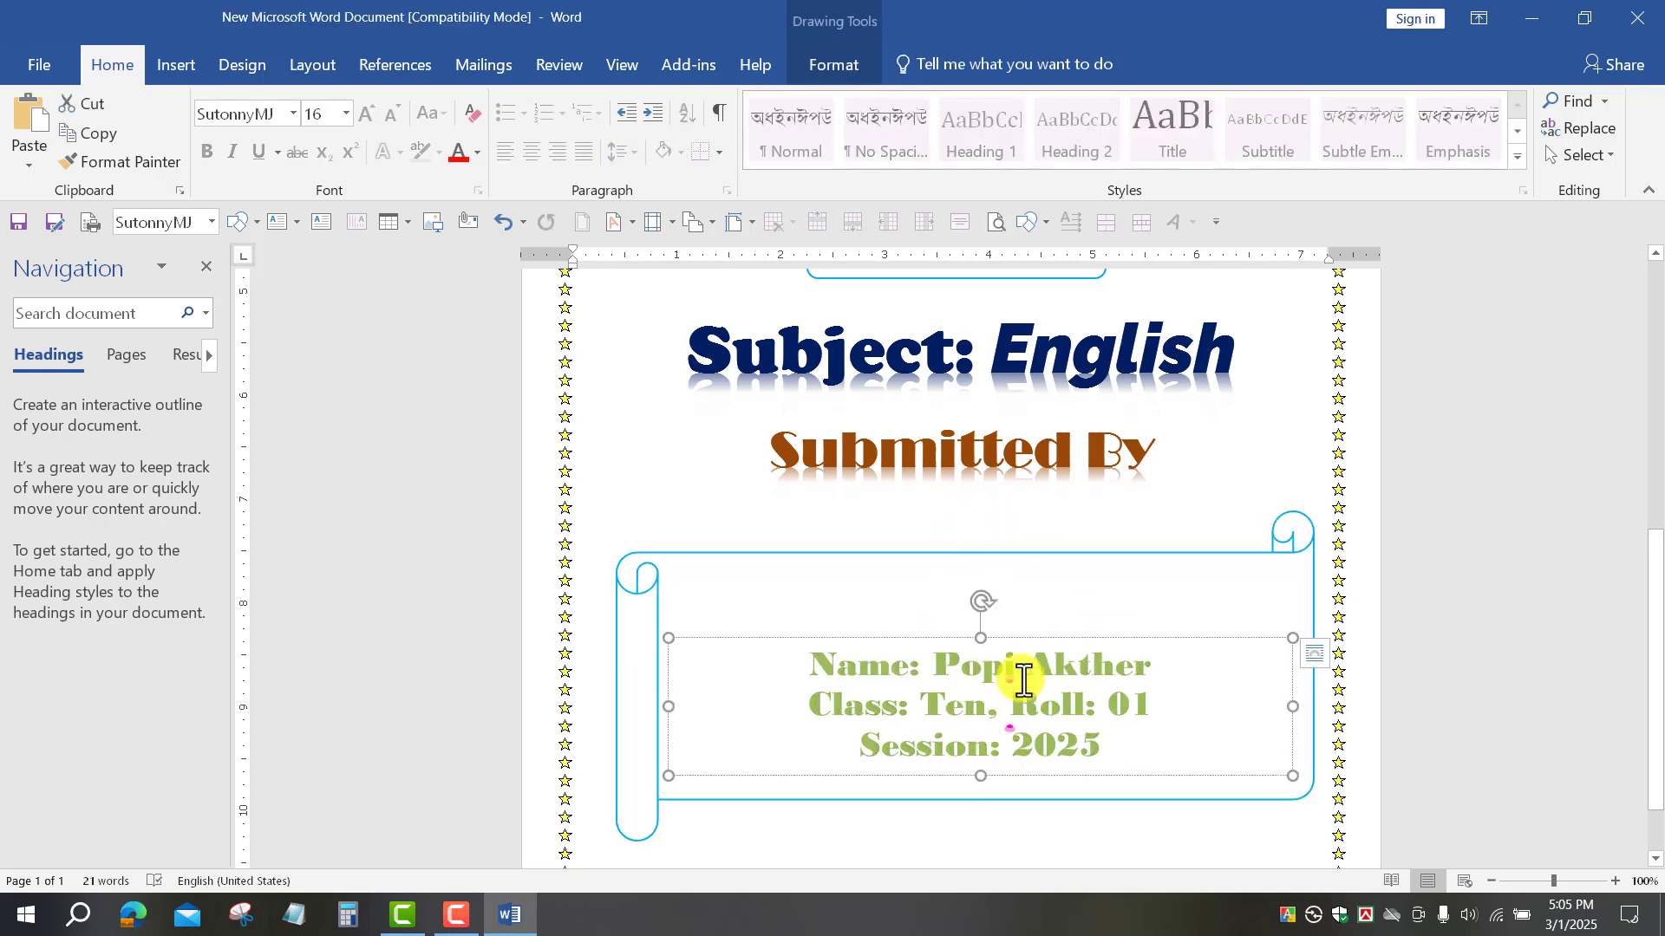
pyautogui.moveTo(979, 635); pyautogui.dragTo(979, 572)
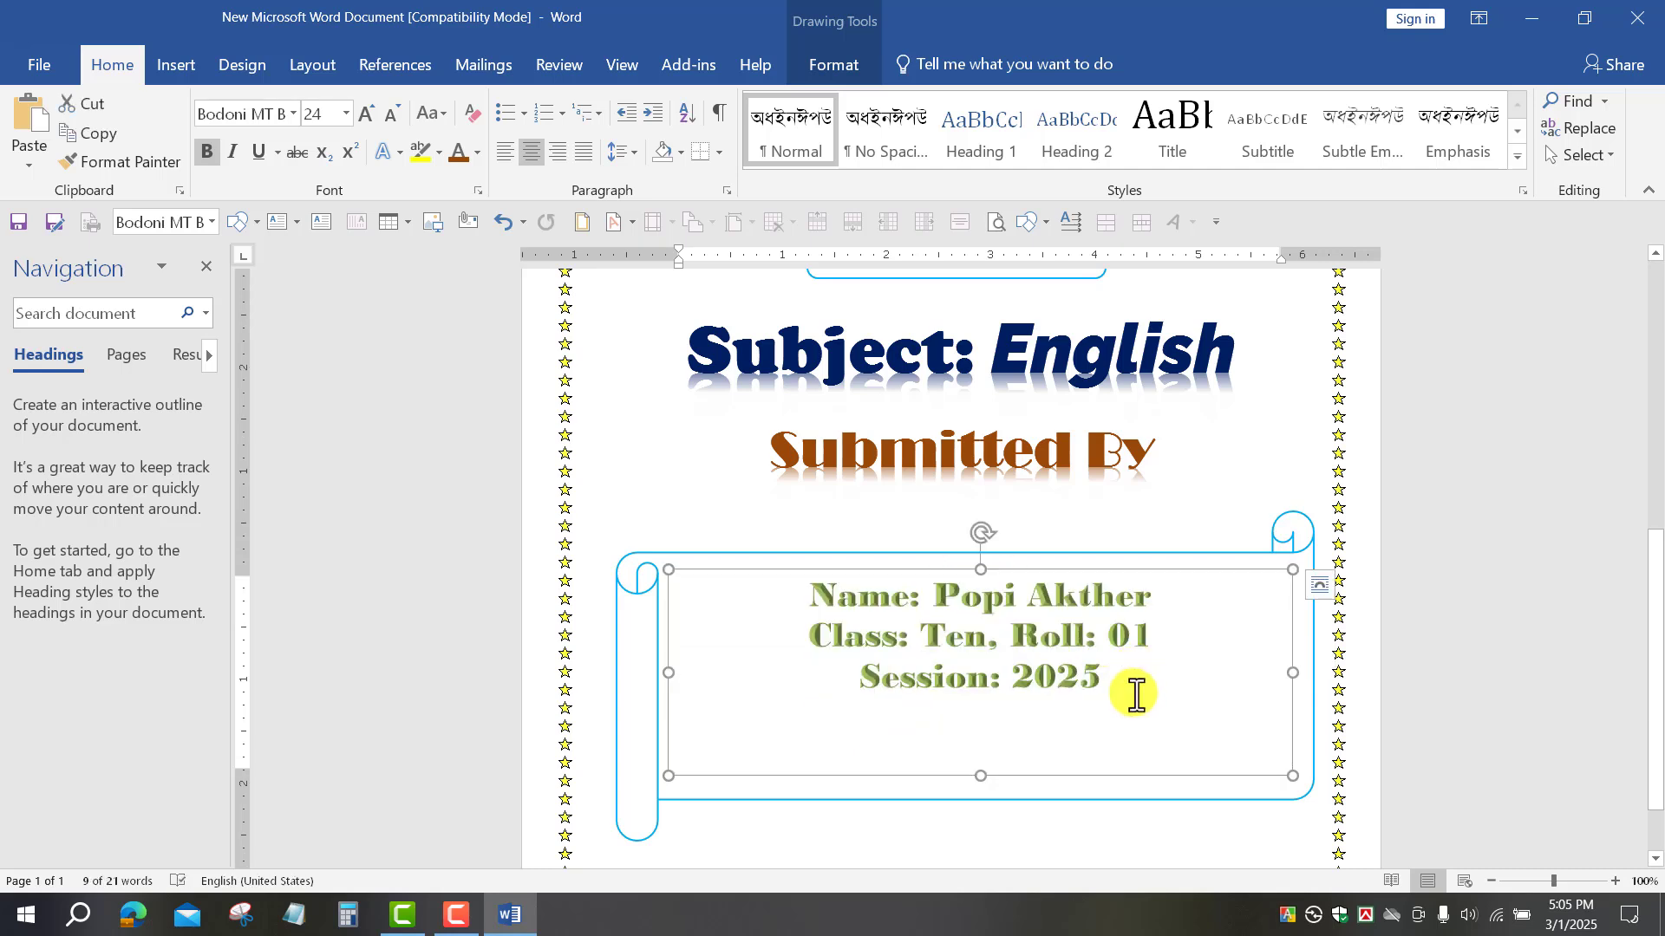
pyautogui.click(1140, 576)
pyautogui.click(327, 108)
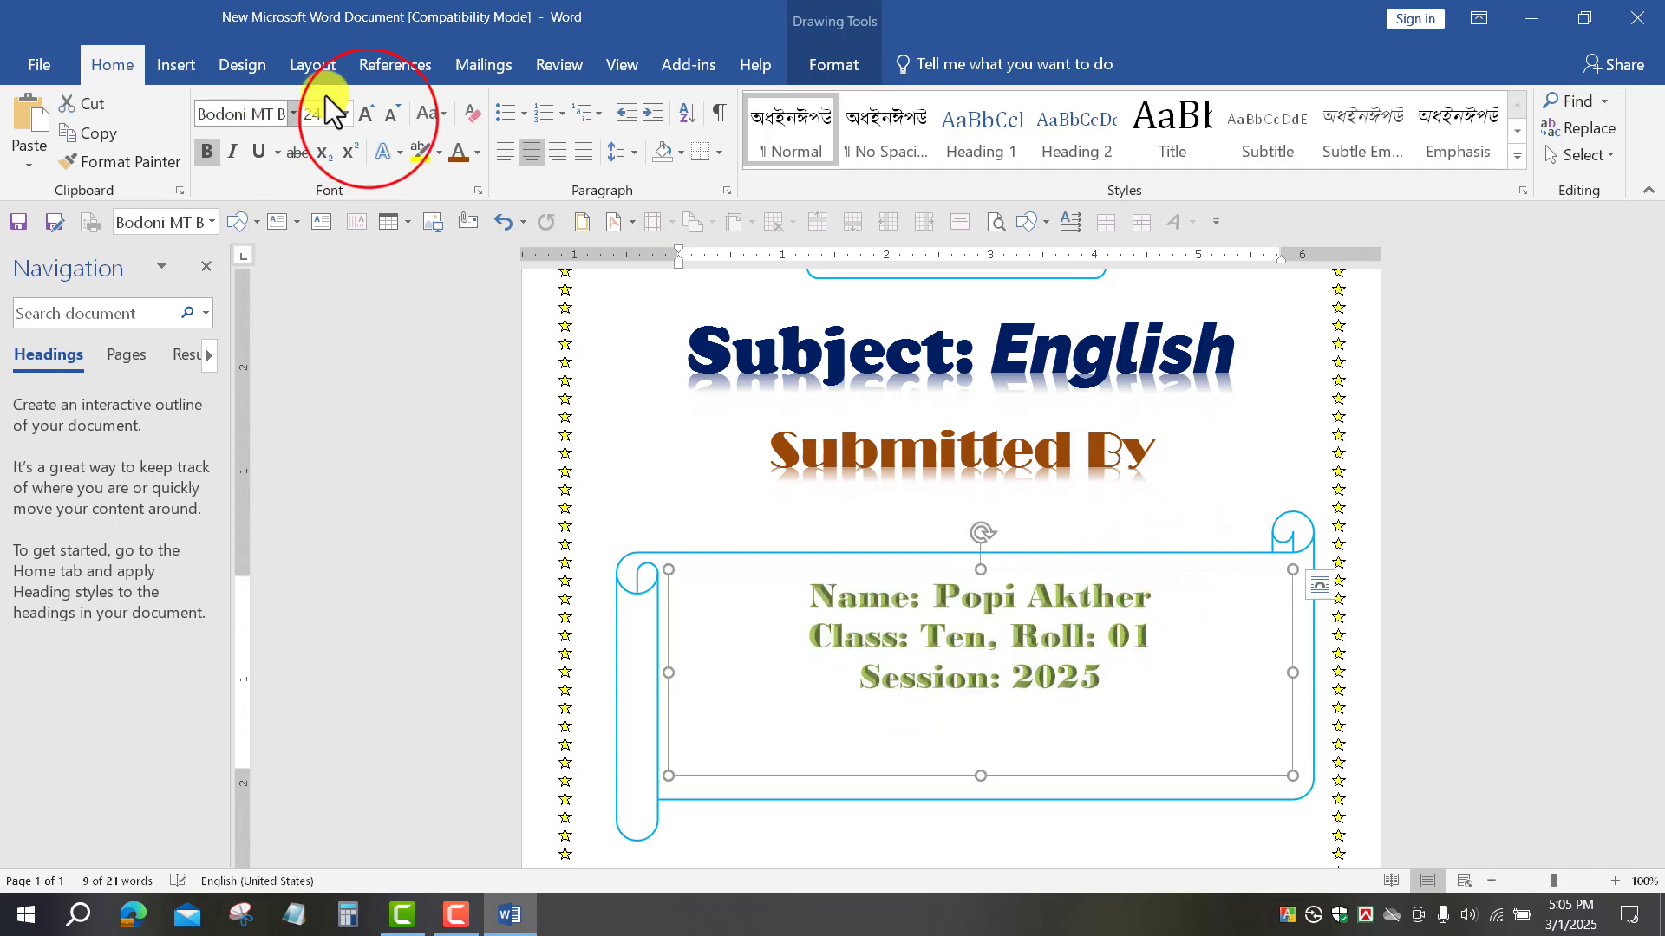
pyautogui.click(367, 120)
pyautogui.click(368, 119)
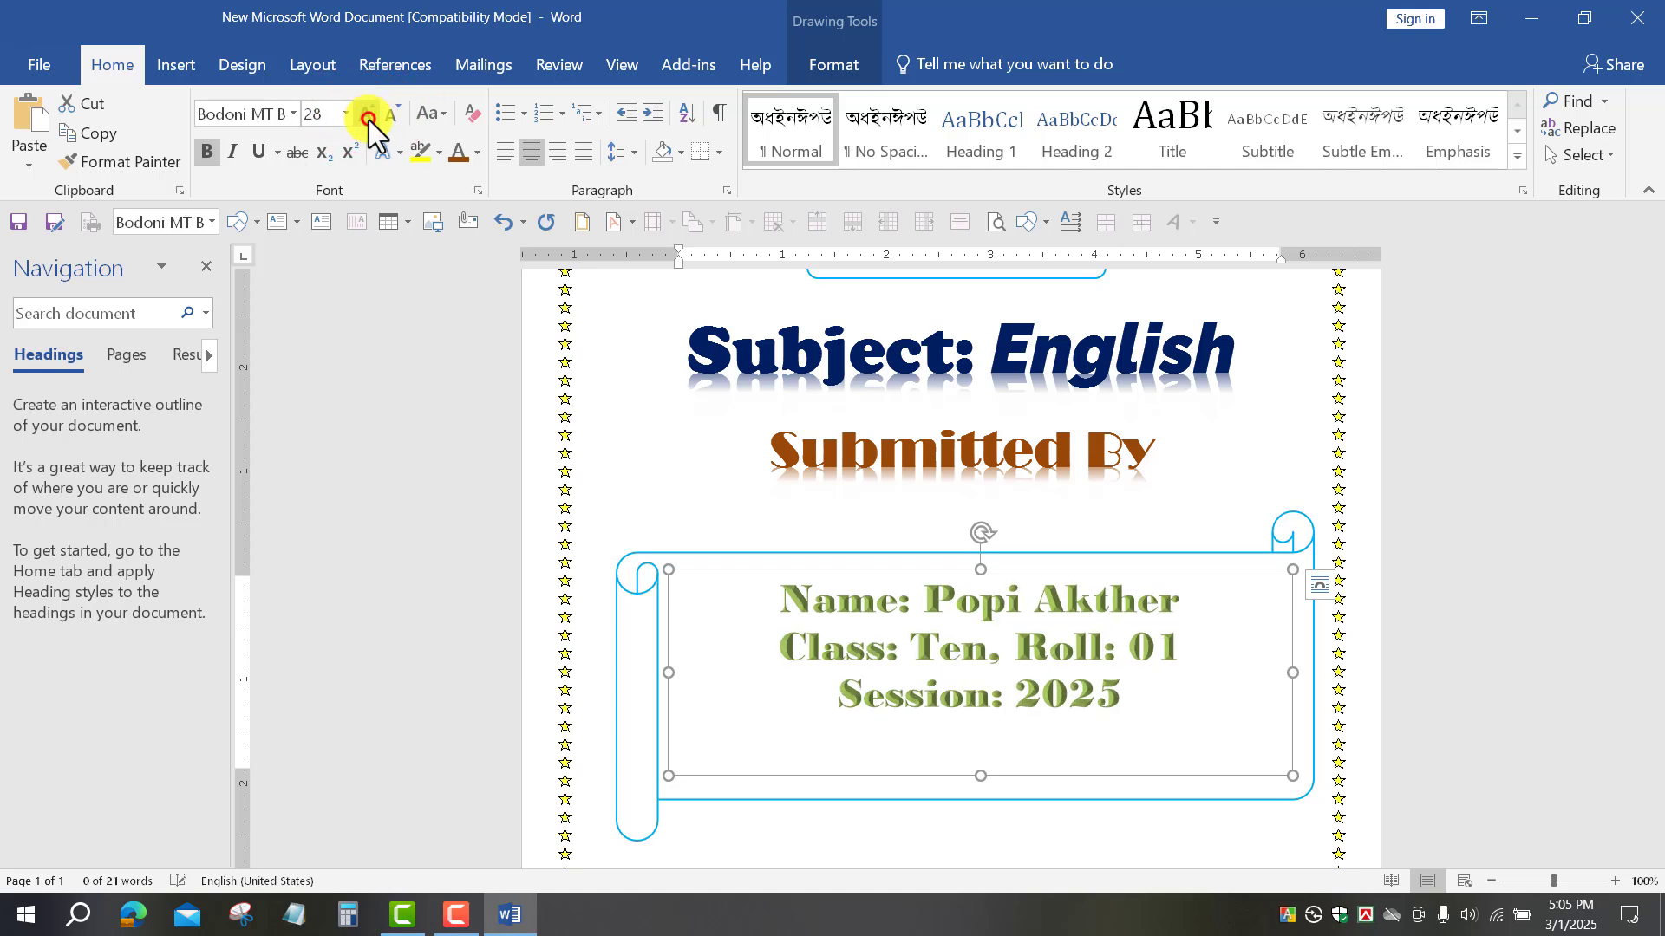
pyautogui.click(368, 119)
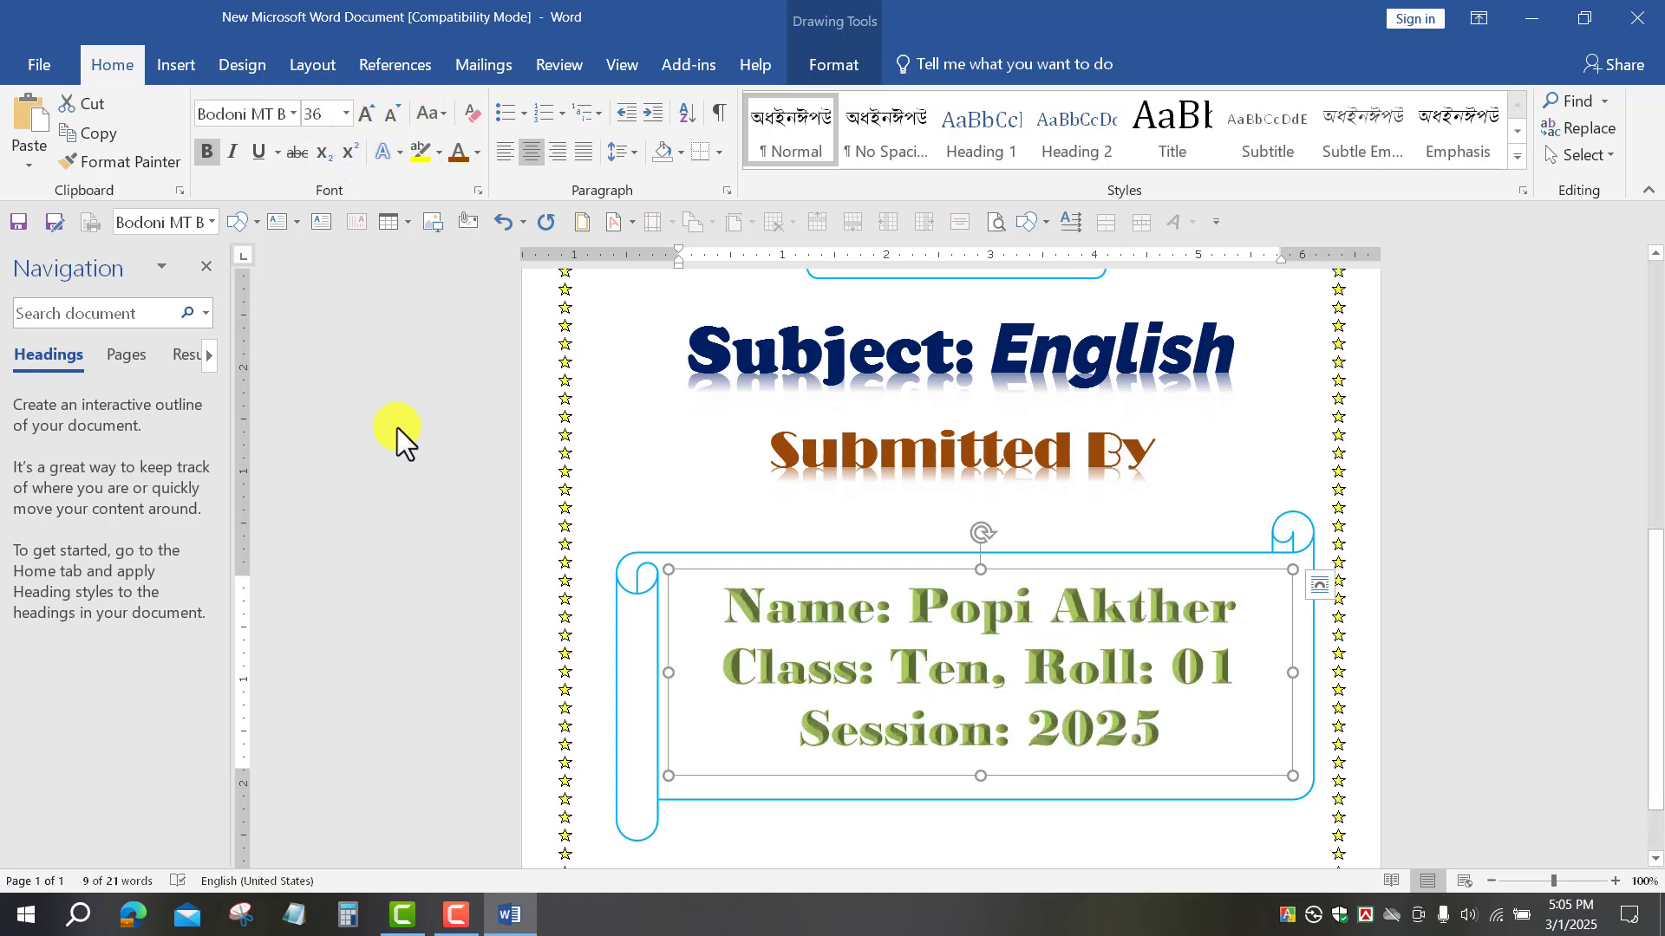
pyautogui.click(1162, 728)
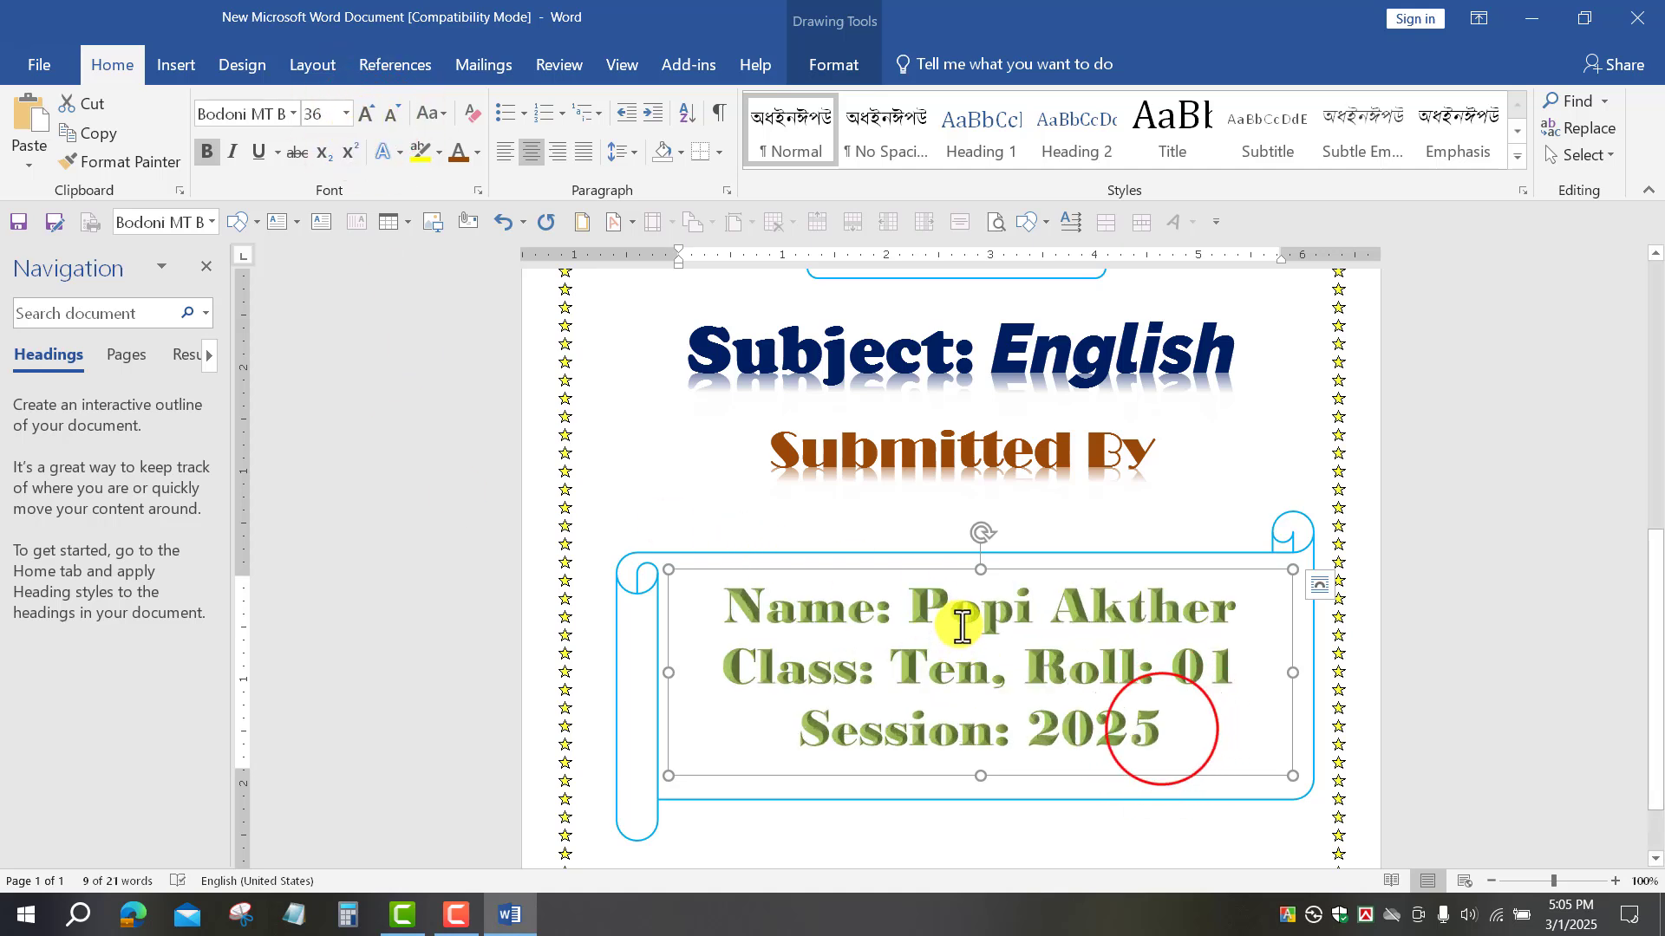
# Step: Colour all the student-details text Dark Blue with Text Fill
pyautogui.hotkey('ctrl', 'a')
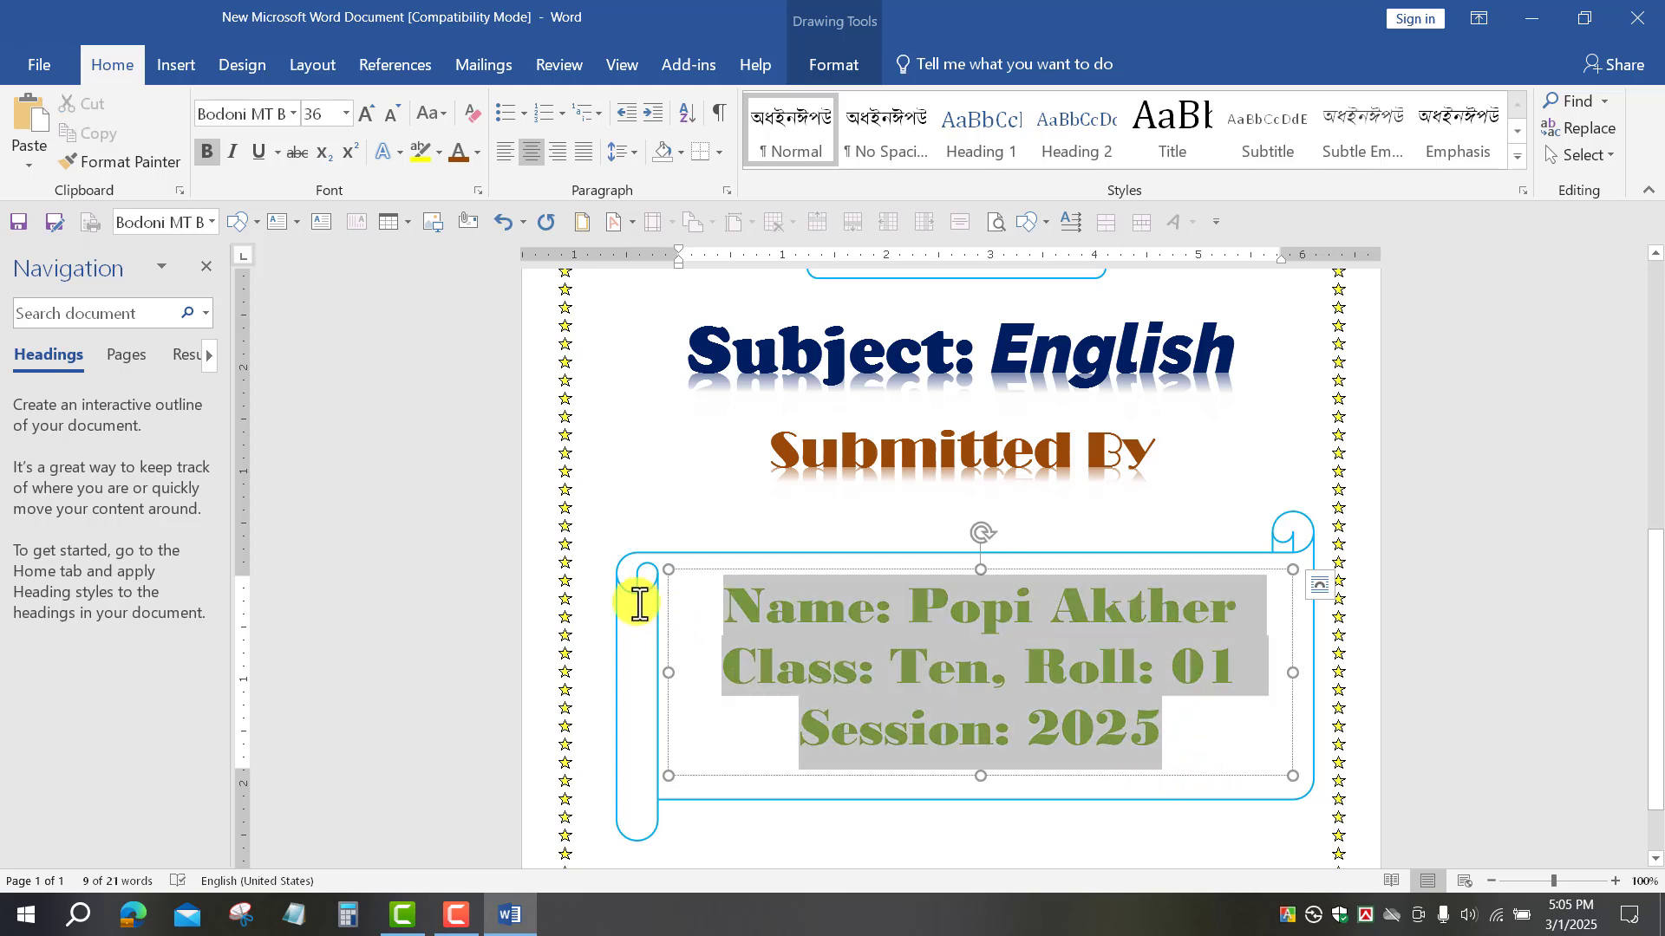
pyautogui.click(829, 69)
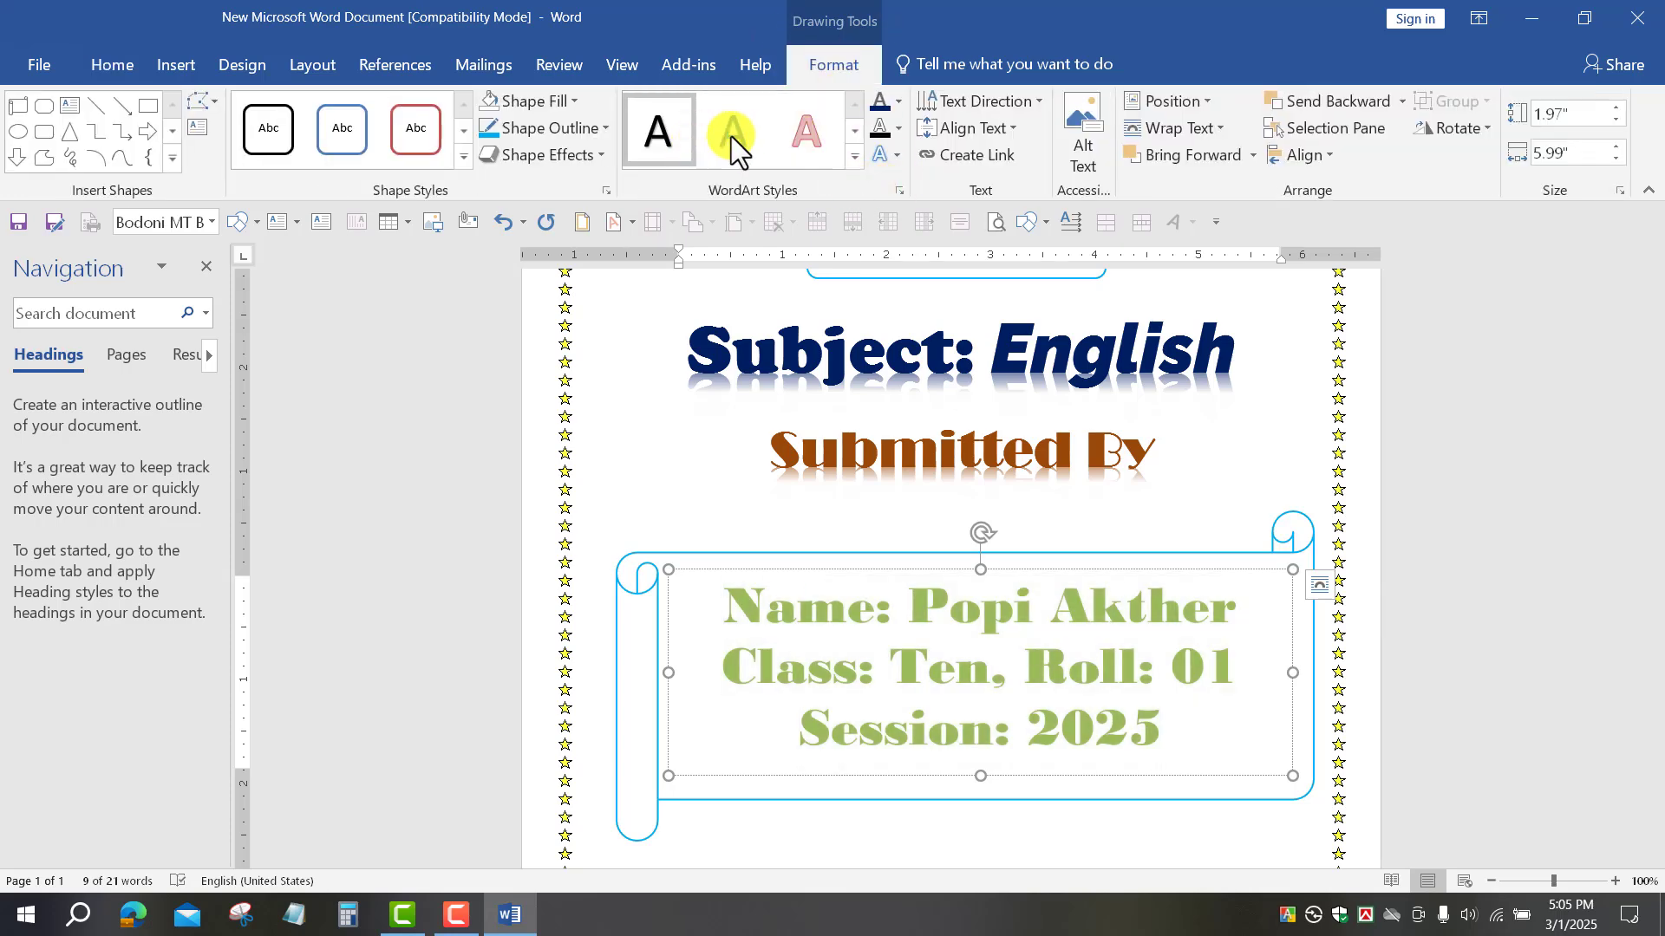
pyautogui.click(854, 156)
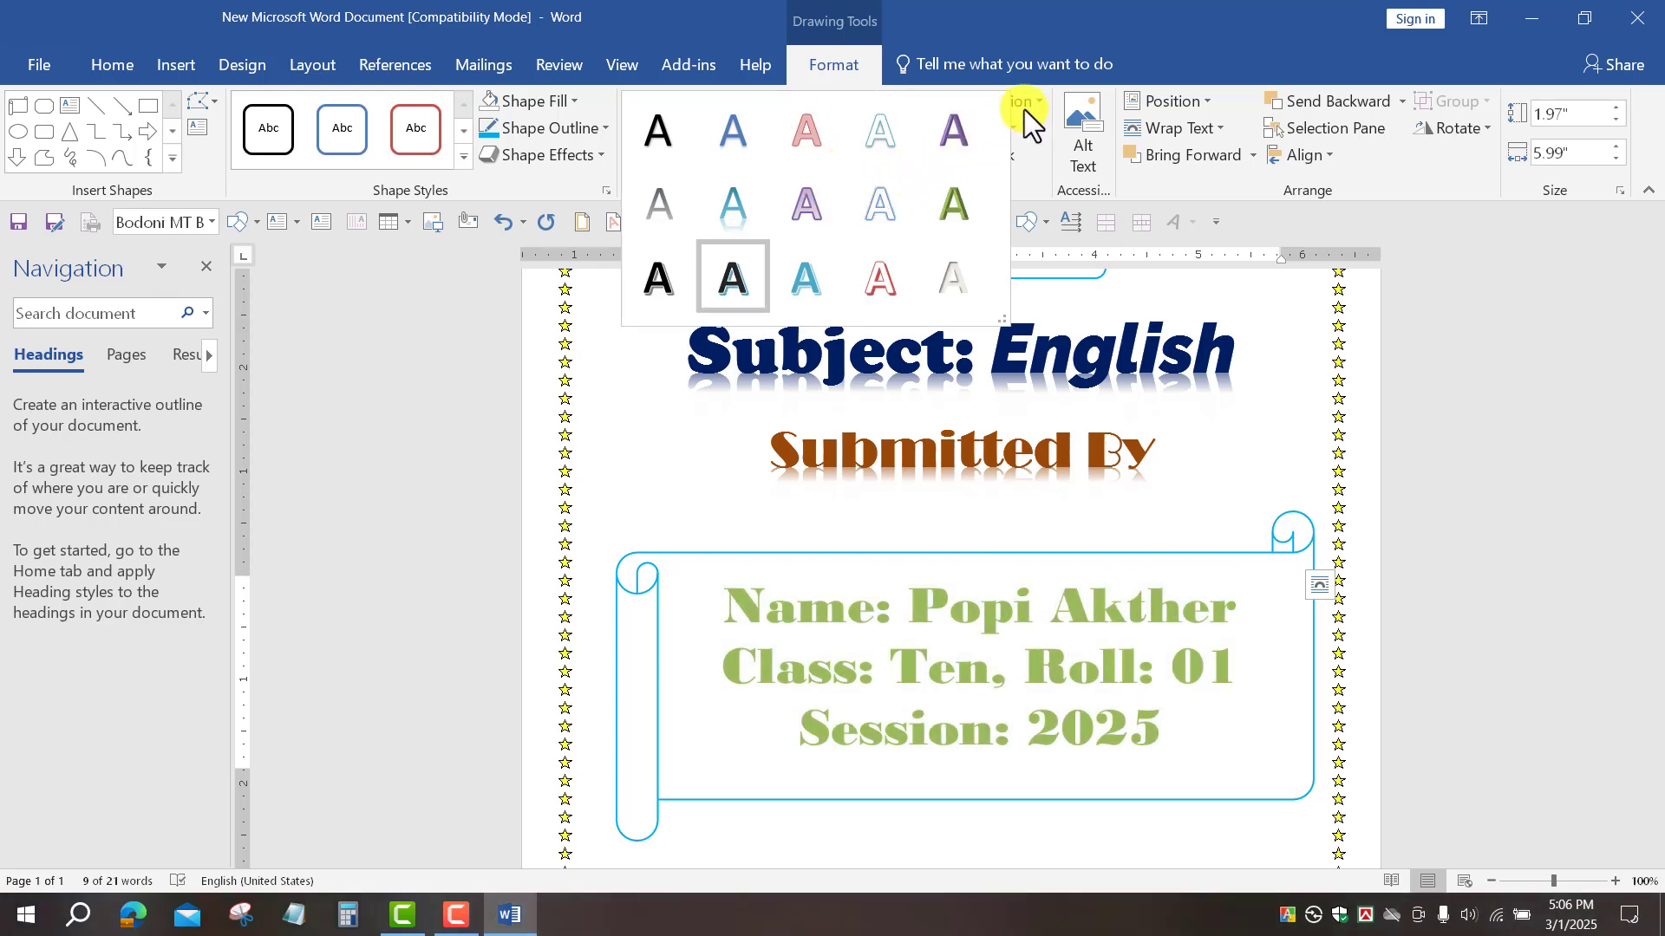
pyautogui.click(1242, 312)
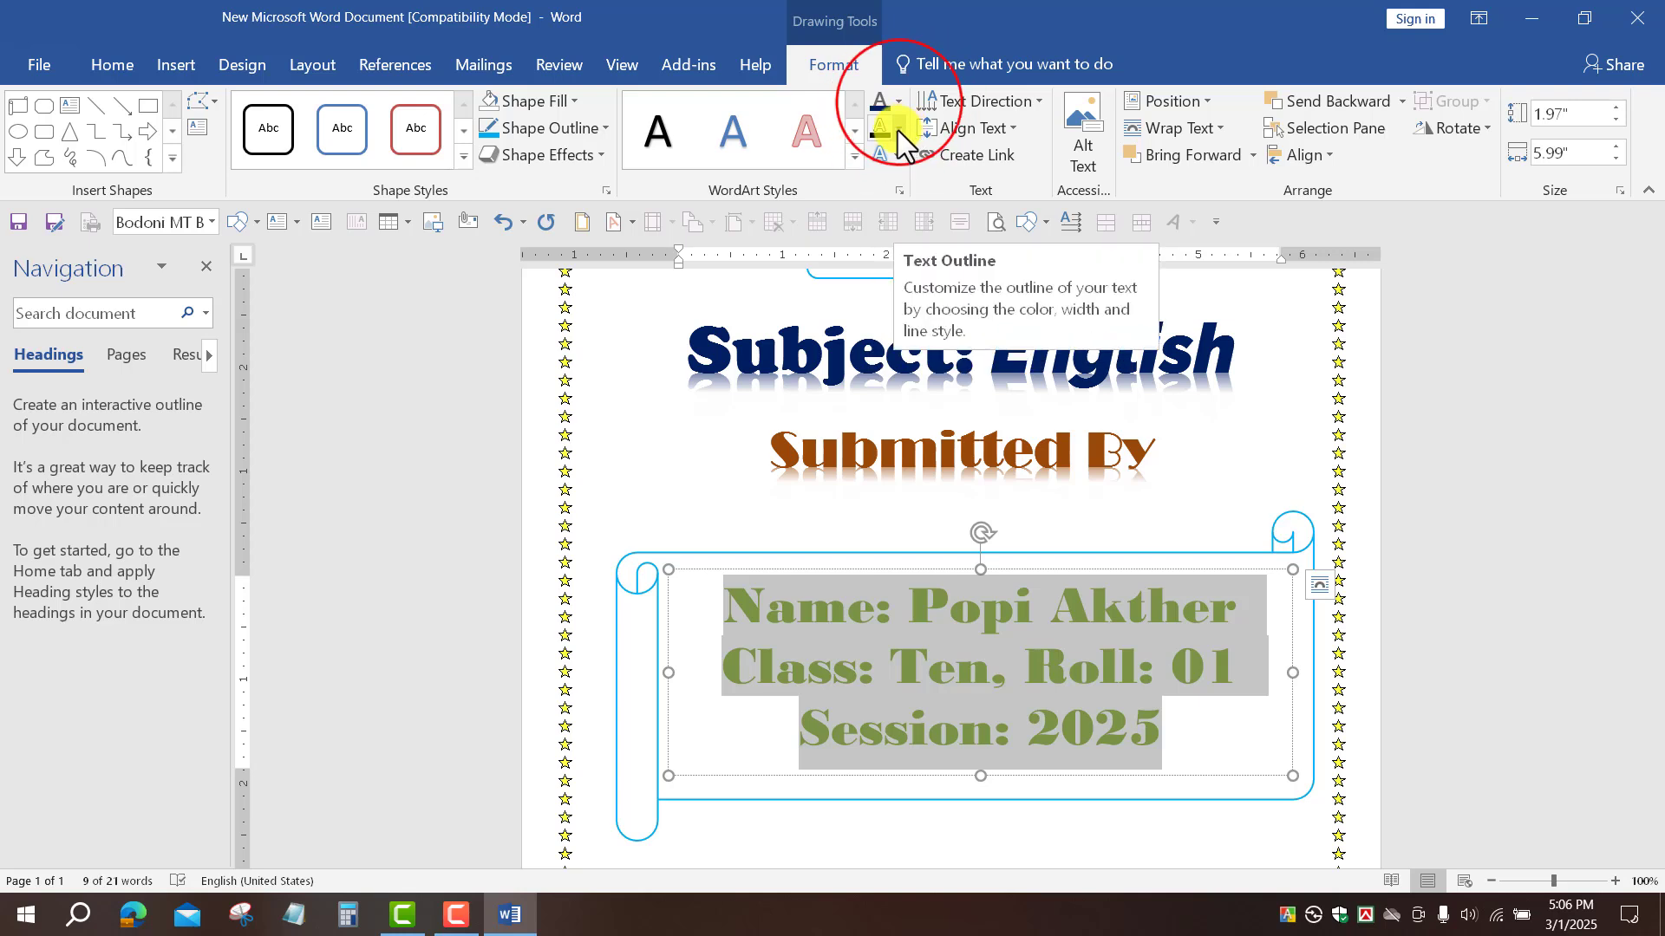
pyautogui.click(898, 101)
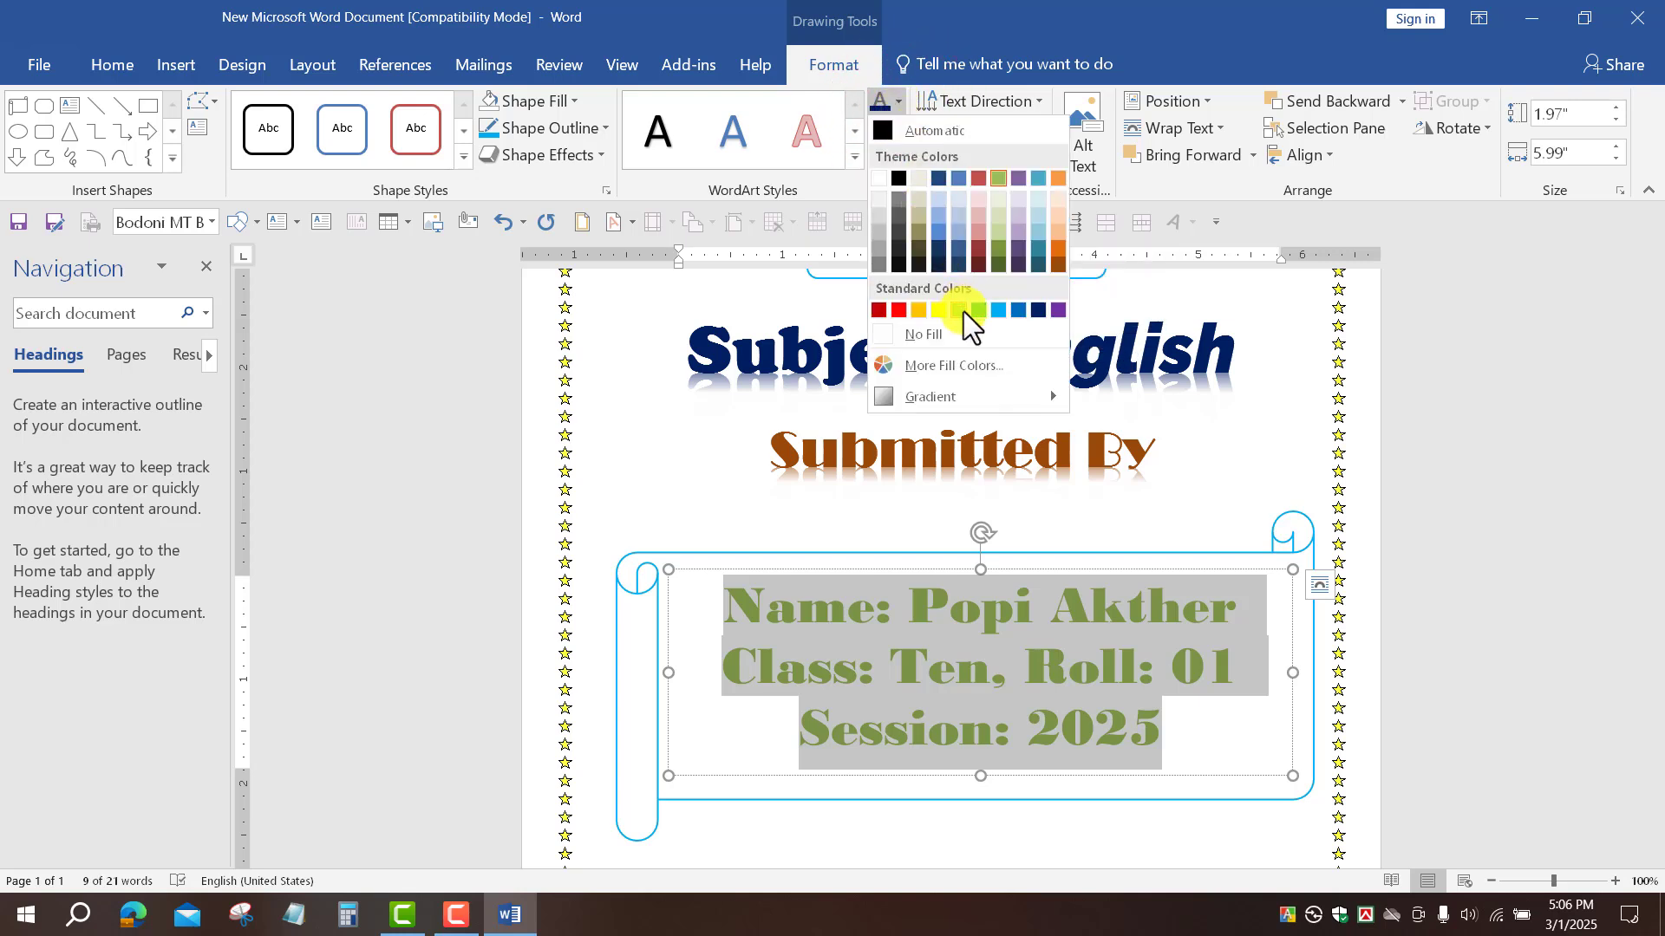
pyautogui.click(1040, 309)
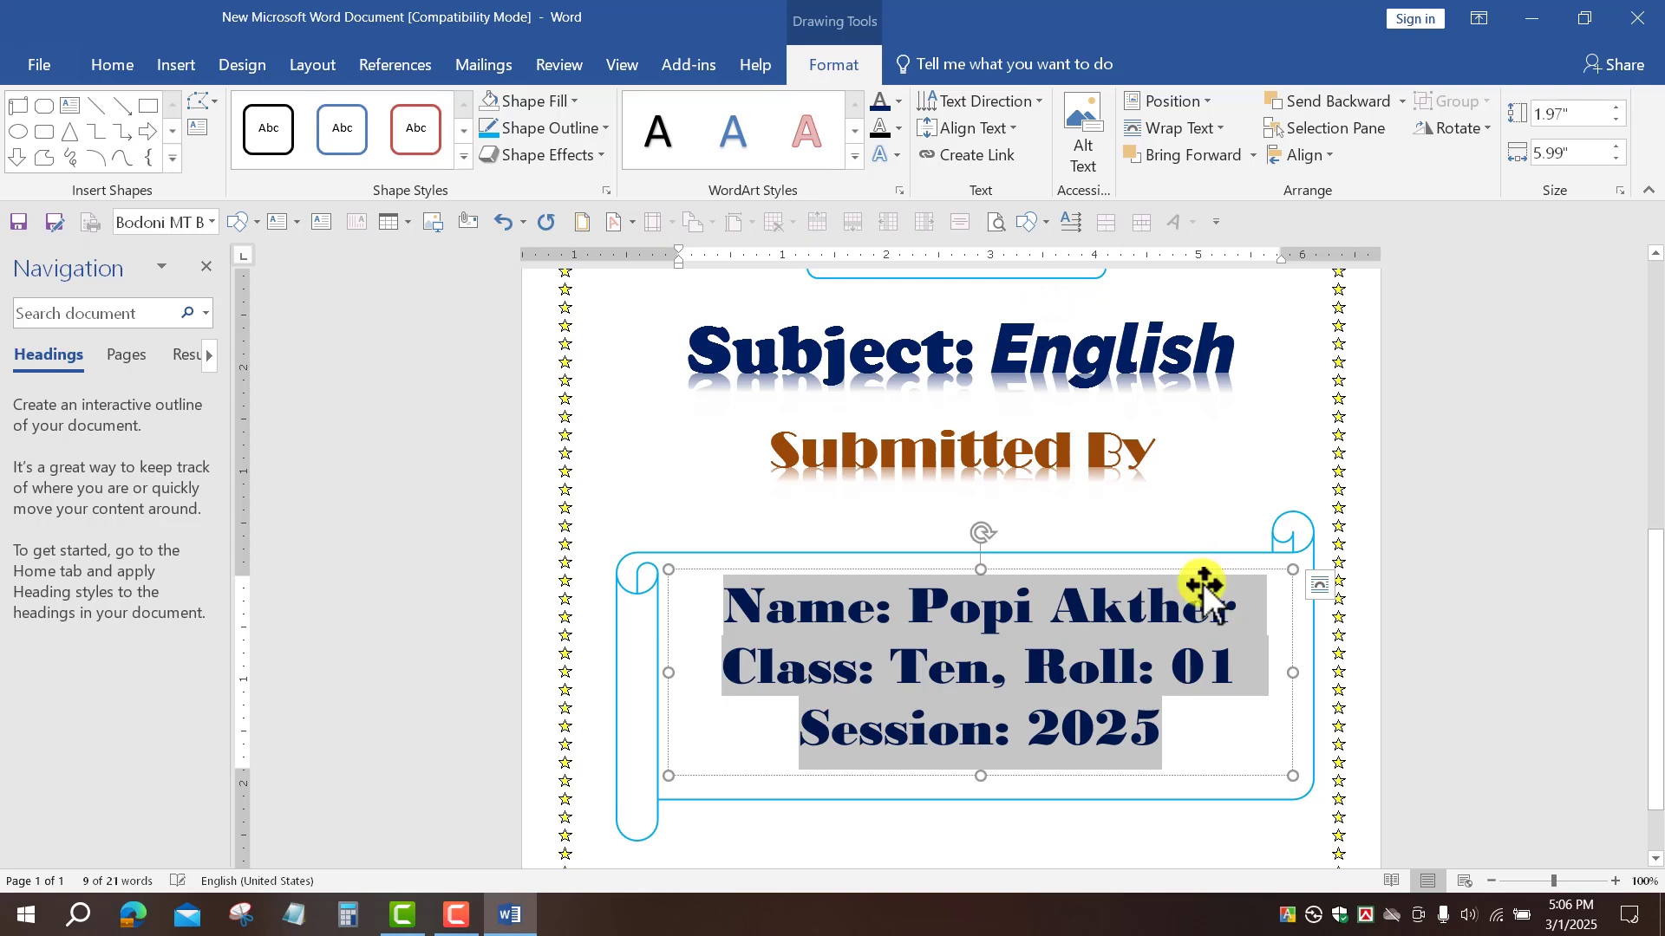
pyautogui.scroll(3, 1071, 565)
pyautogui.scroll(4, 1071, 564)
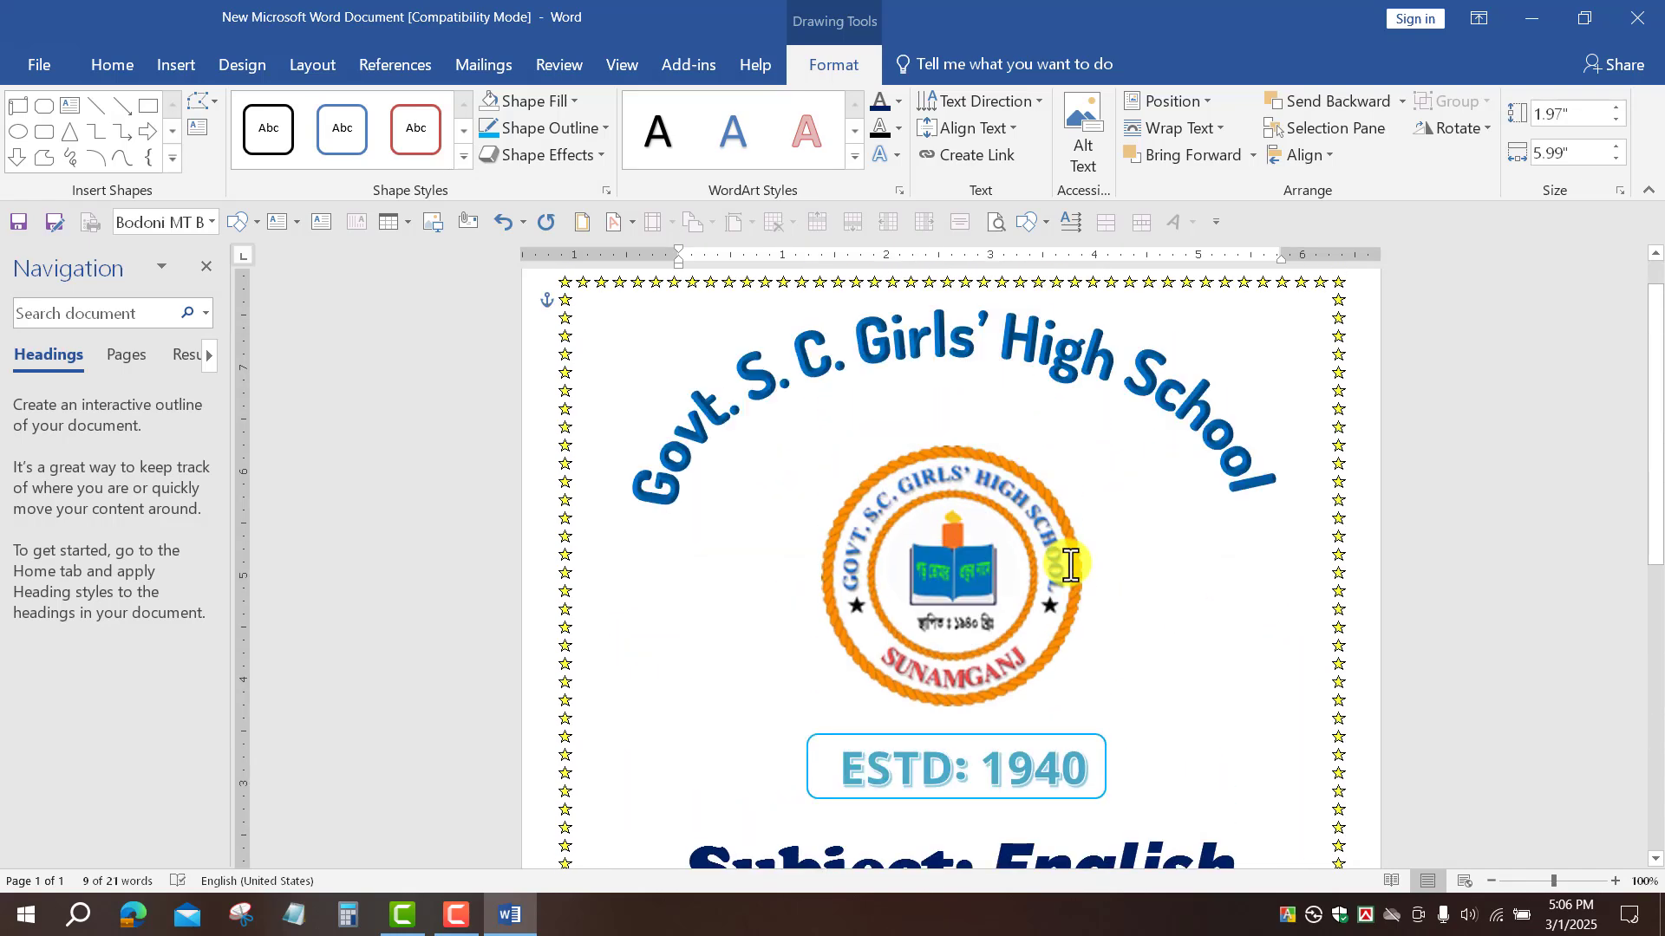
pyautogui.scroll(-6, 1068, 562)
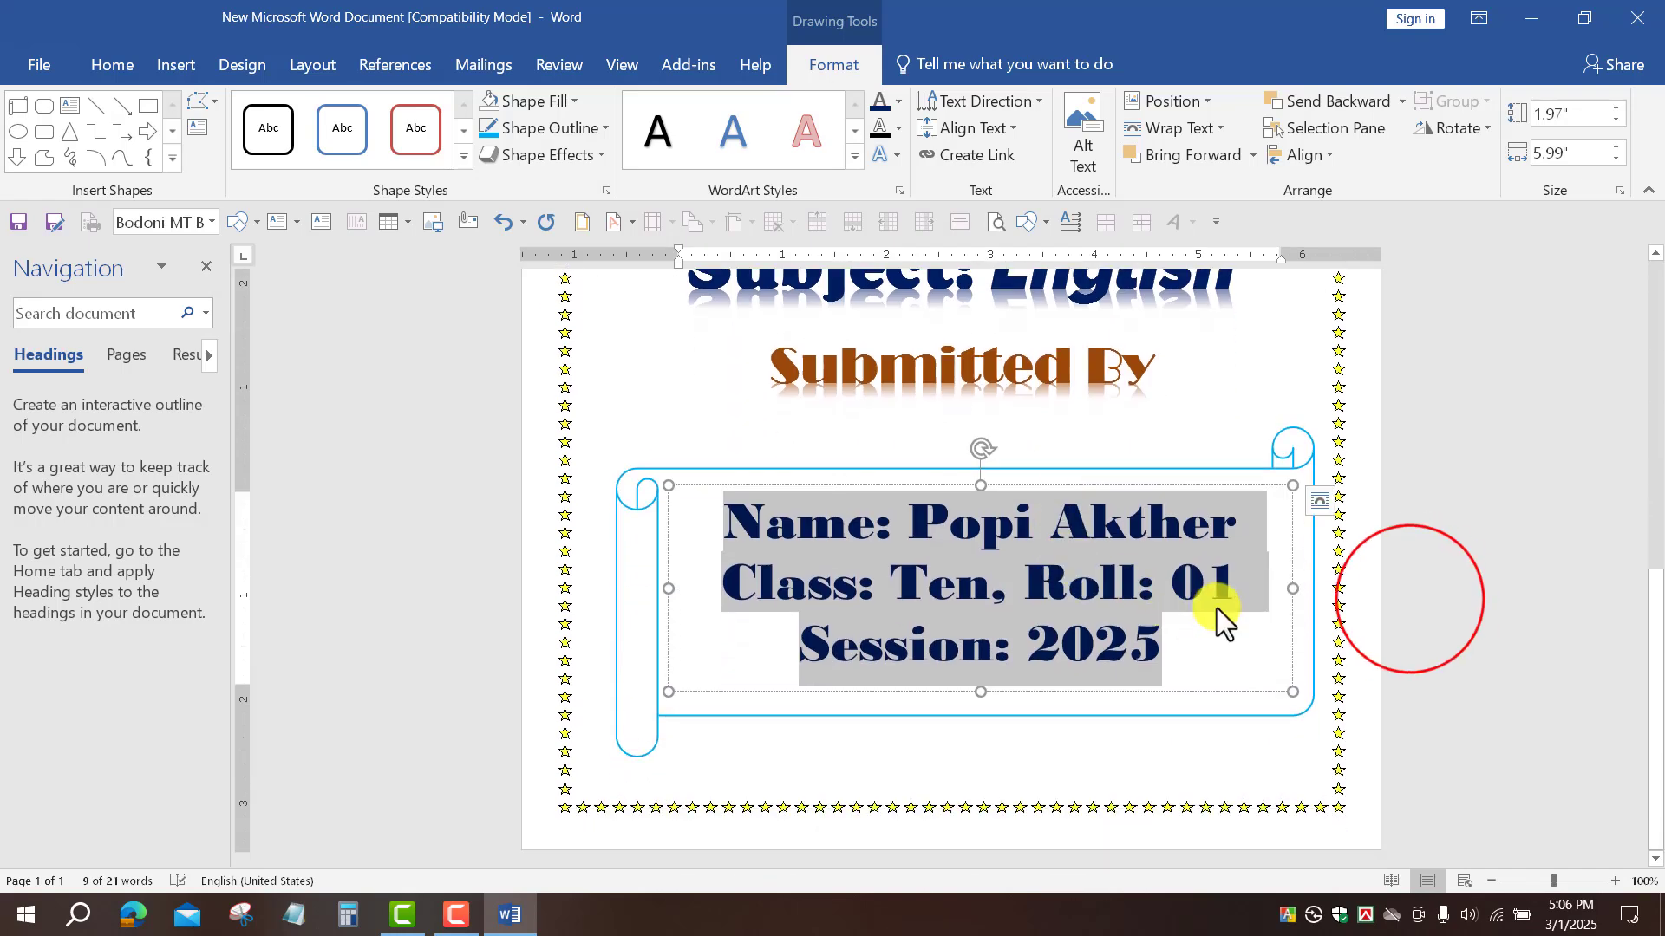
pyautogui.click(1413, 598)
pyautogui.scroll(-11, 1271, 595)
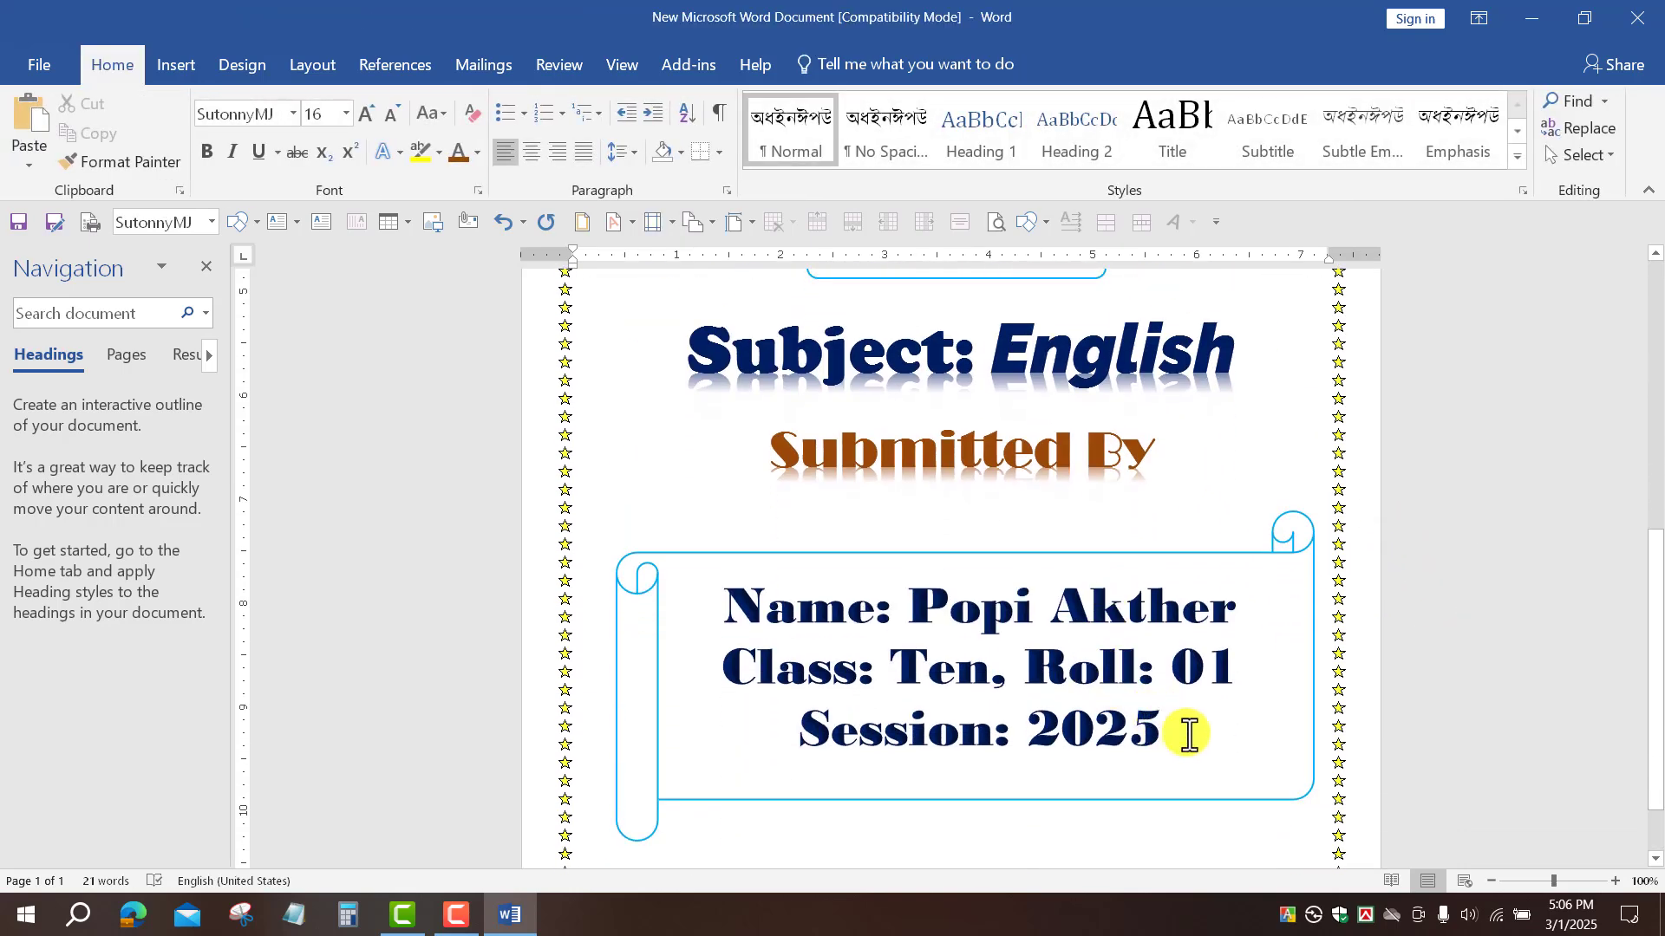
# Step: Set the student-details Text Outline to No Outline
pyautogui.click(1142, 607)
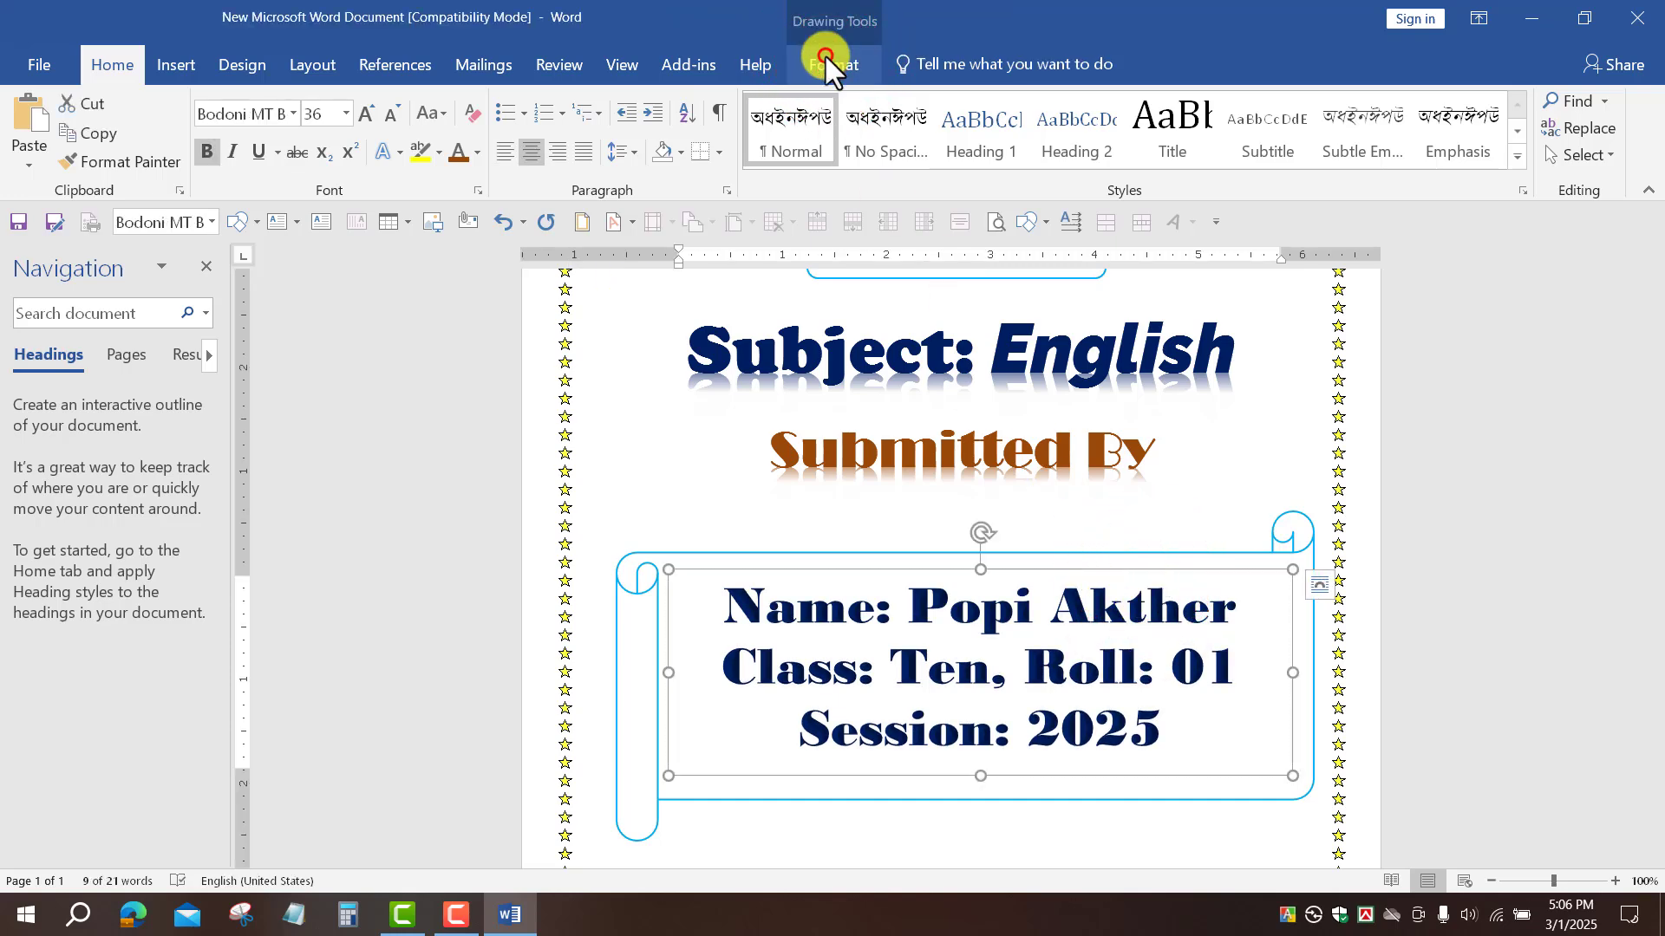
pyautogui.click(829, 61)
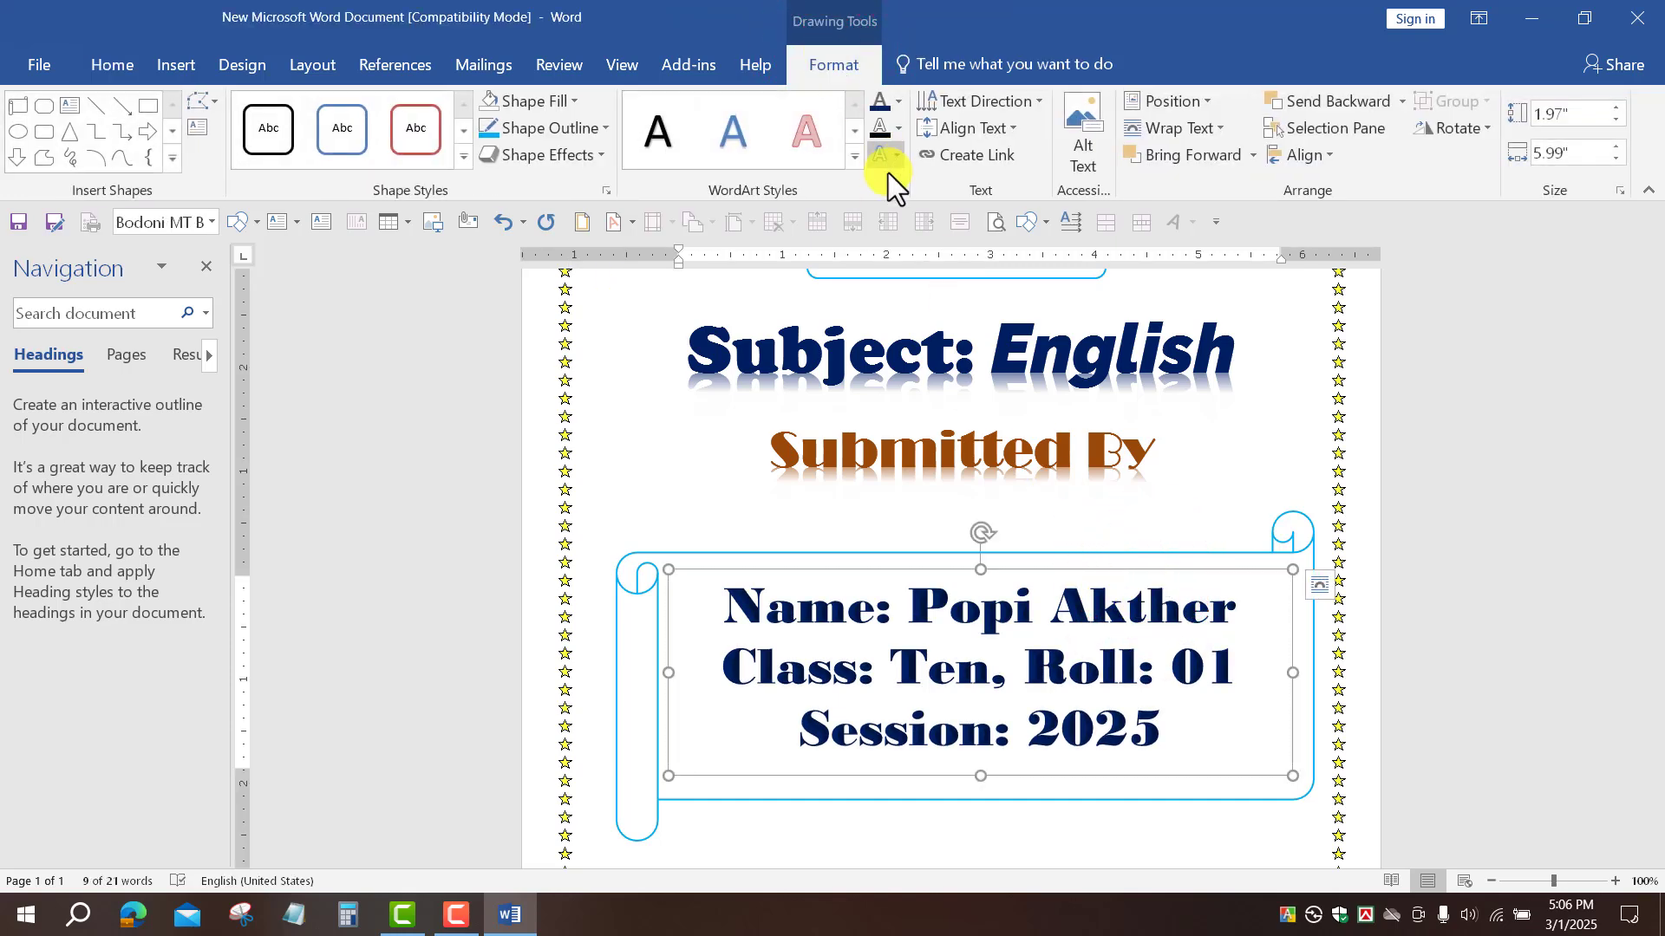
pyautogui.click(898, 128)
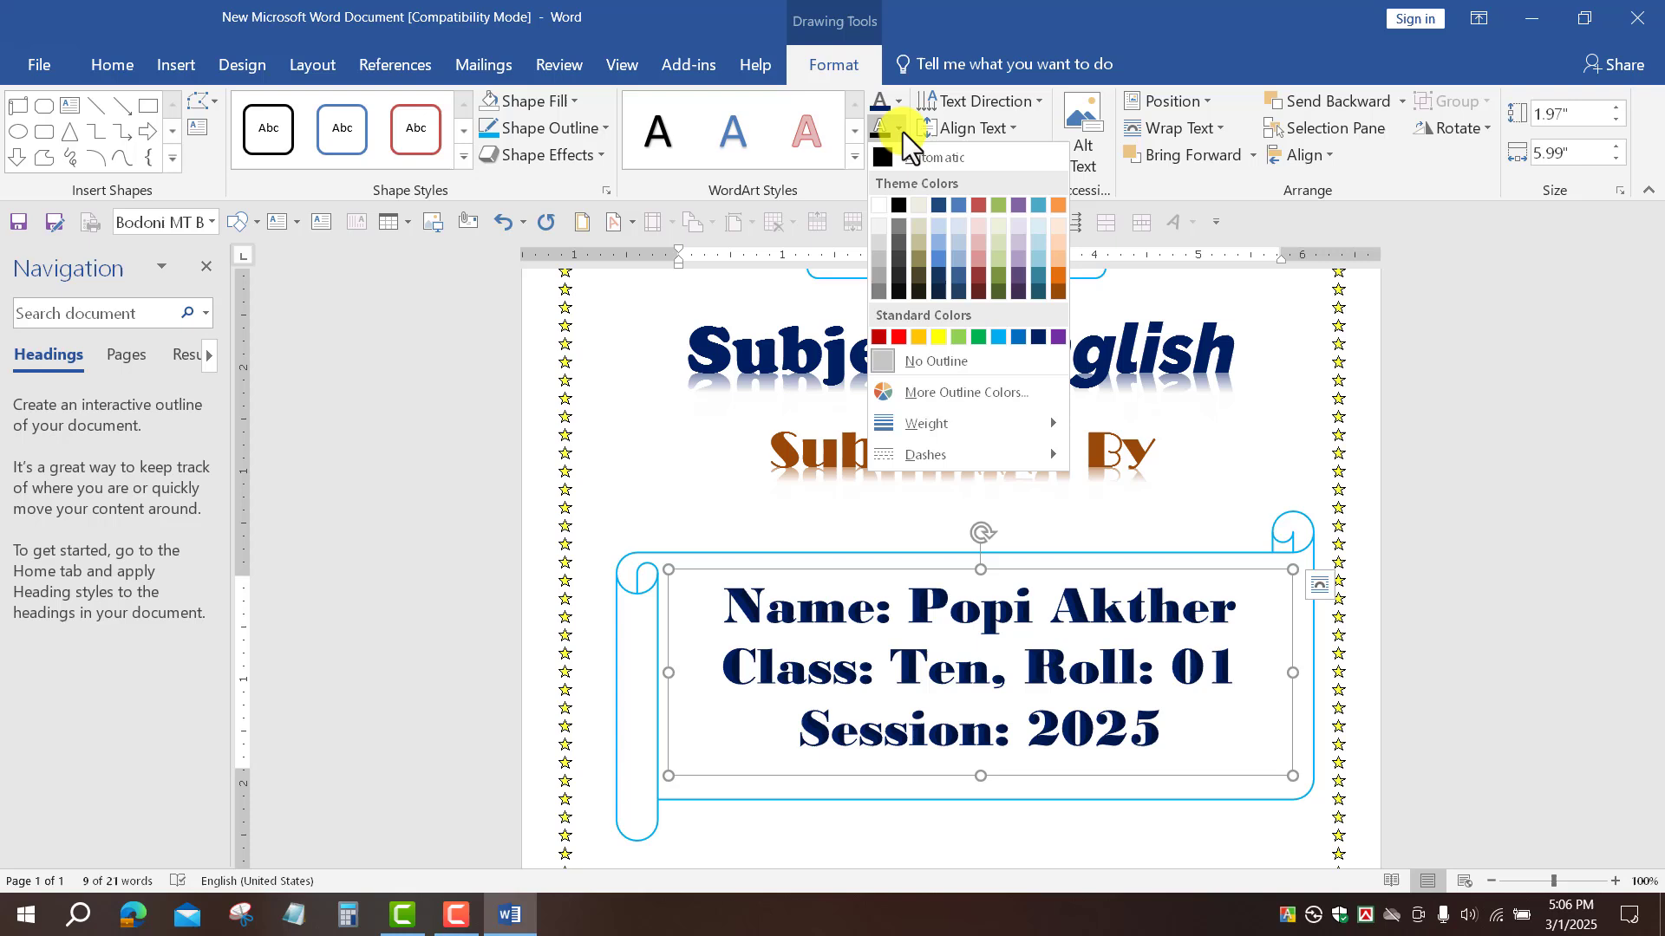
pyautogui.click(960, 363)
pyautogui.scroll(-2, 1292, 743)
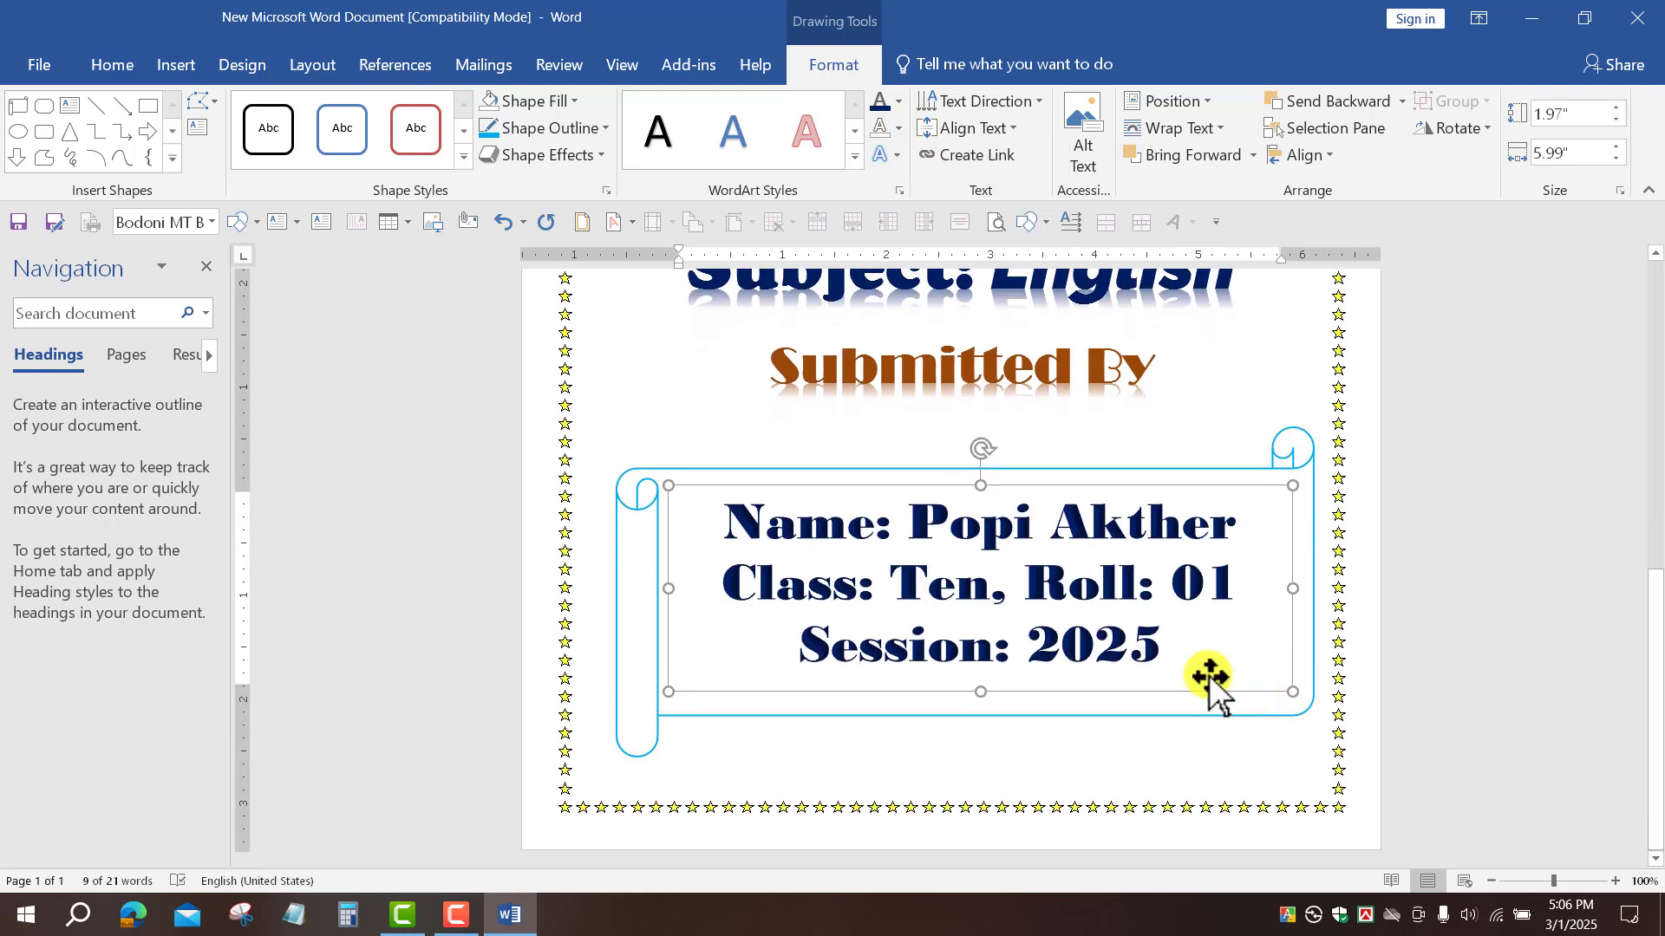
pyautogui.click(1115, 476)
# Step: Shorten the school logo slightly from its bottom edge
pyautogui.click(1497, 472)
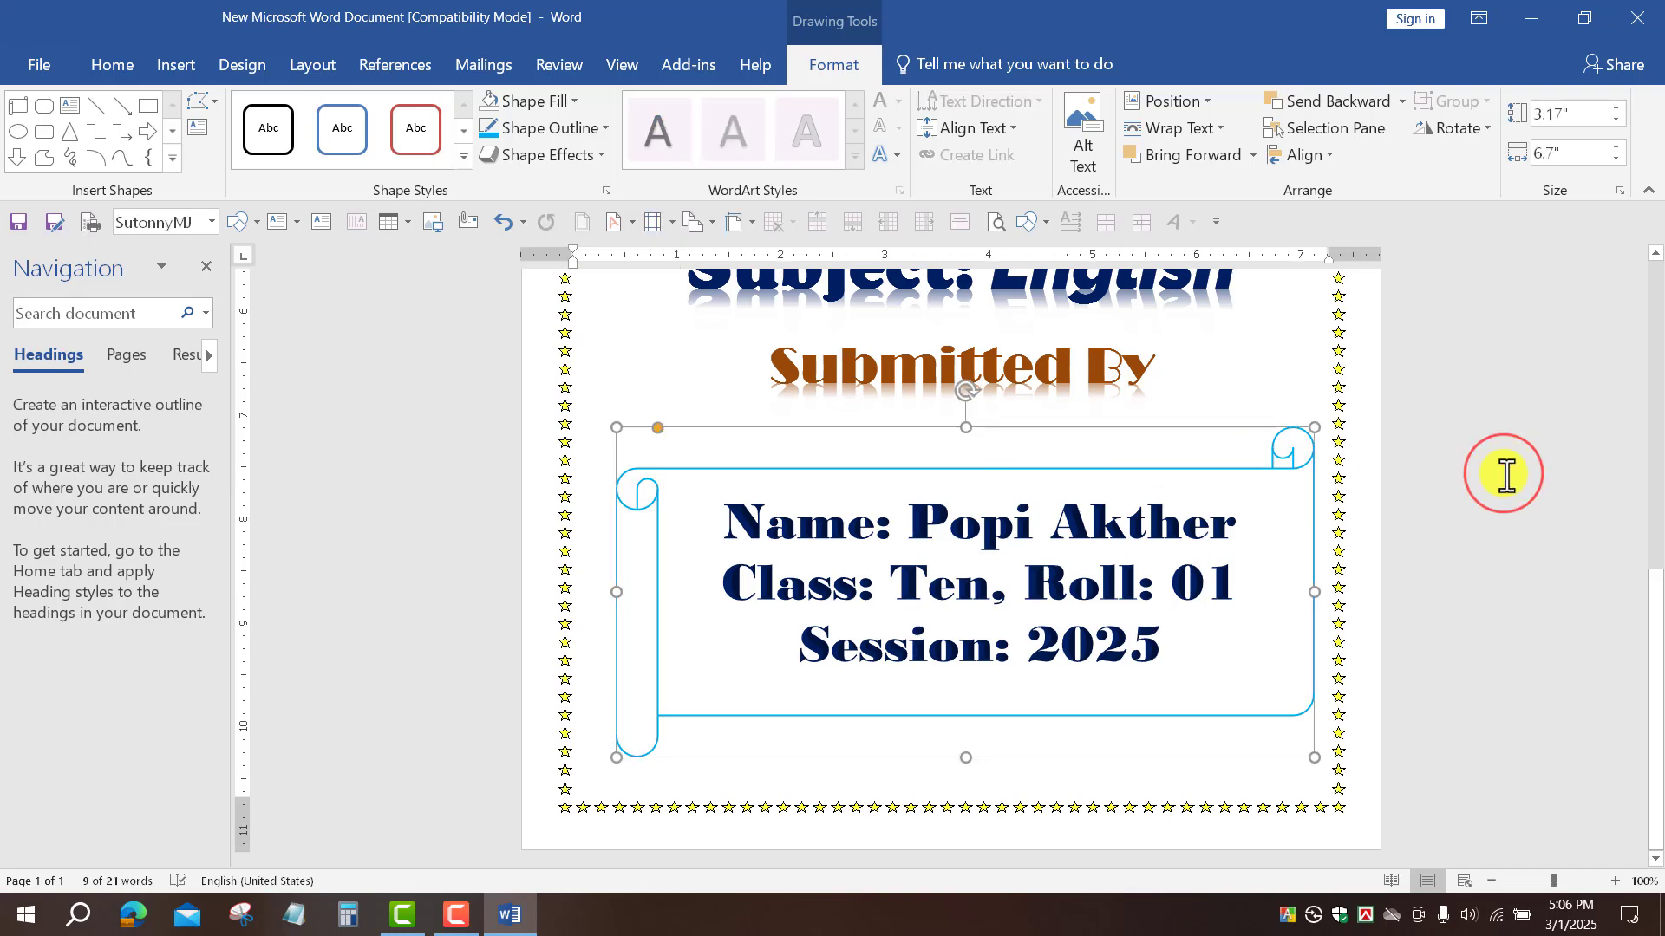
pyautogui.scroll(15, 1115, 621)
pyautogui.scroll(-8, 1121, 619)
pyautogui.scroll(8, 1121, 619)
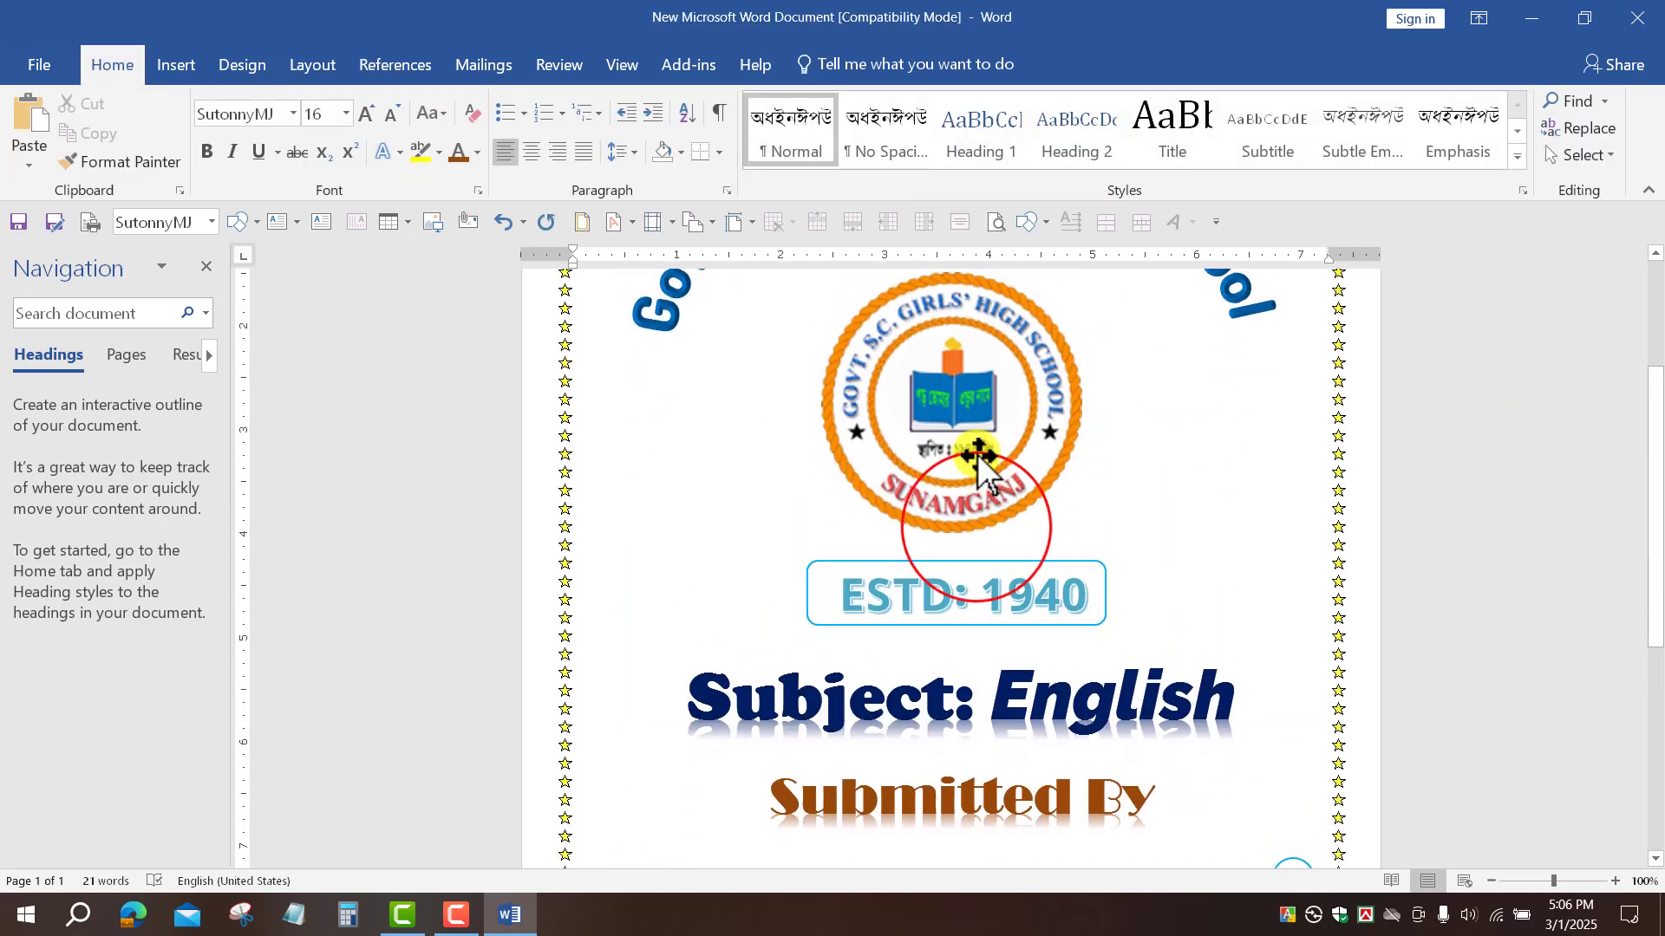
pyautogui.click(978, 530)
pyautogui.moveTo(952, 707); pyautogui.dragTo(954, 691)
pyautogui.scroll(-7, 1006, 434)
# Step: Move the details text box up slightly inside the scroll banner
pyautogui.click(1030, 548)
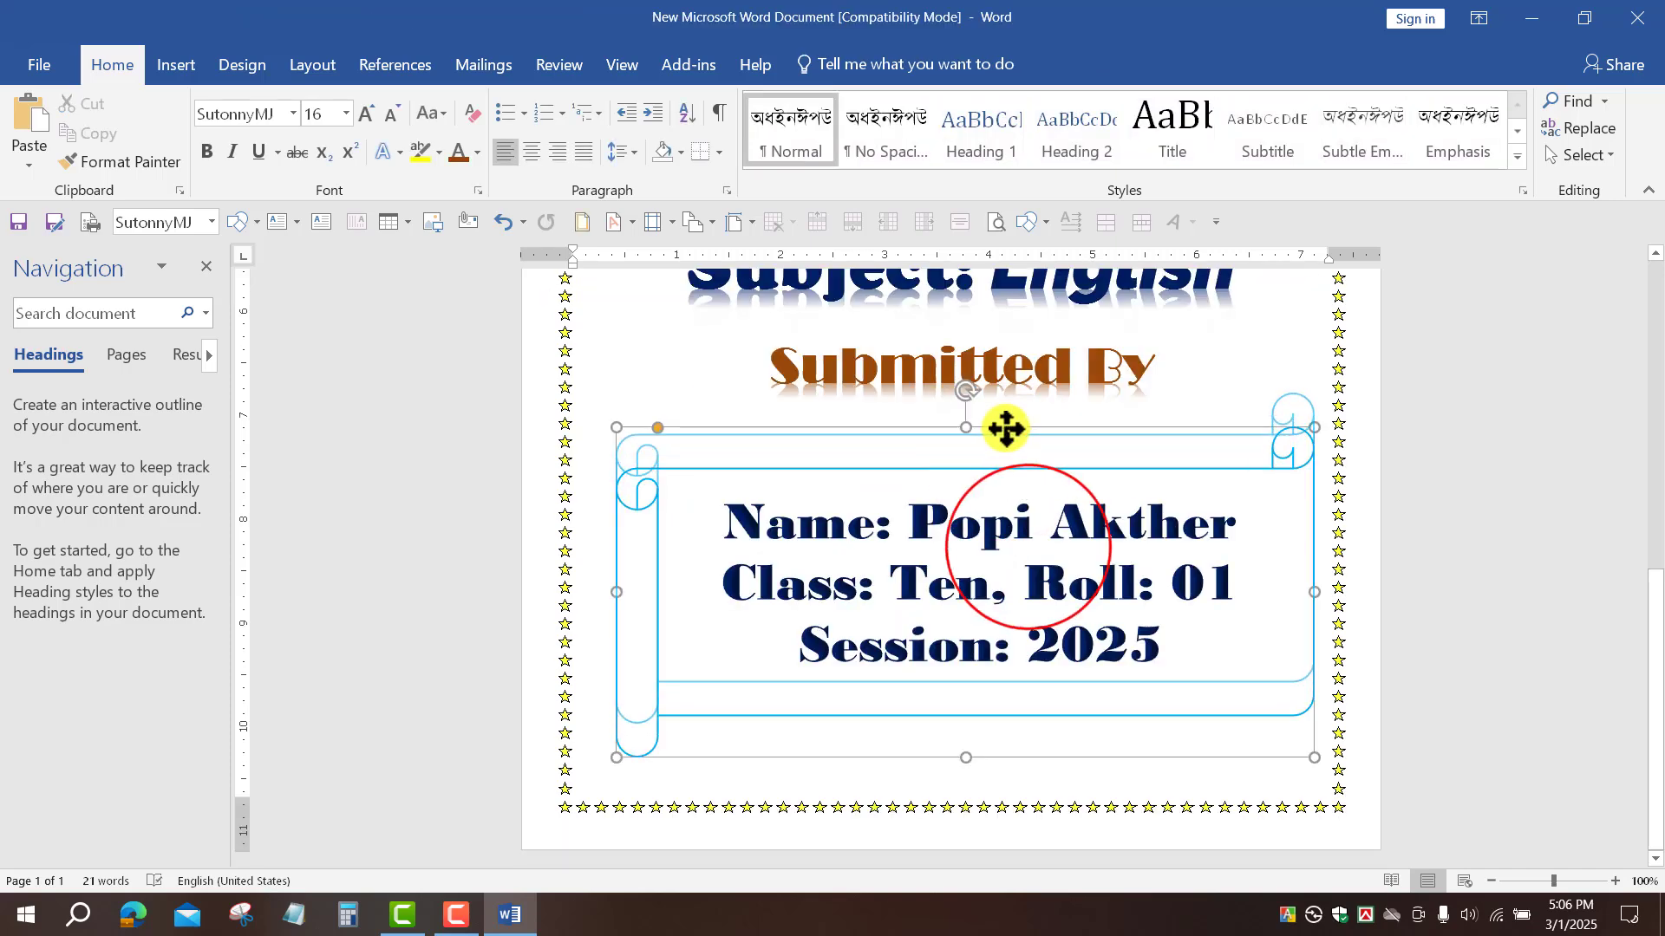
pyautogui.click(1030, 548)
pyautogui.click(1052, 486)
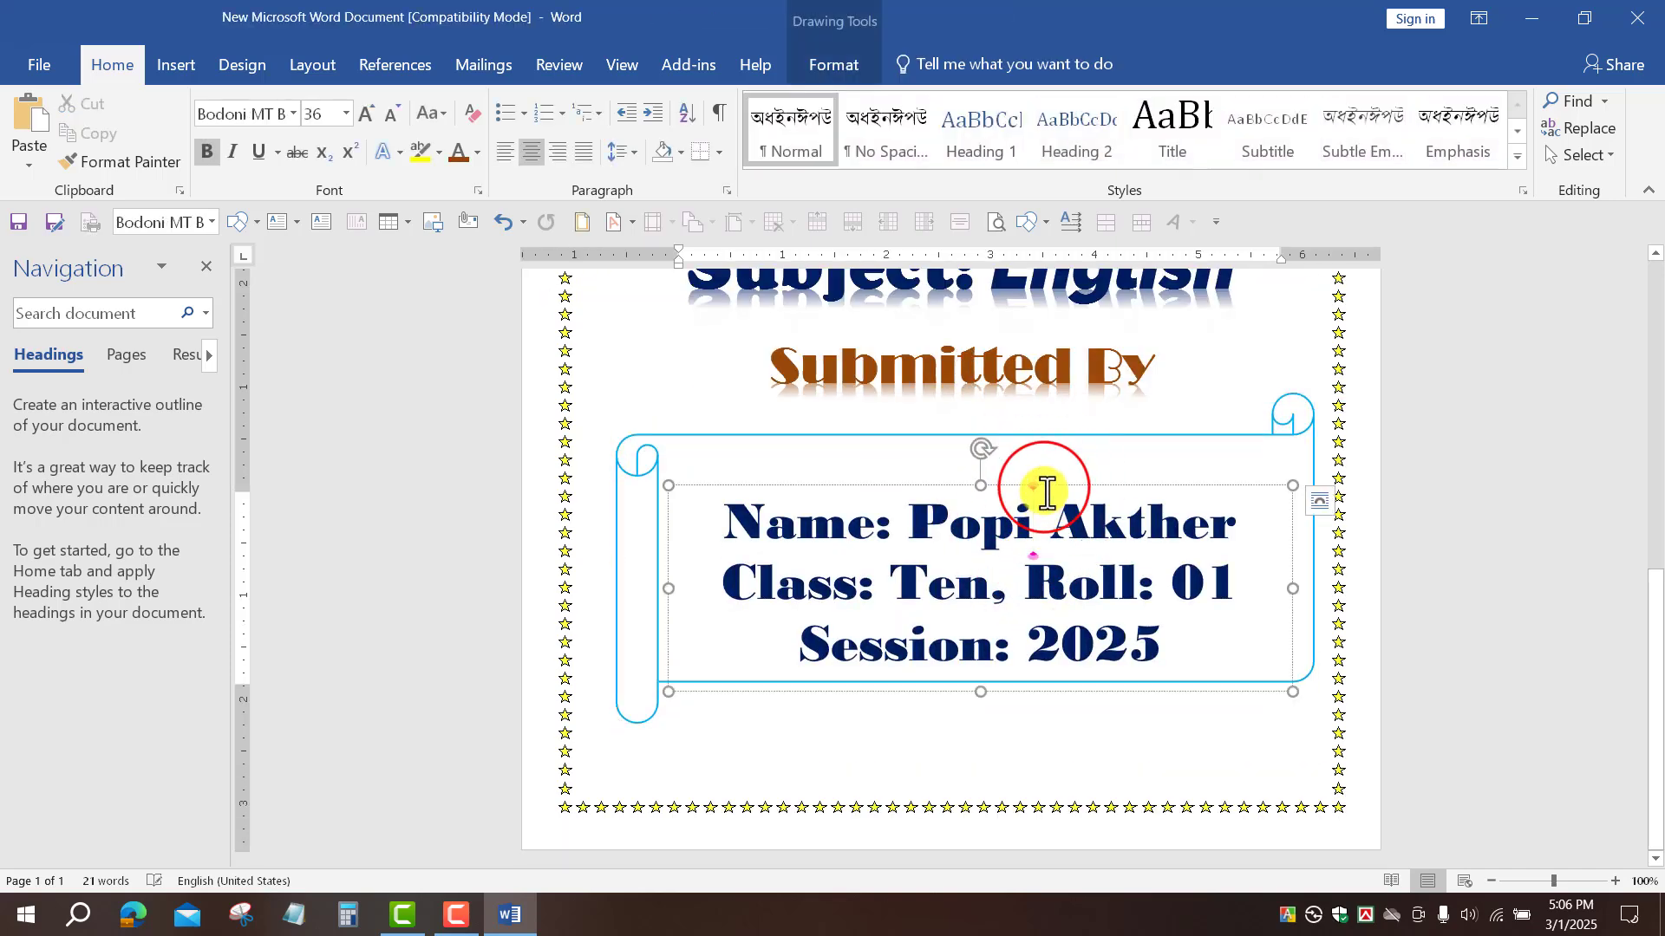
pyautogui.moveTo(1044, 486); pyautogui.dragTo(1045, 456)
pyautogui.click(1471, 587)
pyautogui.scroll(6, 1474, 587)
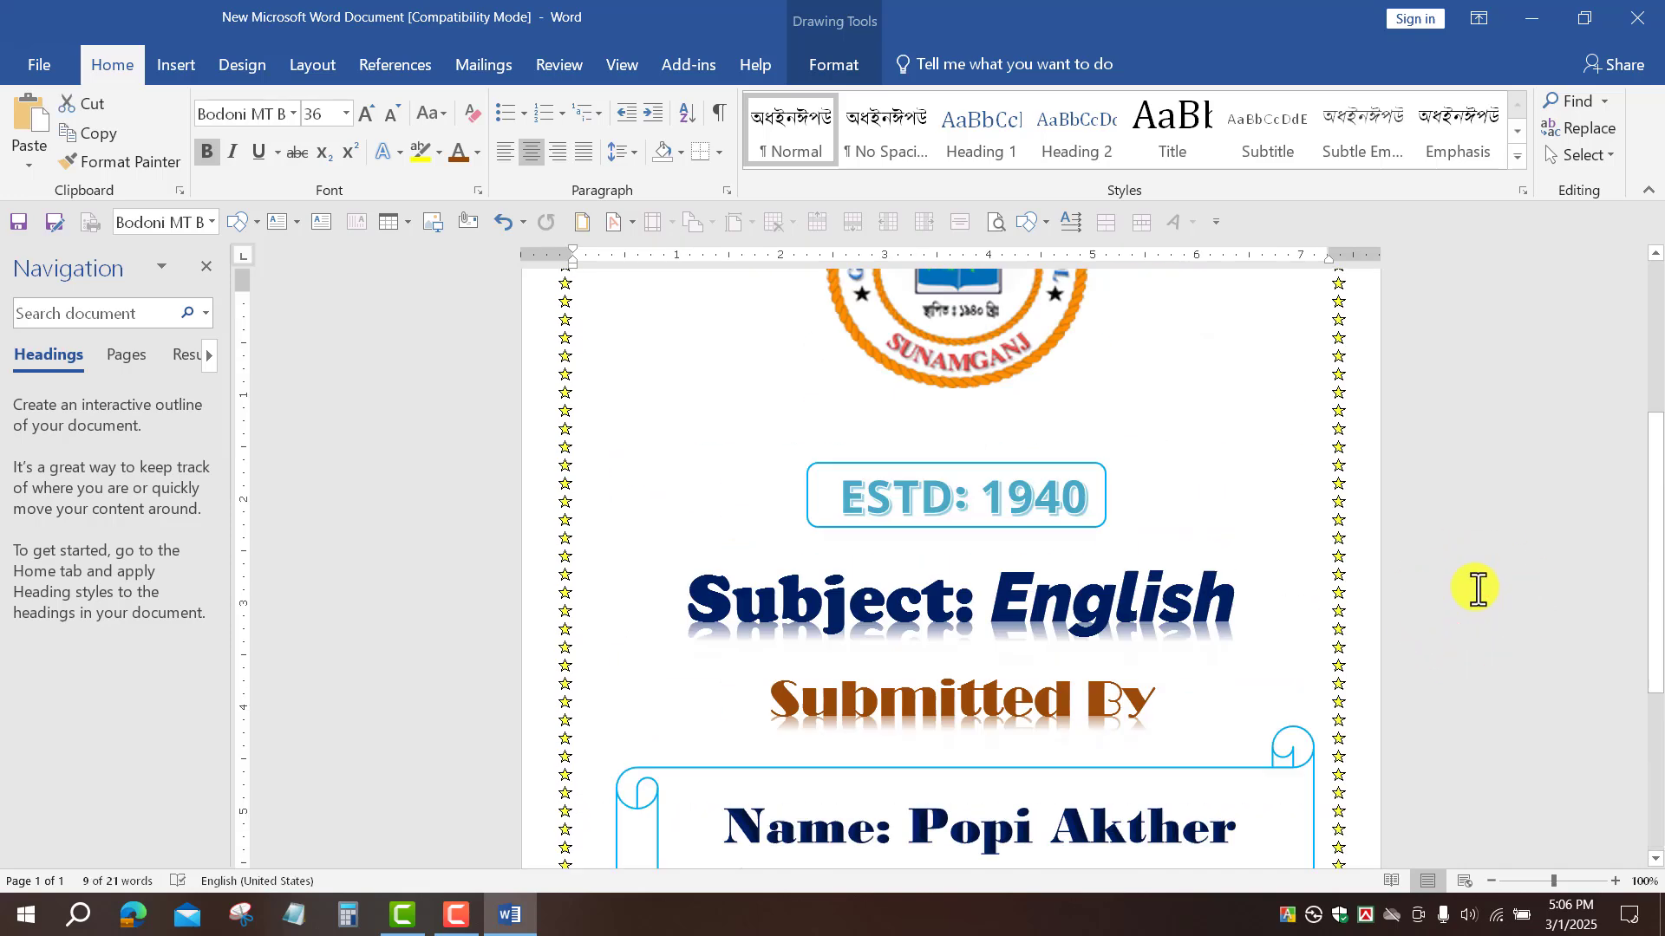
pyautogui.scroll(-6, 1030, 662)
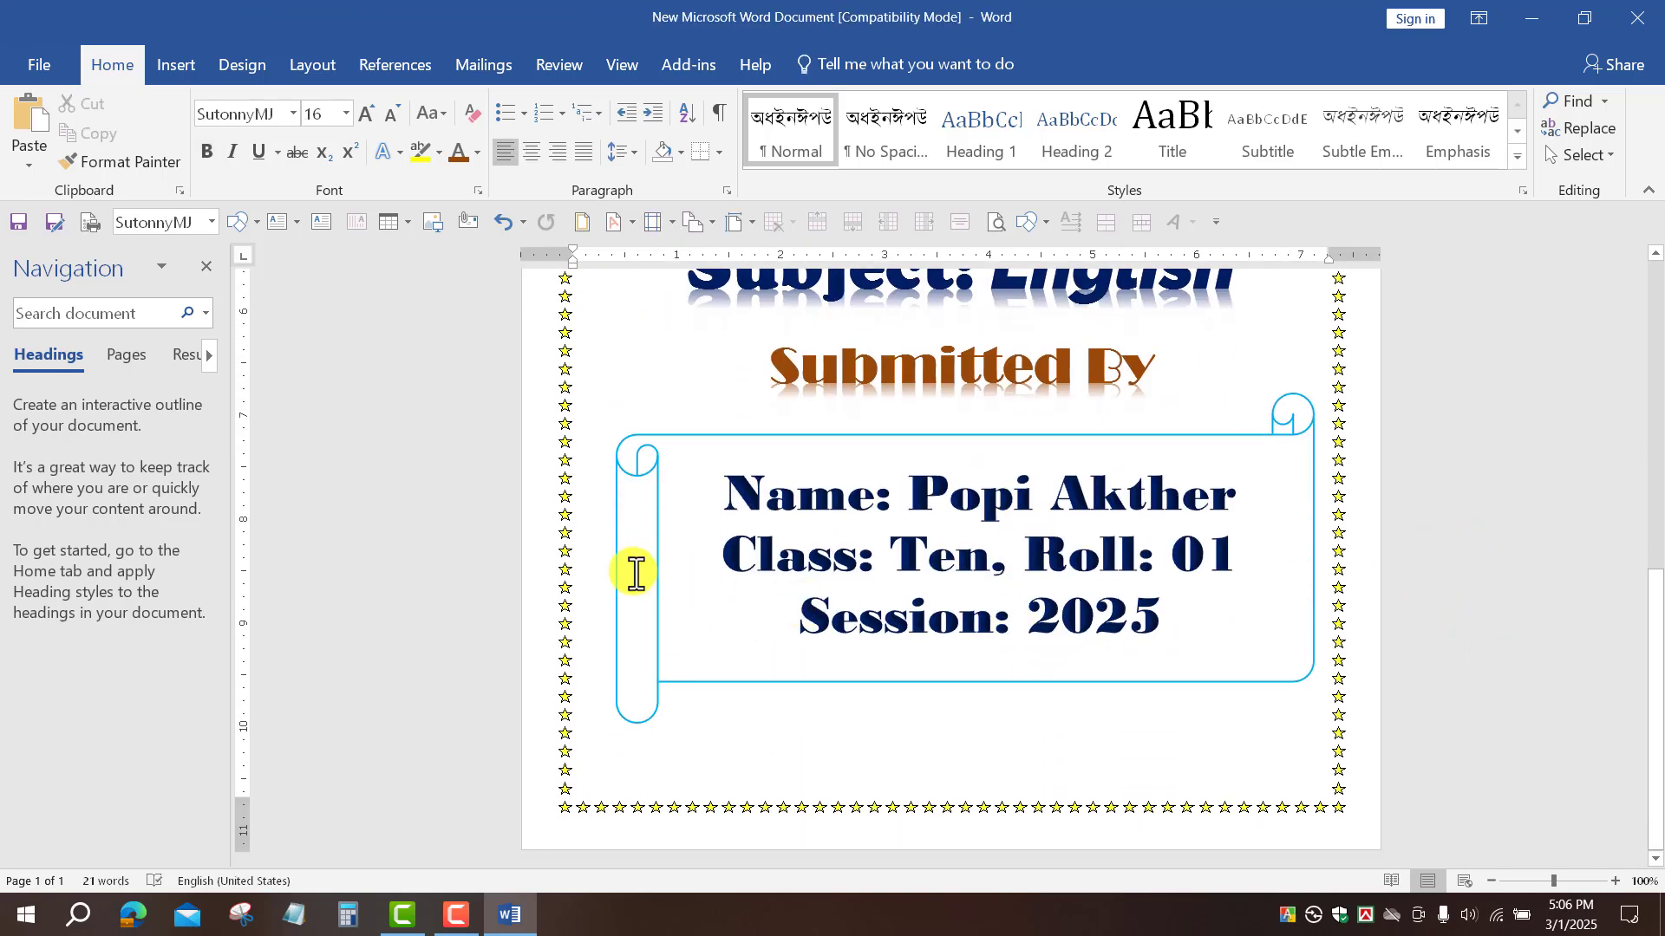
pyautogui.scroll(6, 1292, 512)
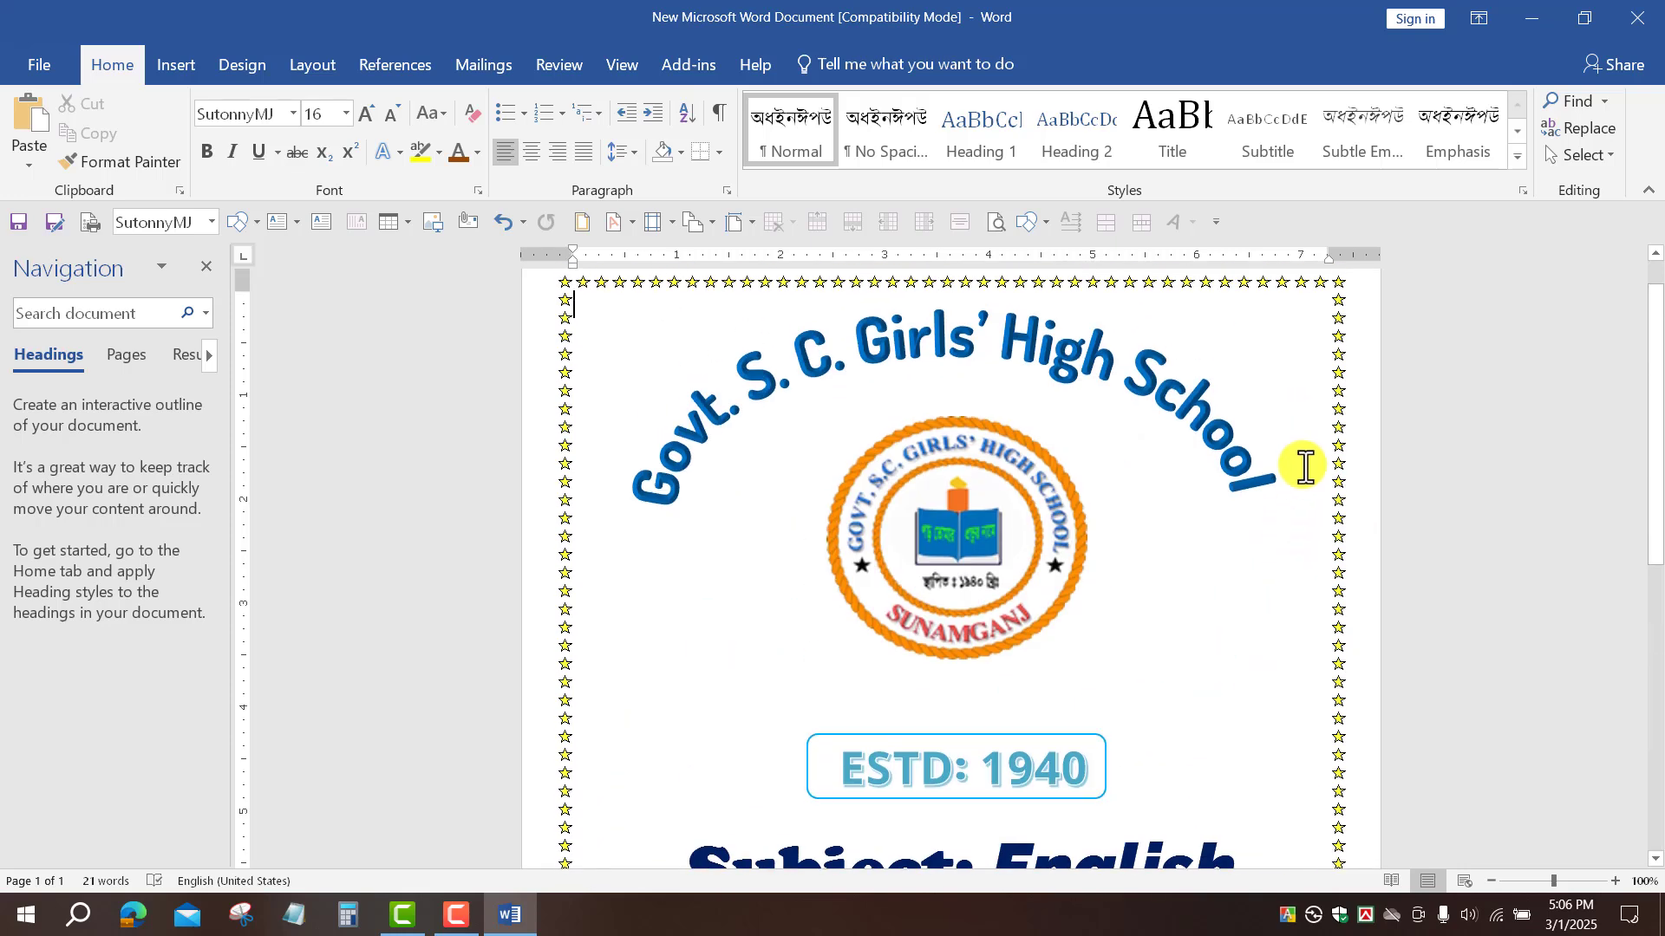
pyautogui.scroll(-5, 1240, 621)
pyautogui.scroll(-1, 1239, 620)
# Step: Shift the scroll banner and its details text slightly left within the border
pyautogui.moveTo(1251, 515)
pyautogui.mouseDown()
pyautogui.moveTo(1232, 520)
pyautogui.moveTo(1264, 538)
pyautogui.mouseUp()
pyautogui.click(1103, 642)
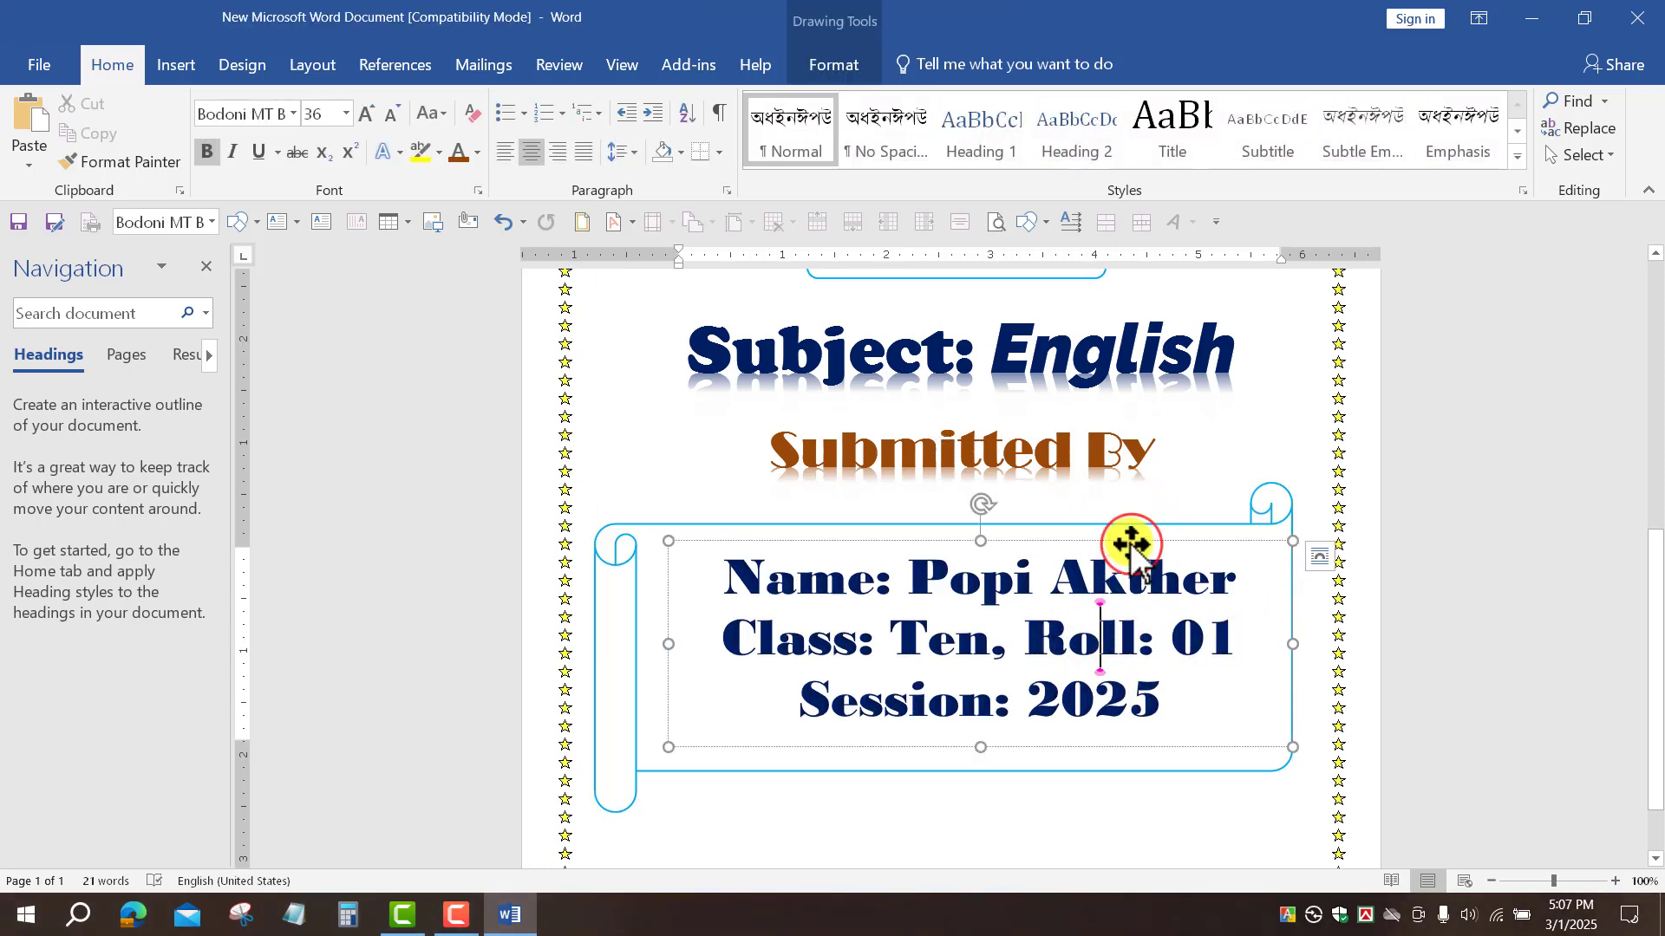
pyautogui.moveTo(1132, 543); pyautogui.dragTo(1114, 545)
pyautogui.click(1494, 631)
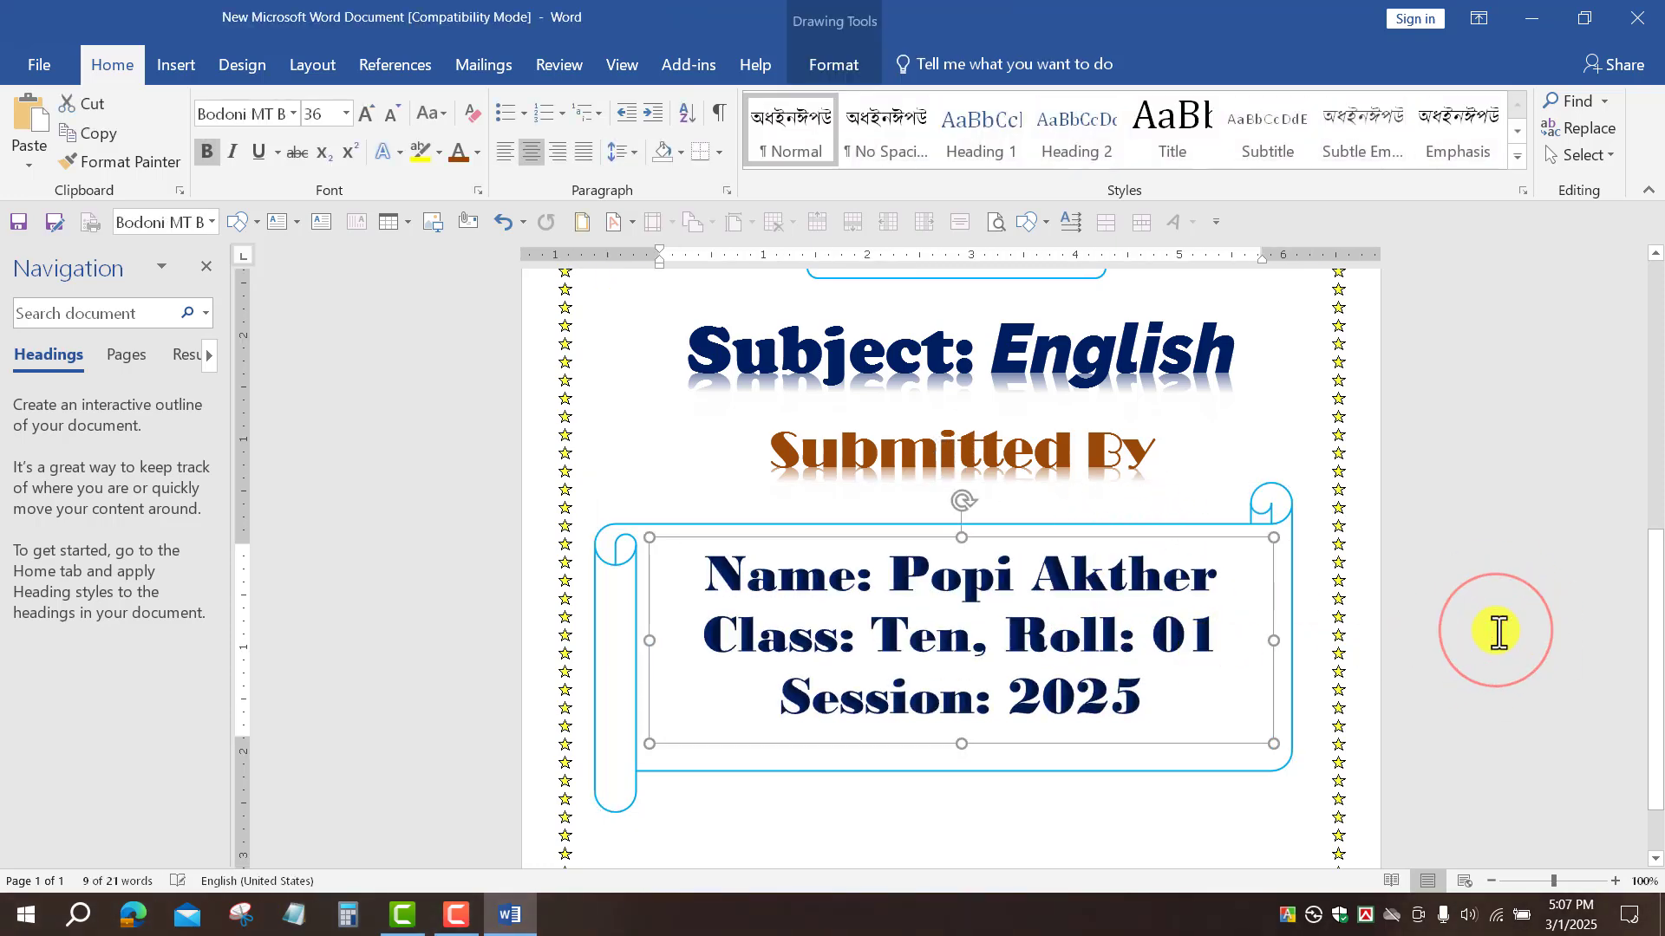
pyautogui.scroll(10, 1494, 631)
pyautogui.scroll(-10, 1499, 632)
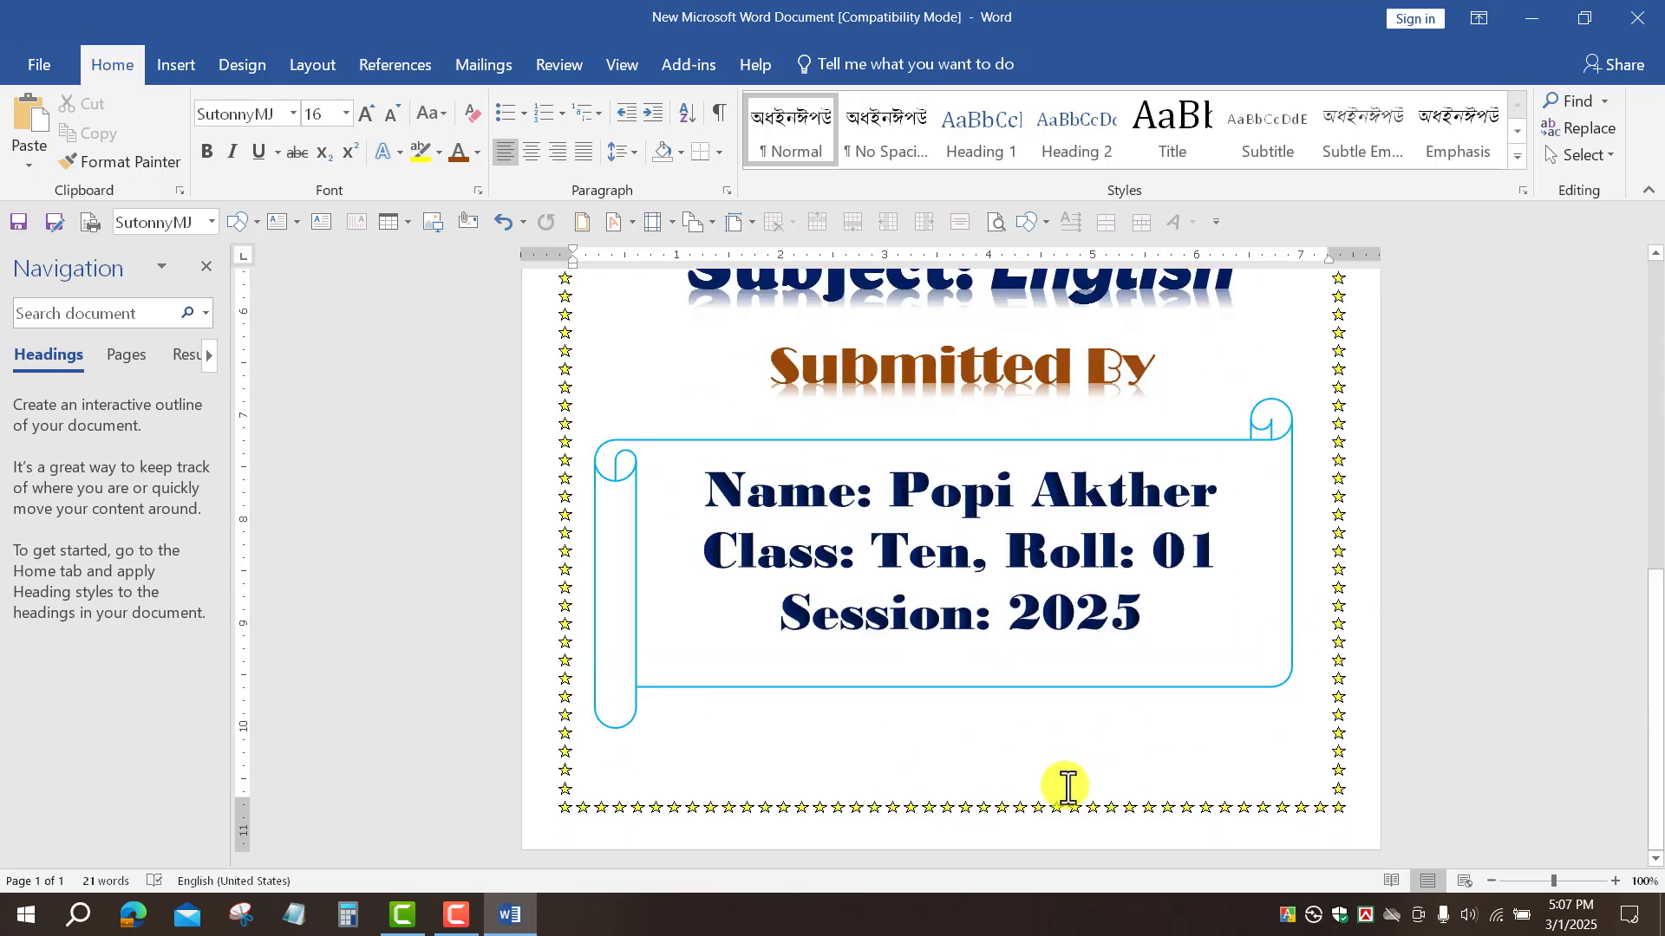
pyautogui.scroll(3, 1003, 757)
pyautogui.scroll(-3, 1003, 757)
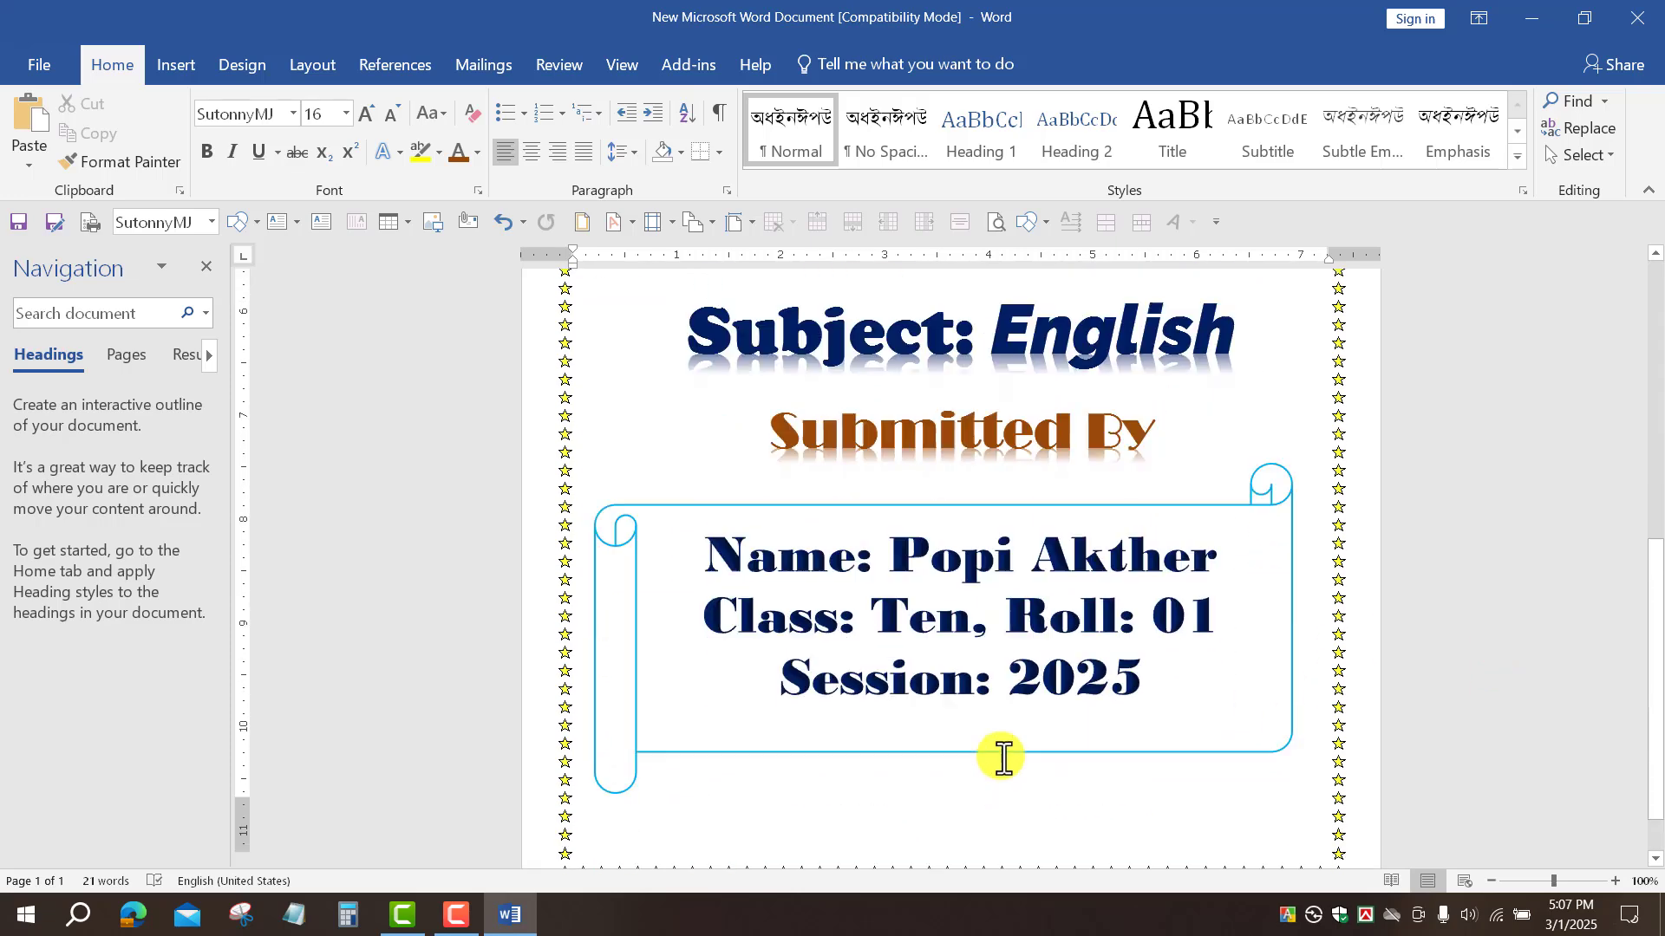
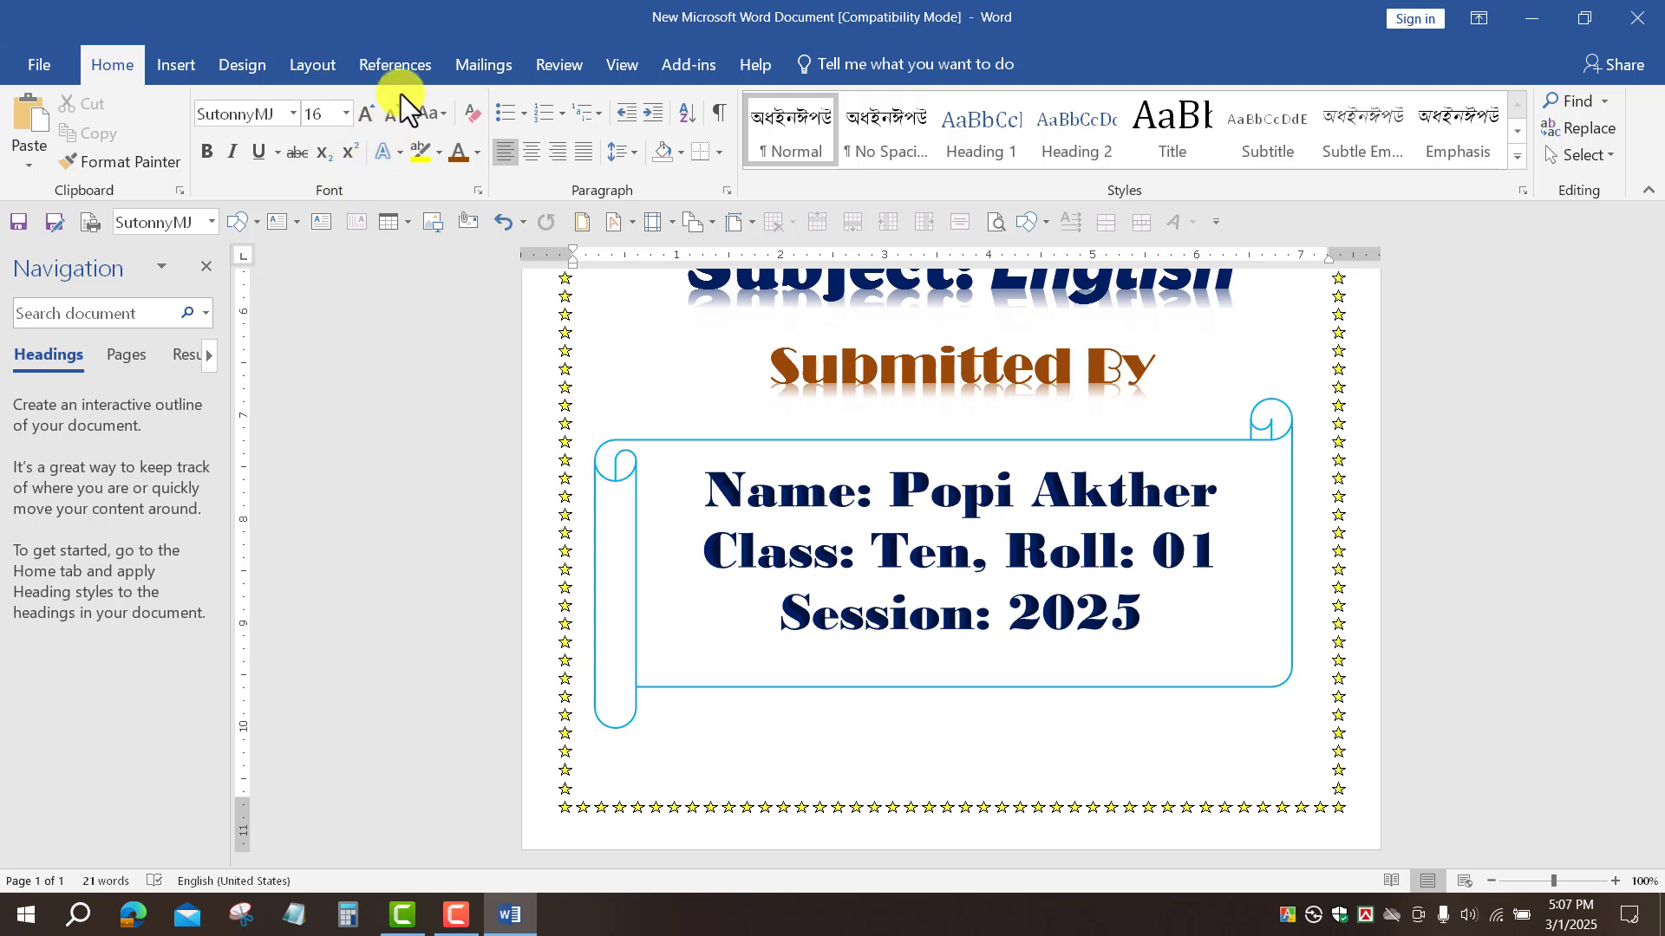
# Step: Draw a Curved and Tilted Down ribbon banner below the student-details scroll
pyautogui.click(166, 66)
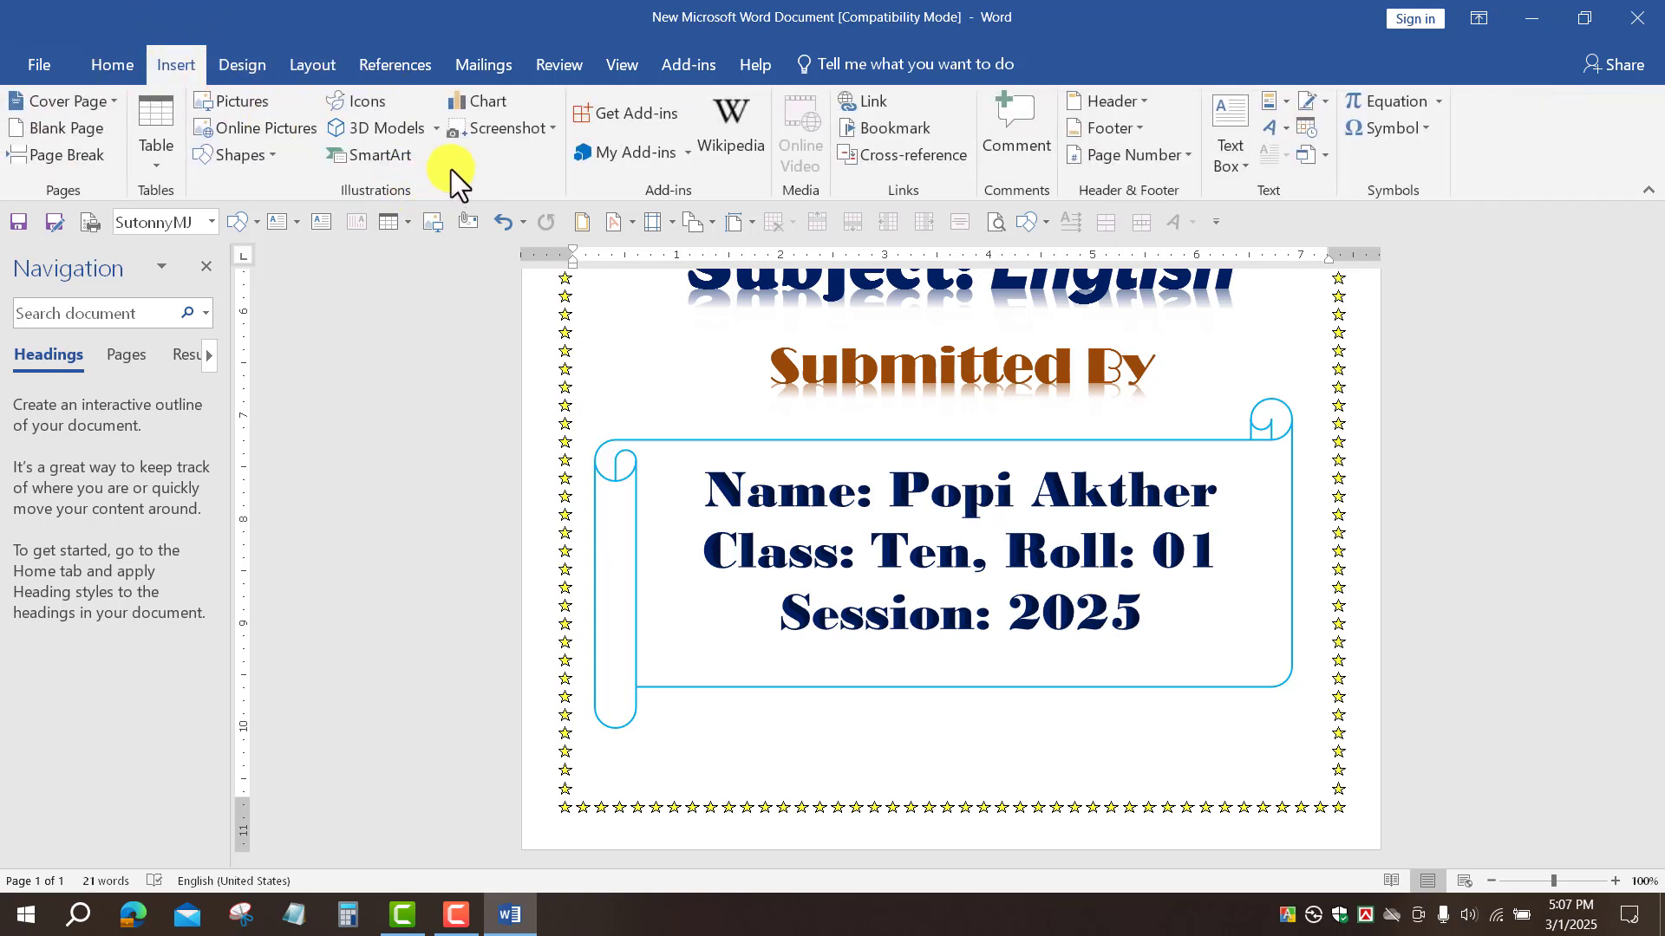
pyautogui.click(263, 153)
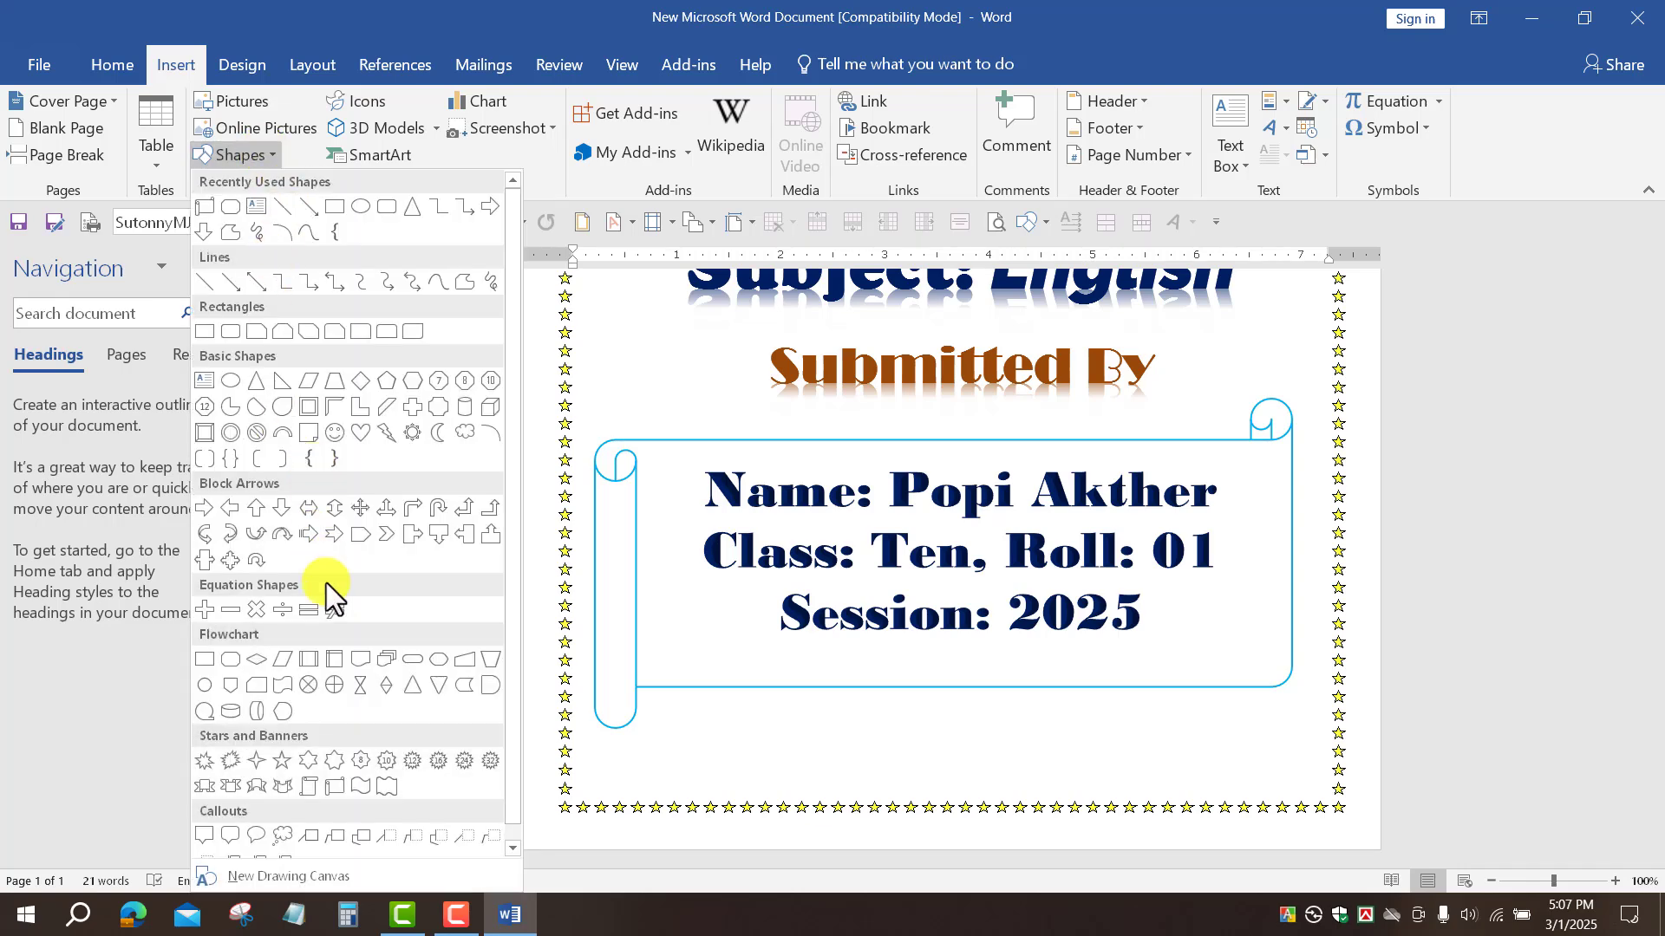
pyautogui.click(281, 788)
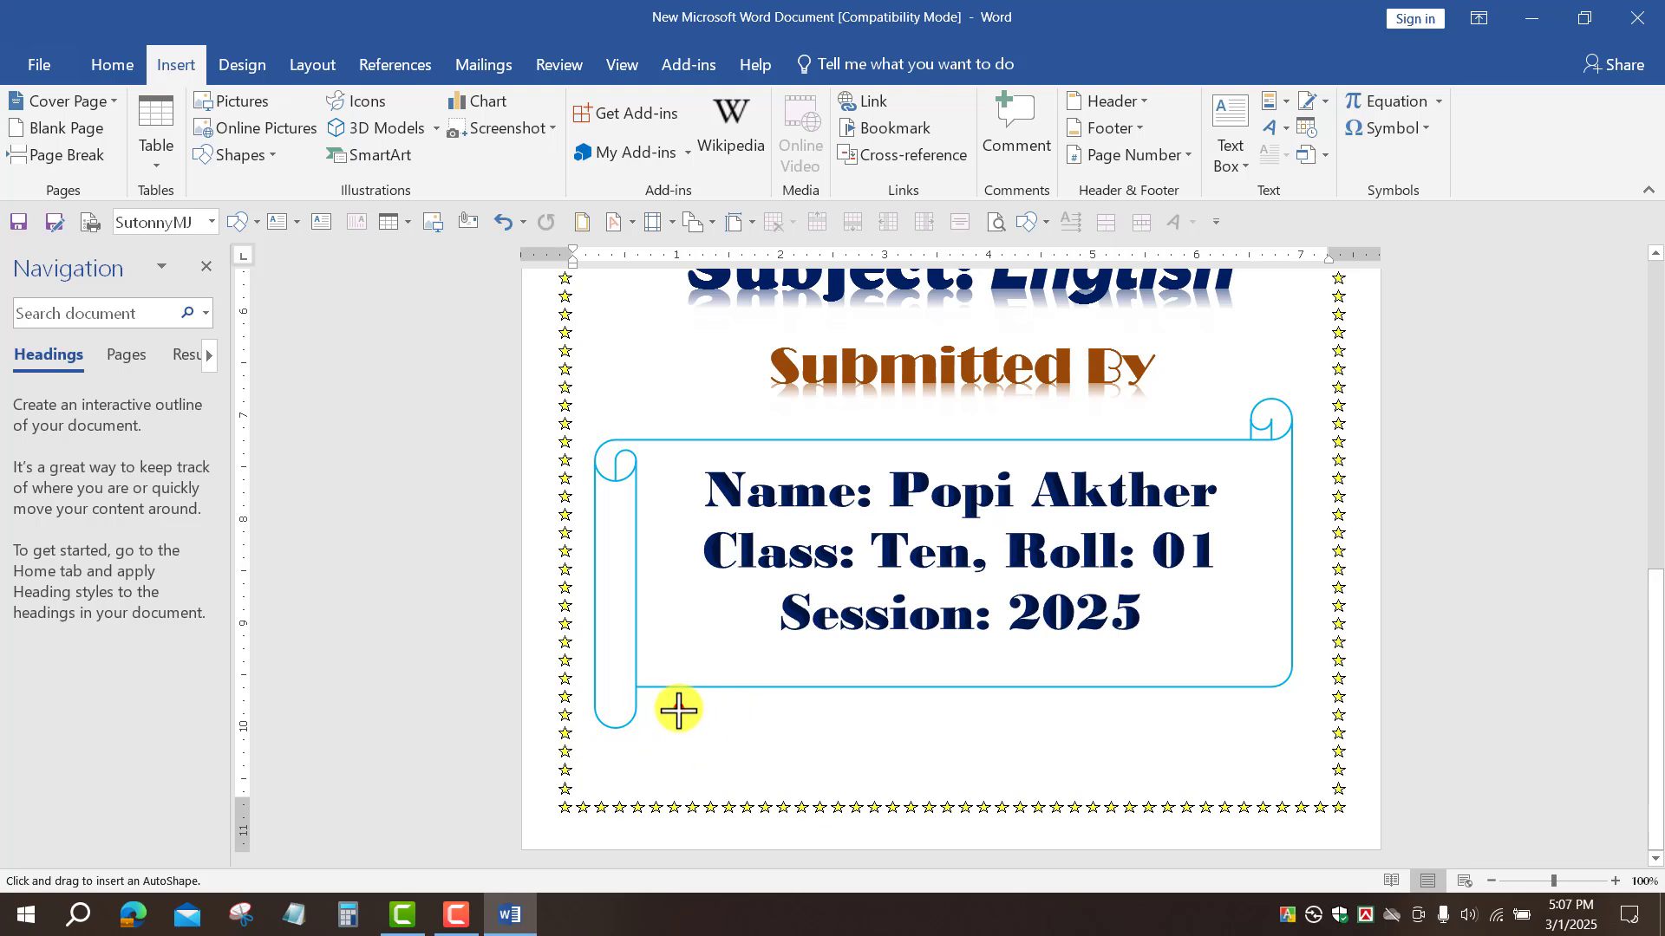
pyautogui.moveTo(676, 706); pyautogui.dragTo(1208, 763)
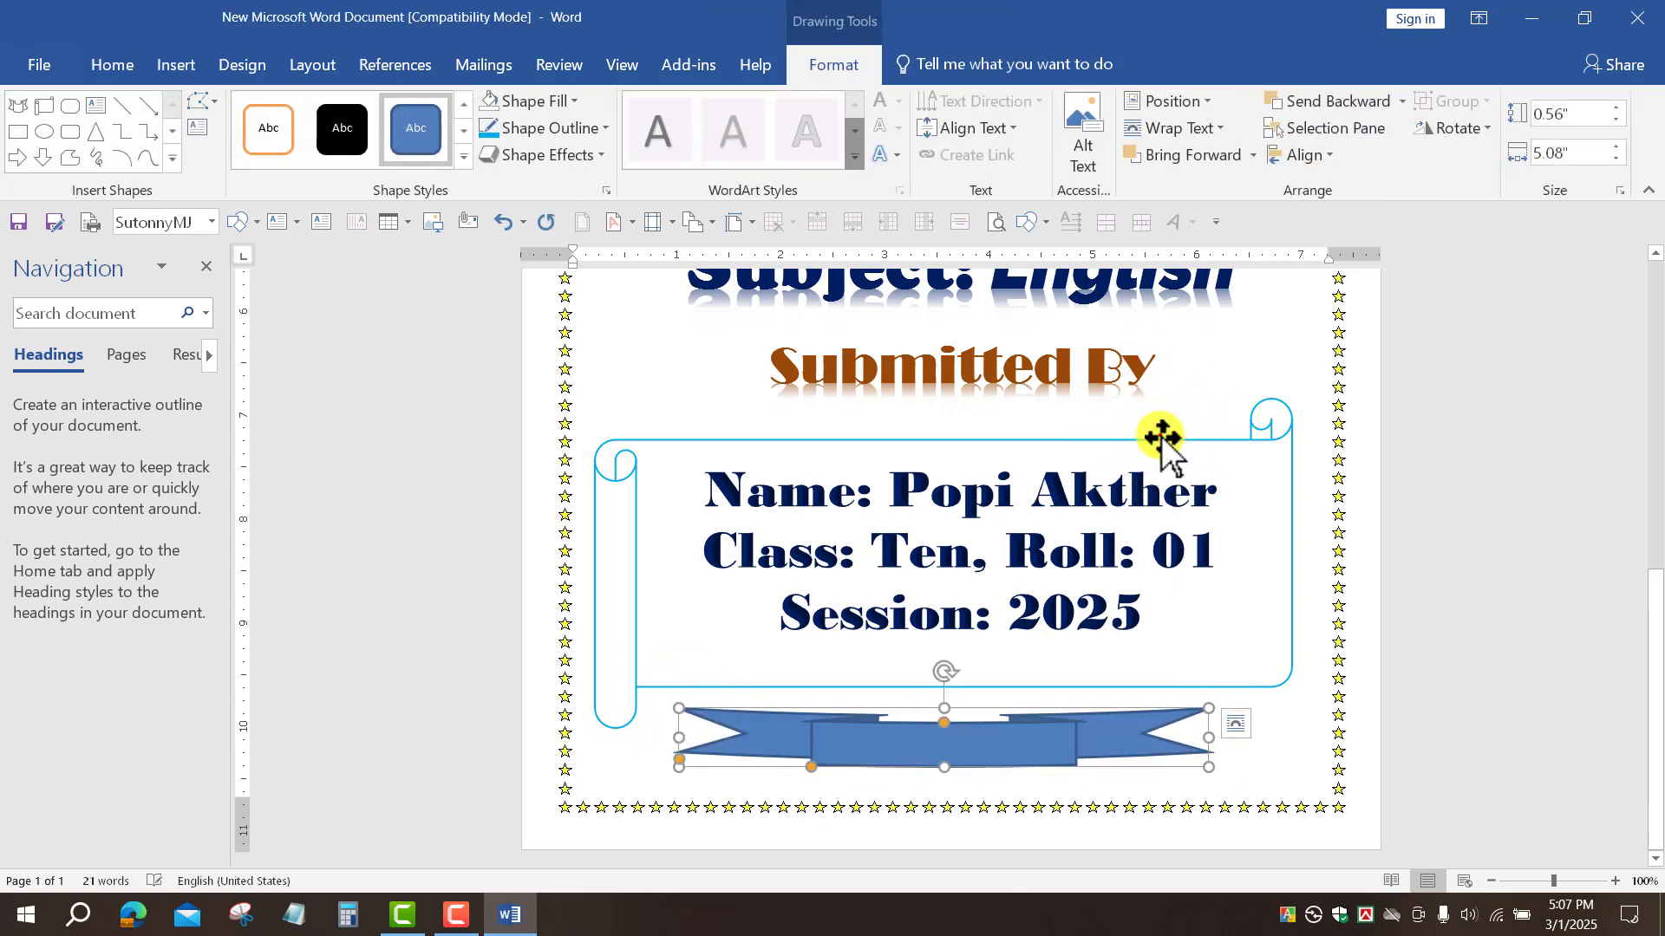
# Step: Set the ribbon banner to No Fill so only its outline remains
pyautogui.click(1159, 486)
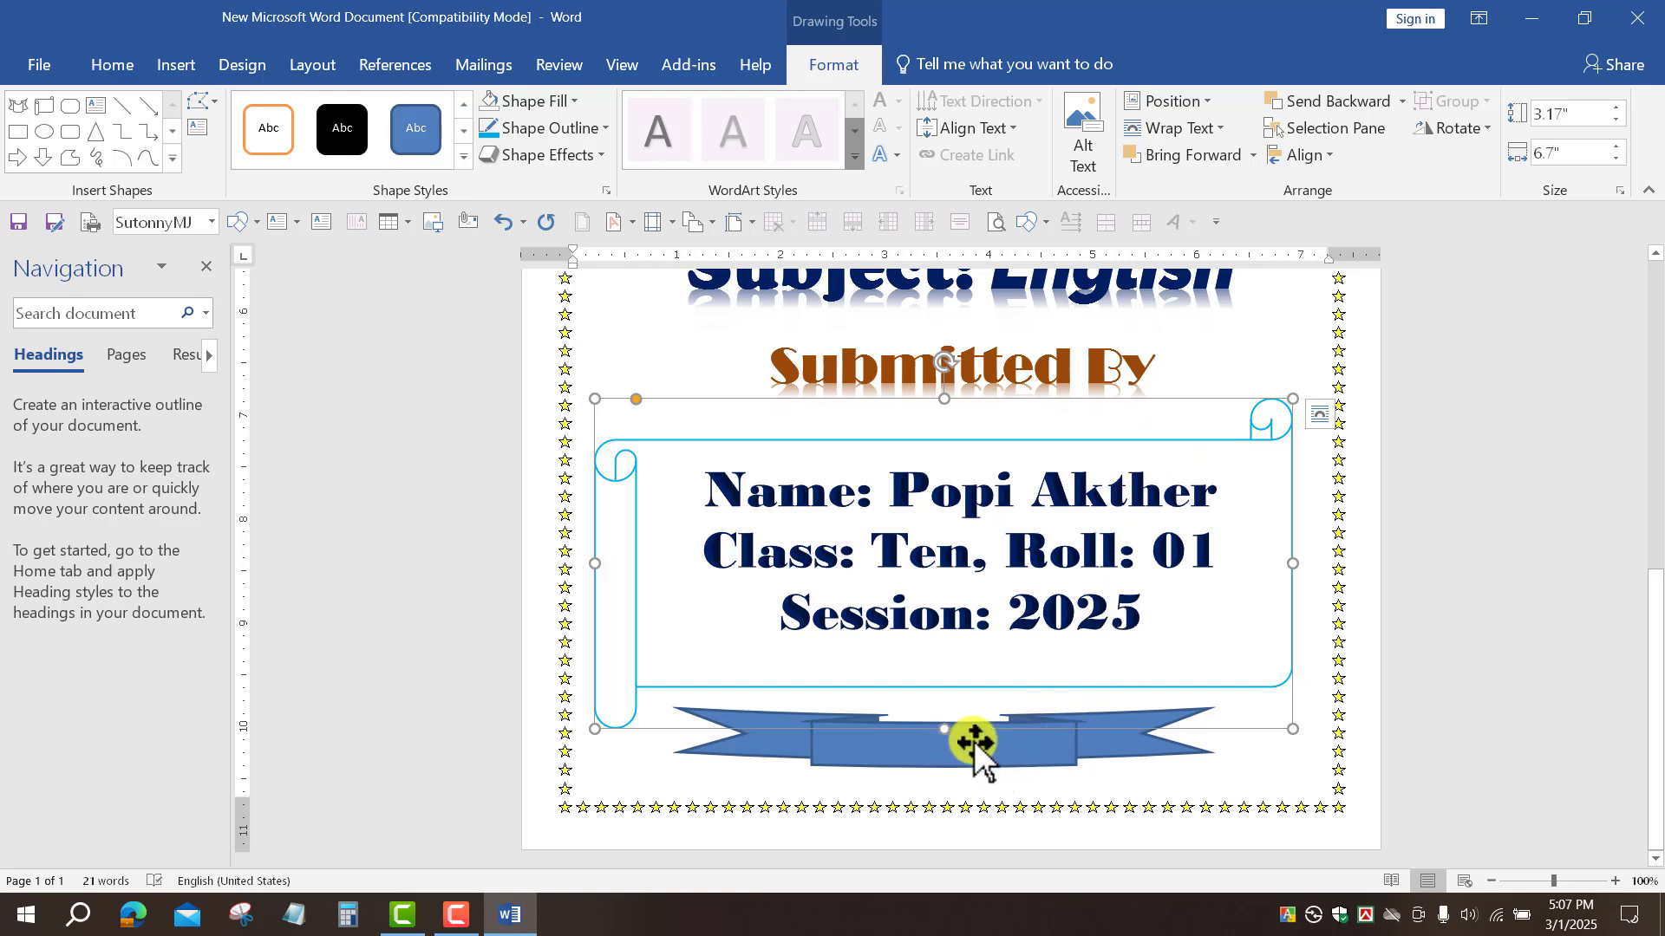
pyautogui.click(1042, 733)
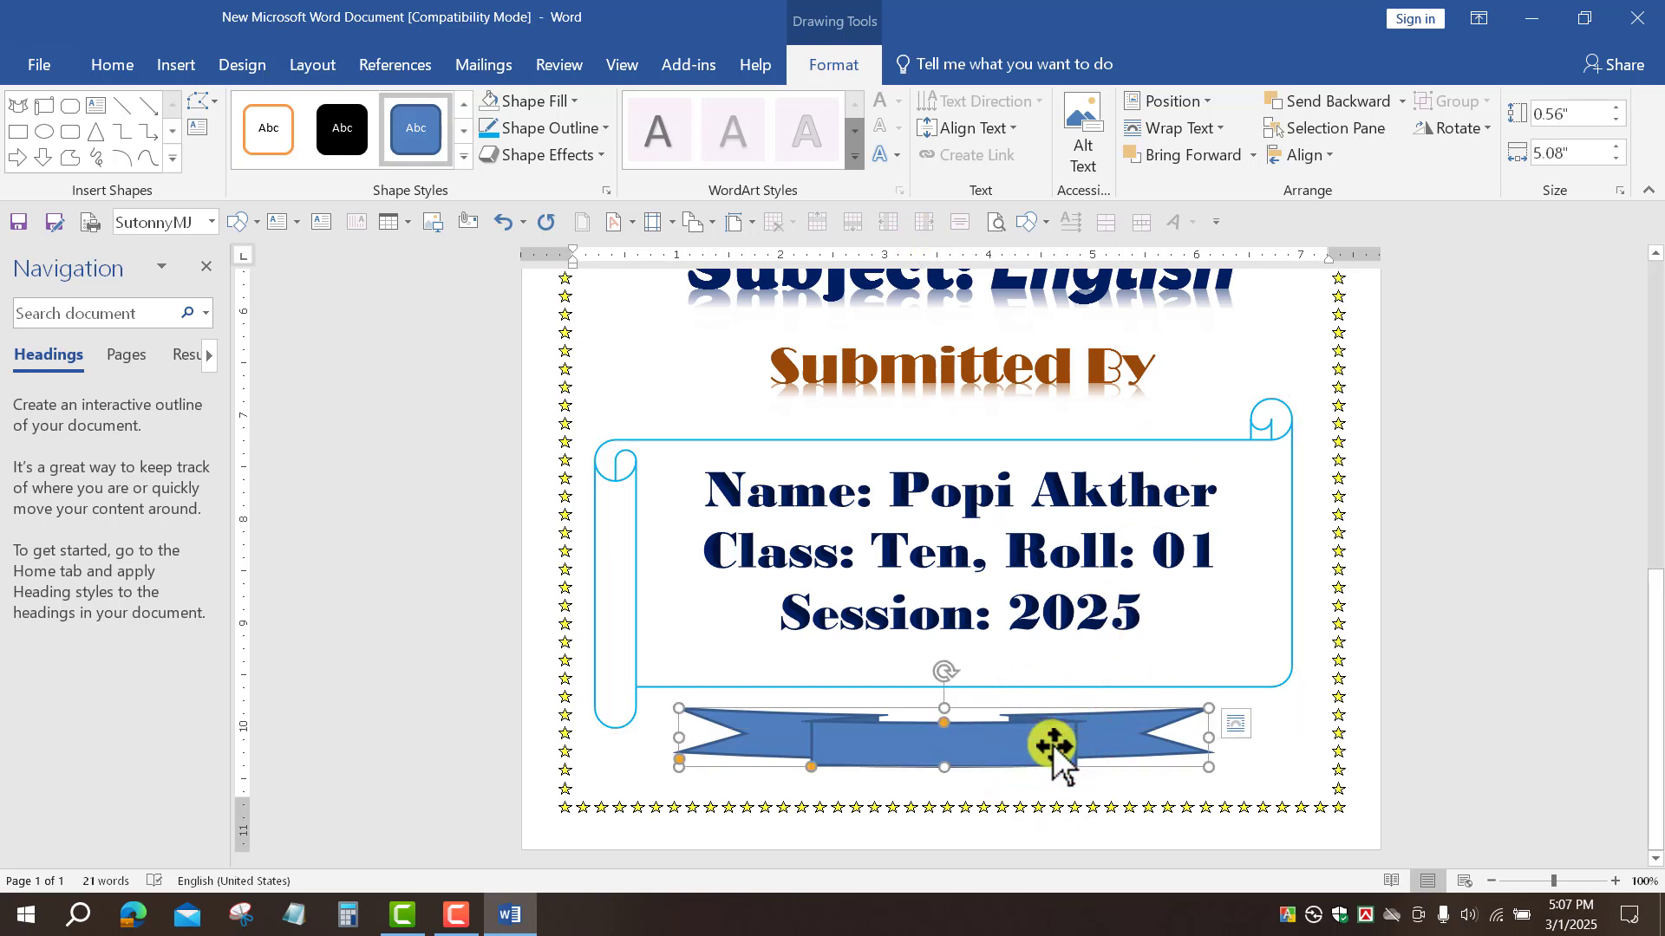
pyautogui.click(524, 104)
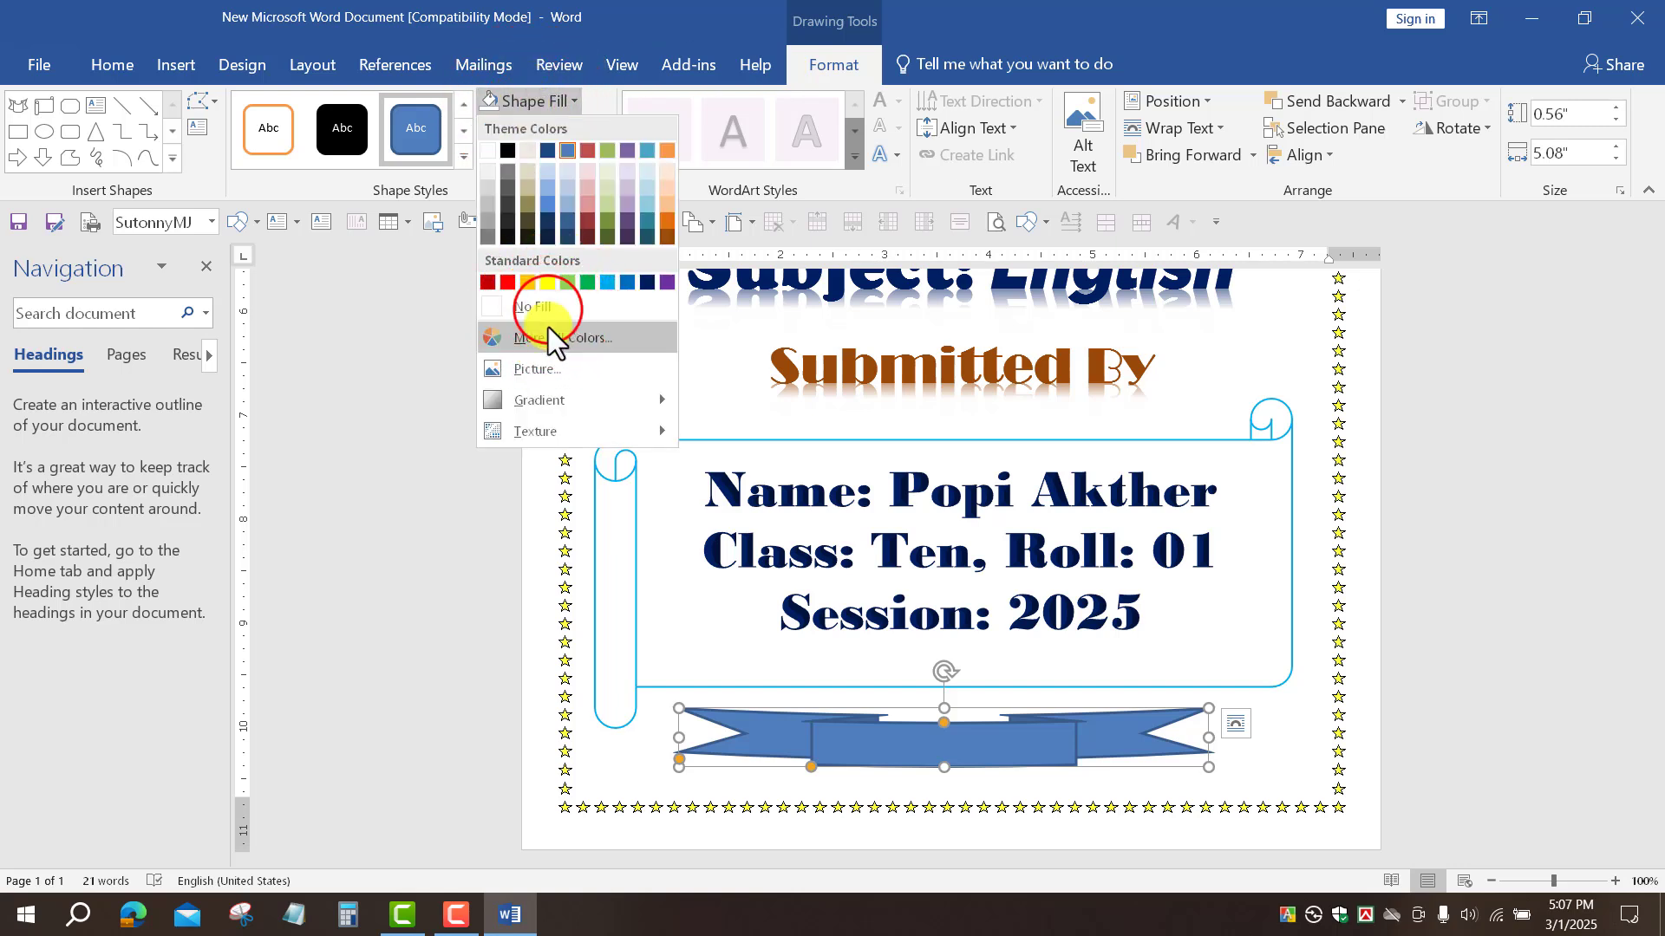
pyautogui.click(548, 310)
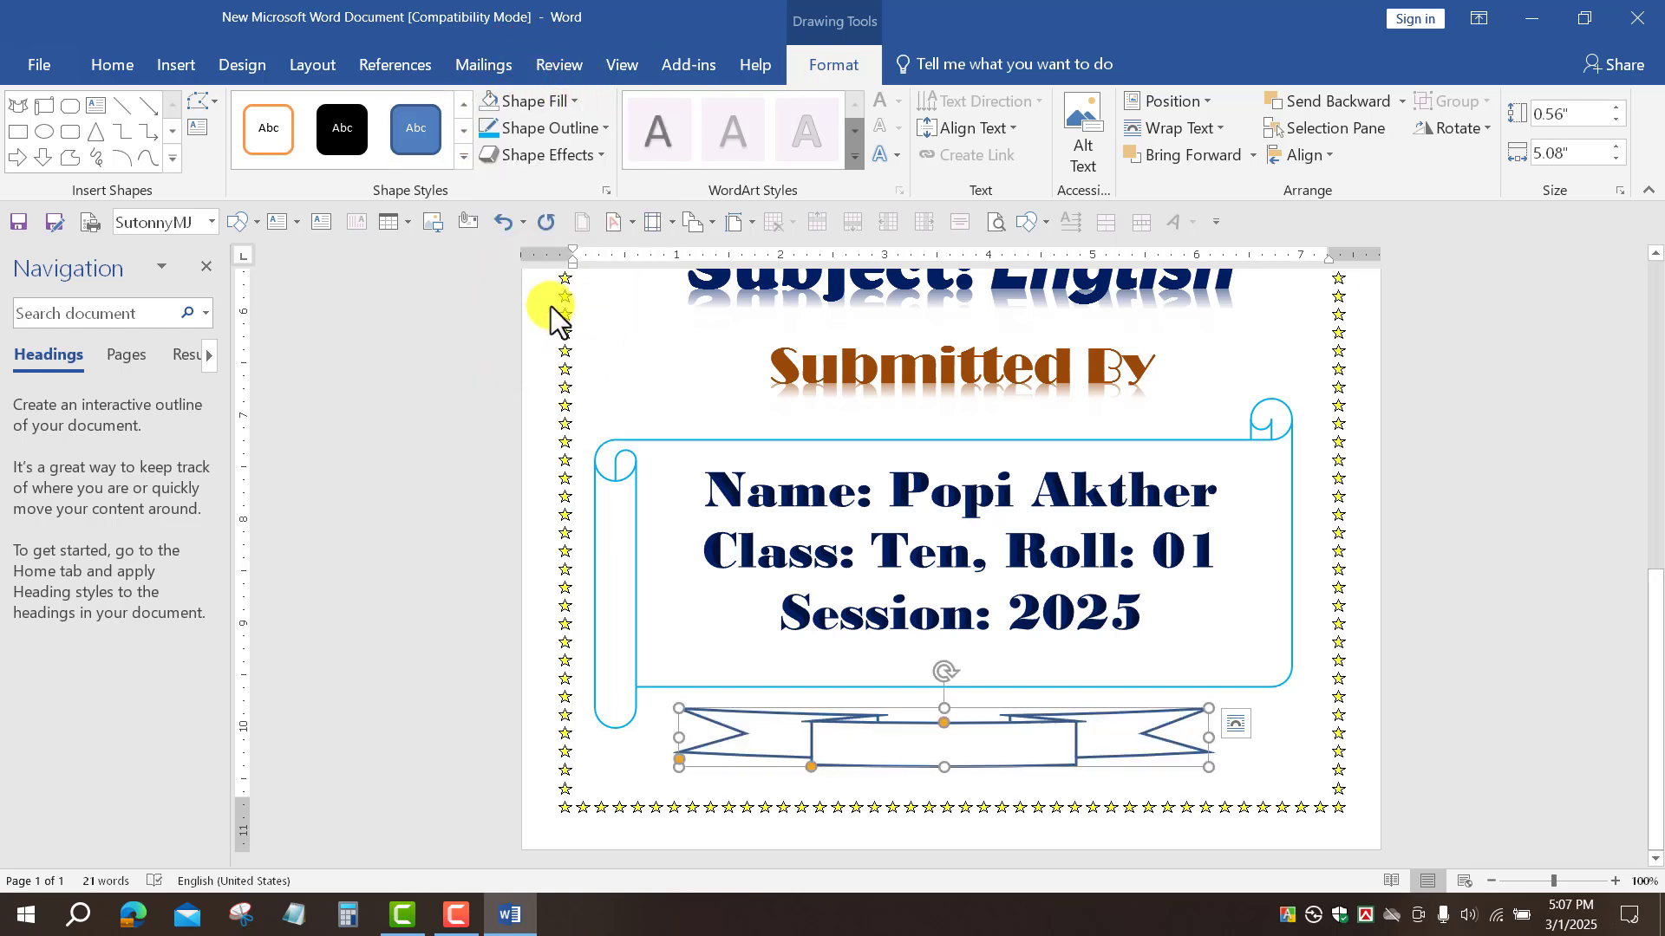
pyautogui.click(959, 744)
pyautogui.scroll(3, 963, 746)
pyautogui.click(963, 744)
pyautogui.scroll(8, 964, 733)
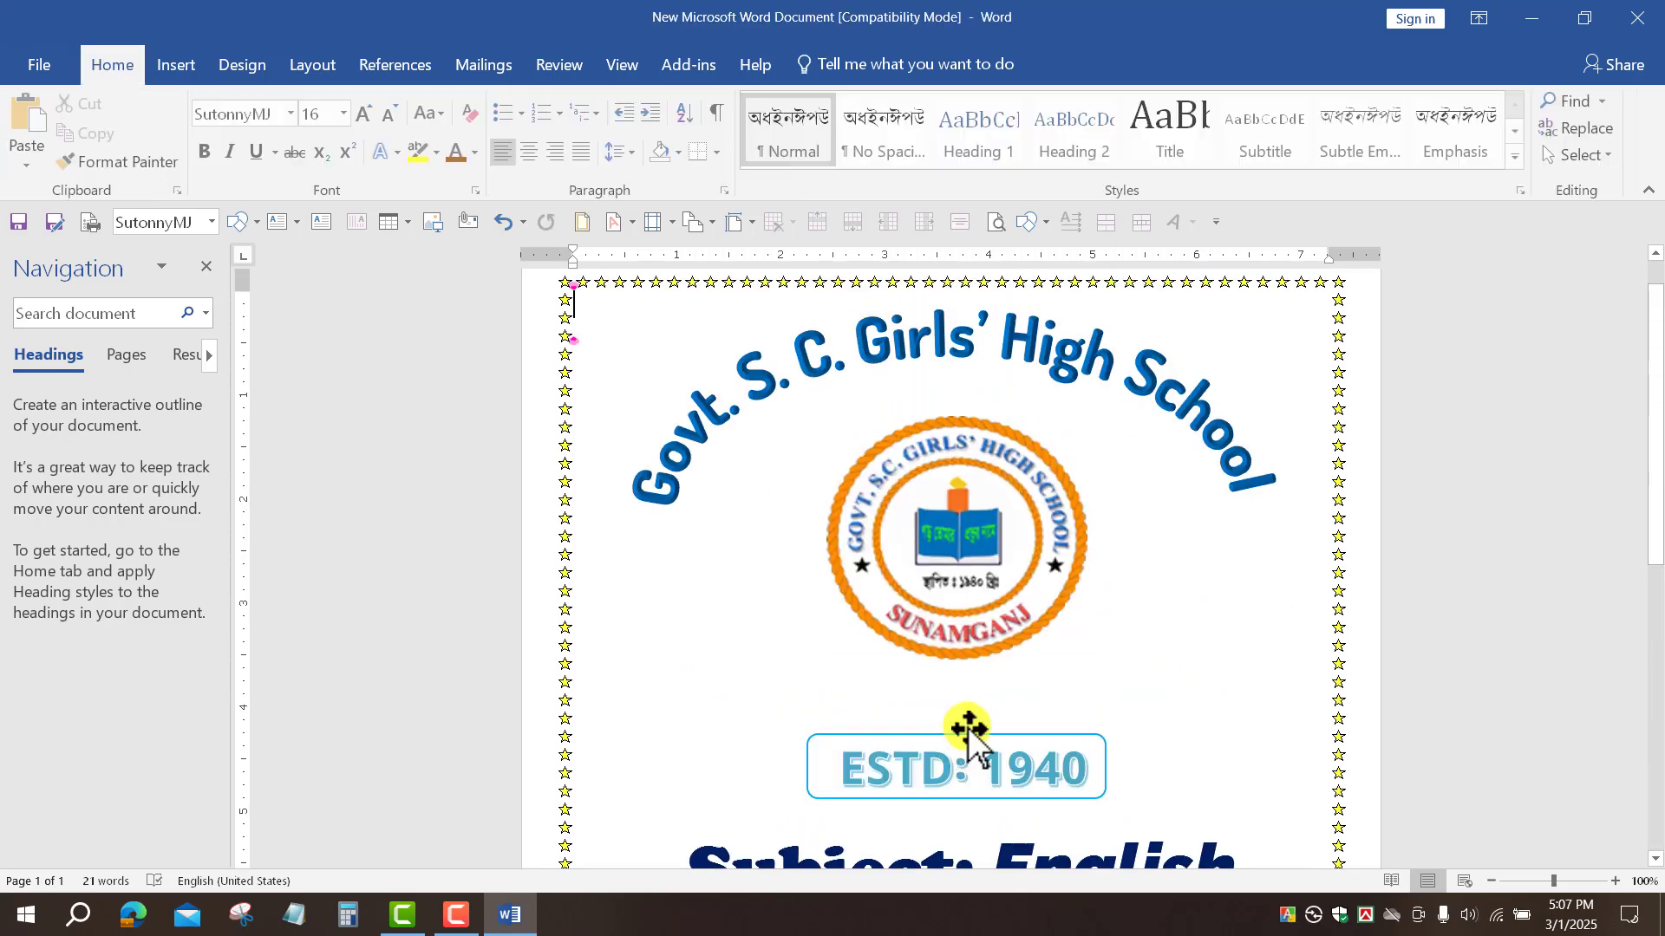
pyautogui.scroll(-11, 966, 702)
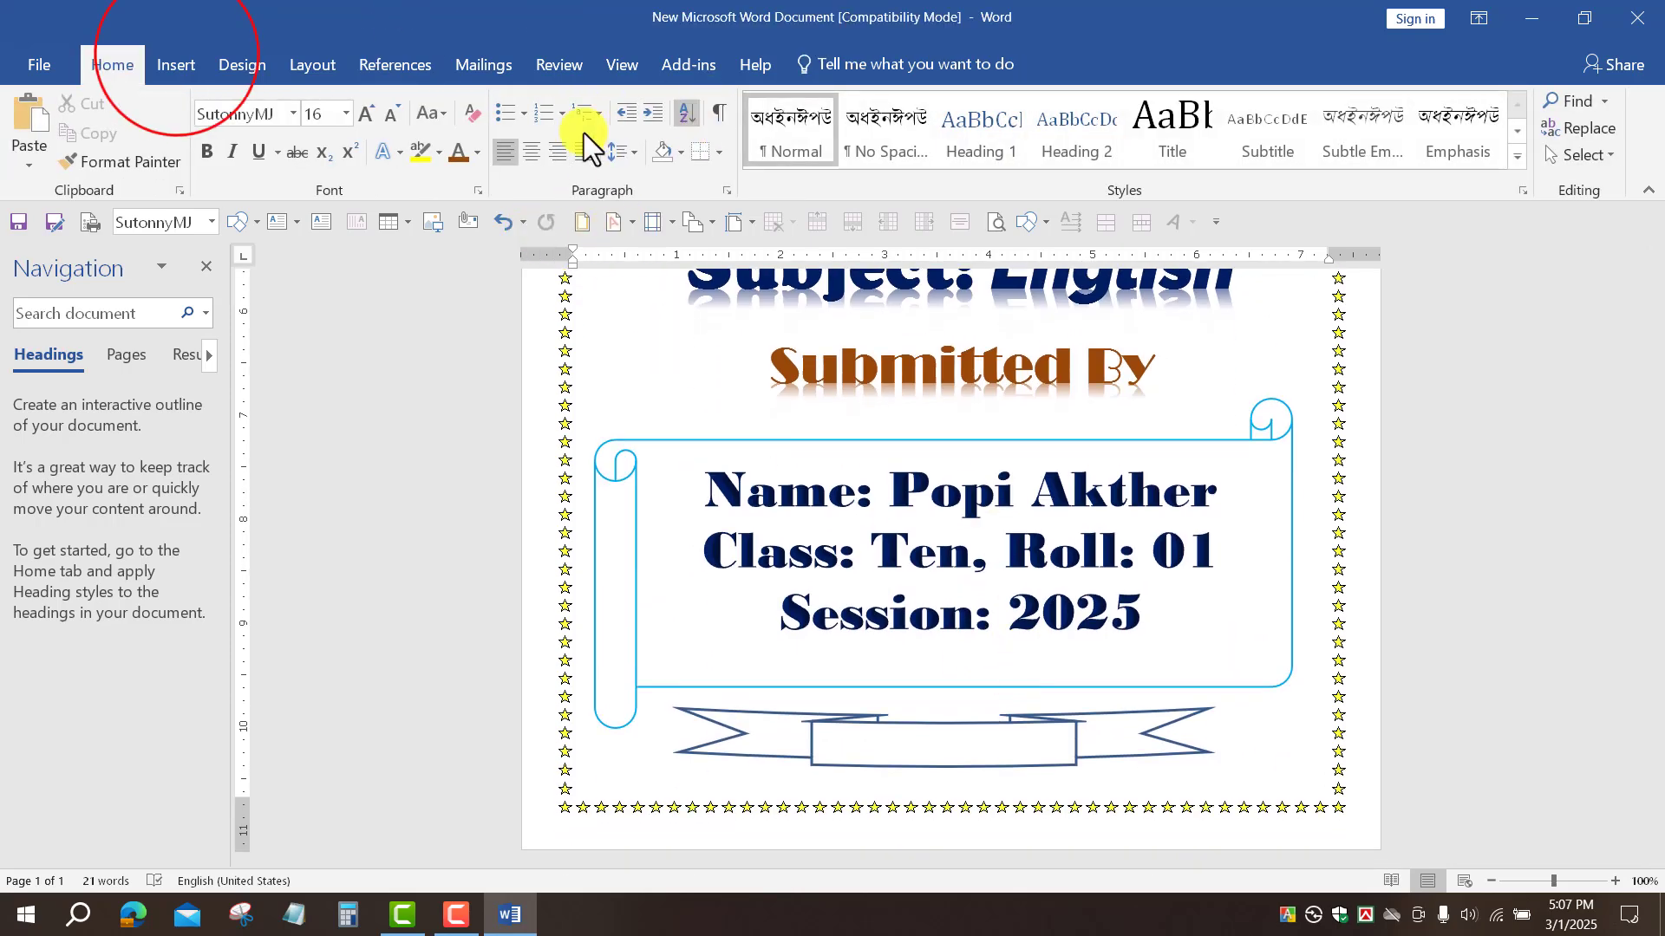
# Step: Insert a blue gradient WordArt and set its font to Bodoni MT Black
pyautogui.click(177, 55)
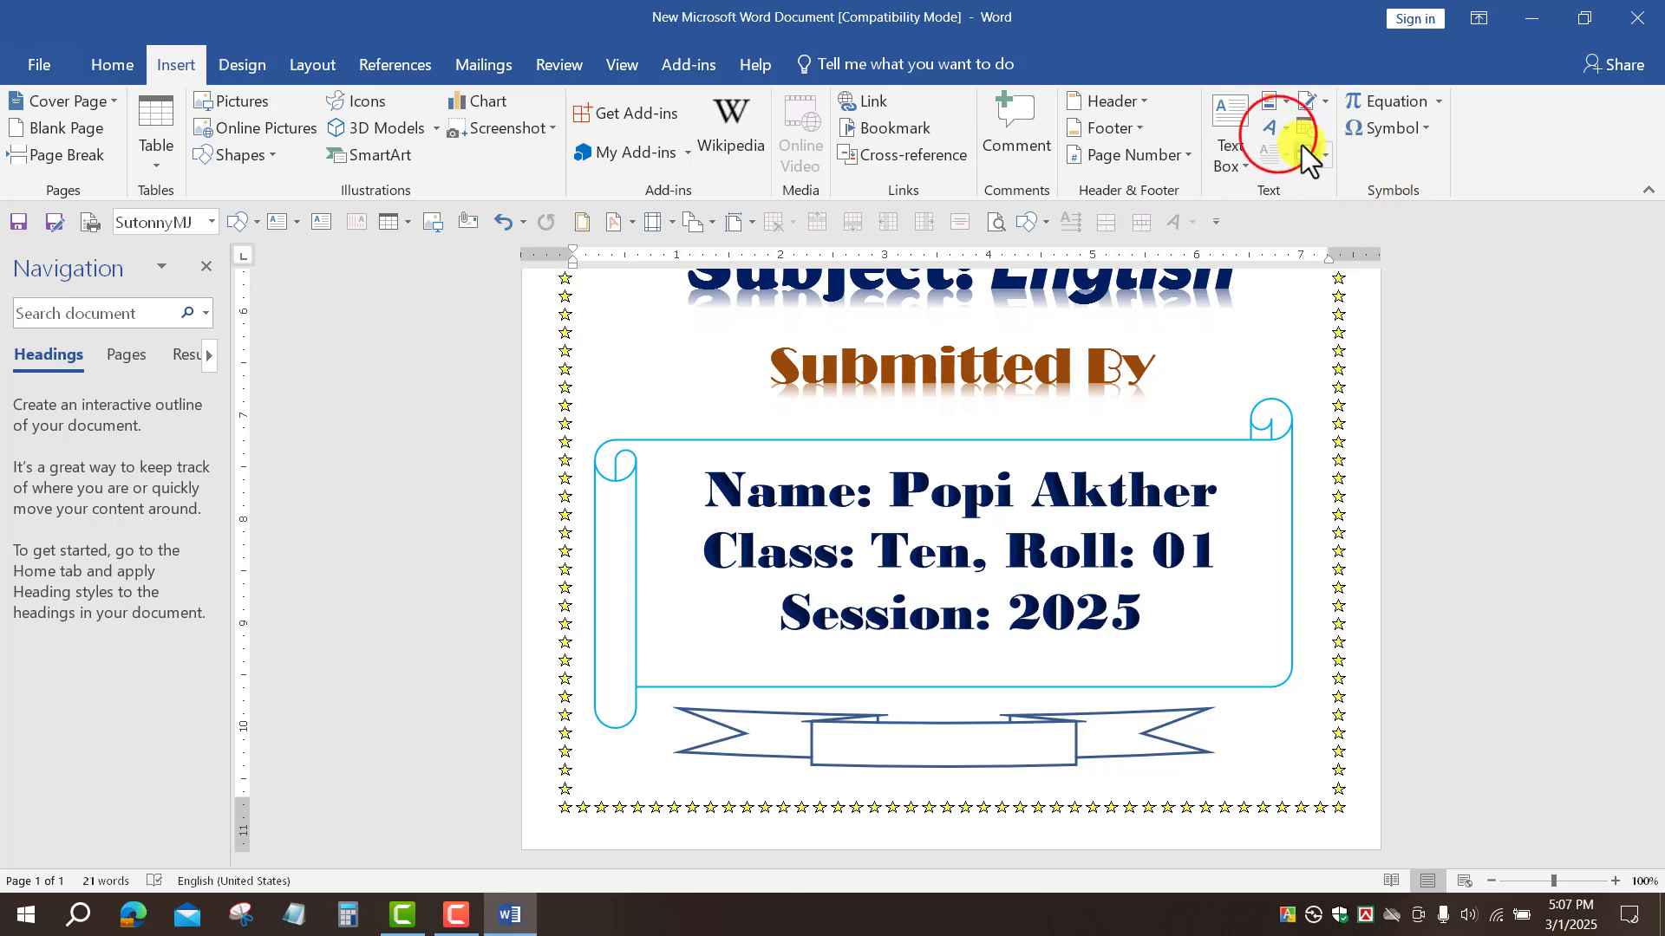
pyautogui.click(1278, 135)
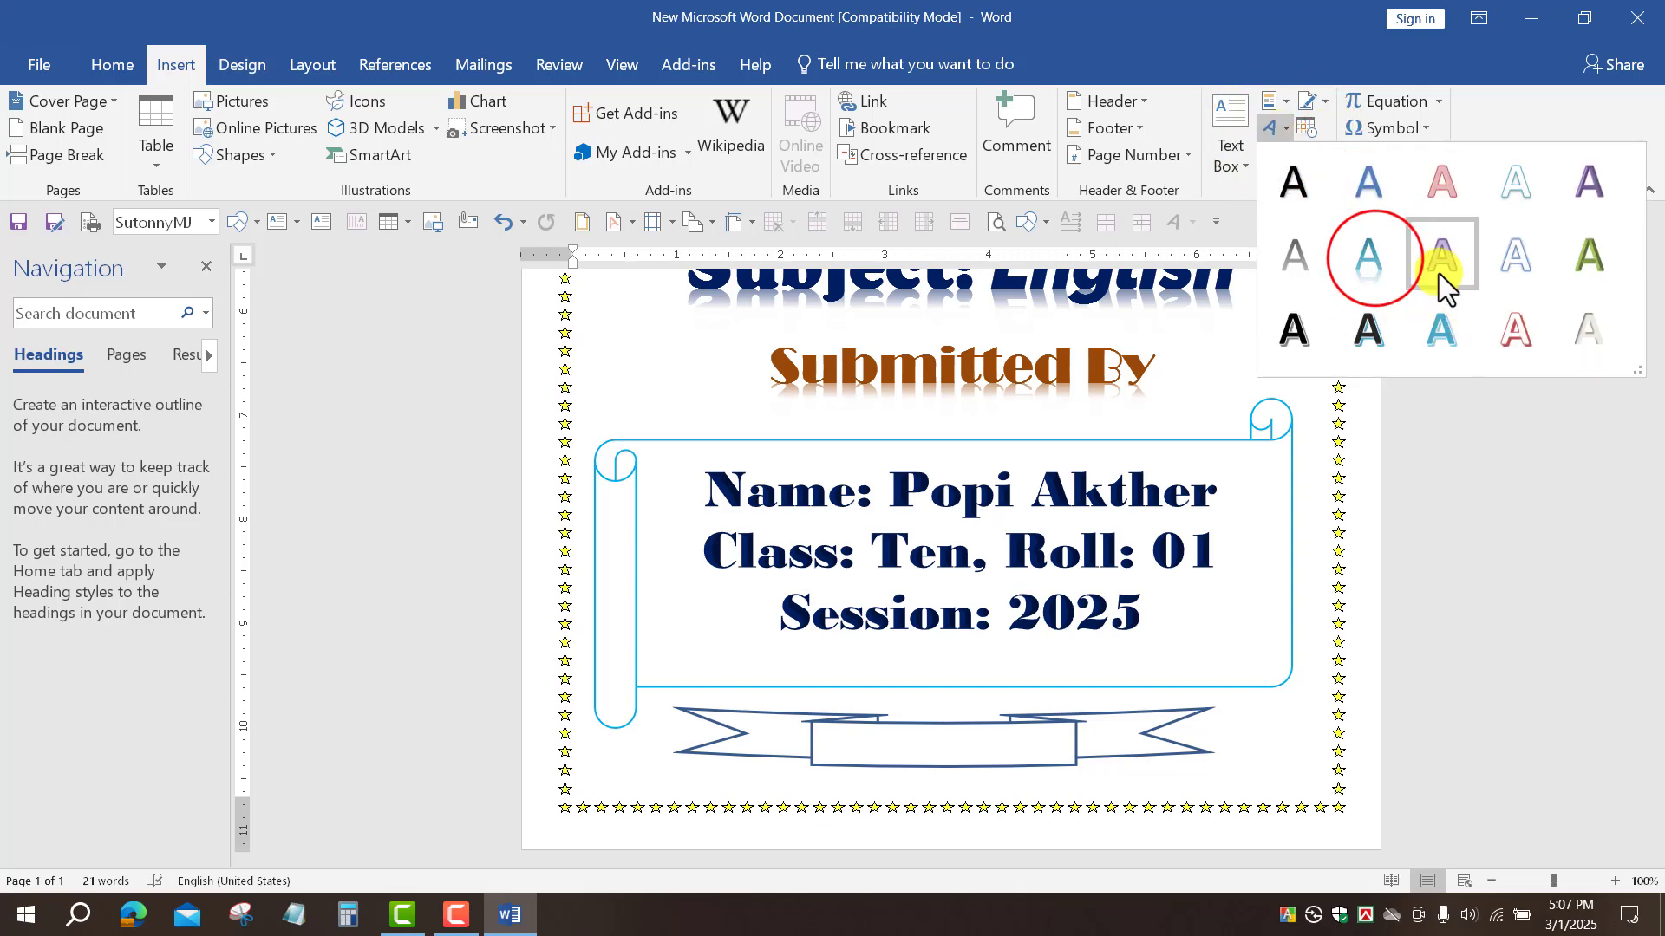
pyautogui.click(1375, 258)
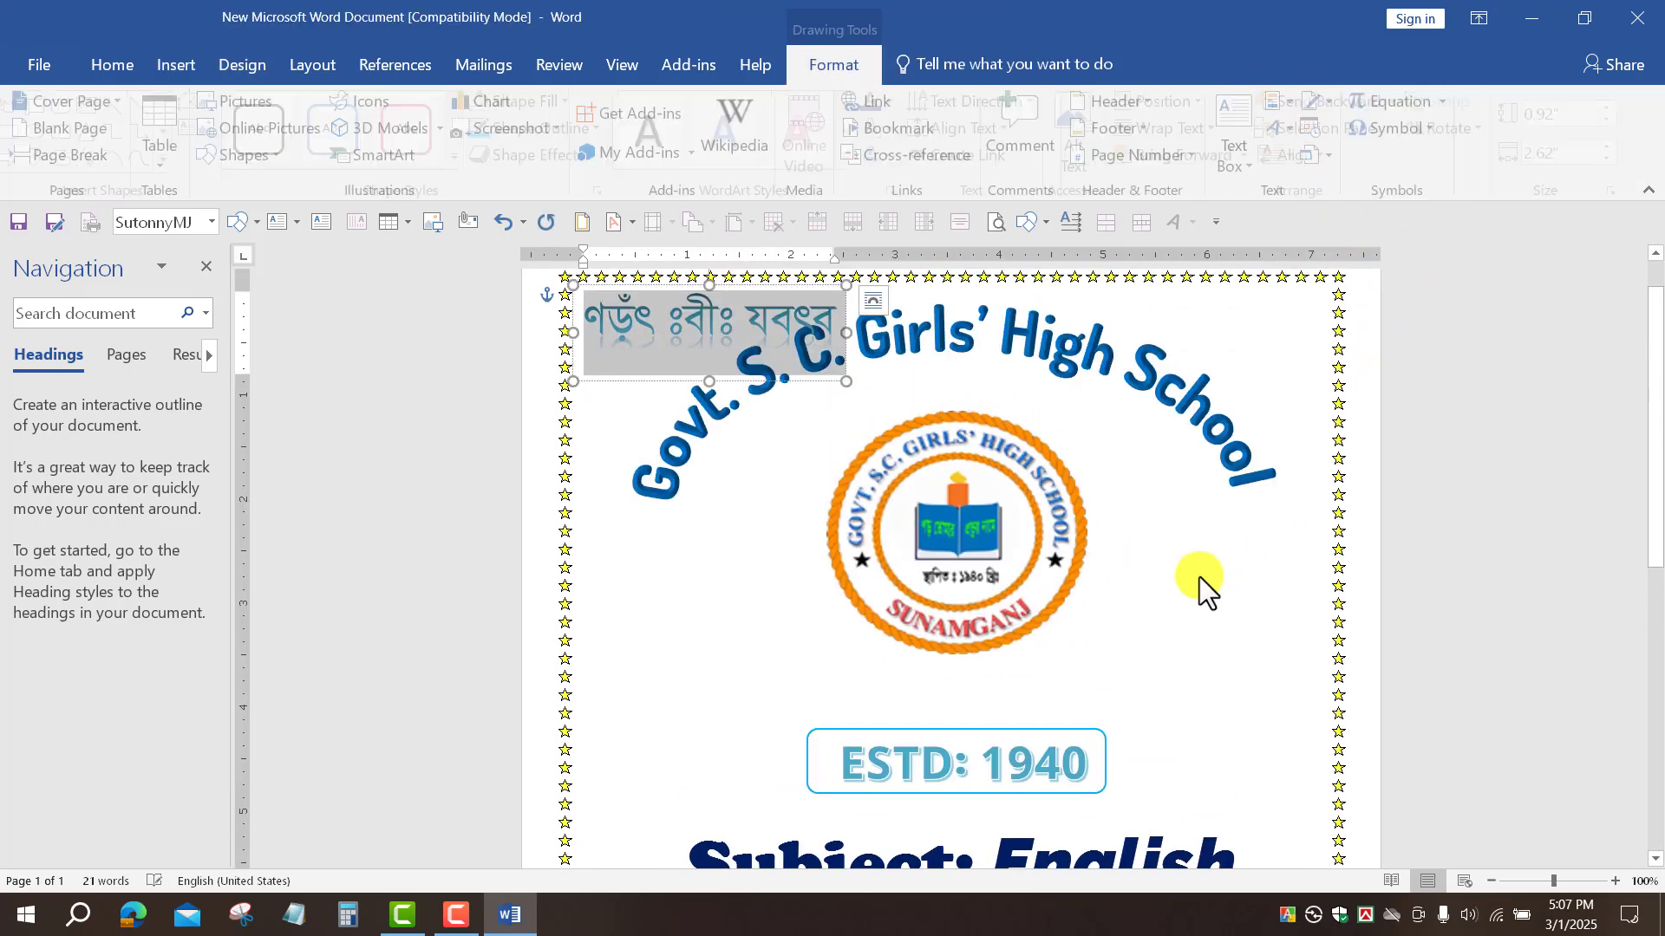
pyautogui.click(123, 66)
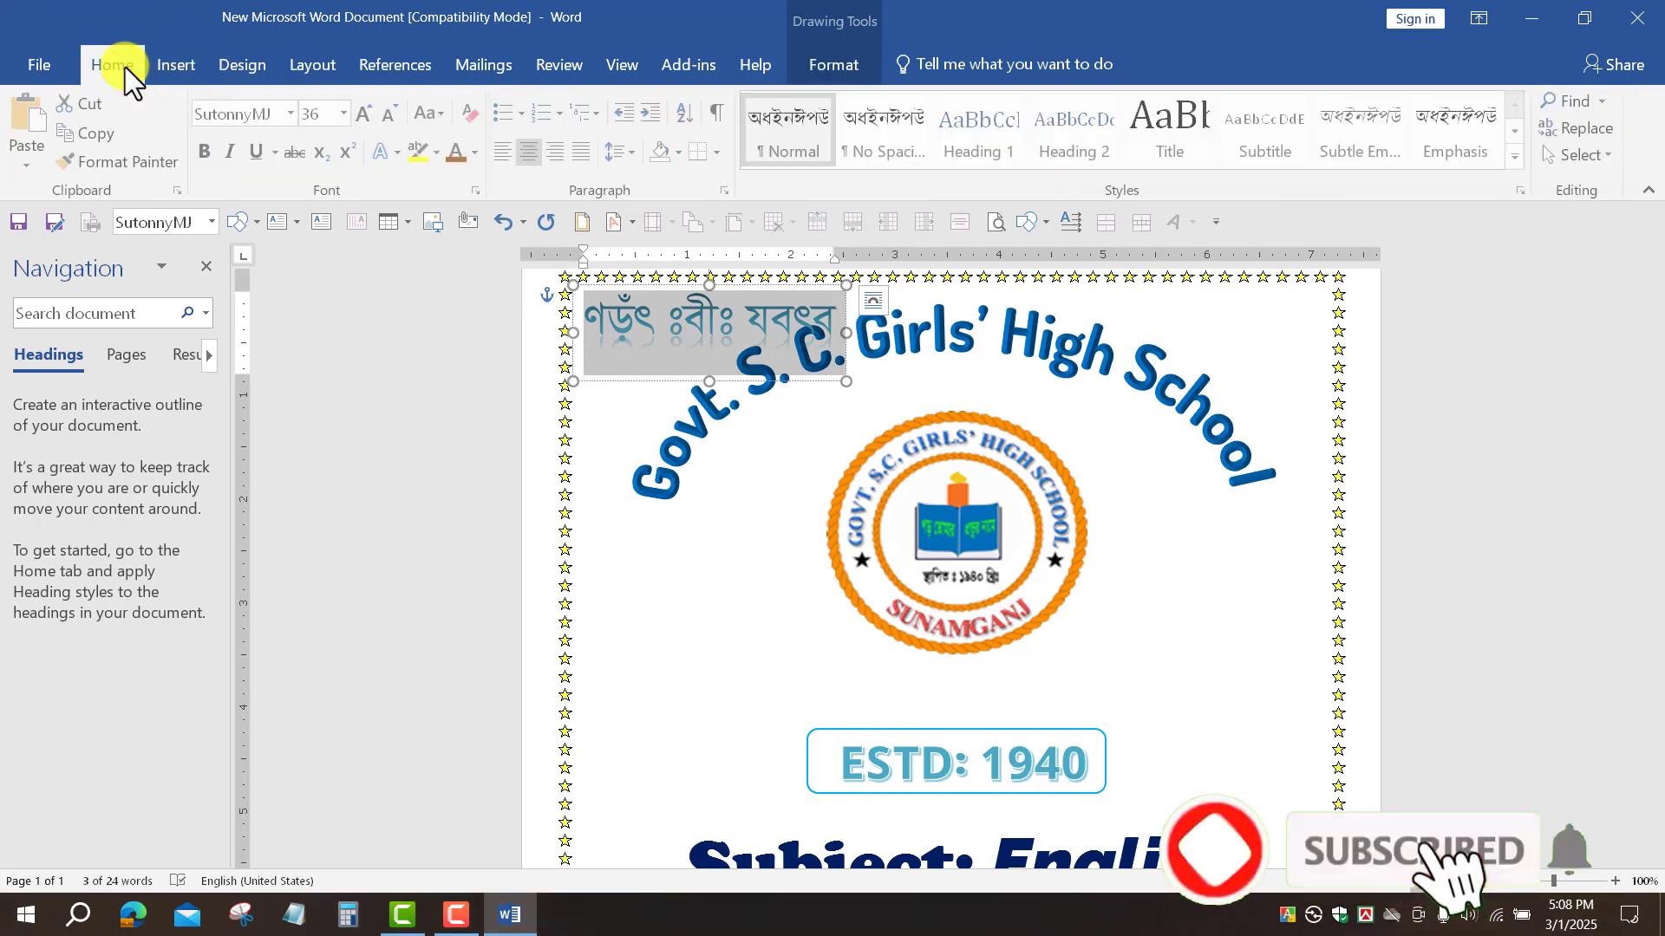
pyautogui.click(292, 113)
pyautogui.click(326, 318)
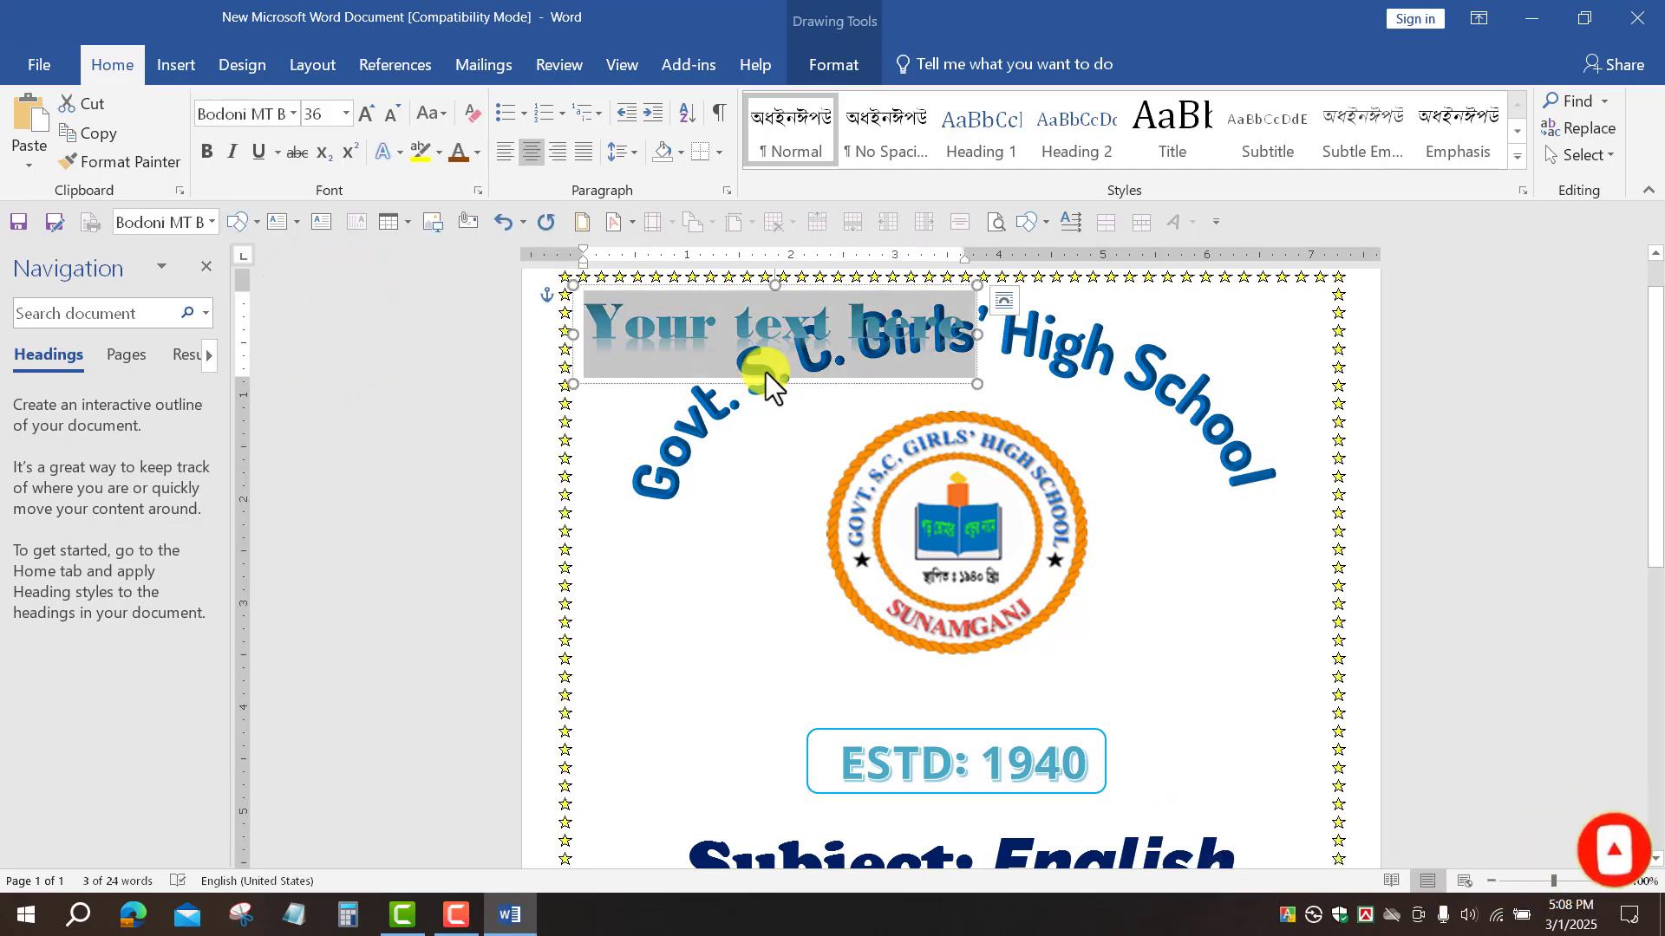
# Step: Replace the WordArt placeholder with the text 'Year: 2025'
pyautogui.press('Left')
pyautogui.write('Y')
pyautogui.press('Delete')
pyautogui.press('Delete')
pyautogui.press('Delete')
pyautogui.press('Delete')
pyautogui.press('Delete')
pyautogui.press('Delete')
pyautogui.press('Delete')
pyautogui.press('Delete')
pyautogui.press('Delete')
pyautogui.press('Delete')
pyautogui.press('Delete')
pyautogui.press('Delete')
pyautogui.press('Delete')
pyautogui.press('Delete')
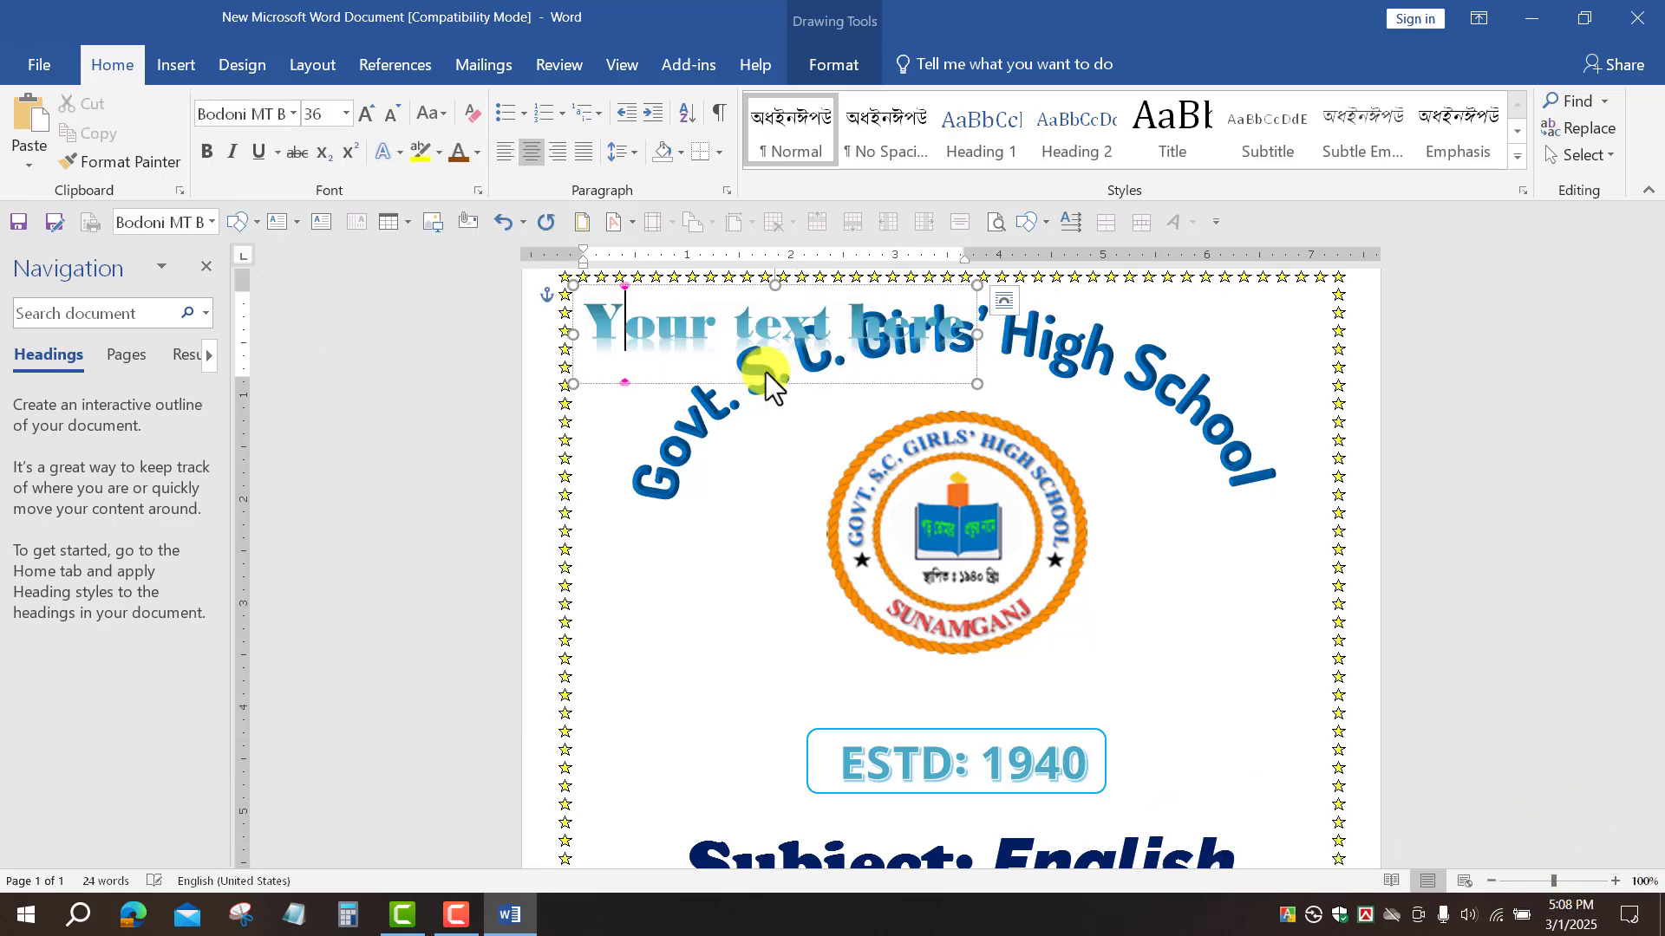
pyautogui.write('ear')
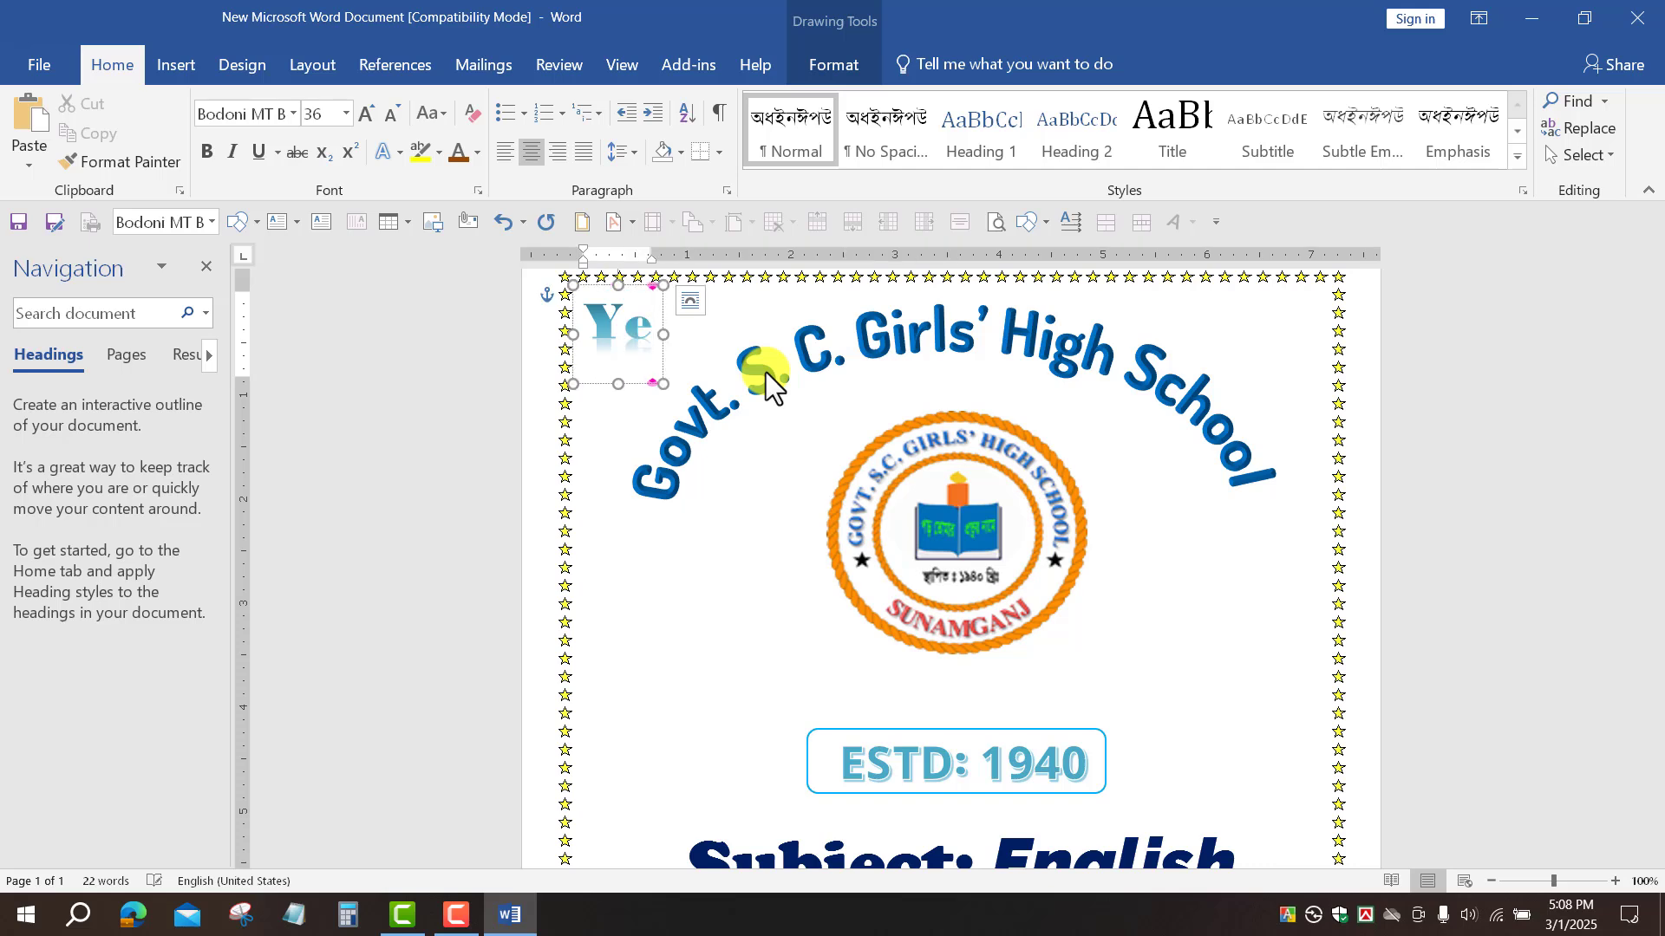
pyautogui.write(':')
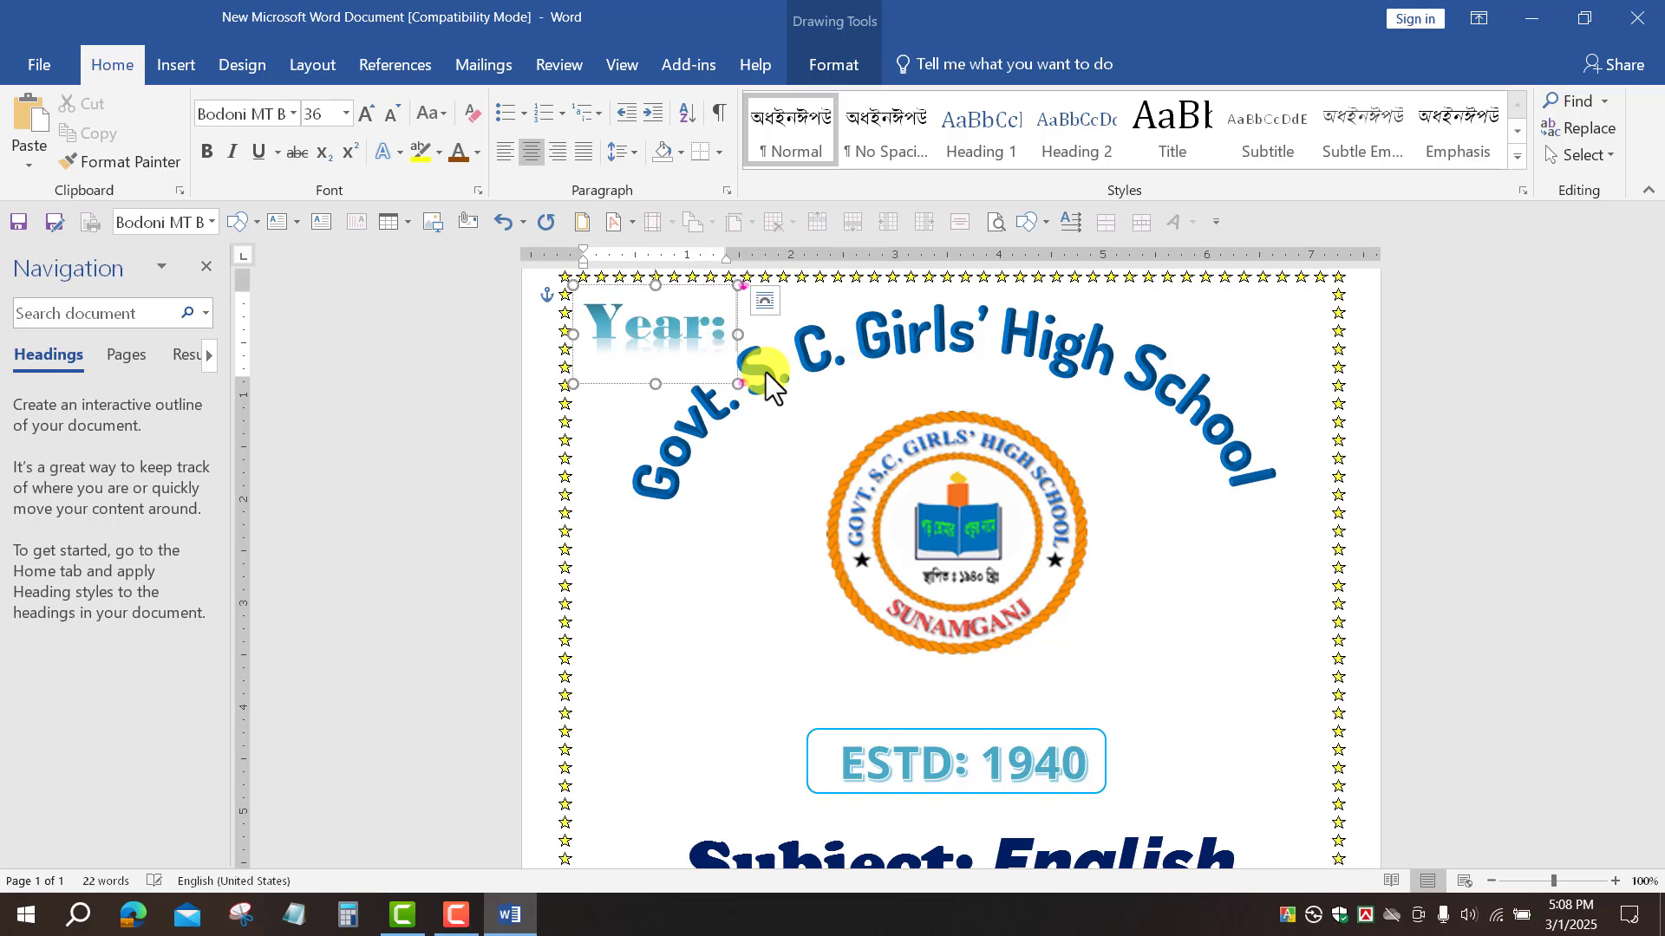
pyautogui.write(' 2025')
pyautogui.click(1598, 538)
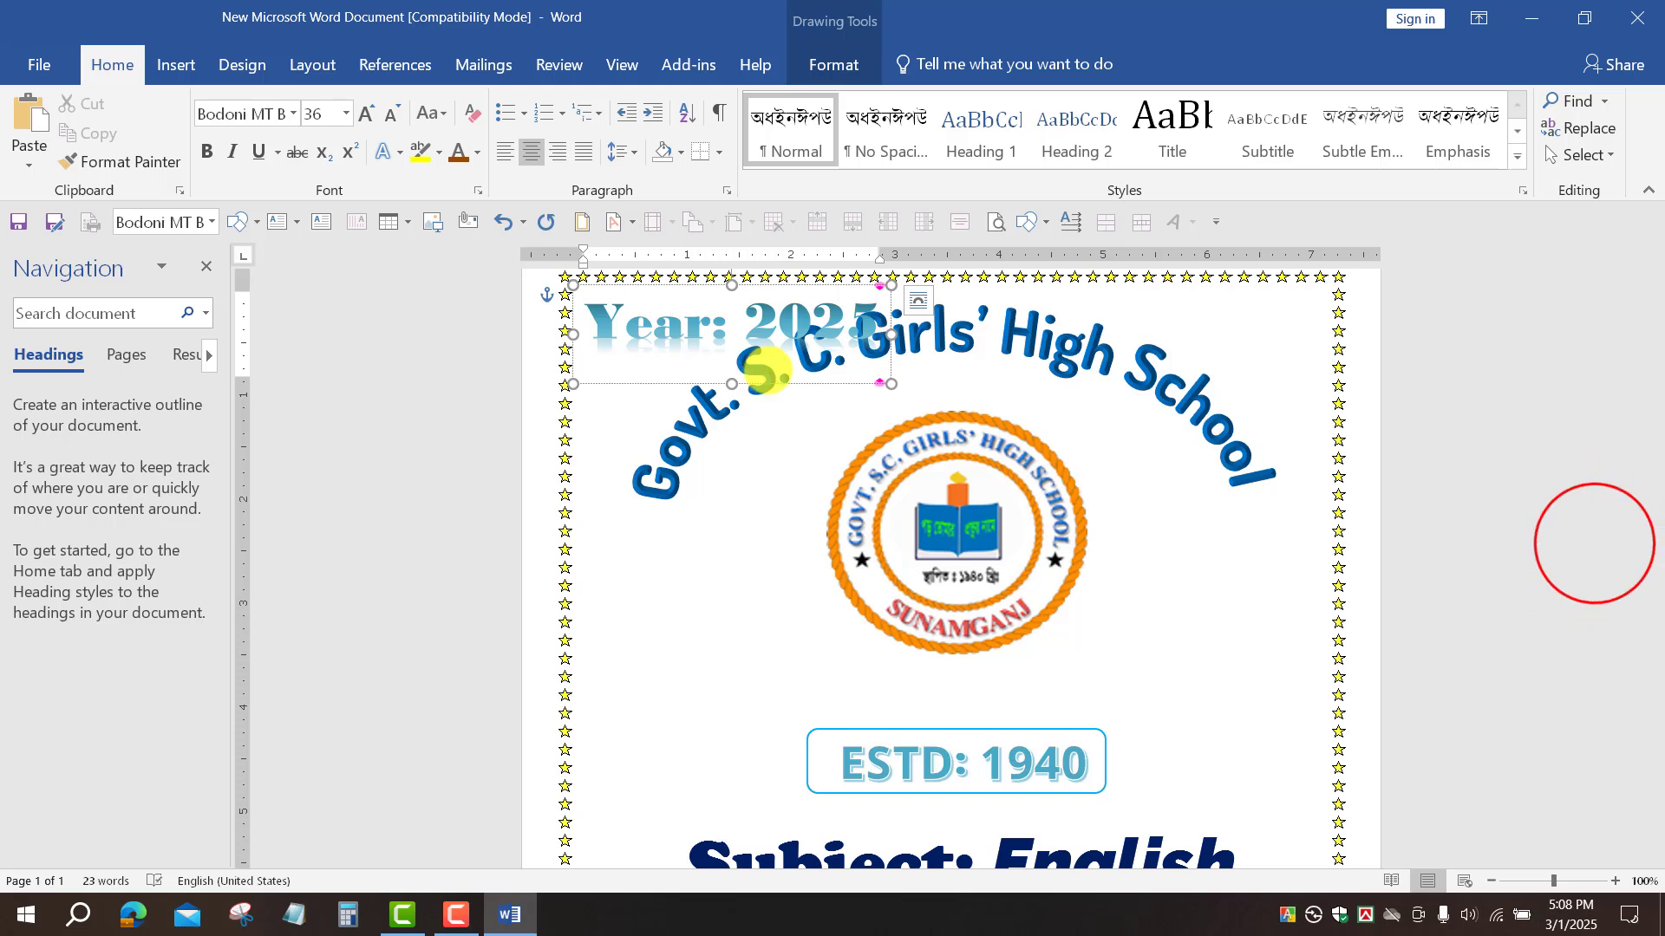
pyautogui.click(652, 329)
# Step: Move the Year: 2025 WordArt down onto the ribbon banner
pyautogui.click(680, 279)
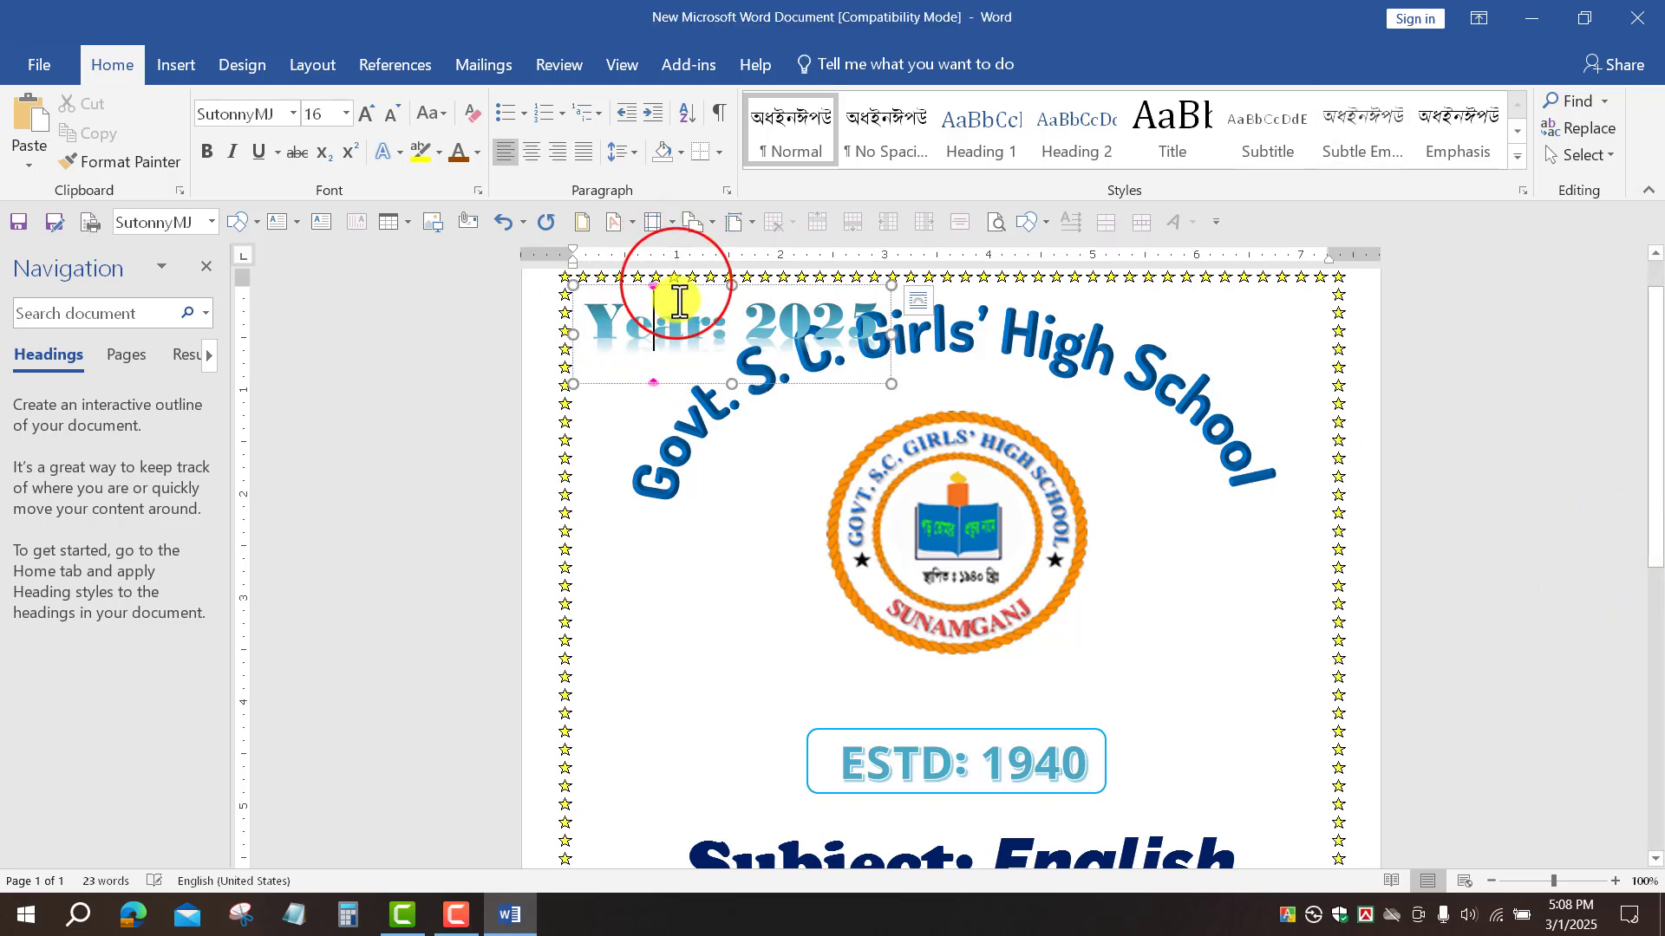
pyautogui.moveTo(673, 285); pyautogui.dragTo(933, 685)
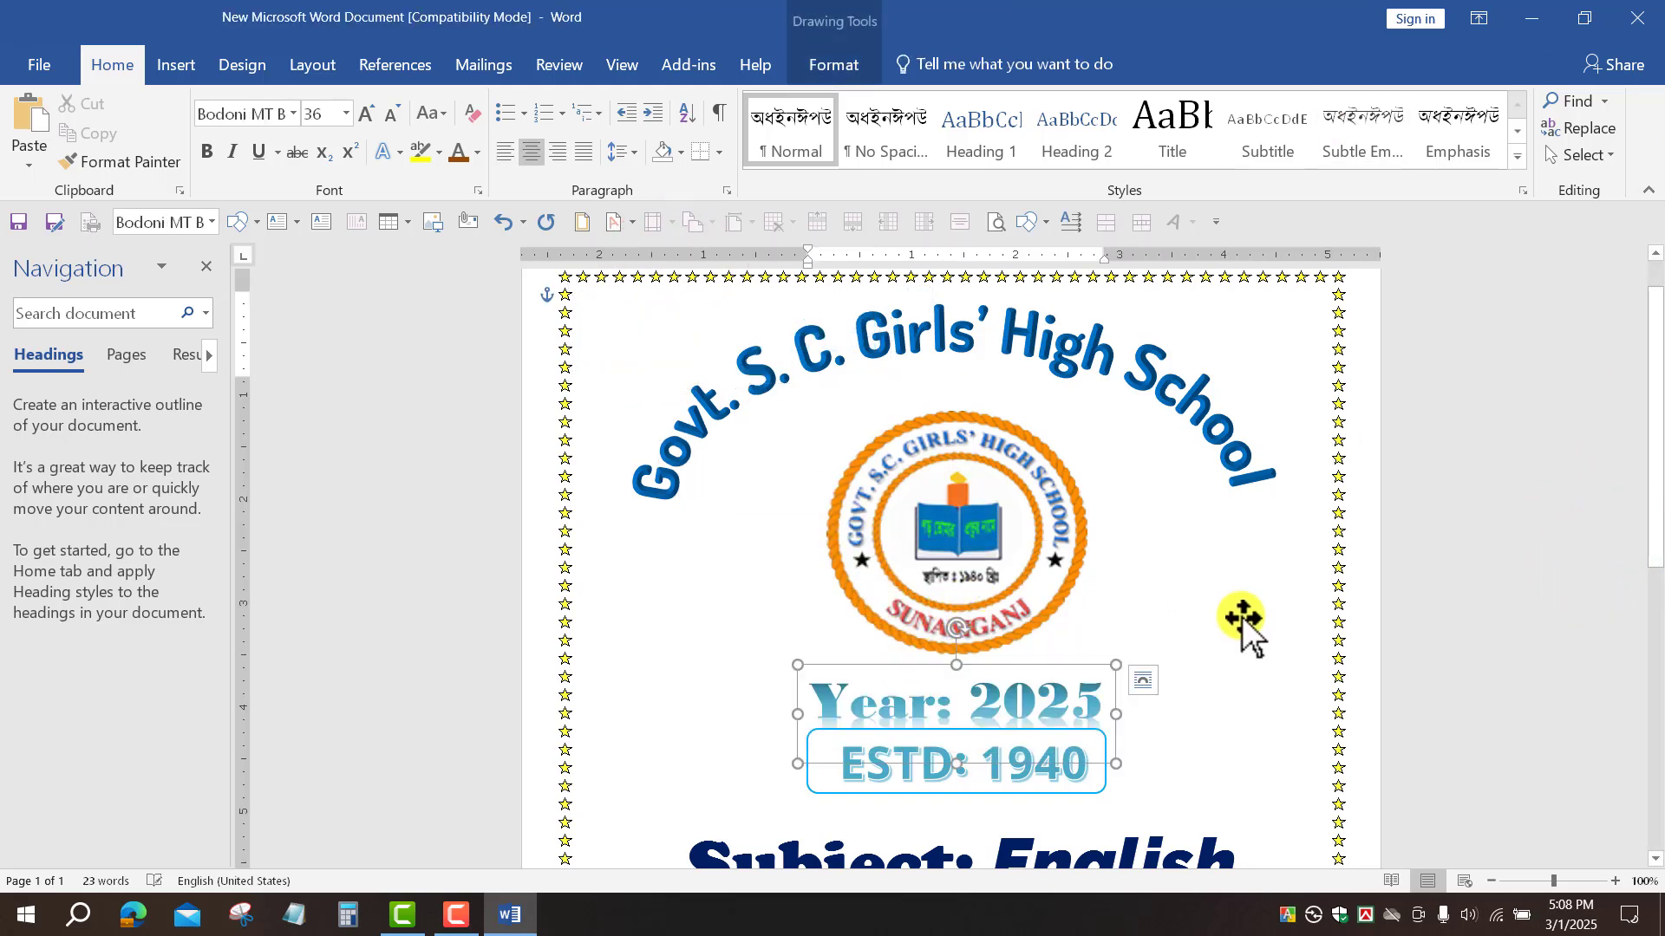
pyautogui.scroll(-6, 1024, 365)
pyautogui.scroll(5, 1024, 364)
pyautogui.click(1049, 531)
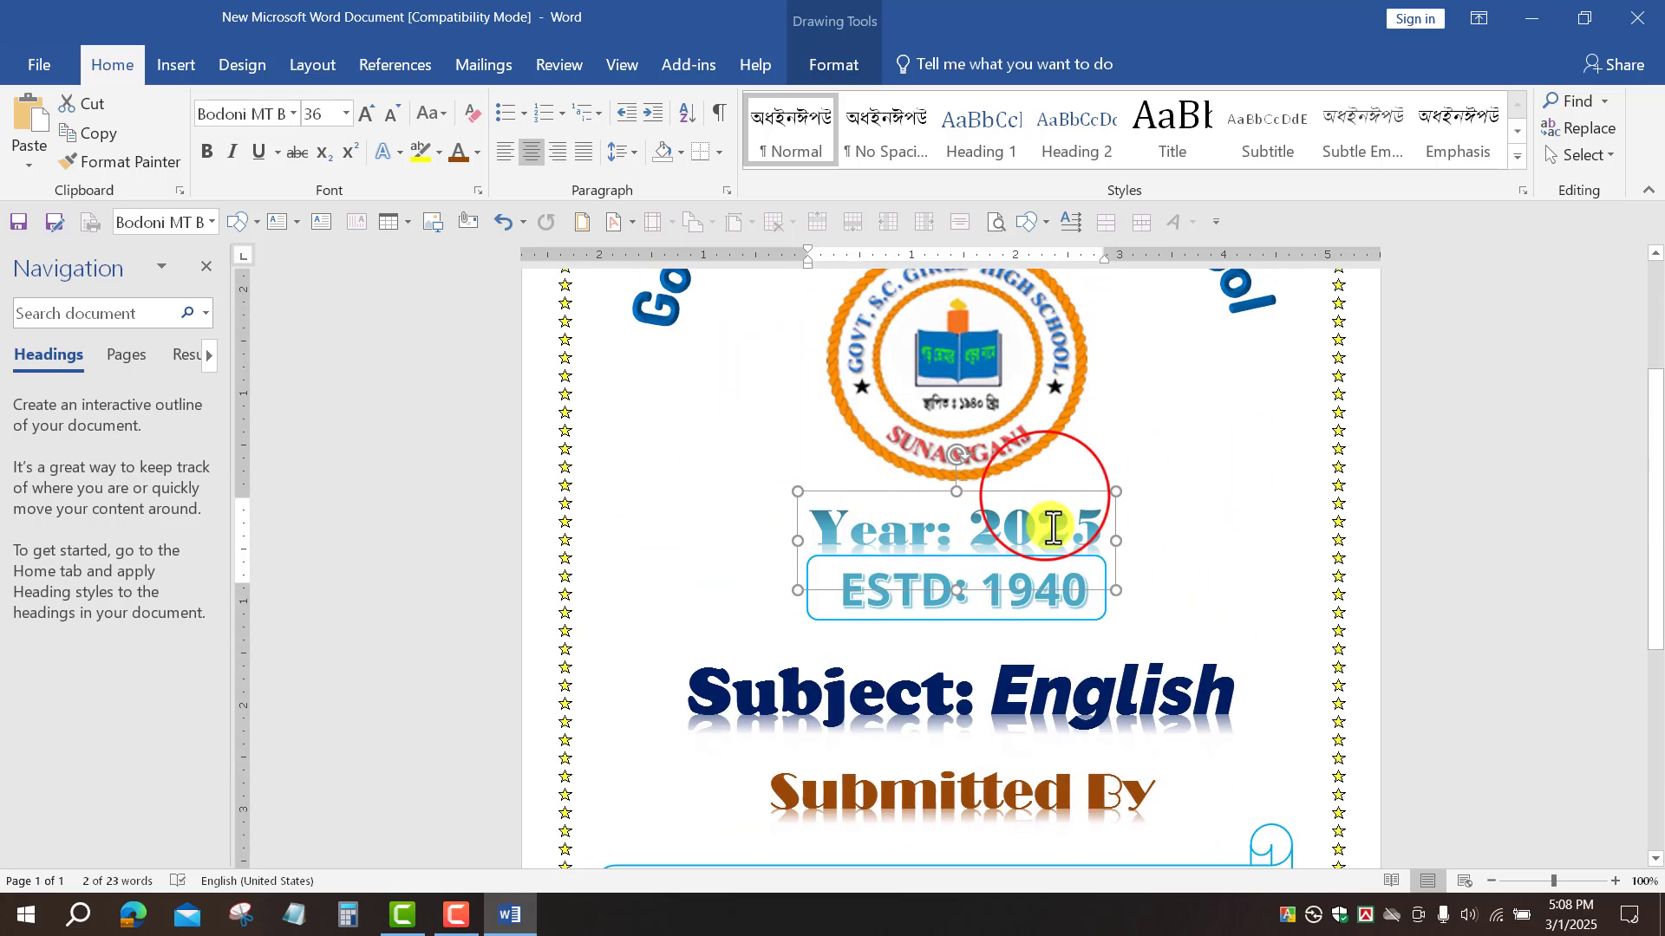
pyautogui.moveTo(1064, 789); pyautogui.dragTo(1067, 762)
pyautogui.scroll(-5, 1067, 706)
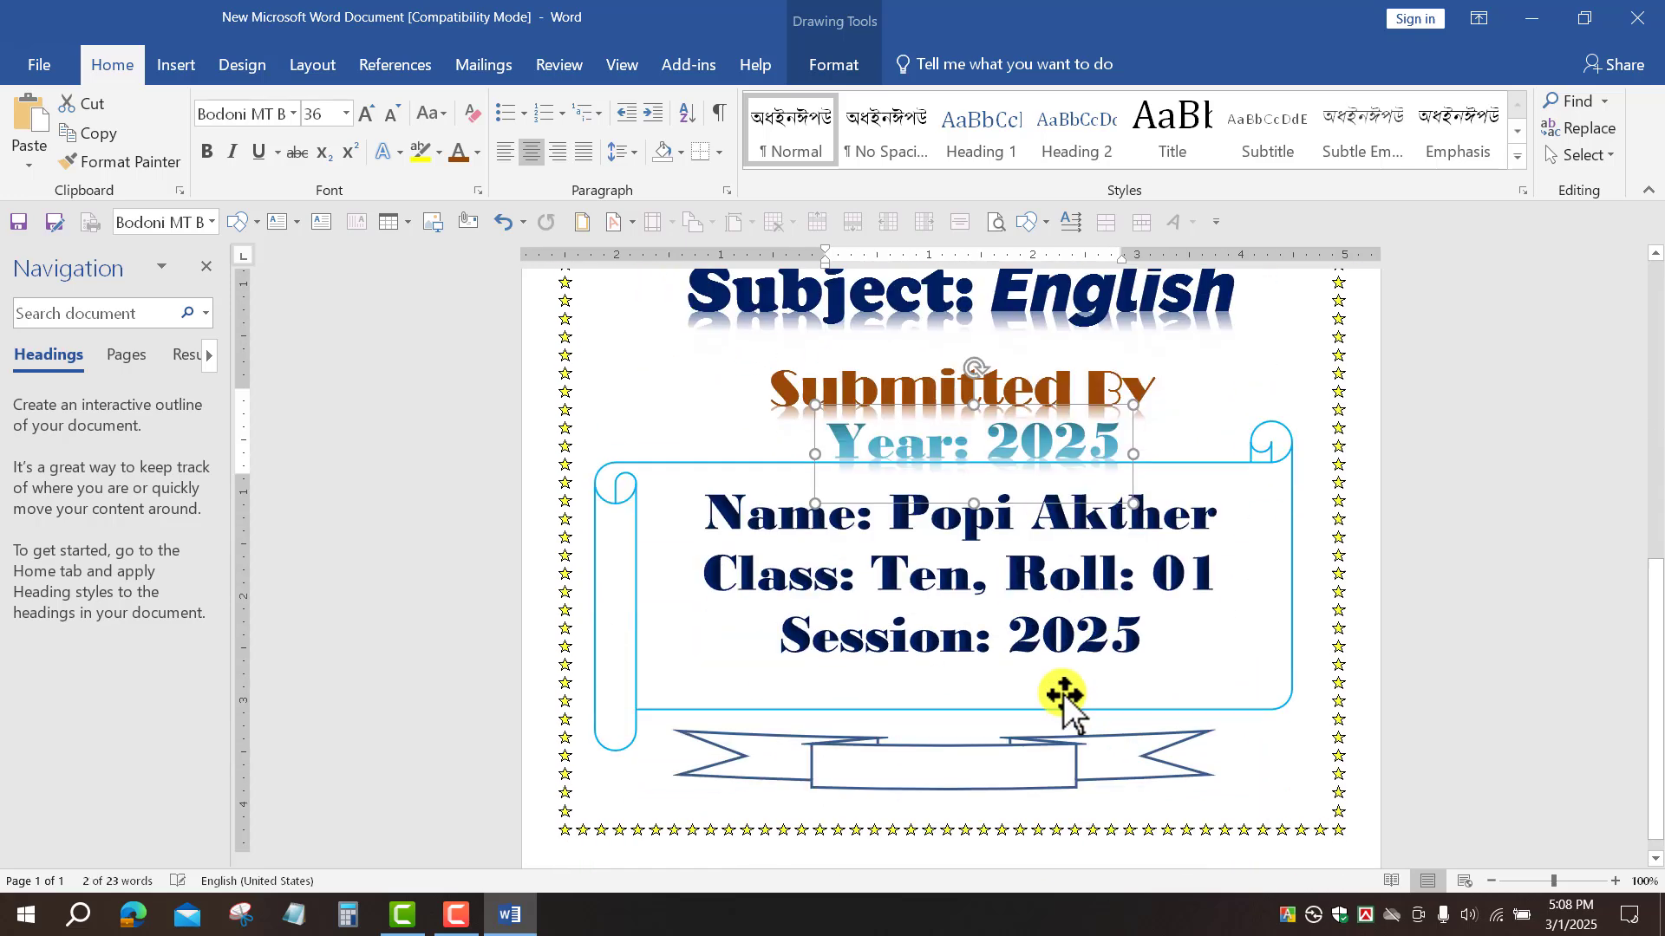
pyautogui.click(1055, 372)
pyautogui.moveTo(1052, 382); pyautogui.dragTo(1025, 707)
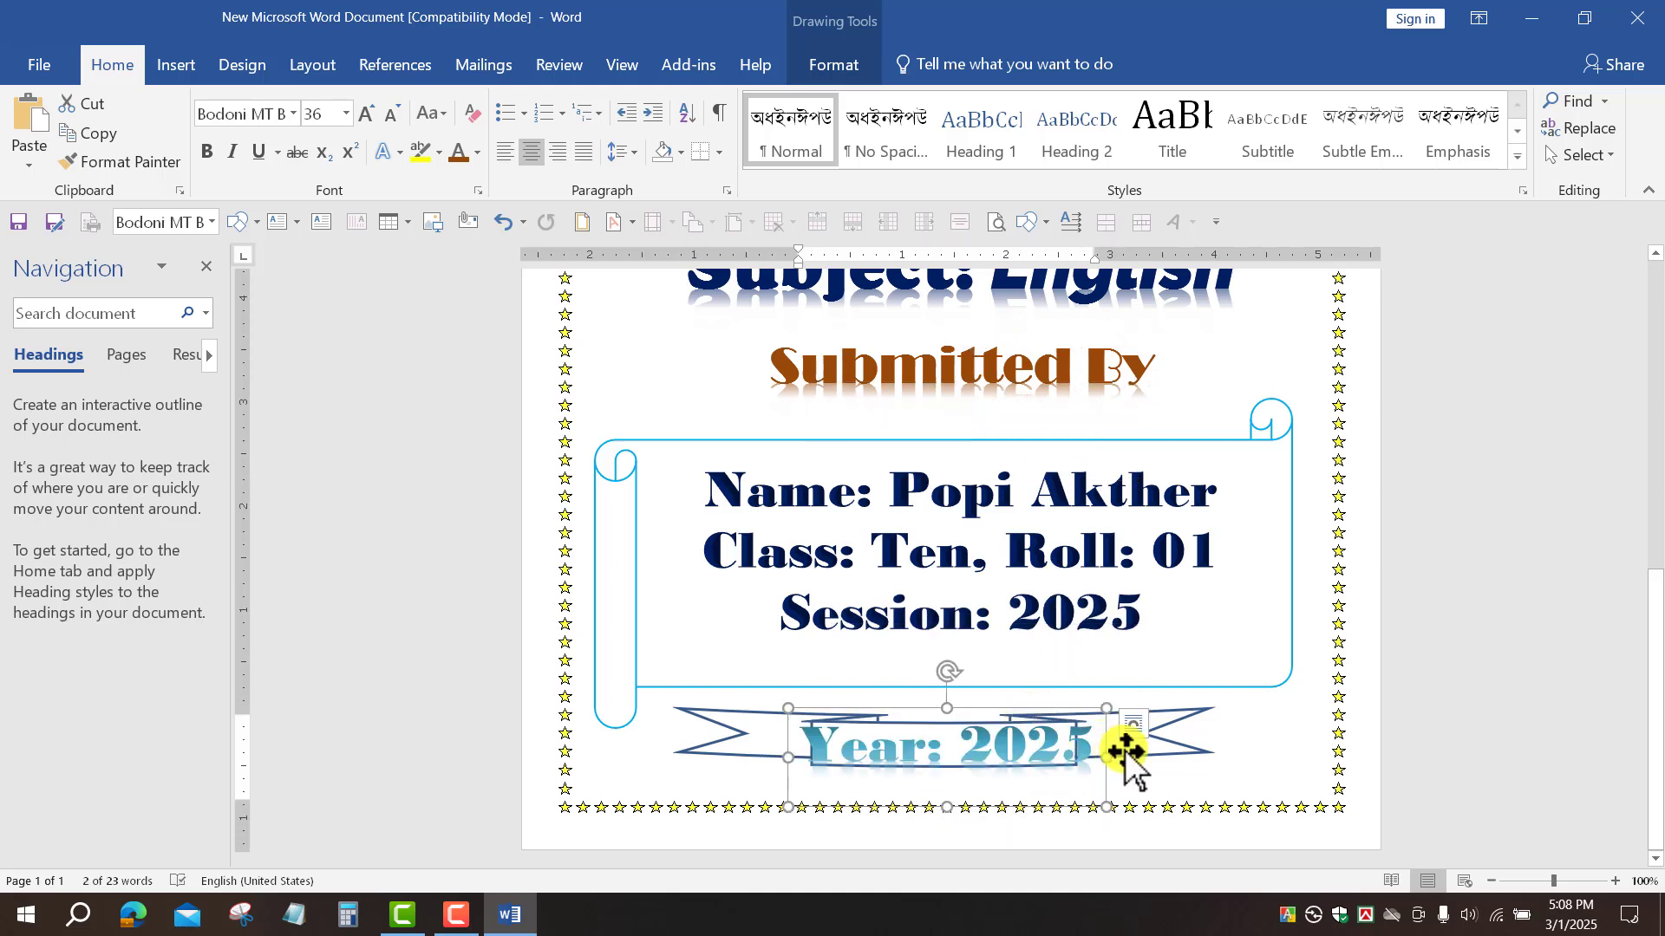
# Step: Shrink the Year: 2025 text from 36 to 26 pt
pyautogui.click(375, 156)
pyautogui.click(392, 118)
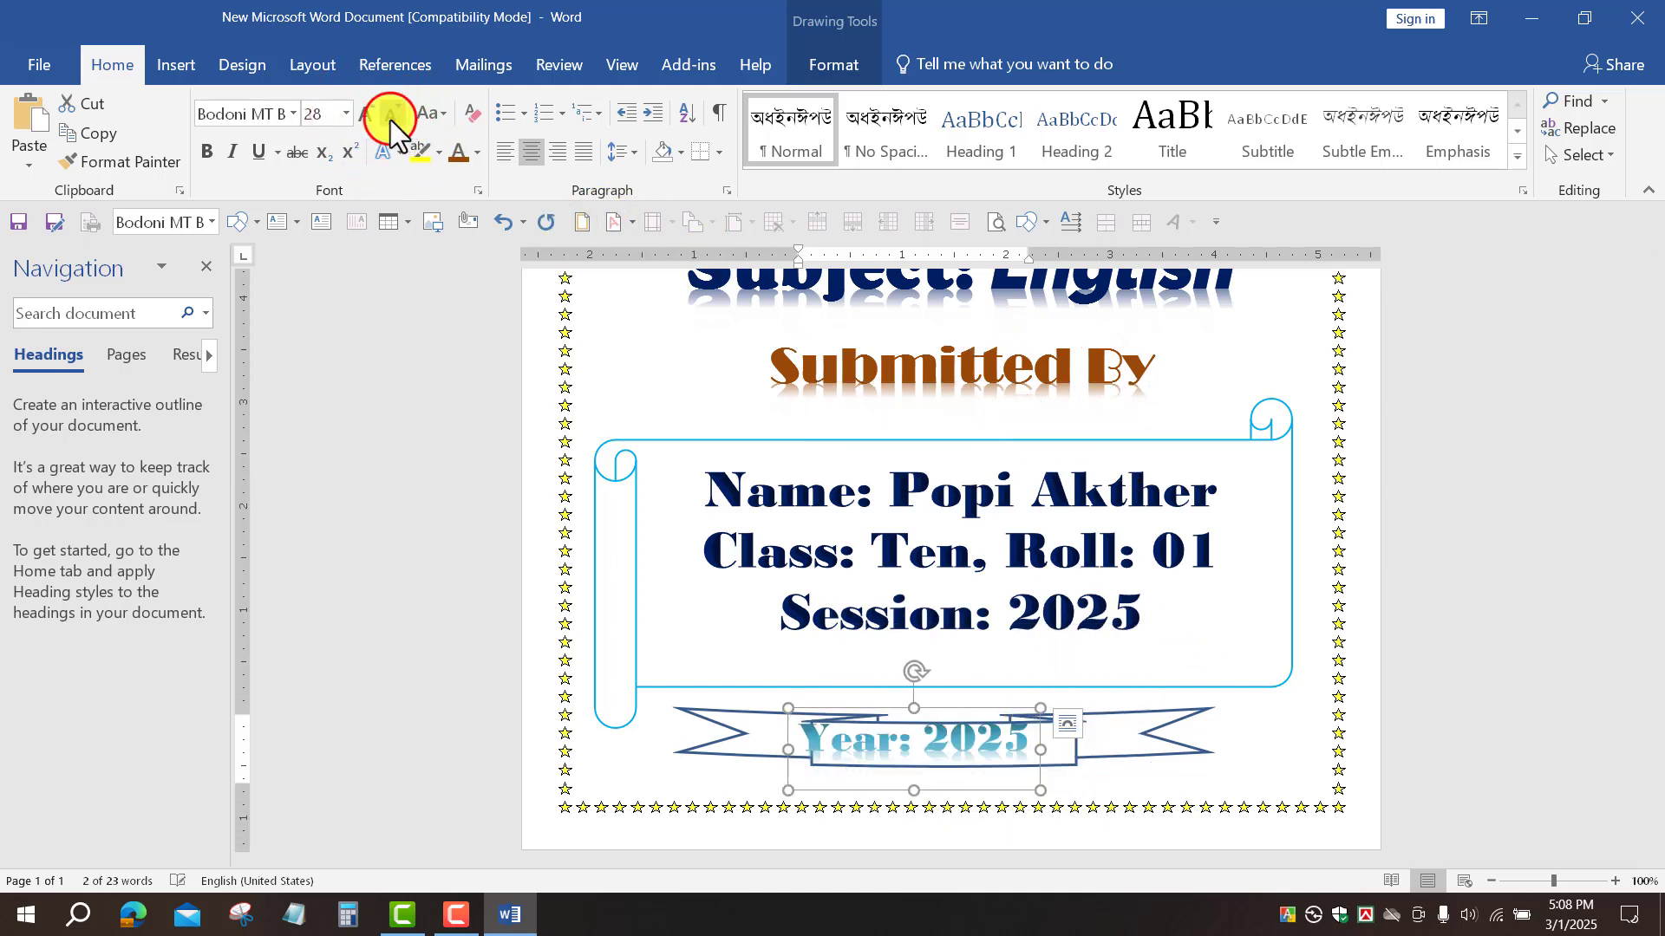
pyautogui.click(390, 120)
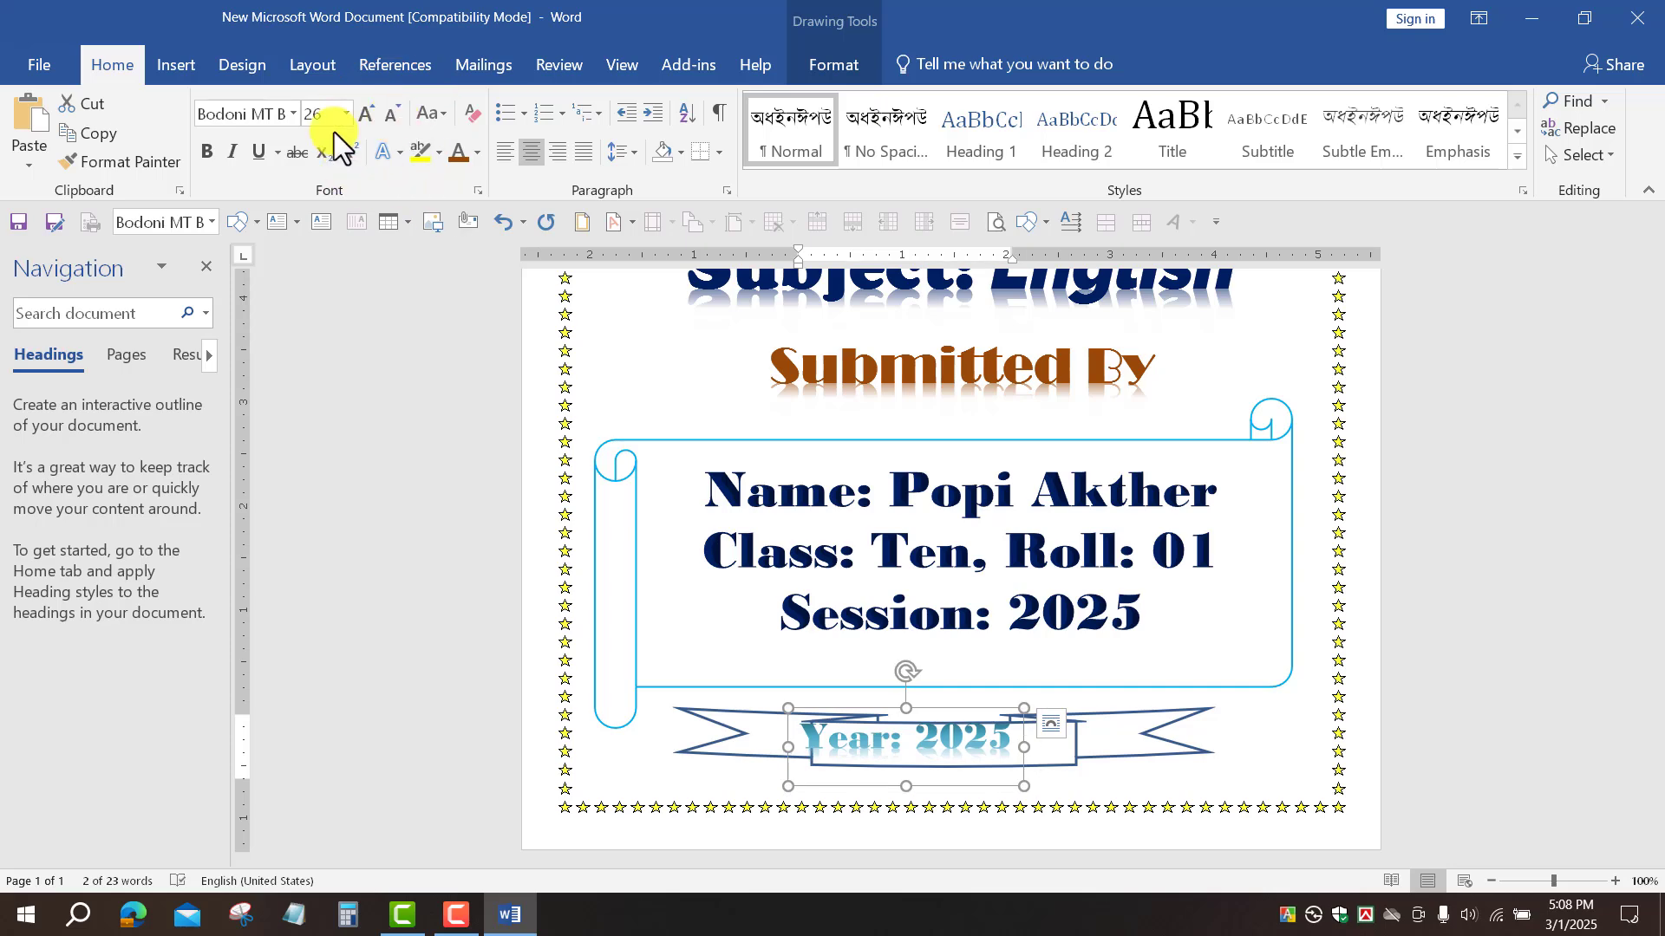
# Step: Give the Year: 2025 text a red fill and no outline
pyautogui.click(836, 65)
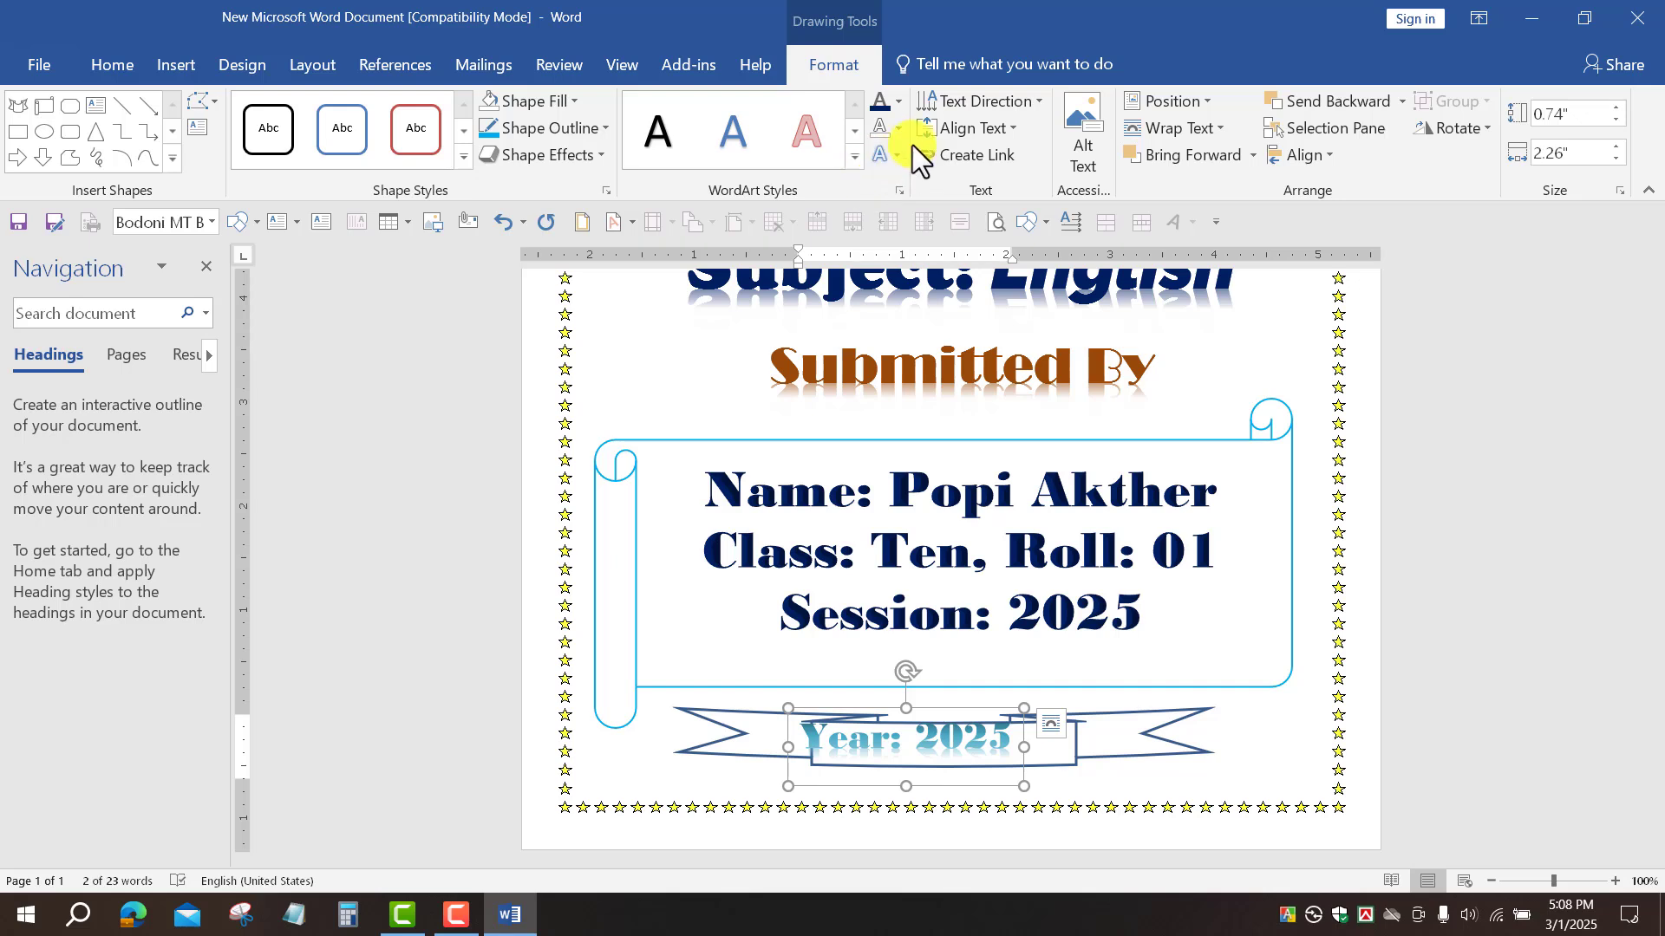
pyautogui.click(897, 103)
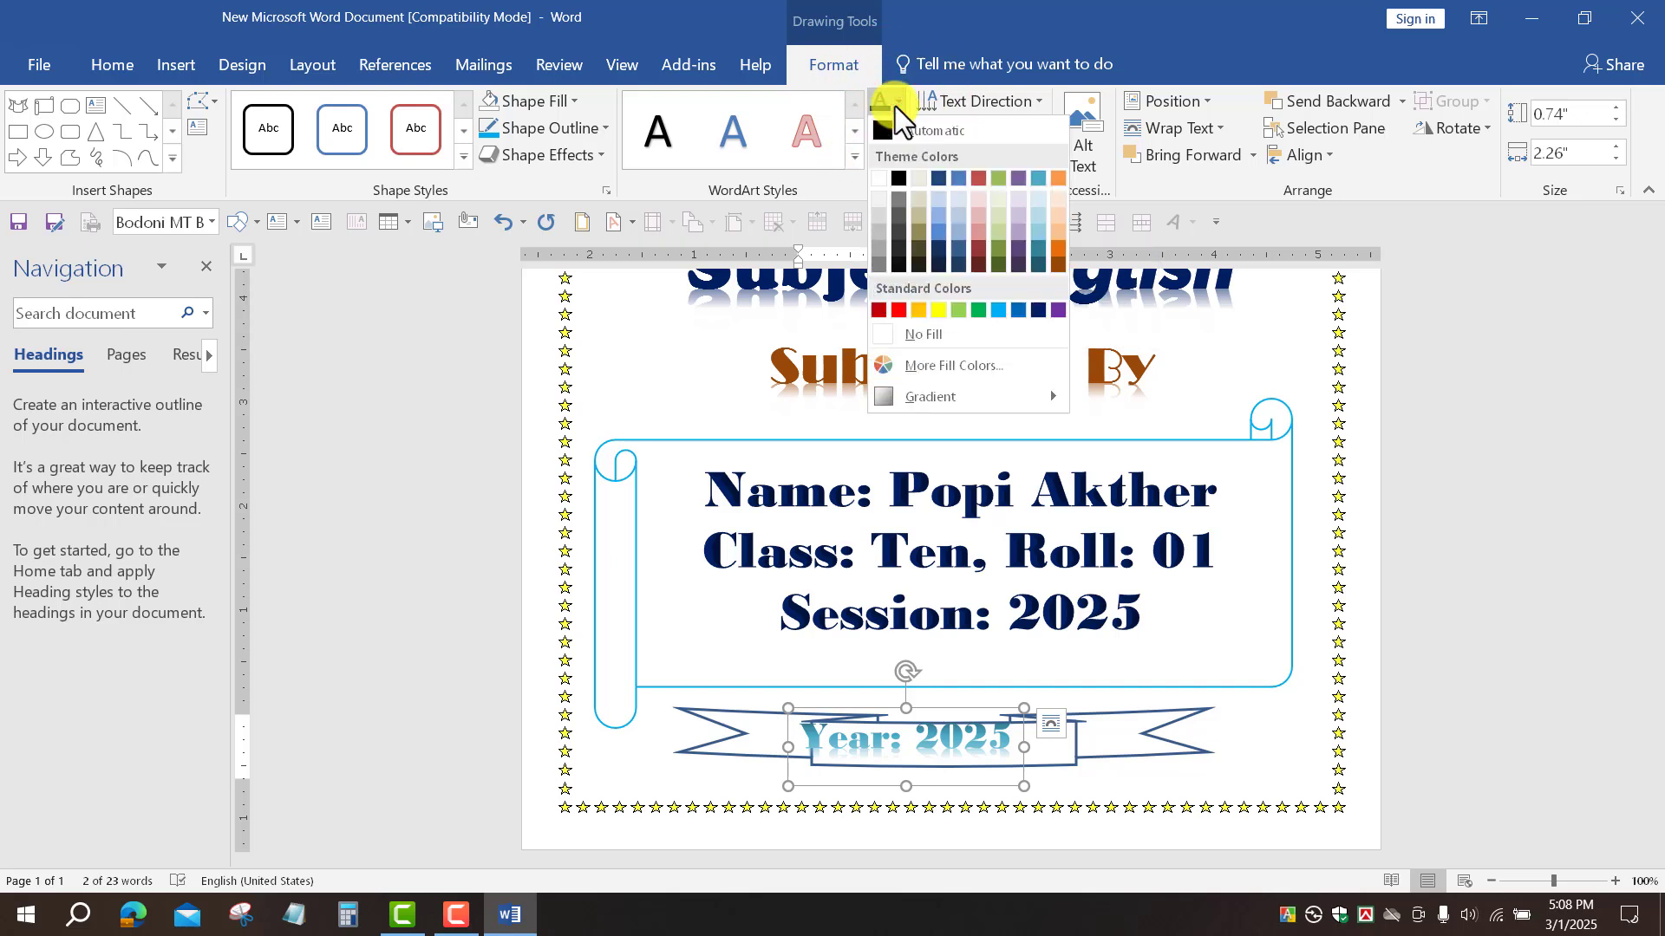
pyautogui.click(897, 311)
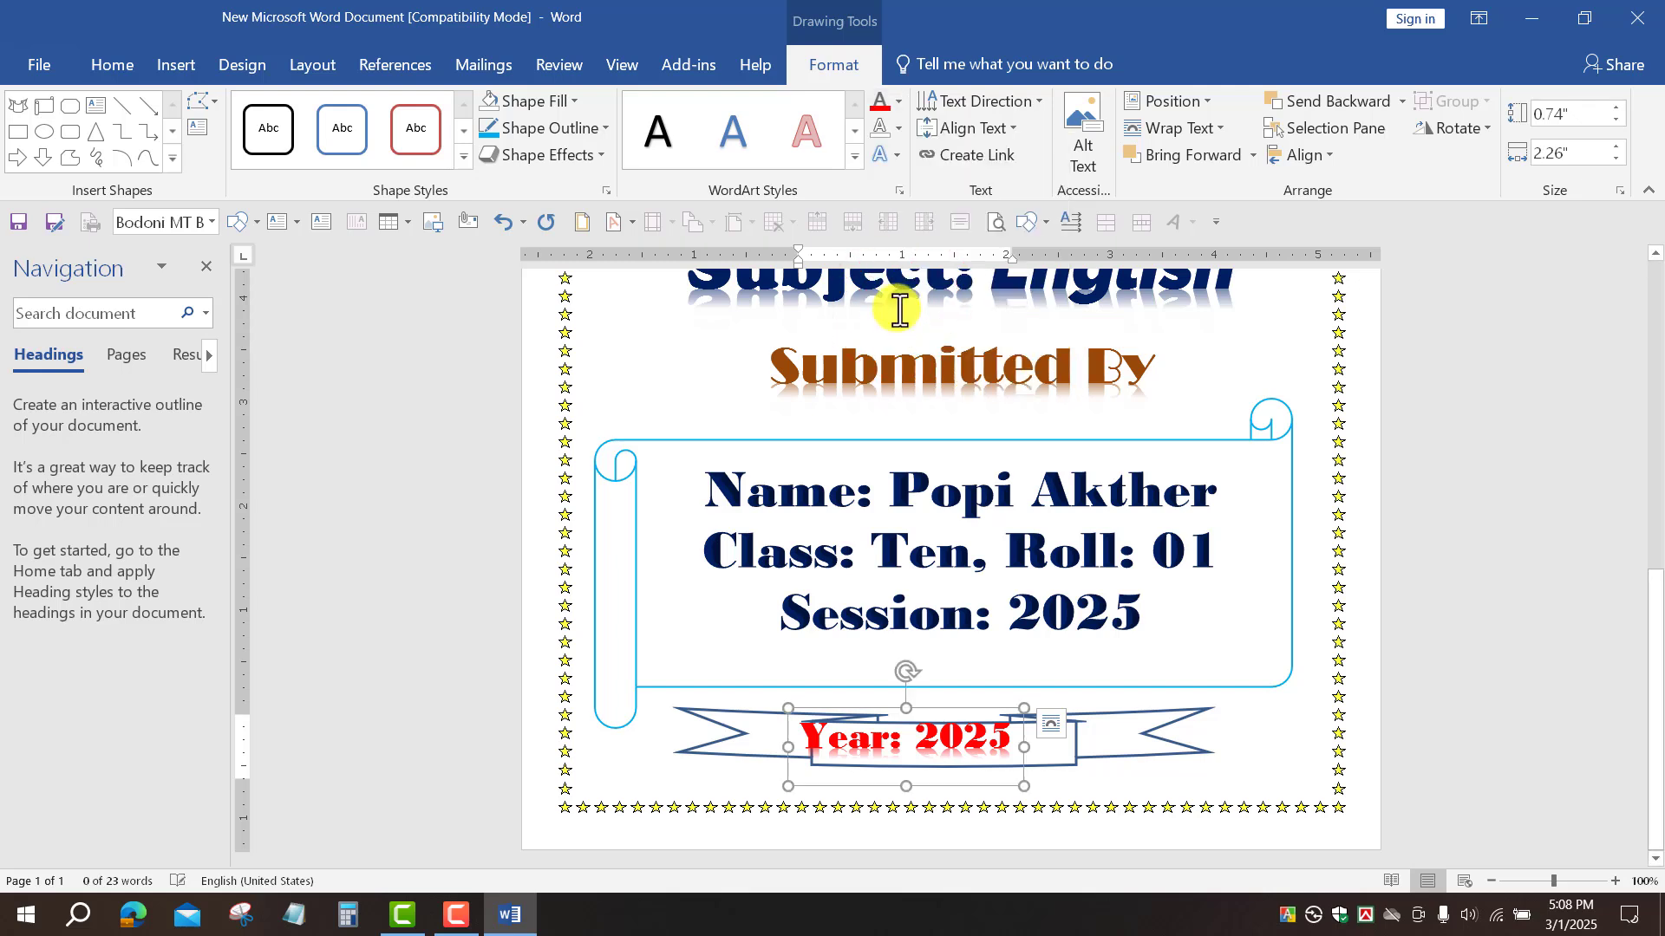
pyautogui.click(898, 129)
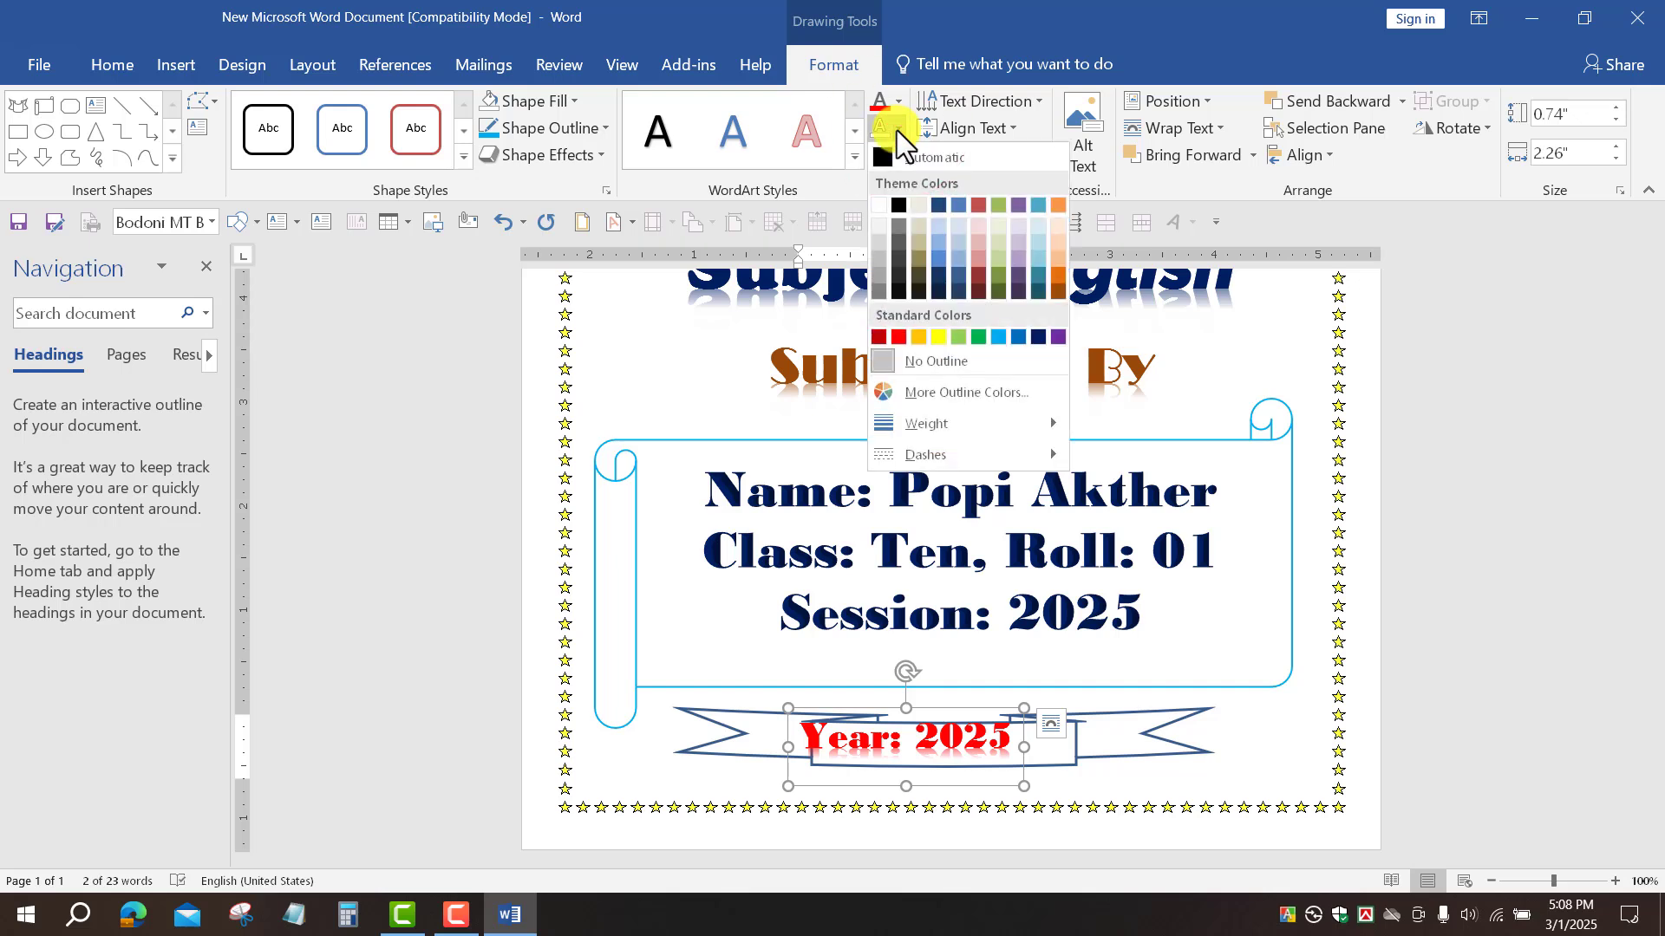
pyautogui.click(968, 368)
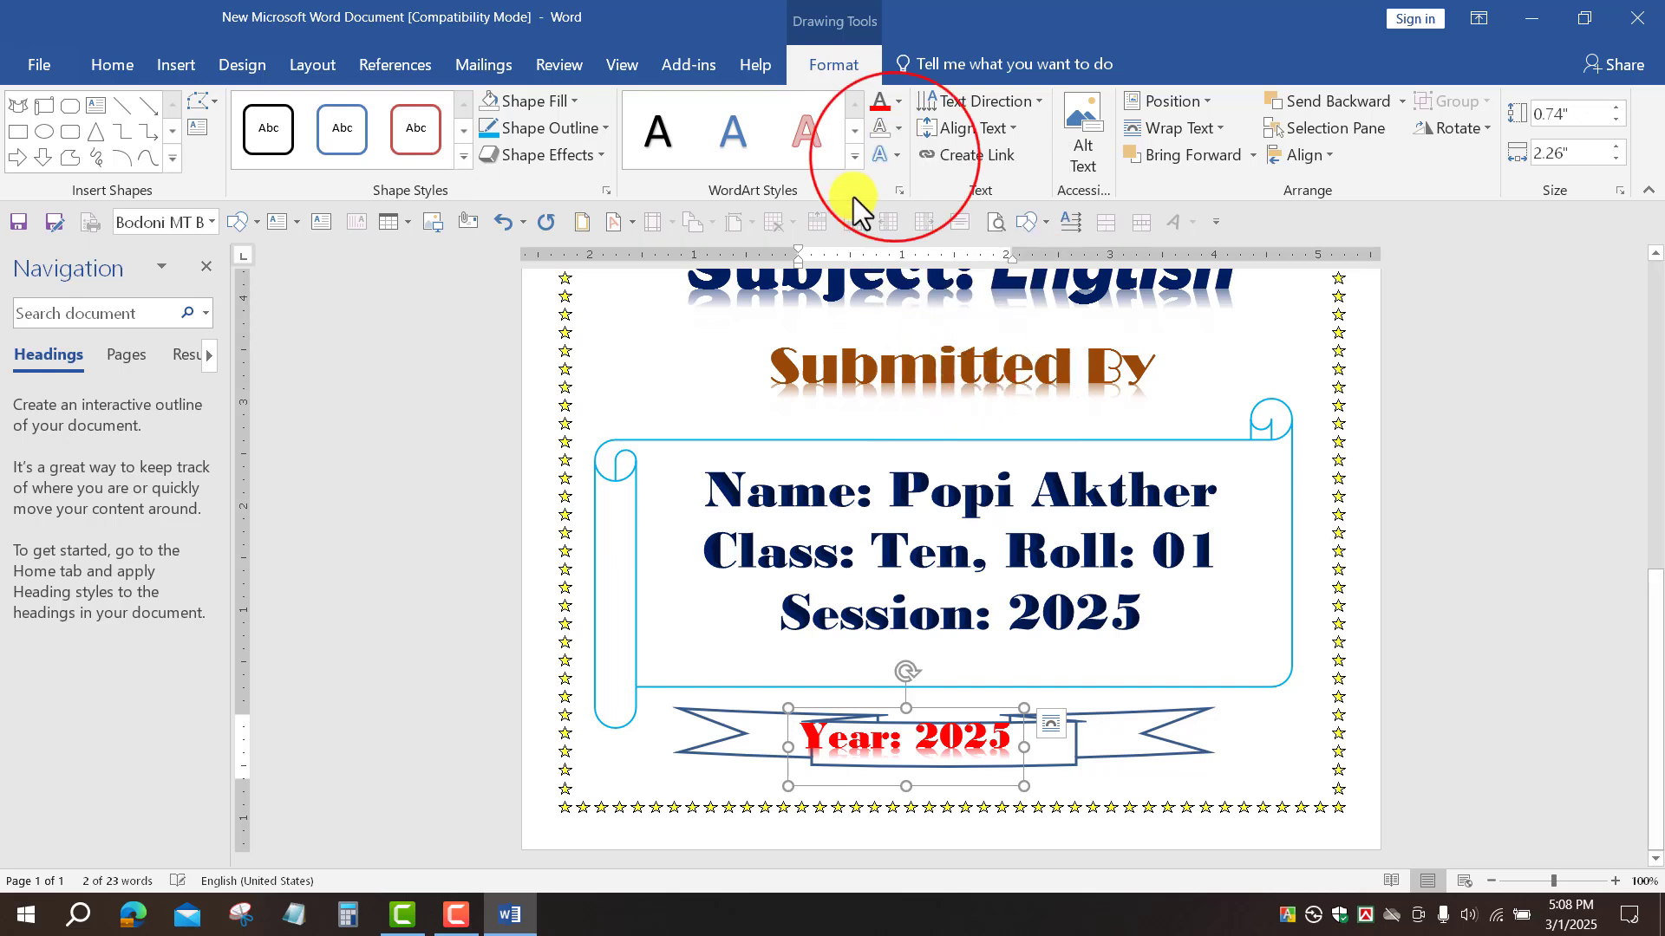
# Step: Remove the shadow and glow effects from the year text
pyautogui.click(895, 157)
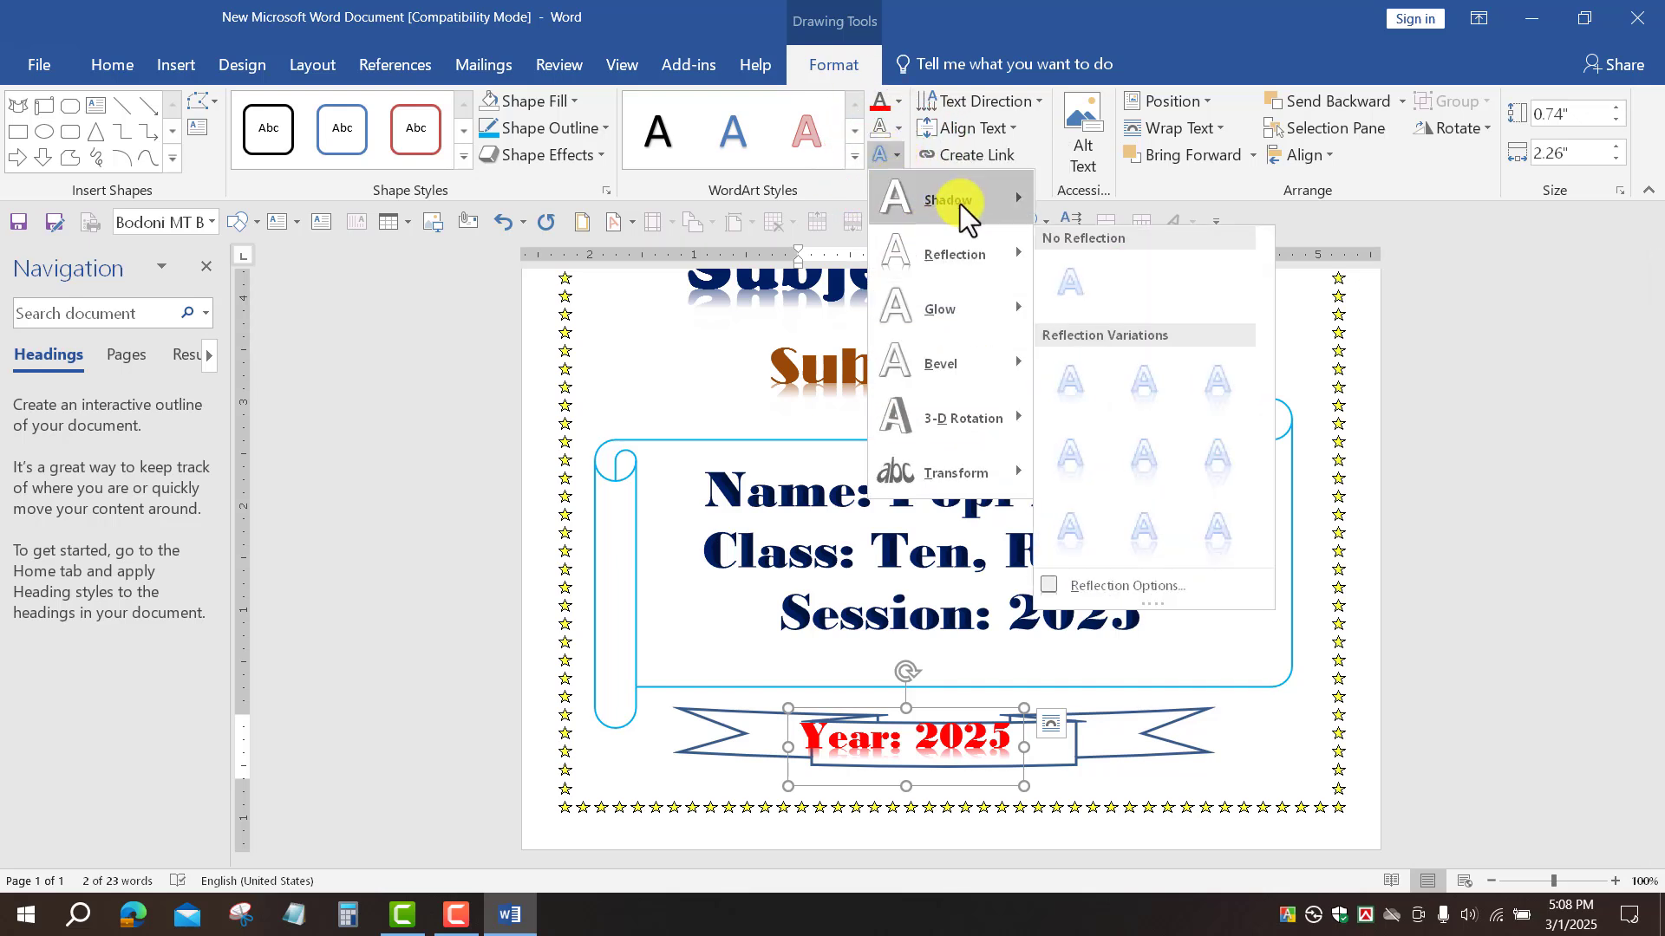
pyautogui.click(1089, 232)
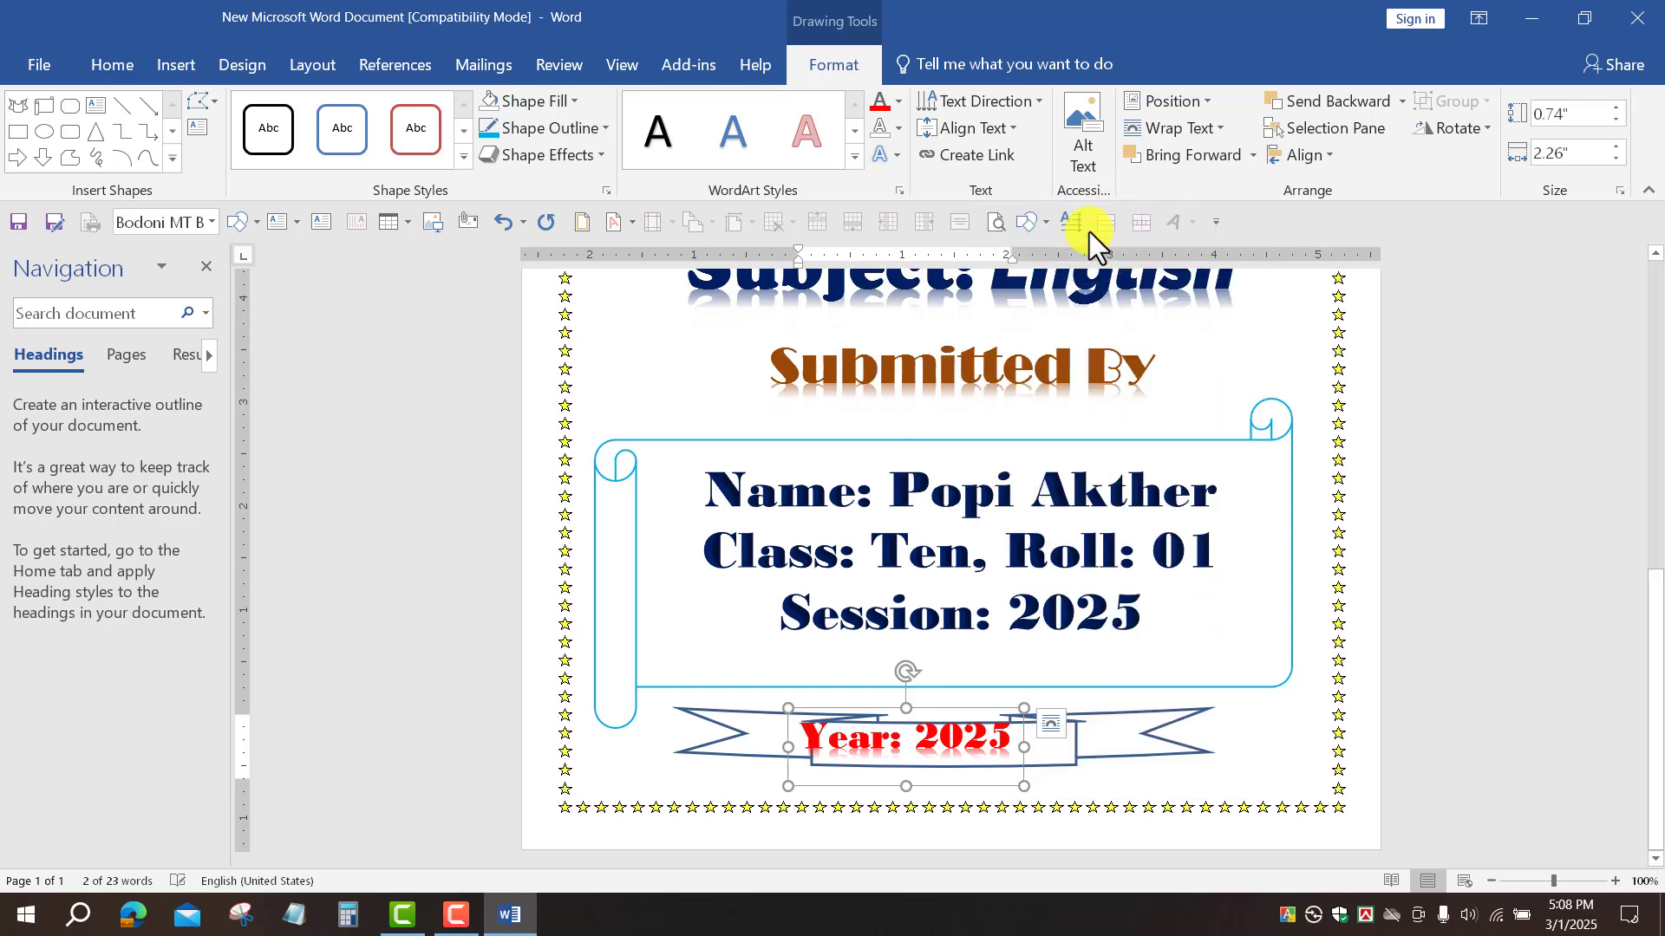
pyautogui.click(902, 157)
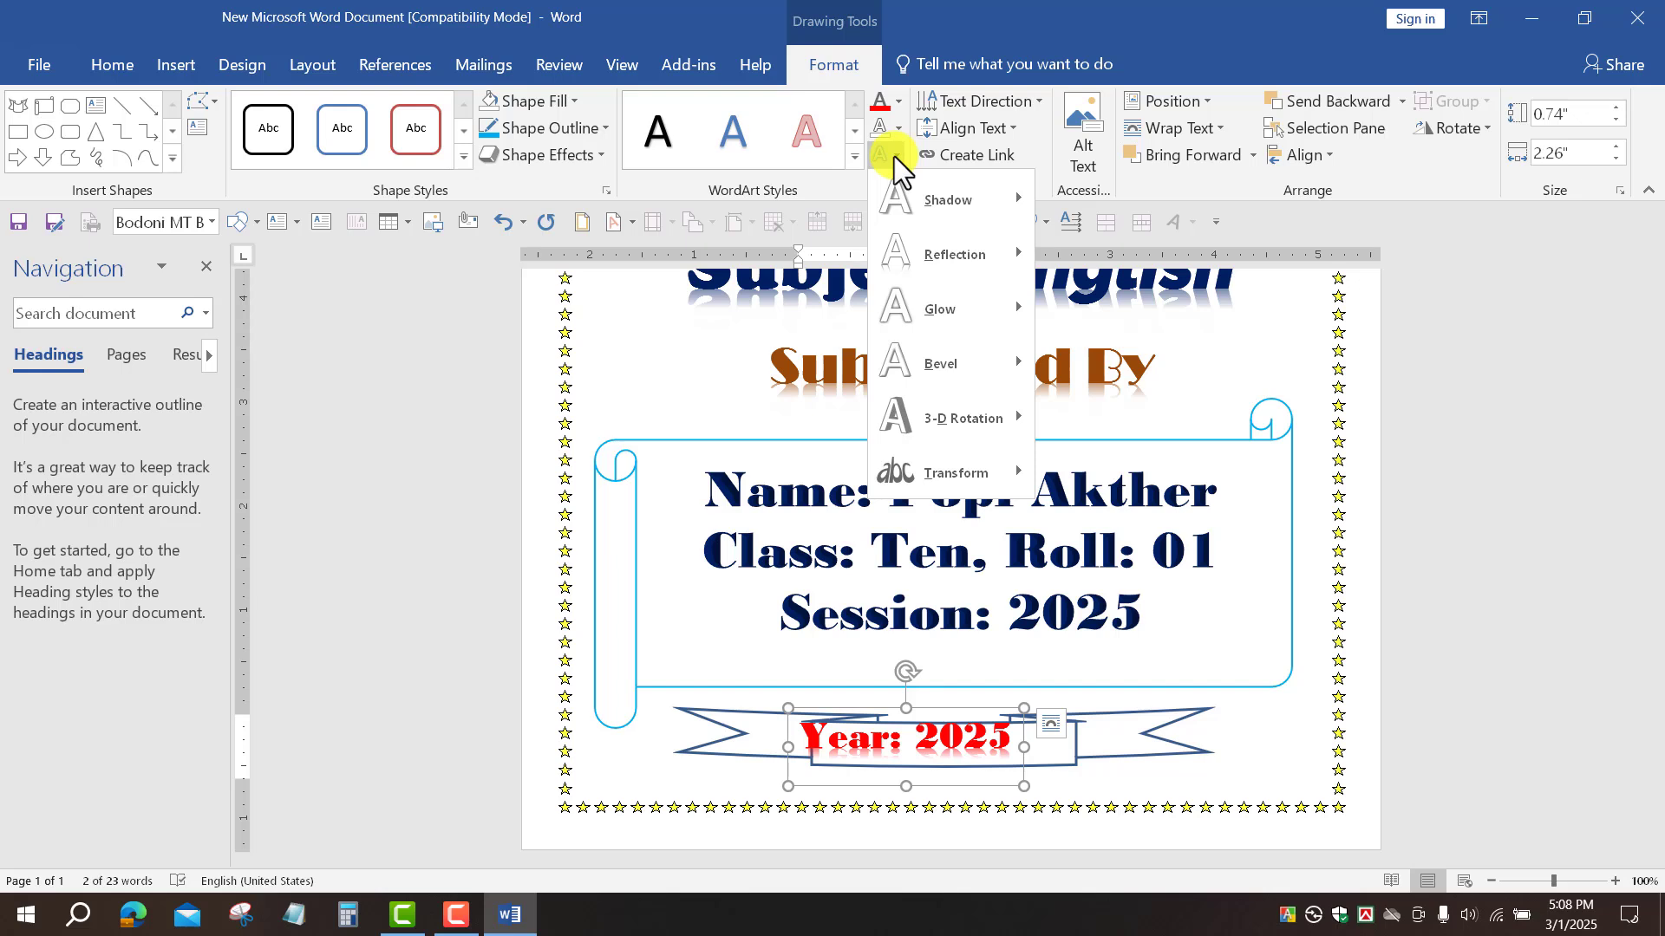
pyautogui.moveTo(998, 304)
pyautogui.click(1063, 330)
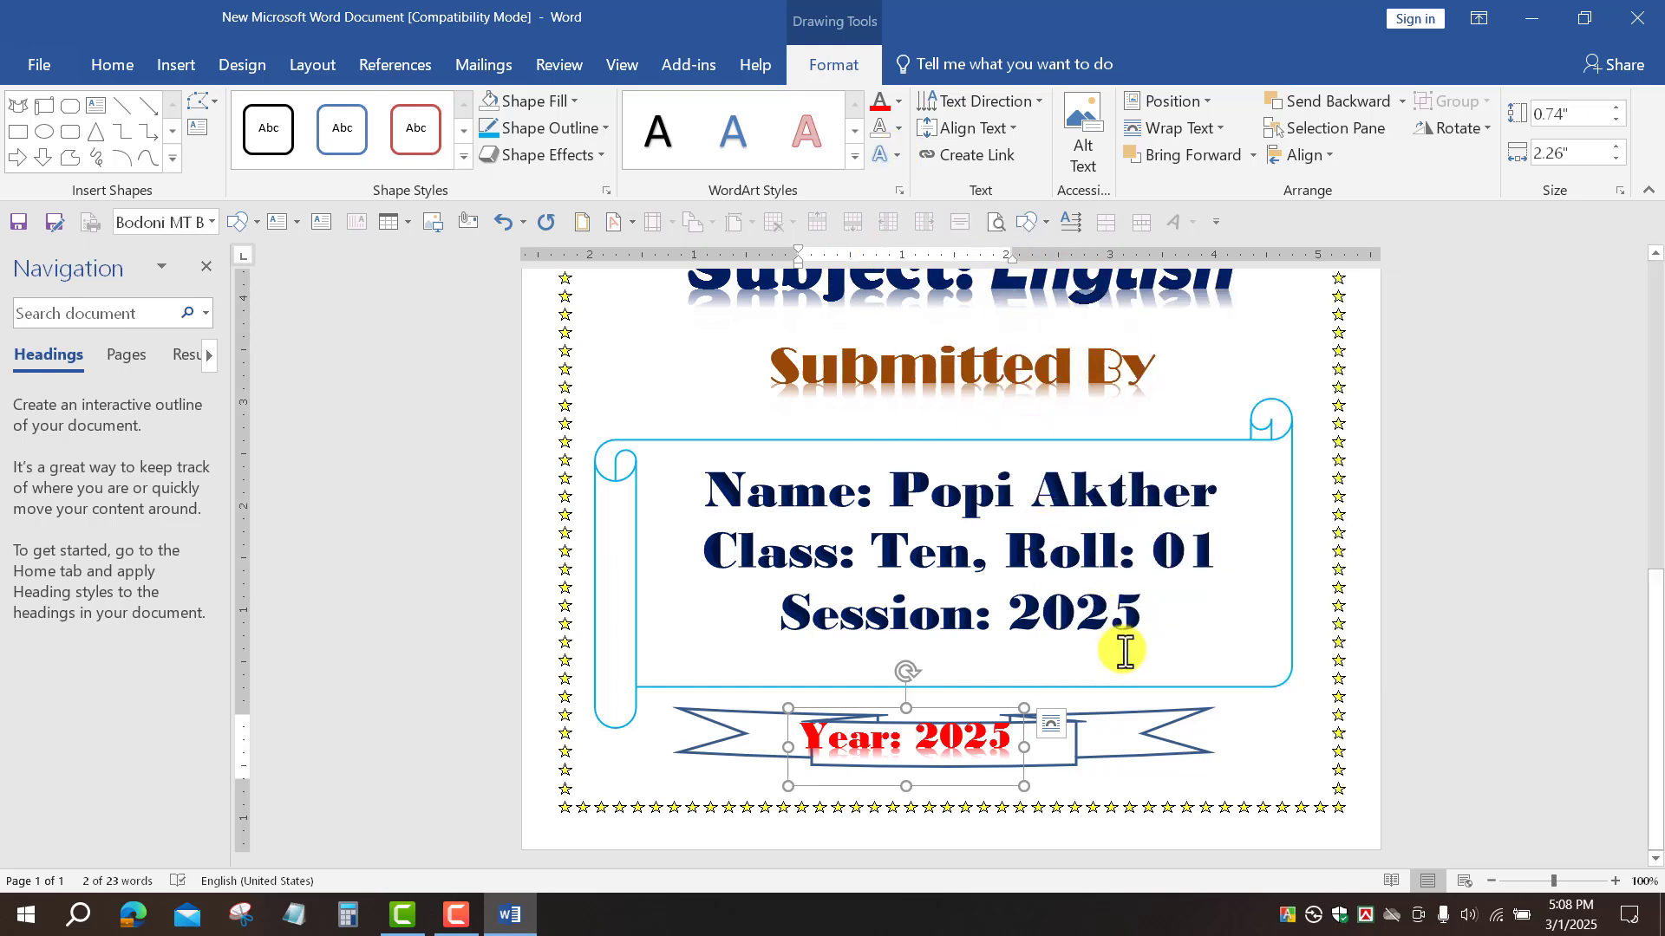
pyautogui.click(1486, 665)
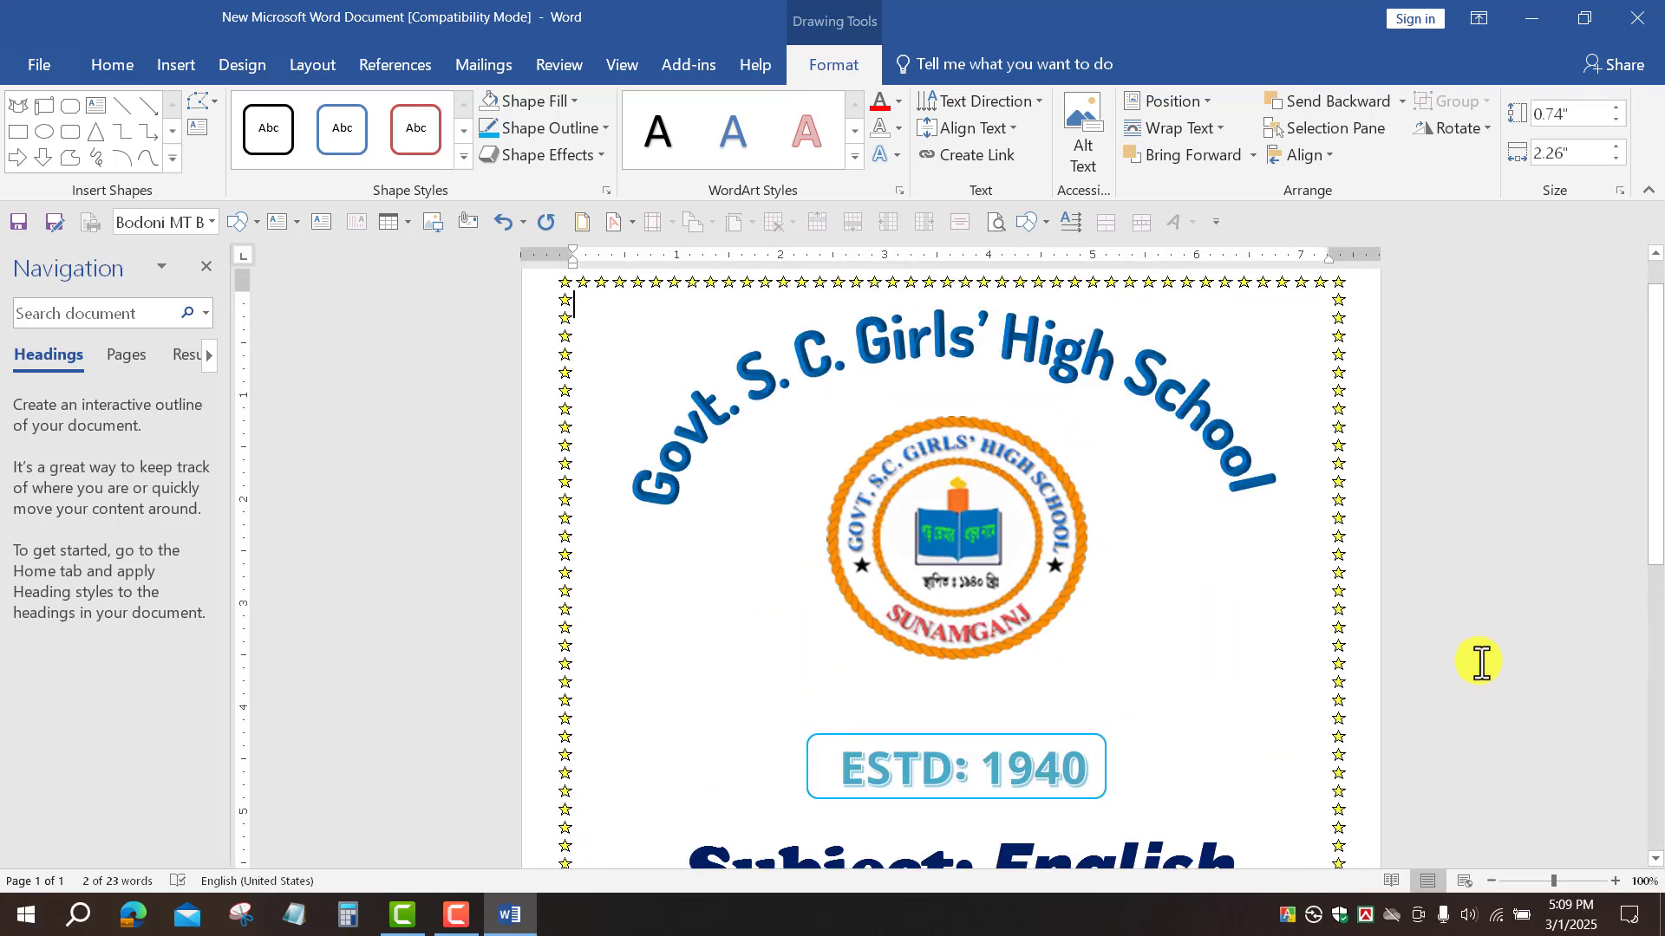
# Step: Move the ESTD: 1940 box up to sit just under the logo
pyautogui.scroll(-8, 1200, 651)
pyautogui.scroll(5, 1162, 653)
pyautogui.click(1032, 475)
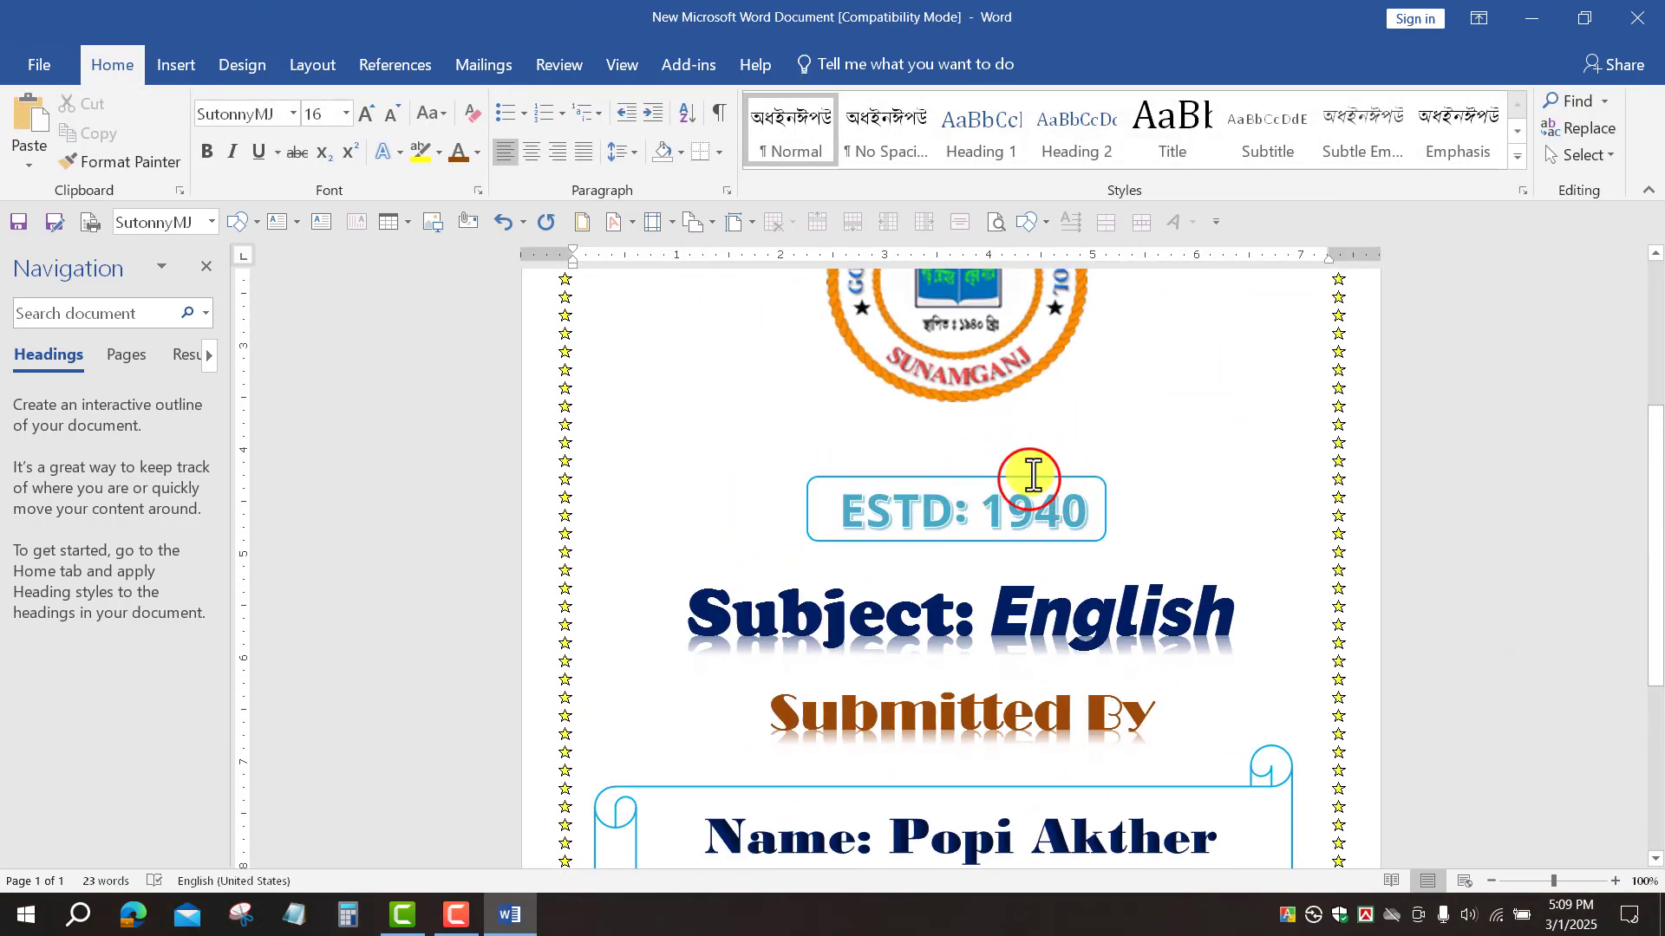
pyautogui.click(1032, 480)
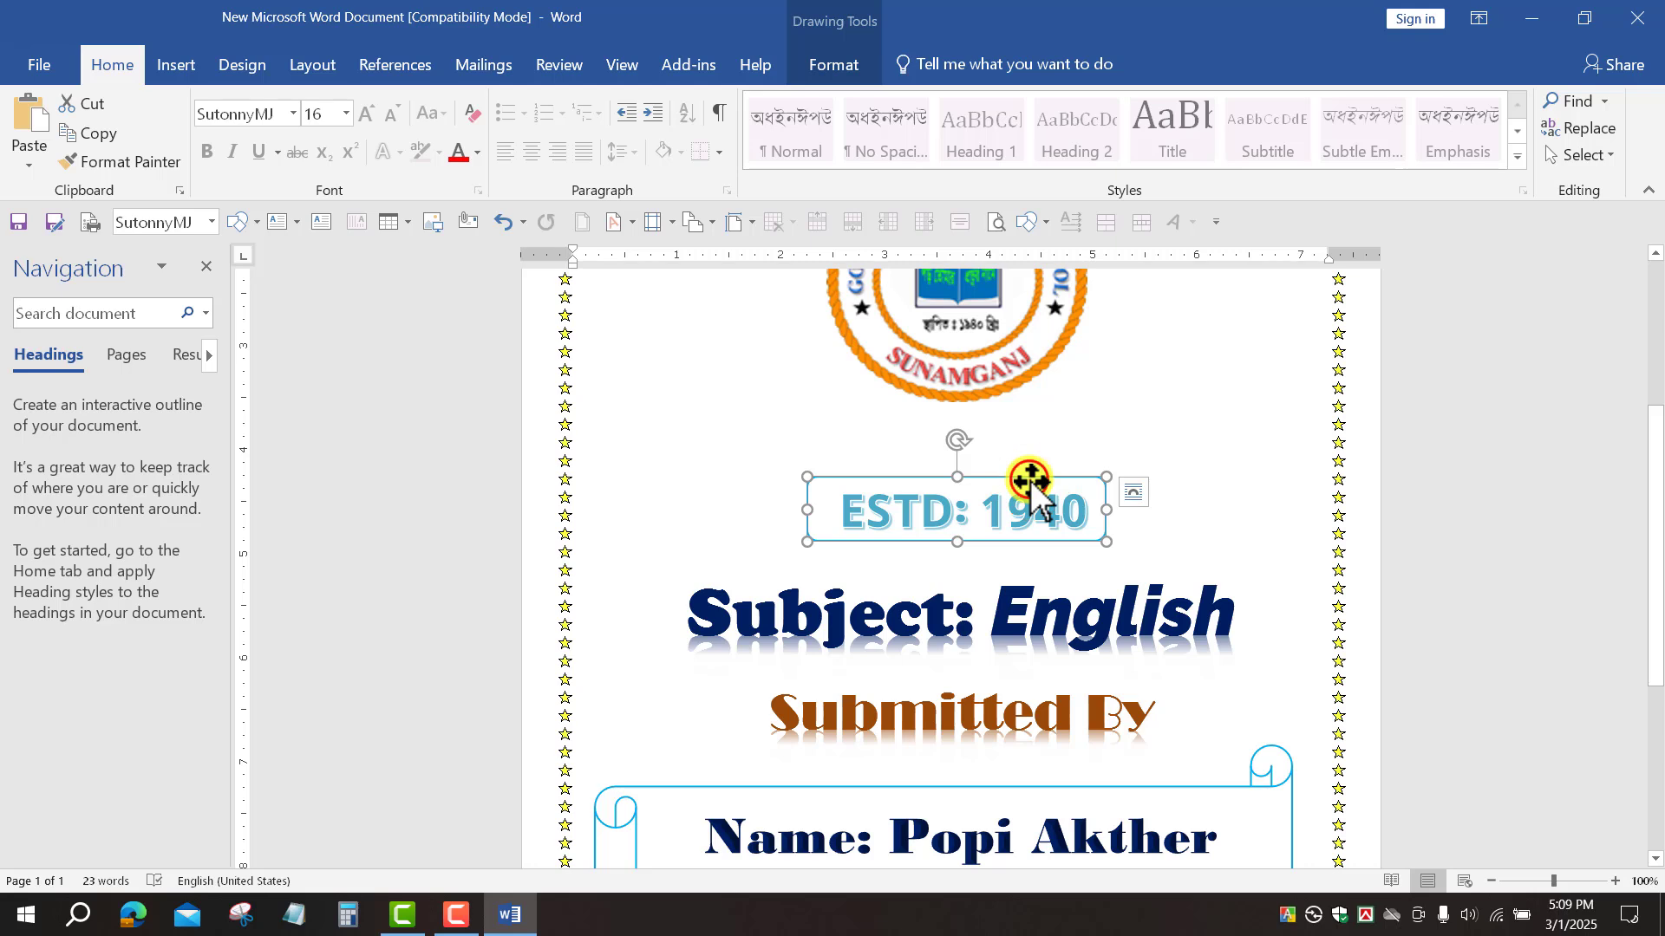
pyautogui.moveTo(1032, 480); pyautogui.dragTo(1052, 521)
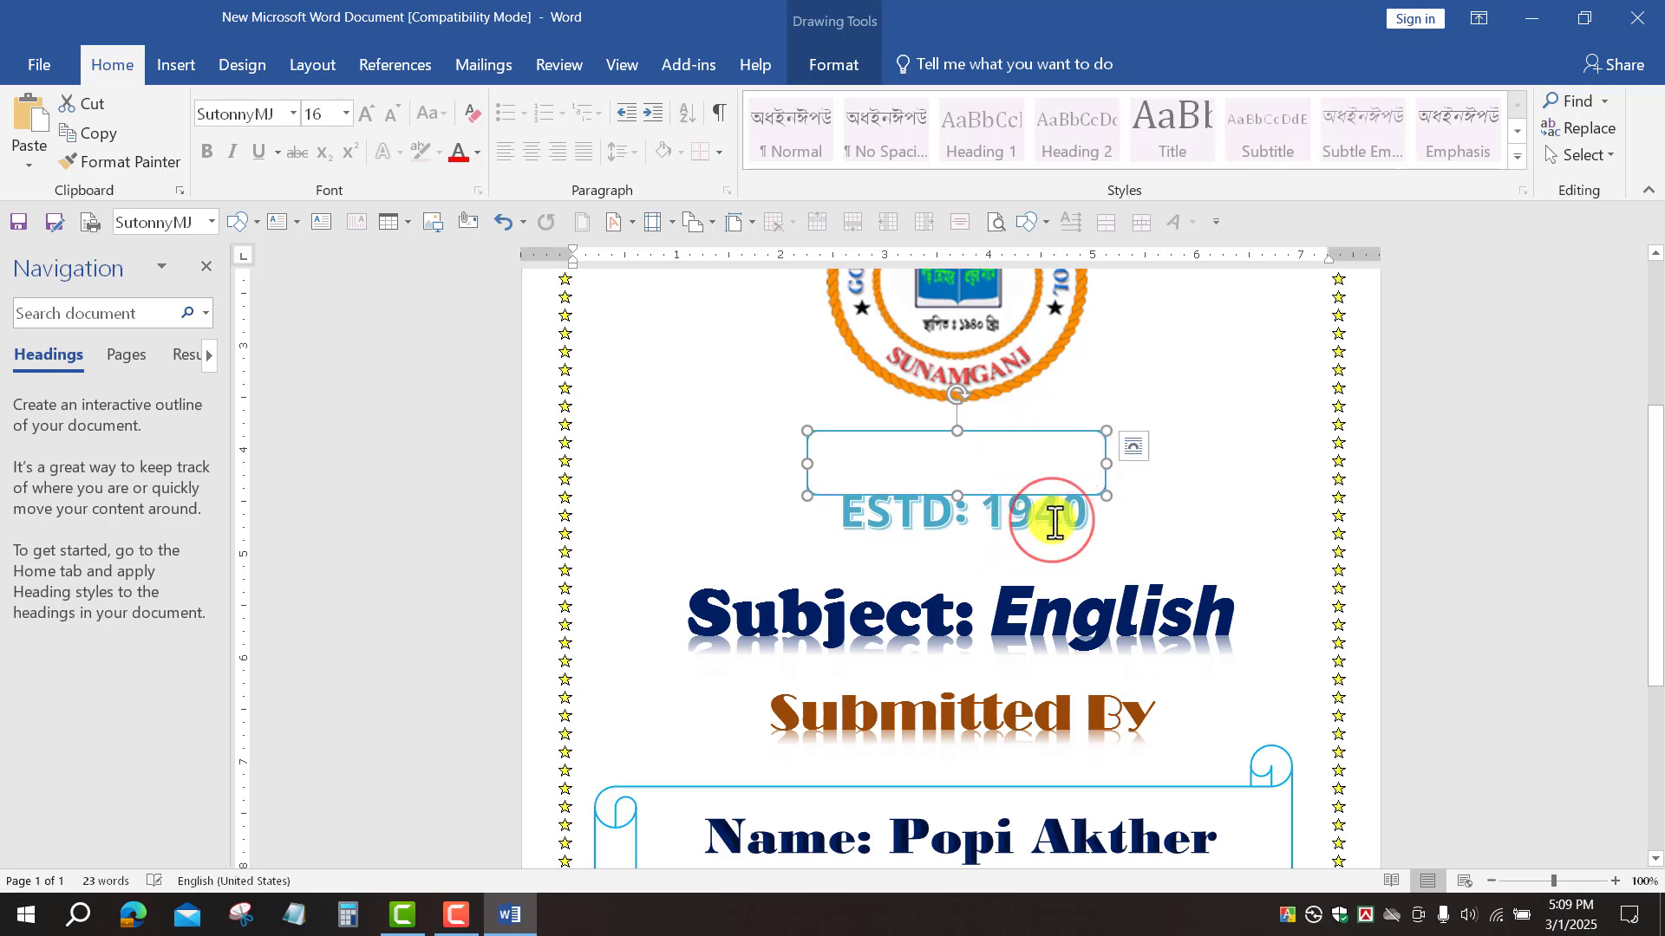
pyautogui.click(1056, 518)
pyautogui.click(1086, 482)
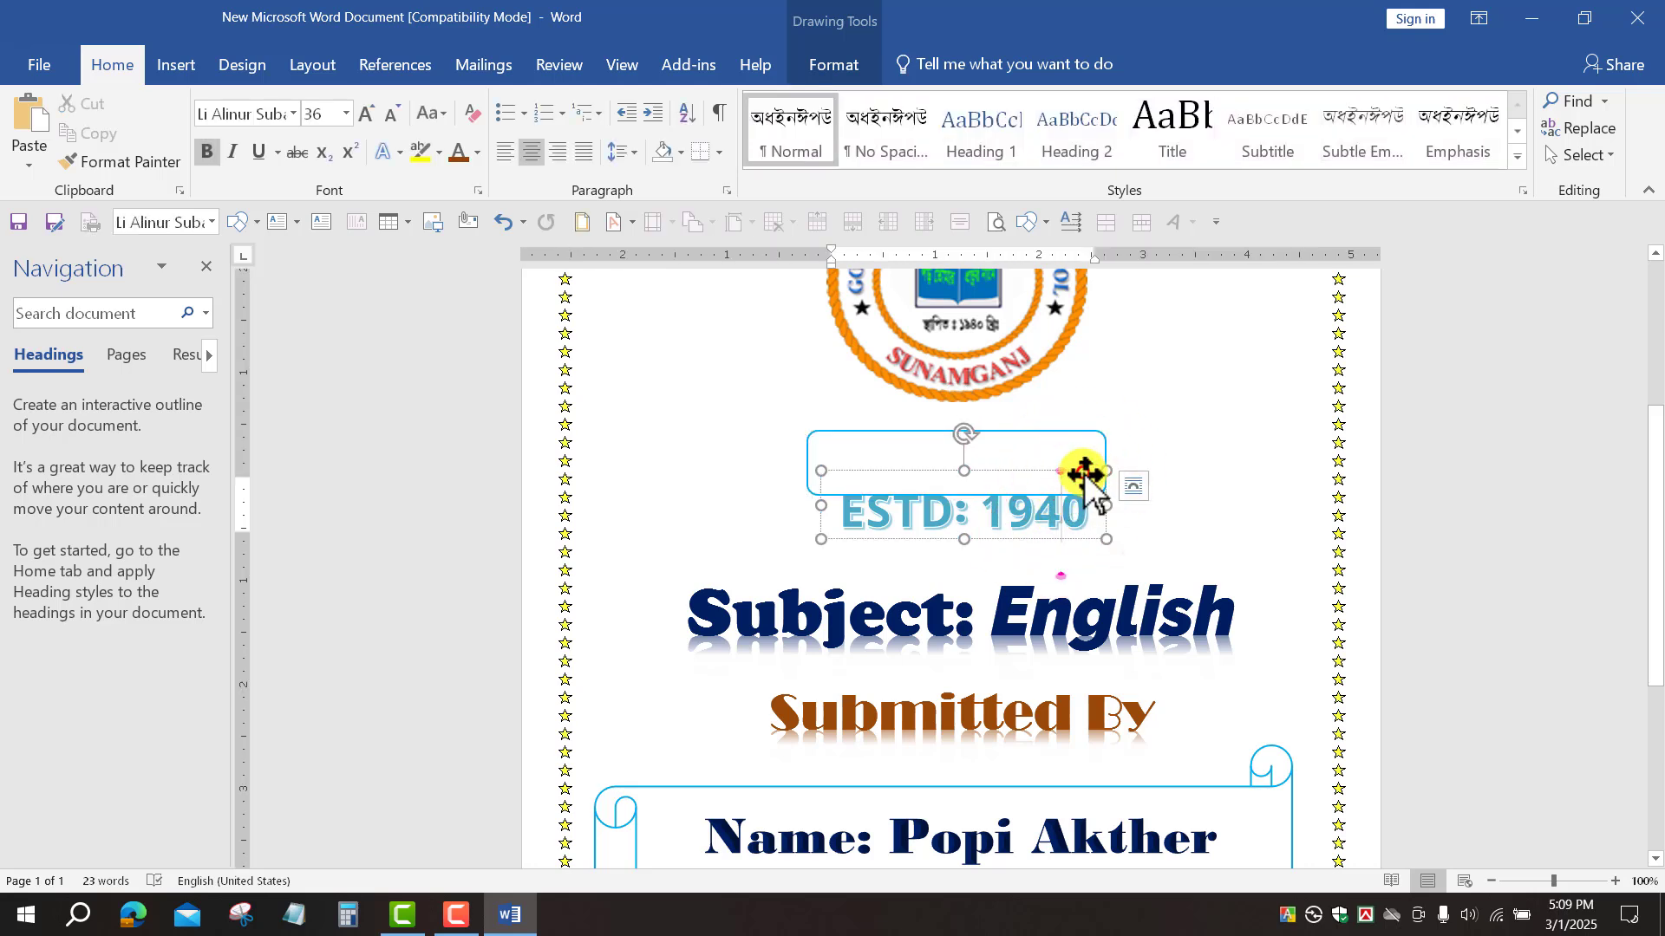
pyautogui.moveTo(1086, 475); pyautogui.dragTo(1082, 436)
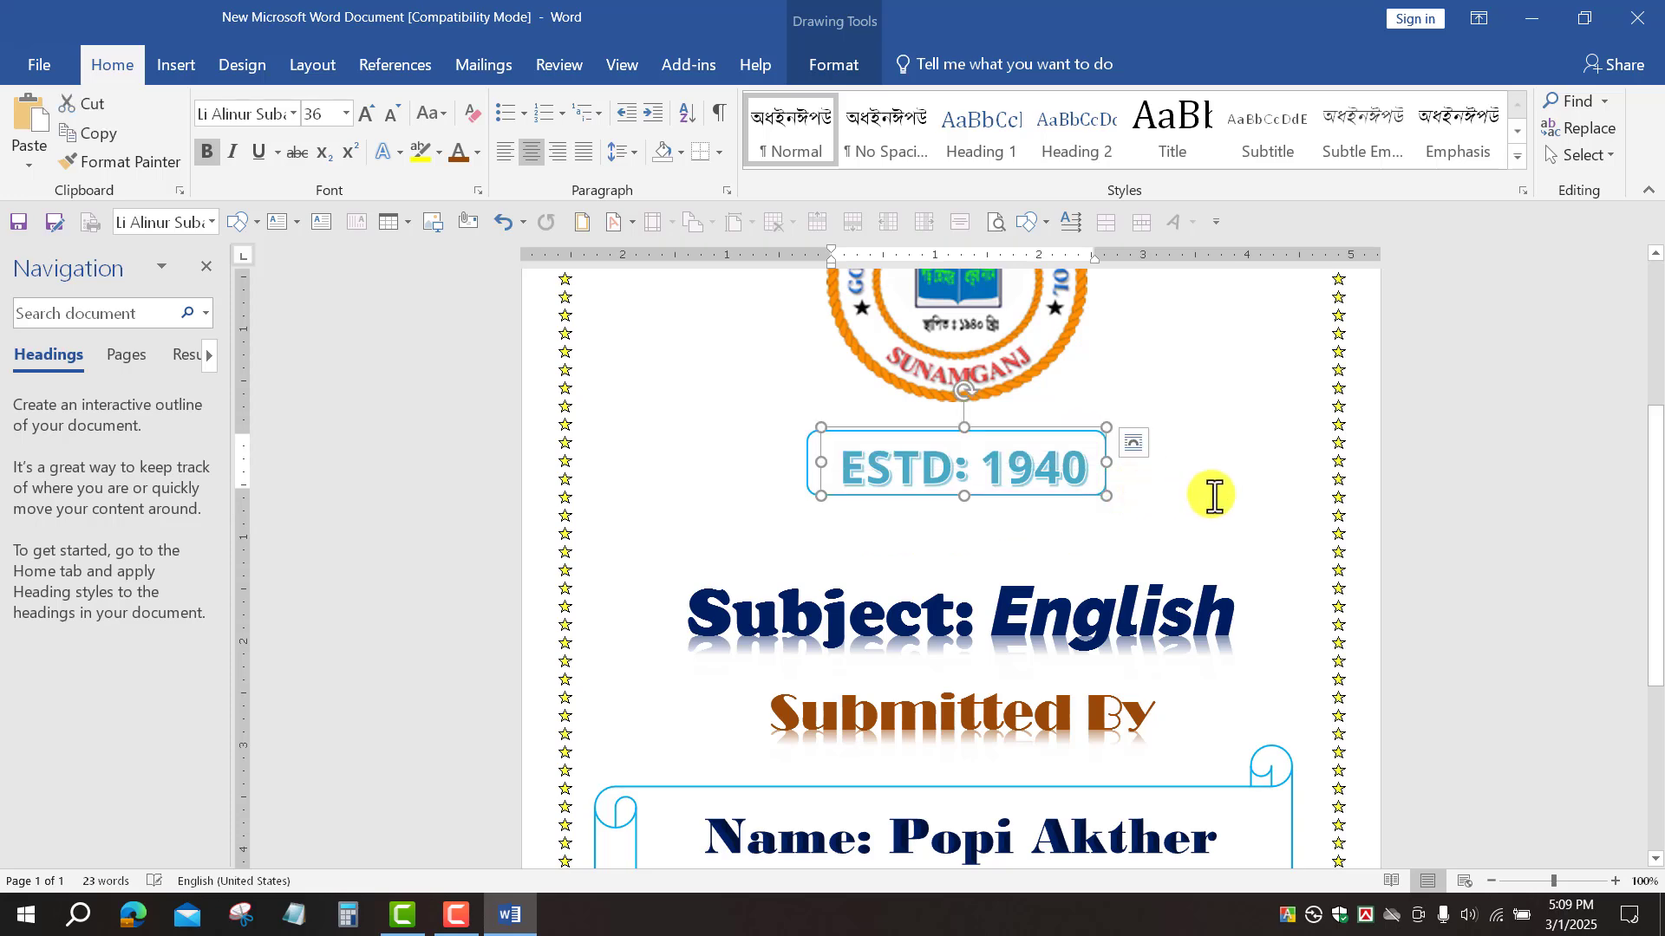
pyautogui.click(1390, 530)
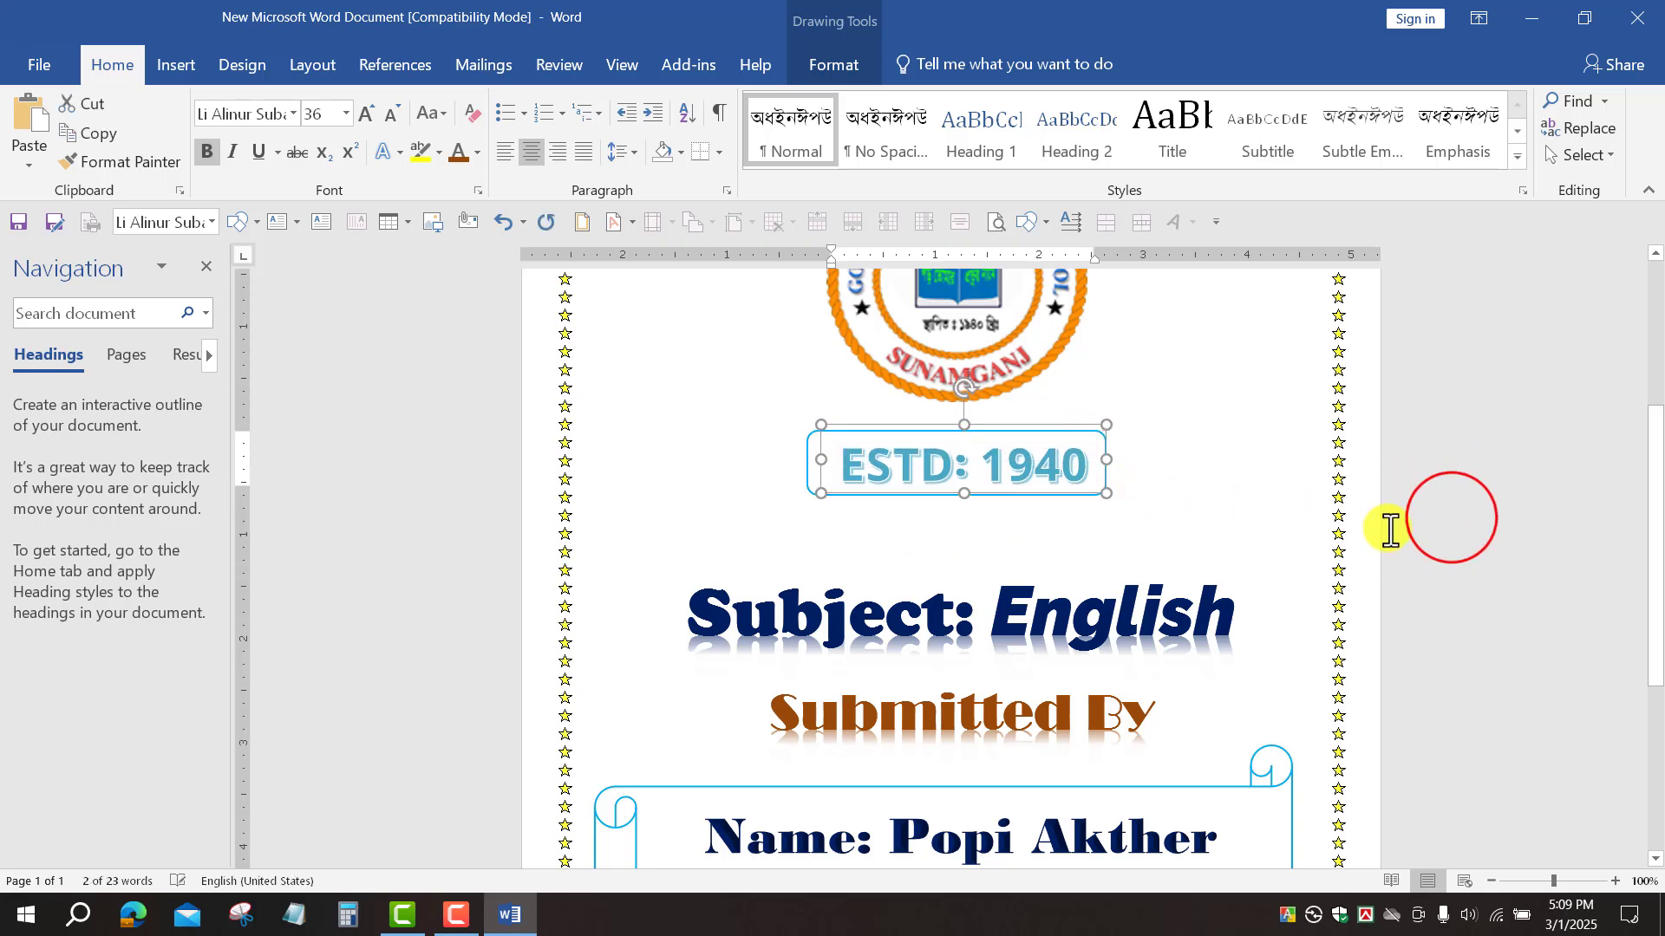
pyautogui.click(1023, 551)
pyautogui.scroll(-1, 966, 704)
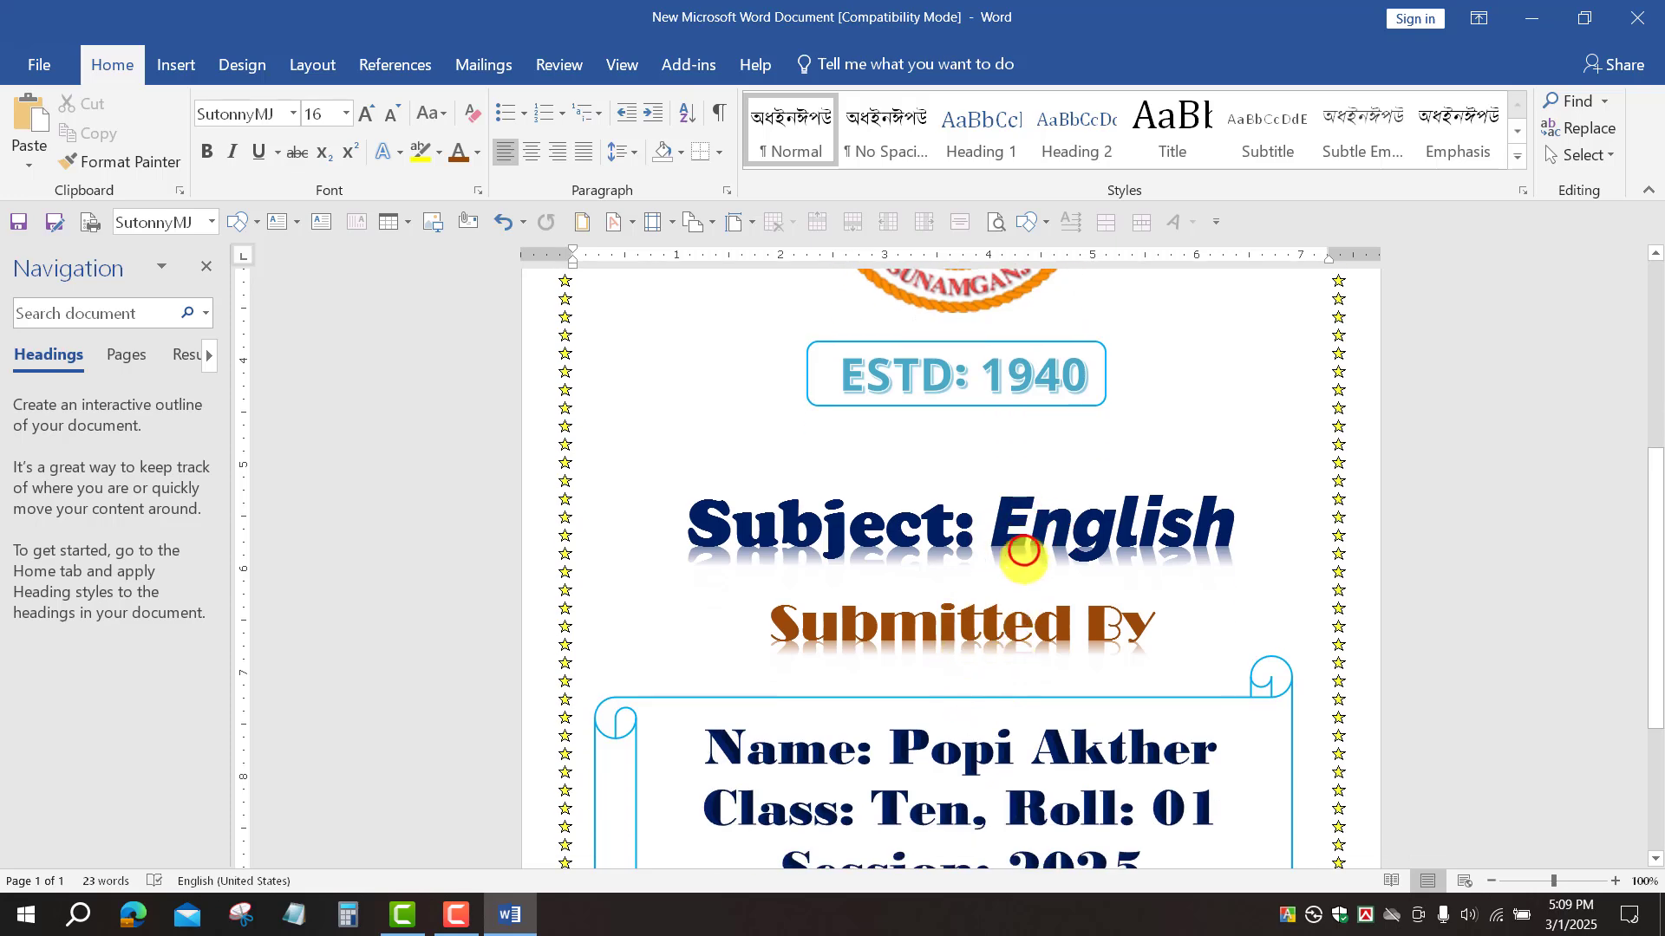
# Step: Raise the Subject: English and Submitted By headings beneath the ESTD box
pyautogui.click(1044, 477)
pyautogui.moveTo(1045, 471); pyautogui.dragTo(1048, 420)
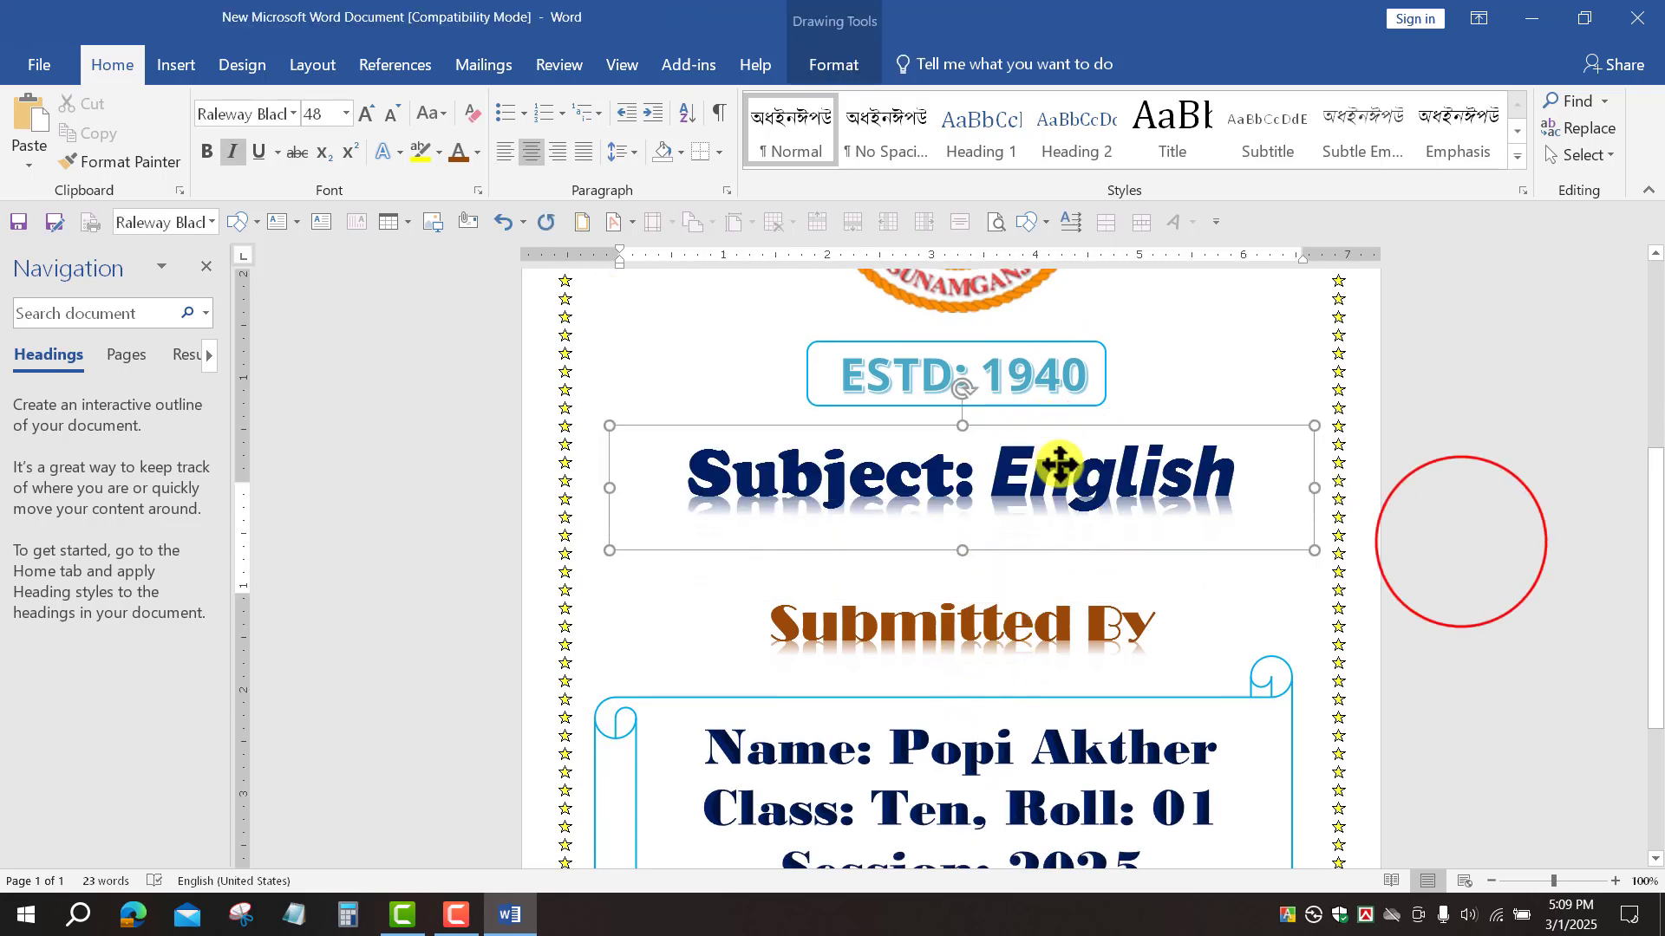
pyautogui.click(1462, 542)
pyautogui.click(976, 633)
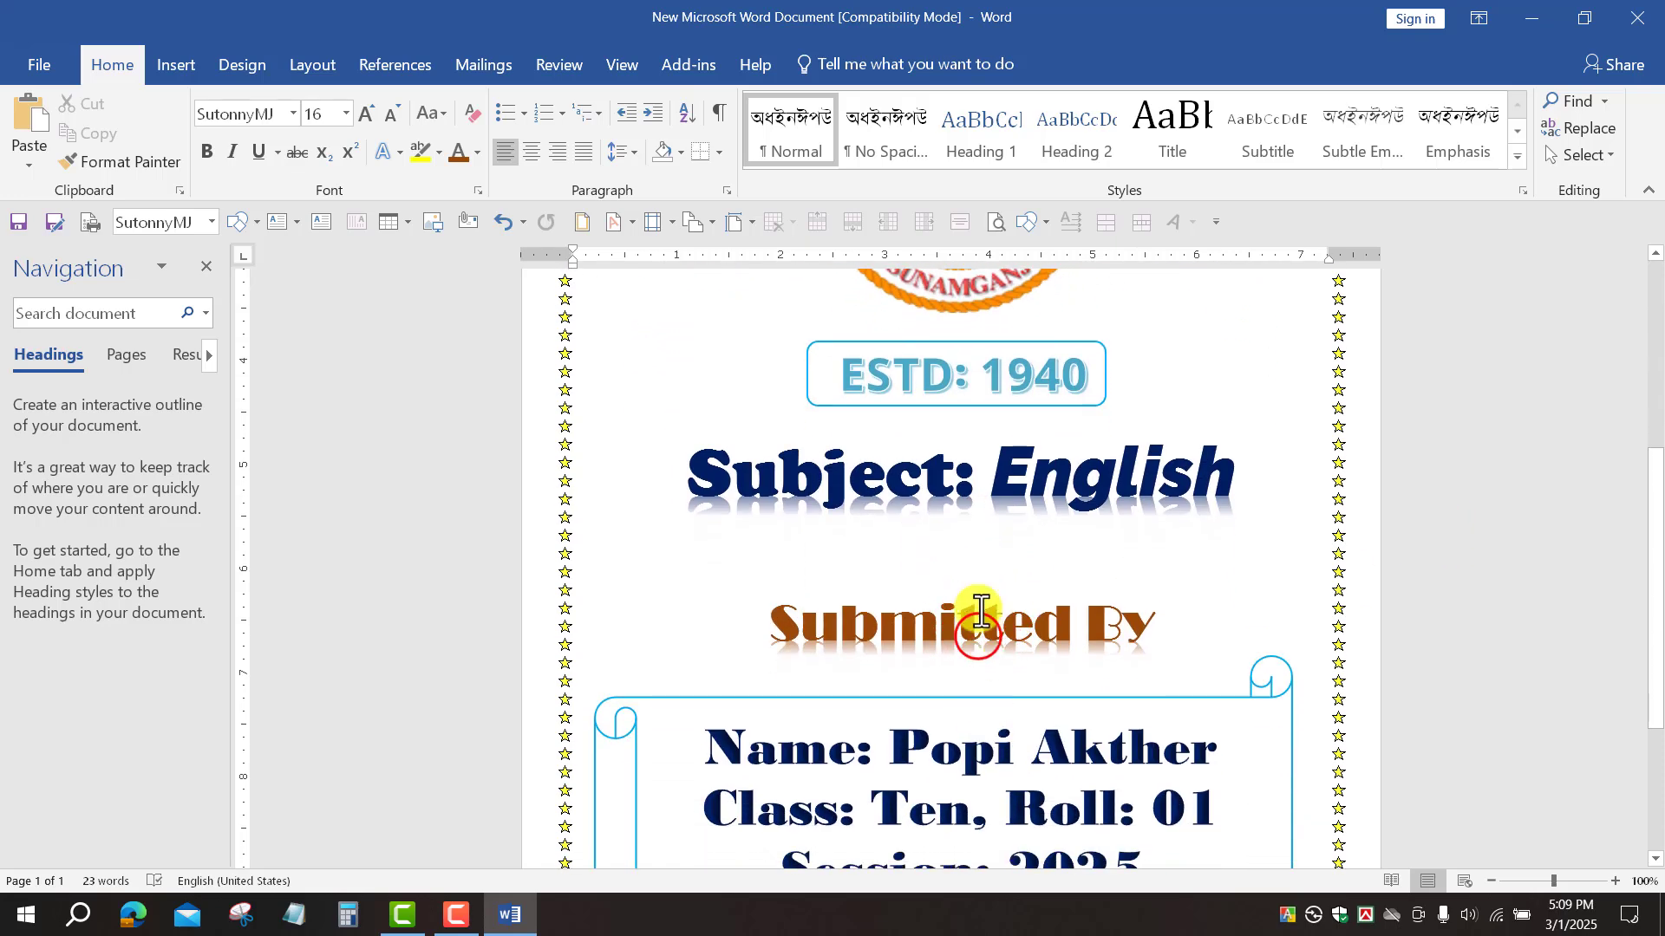
pyautogui.moveTo(985, 580)
pyautogui.mouseDown()
pyautogui.moveTo(985, 532)
pyautogui.moveTo(1033, 543)
pyautogui.mouseUp()
pyautogui.click(1533, 595)
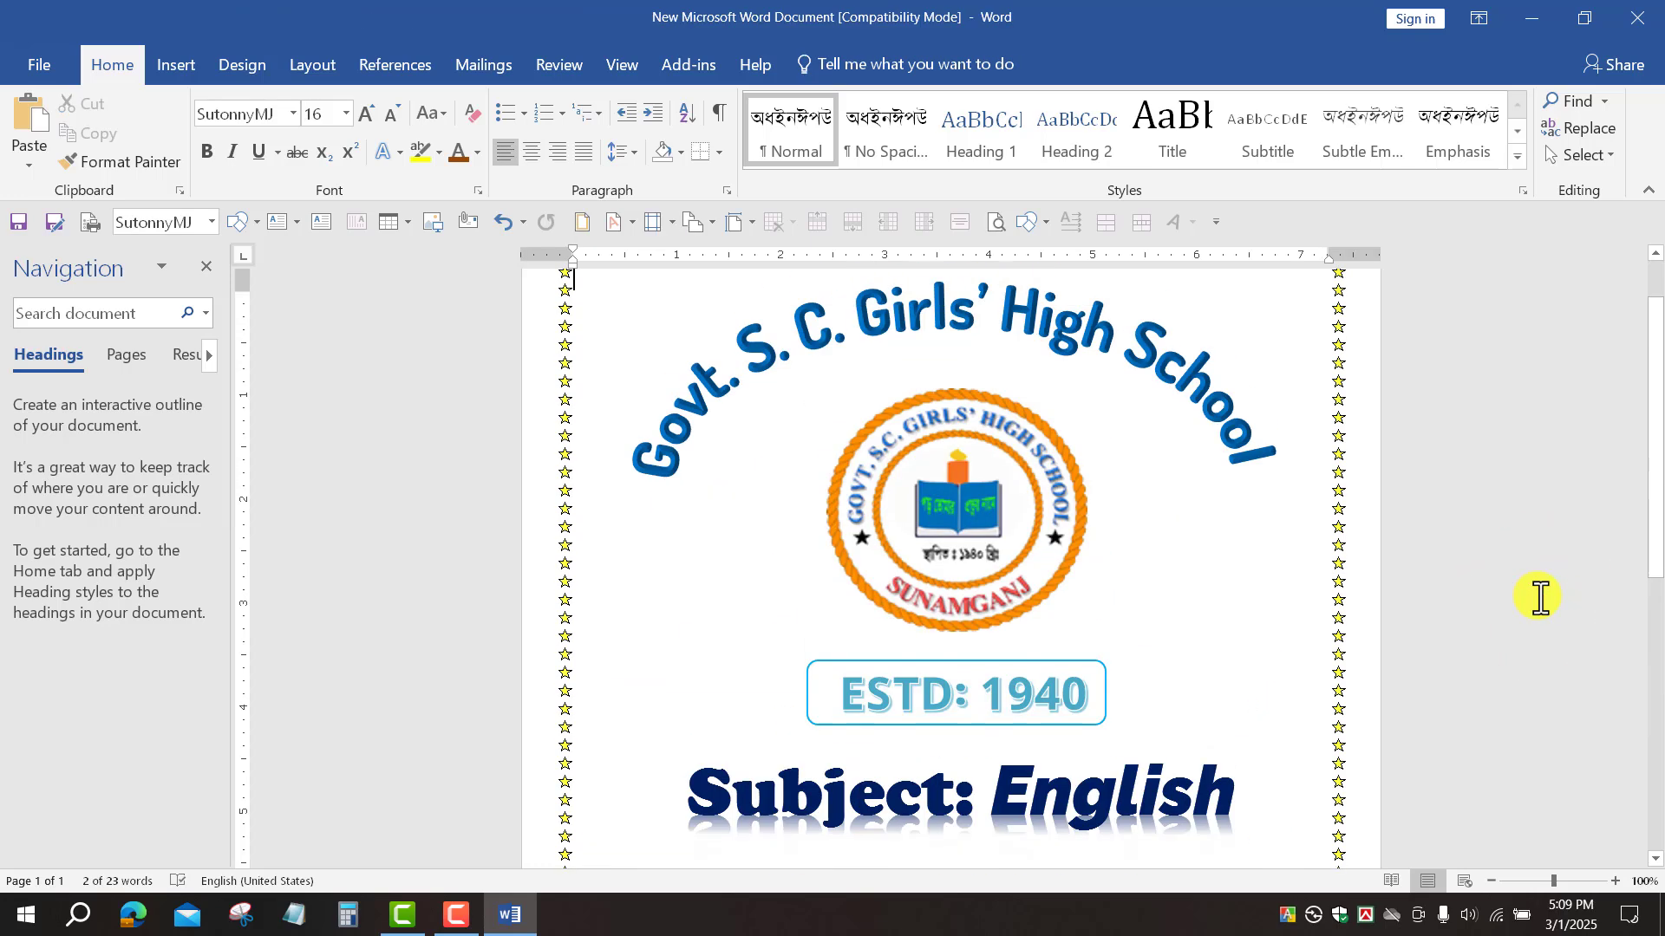
# Step: Move the scroll up under Submitted By and lift the student details inside it
pyautogui.scroll(-10, 1540, 597)
pyautogui.click(1011, 505)
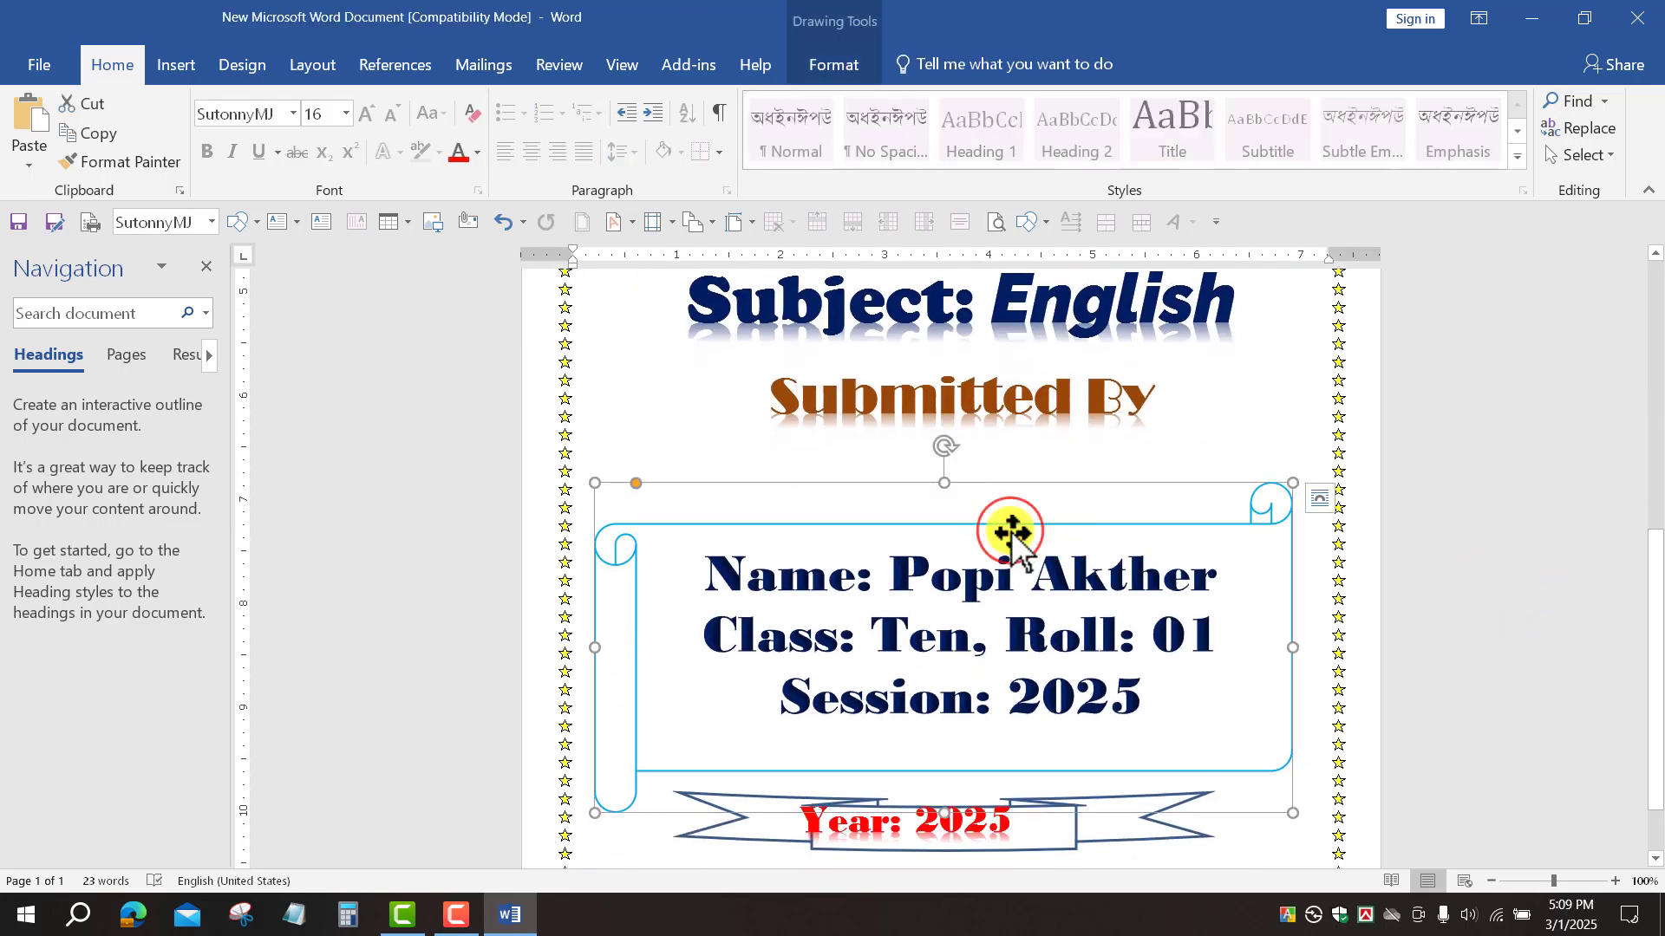
pyautogui.moveTo(1011, 532); pyautogui.dragTo(1016, 462)
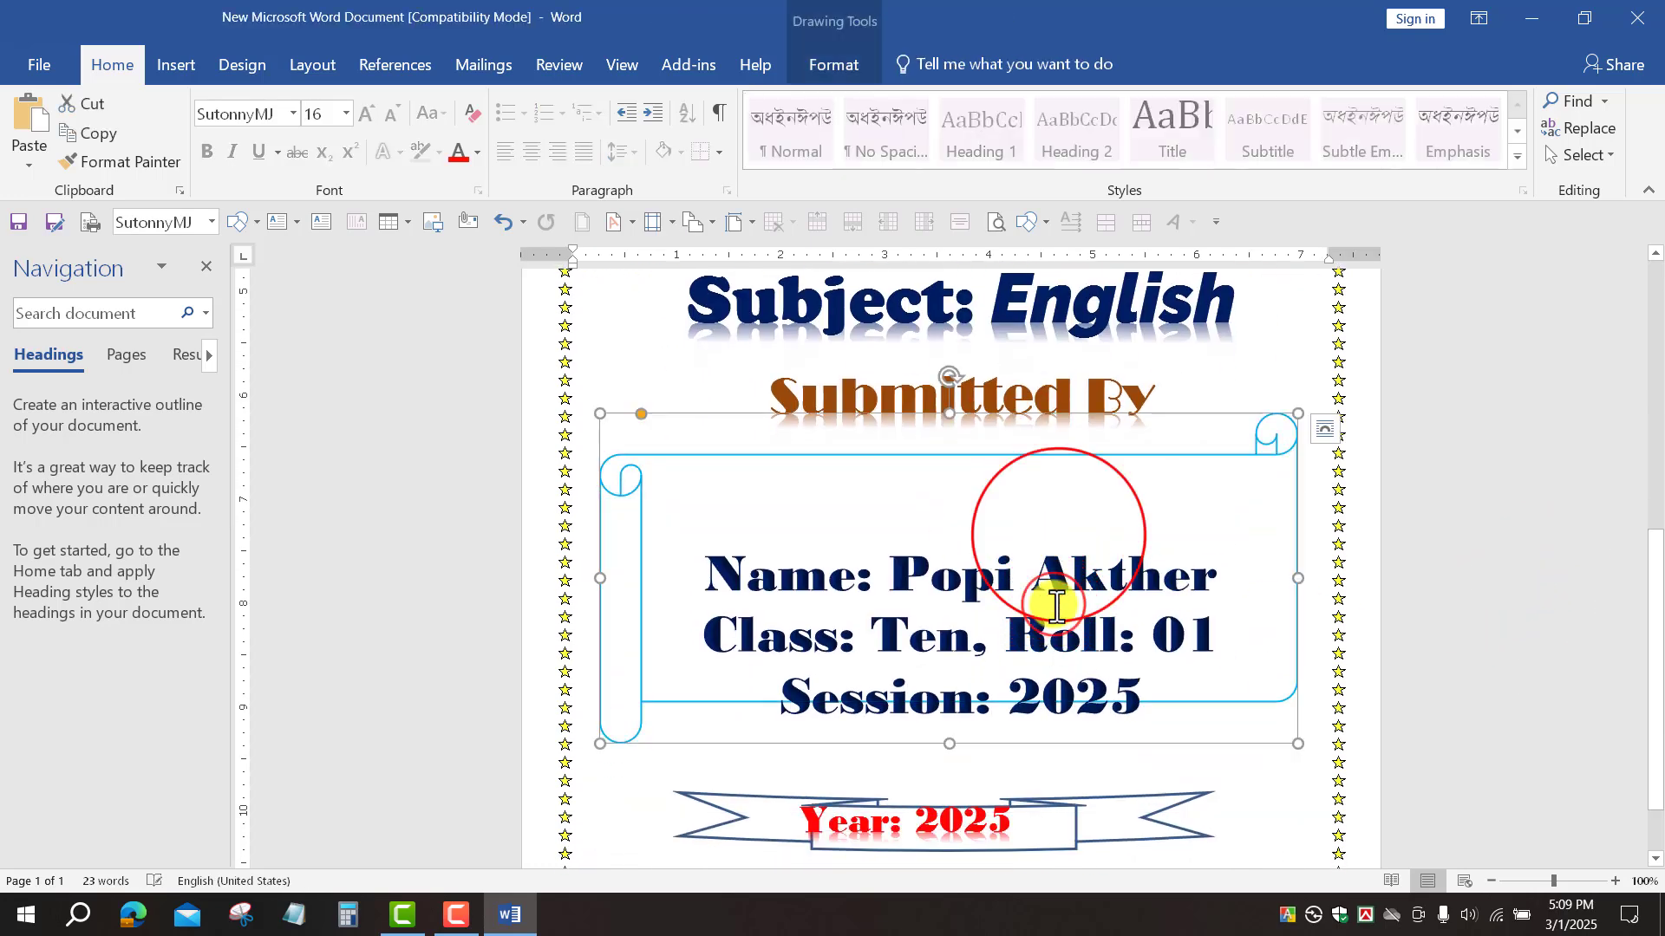
pyautogui.click(1057, 605)
pyautogui.moveTo(1060, 538); pyautogui.dragTo(1053, 465)
pyautogui.click(1495, 574)
# Step: Raise the ribbon banner to a higher position on the page
pyautogui.scroll(5, 1457, 769)
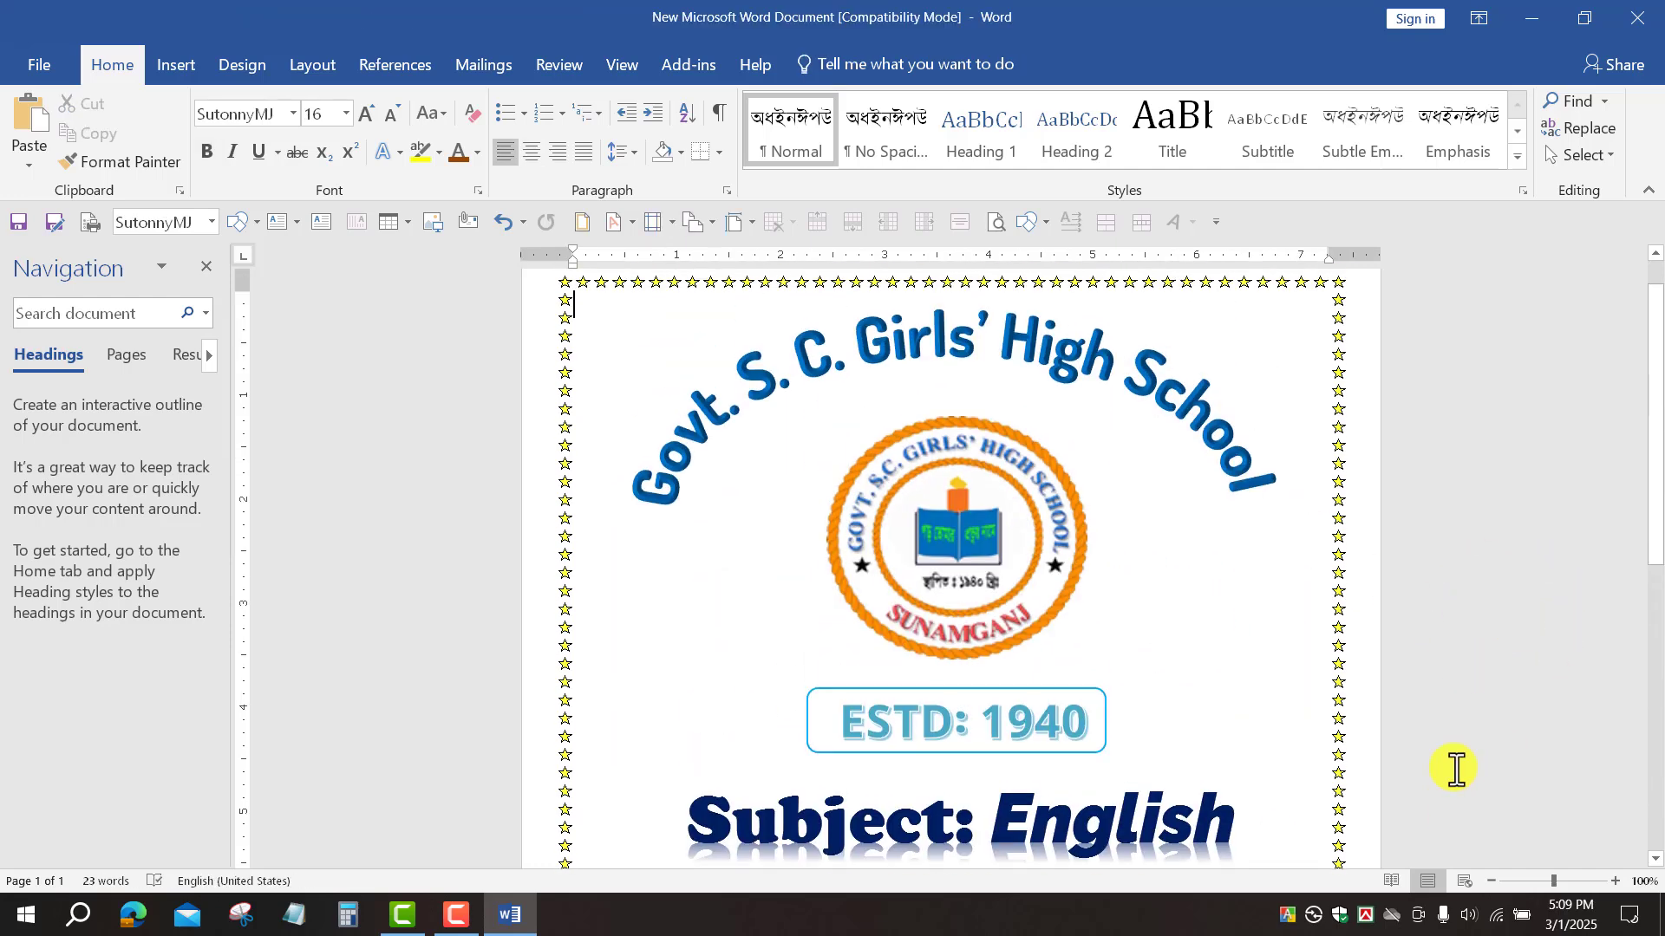
pyautogui.scroll(-5, 1449, 768)
pyautogui.scroll(-1, 1450, 769)
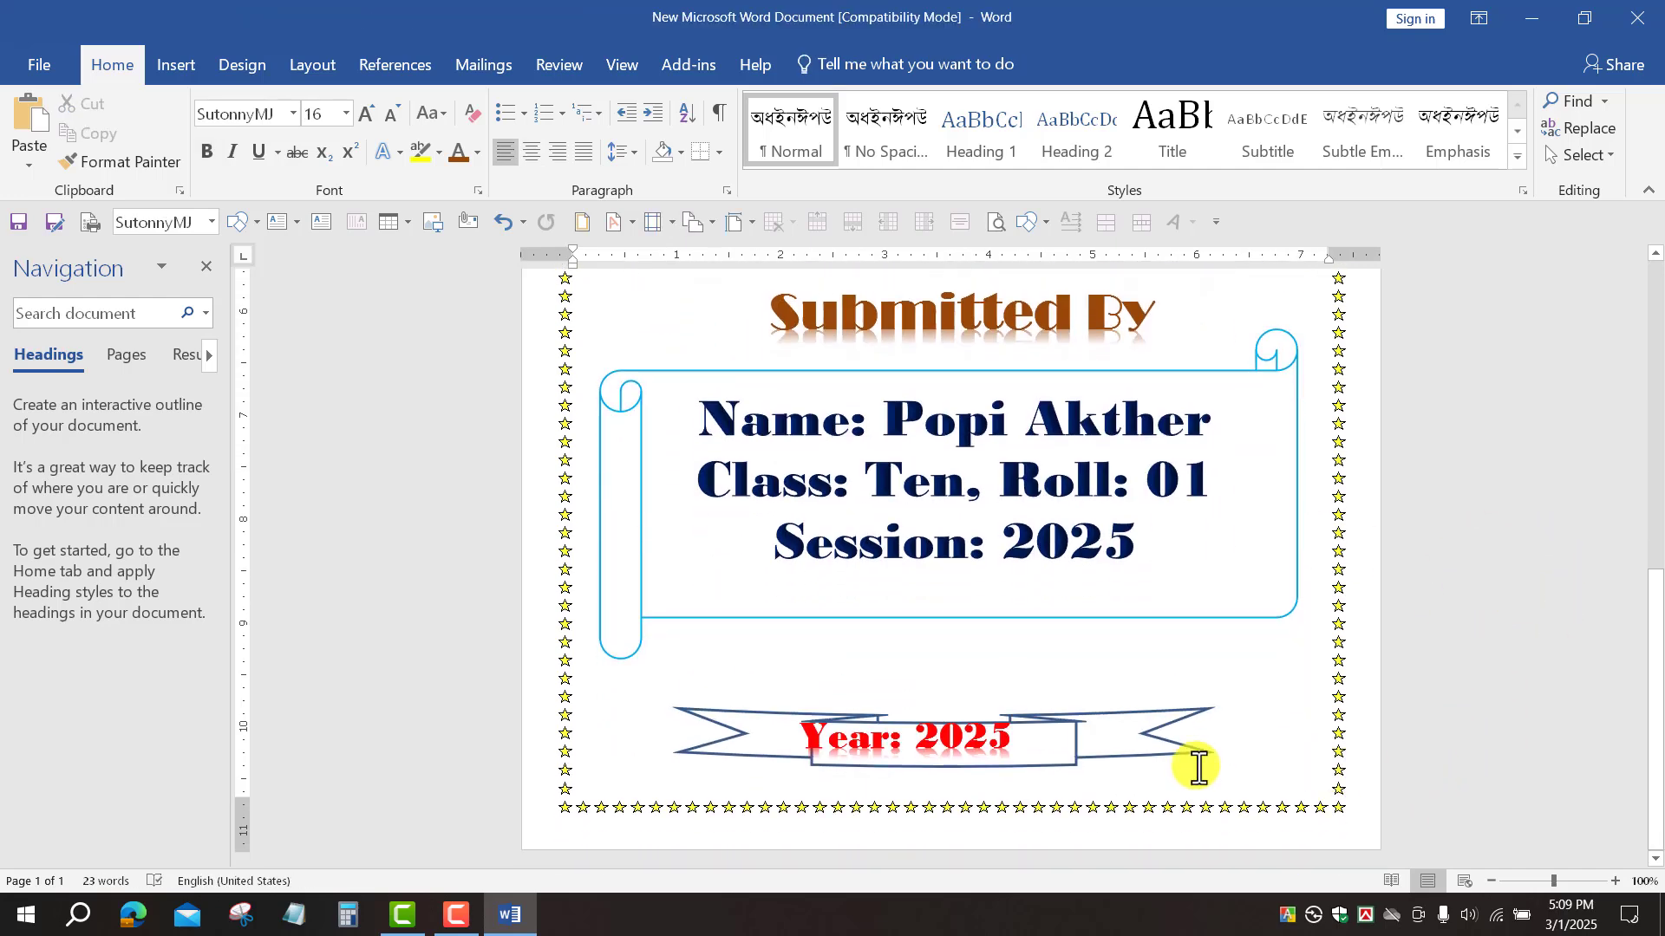
pyautogui.click(1053, 733)
pyautogui.moveTo(948, 680); pyautogui.dragTo(948, 683)
pyautogui.moveTo(1056, 722); pyautogui.dragTo(1058, 723)
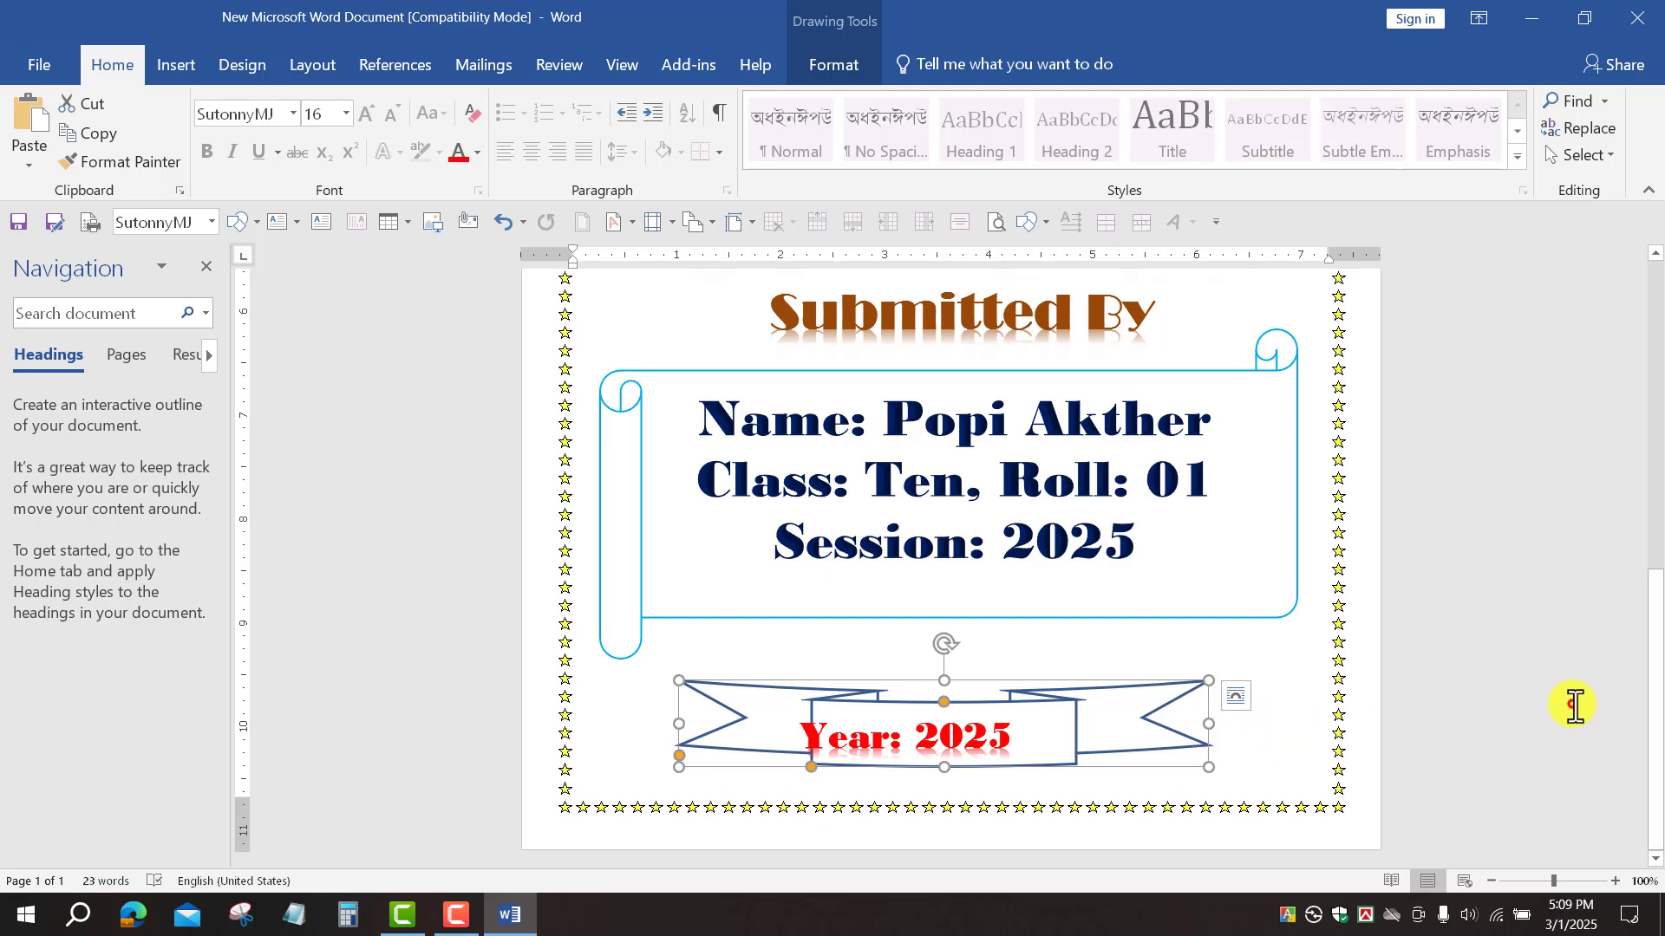
pyautogui.scroll(6, 1151, 780)
pyautogui.scroll(-6, 1115, 773)
pyautogui.click(963, 740)
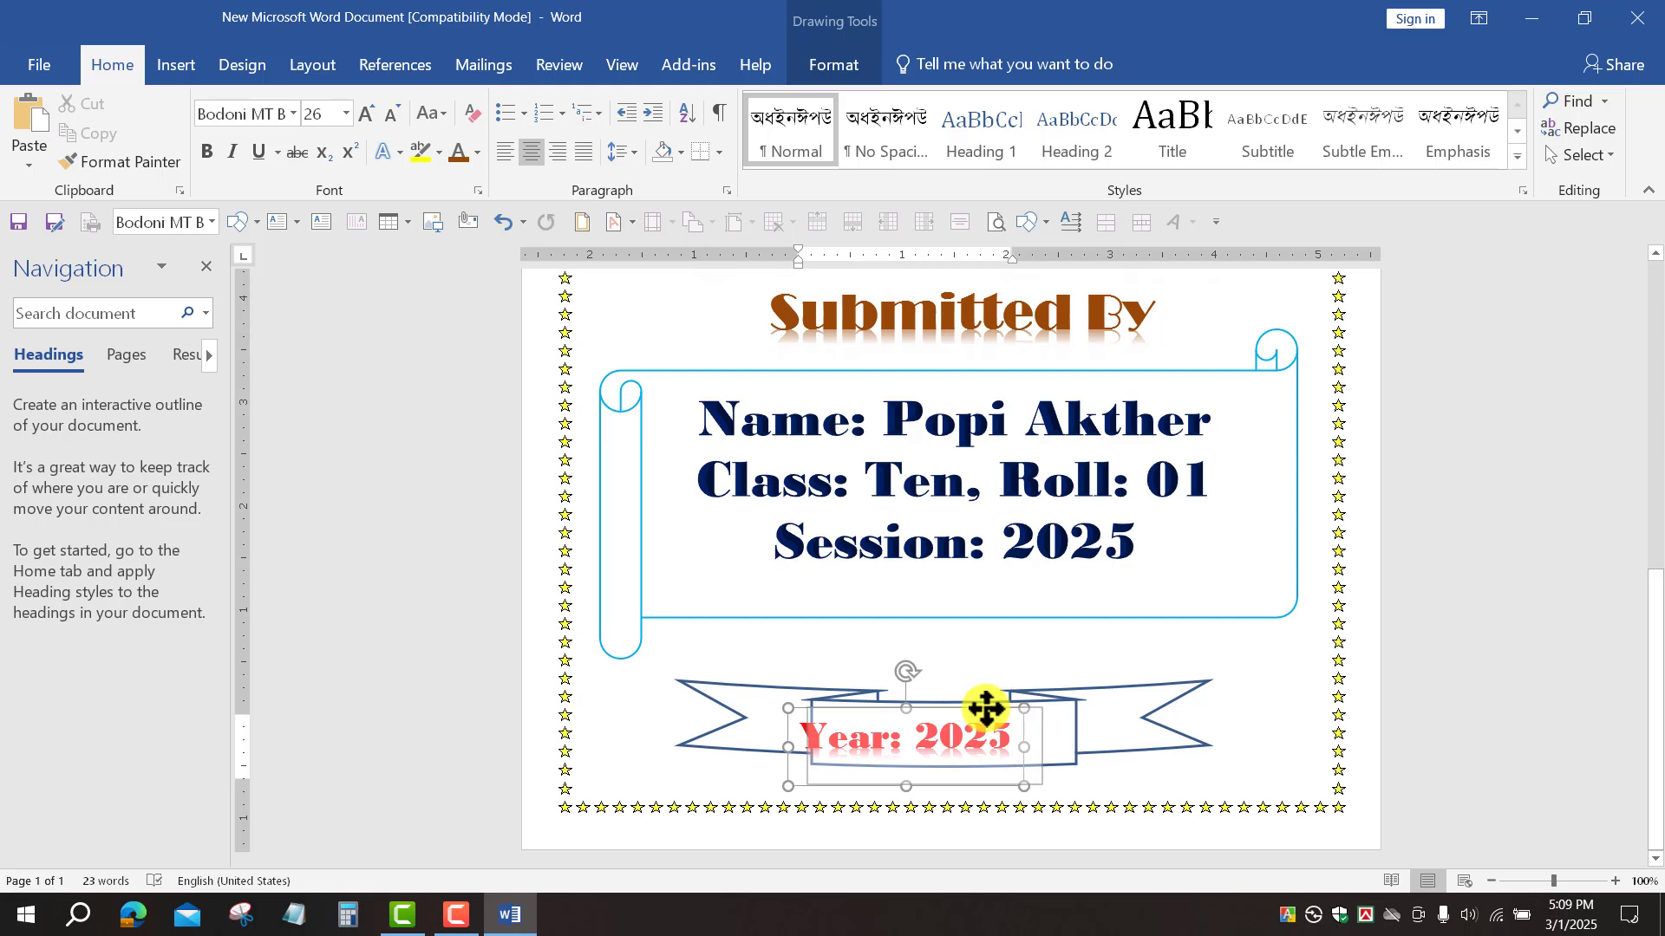
# Step: Centre the Year: 2025 text box on the ribbon and widen it slightly
pyautogui.moveTo(986, 708); pyautogui.dragTo(1005, 709)
pyautogui.click(928, 780)
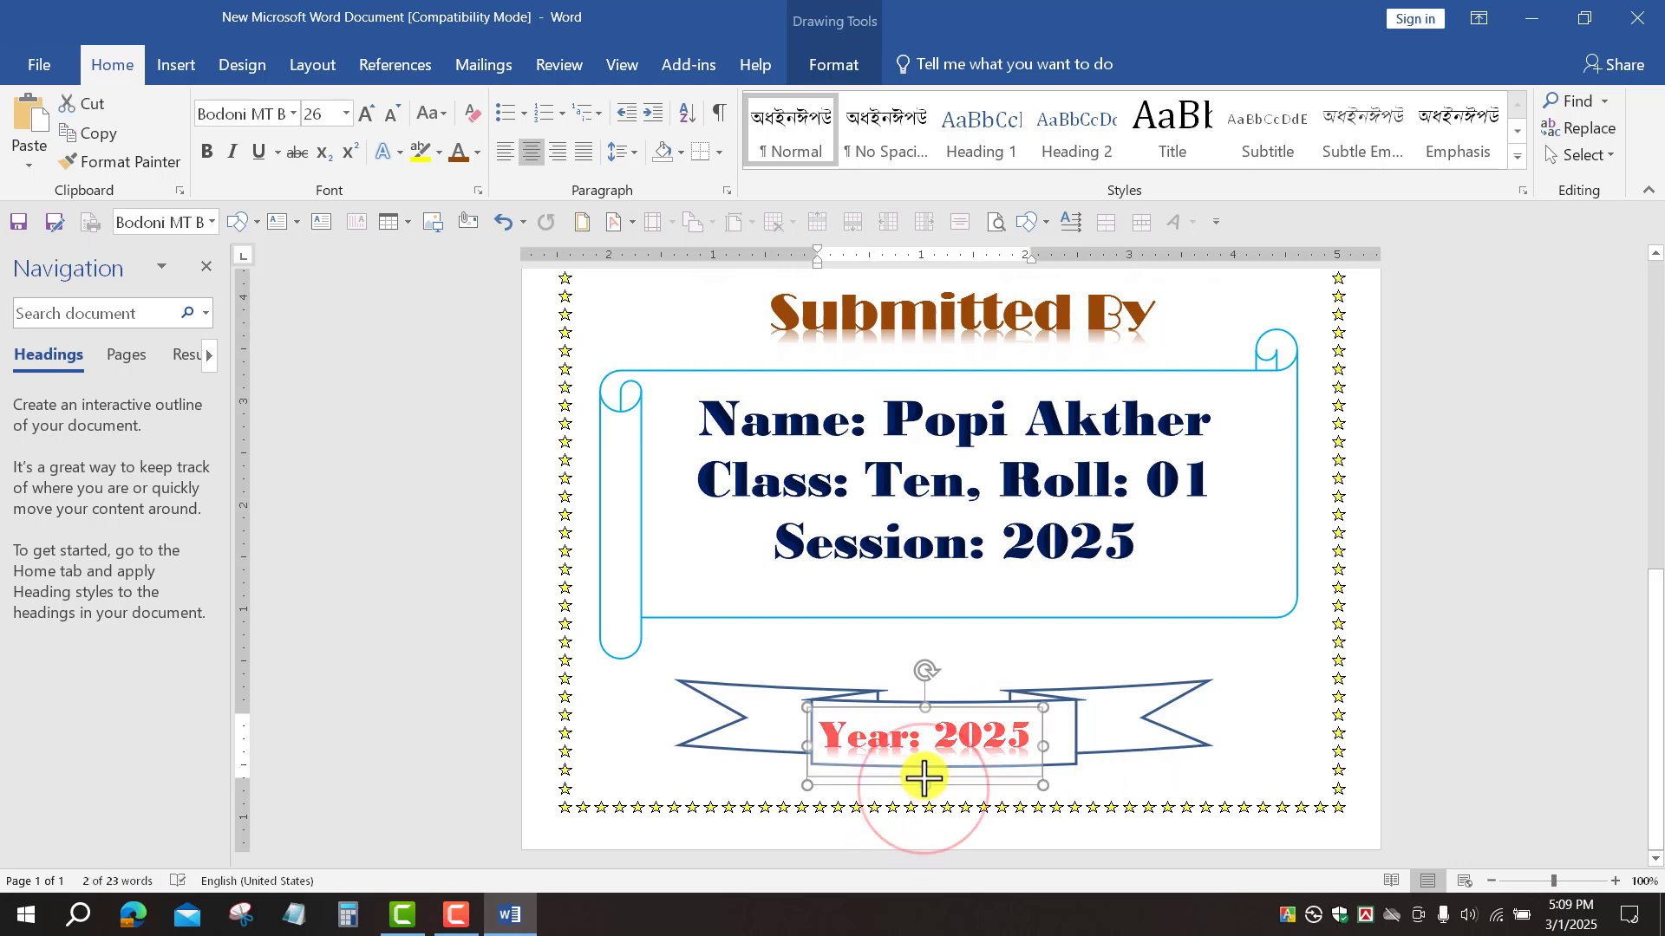
pyautogui.moveTo(926, 774); pyautogui.dragTo(927, 776)
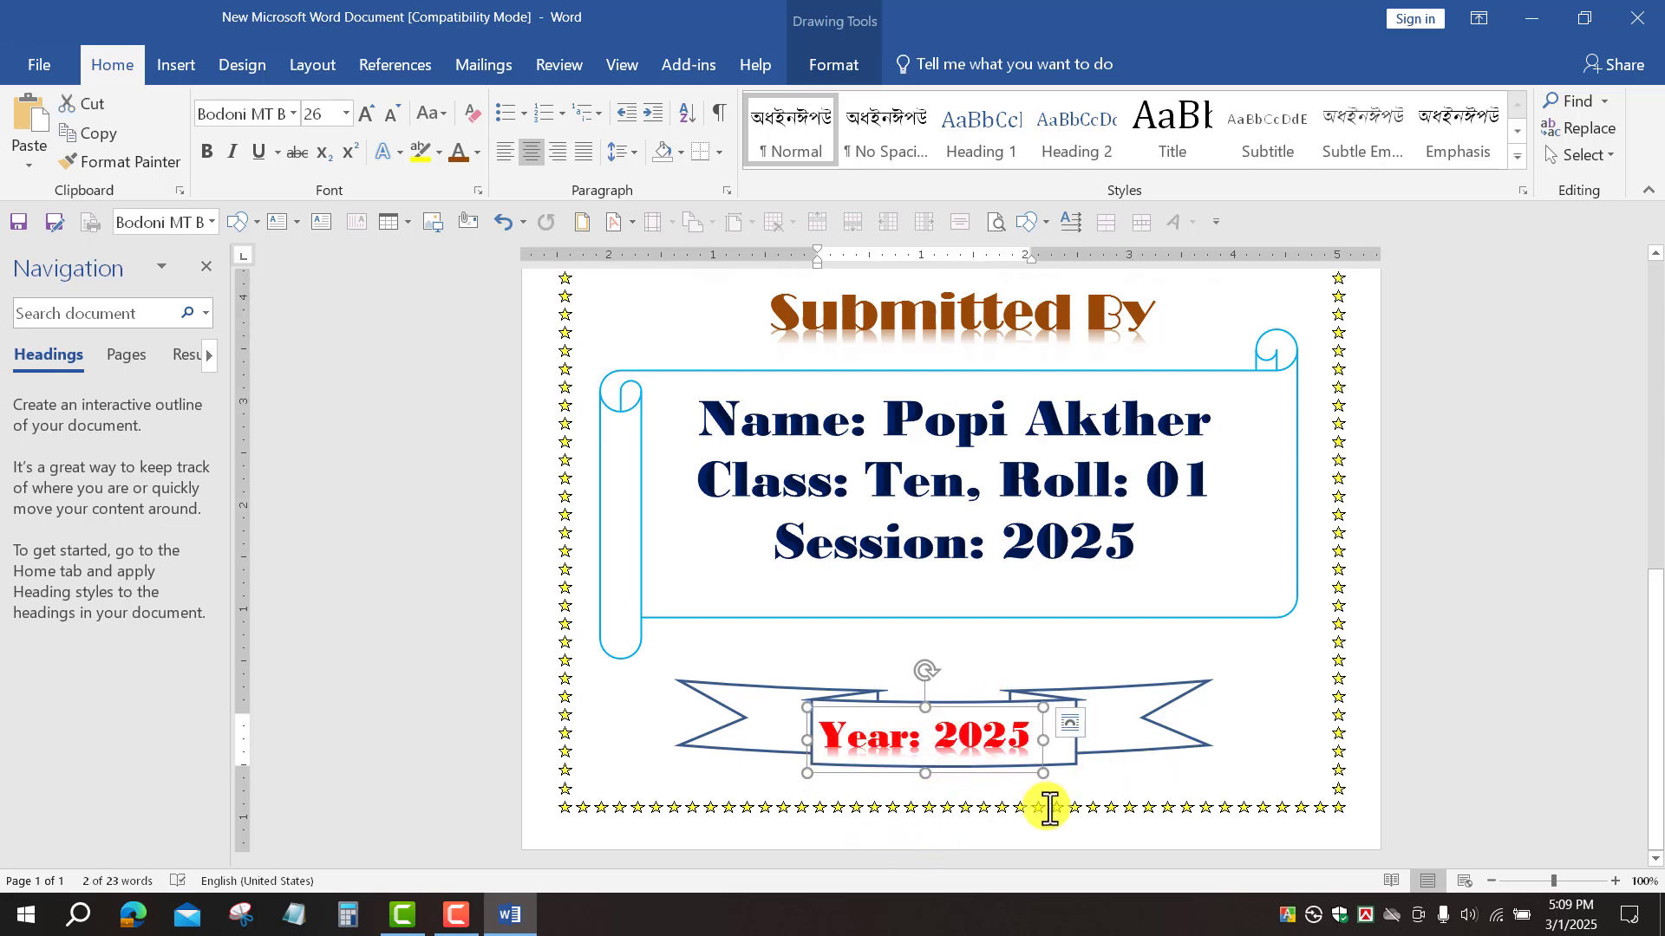
pyautogui.press('Up')
pyautogui.press('Up')
pyautogui.press('Up')
pyautogui.click(1050, 743)
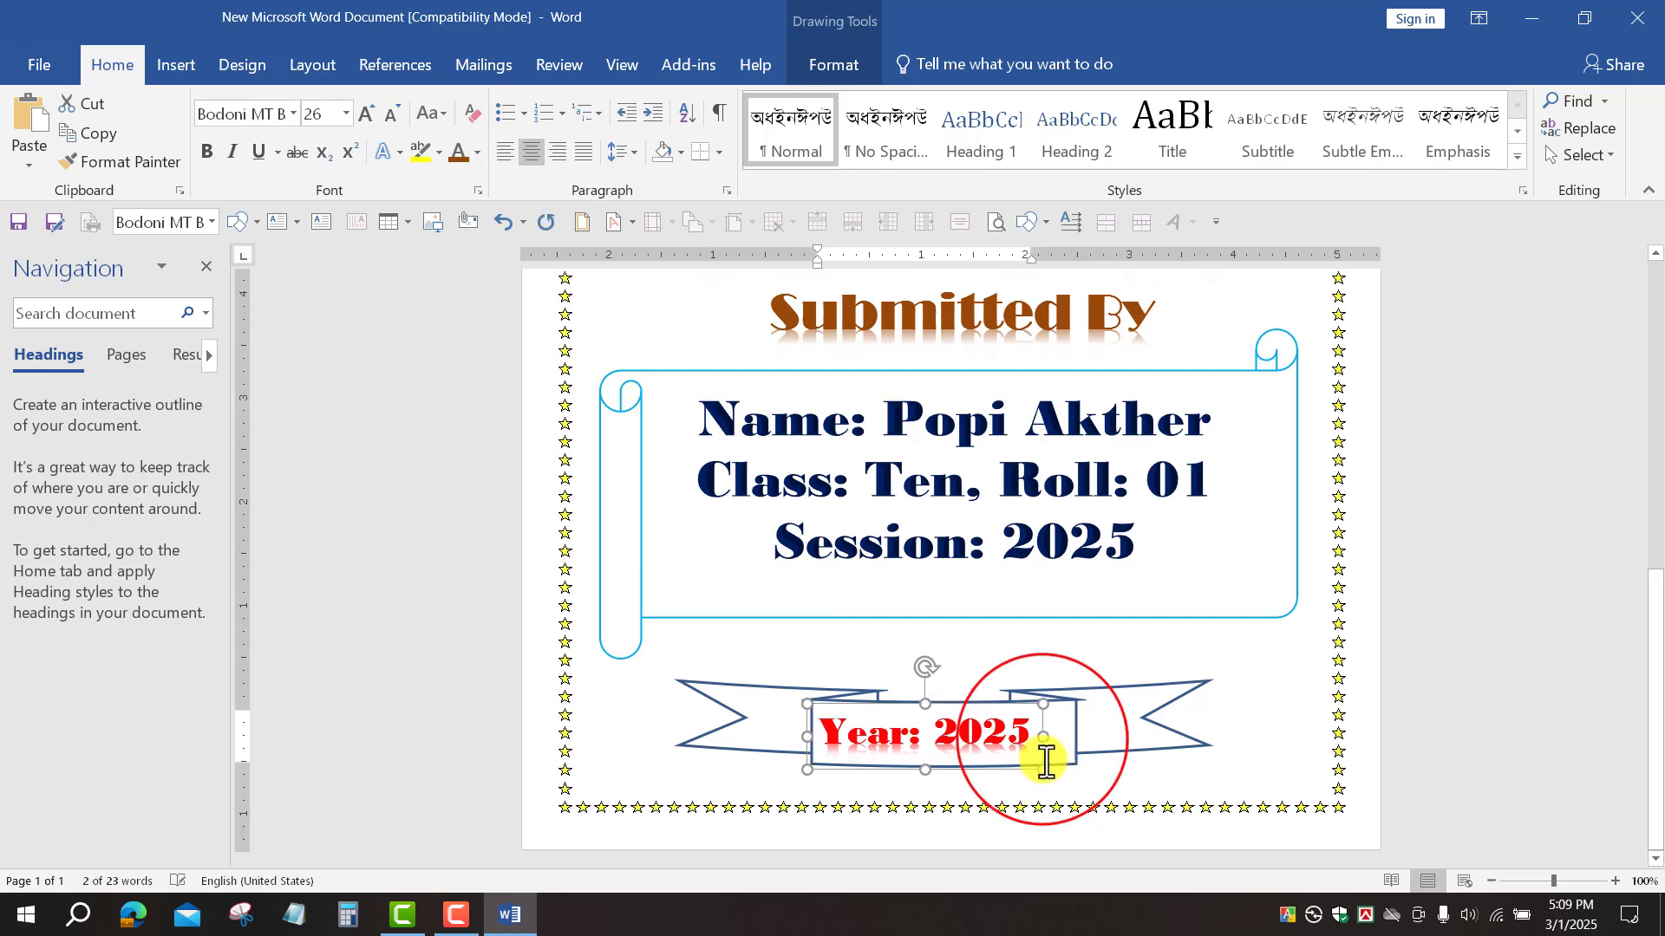
pyautogui.moveTo(1041, 739); pyautogui.dragTo(1056, 737)
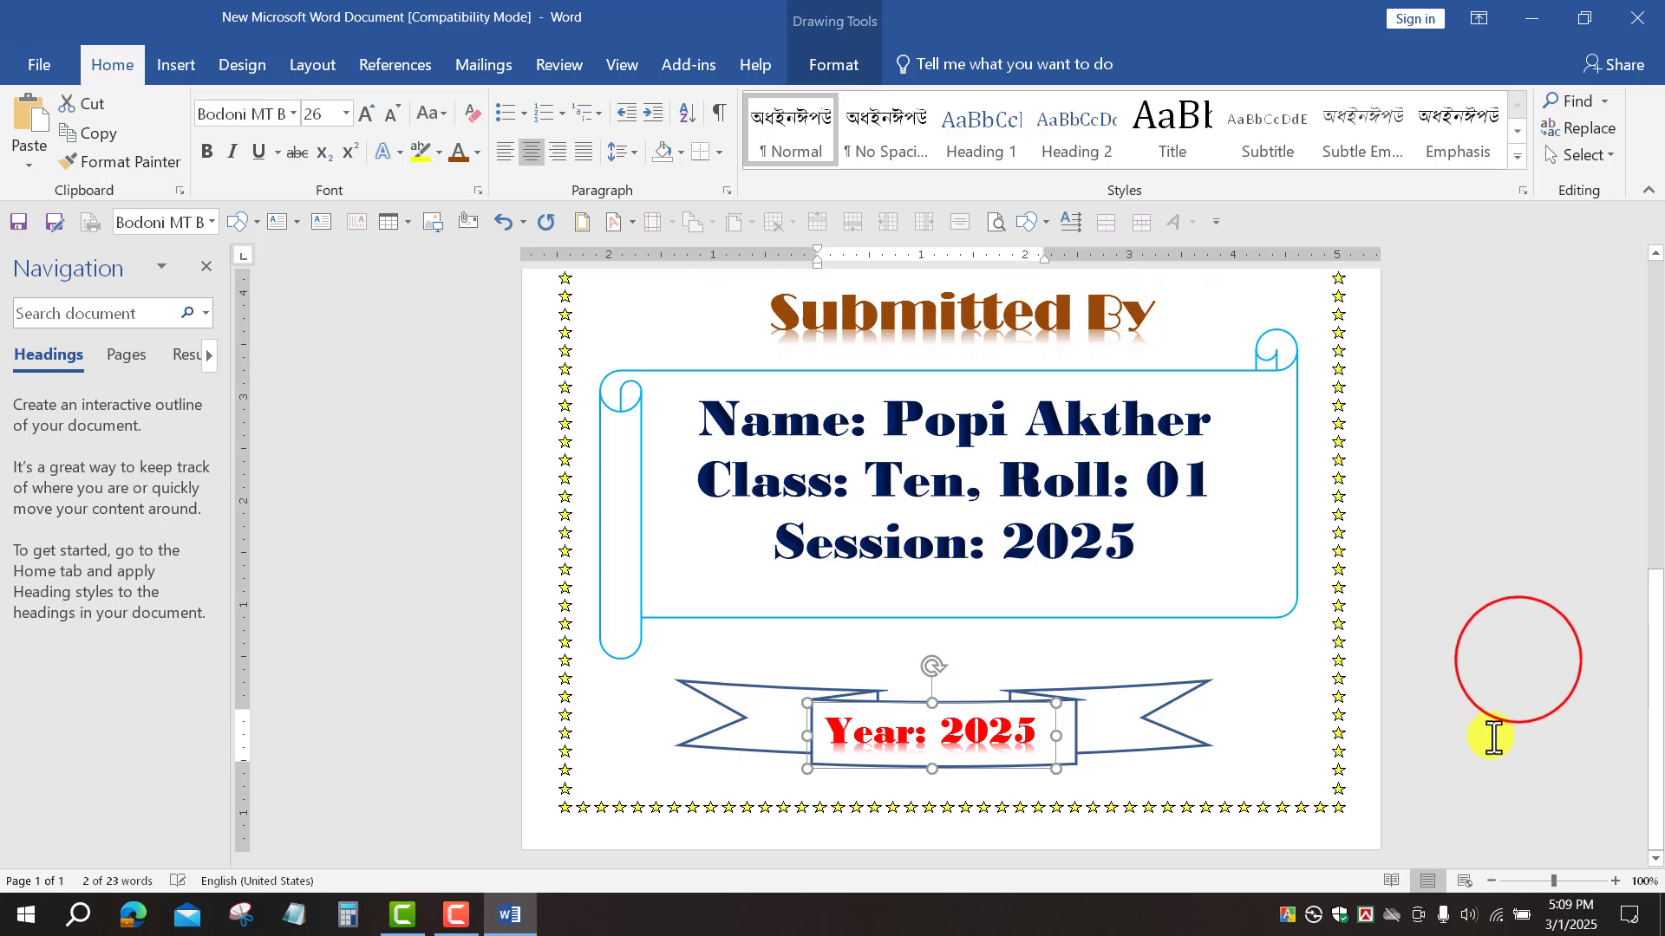
pyautogui.click(1518, 660)
pyautogui.scroll(5, 1519, 662)
pyautogui.scroll(-5, 1472, 694)
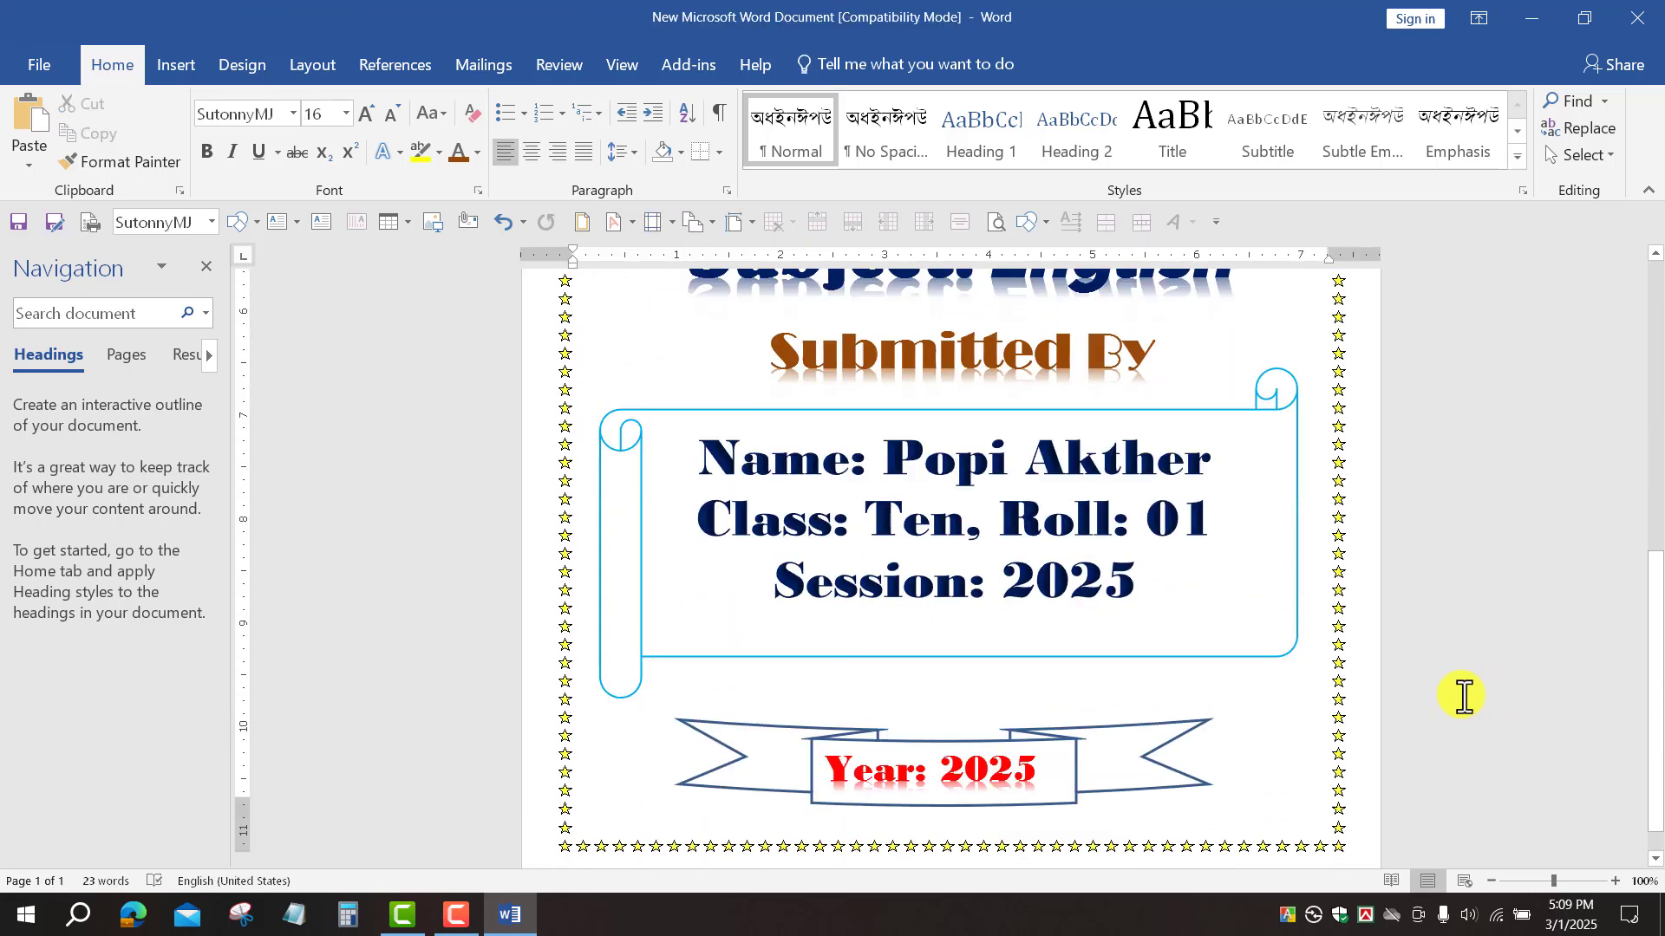
pyautogui.scroll(-1, 1463, 694)
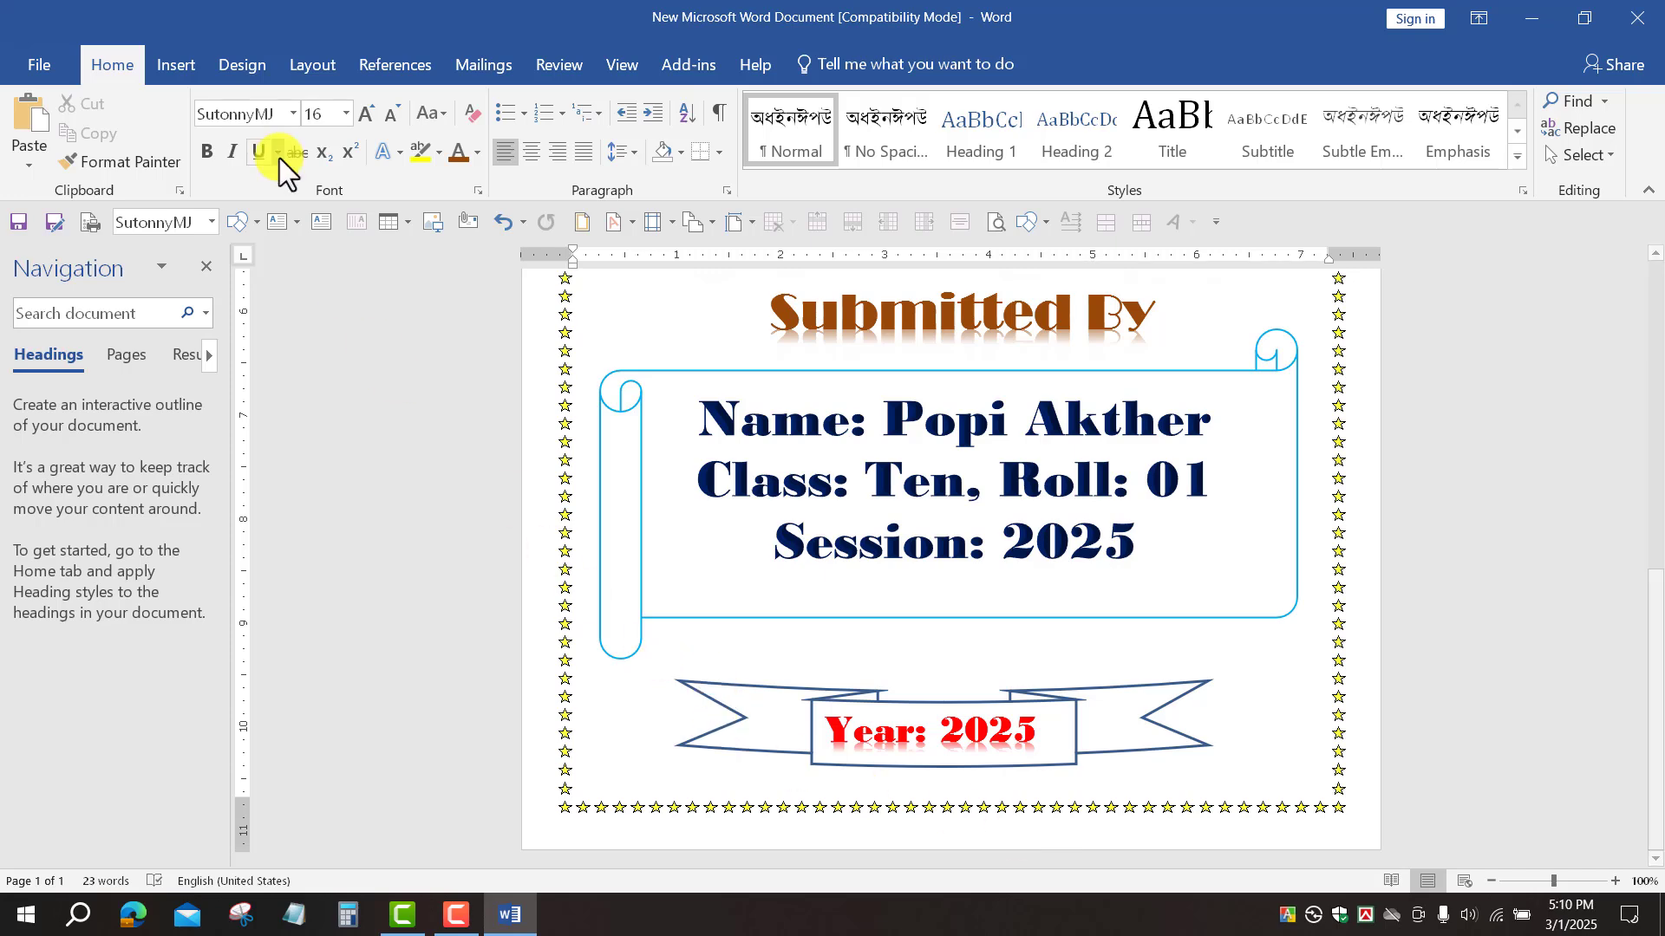
# Step: Insert the ftestickers watercolour flower corner border picture
pyautogui.click(183, 67)
pyautogui.click(243, 103)
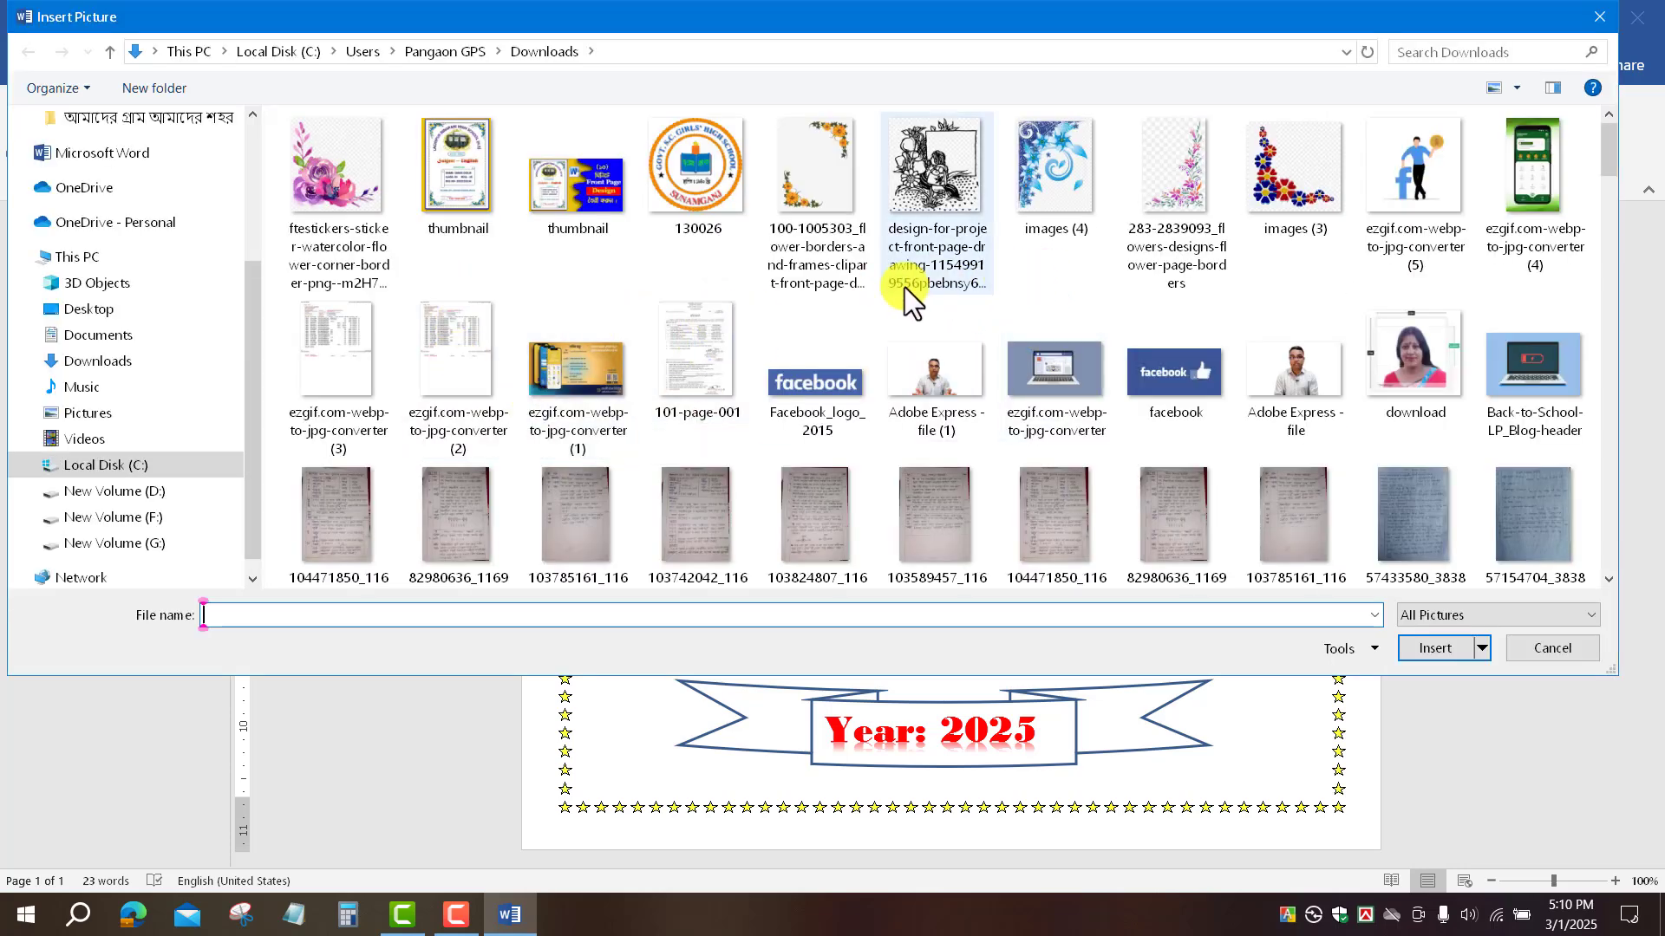
pyautogui.click(828, 177)
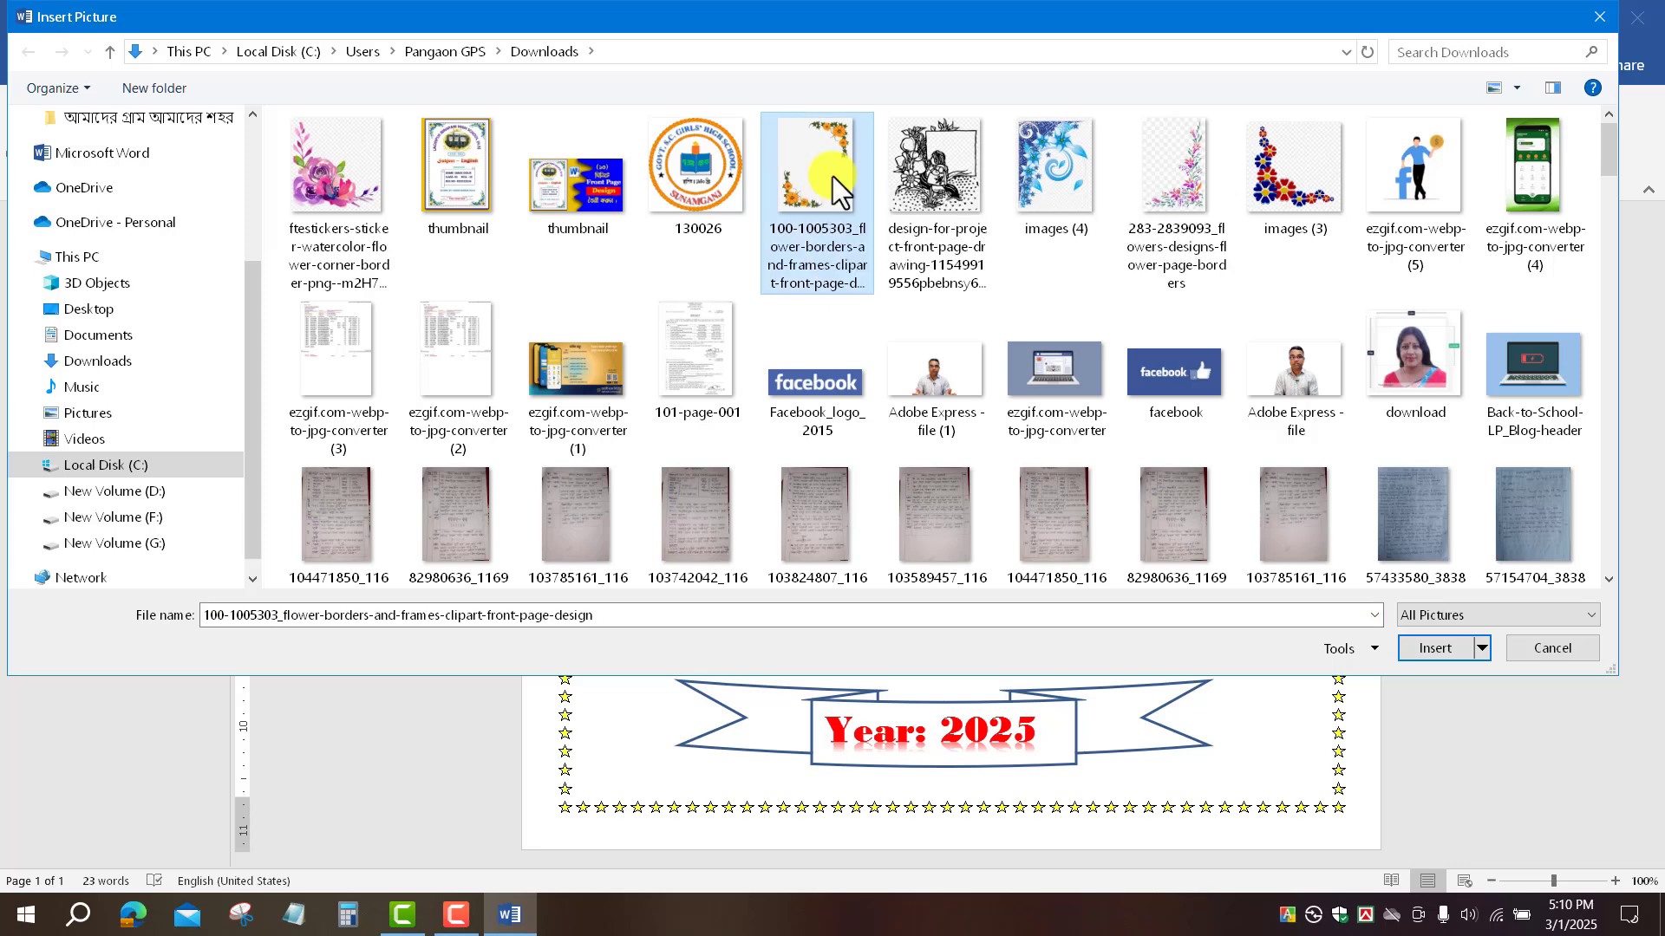
pyautogui.click(340, 178)
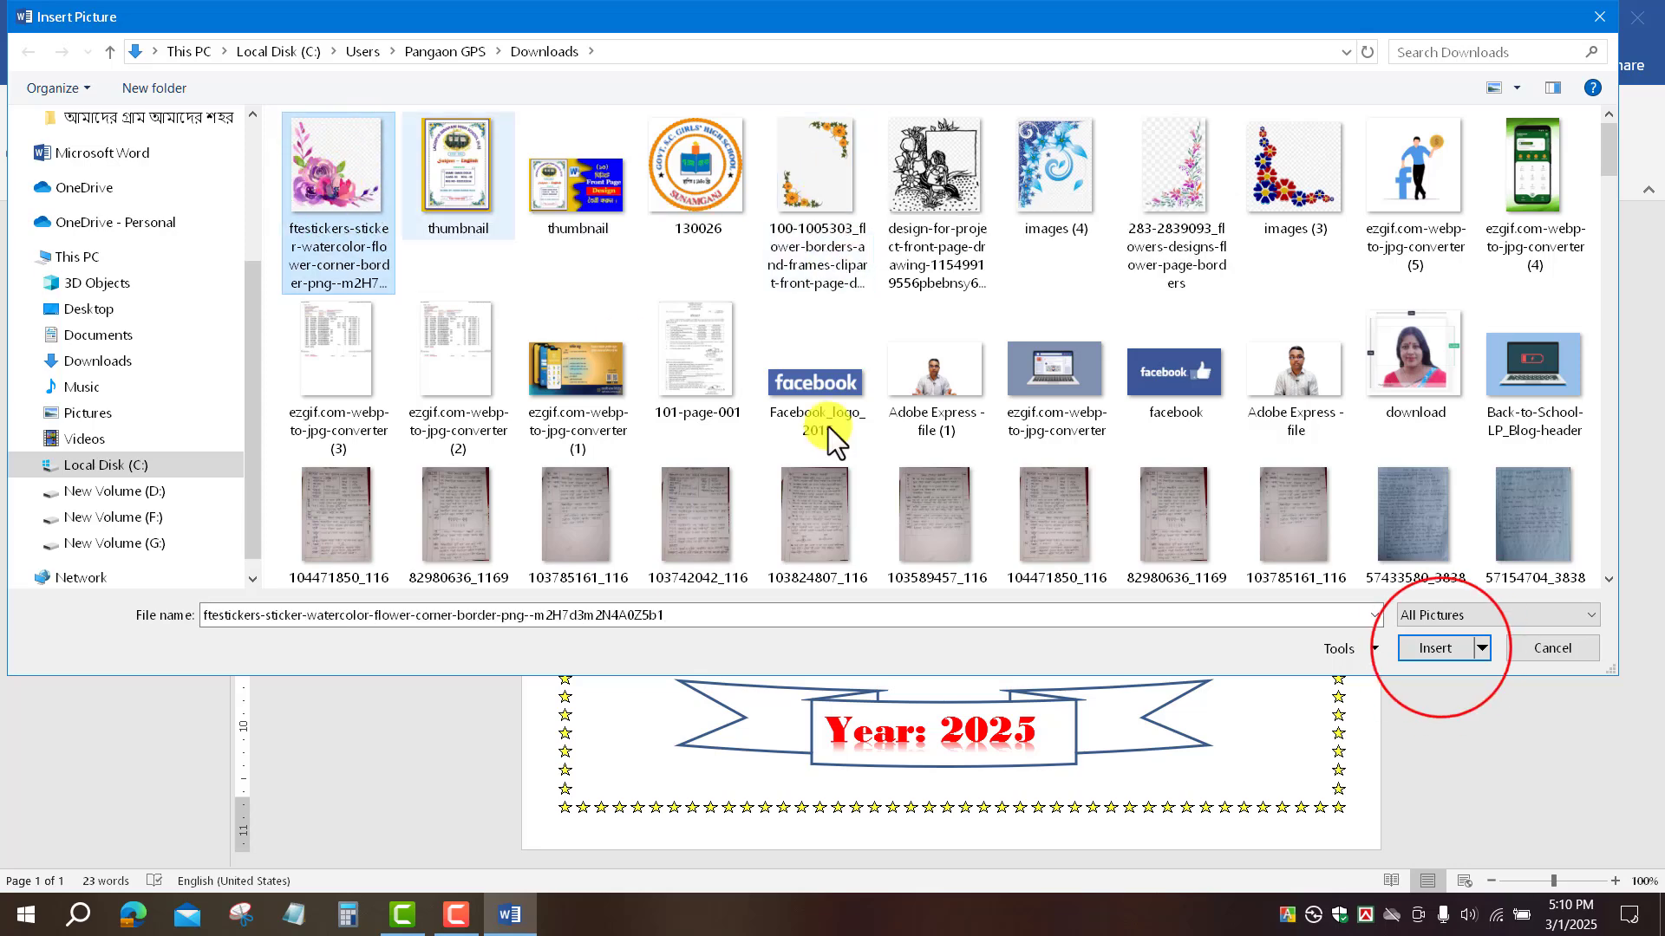
pyautogui.click(1436, 649)
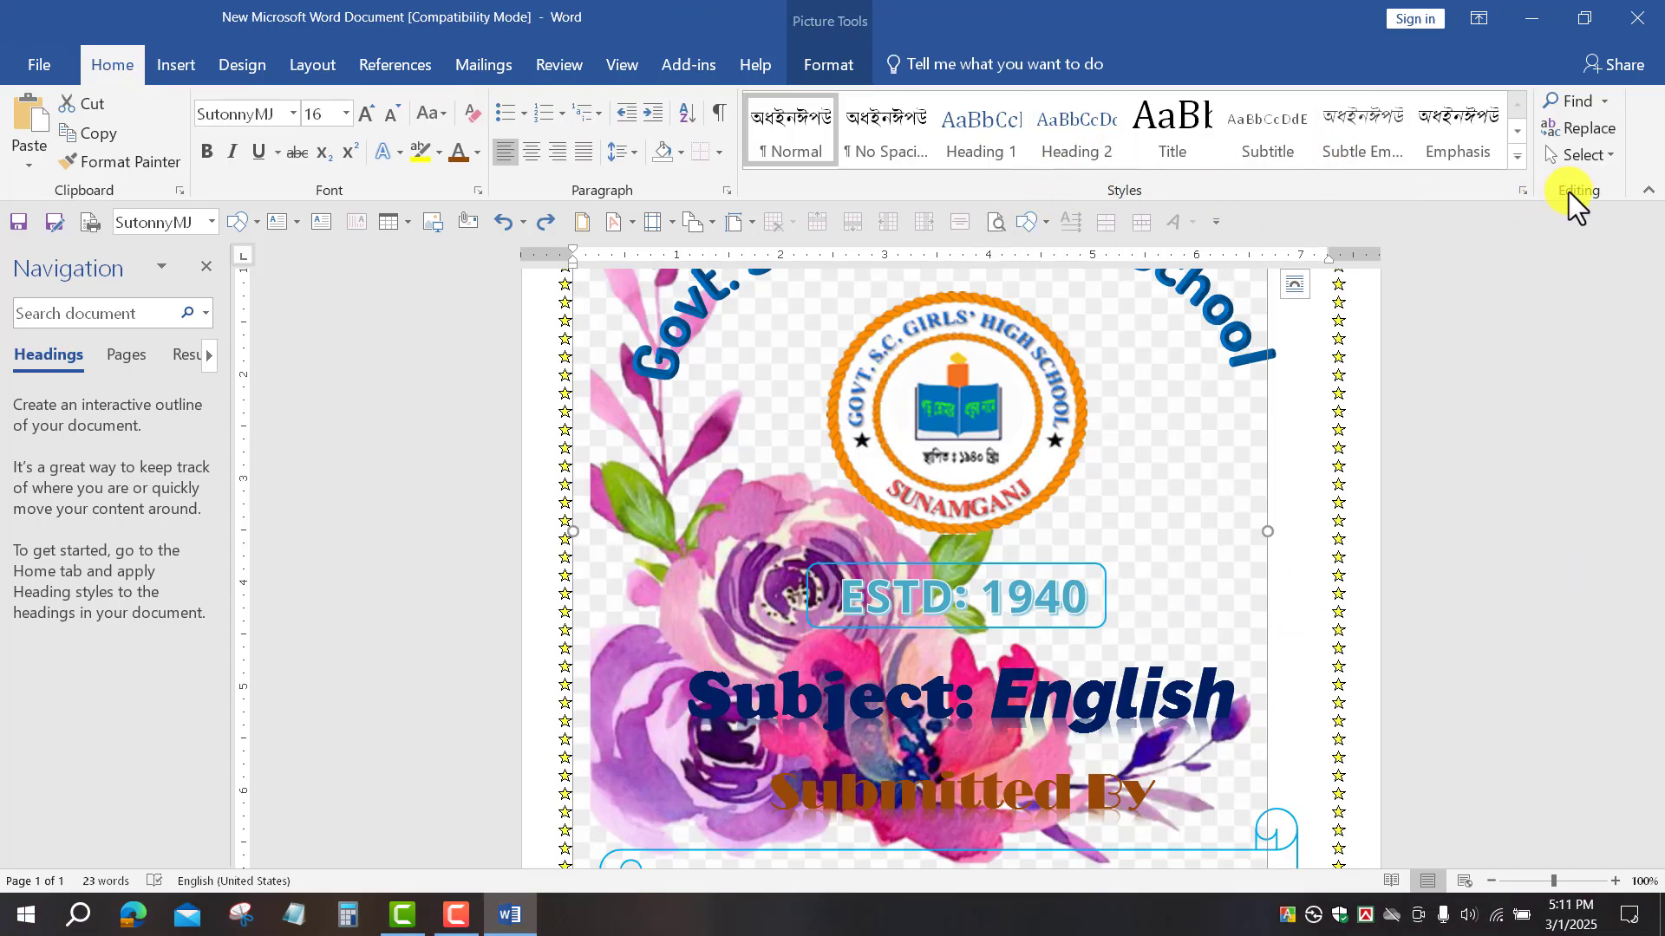
# Step: Set the flower picture's text wrapping to In Front of Text
pyautogui.click(830, 68)
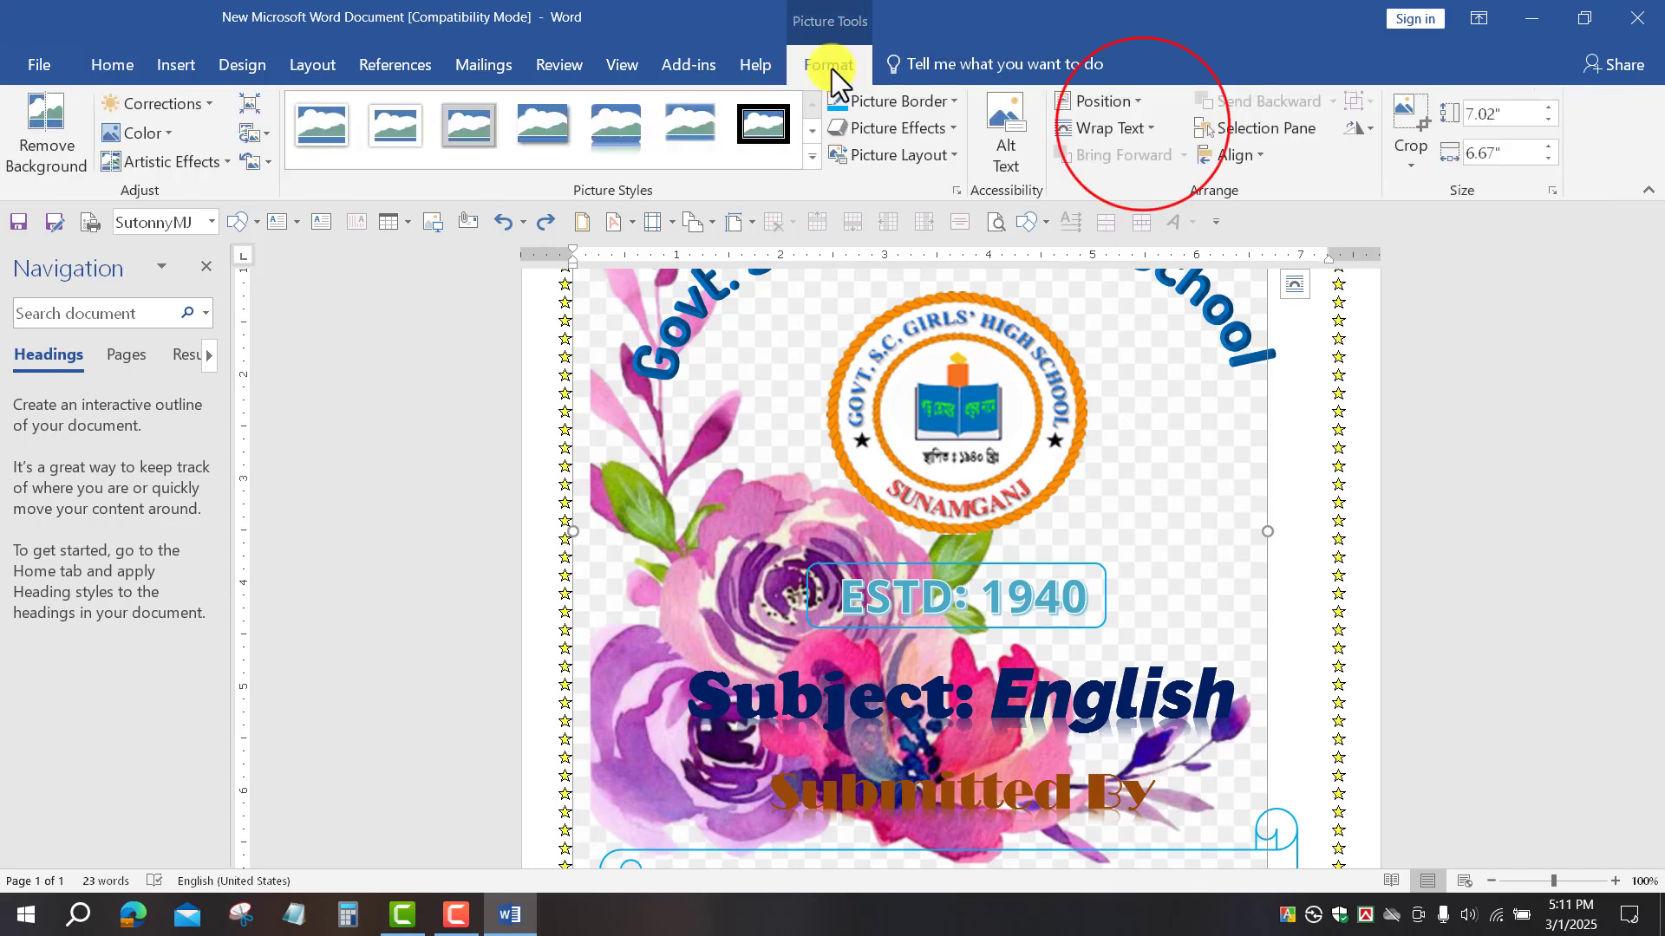
pyautogui.click(1144, 128)
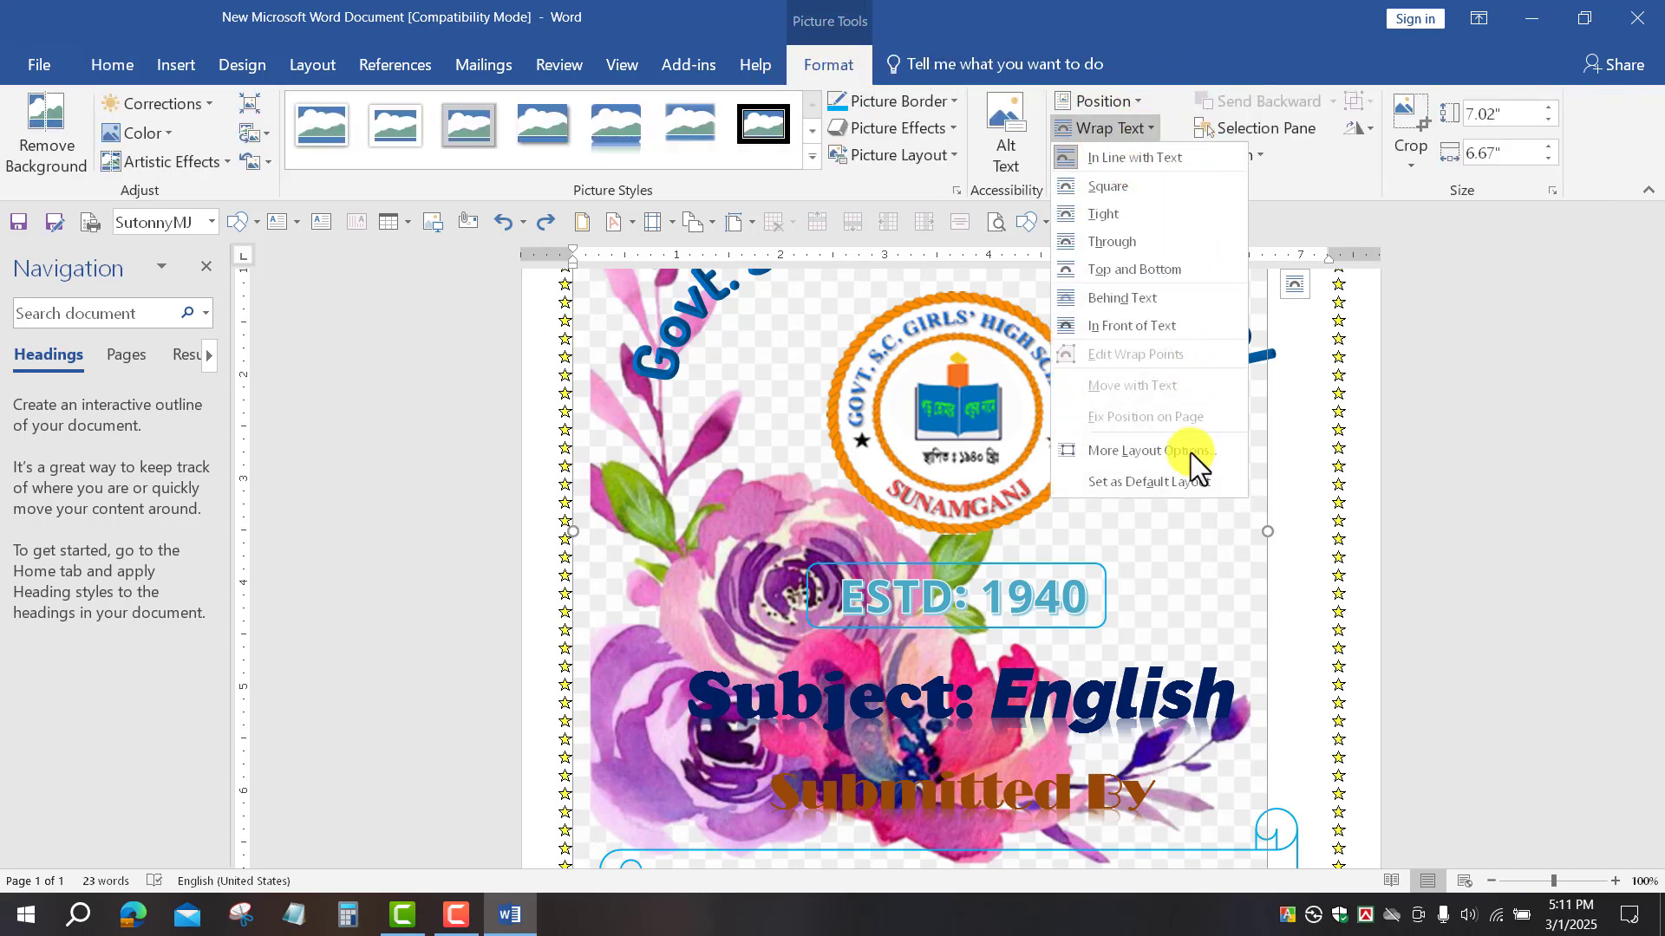
pyautogui.click(1132, 326)
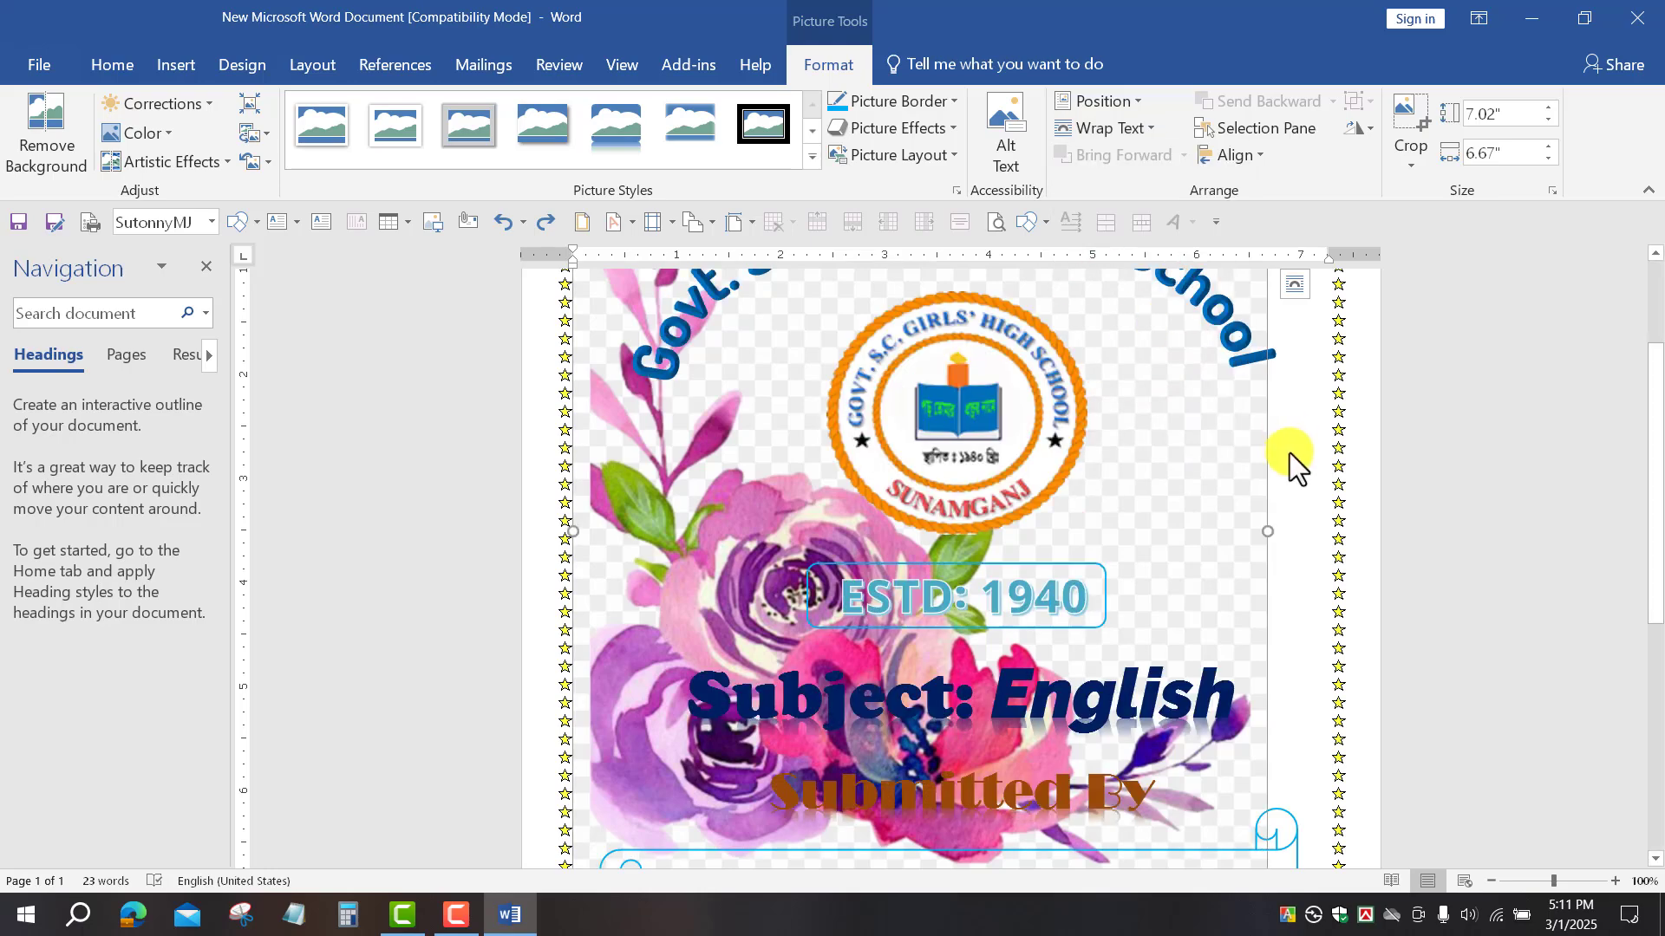
# Step: Shrink the flower picture to 1.82 by 1.73 inches in the bottom-left corner
pyautogui.scroll(-4, 1024, 508)
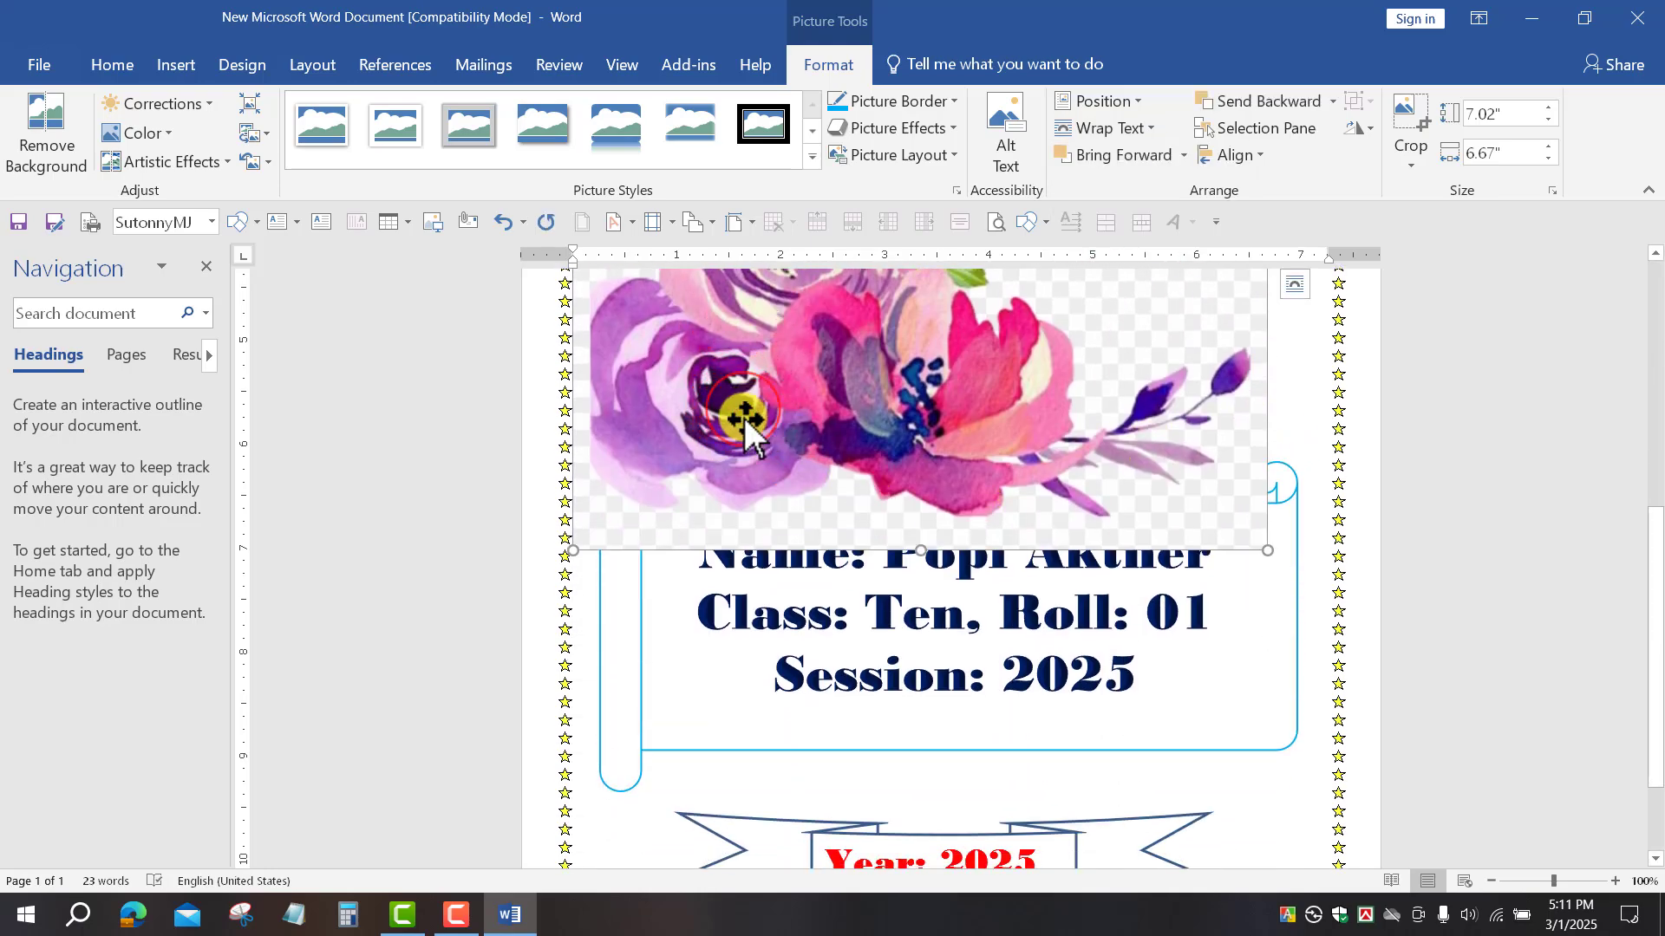
pyautogui.moveTo(744, 418); pyautogui.dragTo(783, 735)
pyautogui.click(1219, 319)
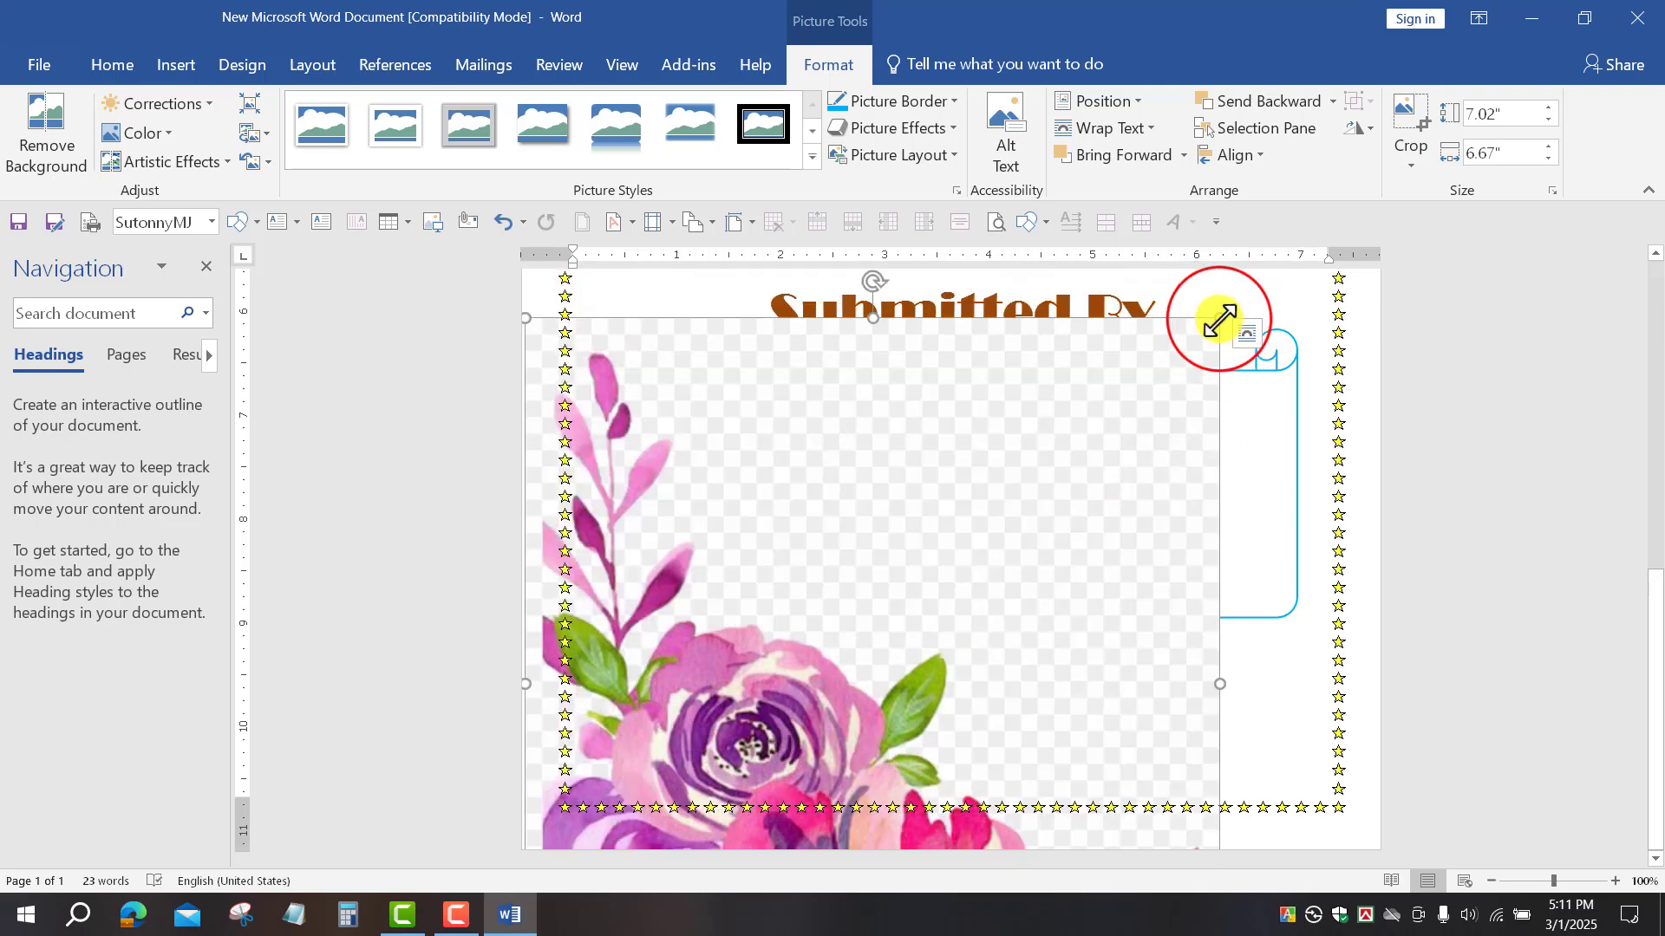
pyautogui.moveTo(1219, 319); pyautogui.dragTo(859, 695)
pyautogui.moveTo(706, 728); pyautogui.dragTo(809, 498)
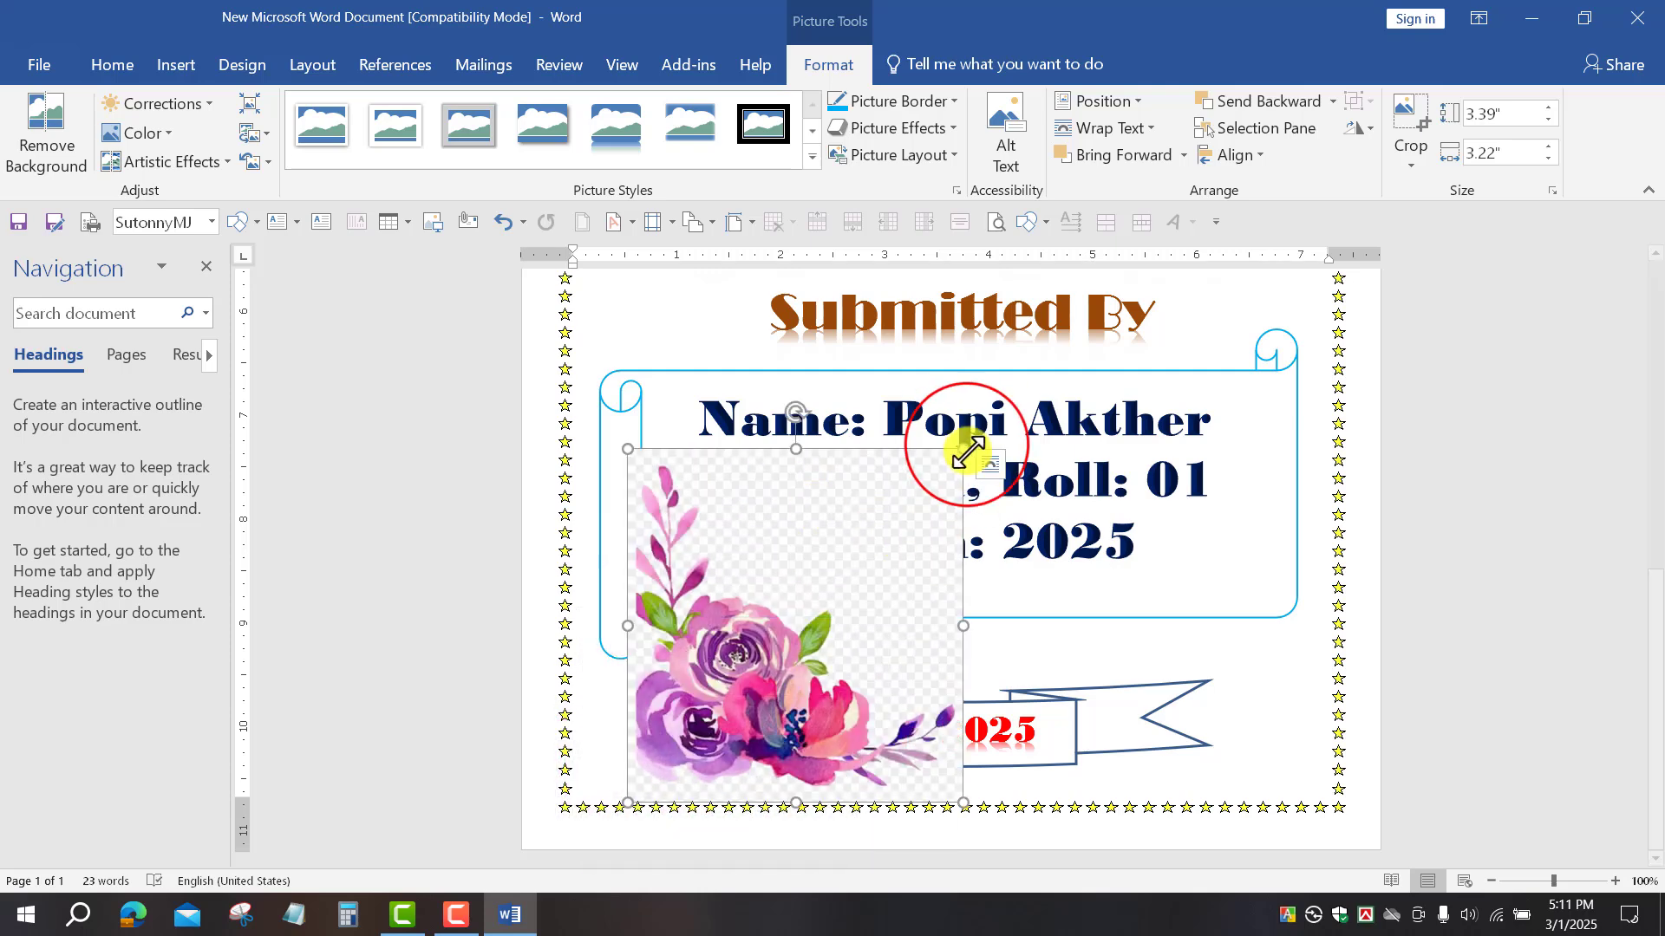
pyautogui.moveTo(938, 473); pyautogui.dragTo(783, 639)
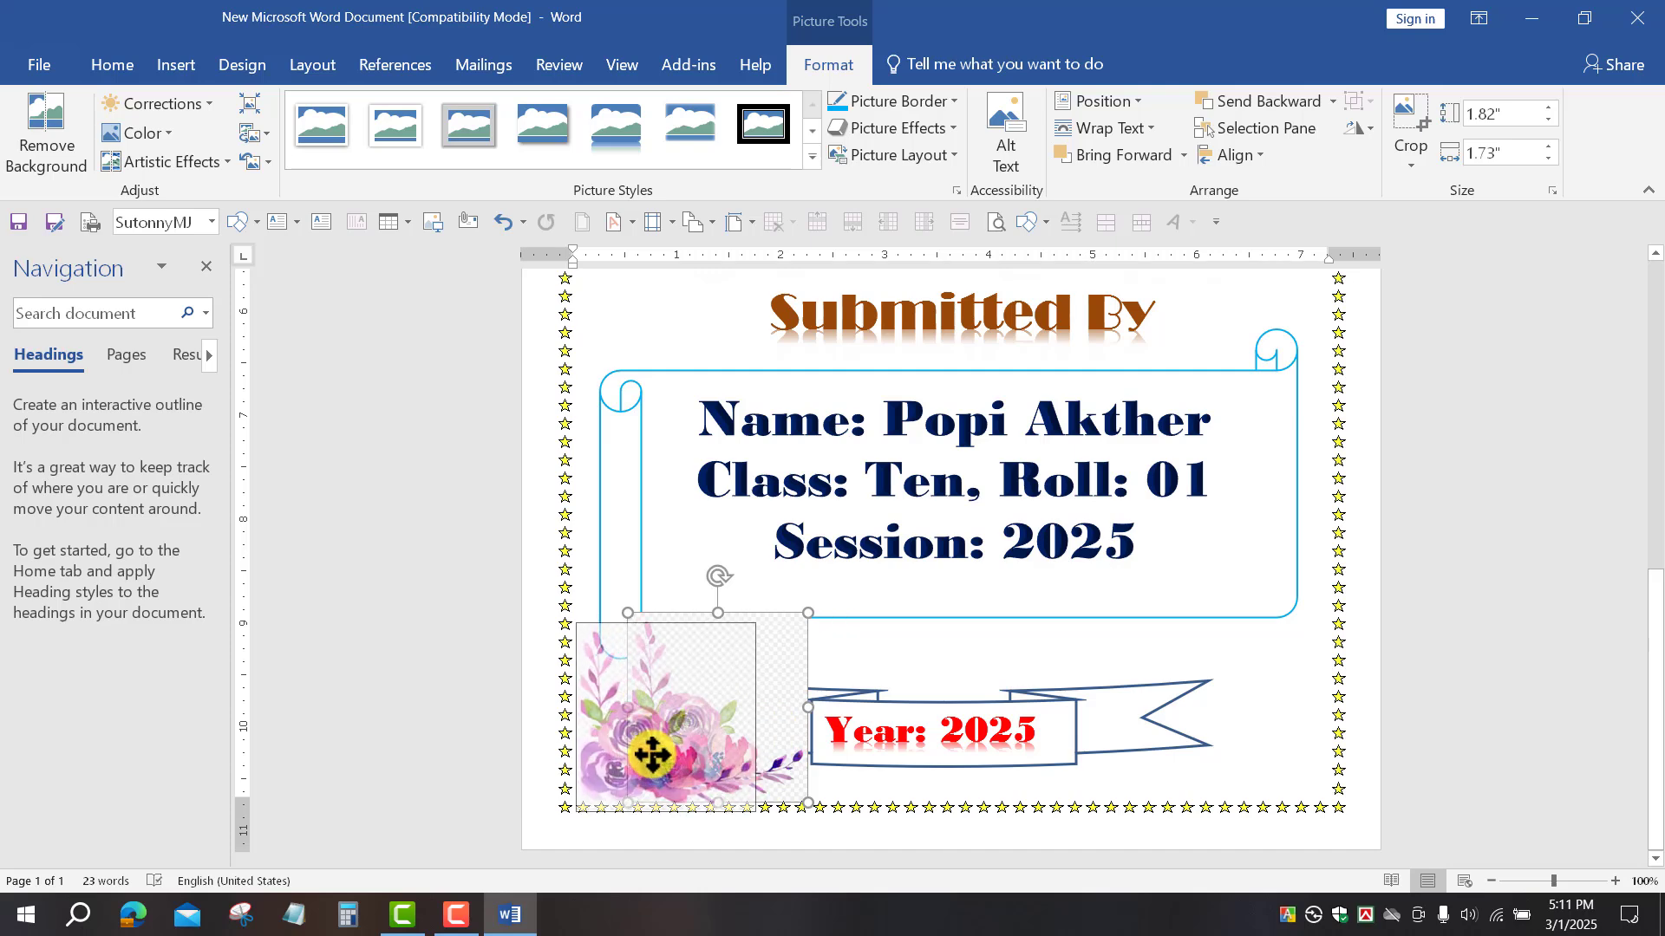
pyautogui.click(1548, 641)
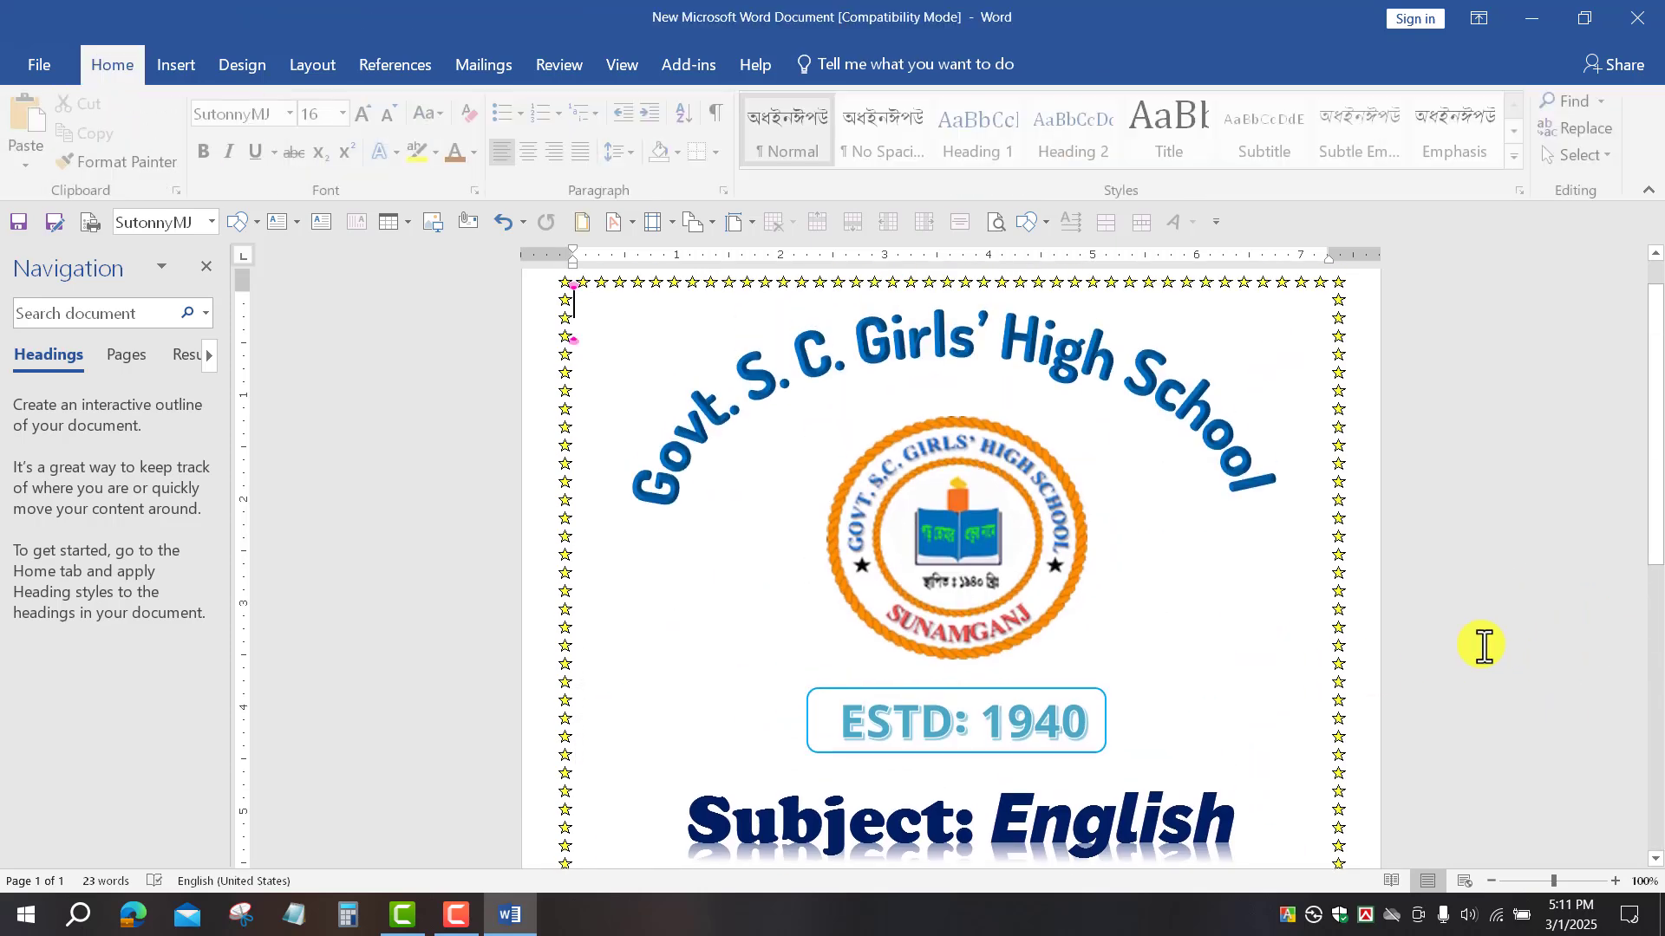